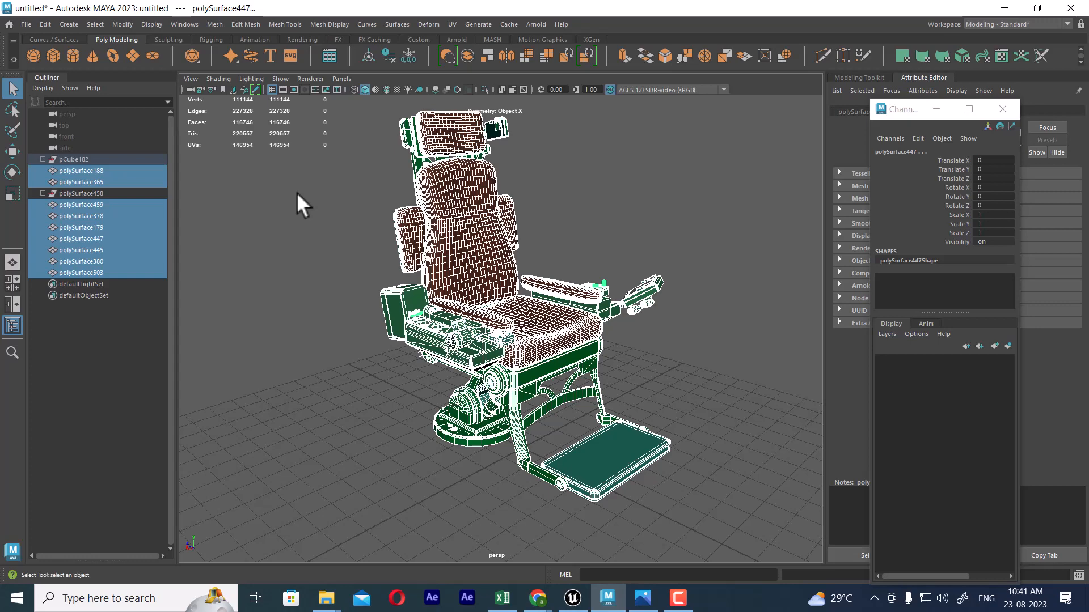
# Step: Select the chair's cushion mesh and hide all unselected objects
pyautogui.click(440, 267)
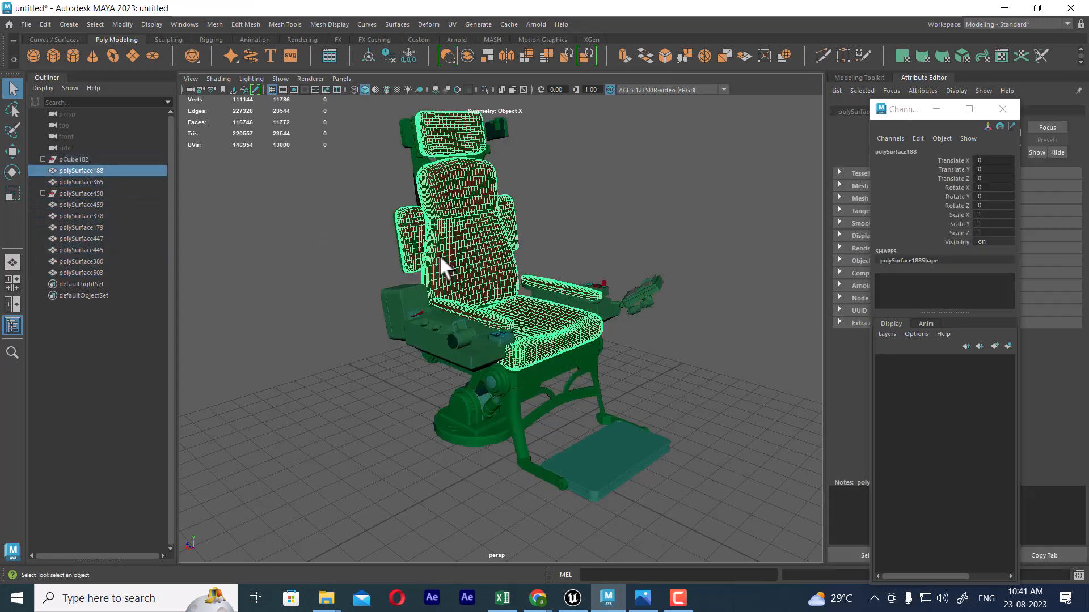
pyautogui.keyDown('alt'); pyautogui.moveTo(440, 267); pyautogui.dragTo(516, 291); pyautogui.keyUp('alt')
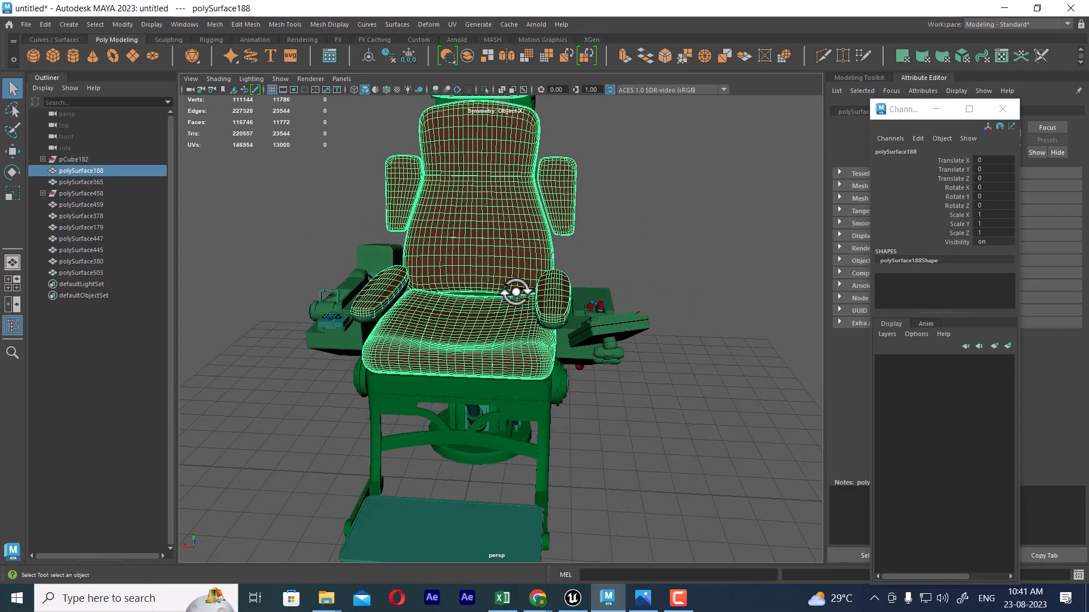
pyautogui.keyDown('alt'); pyautogui.moveTo(651, 280); pyautogui.dragTo(570, 274); pyautogui.keyUp('alt')
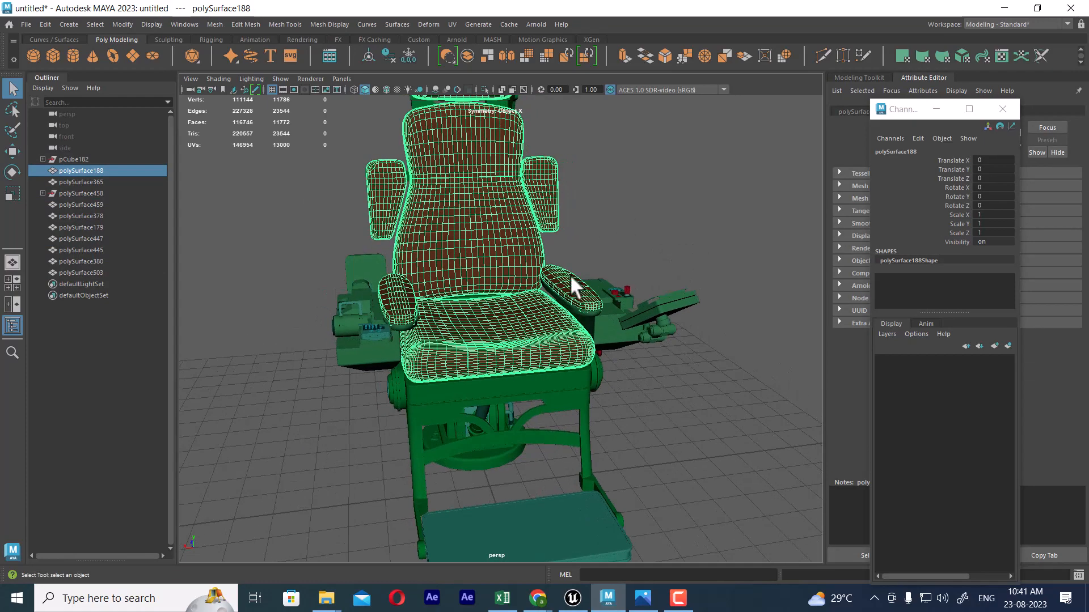
pyautogui.hotkey('alt', 'h')
pyautogui.click(648, 218)
pyautogui.click(509, 232)
pyautogui.keyDown('alt'); pyautogui.moveTo(509, 233); pyautogui.dragTo(564, 255, button='right'); pyautogui.keyUp('alt')
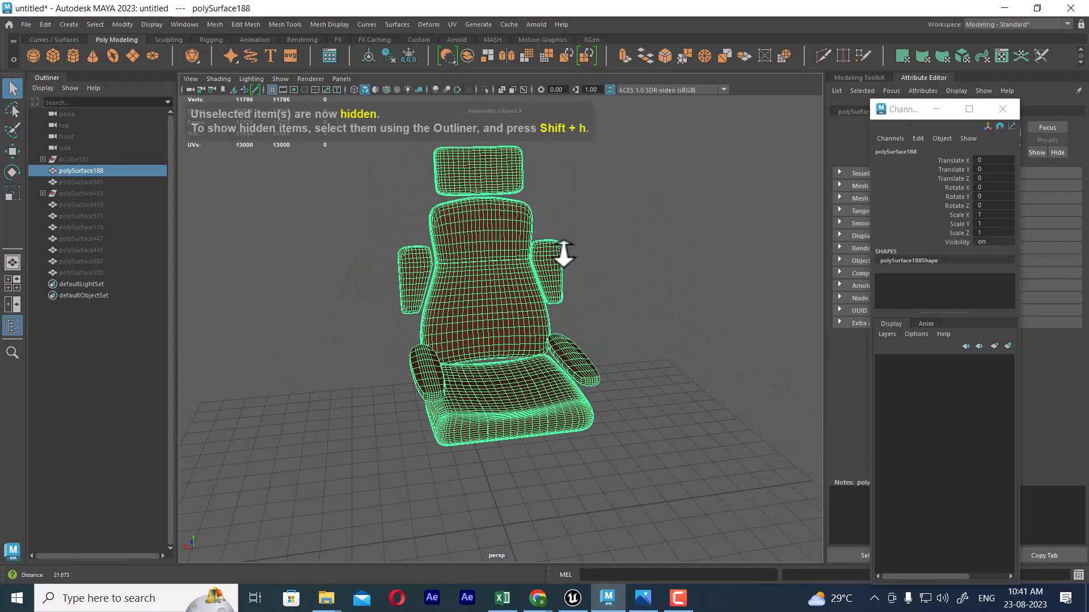
# Step: Close the floating Channel Box window and switch the workspace to General
pyautogui.click(1003, 110)
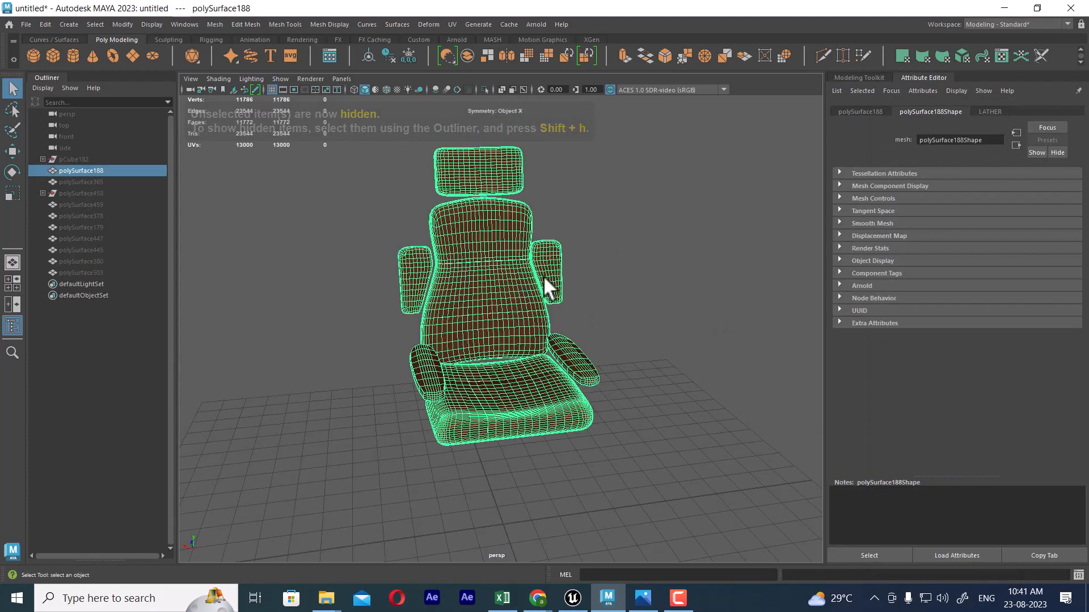
pyautogui.keyDown('alt'); pyautogui.moveTo(543, 275); pyautogui.dragTo(678, 240); pyautogui.keyUp('alt')
pyautogui.keyDown('alt'); pyautogui.moveTo(678, 240); pyautogui.dragTo(717, 318, button='right'); pyautogui.keyUp('alt')
pyautogui.keyDown('alt'); pyautogui.moveTo(716, 318); pyautogui.dragTo(746, 334); pyautogui.keyUp('alt')
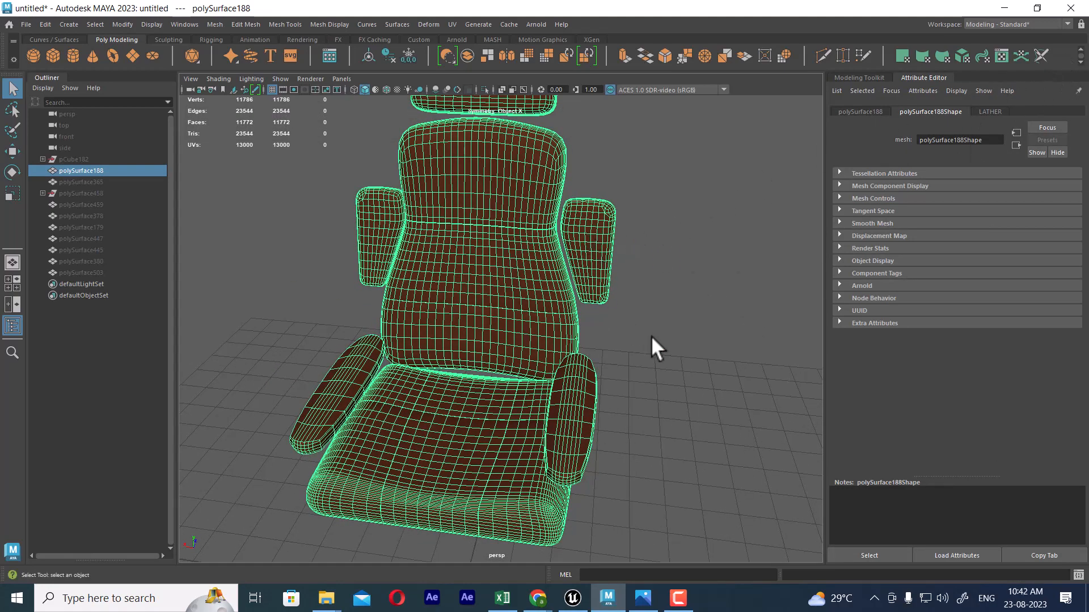
pyautogui.keyDown('alt'); pyautogui.moveTo(703, 332); pyautogui.dragTo(734, 306); pyautogui.keyUp('alt')
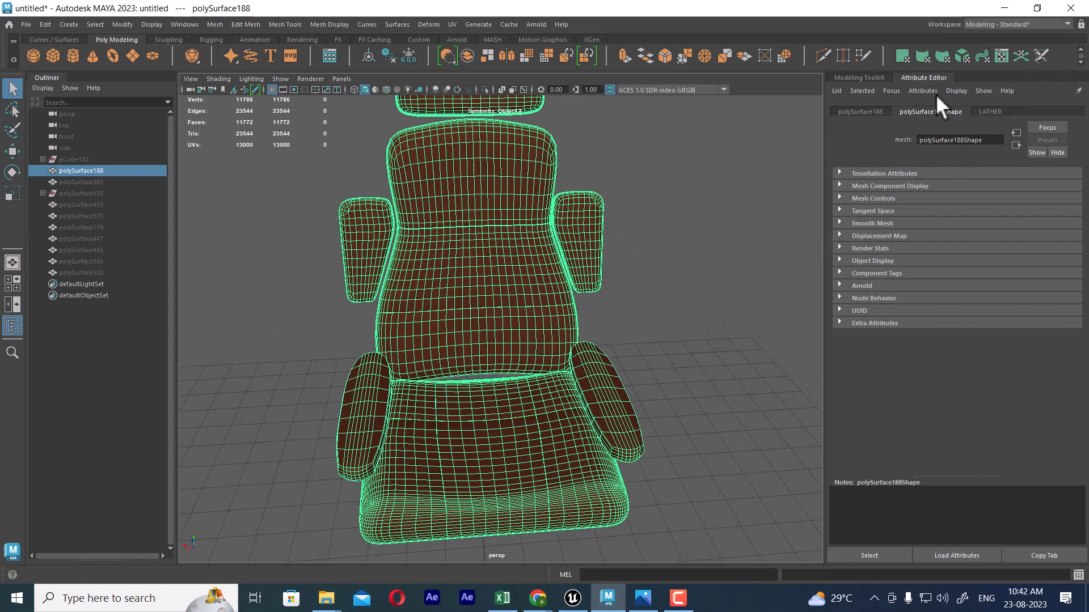
pyautogui.click(989, 22)
pyautogui.click(990, 33)
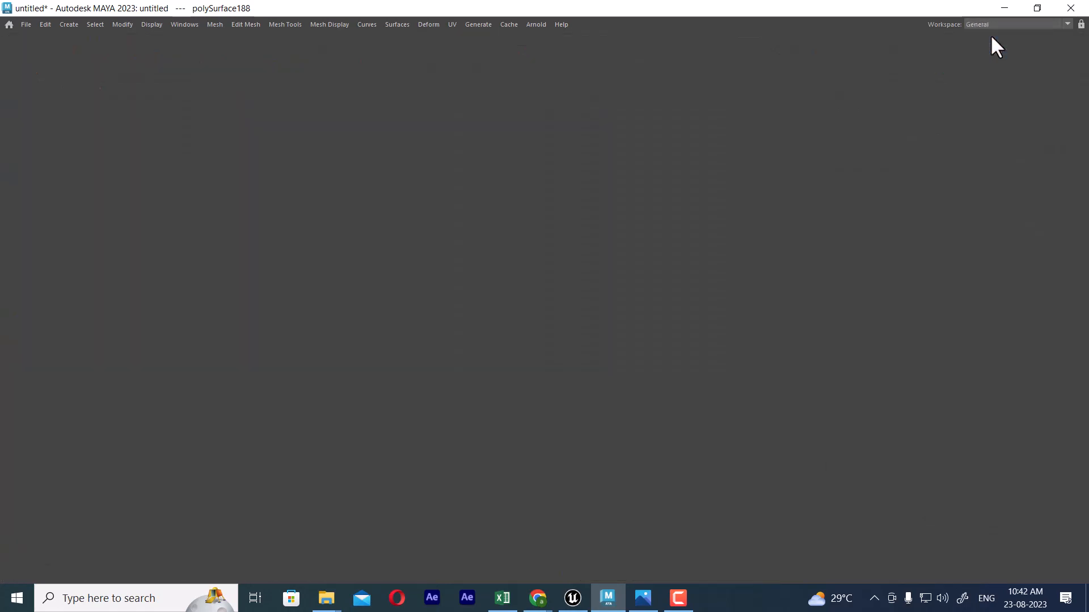
# Step: Show the Modeling Toolkit and close the Tool Settings window
pyautogui.click(1080, 40)
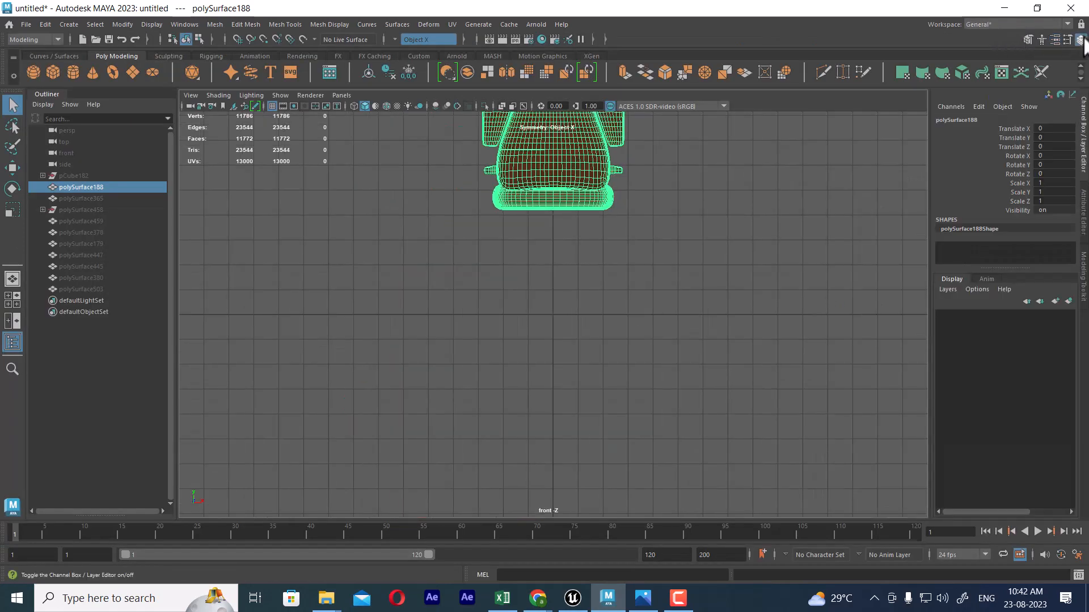
pyautogui.click(1067, 40)
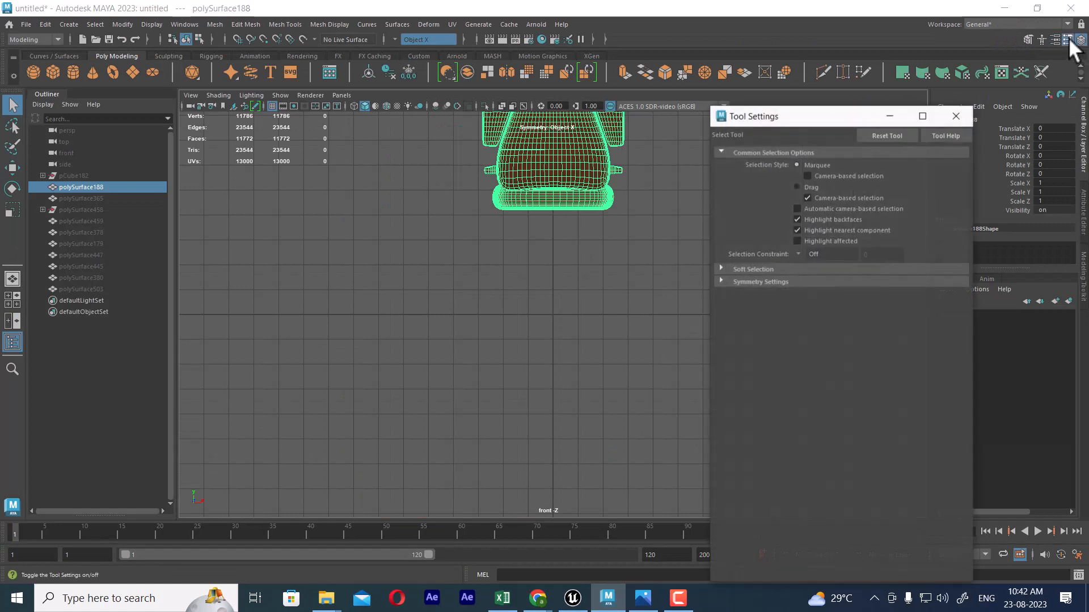
pyautogui.click(1028, 40)
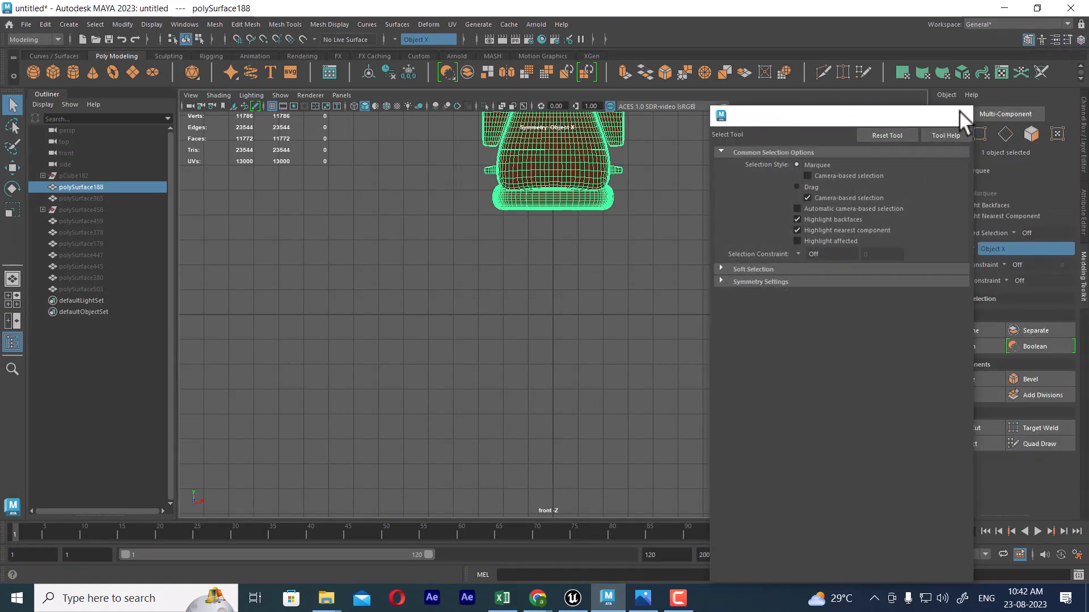
pyautogui.click(964, 116)
# Step: Return to the perspective view and separate the cushion mesh into individual pieces
pyautogui.press('f')
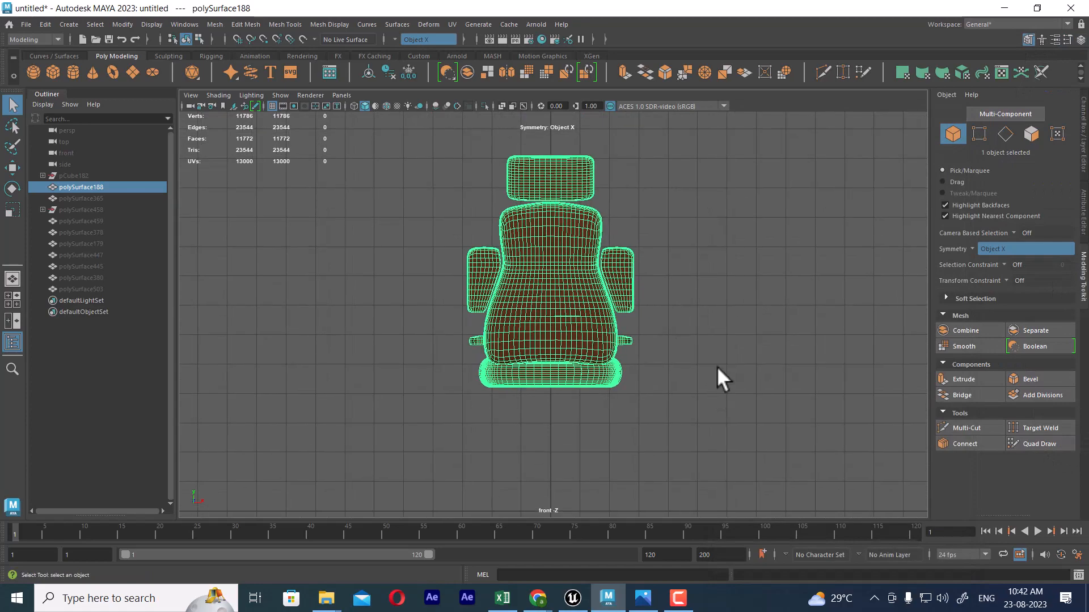
pyautogui.press('space')
pyautogui.moveTo(715, 377)
pyautogui.mouseDown()
pyautogui.moveTo(675, 324)
pyautogui.moveTo(760, 347)
pyautogui.mouseUp()
pyautogui.keyDown('alt'); pyautogui.moveTo(760, 347); pyautogui.dragTo(627, 259, button='right'); pyautogui.keyUp('alt')
pyautogui.moveTo(628, 259)
pyautogui.keyDown('alt'); pyautogui.mouseDown()
pyautogui.moveTo(683, 329)
pyautogui.moveTo(701, 315)
pyautogui.mouseUp(); pyautogui.keyUp('alt')
pyautogui.click(701, 315)
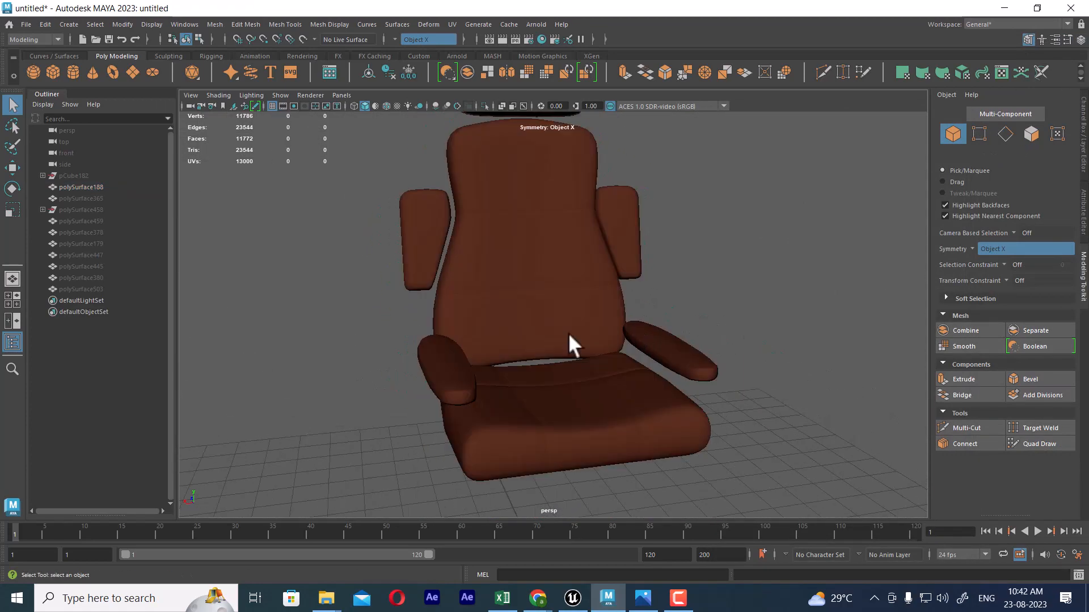
pyautogui.click(570, 340)
pyautogui.keyDown('shift'); pyautogui.rightClick(758, 199); pyautogui.keyUp('shift')
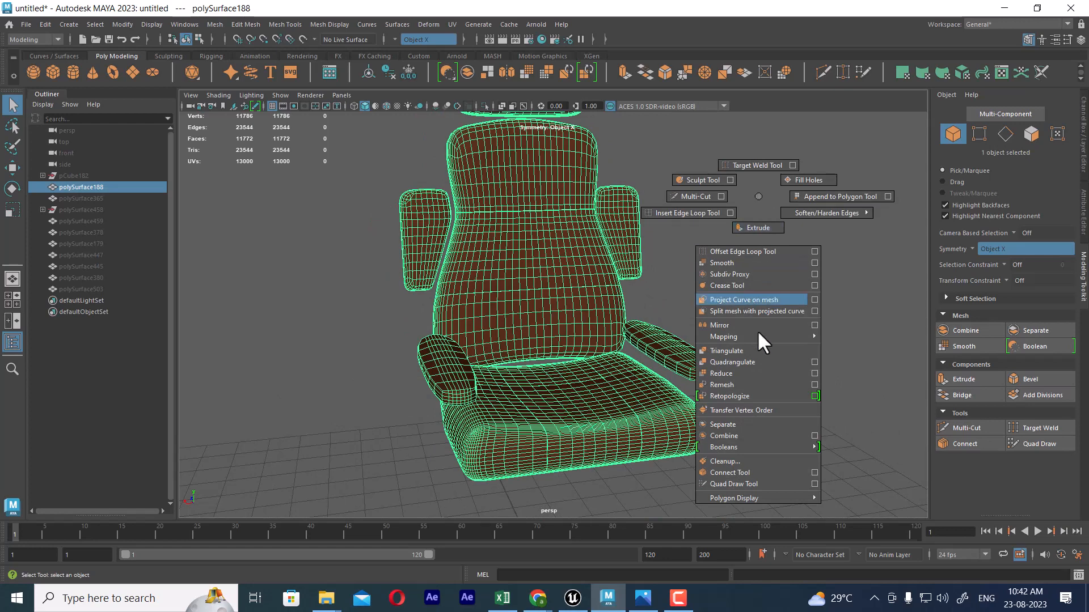
pyautogui.click(761, 427)
pyautogui.click(762, 420)
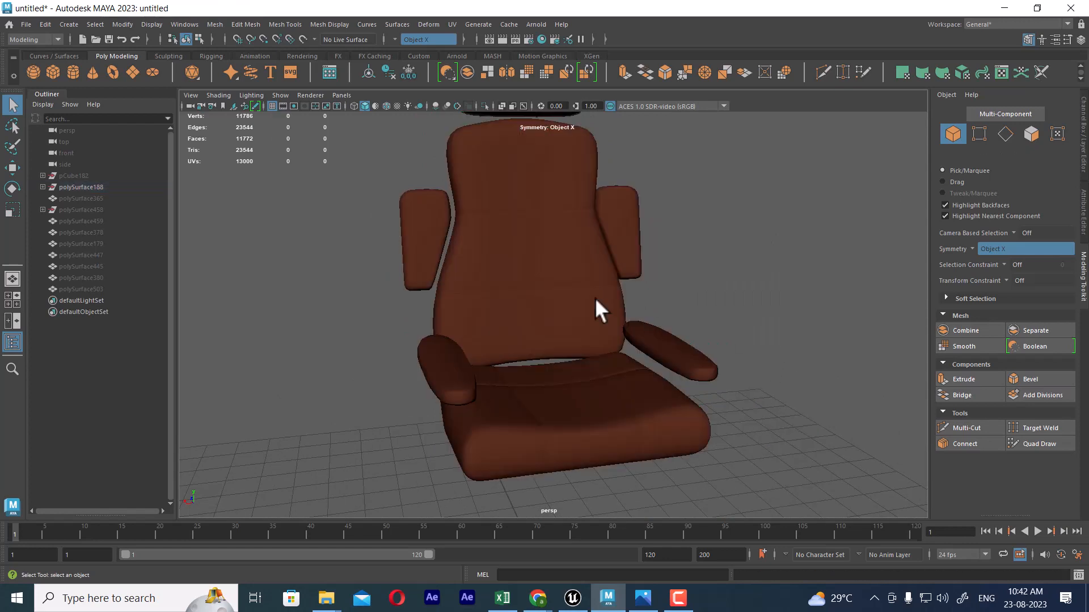
# Step: Hide everything except the backrest cushion and make the cushion a live surface
pyautogui.click(594, 297)
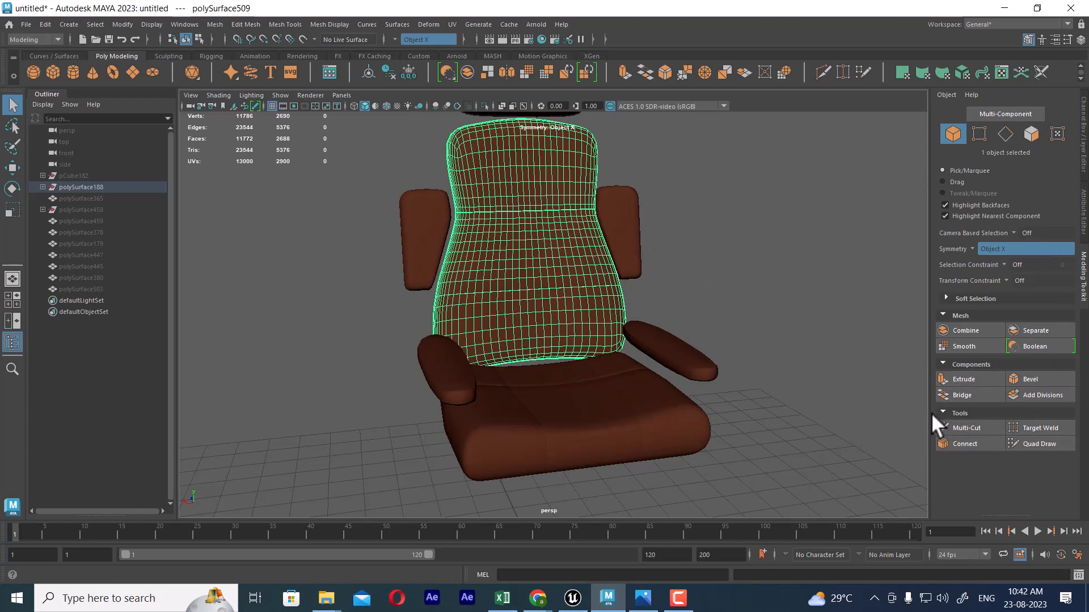
pyautogui.moveTo(929, 415); pyautogui.dragTo(899, 415)
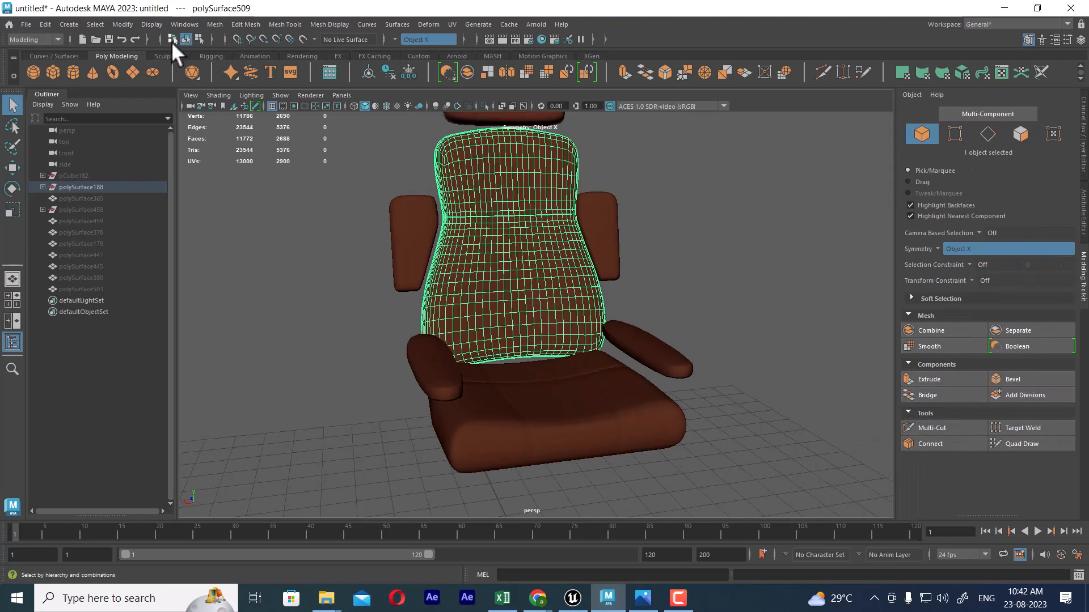
pyautogui.click(302, 39)
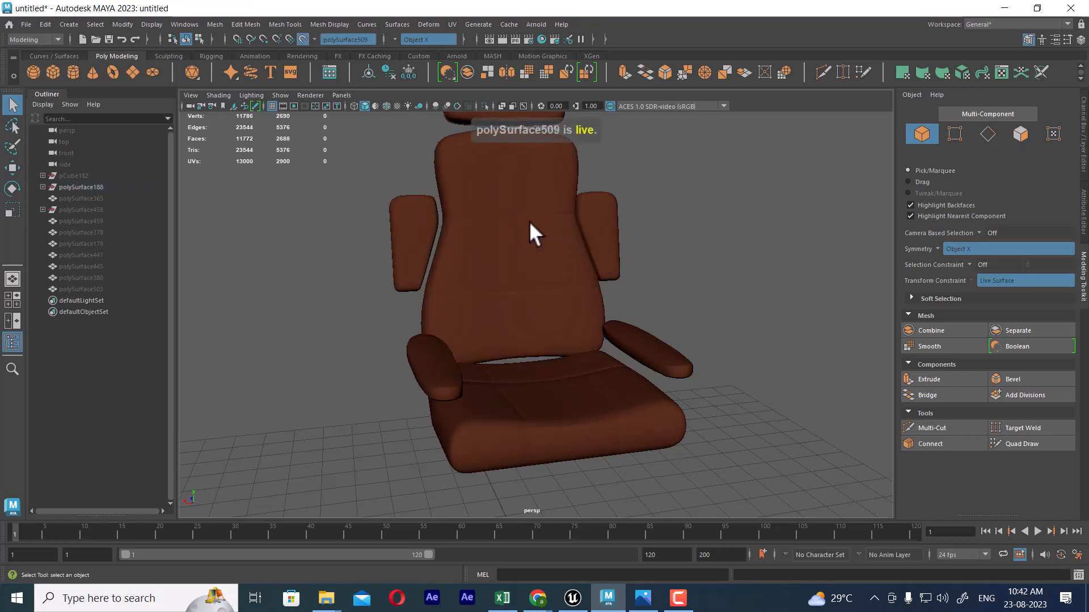
pyautogui.click(546, 256)
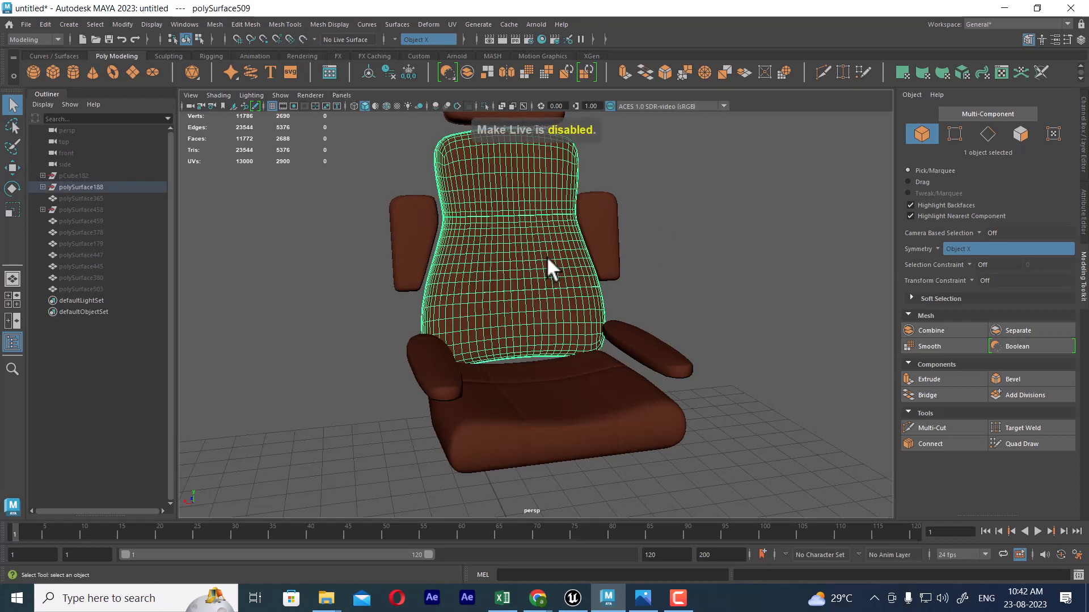
pyautogui.hotkey('alt', 'h')
pyautogui.click(302, 39)
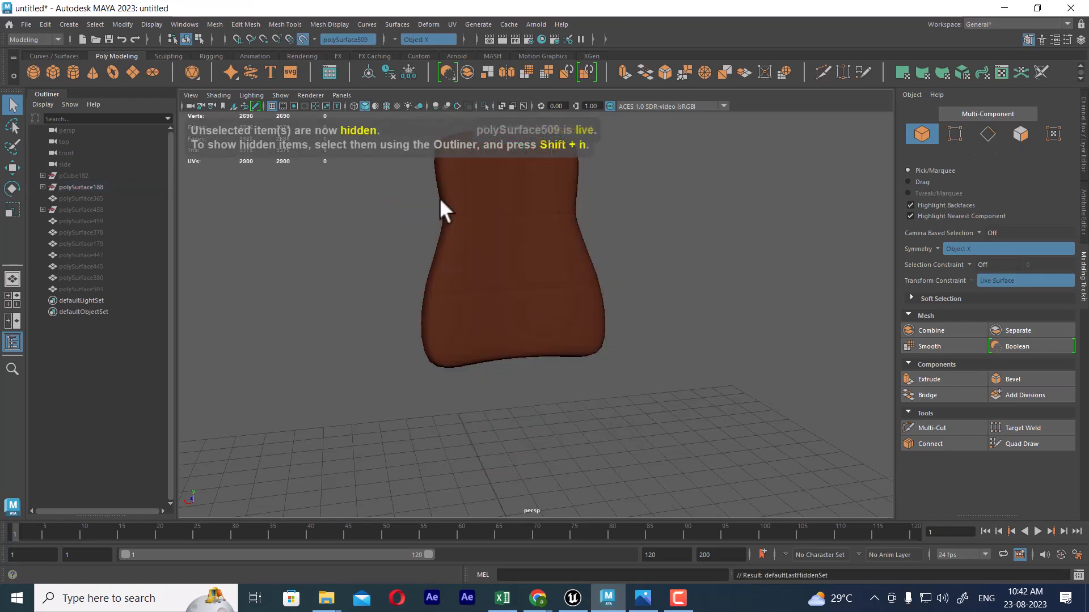
# Step: Start Quad Draw and place two rows of symmetric points across the upper front of the backrest
pyautogui.moveTo(444, 212)
pyautogui.keyDown('alt'); pyautogui.mouseDown()
pyautogui.moveTo(607, 297)
pyautogui.moveTo(619, 287)
pyautogui.moveTo(658, 363)
pyautogui.moveTo(545, 238)
pyautogui.moveTo(644, 338)
pyautogui.mouseUp(); pyautogui.keyUp('alt')
pyautogui.click(1021, 444)
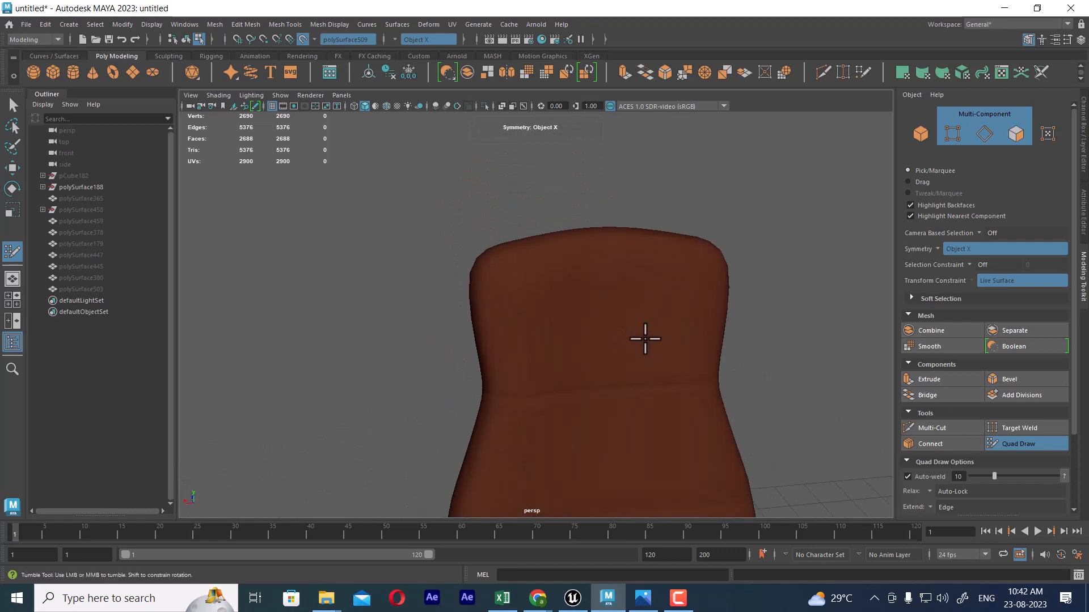
pyautogui.keyDown('alt'); pyautogui.moveTo(644, 338); pyautogui.dragTo(588, 206, button='middle'); pyautogui.keyUp('alt')
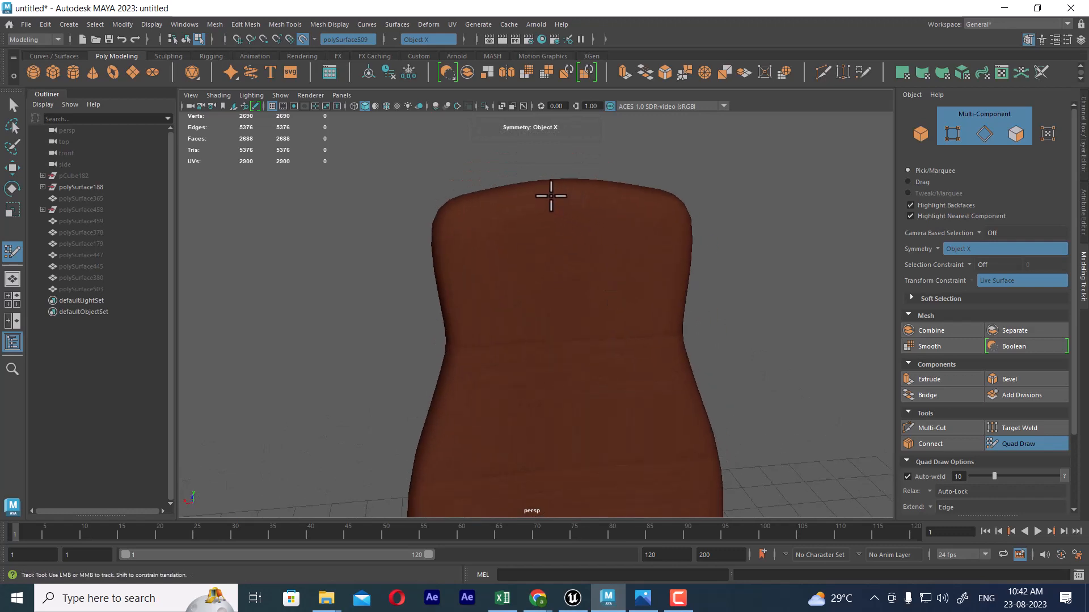
pyautogui.click(554, 194)
pyautogui.click(500, 202)
pyautogui.click(438, 223)
pyautogui.click(567, 202)
pyautogui.click(512, 256)
pyautogui.click(569, 251)
# Step: Add a row of Quad Draw points along the backrest's waist seam and another row below it
pyautogui.keyDown('alt'); pyautogui.moveTo(479, 345); pyautogui.dragTo(469, 260, button='middle'); pyautogui.keyUp('alt')
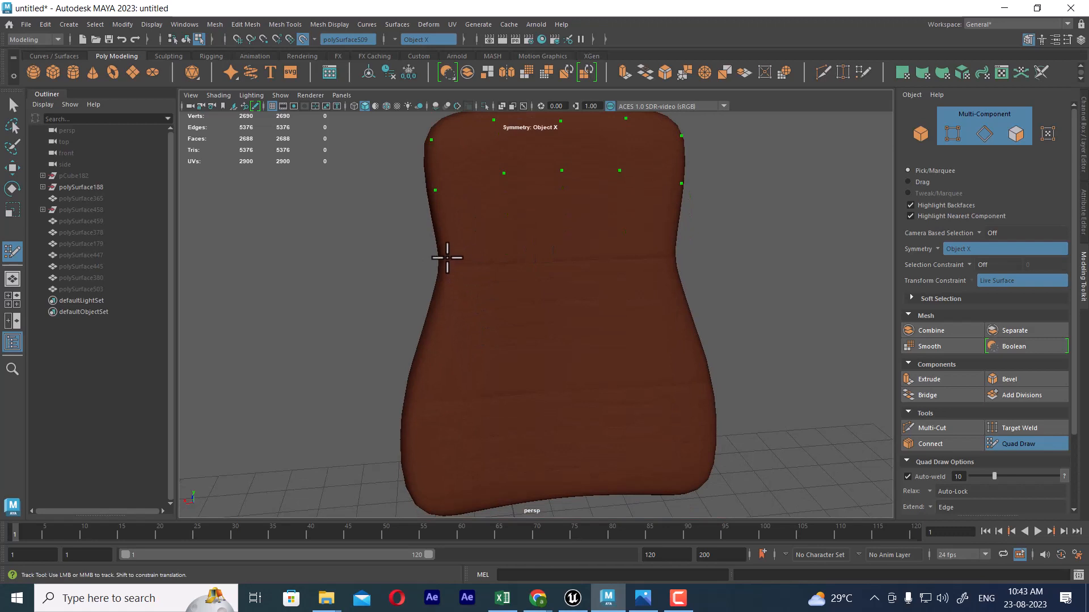
pyautogui.click(446, 262)
pyautogui.click(513, 264)
pyautogui.click(563, 261)
pyautogui.click(566, 346)
pyautogui.click(513, 354)
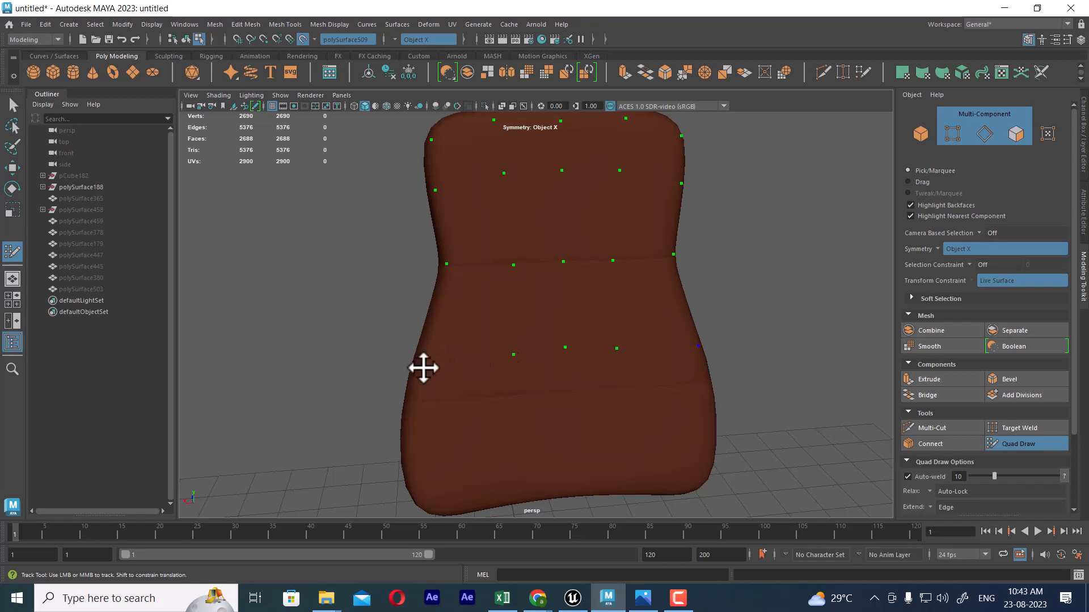
pyautogui.click(423, 363)
# Step: Place point rows across the lower backrest and along its bottom edge, and shift the inner lower point outward
pyautogui.keyDown('alt'); pyautogui.moveTo(440, 425); pyautogui.dragTo(430, 291); pyautogui.keyUp('alt')
pyautogui.click(406, 291)
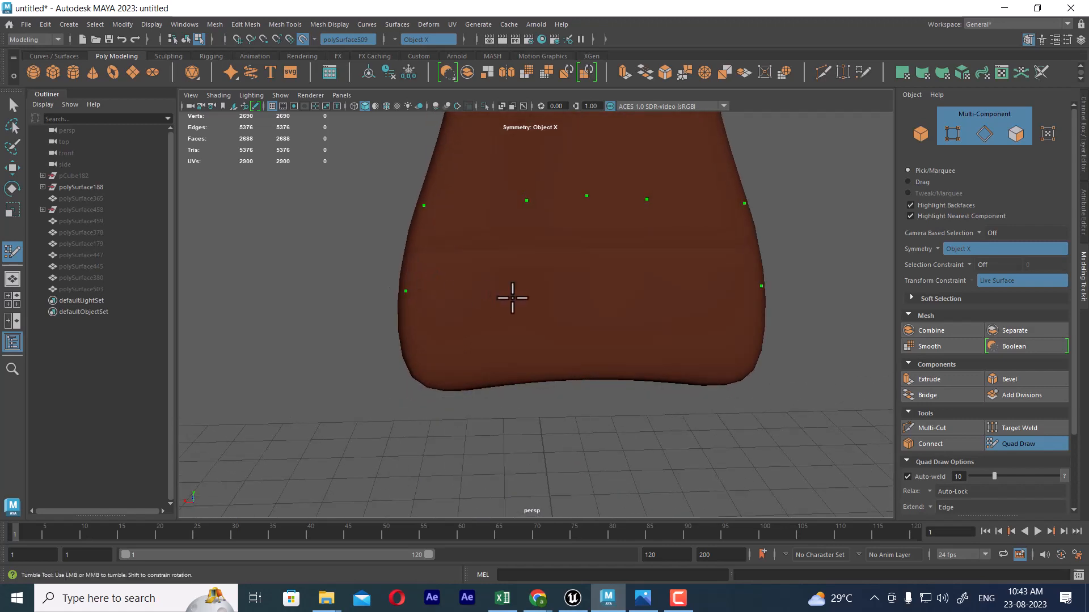
pyautogui.click(537, 296)
pyautogui.click(587, 297)
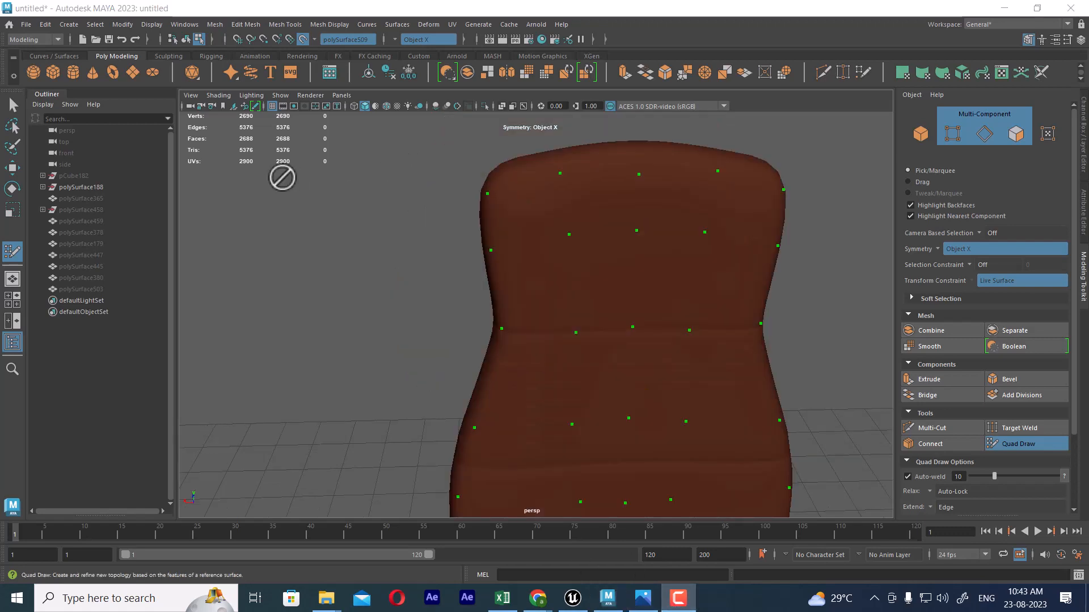
pyautogui.moveTo(617, 192)
pyautogui.keyDown('alt'); pyautogui.mouseDown()
pyautogui.moveTo(629, 221)
pyautogui.moveTo(602, 183)
pyautogui.mouseUp(); pyautogui.keyUp('alt')
pyautogui.keyDown('alt'); pyautogui.moveTo(675, 487); pyautogui.dragTo(649, 287, button='middle'); pyautogui.keyUp('alt')
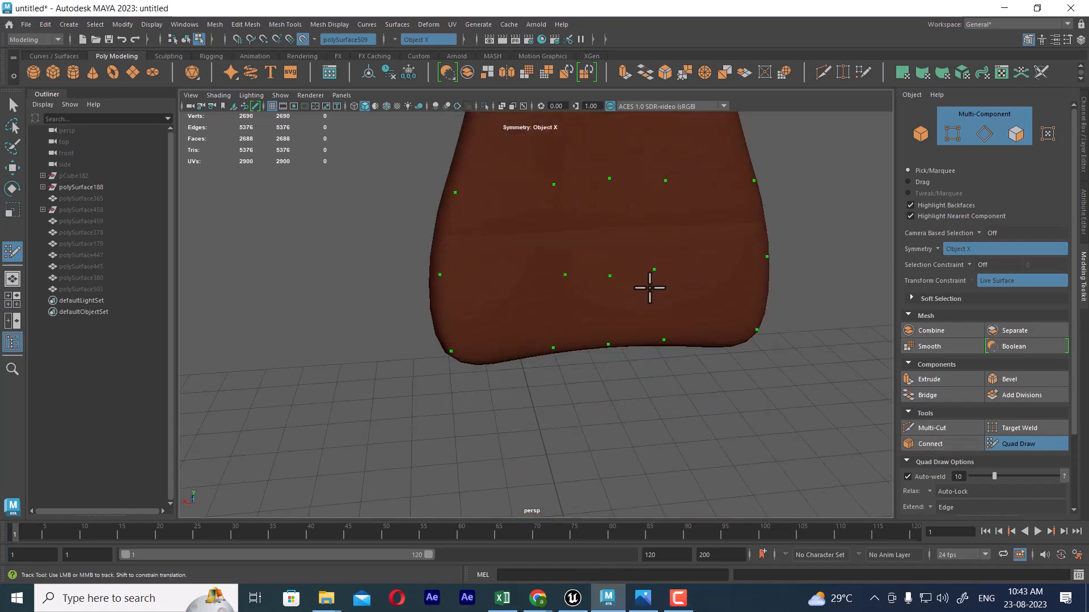
pyautogui.click(550, 277)
# Step: Fill the two lowest rows of points on the backrest with quad faces
pyautogui.keyDown('shift'); pyautogui.click(582, 325); pyautogui.keyUp('shift')
pyautogui.keyDown('shift'); pyautogui.click(587, 325); pyautogui.keyUp('shift')
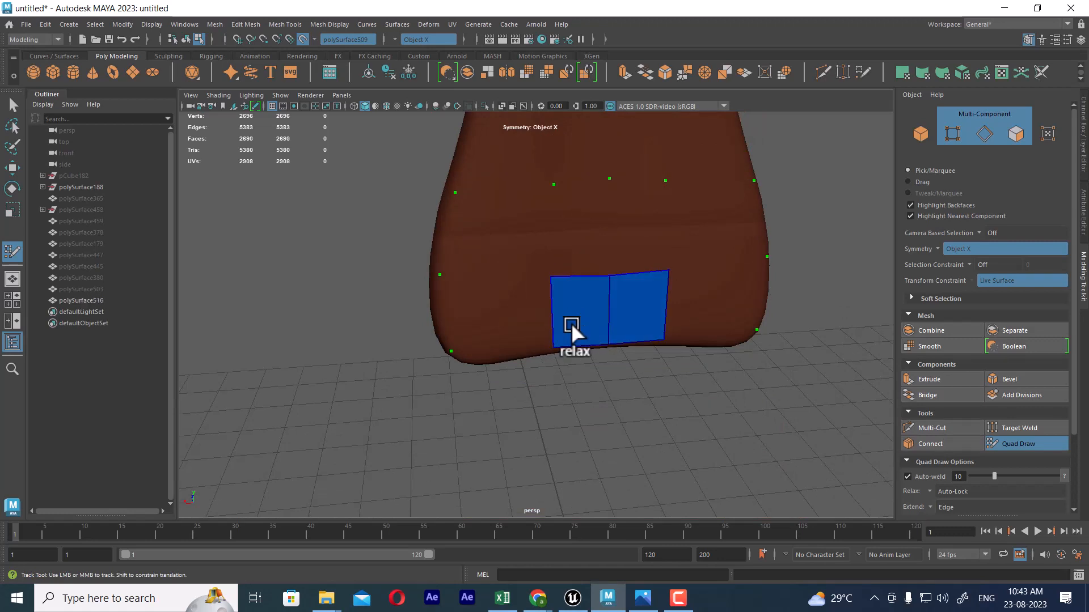
pyautogui.keyDown('shift'); pyautogui.click(503, 324); pyautogui.keyUp('shift')
pyautogui.keyDown('shift'); pyautogui.click(572, 230); pyautogui.keyUp('shift')
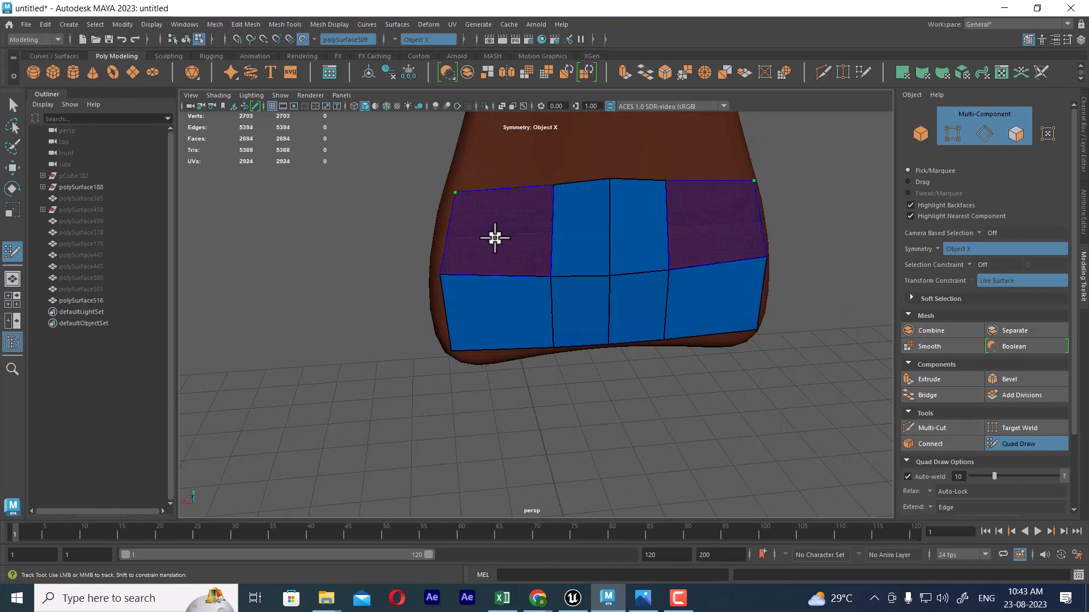
pyautogui.keyDown('shift'); pyautogui.click(494, 238); pyautogui.keyUp('shift')
# Step: Fill the row of quads just below the backrest's waist seam, from the centre out to the sides
pyautogui.keyDown('alt'); pyautogui.moveTo(624, 284); pyautogui.dragTo(627, 367, button='middle'); pyautogui.keyUp('alt')
pyautogui.scroll(2, 627, 367)
pyautogui.keyDown('shift'); pyautogui.click(601, 281); pyautogui.keyUp('shift')
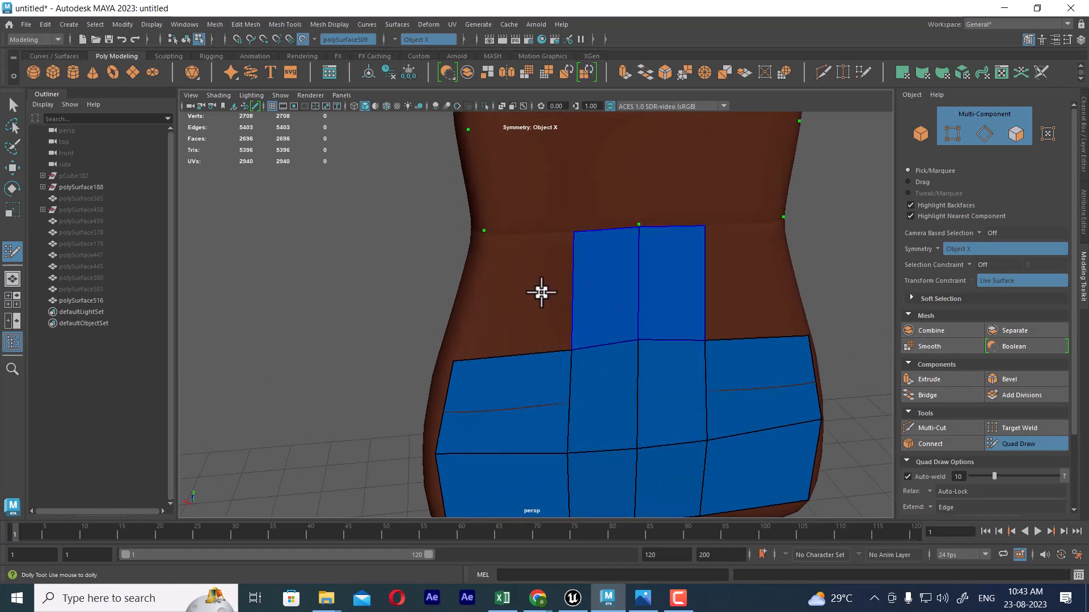
pyautogui.keyDown('shift'); pyautogui.click(516, 298); pyautogui.keyUp('shift')
# Step: Fill the two rows of quads above the waist seam up to the uppermost row of points
pyautogui.keyDown('alt'); pyautogui.moveTo(516, 299); pyautogui.dragTo(587, 397, button='middle'); pyautogui.keyUp('alt')
pyautogui.keyDown('shift'); pyautogui.click(594, 338); pyautogui.keyUp('shift')
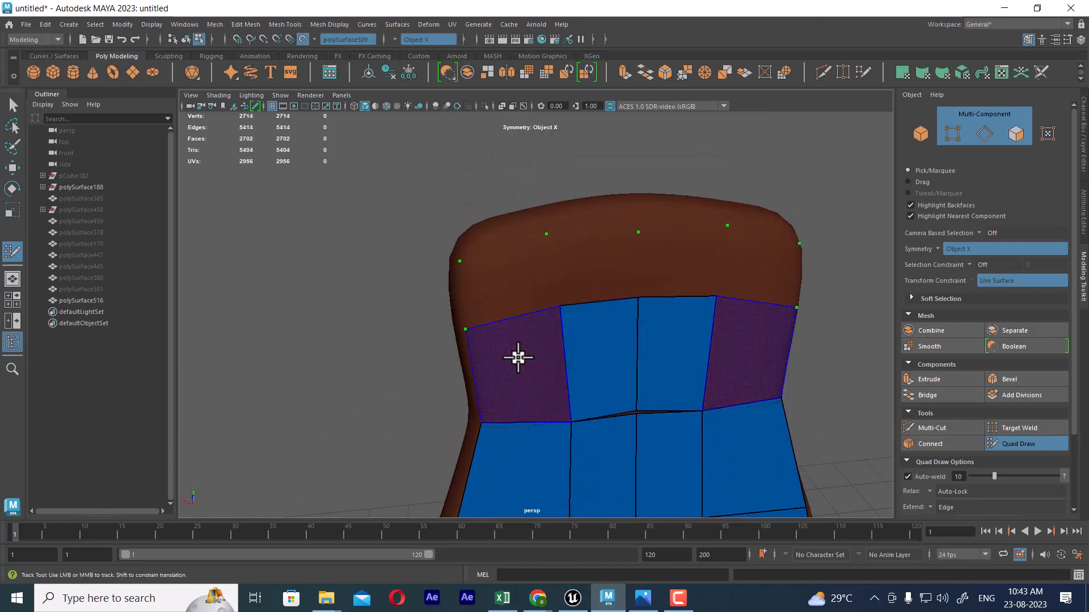
pyautogui.keyDown('shift'); pyautogui.click(517, 357); pyautogui.keyUp('shift')
pyautogui.keyDown('shift'); pyautogui.click(576, 253); pyautogui.keyUp('shift')
pyautogui.keyDown('shift'); pyautogui.click(496, 277); pyautogui.keyUp('shift')
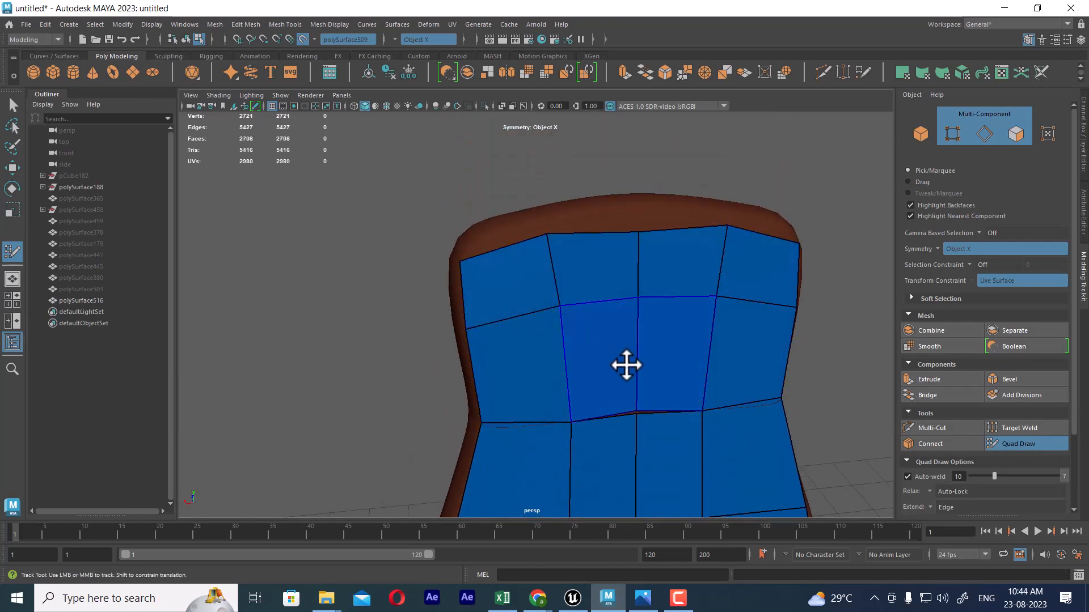
# Step: Place a row of points above the uppermost front quads of the backrest and fill that row with quad faces
pyautogui.scroll(-3, 628, 364)
pyautogui.scroll(3, 561, 304)
pyautogui.keyDown('alt'); pyautogui.moveTo(647, 382); pyautogui.dragTo(639, 329); pyautogui.keyUp('alt')
pyautogui.keyDown('alt'); pyautogui.moveTo(639, 329); pyautogui.dragTo(651, 395, button='right'); pyautogui.keyUp('alt')
pyautogui.keyDown('alt'); pyautogui.moveTo(651, 395); pyautogui.dragTo(649, 359); pyautogui.keyUp('alt')
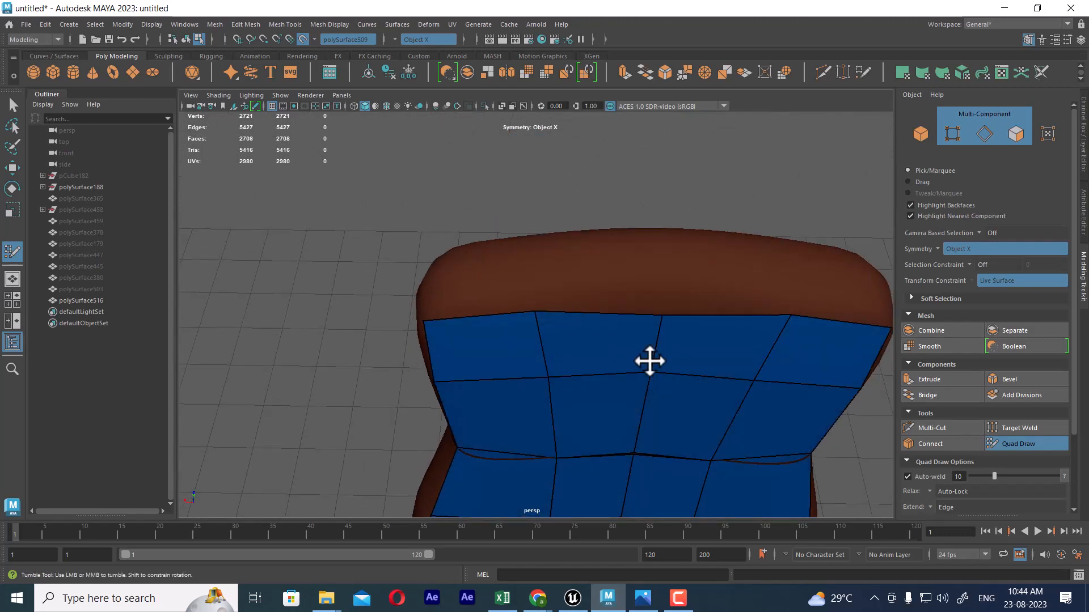
pyautogui.click(521, 261)
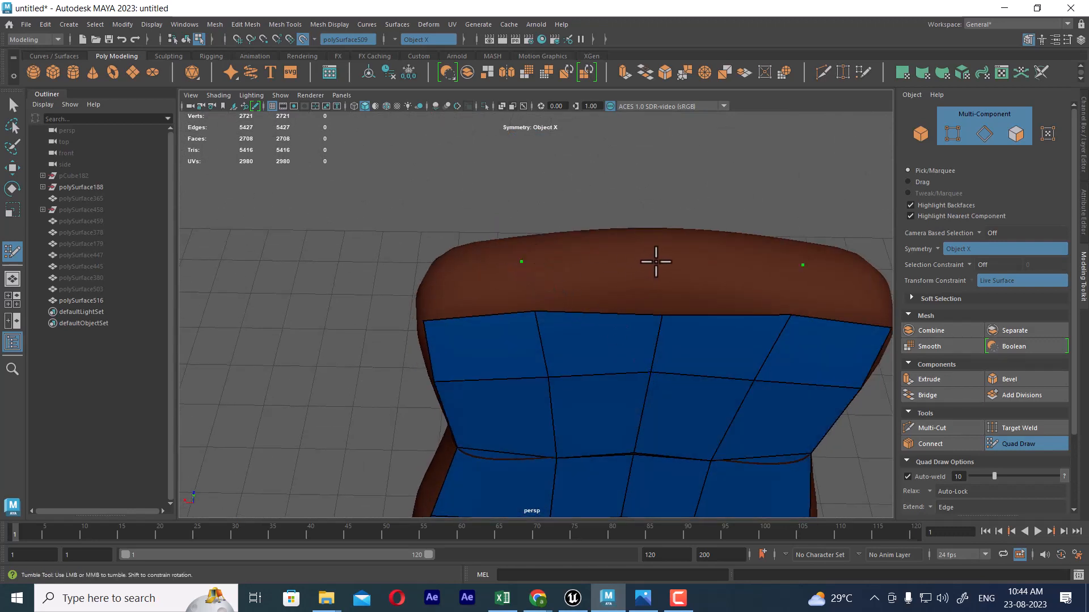
pyautogui.click(664, 261)
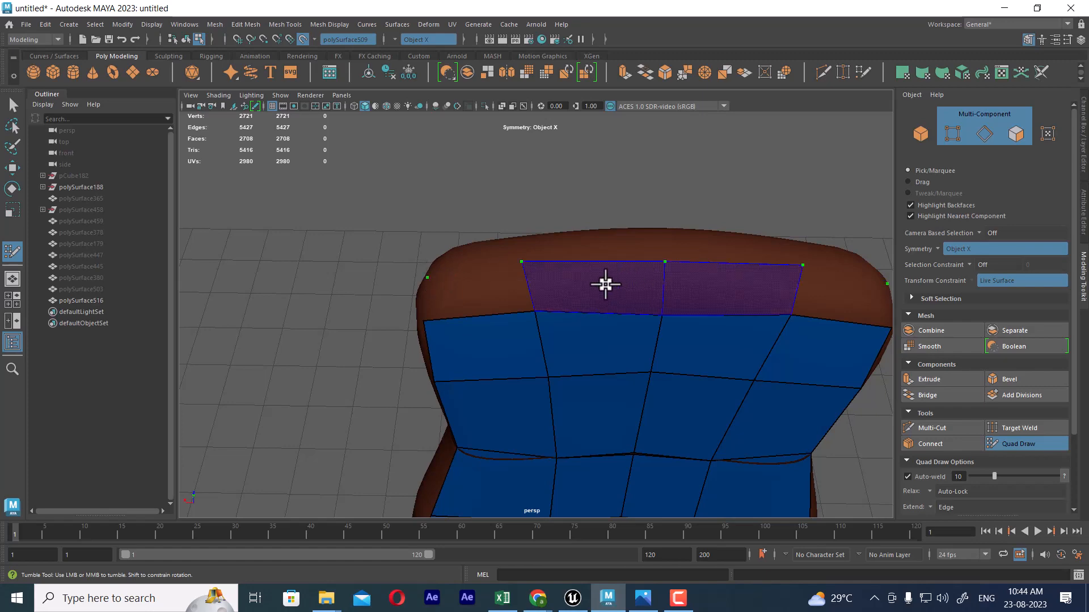
pyautogui.keyDown('shift'); pyautogui.click(605, 284); pyautogui.keyUp('shift')
pyautogui.keyDown('shift'); pyautogui.click(488, 292); pyautogui.keyUp('shift')
# Step: Place another row of points over the backrest's top toward the rear and fill it with quads out to the corners
pyautogui.moveTo(486, 293)
pyautogui.keyDown('alt'); pyautogui.mouseDown()
pyautogui.moveTo(767, 329)
pyautogui.moveTo(831, 391)
pyautogui.moveTo(722, 364)
pyautogui.moveTo(651, 322)
pyautogui.mouseUp(); pyautogui.keyUp('alt')
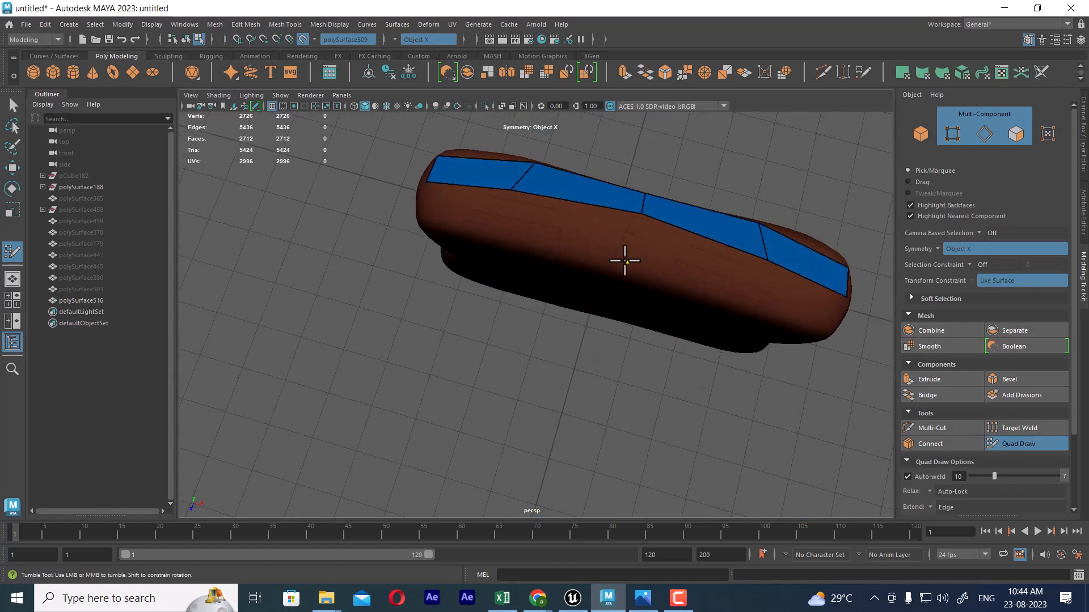
pyautogui.keyDown('alt'); pyautogui.moveTo(829, 296); pyautogui.dragTo(737, 247); pyautogui.keyUp('alt')
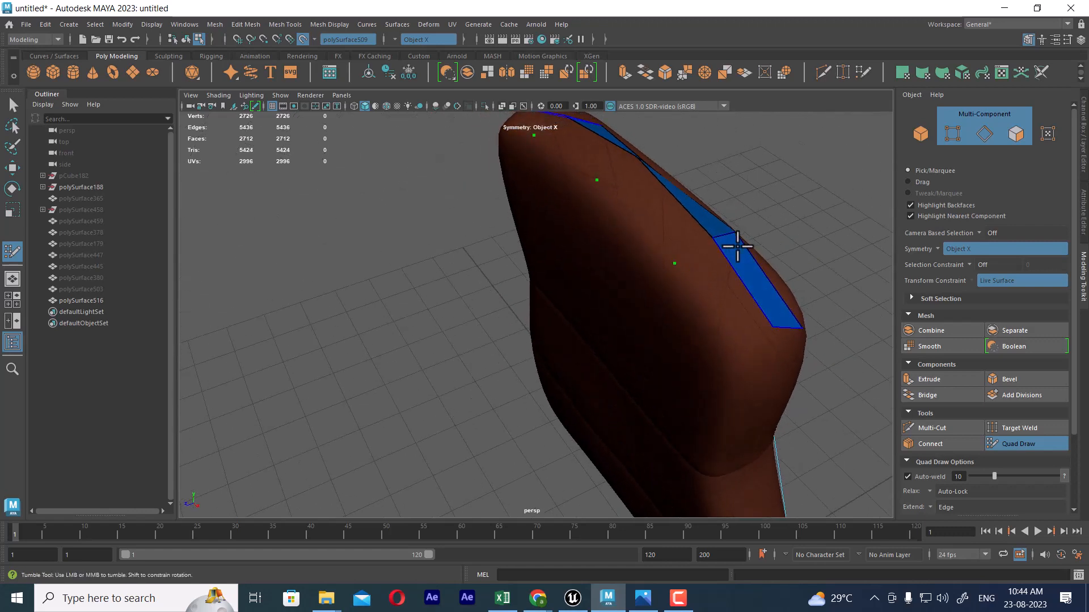
pyautogui.keyDown('shift'); pyautogui.click(664, 217); pyautogui.keyUp('shift')
pyautogui.keyDown('shift'); pyautogui.click(724, 294); pyautogui.keyUp('shift')
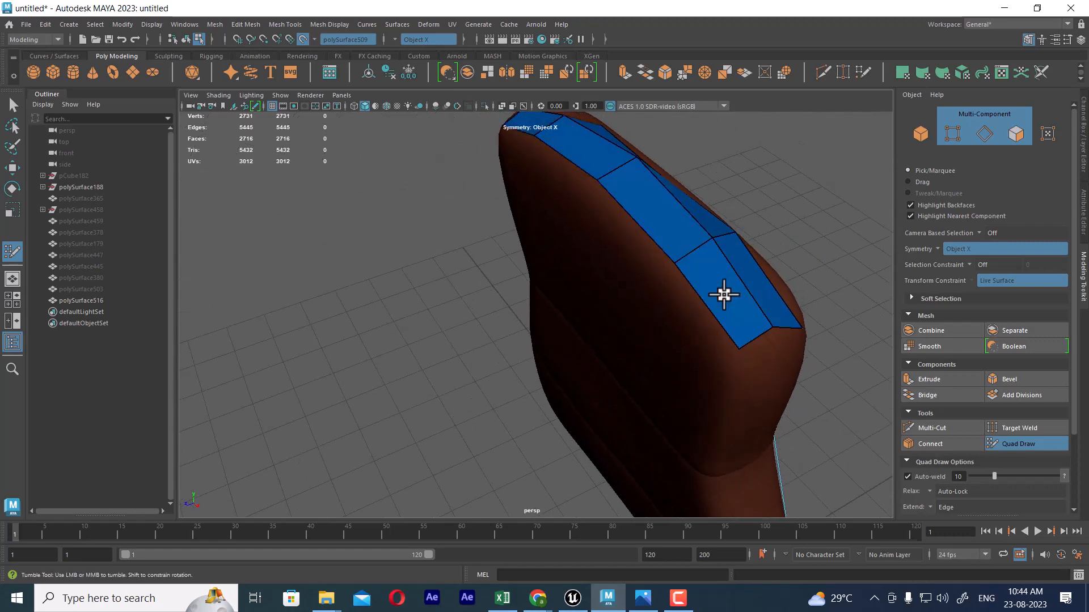
# Step: Place points down the backrest's side and fill the strip beside the front faces with quads from the top corner to the bottom
pyautogui.keyDown('alt'); pyautogui.moveTo(774, 383); pyautogui.dragTo(707, 328, button='right'); pyautogui.keyUp('alt')
pyautogui.keyDown('alt'); pyautogui.moveTo(707, 328); pyautogui.dragTo(713, 297); pyautogui.keyUp('alt')
pyautogui.keyDown('alt'); pyautogui.moveTo(712, 297); pyautogui.dragTo(656, 315, button='right'); pyautogui.keyUp('alt')
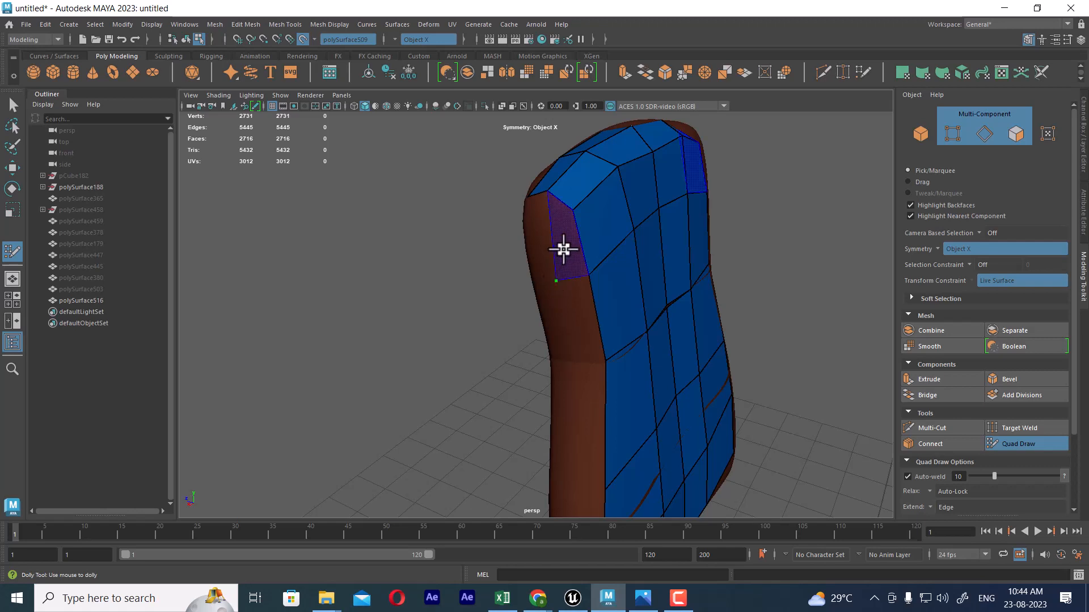
pyautogui.moveTo(563, 248)
pyautogui.keyDown('alt'); pyautogui.mouseDown()
pyautogui.moveTo(586, 268)
pyautogui.moveTo(573, 253)
pyautogui.mouseUp(); pyautogui.keyUp('alt')
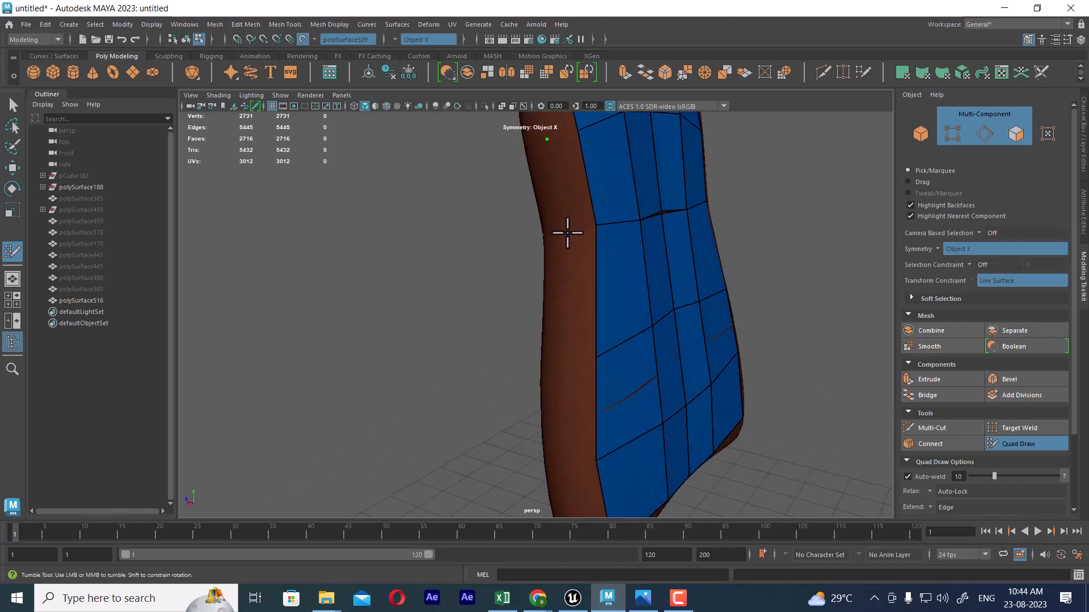
pyautogui.click(567, 233)
pyautogui.keyDown('alt'); pyautogui.moveTo(566, 467); pyautogui.dragTo(692, 482, button='middle'); pyautogui.keyUp('alt')
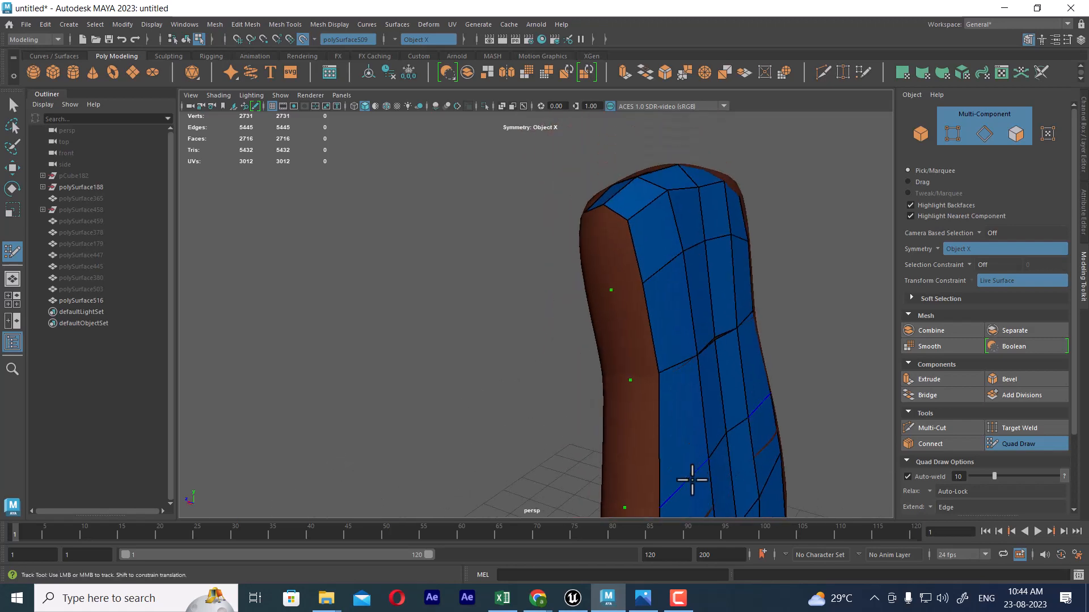
pyautogui.moveTo(622, 270)
pyautogui.mouseDown()
pyautogui.moveTo(641, 393)
pyautogui.moveTo(680, 446)
pyautogui.mouseUp()
pyautogui.keyDown('alt'); pyautogui.moveTo(680, 446); pyautogui.dragTo(683, 212, button='middle'); pyautogui.keyUp('alt')
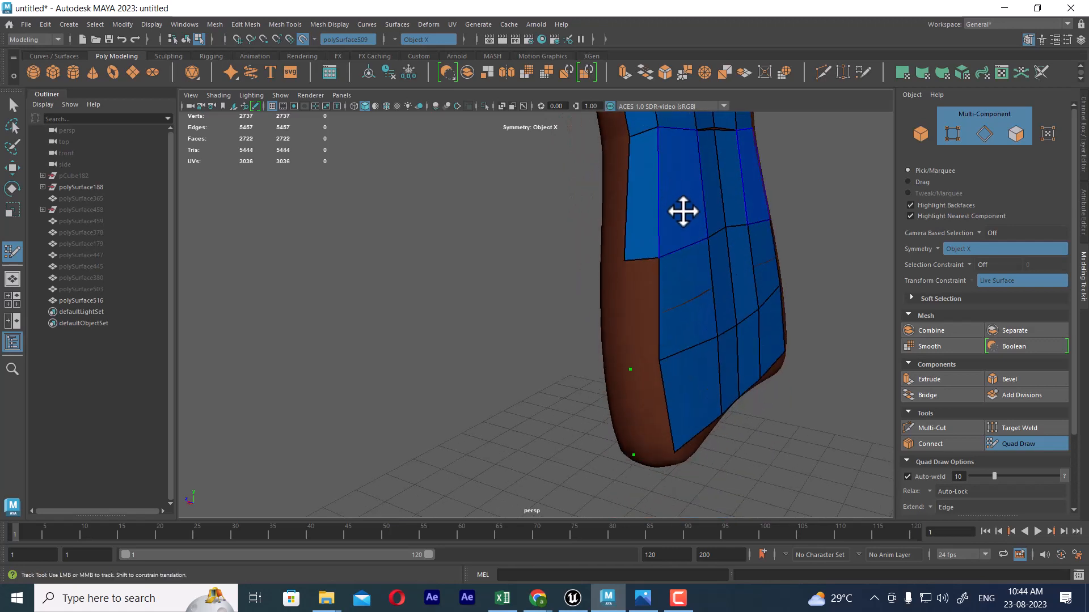
pyautogui.keyDown('shift'); pyautogui.click(644, 290); pyautogui.keyUp('shift')
pyautogui.keyDown('shift'); pyautogui.click(646, 430); pyautogui.keyUp('shift')
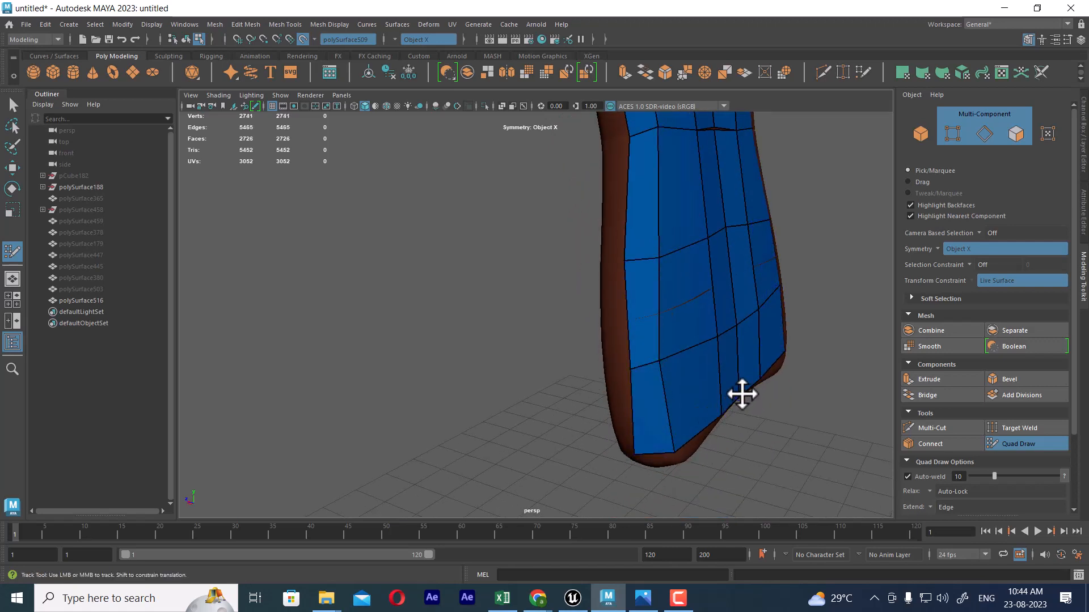
# Step: Place points along the underside of the backrest and fill the strip below the lowest front quads with faces
pyautogui.moveTo(741, 393)
pyautogui.keyDown('alt'); pyautogui.mouseDown()
pyautogui.moveTo(644, 270)
pyautogui.moveTo(656, 304)
pyautogui.moveTo(651, 284)
pyautogui.mouseUp(); pyautogui.keyUp('alt')
pyautogui.keyDown('alt'); pyautogui.moveTo(651, 284); pyautogui.dragTo(705, 290, button='right'); pyautogui.keyUp('alt')
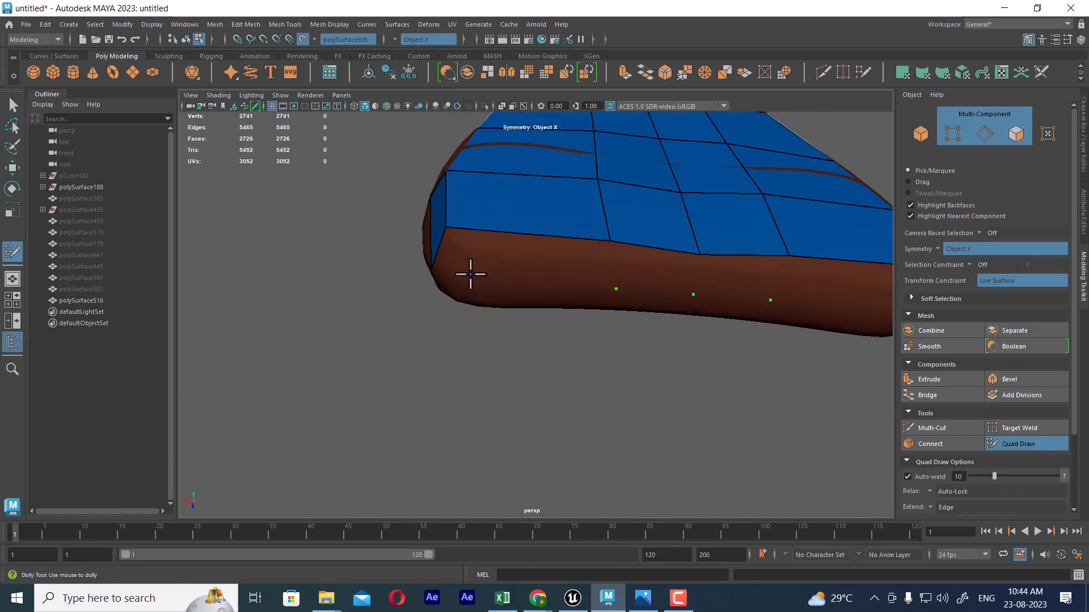
pyautogui.keyDown('shift'); pyautogui.click(648, 265); pyautogui.keyUp('shift')
pyautogui.keyDown('shift'); pyautogui.click(527, 261); pyautogui.keyUp('shift')
pyautogui.keyDown('alt'); pyautogui.moveTo(527, 261); pyautogui.dragTo(642, 247); pyautogui.keyUp('alt')
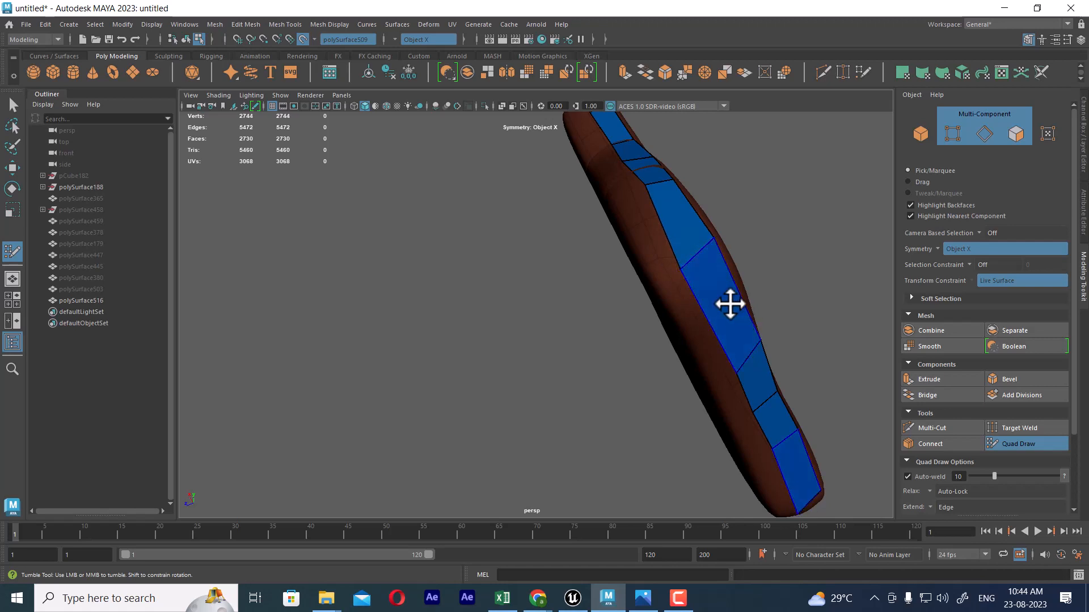
# Step: Insert a horizontal edge loop through the lowest row of front quads, running around both sides
pyautogui.scroll(-3, 731, 303)
pyautogui.keyDown('alt'); pyautogui.moveTo(730, 303); pyautogui.dragTo(599, 368); pyautogui.keyUp('alt')
pyautogui.scroll(3, 599, 368)
pyautogui.scroll(1, 599, 367)
pyautogui.keyDown('alt'); pyautogui.moveTo(599, 367); pyautogui.dragTo(637, 301, button='middle'); pyautogui.keyUp('alt')
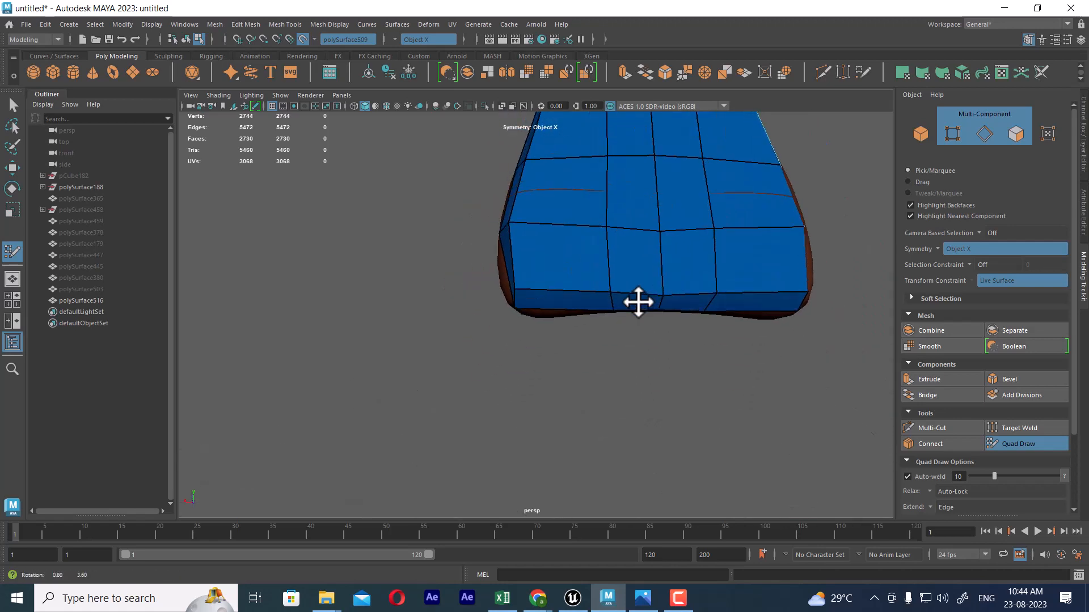
pyautogui.keyDown('alt'); pyautogui.moveTo(638, 301); pyautogui.dragTo(618, 315); pyautogui.keyUp('alt')
pyautogui.scroll(1, 618, 316)
pyautogui.keyDown('alt'); pyautogui.moveTo(777, 336); pyautogui.dragTo(743, 300, button='middle'); pyautogui.keyUp('alt')
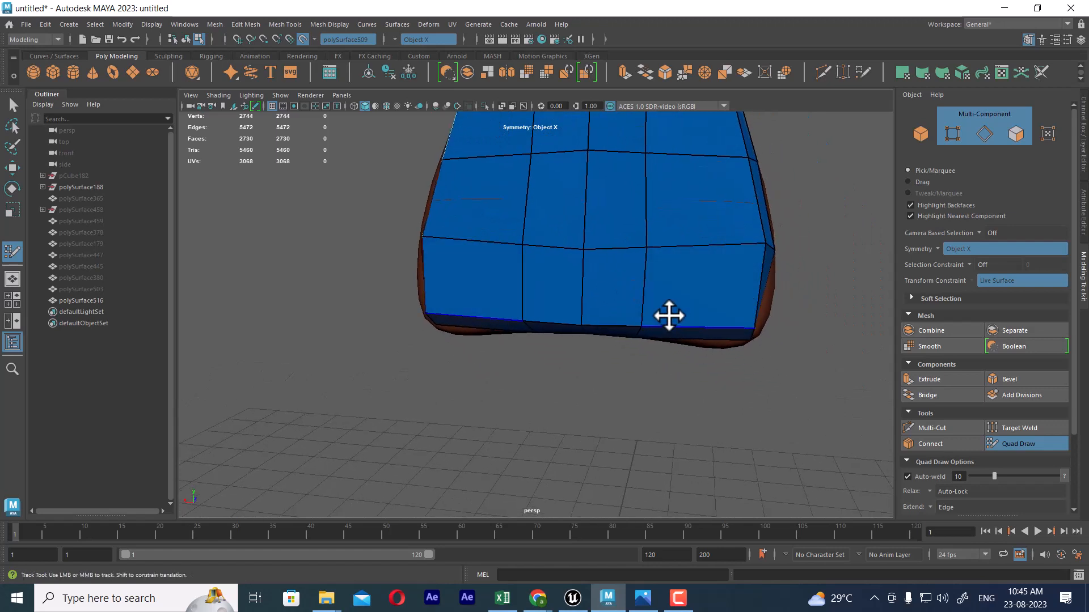
pyautogui.keyDown('alt'); pyautogui.moveTo(665, 316); pyautogui.dragTo(634, 324); pyautogui.keyUp('alt')
pyautogui.keyDown('alt'); pyautogui.moveTo(479, 318); pyautogui.dragTo(474, 251); pyautogui.keyUp('alt')
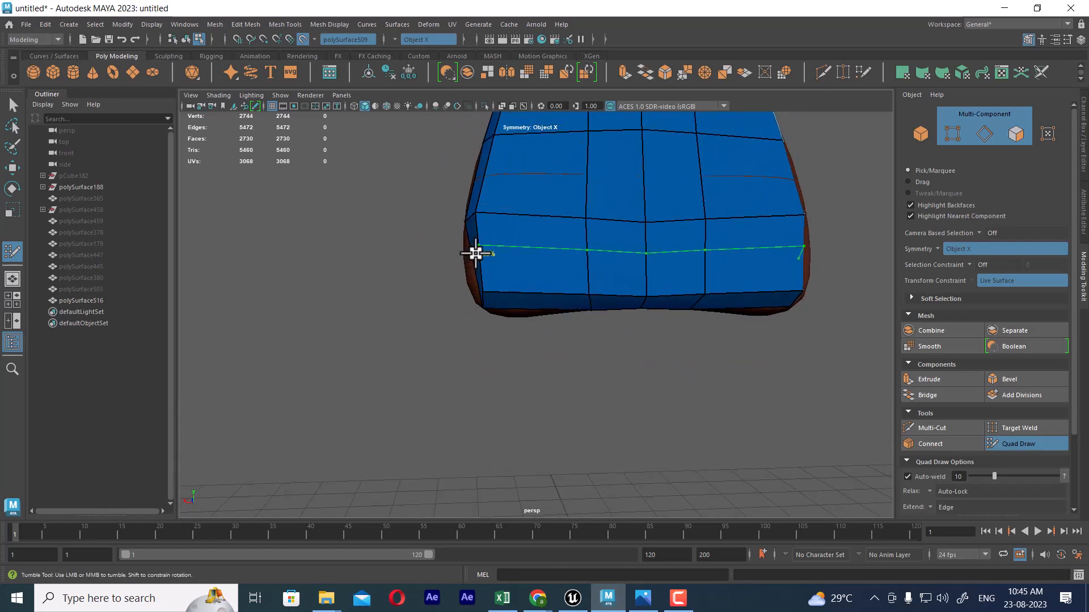
pyautogui.keyDown('ctrl'); pyautogui.click(475, 253); pyautogui.keyUp('ctrl')
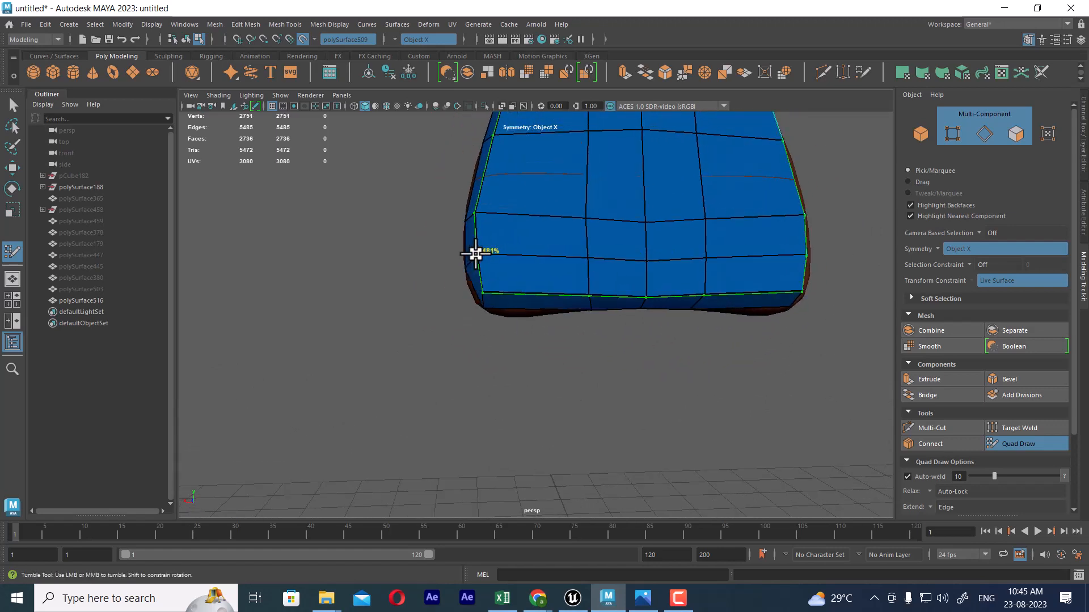
# Step: Place a row of points across the upper rear of the backrest, just below the top strip of quads
pyautogui.moveTo(566, 330)
pyautogui.keyDown('alt'); pyautogui.mouseDown()
pyautogui.moveTo(530, 316)
pyautogui.moveTo(607, 279)
pyautogui.moveTo(700, 297)
pyautogui.moveTo(712, 414)
pyautogui.moveTo(624, 240)
pyautogui.moveTo(644, 255)
pyautogui.moveTo(625, 280)
pyautogui.mouseUp(); pyautogui.keyUp('alt')
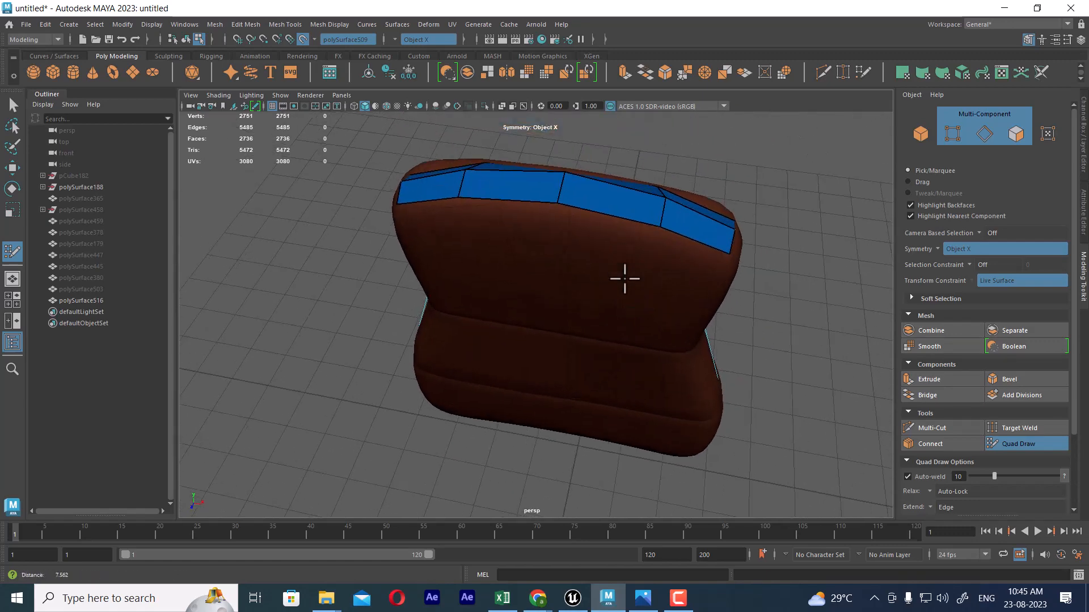
pyautogui.keyDown('alt'); pyautogui.moveTo(624, 280); pyautogui.dragTo(579, 229, button='right'); pyautogui.keyUp('alt')
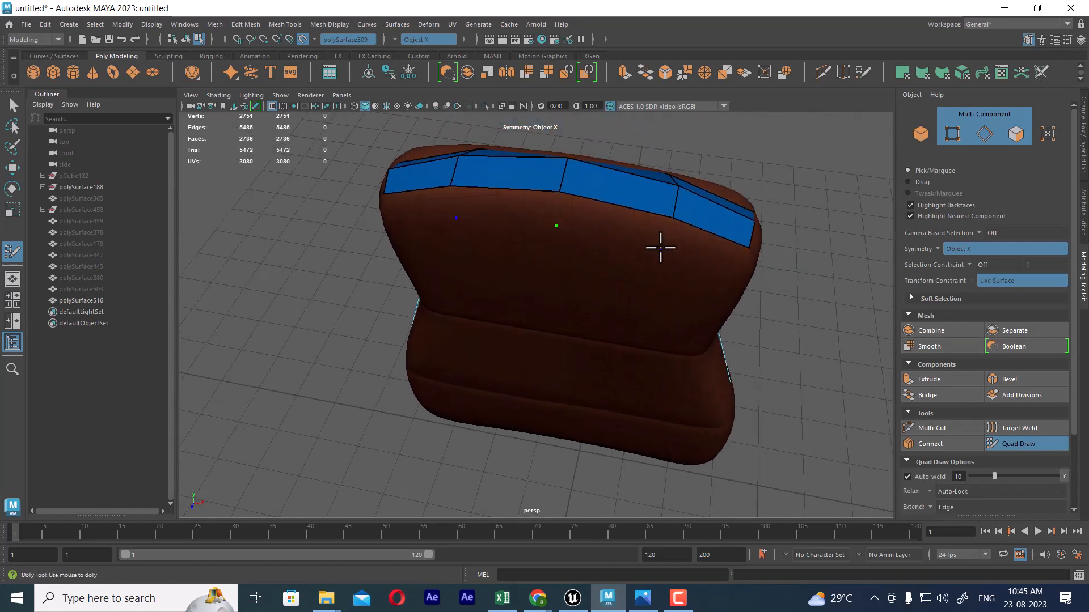
pyautogui.keyDown('alt'); pyautogui.moveTo(665, 253); pyautogui.dragTo(695, 214); pyautogui.keyUp('alt')
pyautogui.keyDown('alt'); pyautogui.moveTo(695, 214); pyautogui.dragTo(712, 221, button='middle'); pyautogui.keyUp('alt')
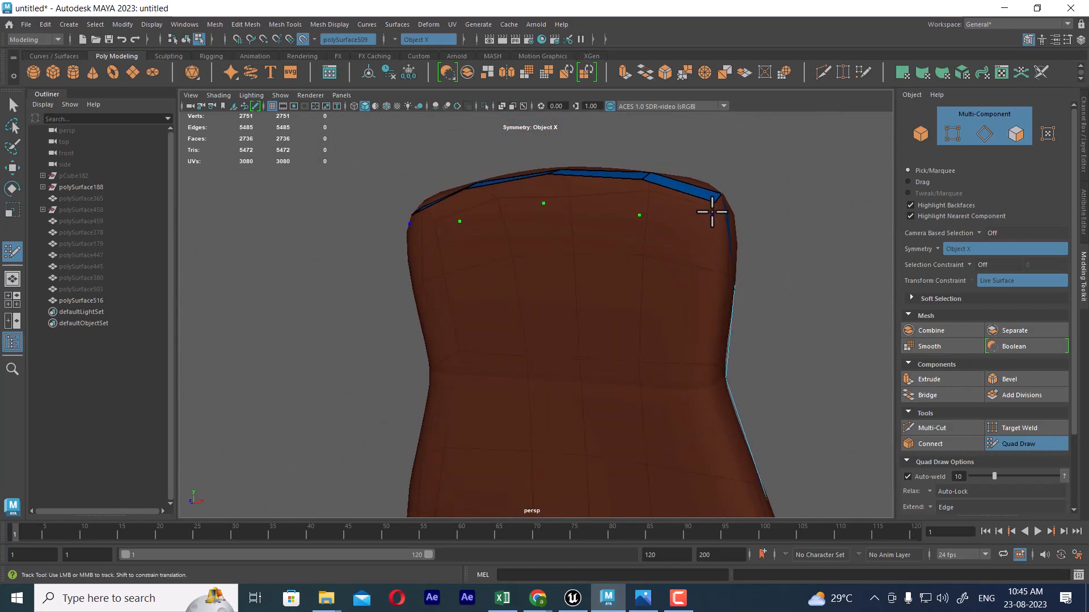
# Step: Place a column of points down the rear side of the backrest, parallel to the existing side strip
pyautogui.keyDown('alt'); pyautogui.moveTo(712, 212); pyautogui.dragTo(625, 243); pyautogui.keyUp('alt')
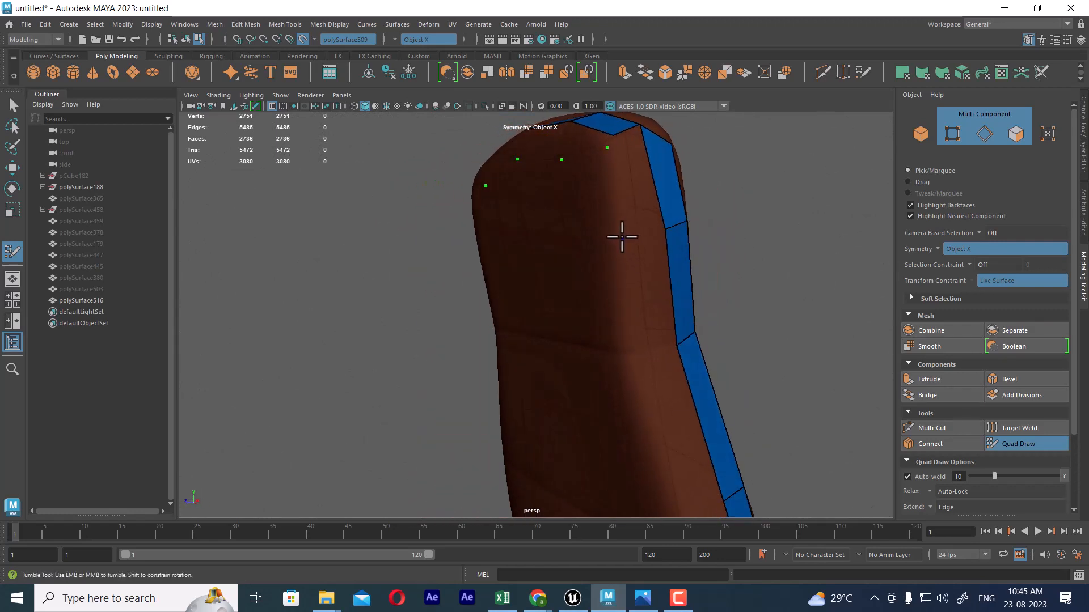
pyautogui.keyDown('alt'); pyautogui.moveTo(641, 349); pyautogui.dragTo(604, 318); pyautogui.keyUp('alt')
pyautogui.scroll(-5, 596, 287)
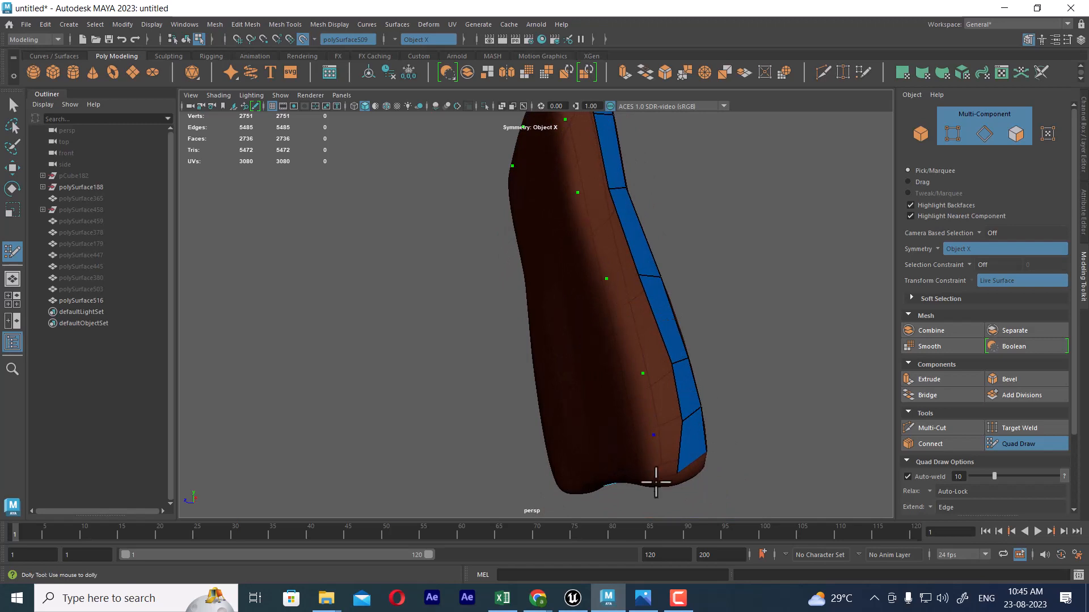
pyautogui.keyDown('alt'); pyautogui.moveTo(619, 158); pyautogui.dragTo(649, 289, button='middle'); pyautogui.keyUp('alt')
# Step: Fill quads between the side strip and the rear column of points, working up from the lower end past the waist
pyautogui.keyDown('alt'); pyautogui.moveTo(632, 315); pyautogui.dragTo(563, 289); pyautogui.keyUp('alt')
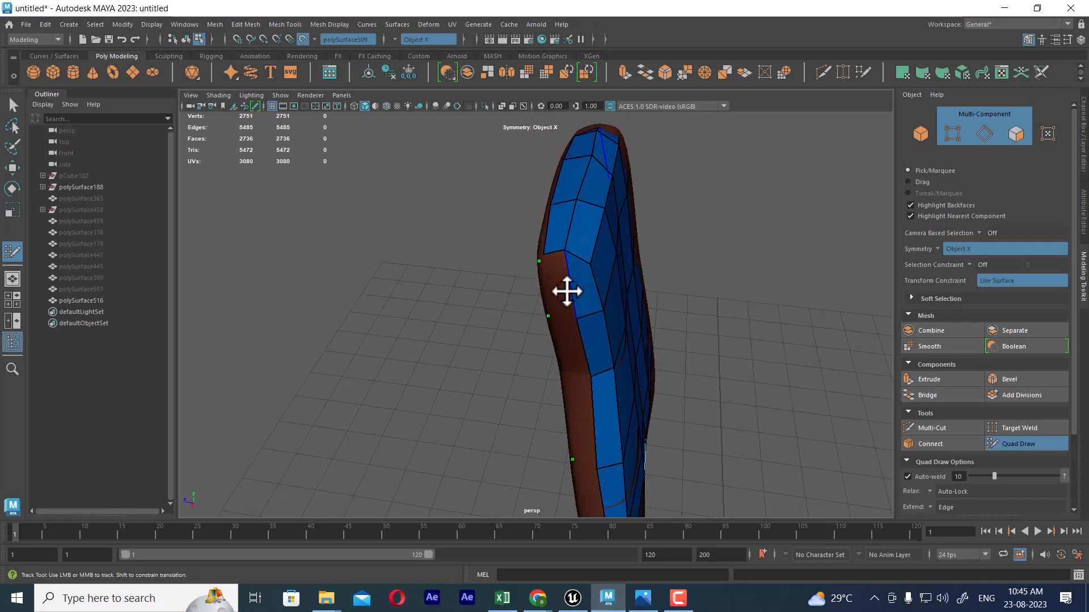
pyautogui.keyDown('alt'); pyautogui.moveTo(564, 289); pyautogui.dragTo(611, 342, button='middle'); pyautogui.keyUp('alt')
pyautogui.keyDown('shift'); pyautogui.click(611, 317); pyautogui.keyUp('shift')
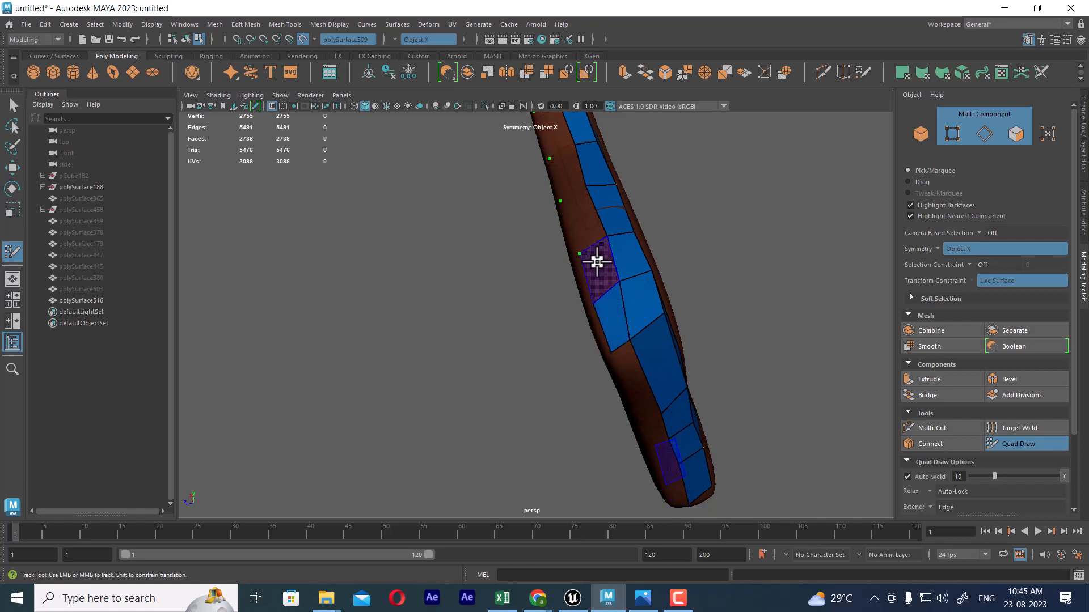
pyautogui.keyDown('shift'); pyautogui.click(594, 259); pyautogui.keyUp('shift')
pyautogui.keyDown('shift'); pyautogui.click(583, 213); pyautogui.keyUp('shift')
pyautogui.keyDown('alt'); pyautogui.moveTo(721, 214); pyautogui.dragTo(733, 257, button='right'); pyautogui.keyUp('alt')
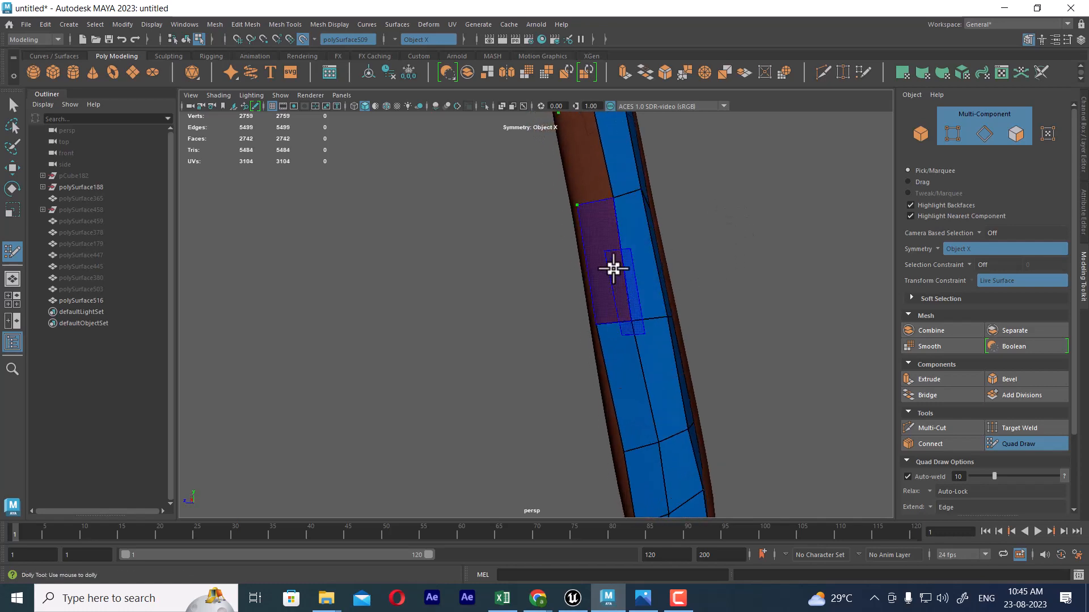
pyautogui.keyDown('shift'); pyautogui.click(598, 253); pyautogui.keyUp('shift')
pyautogui.keyDown('alt'); pyautogui.moveTo(719, 197); pyautogui.dragTo(719, 272); pyautogui.keyUp('alt')
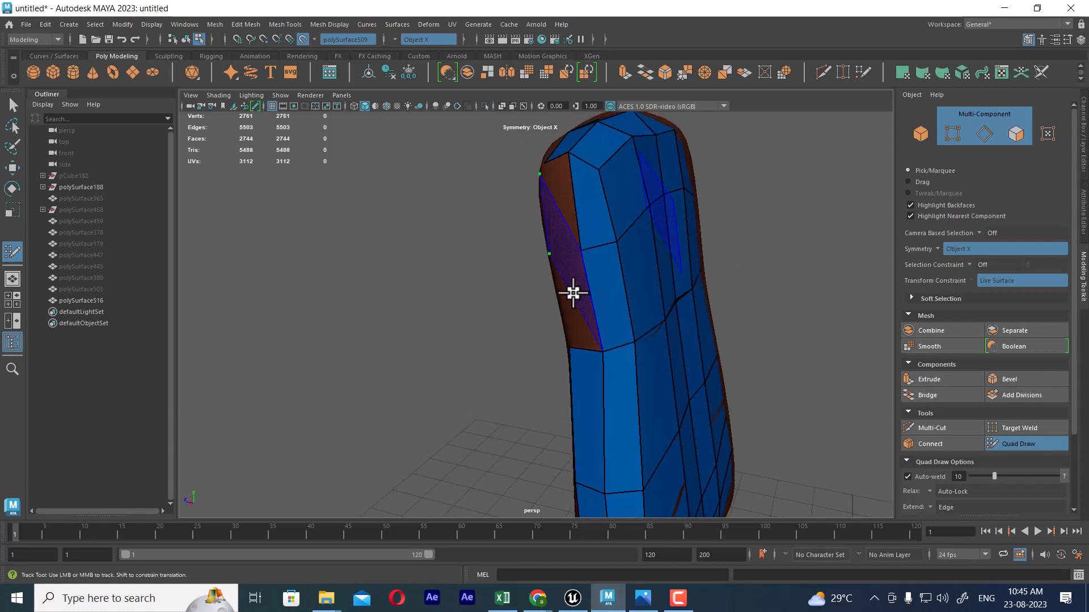
pyautogui.moveTo(573, 309)
pyautogui.keyDown('alt'); pyautogui.mouseDown(button='right')
pyautogui.moveTo(469, 301)
pyautogui.moveTo(510, 301)
pyautogui.mouseUp(button='right'); pyautogui.keyUp('alt')
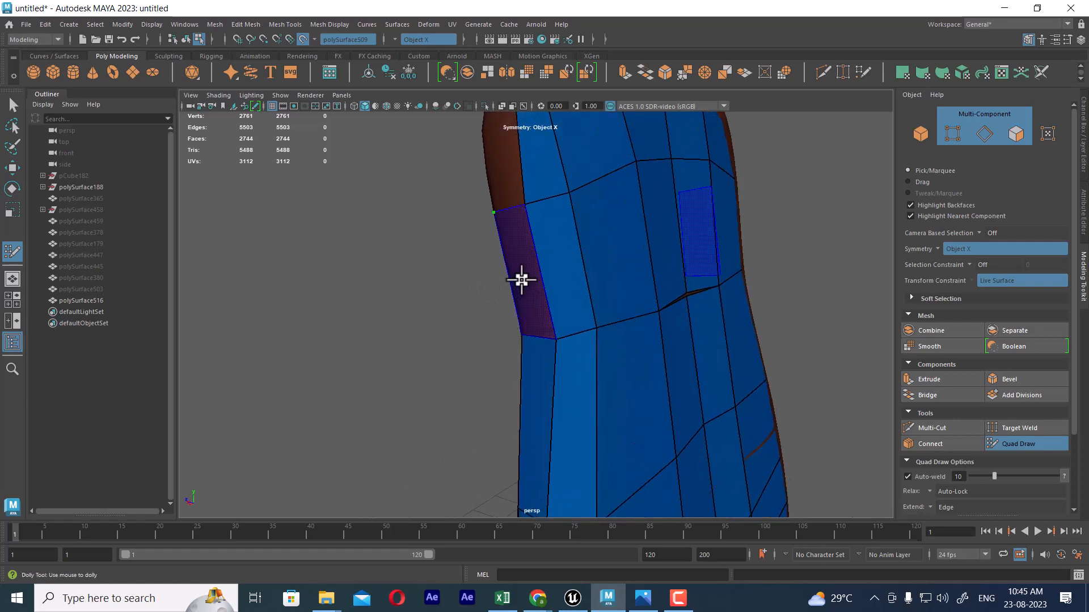
pyautogui.keyDown('shift'); pyautogui.click(517, 280); pyautogui.keyUp('shift')
# Step: Close the gap in the second side strip just below the backrest's top corner with a quad
pyautogui.keyDown('alt'); pyautogui.moveTo(498, 215); pyautogui.dragTo(680, 314); pyautogui.keyUp('alt')
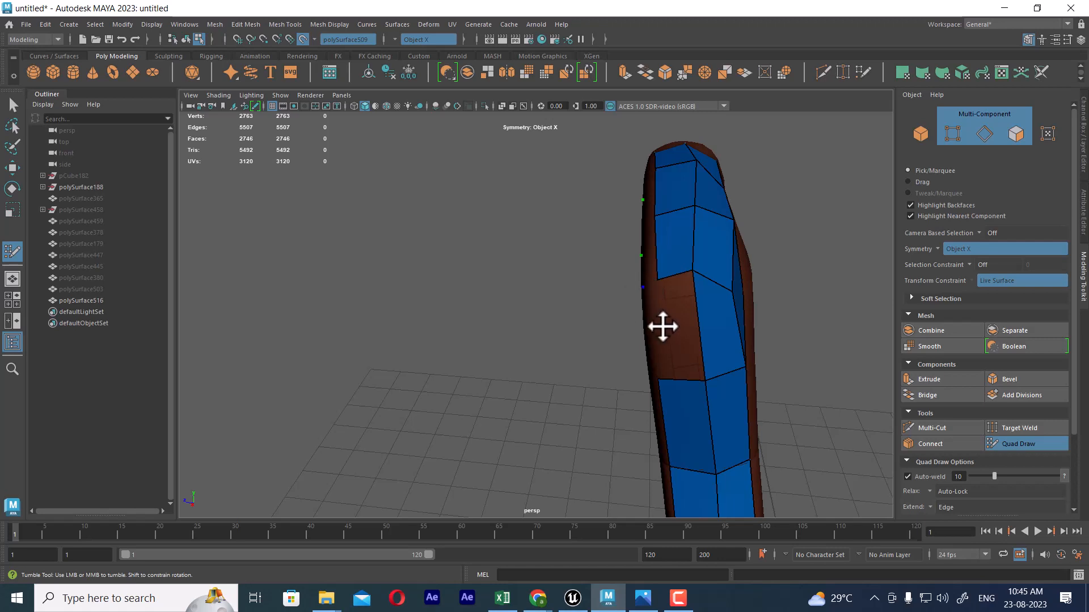
pyautogui.moveTo(663, 327)
pyautogui.keyDown('alt'); pyautogui.mouseDown()
pyautogui.moveTo(714, 314)
pyautogui.moveTo(785, 328)
pyautogui.moveTo(791, 292)
pyautogui.mouseUp(); pyautogui.keyUp('alt')
pyautogui.keyDown('alt'); pyautogui.moveTo(791, 292); pyautogui.dragTo(731, 287, button='middle'); pyautogui.keyUp('alt')
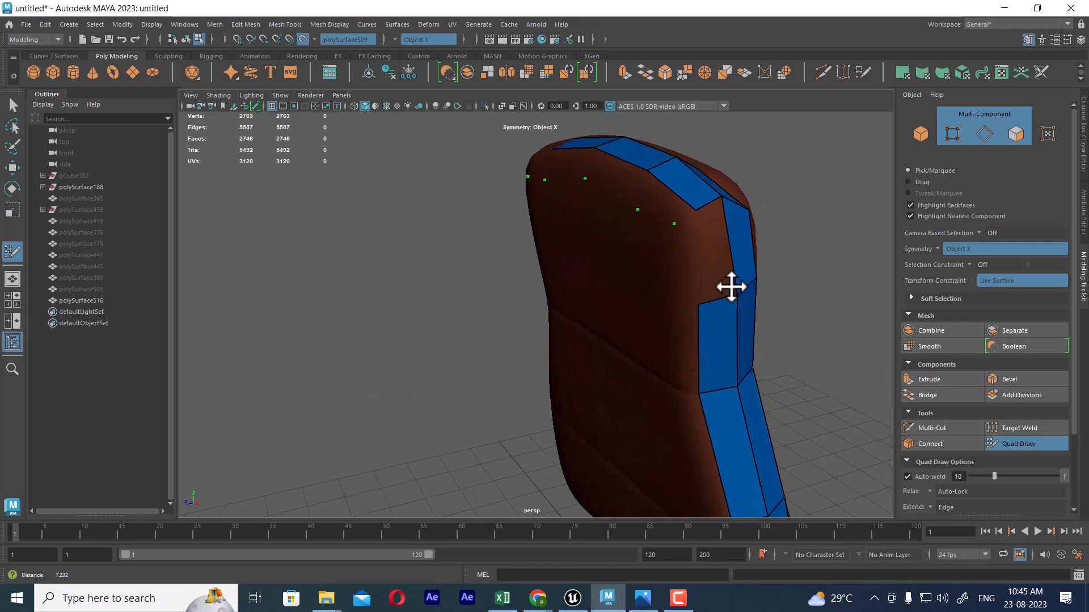
pyautogui.scroll(1, 731, 287)
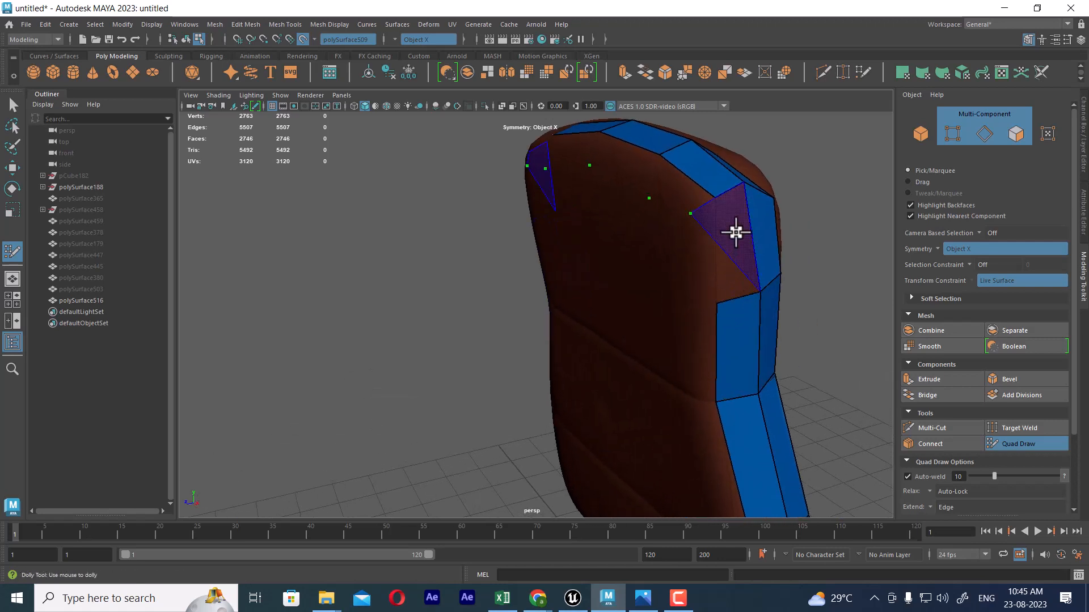
pyautogui.keyDown('shift'); pyautogui.click(750, 272); pyautogui.keyUp('shift')
# Step: Fill a row of quads across the upper rear of the backrest, joining the placed points to the top strip, including both corners
pyautogui.moveTo(751, 270)
pyautogui.keyDown('alt'); pyautogui.mouseDown()
pyautogui.moveTo(734, 294)
pyautogui.moveTo(751, 284)
pyautogui.moveTo(723, 208)
pyautogui.mouseUp(); pyautogui.keyUp('alt')
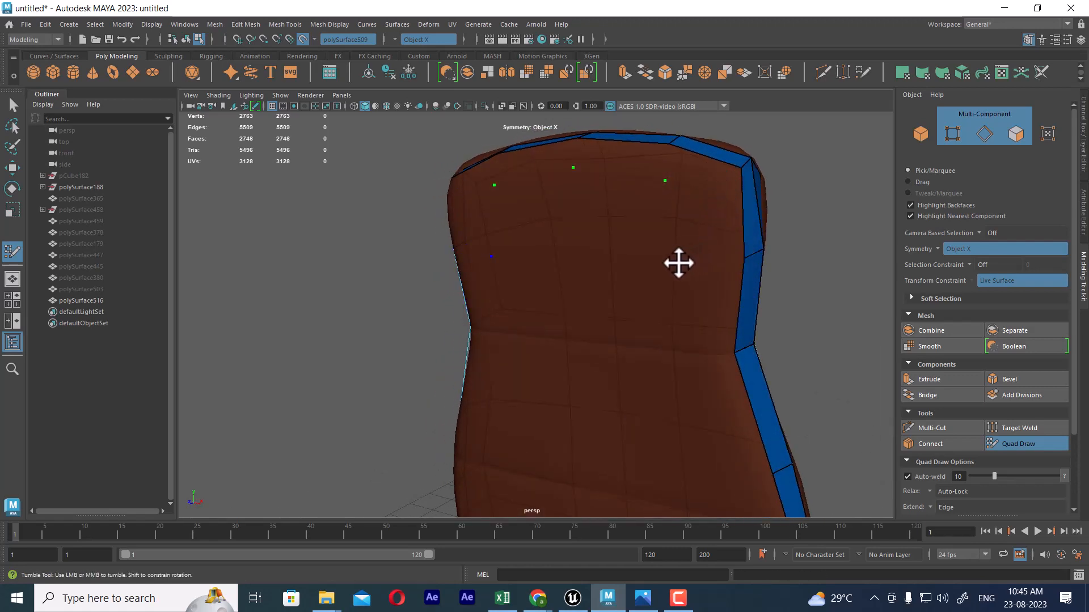
pyautogui.keyDown('alt'); pyautogui.moveTo(675, 262); pyautogui.dragTo(732, 244); pyautogui.keyUp('alt')
pyautogui.keyDown('alt'); pyautogui.moveTo(732, 243); pyautogui.dragTo(728, 247, button='middle'); pyautogui.keyUp('alt')
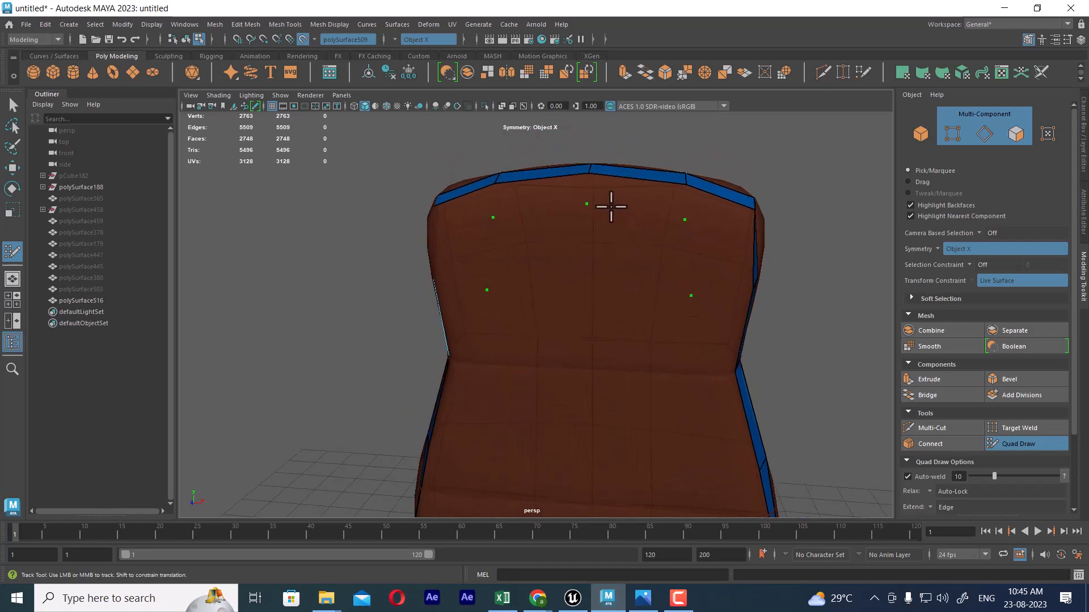
pyautogui.keyDown('alt'); pyautogui.moveTo(611, 206); pyautogui.dragTo(647, 219); pyautogui.keyUp('alt')
pyautogui.keyDown('shift'); pyautogui.click(617, 183); pyautogui.keyUp('shift')
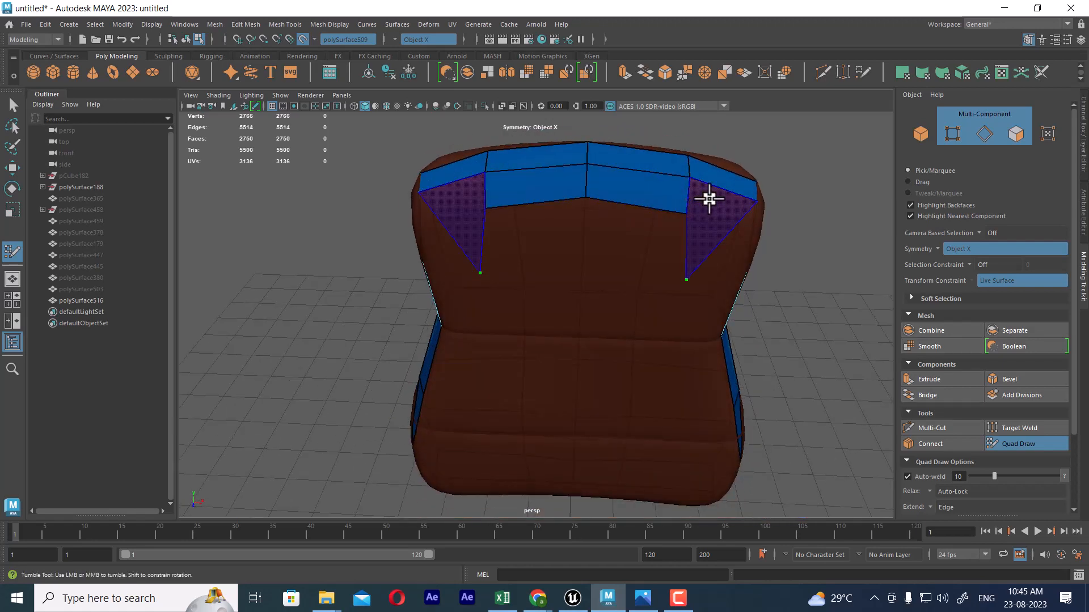
pyautogui.keyDown('alt'); pyautogui.moveTo(729, 211); pyautogui.dragTo(696, 215); pyautogui.keyUp('alt')
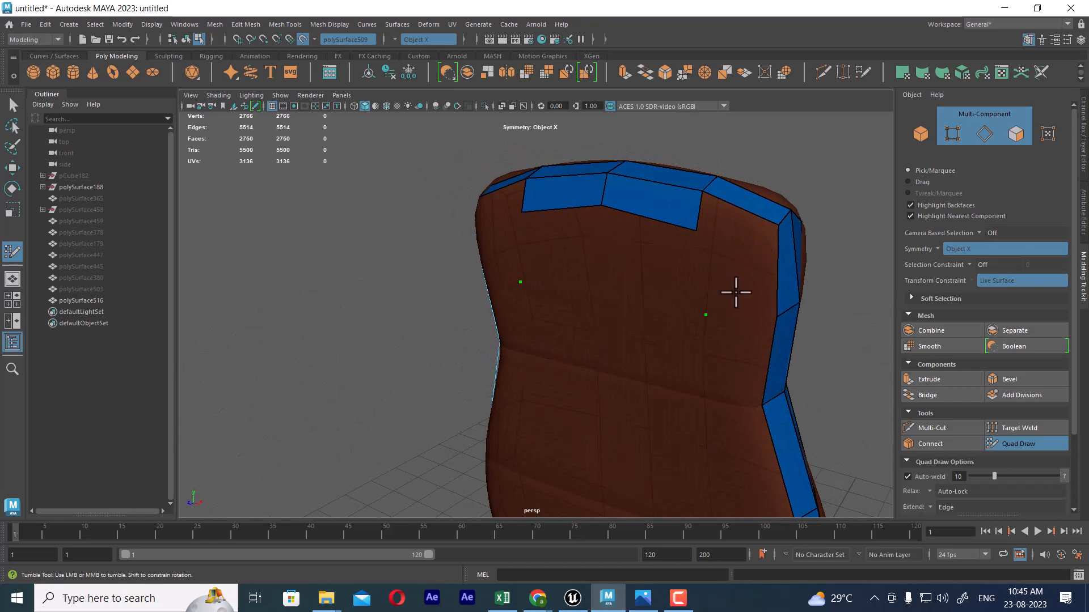
pyautogui.keyDown('shift'); pyautogui.click(731, 232); pyautogui.keyUp('shift')
# Step: Place rows of three points across the rear of the backrest, from below the top quad row down to the lower end
pyautogui.keyDown('alt'); pyautogui.moveTo(673, 290); pyautogui.dragTo(669, 281); pyautogui.keyUp('alt')
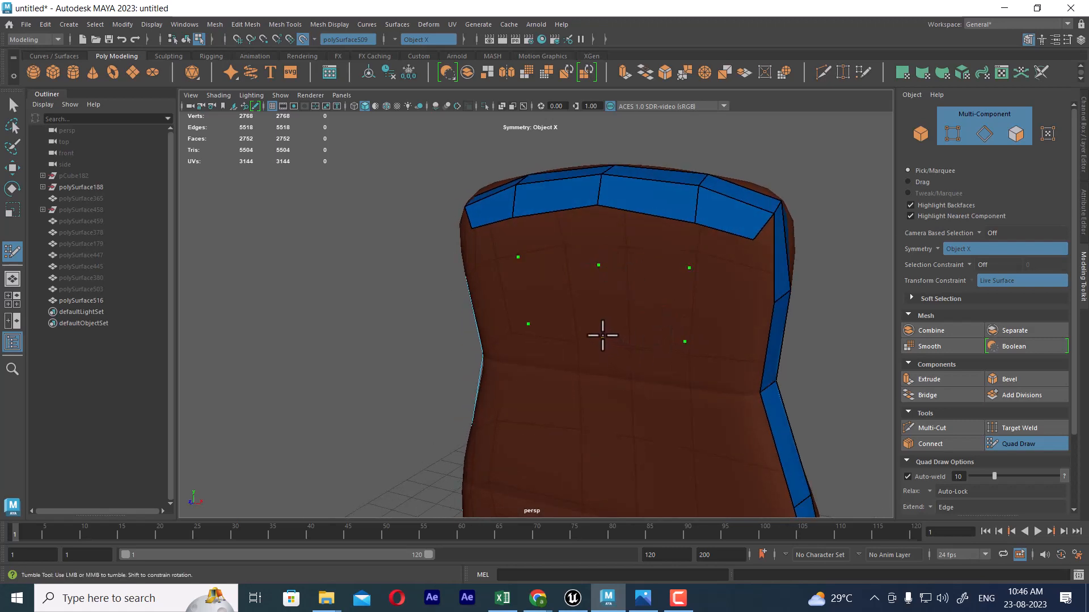
pyautogui.keyDown('alt'); pyautogui.moveTo(602, 335); pyautogui.dragTo(721, 196); pyautogui.keyUp('alt')
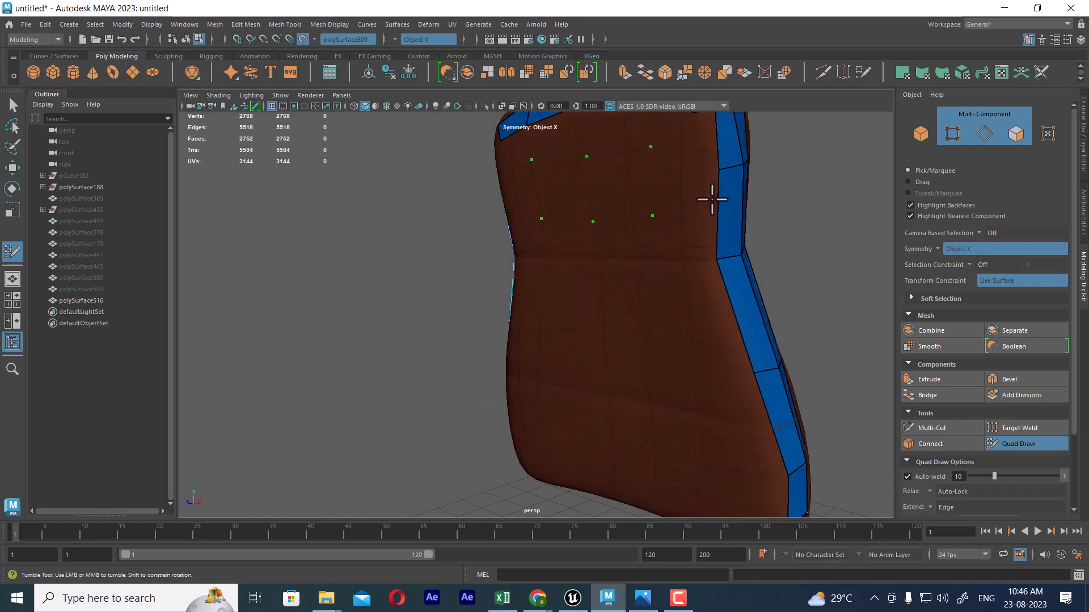
pyautogui.keyDown('alt'); pyautogui.moveTo(711, 199); pyautogui.dragTo(729, 250, button='middle'); pyautogui.keyUp('alt')
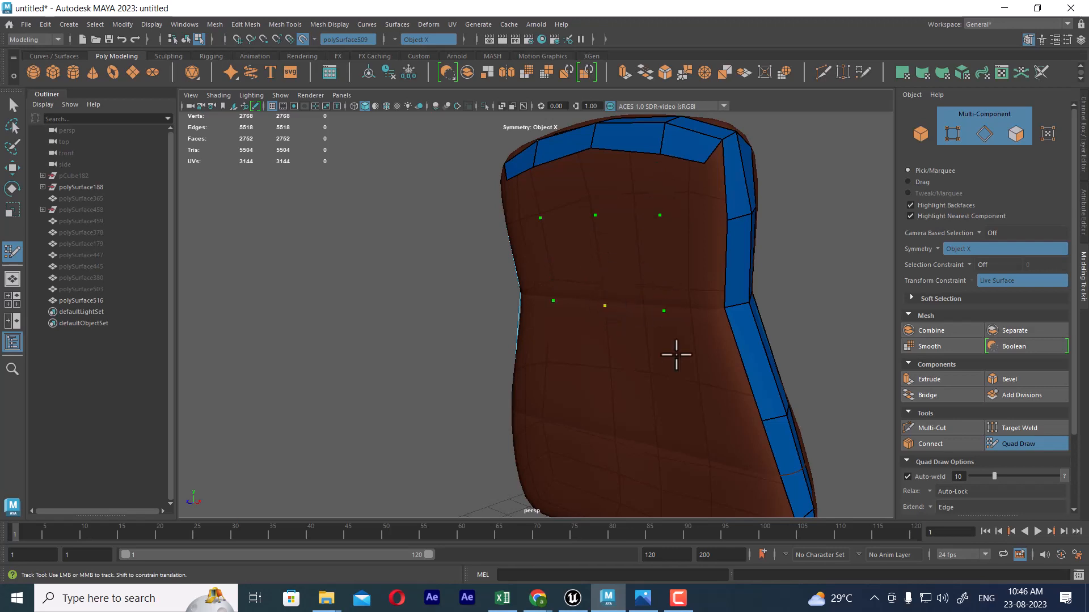
pyautogui.keyDown('alt'); pyautogui.moveTo(676, 354); pyautogui.dragTo(733, 370, button='right'); pyautogui.keyUp('alt')
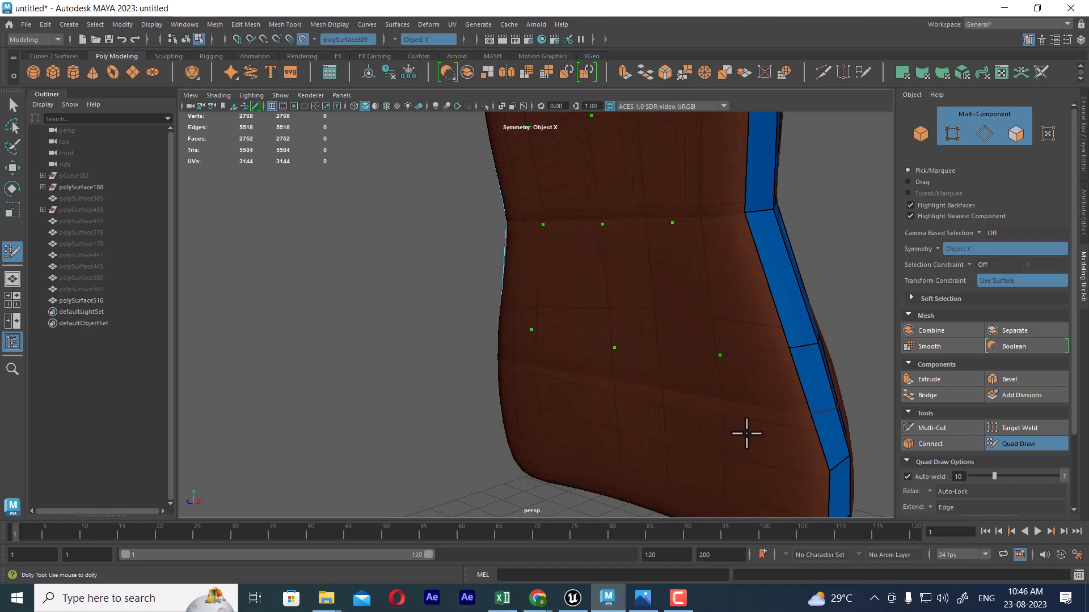
pyautogui.keyDown('alt'); pyautogui.moveTo(746, 434); pyautogui.dragTo(726, 306, button='right'); pyautogui.keyUp('alt')
pyautogui.keyDown('alt'); pyautogui.moveTo(726, 306); pyautogui.dragTo(652, 344); pyautogui.keyUp('alt')
pyautogui.keyDown('alt'); pyautogui.moveTo(617, 348); pyautogui.dragTo(682, 336, button='right'); pyautogui.keyUp('alt')
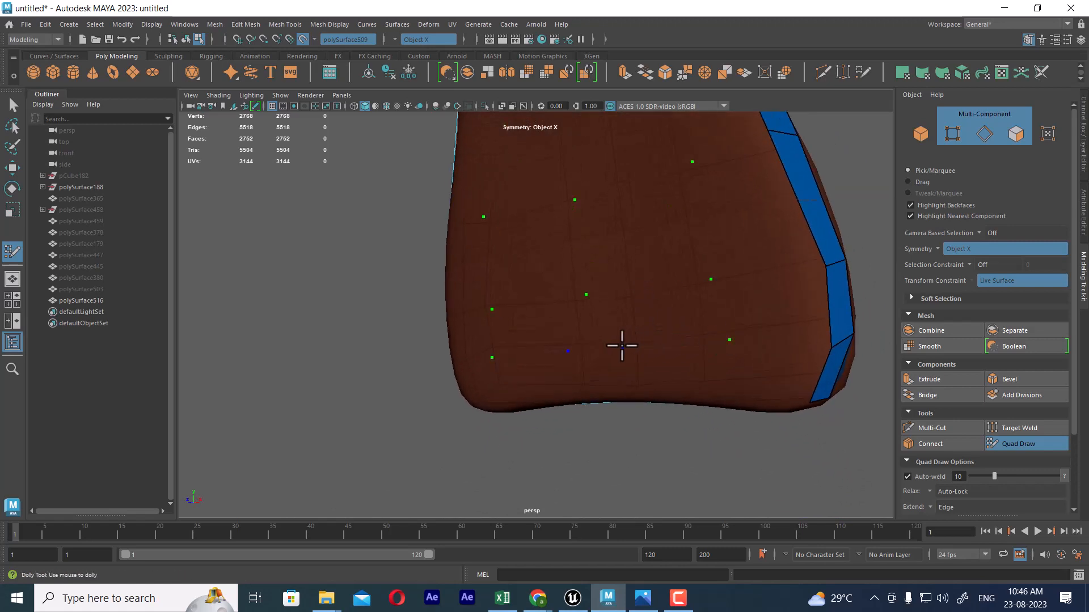
pyautogui.keyDown('alt'); pyautogui.moveTo(594, 351); pyautogui.dragTo(610, 482, button='middle'); pyautogui.keyUp('alt')
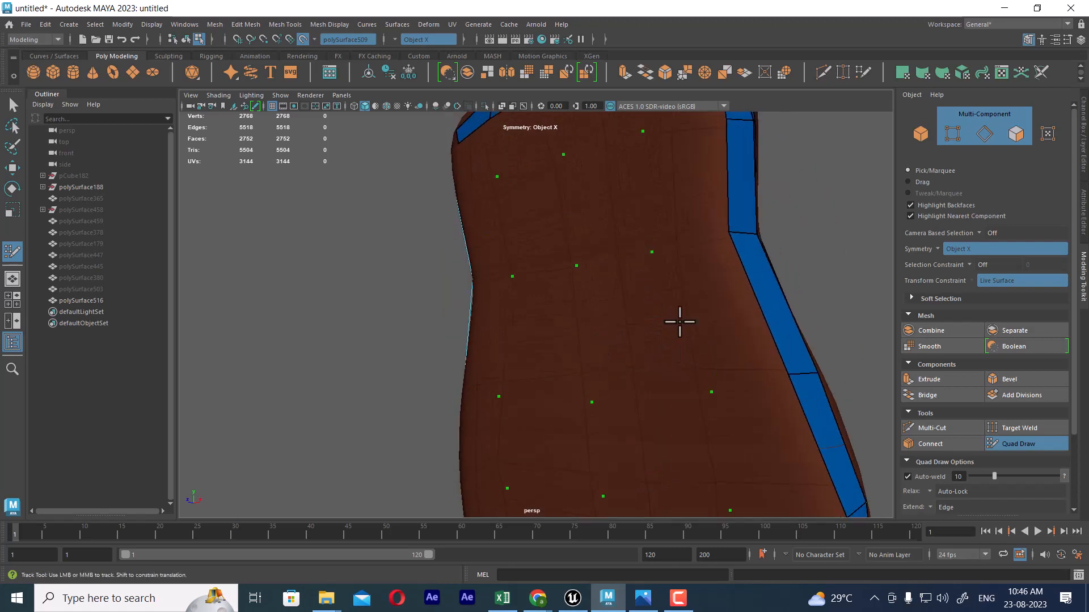
# Step: Fill the next two rows of quads across the rear, from below the top quad row down to the waist
pyautogui.keyDown('alt'); pyautogui.moveTo(678, 321); pyautogui.dragTo(685, 250); pyautogui.keyUp('alt')
pyautogui.keyDown('alt'); pyautogui.moveTo(686, 250); pyautogui.dragTo(718, 368, button='middle'); pyautogui.keyUp('alt')
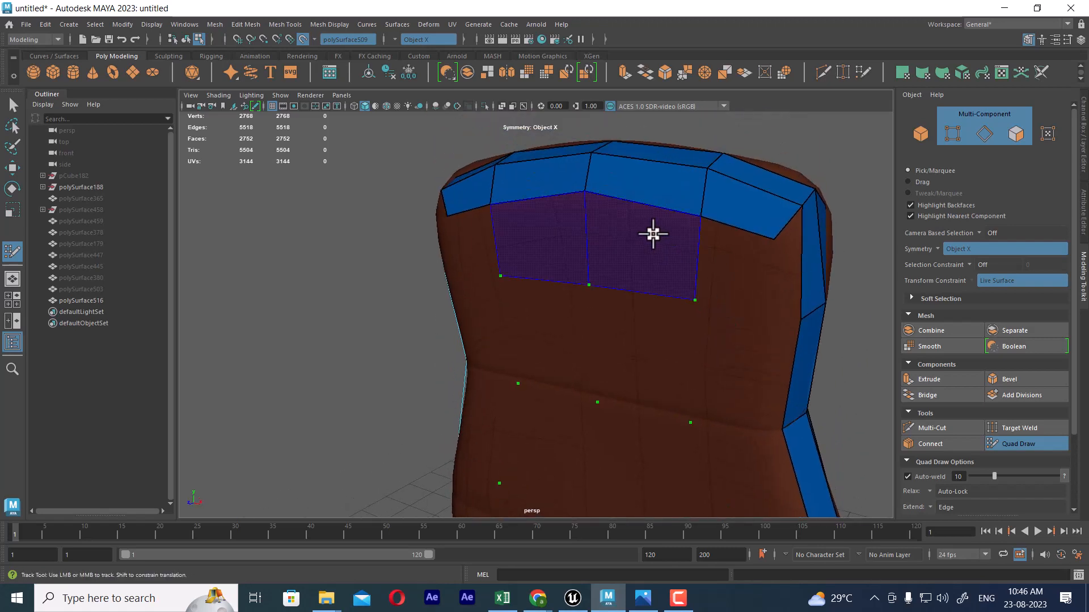
pyautogui.keyDown('shift'); pyautogui.click(652, 234); pyautogui.keyUp('shift')
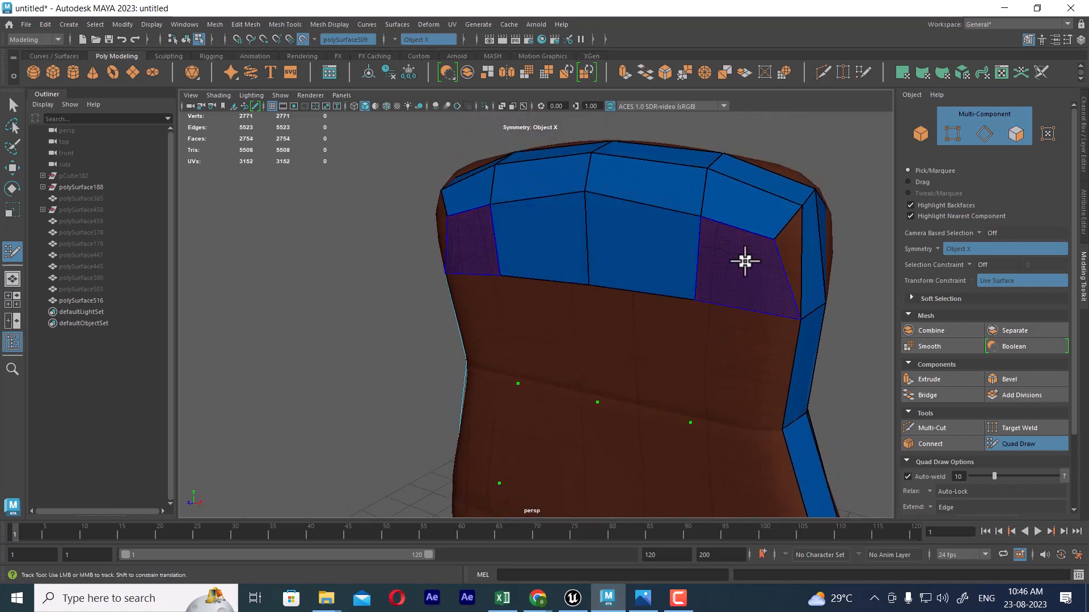
pyautogui.keyDown('shift'); pyautogui.click(745, 260); pyautogui.keyUp('shift')
pyautogui.keyDown('shift'); pyautogui.click(632, 329); pyautogui.keyUp('shift')
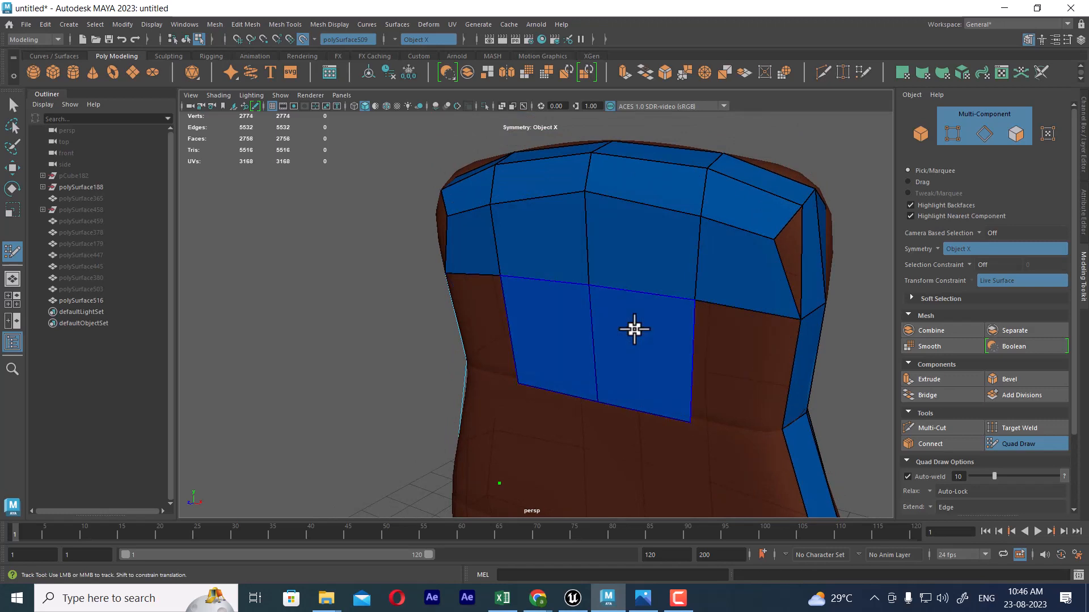
pyautogui.keyDown('alt'); pyautogui.moveTo(724, 348); pyautogui.dragTo(690, 311); pyautogui.keyUp('alt')
pyautogui.keyDown('alt'); pyautogui.moveTo(690, 311); pyautogui.dragTo(741, 367, button='right'); pyautogui.keyUp('alt')
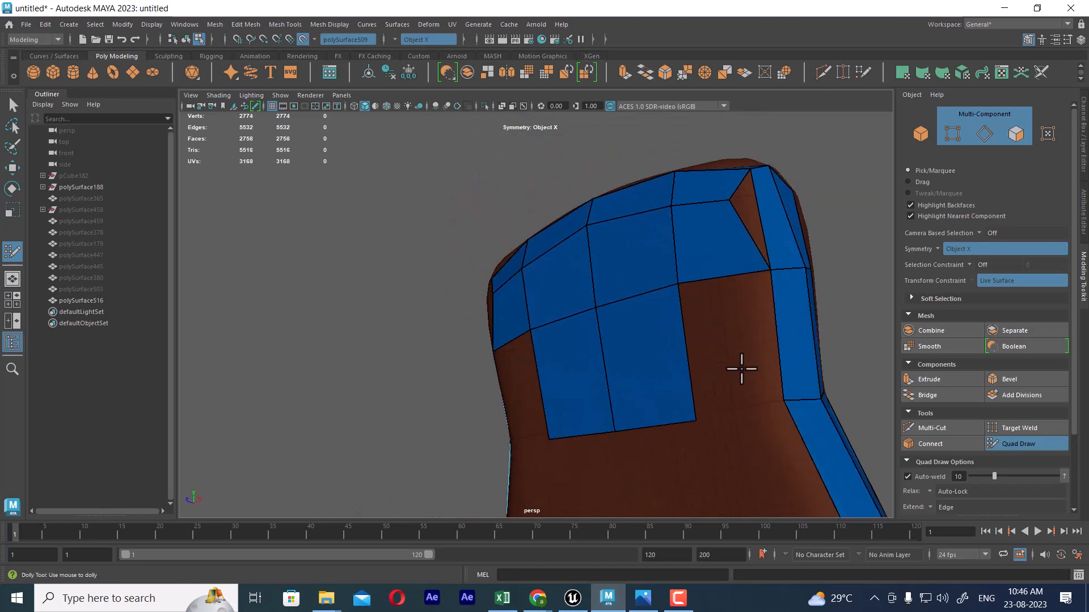
pyautogui.keyDown('shift'); pyautogui.click(758, 357); pyautogui.keyUp('shift')
# Step: Fill the remaining rows of quads across the rear, from the waist down to the lowest placed points
pyautogui.keyDown('alt'); pyautogui.moveTo(719, 391); pyautogui.dragTo(711, 318, button='middle'); pyautogui.keyUp('alt')
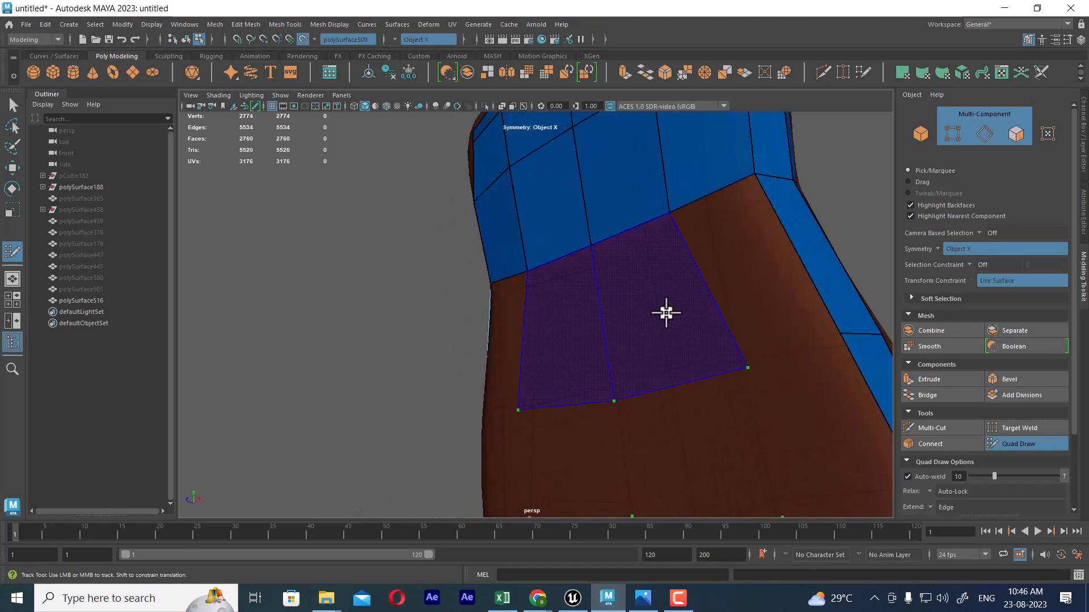
pyautogui.keyDown('shift'); pyautogui.click(666, 312); pyautogui.keyUp('shift')
pyautogui.moveTo(758, 371)
pyautogui.keyDown('alt'); pyautogui.mouseDown()
pyautogui.moveTo(662, 272)
pyautogui.moveTo(594, 316)
pyautogui.mouseUp(); pyautogui.keyUp('alt')
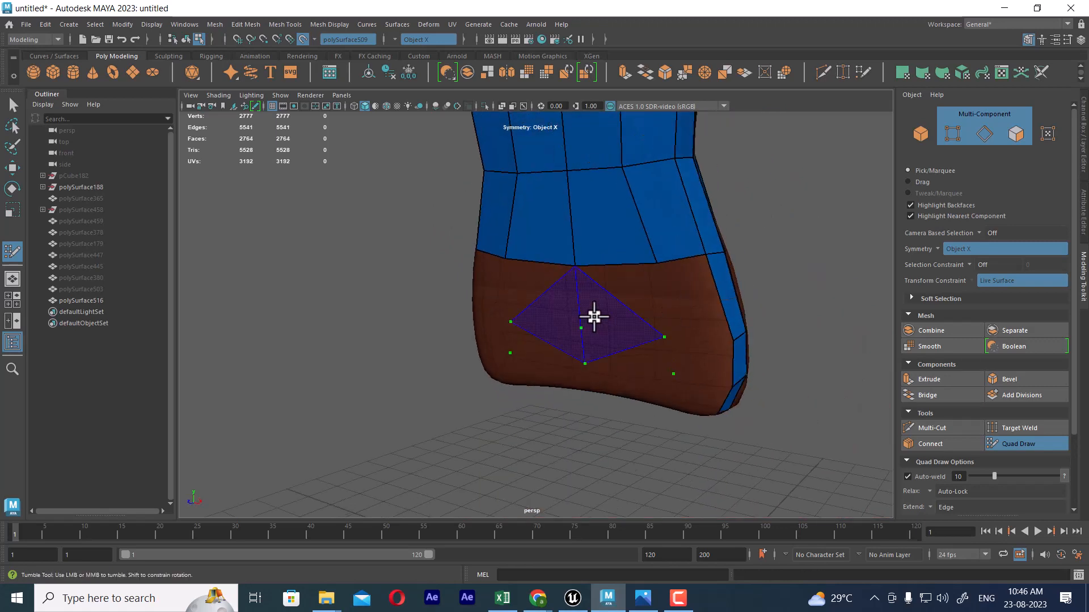
pyautogui.keyDown('shift'); pyautogui.click(618, 293); pyautogui.keyUp('shift')
pyautogui.keyDown('shift'); pyautogui.click(690, 286); pyautogui.keyUp('shift')
pyautogui.keyDown('alt'); pyautogui.moveTo(690, 287); pyautogui.dragTo(676, 311, button='right'); pyautogui.keyUp('alt')
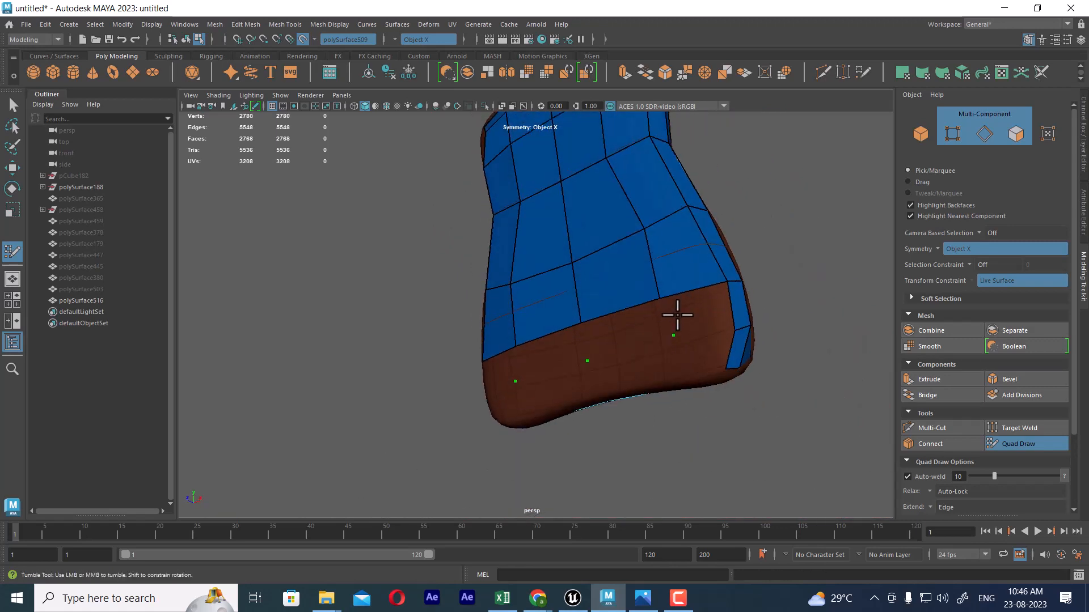
pyautogui.keyDown('shift'); pyautogui.click(635, 326); pyautogui.keyUp('shift')
pyautogui.keyDown('shift'); pyautogui.click(710, 309); pyautogui.keyUp('shift')
# Step: Fill quads across the underside of the backrest and close the gaps at the lower rear, joining the rear mesh to the bottom strip
pyautogui.keyDown('alt'); pyautogui.moveTo(710, 309); pyautogui.dragTo(668, 343); pyautogui.keyUp('alt')
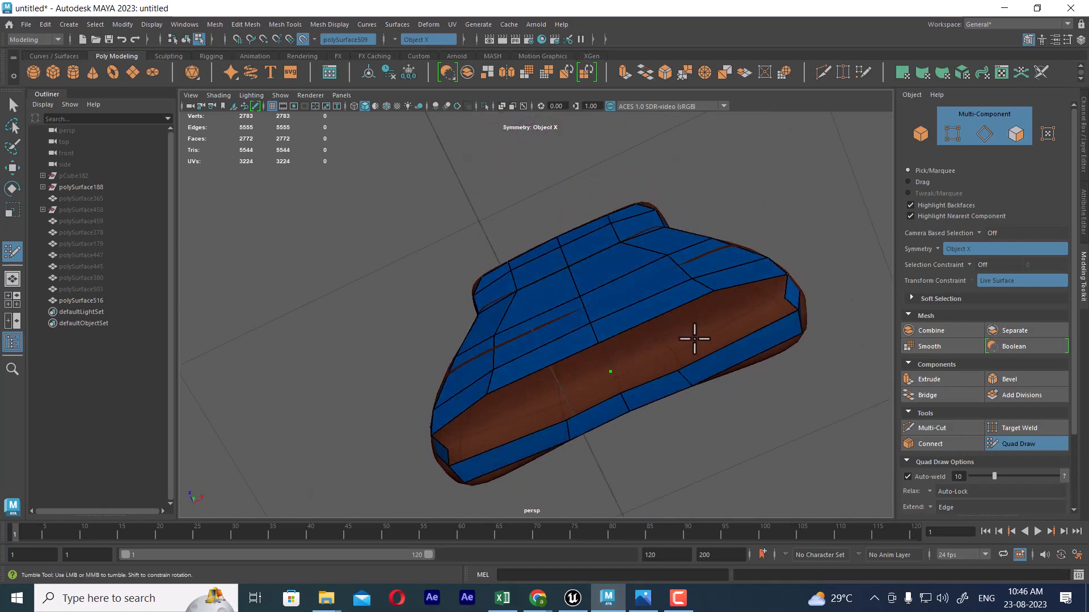
pyautogui.moveTo(705, 328)
pyautogui.keyDown('alt'); pyautogui.mouseDown()
pyautogui.moveTo(685, 352)
pyautogui.moveTo(669, 343)
pyautogui.mouseUp(); pyautogui.keyUp('alt')
pyautogui.keyDown('shift'); pyautogui.click(567, 378); pyautogui.keyUp('shift')
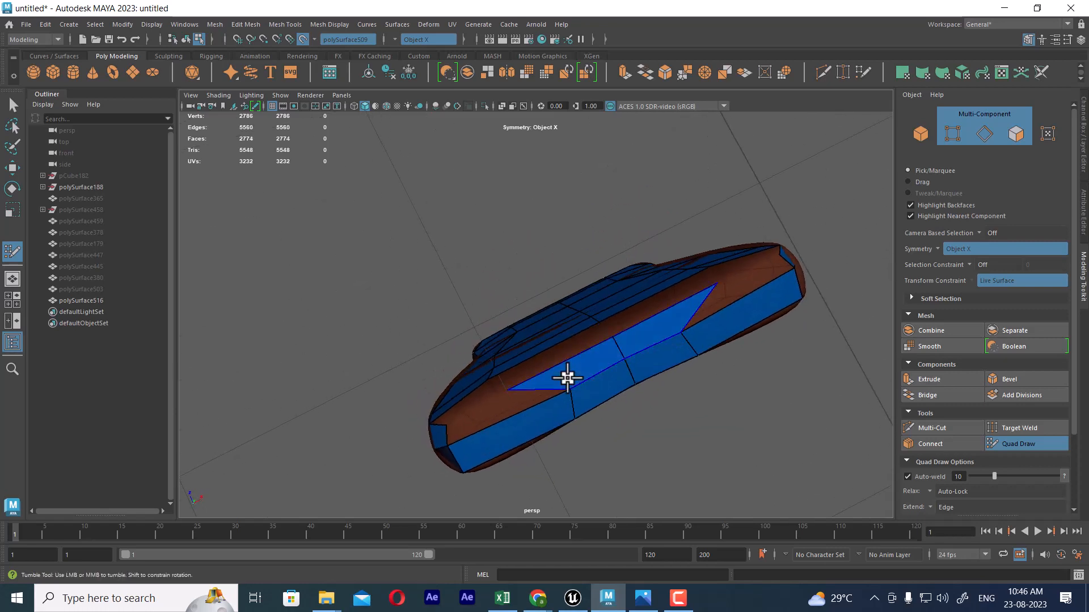
pyautogui.keyDown('shift'); pyautogui.click(470, 424); pyautogui.keyUp('shift')
pyautogui.moveTo(481, 418)
pyautogui.keyDown('alt'); pyautogui.mouseDown()
pyautogui.moveTo(605, 369)
pyautogui.moveTo(617, 389)
pyautogui.moveTo(634, 379)
pyautogui.mouseUp(); pyautogui.keyUp('alt')
pyautogui.keyDown('shift'); pyautogui.click(634, 380); pyautogui.keyUp('shift')
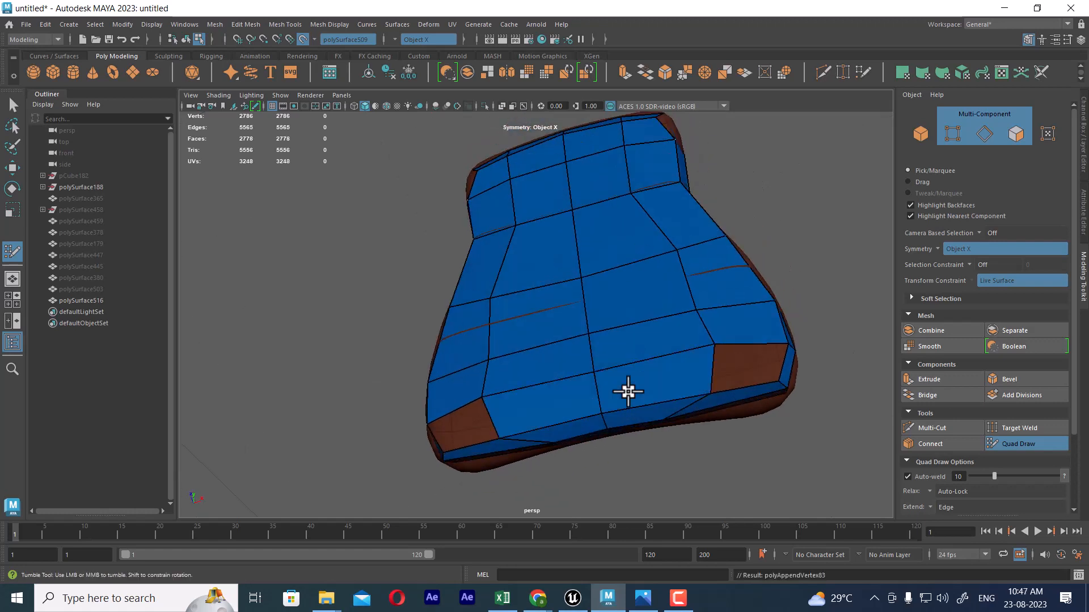
pyautogui.keyDown('shift'); pyautogui.click(756, 367); pyautogui.keyUp('shift')
# Step: Insert a horizontal edge loop through the uppermost row of quads on the front of the backrest
pyautogui.keyDown('alt'); pyautogui.moveTo(756, 367); pyautogui.dragTo(664, 301, button='right'); pyautogui.keyUp('alt')
pyautogui.keyDown('alt'); pyautogui.moveTo(664, 302); pyautogui.dragTo(586, 342); pyautogui.keyUp('alt')
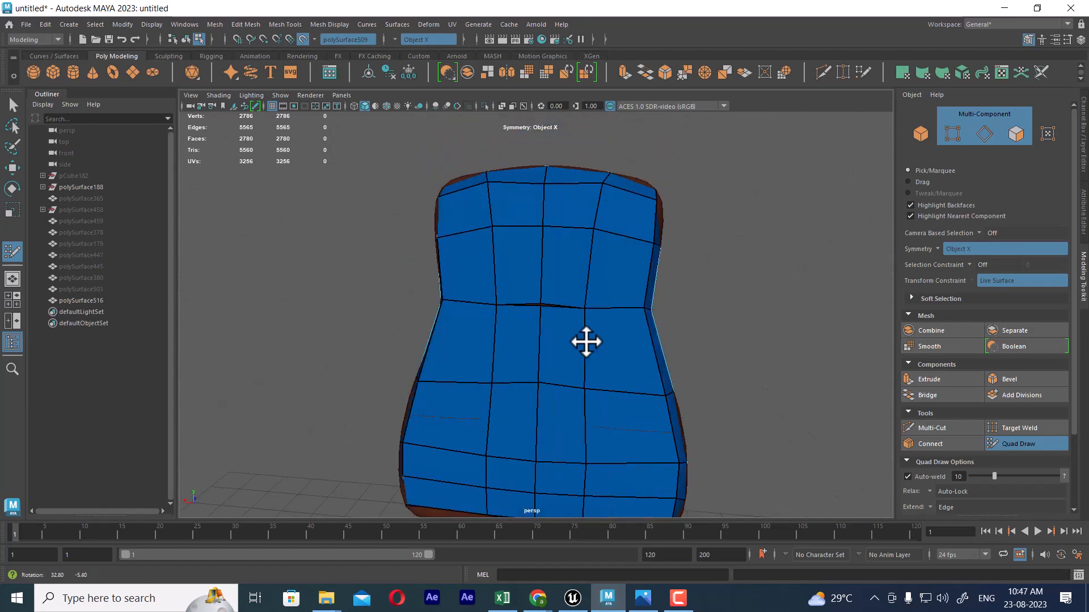
pyautogui.keyDown('alt'); pyautogui.moveTo(586, 342); pyautogui.dragTo(619, 357, button='right'); pyautogui.keyUp('alt')
pyautogui.keyDown('alt'); pyautogui.moveTo(703, 366); pyautogui.dragTo(724, 281, button='right'); pyautogui.keyUp('alt')
pyautogui.scroll(6, 651, 287)
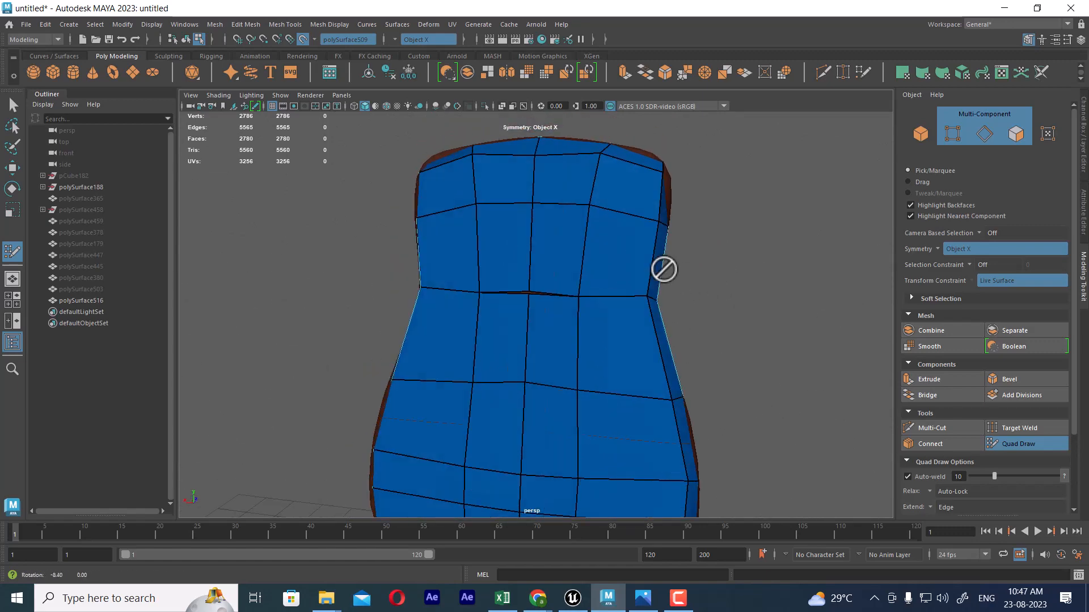
pyautogui.keyDown('alt'); pyautogui.moveTo(640, 247); pyautogui.dragTo(657, 308, button='middle'); pyautogui.keyUp('alt')
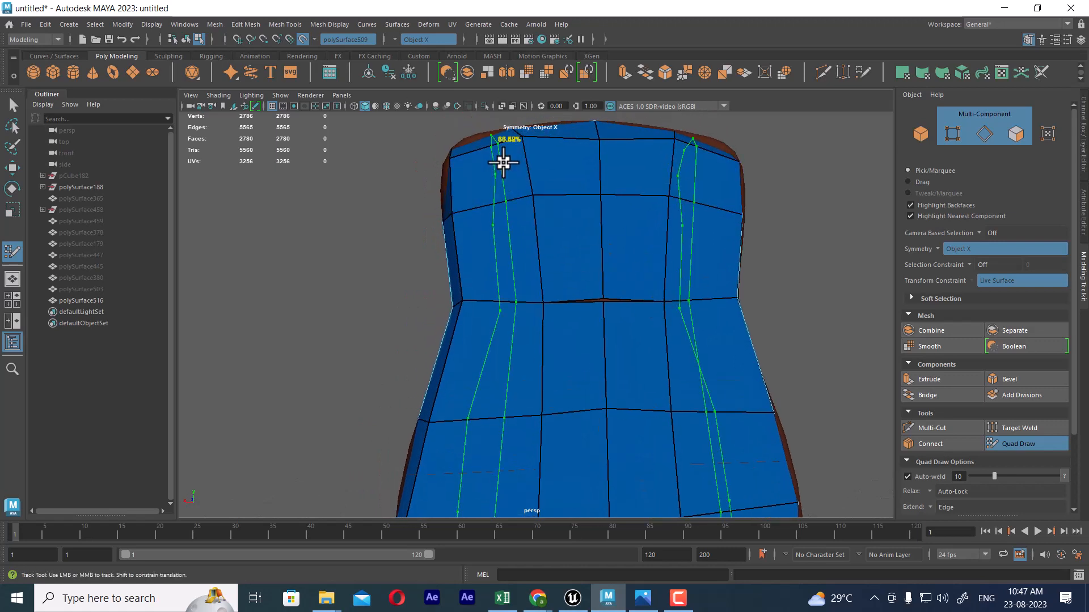
pyautogui.keyDown('ctrl'); pyautogui.click(528, 167); pyautogui.keyUp('ctrl')
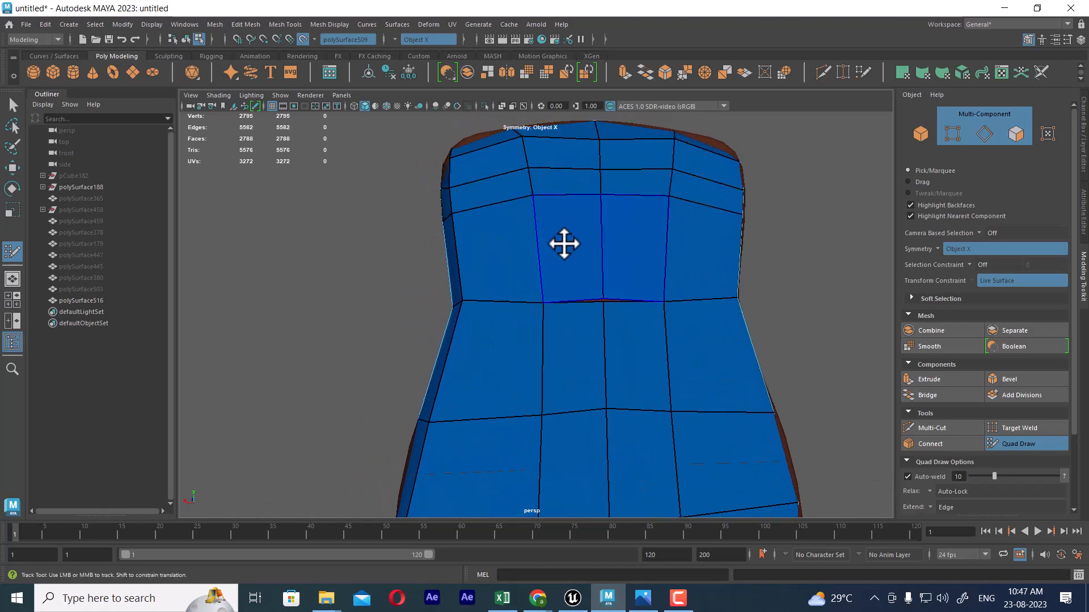
# Step: Fill the narrow gap at the upper rear corner with a face
pyautogui.scroll(-4, 564, 343)
pyautogui.keyDown('alt'); pyautogui.moveTo(564, 343); pyautogui.dragTo(556, 297, button='middle'); pyautogui.keyUp('alt')
pyautogui.keyDown('alt'); pyautogui.moveTo(602, 192); pyautogui.dragTo(554, 246, button='middle'); pyautogui.keyUp('alt')
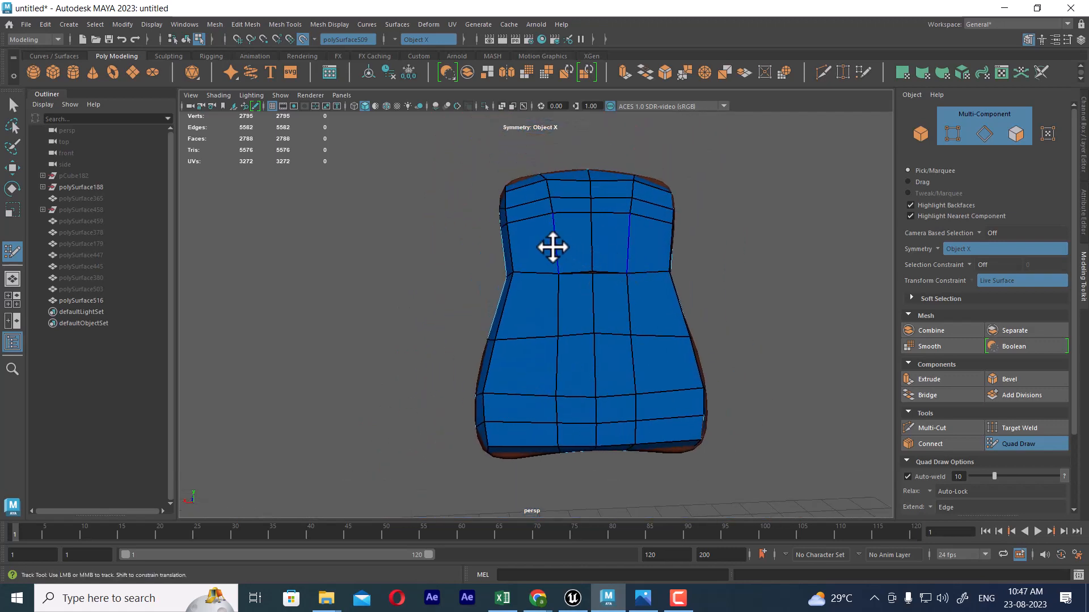
pyautogui.keyDown('alt'); pyautogui.moveTo(516, 233); pyautogui.dragTo(763, 245); pyautogui.keyUp('alt')
pyautogui.keyDown('alt'); pyautogui.moveTo(561, 263); pyautogui.dragTo(627, 263, button='right'); pyautogui.keyUp('alt')
pyautogui.keyDown('alt'); pyautogui.moveTo(628, 262); pyautogui.dragTo(600, 175); pyautogui.keyUp('alt')
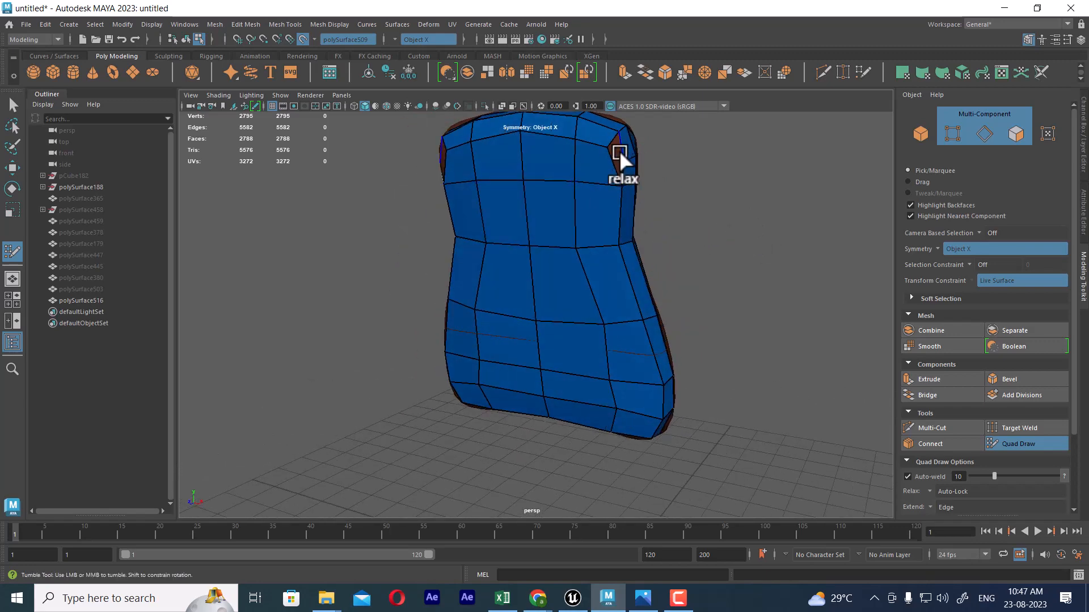
pyautogui.keyDown('alt'); pyautogui.moveTo(617, 166); pyautogui.dragTo(554, 174, button='right'); pyautogui.keyUp('alt')
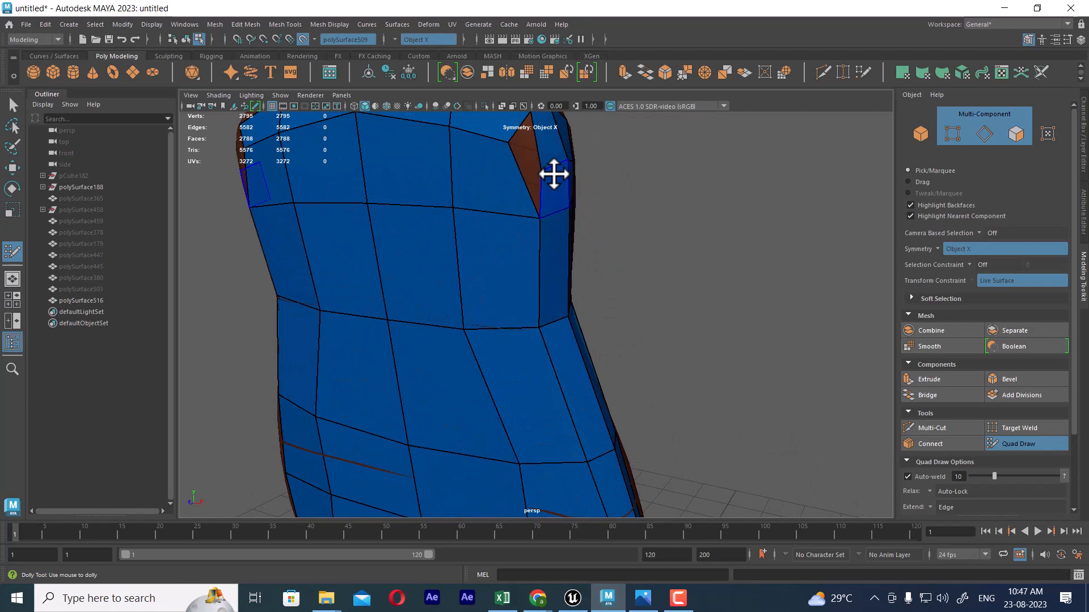
pyautogui.keyDown('shift'); pyautogui.click(527, 163); pyautogui.keyUp('shift')
# Step: Leave Quad Draw, select the new low-poly mesh in object mode, and hide every unselected object
pyautogui.moveTo(586, 345)
pyautogui.keyDown('alt'); pyautogui.mouseDown(button='right')
pyautogui.moveTo(513, 209)
pyautogui.moveTo(561, 295)
pyautogui.mouseUp(button='right'); pyautogui.keyUp('alt')
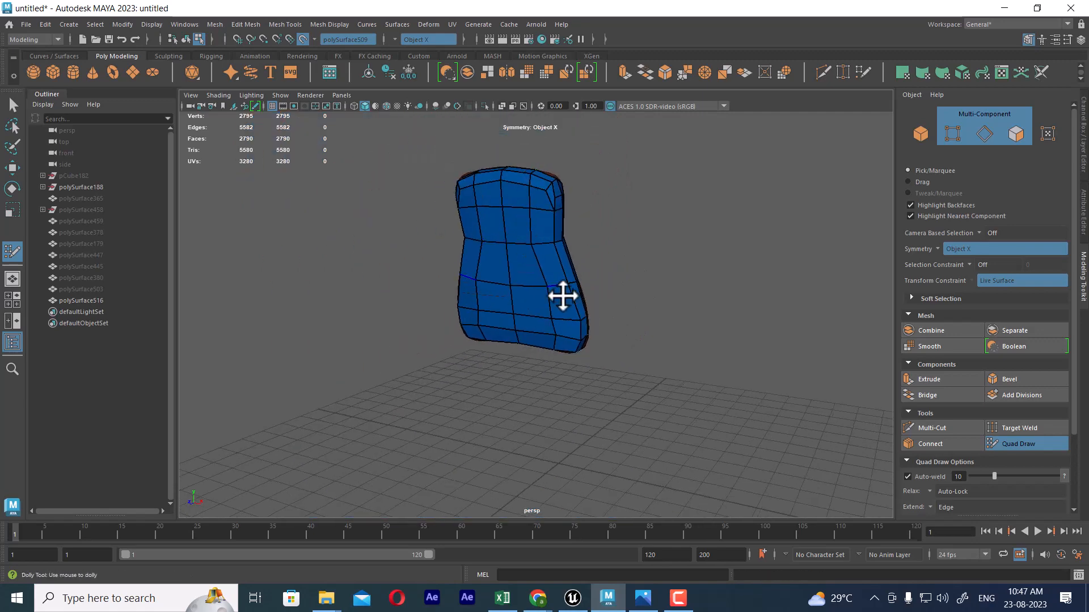
pyautogui.keyDown('alt'); pyautogui.moveTo(561, 294); pyautogui.dragTo(550, 336); pyautogui.keyUp('alt')
pyautogui.keyDown('alt'); pyautogui.moveTo(550, 336); pyautogui.dragTo(573, 316, button='right'); pyautogui.keyUp('alt')
pyautogui.press('w')
pyautogui.moveTo(573, 317)
pyautogui.keyDown('alt'); pyautogui.mouseDown()
pyautogui.moveTo(616, 276)
pyautogui.moveTo(562, 346)
pyautogui.mouseUp(); pyautogui.keyUp('alt')
pyautogui.moveTo(594, 223); pyautogui.dragTo(699, 164, button='right')
pyautogui.keyDown('alt'); pyautogui.moveTo(593, 193); pyautogui.dragTo(615, 281); pyautogui.keyUp('alt')
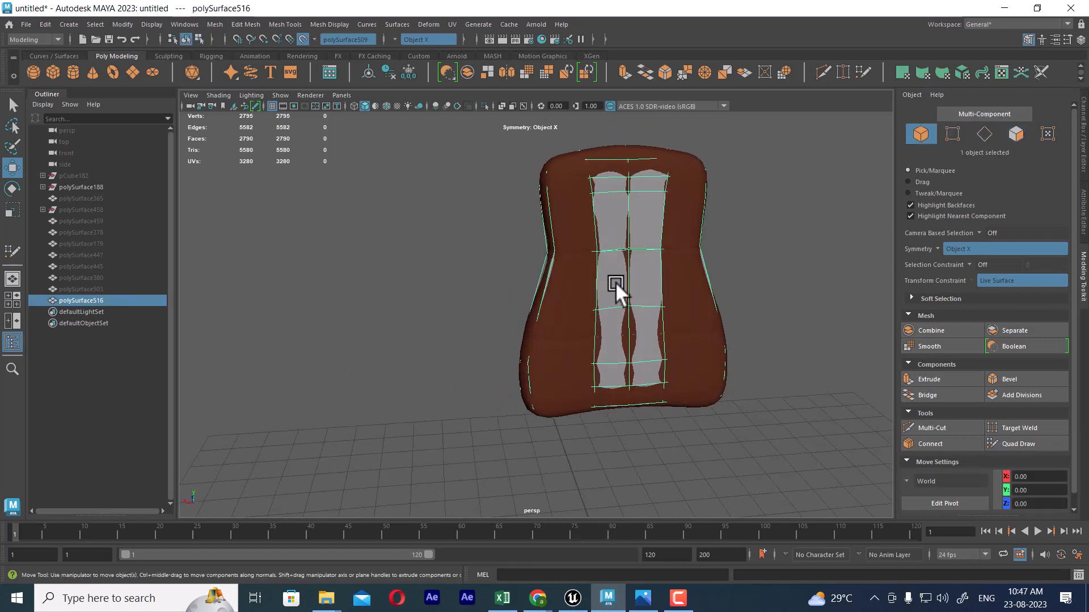
pyautogui.keyDown('alt'); pyautogui.moveTo(618, 383); pyautogui.dragTo(617, 356); pyautogui.keyUp('alt')
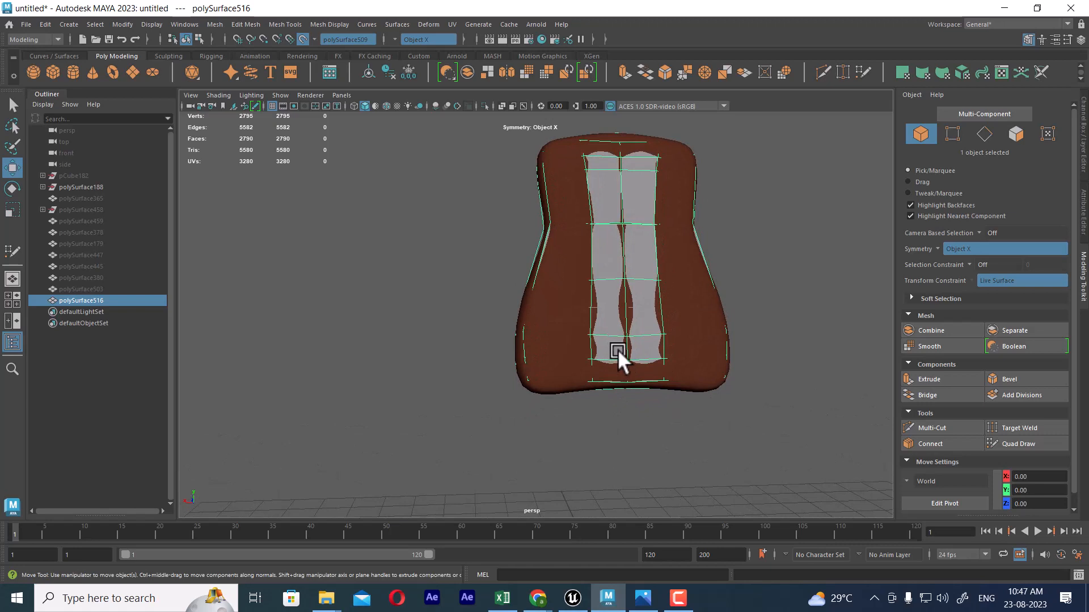
pyautogui.hotkey('alt', 'h')
# Step: Collapse the short vertical edges between the two lower edge rows on the front to their centers, including the middle one
pyautogui.scroll(5, 580, 373)
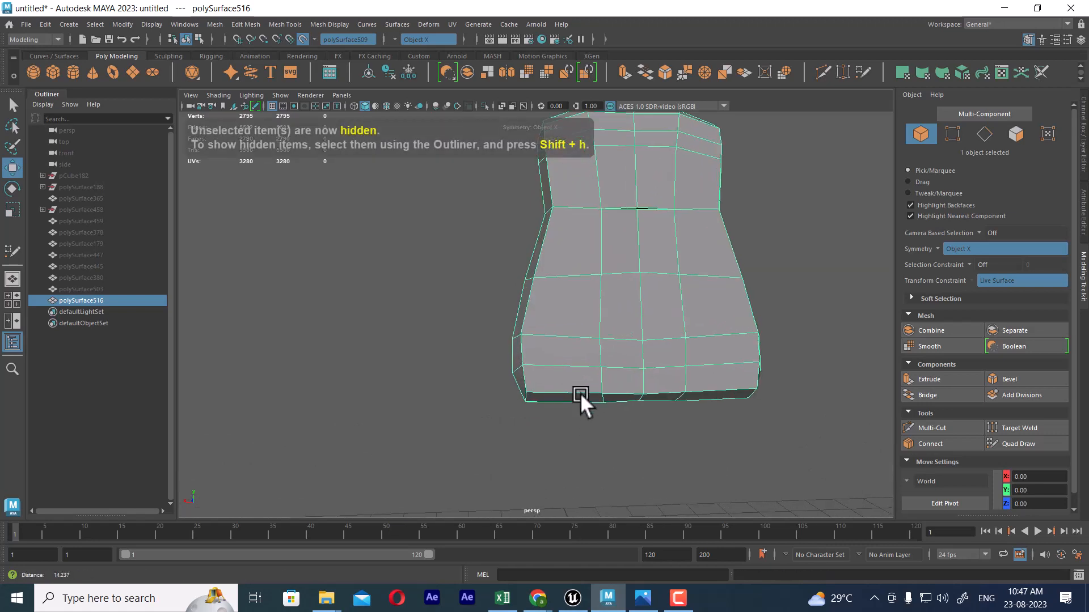
pyautogui.rightClick(595, 260)
pyautogui.click(595, 230)
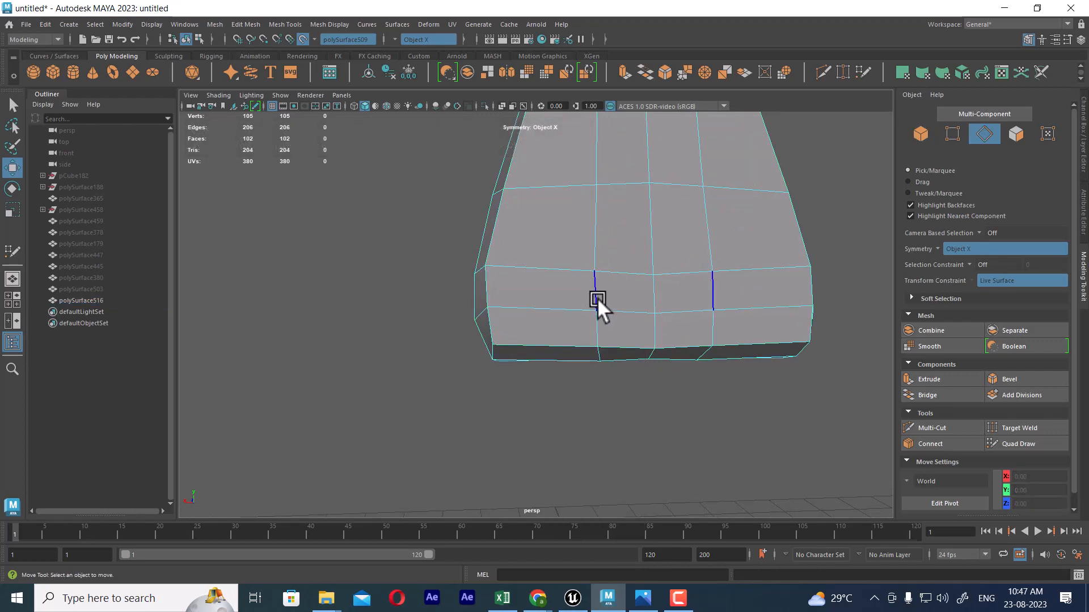
pyautogui.click(597, 298)
pyautogui.keyDown('shift'); pyautogui.moveTo(639, 293); pyautogui.dragTo(627, 137, button='right'); pyautogui.keyUp('shift')
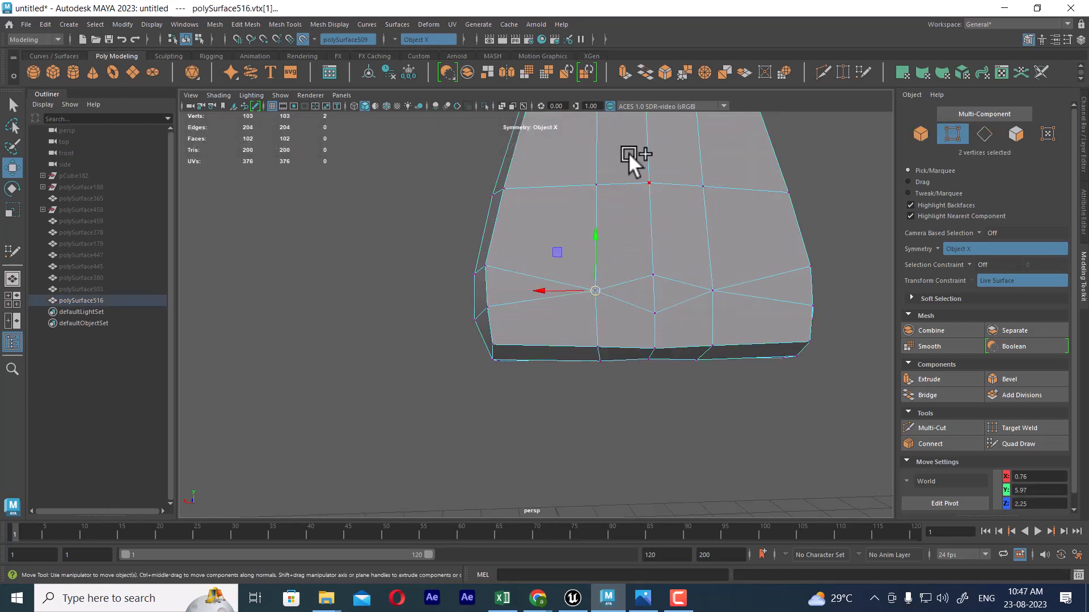
pyautogui.moveTo(652, 296); pyautogui.dragTo(670, 117, button='right')
pyautogui.click(651, 284)
pyautogui.click(682, 280)
# Step: Collapse the matching short vertical edges between the two lower edge rows on the rear, at both side columns and the middle
pyautogui.keyDown('alt'); pyautogui.moveTo(675, 175); pyautogui.dragTo(648, 312); pyautogui.keyUp('alt')
pyautogui.moveTo(648, 312); pyautogui.dragTo(635, 227, button='right')
pyautogui.click(644, 303)
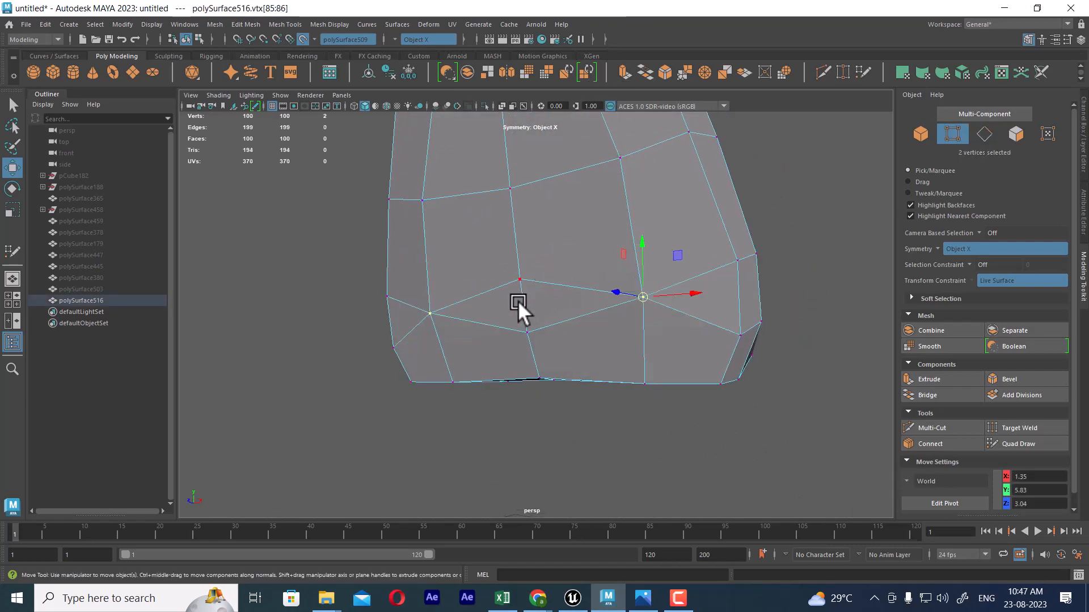
pyautogui.moveTo(518, 301); pyautogui.dragTo(522, 178, button='right')
pyautogui.click(522, 301)
pyautogui.keyDown('shift'); pyautogui.moveTo(589, 265); pyautogui.dragTo(594, 180, button='right'); pyautogui.keyUp('shift')
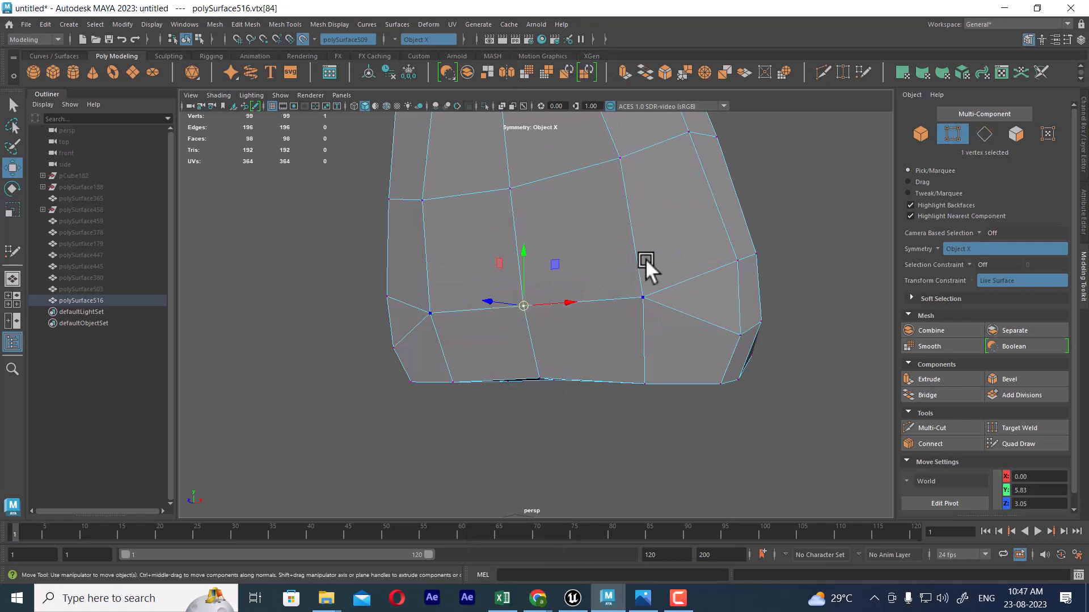
# Step: Collapse the short vertical edges between the two upper edge rows at both side columns of the backrest mesh
pyautogui.moveTo(645, 259)
pyautogui.keyDown('alt'); pyautogui.mouseDown()
pyautogui.moveTo(382, 246)
pyautogui.moveTo(683, 280)
pyautogui.moveTo(649, 278)
pyautogui.mouseUp(); pyautogui.keyUp('alt')
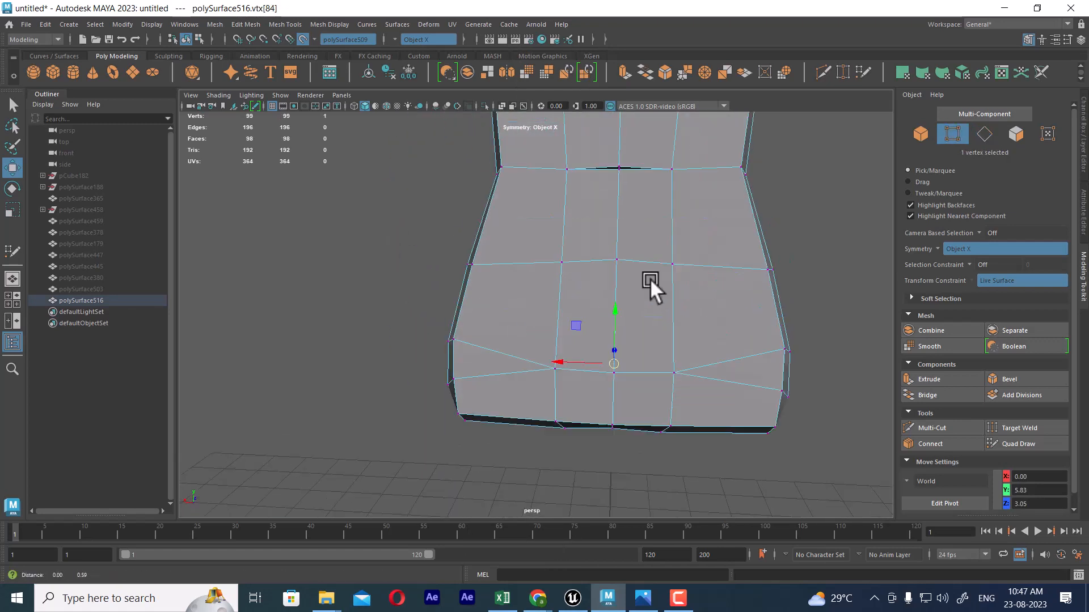
pyautogui.keyDown('alt'); pyautogui.moveTo(649, 278); pyautogui.dragTo(681, 471, button='middle'); pyautogui.keyUp('alt')
pyautogui.keyDown('alt'); pyautogui.moveTo(631, 304); pyautogui.dragTo(647, 217, button='middle'); pyautogui.keyUp('alt')
pyautogui.scroll(3, 648, 297)
pyautogui.scroll(-2, 649, 297)
pyautogui.keyDown('alt'); pyautogui.moveTo(596, 279); pyautogui.dragTo(652, 277); pyautogui.keyUp('alt')
pyautogui.scroll(4, 652, 278)
pyautogui.keyDown('alt'); pyautogui.moveTo(705, 307); pyautogui.dragTo(639, 307); pyautogui.keyUp('alt')
pyautogui.moveTo(705, 267); pyautogui.dragTo(689, 59, button='right')
pyautogui.click(659, 243)
pyautogui.keyDown('shift'); pyautogui.moveTo(659, 243); pyautogui.dragTo(649, 81, button='right'); pyautogui.keyUp('shift')
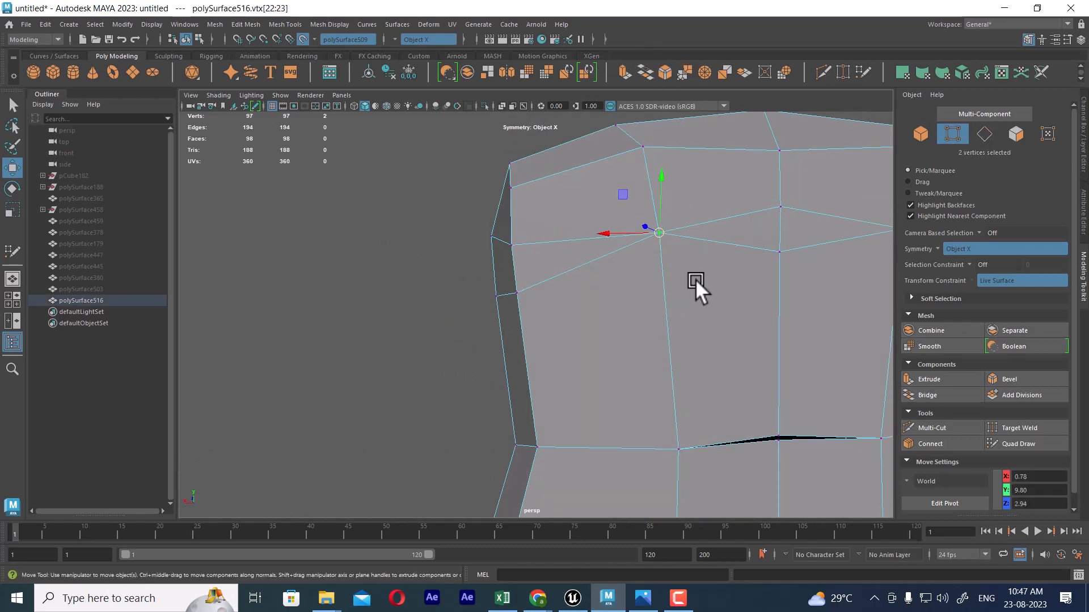
# Step: Collapse the remaining short middle edge between the two upper edge rows to its center
pyautogui.keyDown('alt'); pyautogui.moveTo(696, 279); pyautogui.dragTo(560, 300, button='middle'); pyautogui.keyUp('alt')
pyautogui.press('F10')
pyautogui.click(642, 246)
pyautogui.keyDown('shift'); pyautogui.moveTo(655, 254); pyautogui.dragTo(651, 99, button='right'); pyautogui.keyUp('shift')
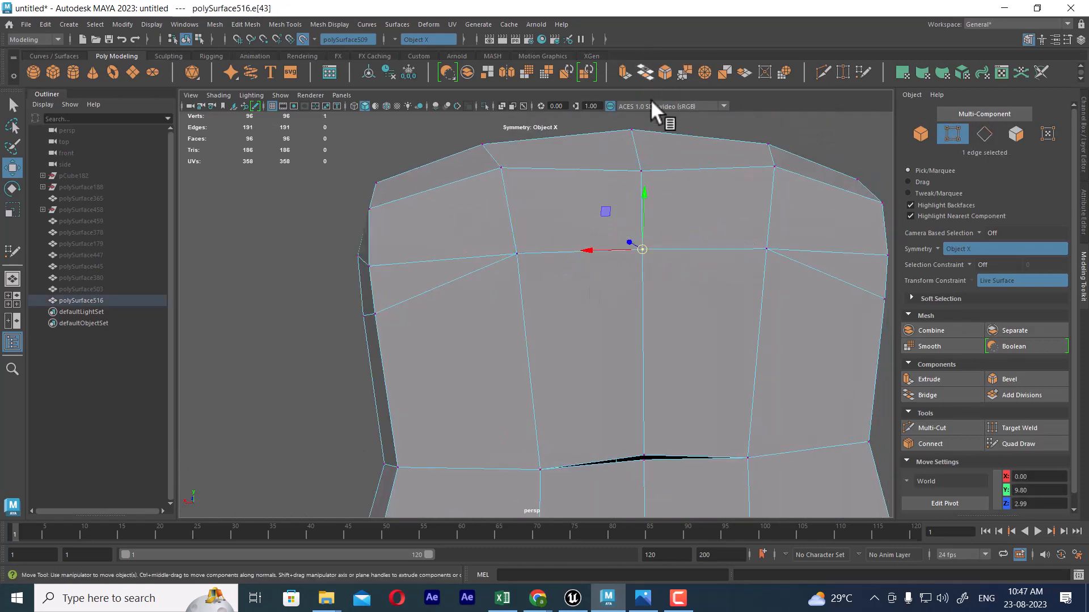
# Step: Close the narrow gap at the waist by merging the nearly coincident vertices at its middle, using wireframe display to select them
pyautogui.keyDown('alt'); pyautogui.moveTo(703, 243); pyautogui.dragTo(639, 206); pyautogui.keyUp('alt')
pyautogui.keyDown('alt'); pyautogui.moveTo(672, 372); pyautogui.dragTo(591, 348); pyautogui.keyUp('alt')
pyautogui.scroll(3, 624, 271)
pyautogui.press('4')
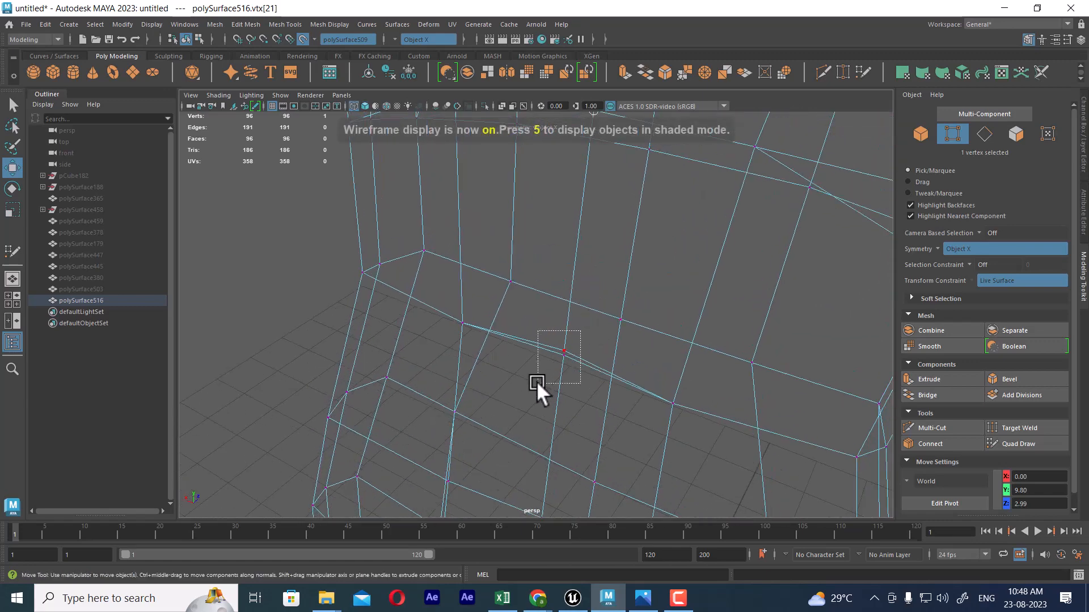
pyautogui.moveTo(537, 383); pyautogui.dragTo(537, 383)
pyautogui.keyDown('shift'); pyautogui.moveTo(607, 358); pyautogui.dragTo(583, 132, button='right'); pyautogui.keyUp('shift')
pyautogui.scroll(-5, 566, 208)
pyautogui.moveTo(565, 208)
pyautogui.keyDown('alt'); pyautogui.mouseDown()
pyautogui.moveTo(631, 271)
pyautogui.moveTo(635, 236)
pyautogui.mouseUp(); pyautogui.keyUp('alt')
pyautogui.press('5')
# Step: Return to object mode, soften the edges of the low-poly backrest mesh, and check its shading
pyautogui.moveTo(602, 196); pyautogui.dragTo(633, 172, button='right')
pyautogui.scroll(-3, 583, 206)
pyautogui.keyDown('alt'); pyautogui.moveTo(583, 206); pyautogui.dragTo(646, 339); pyautogui.keyUp('alt')
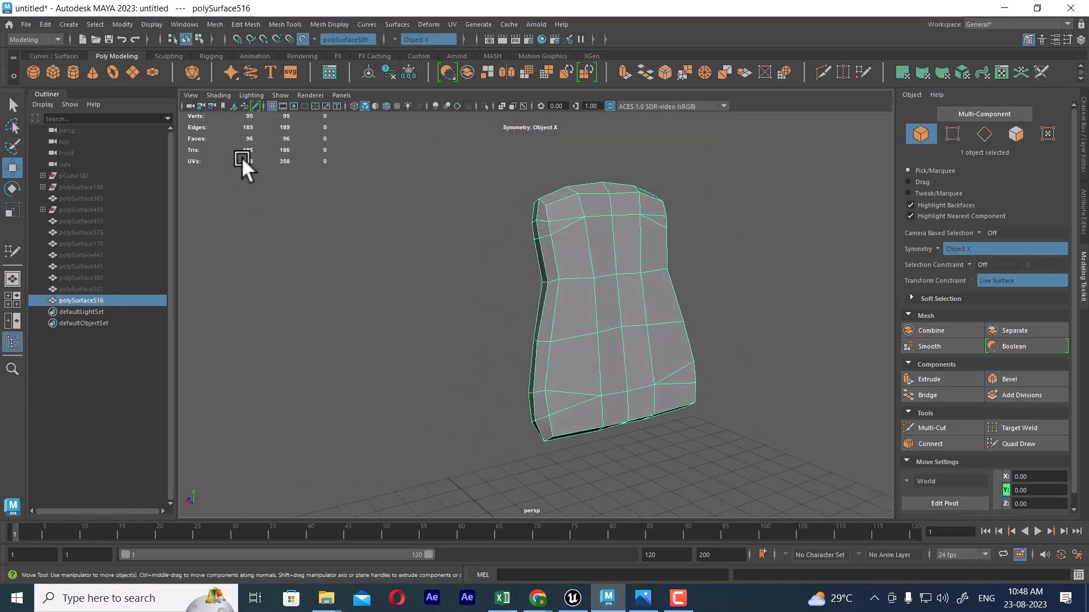
pyautogui.keyDown('alt'); pyautogui.moveTo(588, 385); pyautogui.dragTo(546, 335); pyautogui.keyUp('alt')
pyautogui.scroll(2, 546, 334)
pyautogui.click(639, 376)
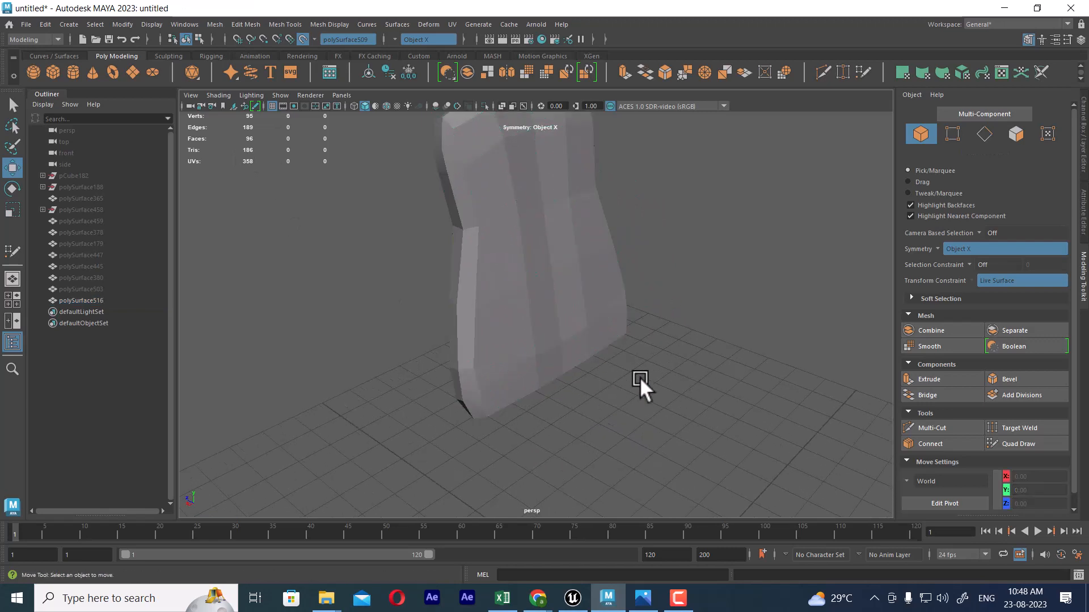
pyautogui.click(578, 347)
pyautogui.keyDown('shift'); pyautogui.moveTo(622, 217); pyautogui.dragTo(727, 257, button='right'); pyautogui.keyUp('shift')
pyautogui.keyDown('alt'); pyautogui.moveTo(607, 276); pyautogui.dragTo(521, 249); pyautogui.keyUp('alt')
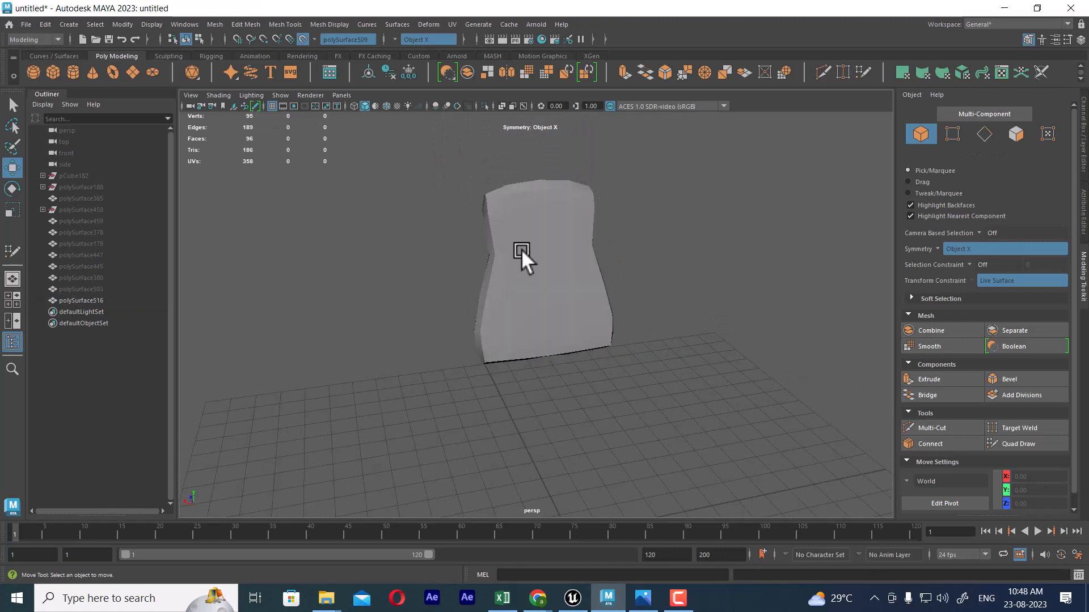
pyautogui.click(521, 249)
pyautogui.keyDown('alt'); pyautogui.moveTo(576, 294); pyautogui.dragTo(624, 311); pyautogui.keyUp('alt')
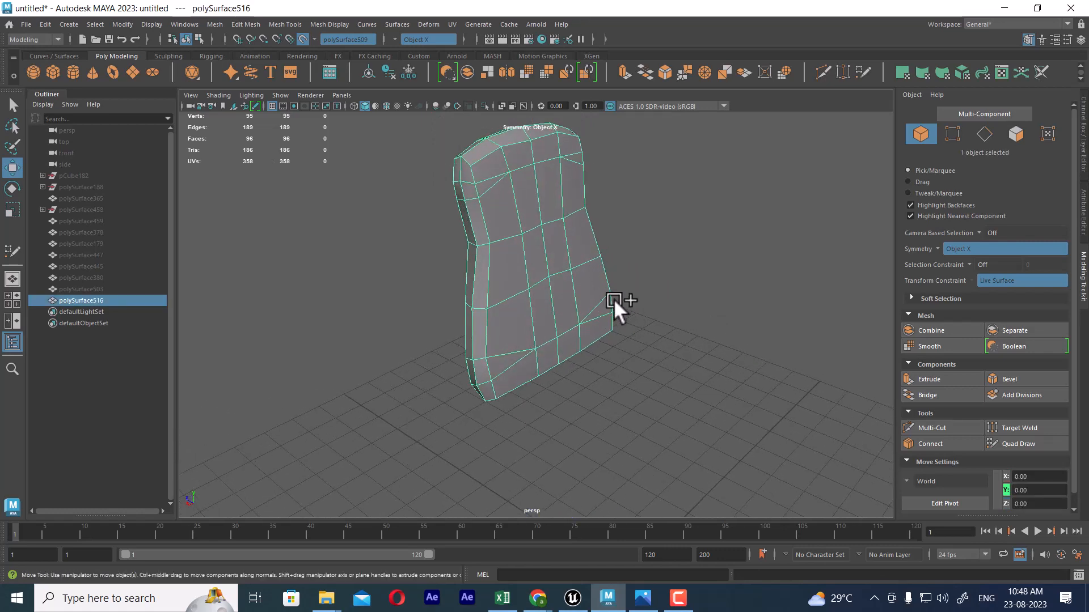
# Step: Redisplay the original backrest cushion, and put the low-poly mesh in a new hidden display layer named lowpoly
pyautogui.hotkey('shift', 'h')
pyautogui.moveTo(658, 262)
pyautogui.keyDown('alt'); pyautogui.mouseDown()
pyautogui.moveTo(642, 264)
pyautogui.moveTo(647, 254)
pyautogui.mouseUp(); pyautogui.keyUp('alt')
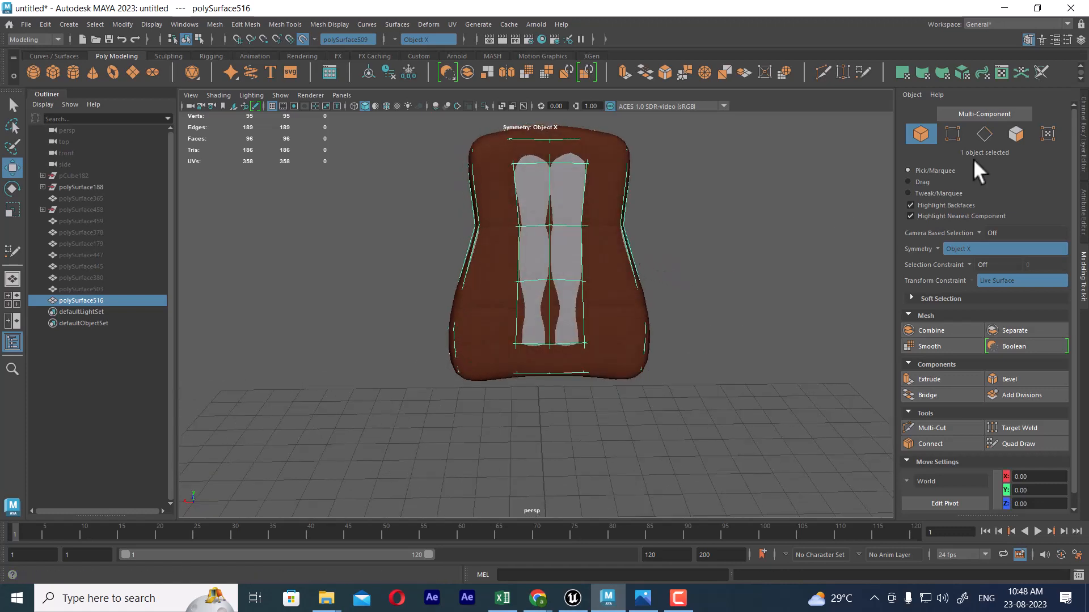
pyautogui.click(1083, 133)
pyautogui.click(1068, 301)
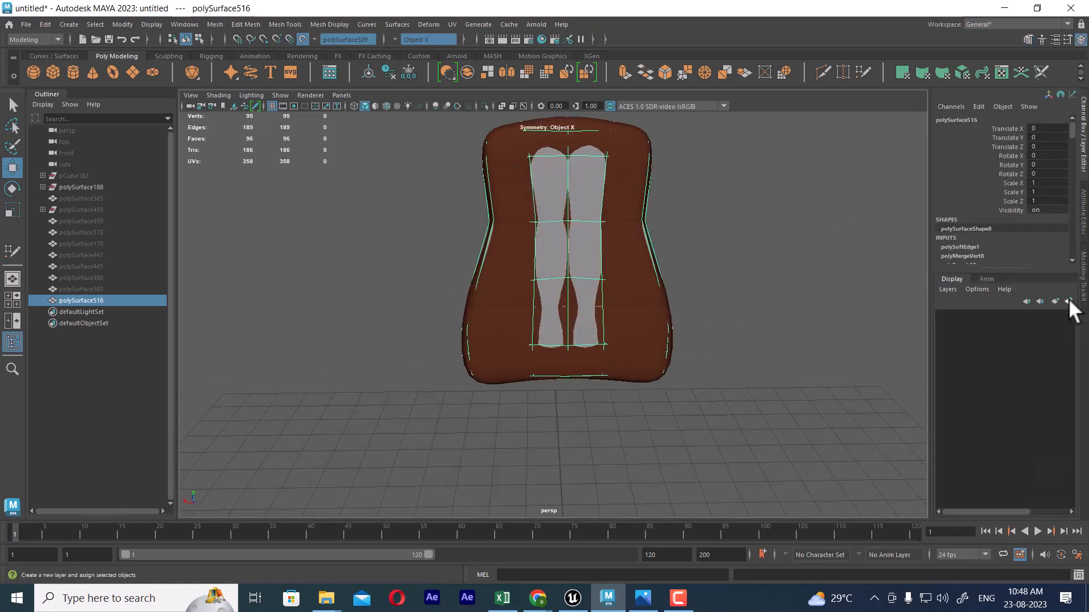
pyautogui.click(943, 315)
pyautogui.doubleClick(1003, 316)
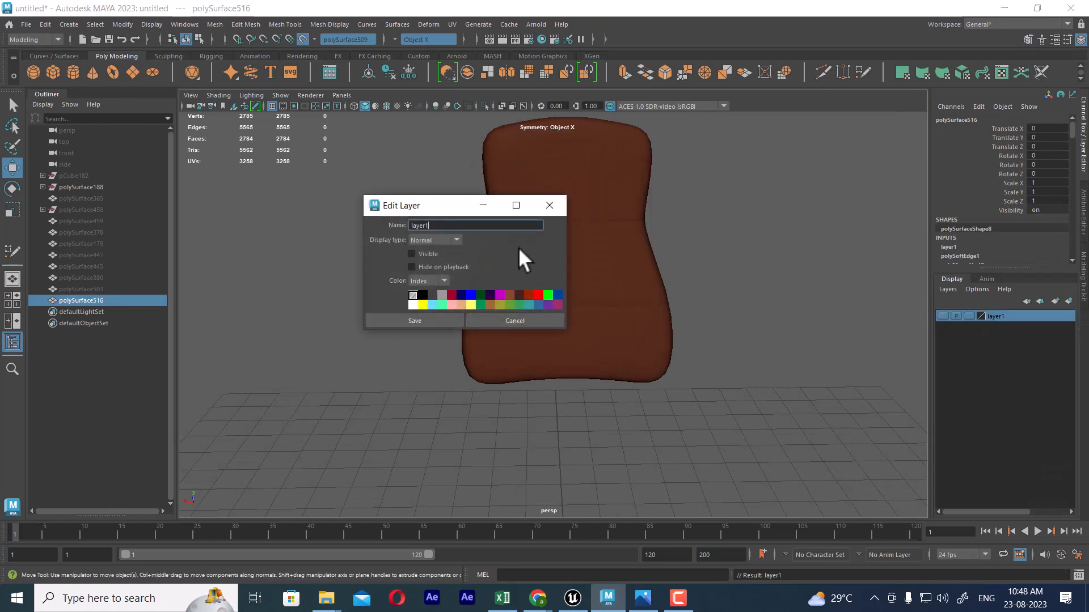
pyautogui.write('lowpoly')
pyautogui.click(426, 319)
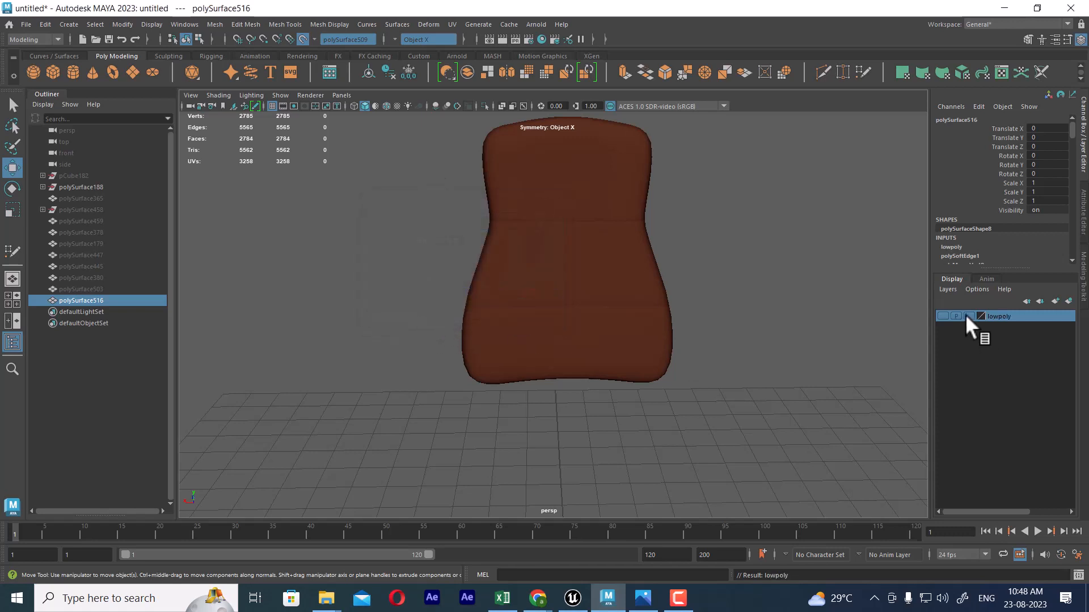
# Step: Turn off the live surface and put the original backrest cushion in a second new display layer
pyautogui.click(607, 249)
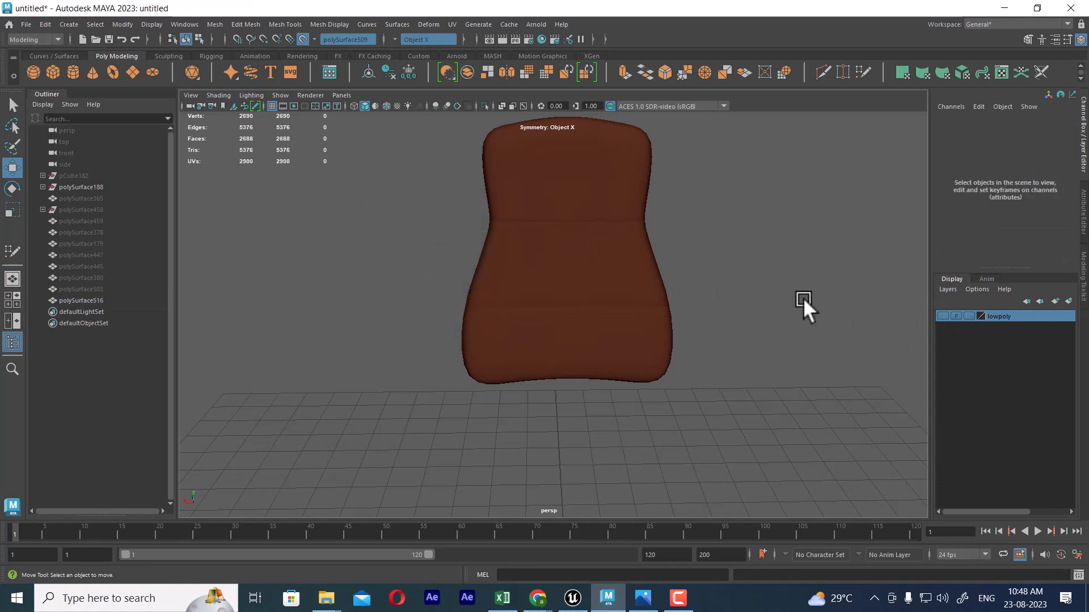
pyautogui.click(301, 39)
pyautogui.click(562, 230)
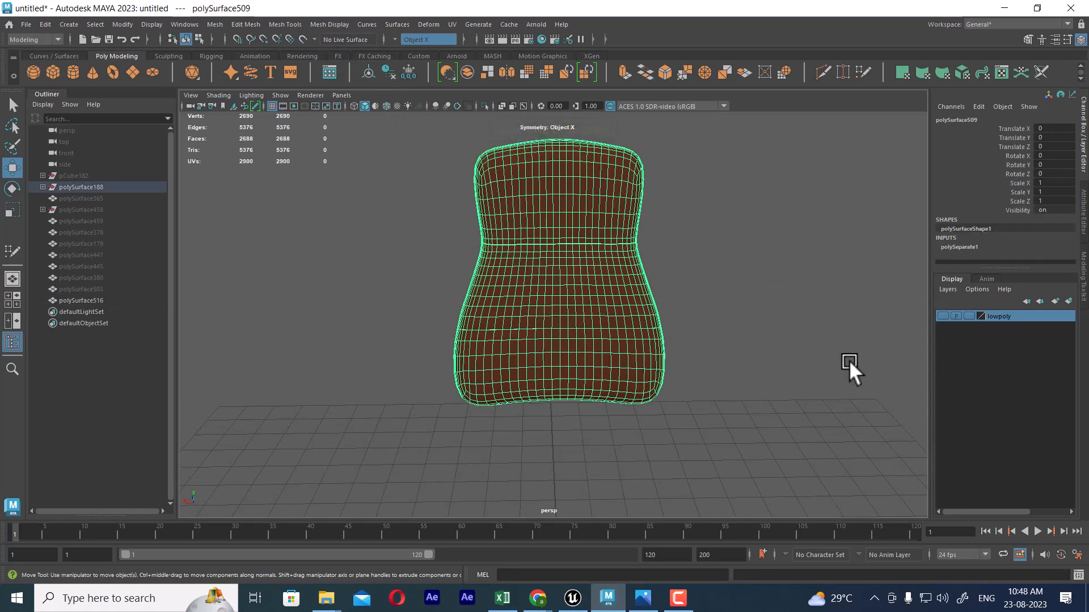
pyautogui.click(1068, 298)
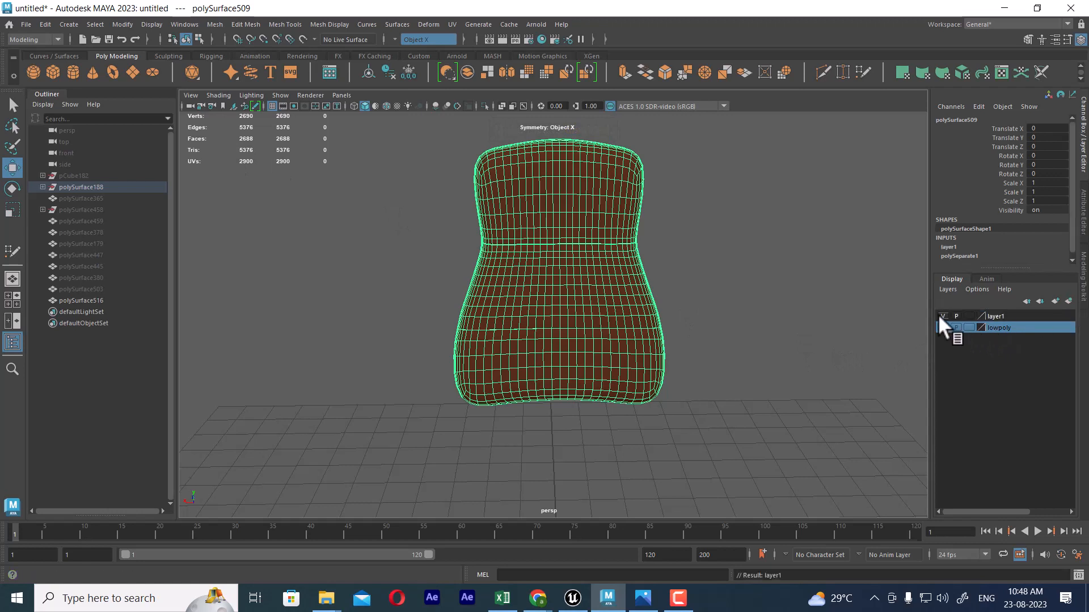
# Step: Hide layer1 and show the lowpoly layer to examine the finished low-poly backrest mesh
pyautogui.click(942, 316)
pyautogui.click(943, 327)
pyautogui.click(617, 334)
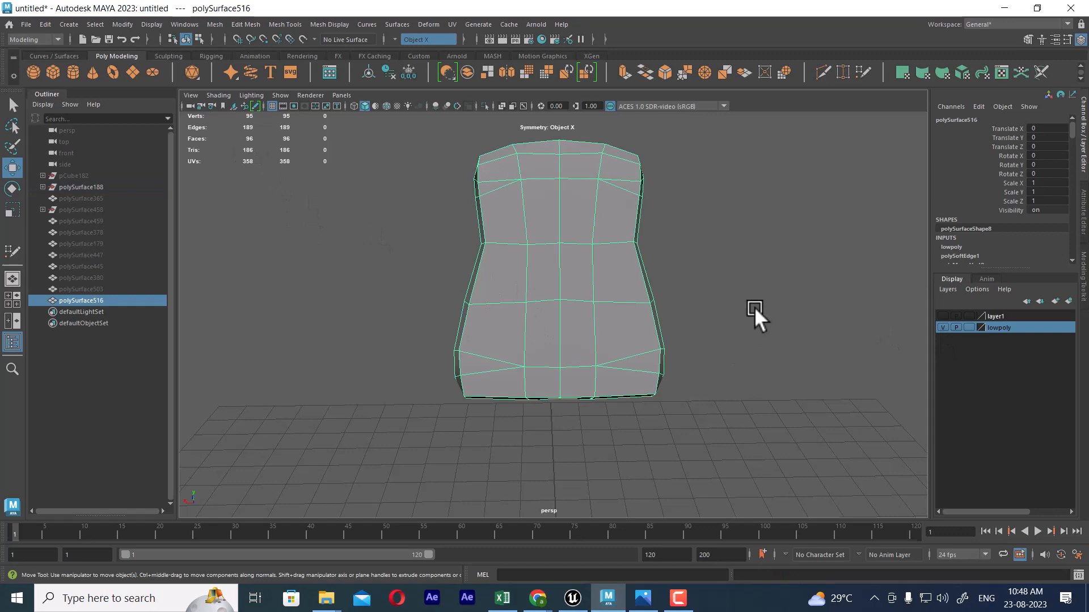
pyautogui.keyDown('alt'); pyautogui.moveTo(746, 311); pyautogui.dragTo(595, 285); pyautogui.keyUp('alt')
pyautogui.click(679, 598)
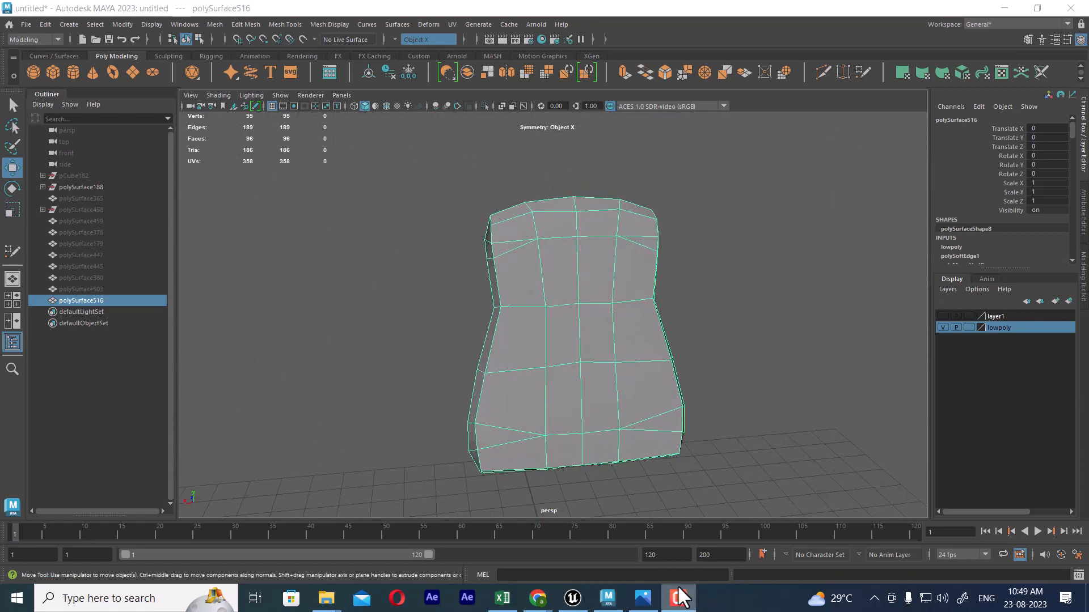
pyautogui.keyDown('alt'); pyautogui.moveTo(763, 382); pyautogui.dragTo(712, 311); pyautogui.keyUp('alt')
pyautogui.click(716, 300)
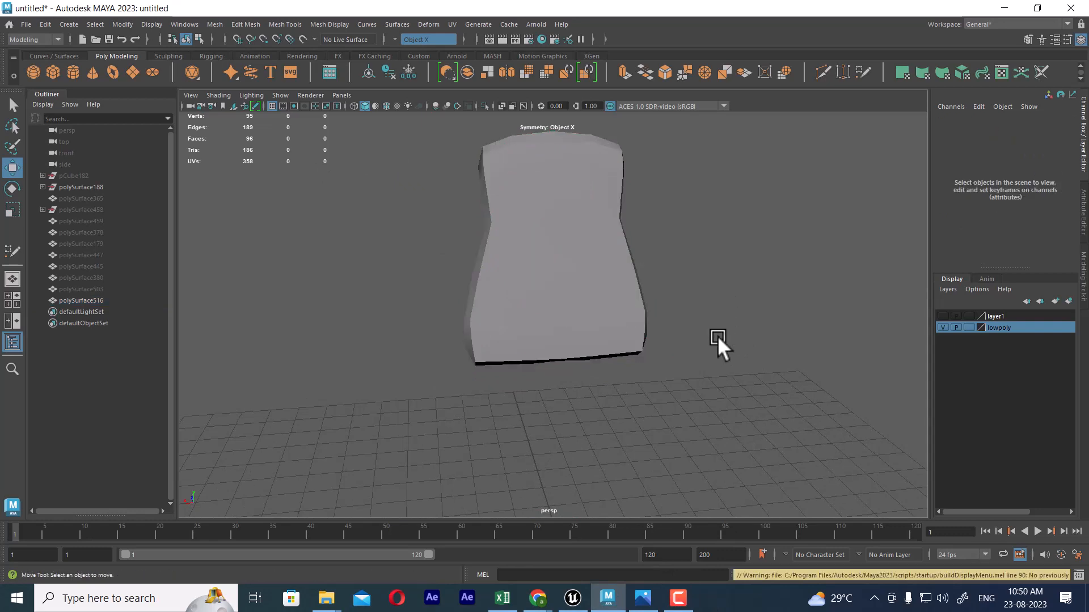
# Step: Hide the lowpoly layer, show layer1, and bring back all hidden chair parts
pyautogui.click(942, 327)
pyautogui.click(942, 316)
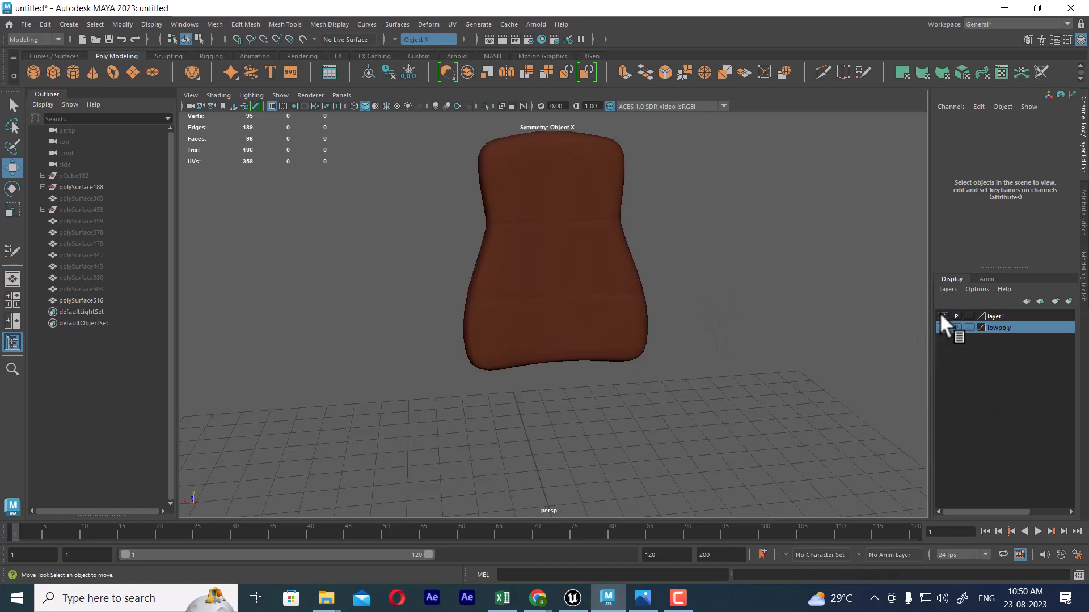
pyautogui.click(142, 23)
pyautogui.moveTo(225, 97)
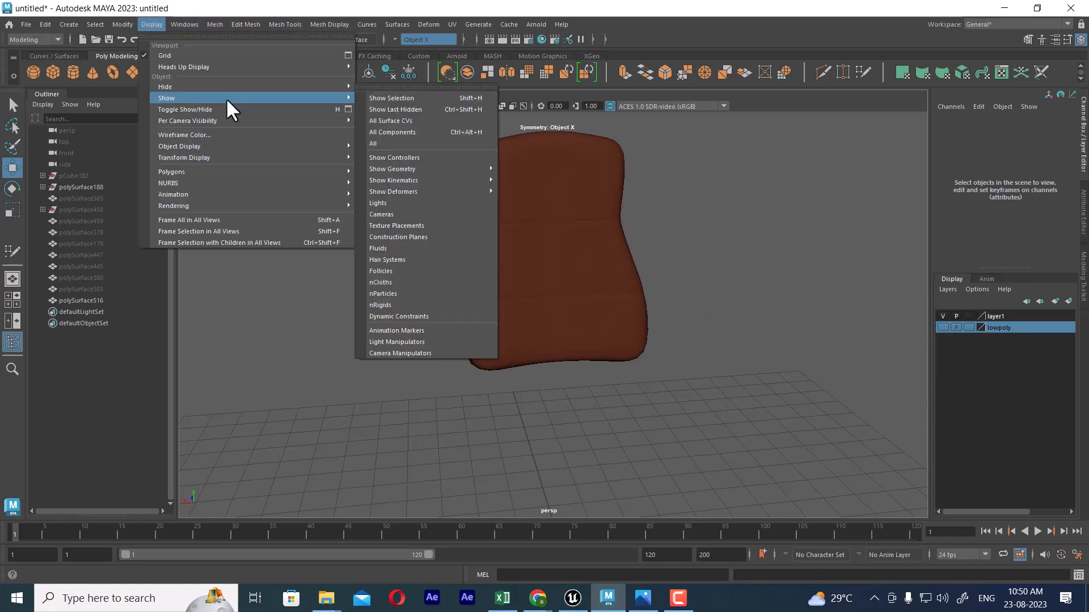
pyautogui.click(457, 143)
pyautogui.scroll(-4, 664, 340)
pyautogui.scroll(3, 665, 346)
pyautogui.keyDown('alt'); pyautogui.moveTo(665, 346); pyautogui.dragTo(756, 292); pyautogui.keyUp('alt')
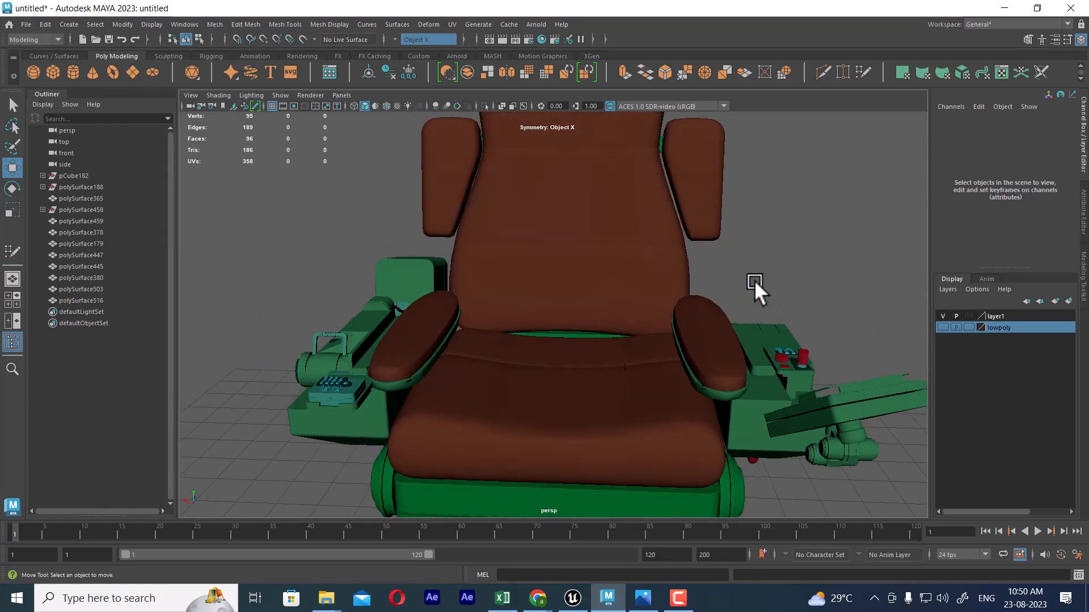
# Step: Hide everything except the side cushion next to the backrest above the red-knobbed console, and make it the live surface
pyautogui.click(696, 180)
pyautogui.keyDown('alt'); pyautogui.moveTo(695, 178); pyautogui.dragTo(736, 288); pyautogui.keyUp('alt')
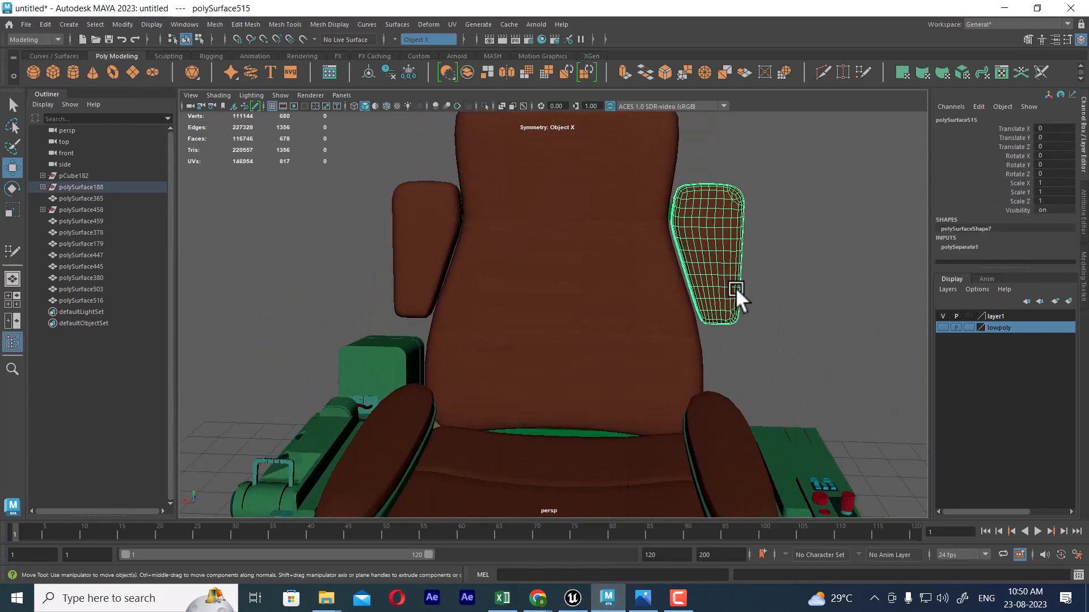
pyautogui.hotkey('alt', 'h')
pyautogui.keyDown('alt'); pyautogui.moveTo(747, 282); pyautogui.dragTo(689, 296, button='middle'); pyautogui.keyUp('alt')
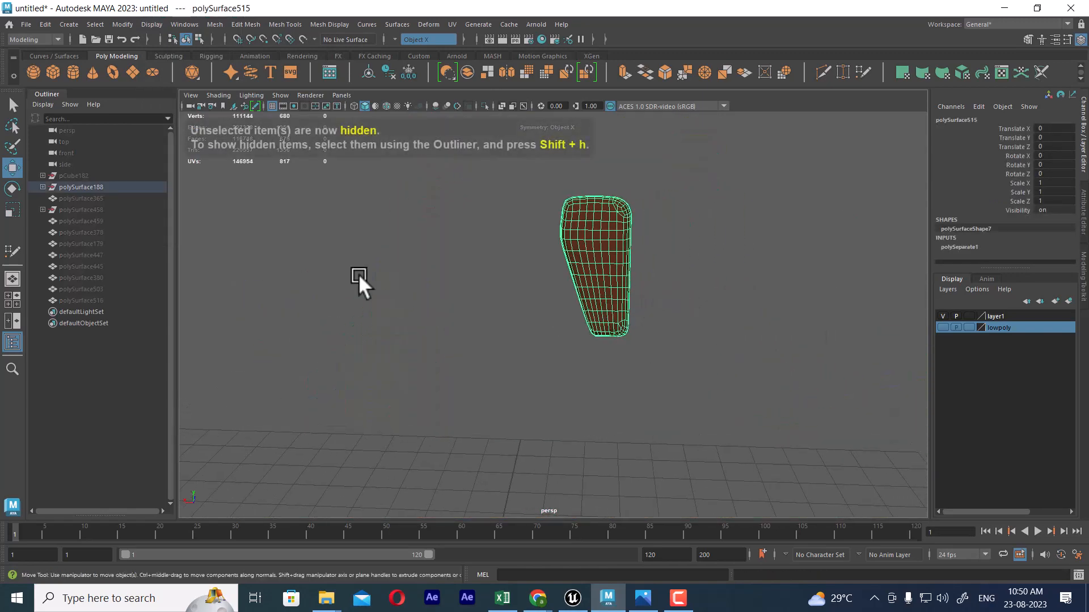
pyautogui.click(304, 39)
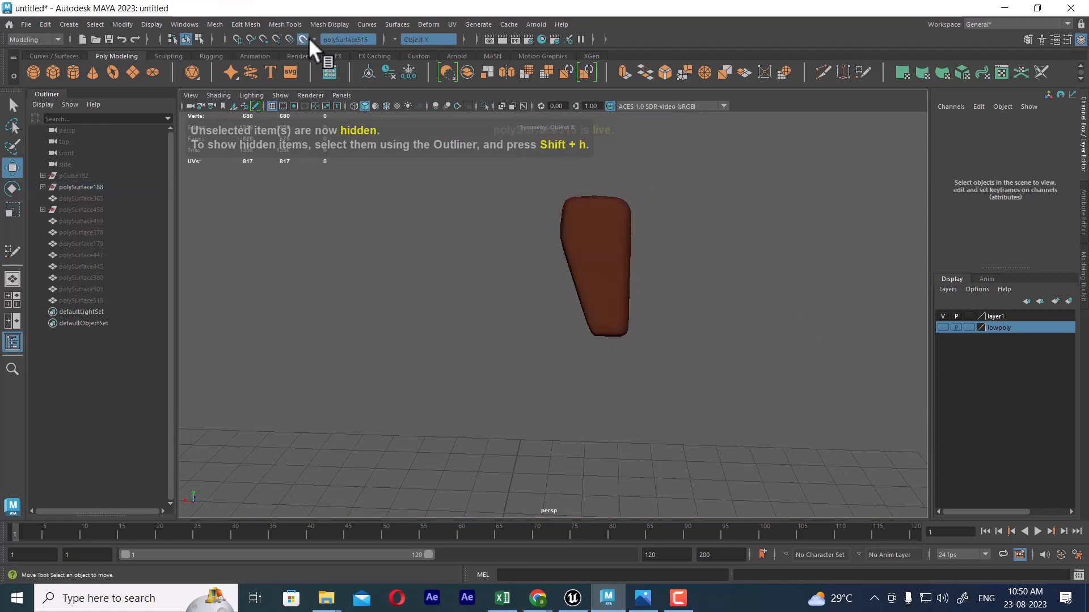
# Step: With Quad Draw, place four rows of point pairs down the side cushion's front and fill them with three stacked quads
pyautogui.click(1057, 39)
pyautogui.click(964, 114)
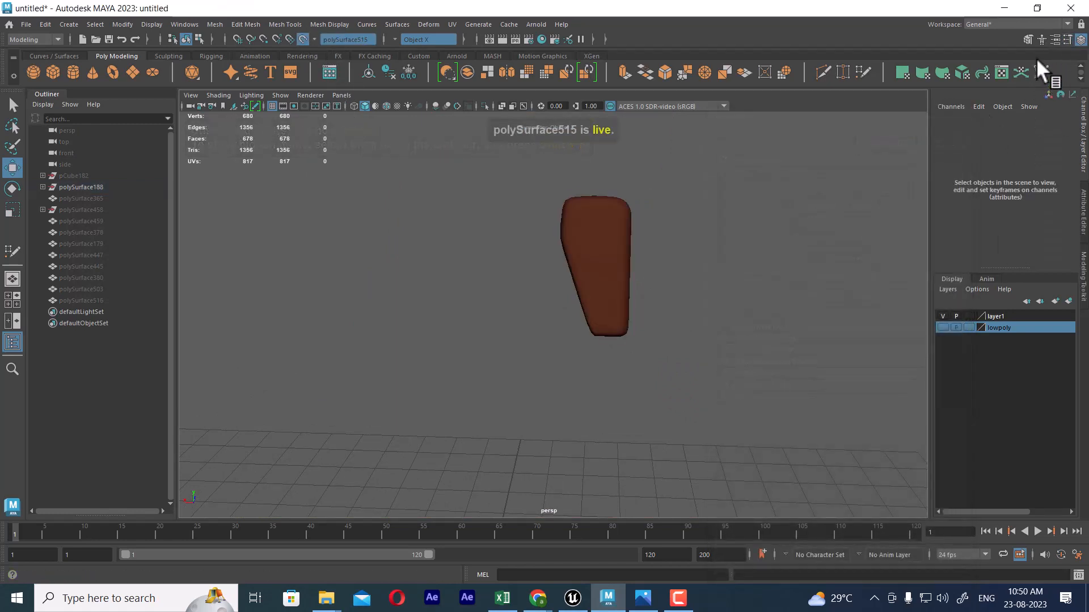
pyautogui.click(1029, 38)
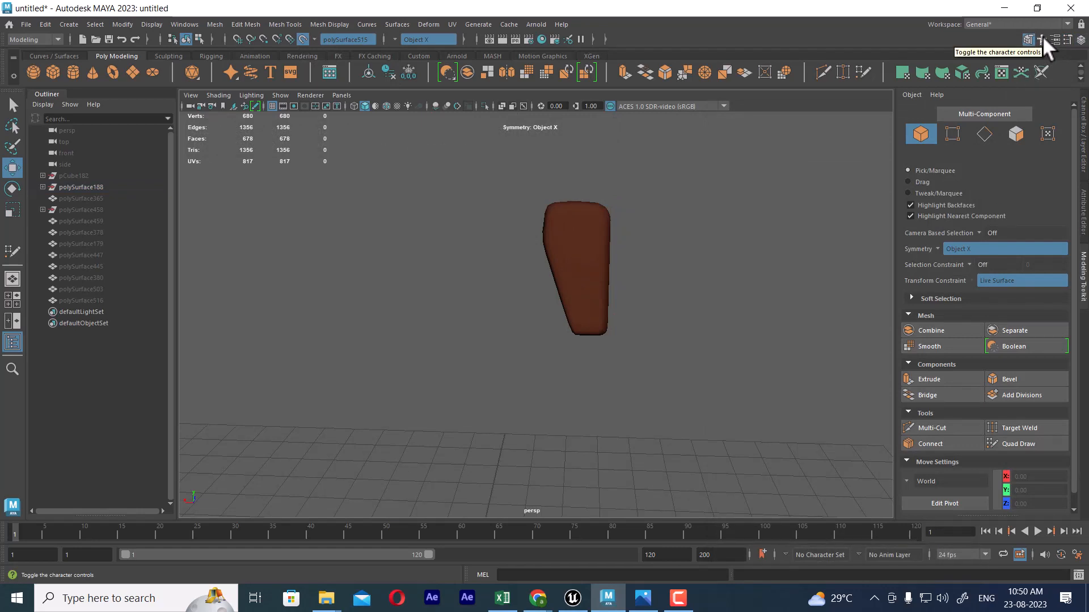
pyautogui.click(1038, 443)
pyautogui.scroll(5, 630, 318)
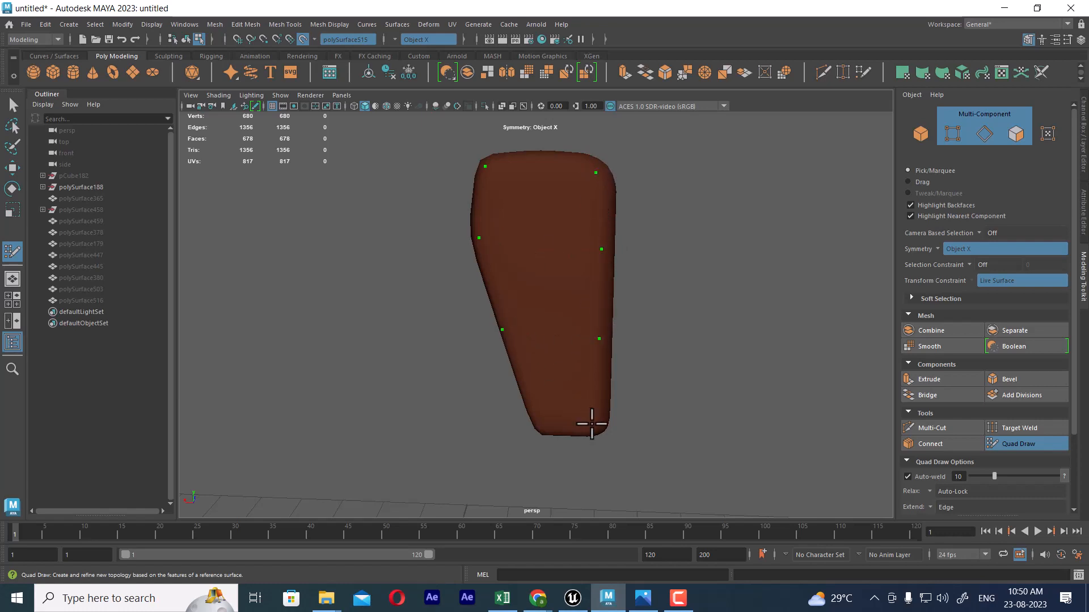
pyautogui.keyDown('shift'); pyautogui.click(546, 213); pyautogui.keyUp('shift')
pyautogui.keyDown('shift'); pyautogui.click(554, 284); pyautogui.keyUp('shift')
pyautogui.keyDown('shift'); pyautogui.click(567, 389); pyautogui.keyUp('shift')
# Step: Place points down the cushion's outer side and fill three quads that join the front faces
pyautogui.moveTo(566, 389)
pyautogui.keyDown('alt'); pyautogui.mouseDown()
pyautogui.moveTo(559, 329)
pyautogui.moveTo(578, 250)
pyautogui.moveTo(565, 266)
pyautogui.mouseUp(); pyautogui.keyUp('alt')
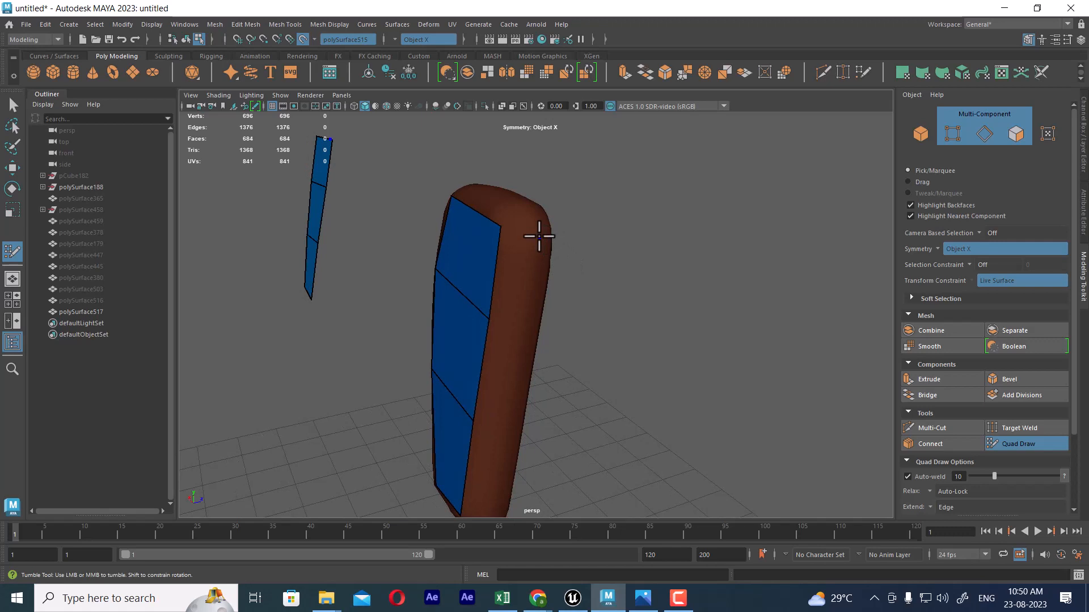
pyautogui.keyDown('alt'); pyautogui.moveTo(522, 387); pyautogui.dragTo(564, 256, button='middle'); pyautogui.keyUp('alt')
pyautogui.keyDown('alt'); pyautogui.moveTo(564, 255); pyautogui.dragTo(545, 280, button='right'); pyautogui.keyUp('alt')
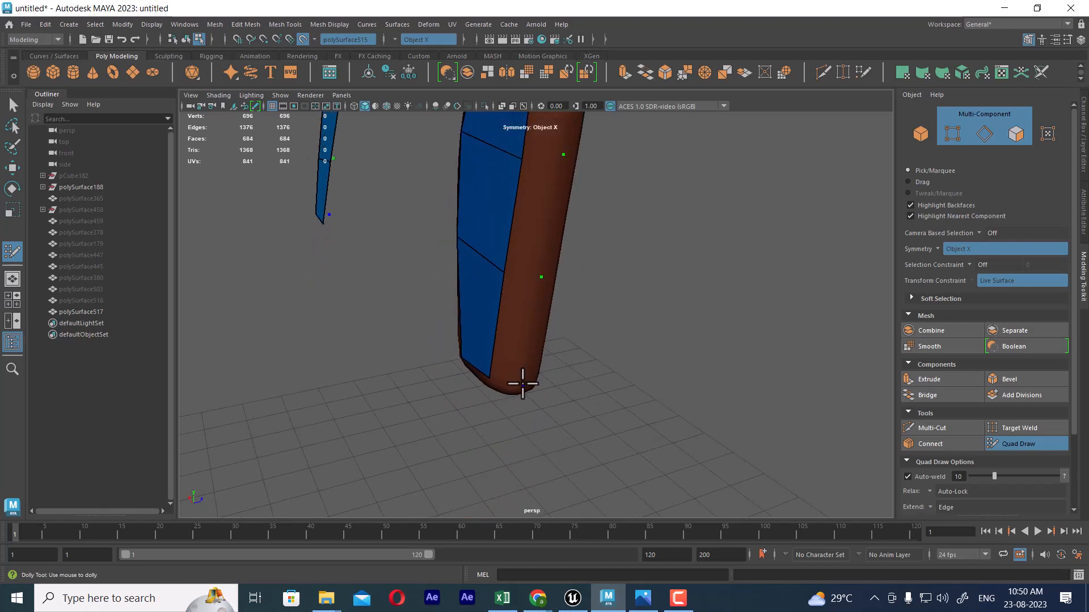
pyautogui.moveTo(522, 384)
pyautogui.keyDown('alt'); pyautogui.mouseDown(button='middle')
pyautogui.moveTo(590, 396)
pyautogui.moveTo(539, 352)
pyautogui.mouseUp(button='middle'); pyautogui.keyUp('alt')
pyautogui.keyDown('shift'); pyautogui.click(546, 268); pyautogui.keyUp('shift')
pyautogui.keyDown('shift'); pyautogui.click(547, 377); pyautogui.keyUp('shift')
pyautogui.keyDown('shift'); pyautogui.click(541, 352); pyautogui.keyUp('shift')
# Step: Place points down the cushion's tapered inner side and fill three quads along the front faces' edge
pyautogui.moveTo(559, 338)
pyautogui.keyDown('alt'); pyautogui.mouseDown(button='right')
pyautogui.moveTo(666, 272)
pyautogui.moveTo(644, 342)
pyautogui.mouseUp(button='right'); pyautogui.keyUp('alt')
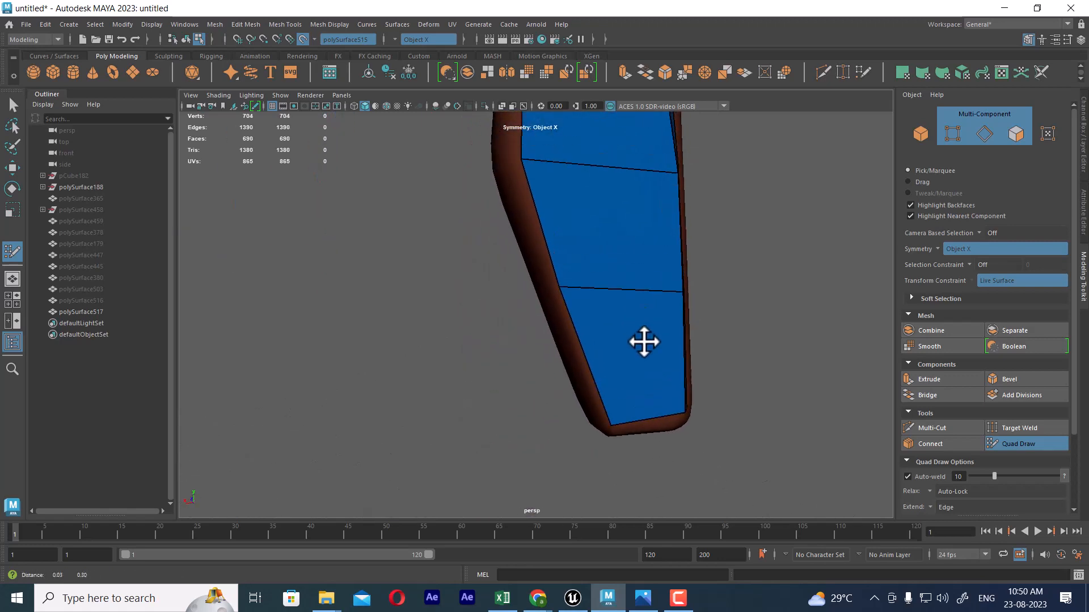
pyautogui.keyDown('alt'); pyautogui.moveTo(643, 342); pyautogui.dragTo(643, 356, button='middle'); pyautogui.keyUp('alt')
pyautogui.keyDown('alt'); pyautogui.moveTo(559, 238); pyautogui.dragTo(626, 281); pyautogui.keyUp('alt')
pyautogui.keyDown('alt'); pyautogui.moveTo(626, 282); pyautogui.dragTo(635, 338, button='middle'); pyautogui.keyUp('alt')
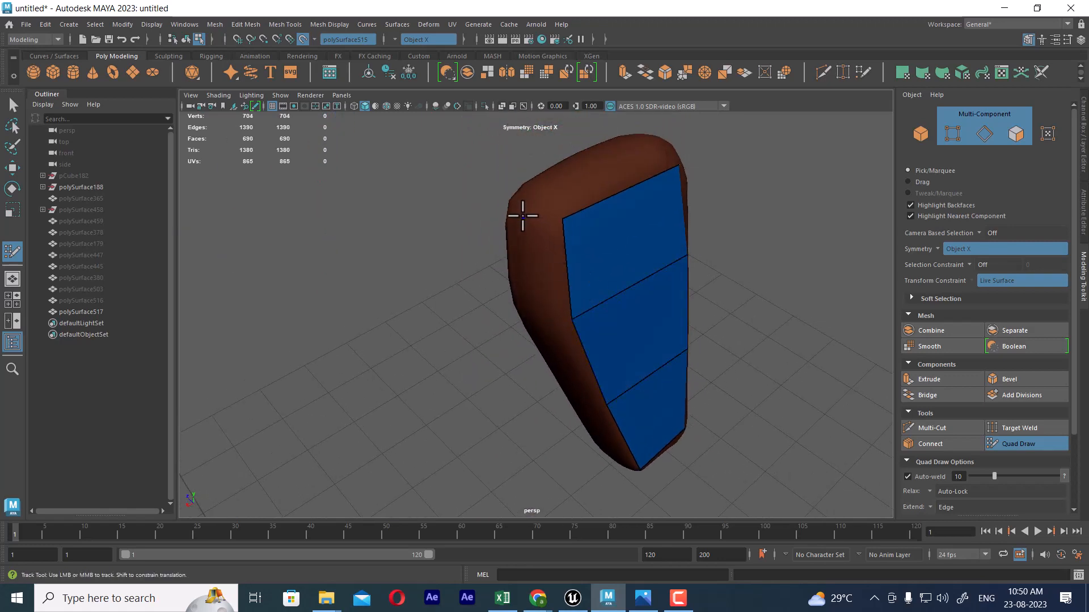
pyautogui.keyDown('alt'); pyautogui.moveTo(530, 264); pyautogui.dragTo(542, 239); pyautogui.keyUp('alt')
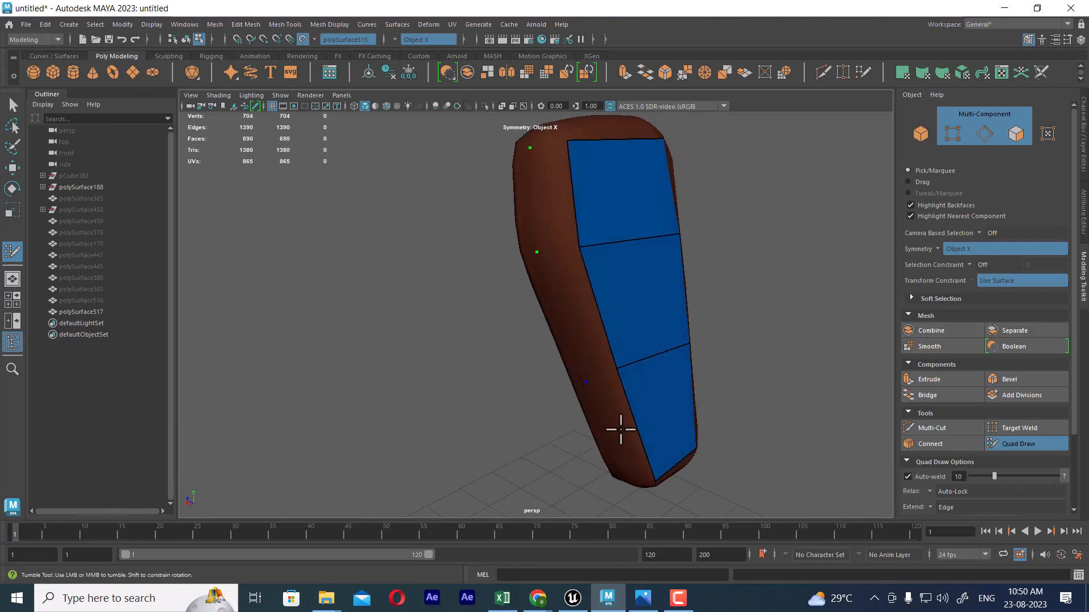
pyautogui.keyDown('alt'); pyautogui.moveTo(621, 429); pyautogui.dragTo(585, 241); pyautogui.keyUp('alt')
pyautogui.keyDown('alt'); pyautogui.moveTo(585, 241); pyautogui.dragTo(597, 293, button='middle'); pyautogui.keyUp('alt')
pyautogui.keyDown('shift'); pyautogui.click(559, 222); pyautogui.keyUp('shift')
pyautogui.keyDown('shift'); pyautogui.click(575, 318); pyautogui.keyUp('shift')
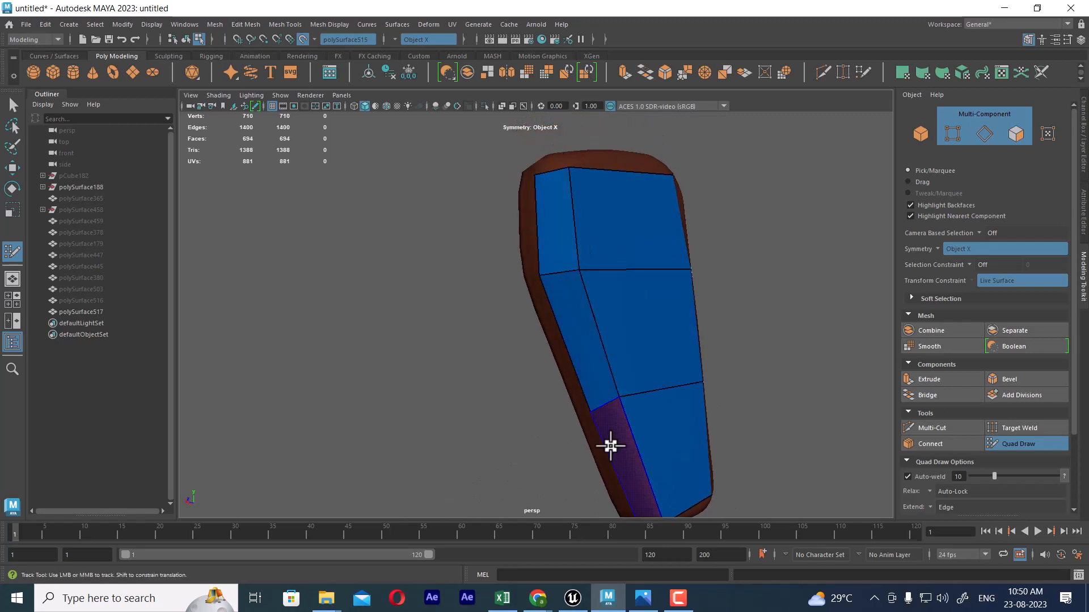
pyautogui.keyDown('shift'); pyautogui.click(627, 457); pyautogui.keyUp('shift')
# Step: Place two points on the cushion's top and fill a quad joined to the front faces' upper edge
pyautogui.keyDown('alt'); pyautogui.moveTo(627, 457); pyautogui.dragTo(641, 318); pyautogui.keyUp('alt')
pyautogui.keyDown('alt'); pyautogui.moveTo(641, 318); pyautogui.dragTo(636, 318, button='right'); pyautogui.keyUp('alt')
pyautogui.keyDown('alt'); pyautogui.moveTo(636, 318); pyautogui.dragTo(659, 314); pyautogui.keyUp('alt')
pyautogui.keyDown('alt'); pyautogui.moveTo(651, 153); pyautogui.dragTo(646, 253, button='middle'); pyautogui.keyUp('alt')
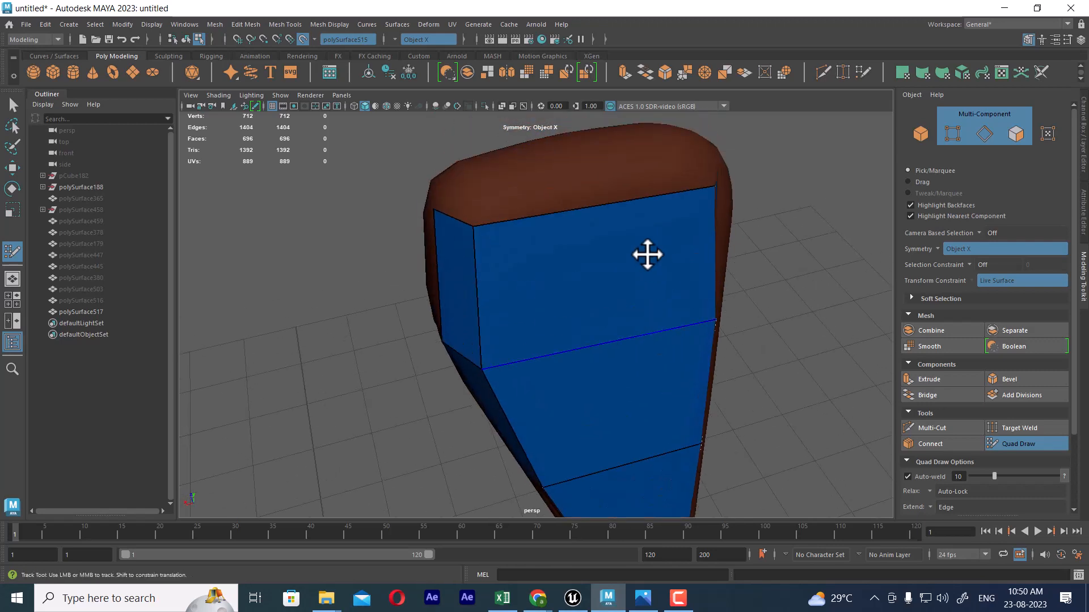
pyautogui.keyDown('alt'); pyautogui.moveTo(623, 212); pyautogui.dragTo(610, 248); pyautogui.keyUp('alt')
pyautogui.keyDown('alt'); pyautogui.moveTo(610, 248); pyautogui.dragTo(631, 275, button='middle'); pyautogui.keyUp('alt')
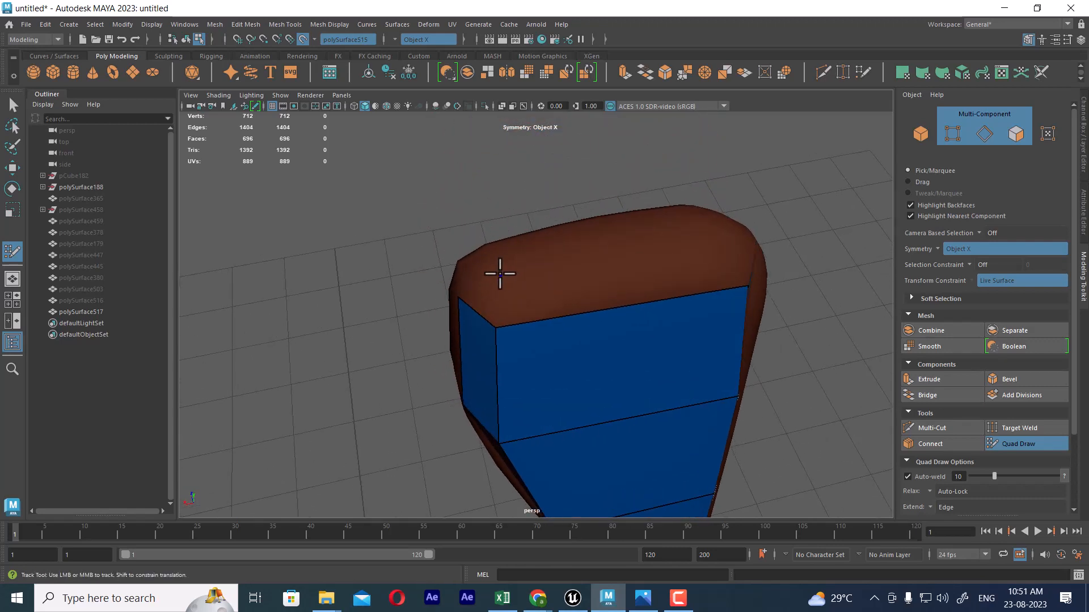
pyautogui.keyDown('alt'); pyautogui.moveTo(514, 278); pyautogui.dragTo(599, 309); pyautogui.keyUp('alt')
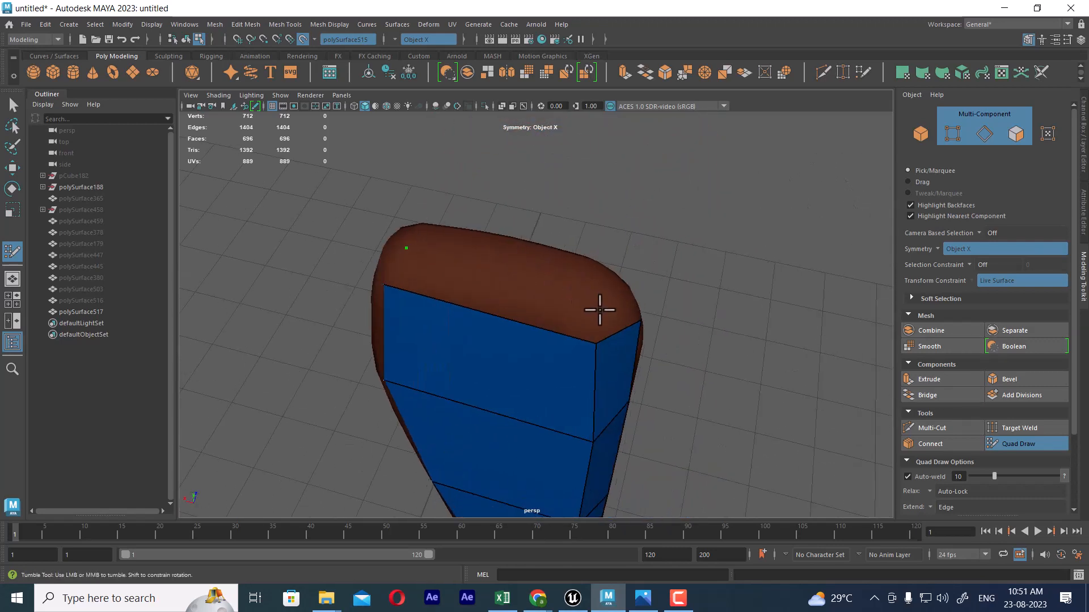
pyautogui.keyDown('shift'); pyautogui.click(509, 290); pyautogui.keyUp('shift')
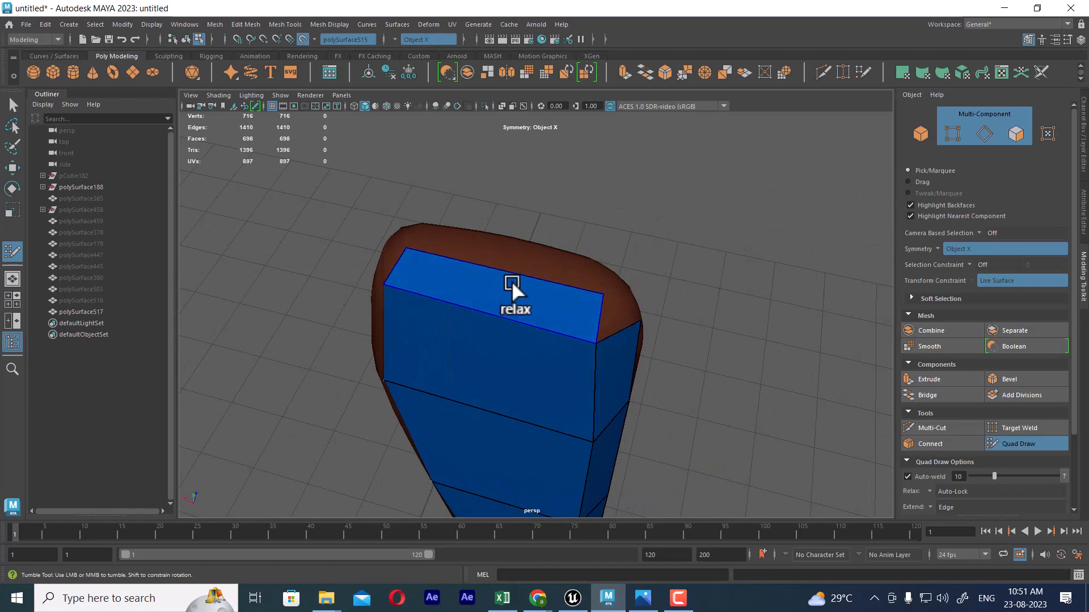
# Step: Place two more points behind the top quad, fill a second top quad, and close the corner gaps at both ends
pyautogui.moveTo(514, 282)
pyautogui.keyDown('alt'); pyautogui.mouseDown()
pyautogui.moveTo(513, 259)
pyautogui.moveTo(439, 227)
pyautogui.moveTo(445, 313)
pyautogui.moveTo(513, 292)
pyautogui.mouseUp(); pyautogui.keyUp('alt')
pyautogui.keyDown('alt'); pyautogui.moveTo(513, 291); pyautogui.dragTo(451, 309, button='right'); pyautogui.keyUp('alt')
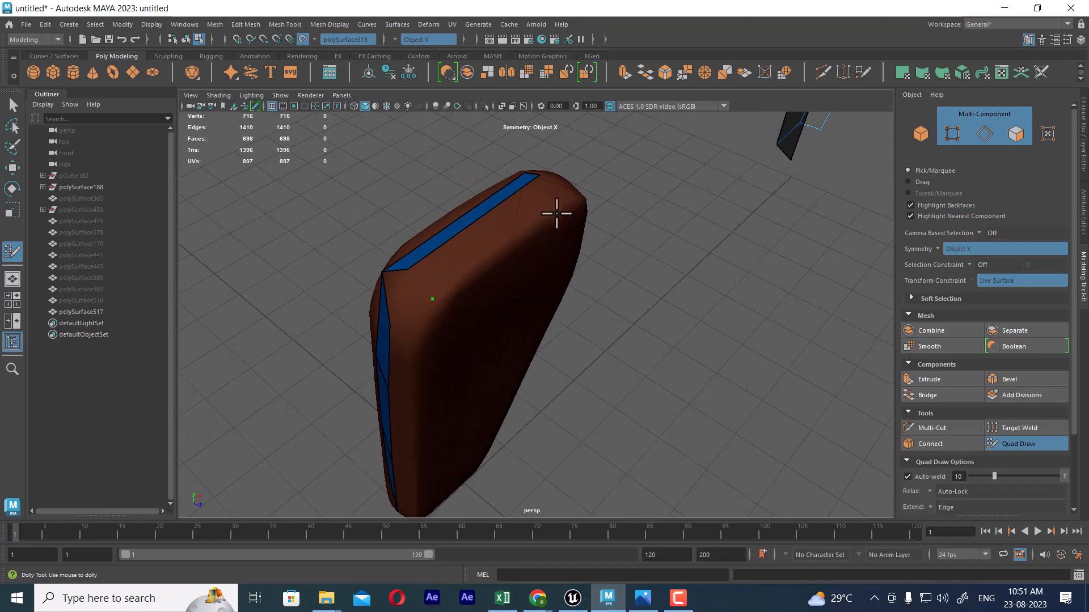
pyautogui.keyDown('shift'); pyautogui.click(484, 258); pyautogui.keyUp('shift')
pyautogui.moveTo(486, 284)
pyautogui.keyDown('alt'); pyautogui.mouseDown()
pyautogui.moveTo(573, 262)
pyautogui.moveTo(518, 207)
pyautogui.mouseUp(); pyautogui.keyUp('alt')
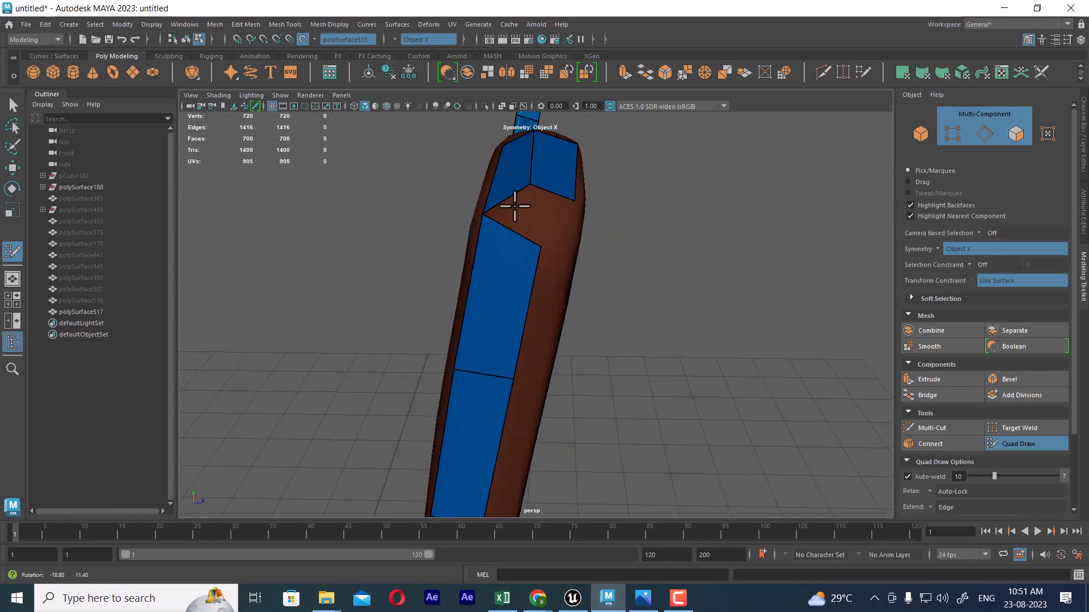
pyautogui.keyDown('shift'); pyautogui.click(523, 214); pyautogui.keyUp('shift')
pyautogui.keyDown('alt'); pyautogui.moveTo(545, 272); pyautogui.dragTo(726, 273); pyautogui.keyUp('alt')
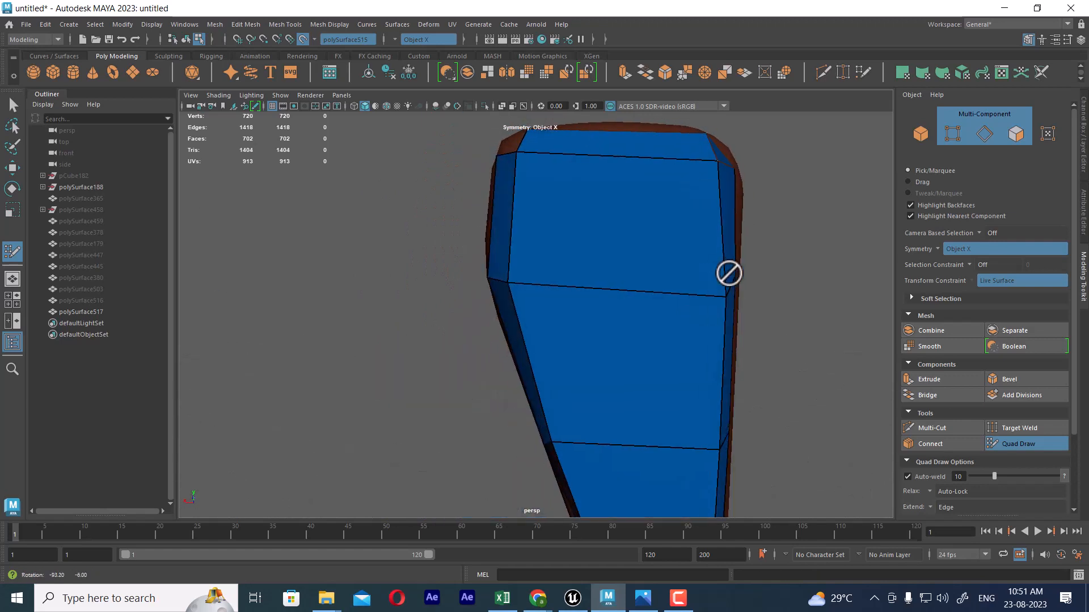
pyautogui.keyDown('alt'); pyautogui.moveTo(488, 138); pyautogui.dragTo(473, 273); pyautogui.keyUp('alt')
pyautogui.keyDown('shift'); pyautogui.click(515, 262); pyautogui.keyUp('shift')
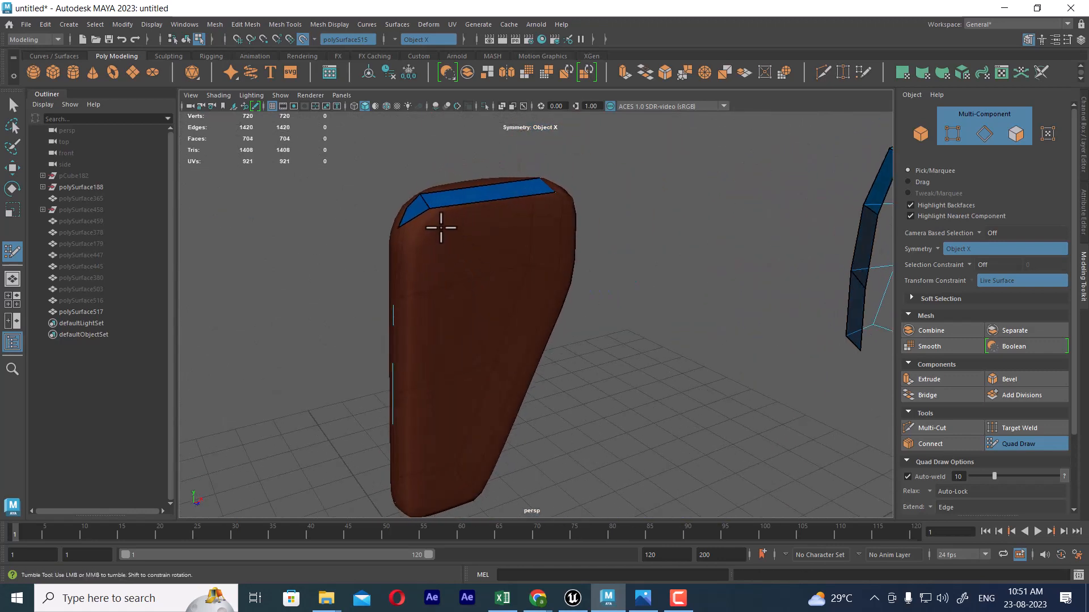
# Step: Place four rows of point pairs down the cushion's back and fill them with three stacked quads
pyautogui.keyDown('alt'); pyautogui.moveTo(441, 227); pyautogui.dragTo(482, 195); pyautogui.keyUp('alt')
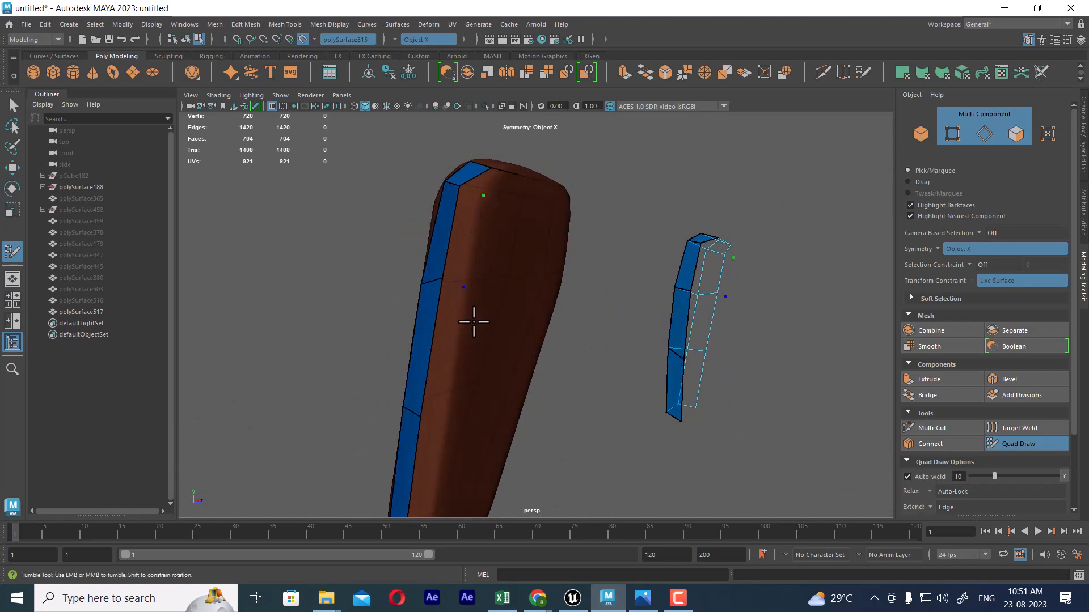
pyautogui.keyDown('alt'); pyautogui.moveTo(474, 322); pyautogui.dragTo(470, 297, button='middle'); pyautogui.keyUp('alt')
pyautogui.keyDown('alt'); pyautogui.moveTo(463, 328); pyautogui.dragTo(549, 231); pyautogui.keyUp('alt')
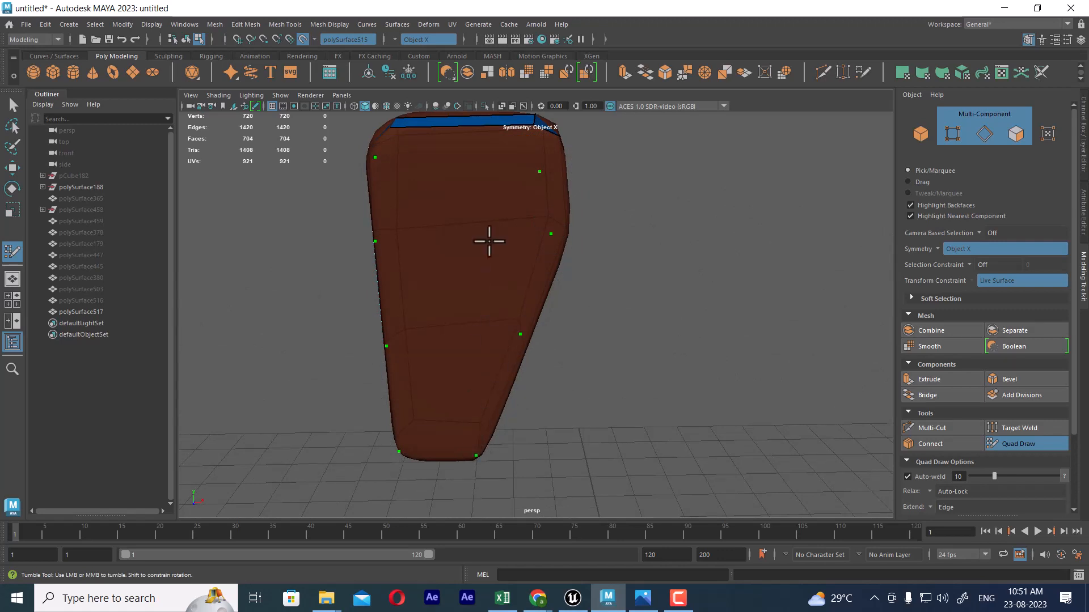
pyautogui.keyDown('shift'); pyautogui.click(466, 197); pyautogui.keyUp('shift')
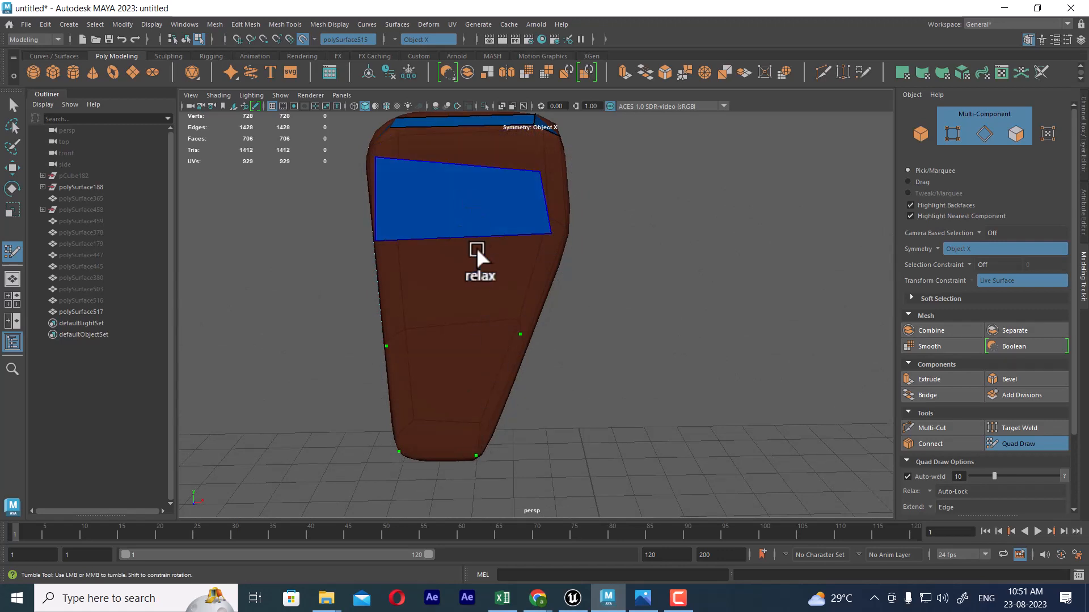
pyautogui.keyDown('shift'); pyautogui.click(474, 288); pyautogui.keyUp('shift')
pyautogui.keyDown('shift'); pyautogui.click(459, 408); pyautogui.keyUp('shift')
# Step: Fill the gap between the tapered inner side faces and the back faces with three quads
pyautogui.keyDown('alt'); pyautogui.moveTo(459, 408); pyautogui.dragTo(566, 195); pyautogui.keyUp('alt')
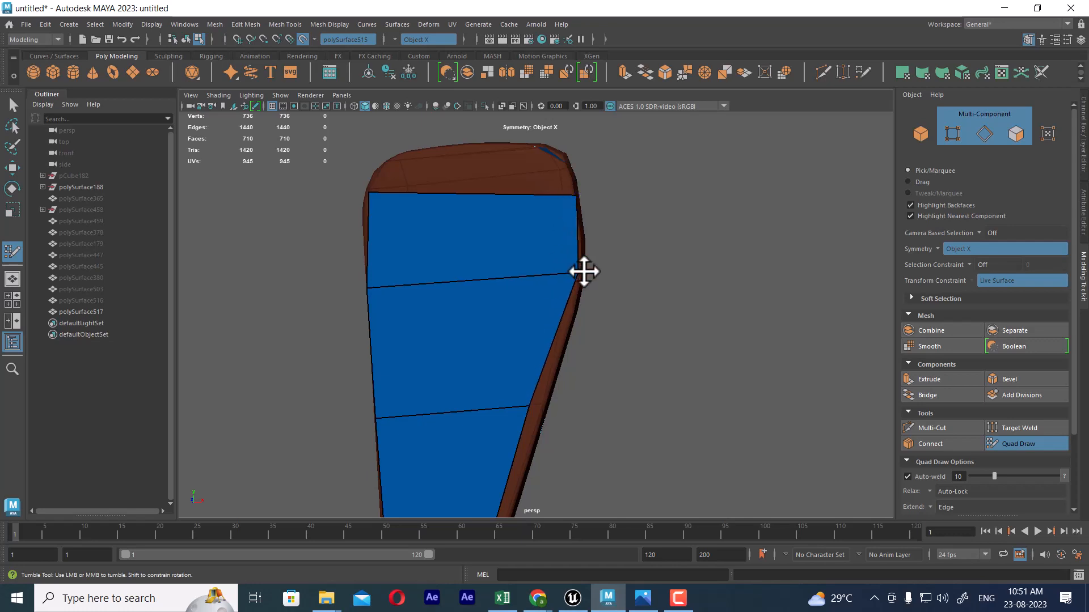
pyautogui.keyDown('alt'); pyautogui.moveTo(586, 274); pyautogui.dragTo(537, 236); pyautogui.keyUp('alt')
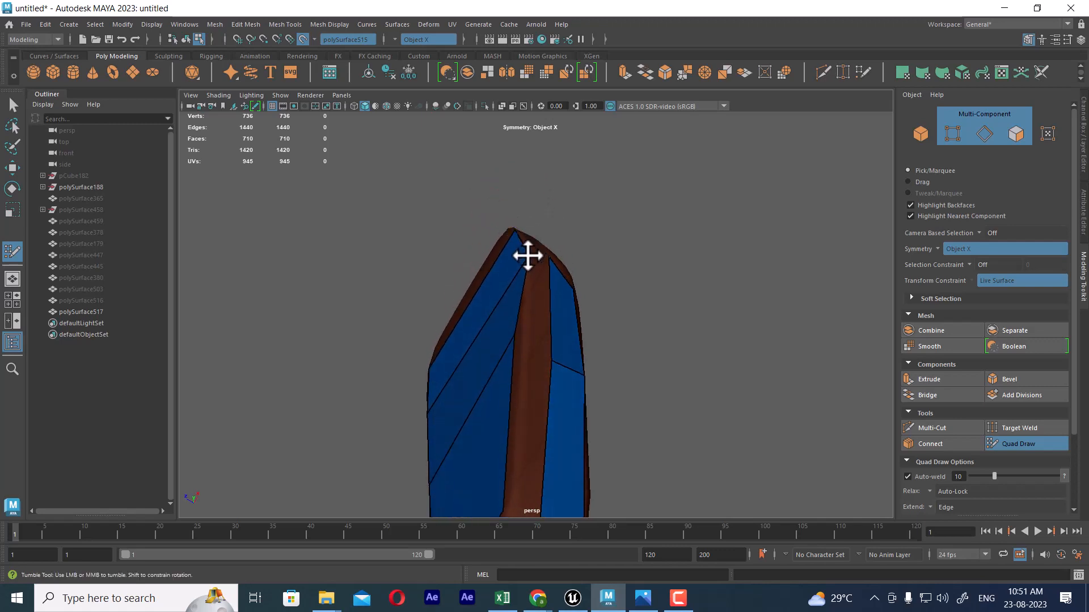
pyautogui.moveTo(540, 264)
pyautogui.keyDown('alt'); pyautogui.mouseDown()
pyautogui.moveTo(523, 335)
pyautogui.moveTo(532, 215)
pyautogui.mouseUp(); pyautogui.keyUp('alt')
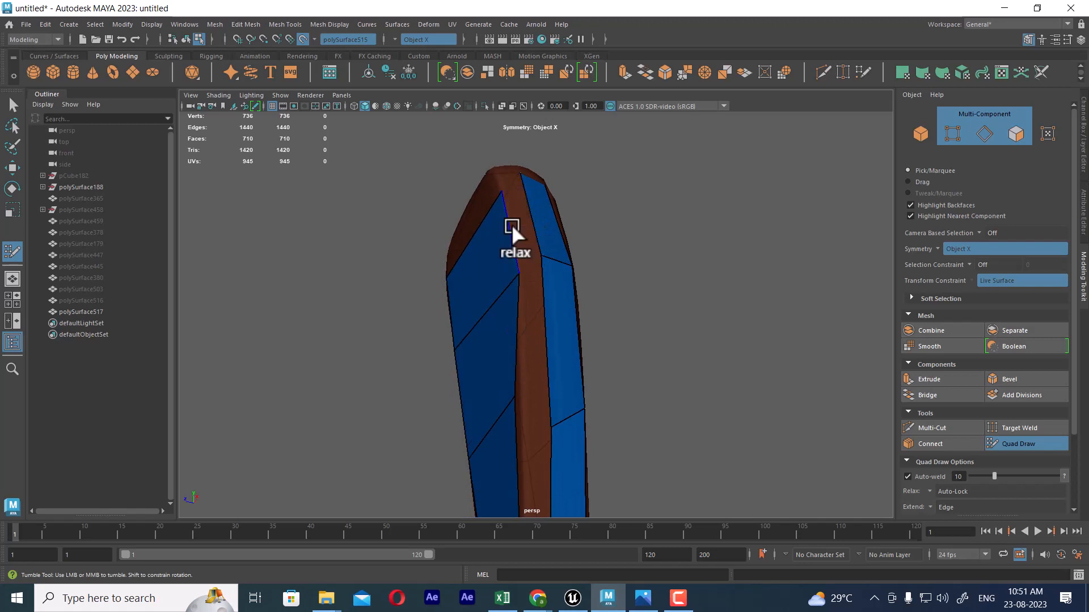
pyautogui.keyDown('shift'); pyautogui.click(521, 223); pyautogui.keyUp('shift')
pyautogui.keyDown('alt'); pyautogui.moveTo(580, 335); pyautogui.dragTo(602, 306); pyautogui.keyUp('alt')
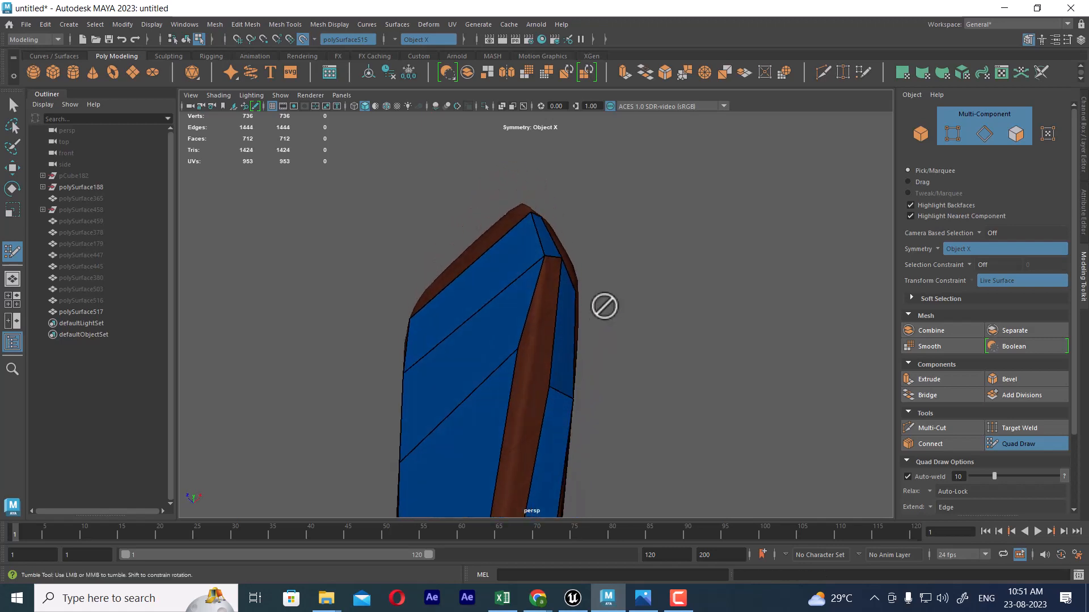
pyautogui.keyDown('shift'); pyautogui.click(543, 323); pyautogui.keyUp('shift')
pyautogui.keyDown('alt'); pyautogui.moveTo(568, 352); pyautogui.dragTo(589, 283); pyautogui.keyUp('alt')
pyautogui.scroll(1, 530, 356)
pyautogui.moveTo(474, 325)
pyautogui.mouseDown()
pyautogui.moveTo(486, 332)
pyautogui.moveTo(525, 272)
pyautogui.moveTo(567, 310)
pyautogui.moveTo(564, 328)
pyautogui.moveTo(554, 231)
pyautogui.moveTo(583, 329)
pyautogui.moveTo(537, 272)
pyautogui.mouseUp()
pyautogui.keyDown('shift'); pyautogui.click(545, 292); pyautogui.keyUp('shift')
# Step: Fill the gap between the outer side faces and the back faces with three quads
pyautogui.keyDown('shift'); pyautogui.click(537, 272); pyautogui.keyUp('shift')
pyautogui.moveTo(571, 204)
pyautogui.keyDown('alt'); pyautogui.mouseDown()
pyautogui.moveTo(559, 296)
pyautogui.moveTo(564, 274)
pyautogui.moveTo(471, 303)
pyautogui.moveTo(525, 318)
pyautogui.mouseUp(); pyautogui.keyUp('alt')
pyautogui.keyDown('shift'); pyautogui.click(512, 318); pyautogui.keyUp('shift')
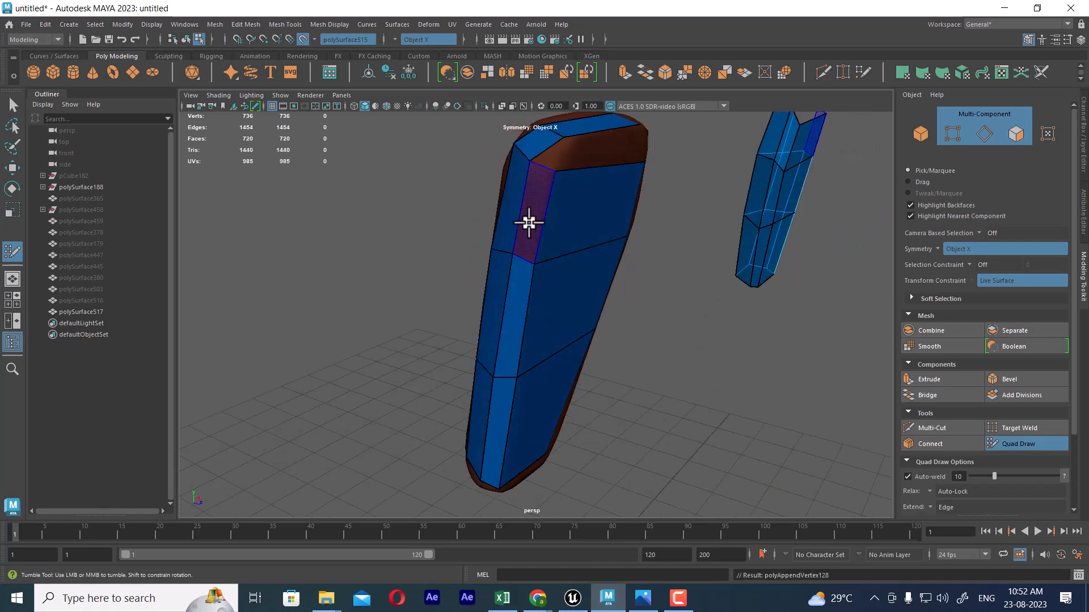
pyautogui.keyDown('shift'); pyautogui.click(527, 221); pyautogui.keyUp('shift')
# Step: Fill the quad joining the top to the back faces and close the triangular gaps at both upper back corners
pyautogui.moveTo(579, 210)
pyautogui.keyDown('alt'); pyautogui.mouseDown()
pyautogui.moveTo(508, 211)
pyautogui.moveTo(512, 192)
pyautogui.moveTo(639, 204)
pyautogui.mouseUp(); pyautogui.keyUp('alt')
pyautogui.keyDown('shift'); pyautogui.click(582, 206); pyautogui.keyUp('shift')
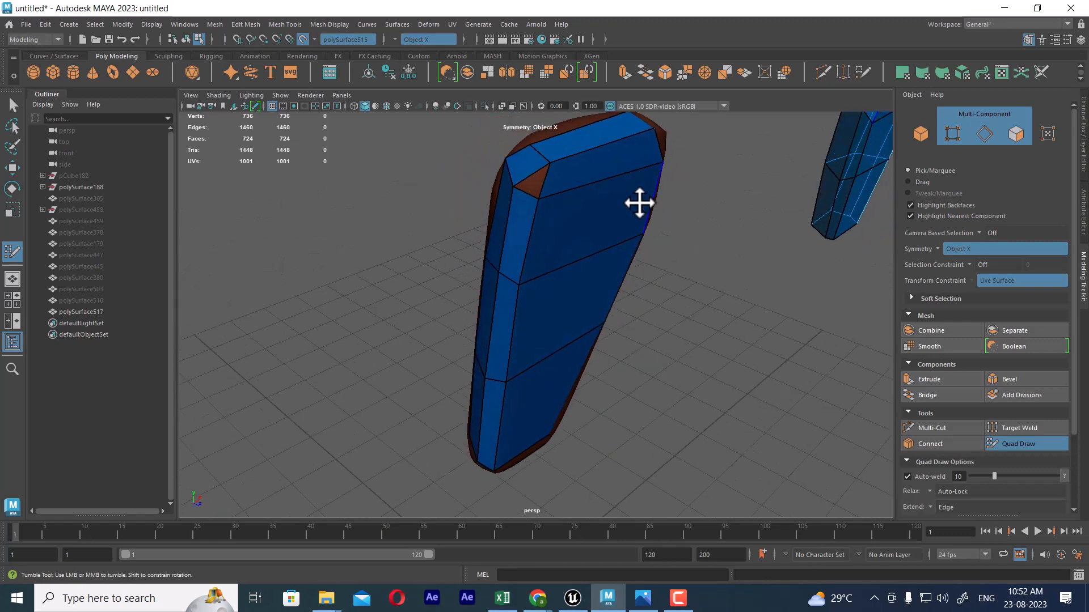
pyautogui.keyDown('shift'); pyautogui.click(537, 181); pyautogui.keyUp('shift')
pyautogui.keyDown('alt'); pyautogui.moveTo(532, 175); pyautogui.dragTo(586, 184); pyautogui.keyUp('alt')
pyautogui.keyDown('shift'); pyautogui.click(630, 189); pyautogui.keyUp('shift')
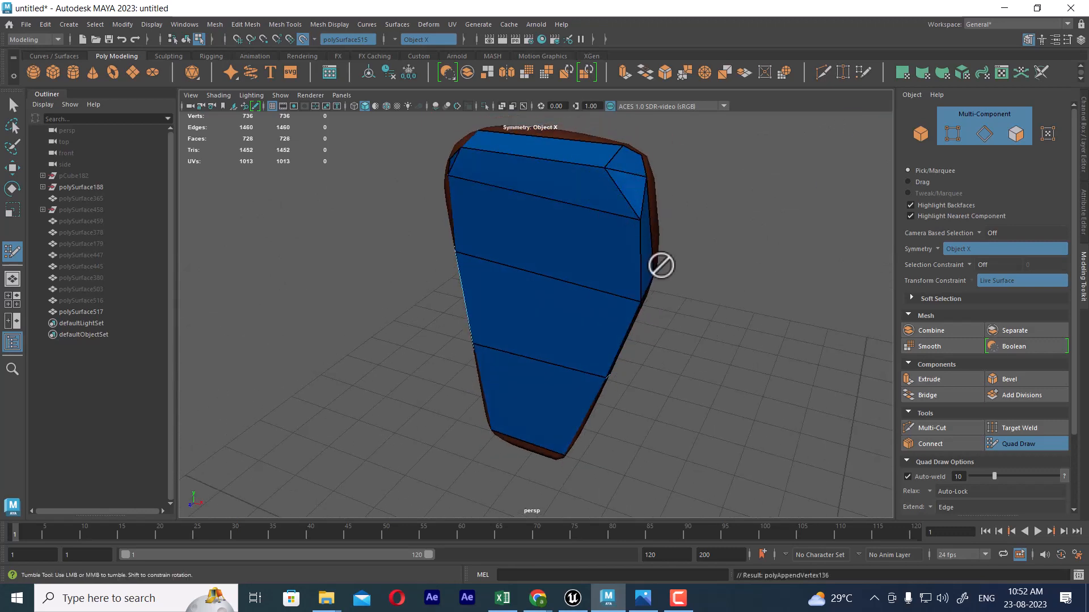
# Step: Fill a quad on the cushion's underside below the front faces and weld its free points to the side faces' lower corners
pyautogui.keyDown('alt'); pyautogui.moveTo(661, 265); pyautogui.dragTo(629, 333); pyautogui.keyUp('alt')
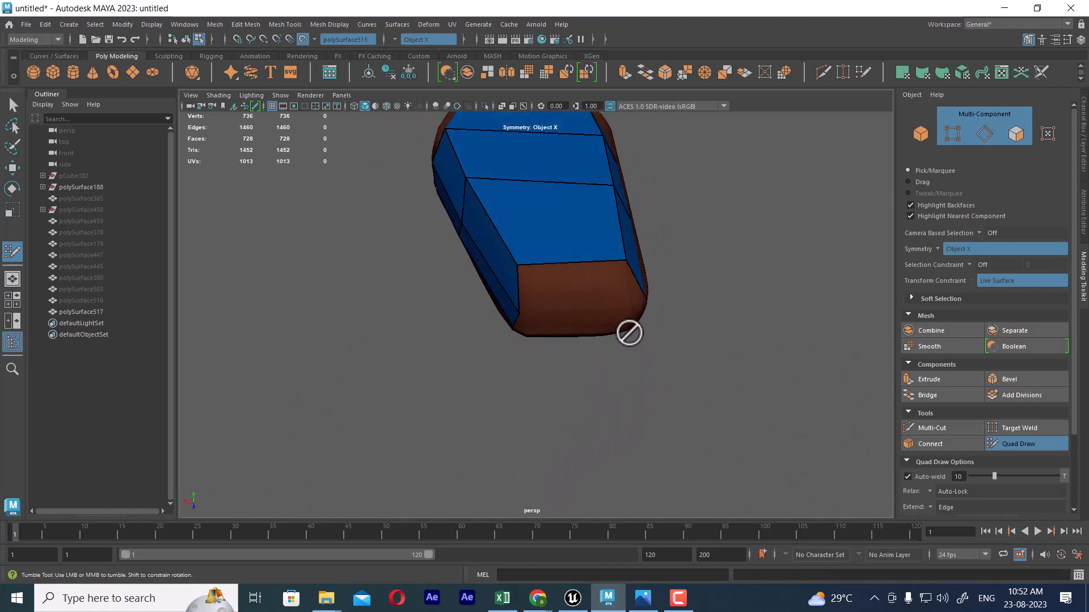
pyautogui.scroll(2, 629, 333)
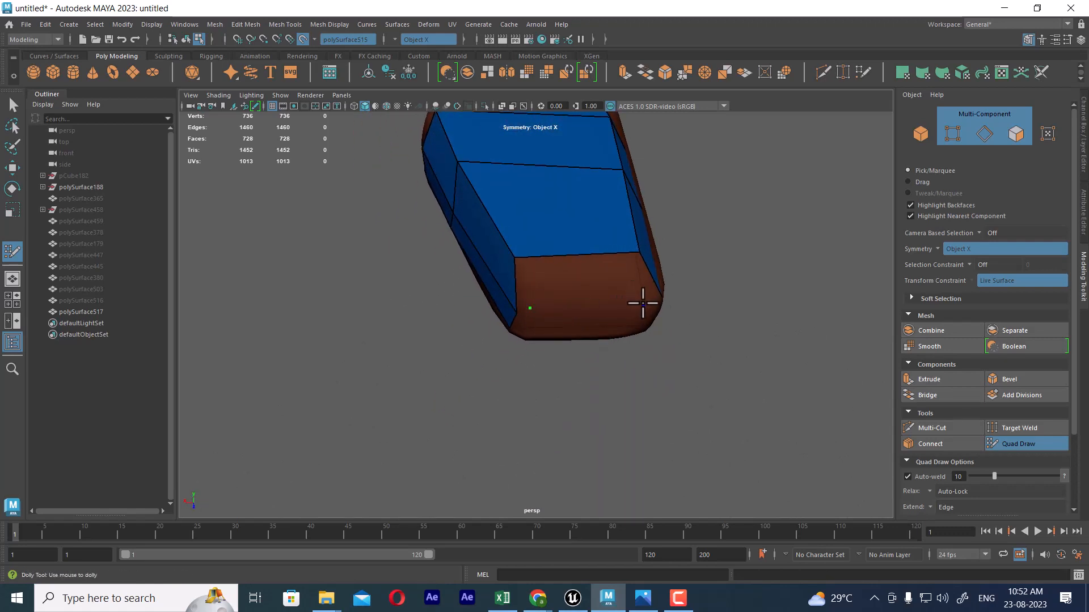
pyautogui.keyDown('shift'); pyautogui.click(578, 277); pyautogui.keyUp('shift')
pyautogui.moveTo(578, 277)
pyautogui.keyDown('alt'); pyautogui.mouseDown()
pyautogui.moveTo(602, 273)
pyautogui.moveTo(595, 235)
pyautogui.moveTo(588, 250)
pyautogui.moveTo(552, 250)
pyautogui.moveTo(563, 272)
pyautogui.mouseUp(); pyautogui.keyUp('alt')
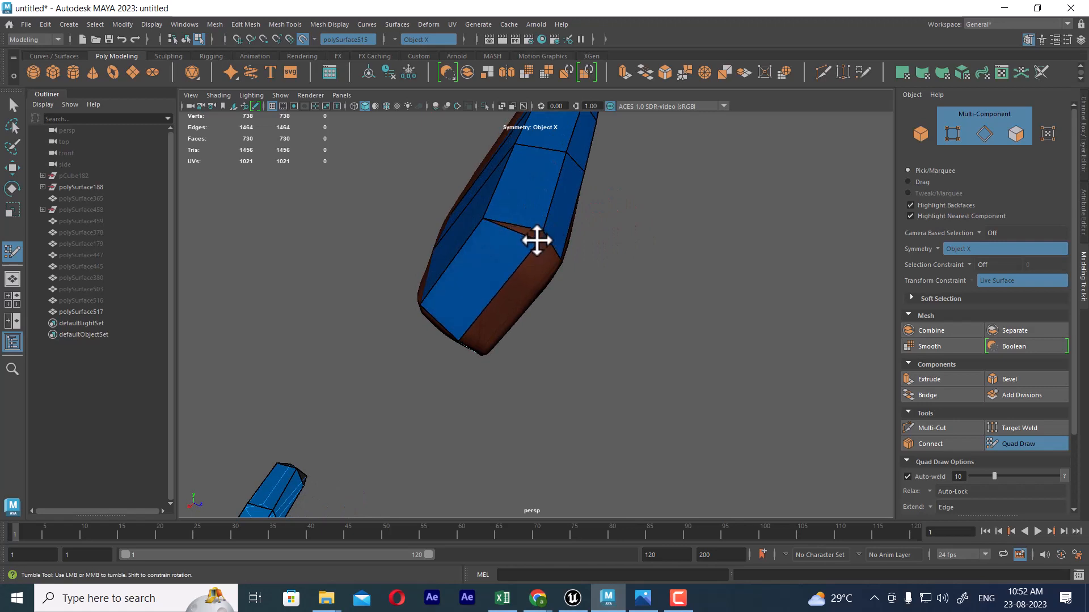
pyautogui.keyDown('alt'); pyautogui.moveTo(568, 227); pyautogui.dragTo(437, 284); pyautogui.keyUp('alt')
pyautogui.keyDown('alt'); pyautogui.moveTo(456, 332); pyautogui.dragTo(440, 350); pyautogui.keyUp('alt')
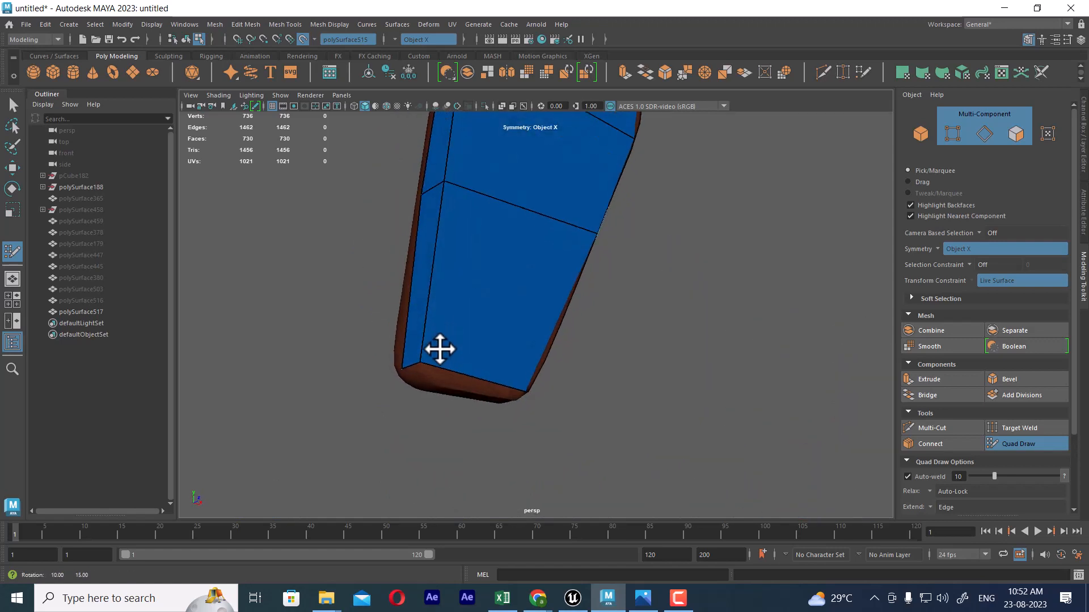
# Step: Fill the remaining underside gap between the new bottom quad and the back faces
pyautogui.keyDown('alt'); pyautogui.moveTo(476, 342); pyautogui.dragTo(546, 290, button='middle'); pyautogui.keyUp('alt')
pyautogui.keyDown('alt'); pyautogui.moveTo(546, 290); pyautogui.dragTo(539, 400); pyautogui.keyUp('alt')
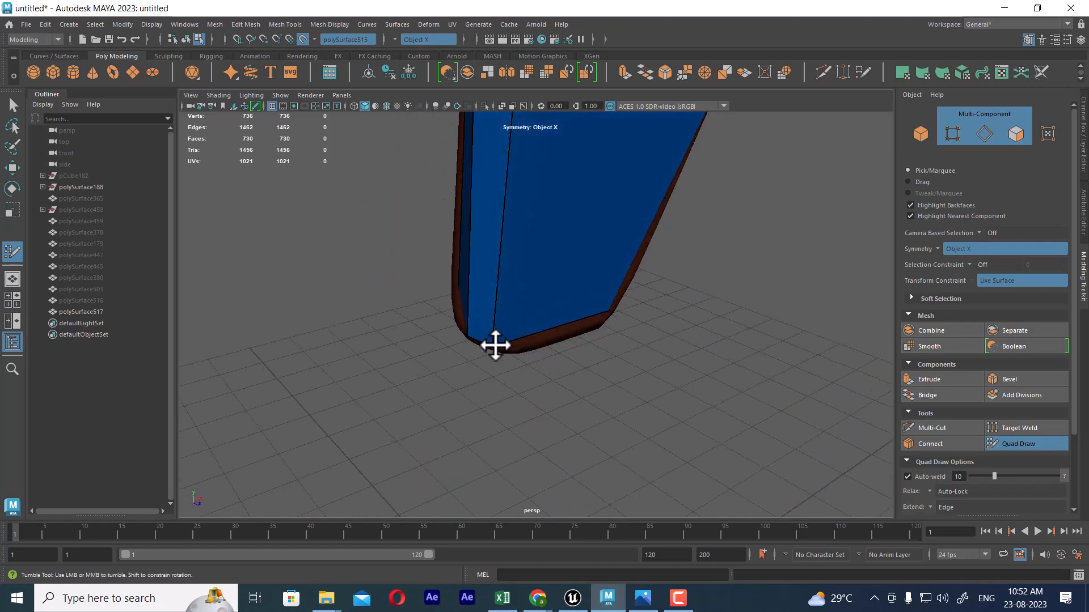
pyautogui.keyDown('alt'); pyautogui.moveTo(495, 345); pyautogui.dragTo(620, 340); pyautogui.keyUp('alt')
pyautogui.keyDown('alt'); pyautogui.moveTo(620, 335); pyautogui.dragTo(614, 361, button='right'); pyautogui.keyUp('alt')
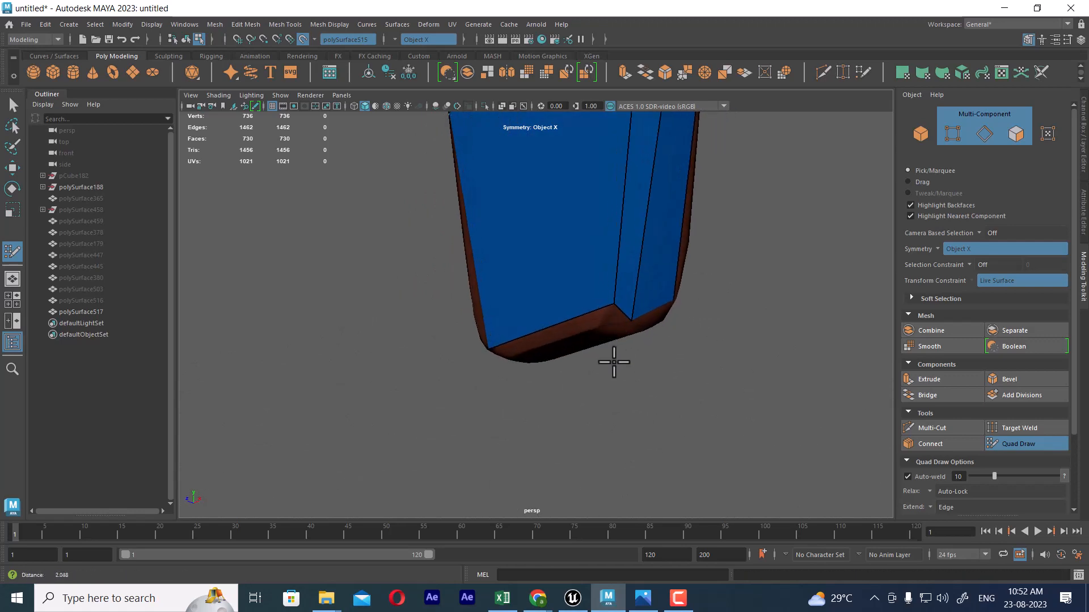
pyautogui.moveTo(613, 362)
pyautogui.keyDown('alt'); pyautogui.mouseDown()
pyautogui.moveTo(612, 303)
pyautogui.moveTo(598, 326)
pyautogui.moveTo(611, 347)
pyautogui.moveTo(495, 335)
pyautogui.moveTo(590, 284)
pyautogui.moveTo(566, 303)
pyautogui.moveTo(671, 328)
pyautogui.moveTo(695, 396)
pyautogui.moveTo(629, 187)
pyautogui.moveTo(649, 269)
pyautogui.mouseUp(); pyautogui.keyUp('alt')
pyautogui.keyDown('shift'); pyautogui.click(526, 316); pyautogui.keyUp('shift')
# Step: Insert a horizontal edge loop around the cushion mesh near its lower end
pyautogui.keyDown('alt'); pyautogui.moveTo(649, 269); pyautogui.dragTo(696, 341, button='middle'); pyautogui.keyUp('alt')
pyautogui.keyDown('alt'); pyautogui.moveTo(697, 342); pyautogui.dragTo(664, 307); pyautogui.keyUp('alt')
pyautogui.keyDown('alt'); pyautogui.moveTo(608, 214); pyautogui.dragTo(618, 215, button='right'); pyautogui.keyUp('alt')
pyautogui.keyDown('alt'); pyautogui.moveTo(618, 215); pyautogui.dragTo(642, 230); pyautogui.keyUp('alt')
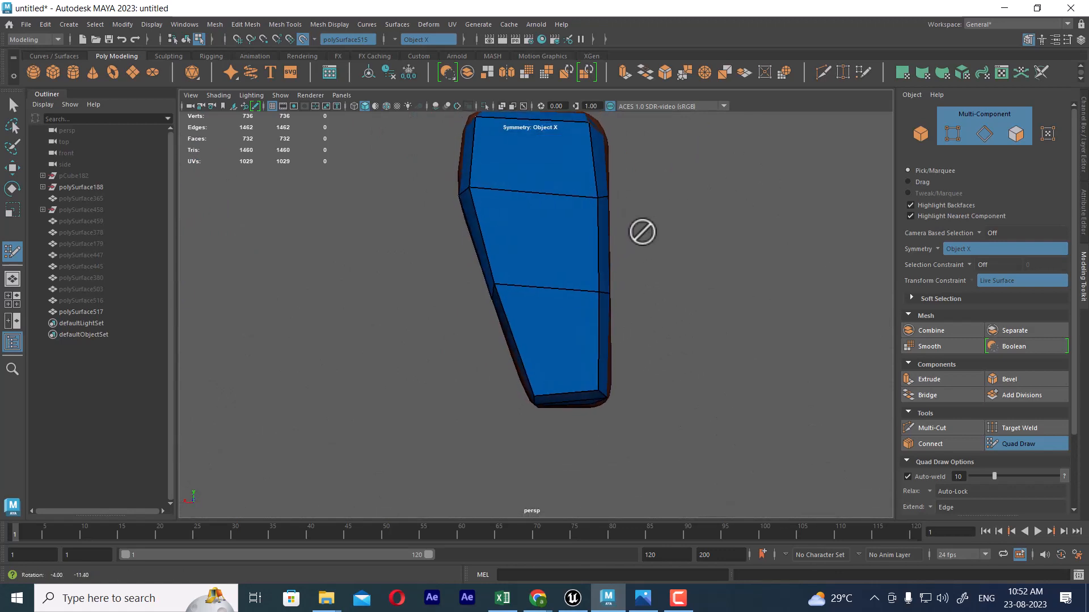
pyautogui.keyDown('ctrl'); pyautogui.click(596, 357); pyautogui.keyUp('ctrl')
pyautogui.keyDown('alt'); pyautogui.moveTo(692, 397); pyautogui.dragTo(646, 408); pyautogui.keyUp('alt')
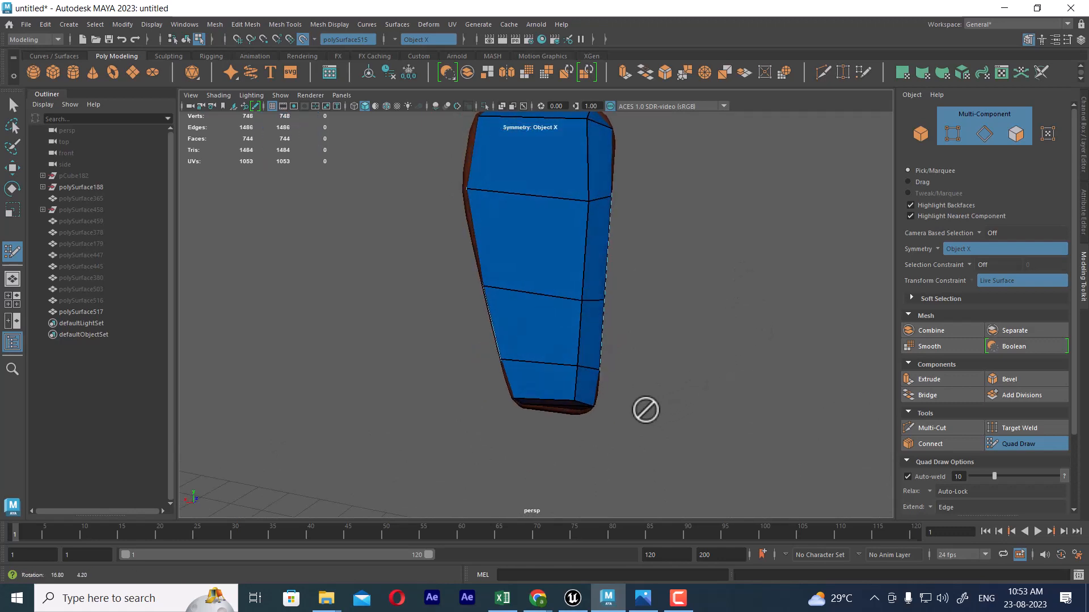
# Step: Insert a lengthwise edge loop running around the cushion's narrow sides, top and bottom
pyautogui.keyDown('alt'); pyautogui.moveTo(647, 409); pyautogui.dragTo(702, 457, button='middle'); pyautogui.keyUp('alt')
pyautogui.keyDown('alt'); pyautogui.moveTo(702, 457); pyautogui.dragTo(606, 219); pyautogui.keyUp('alt')
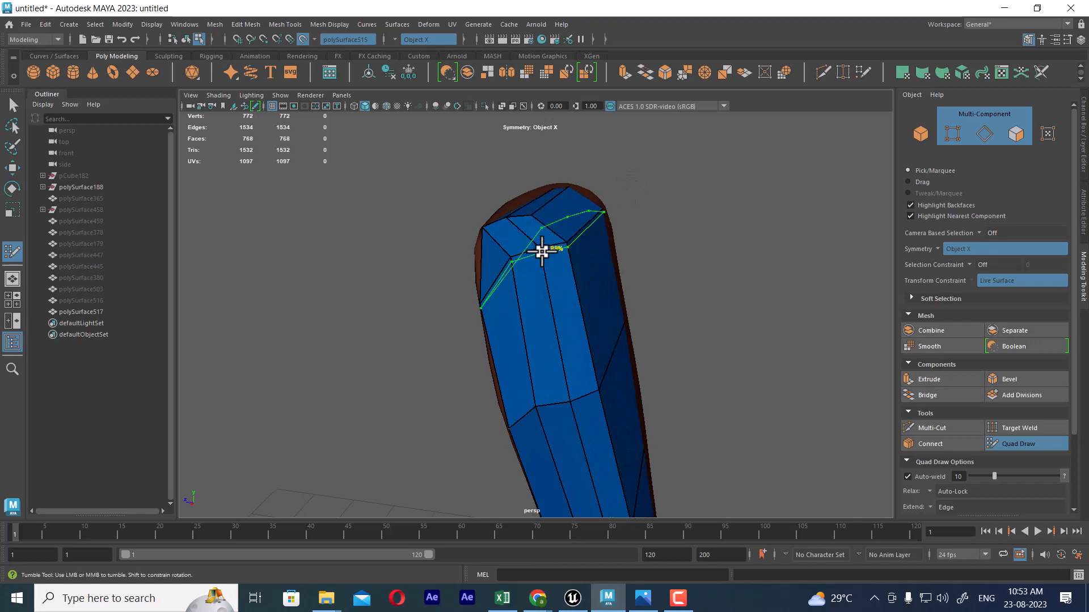
pyautogui.keyDown('alt'); pyautogui.moveTo(542, 252); pyautogui.dragTo(630, 236); pyautogui.keyUp('alt')
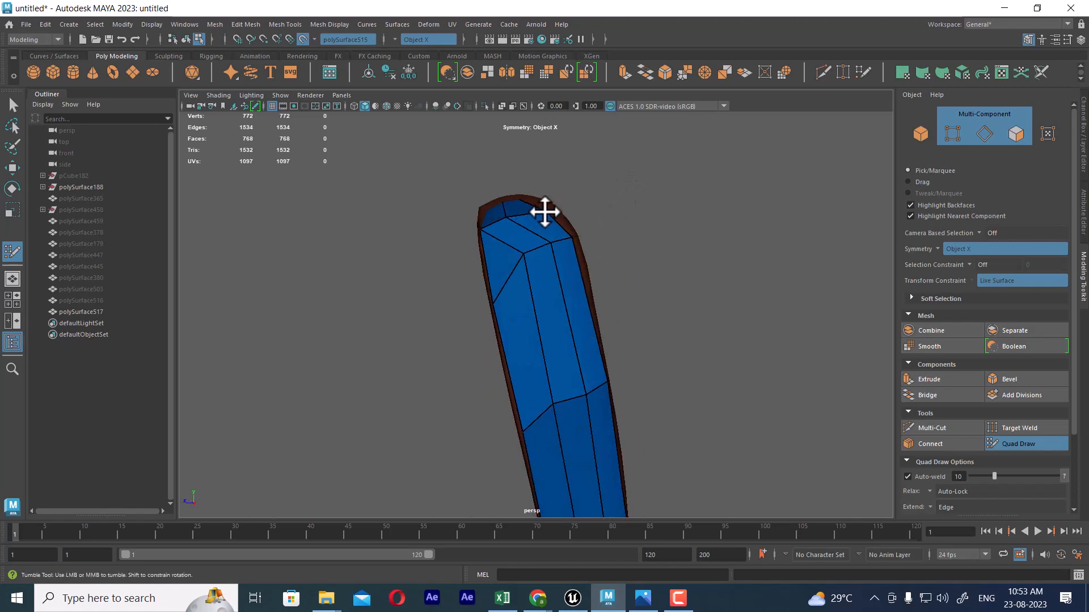
pyautogui.keyDown('alt'); pyautogui.moveTo(553, 212); pyautogui.dragTo(374, 221); pyautogui.keyUp('alt')
pyautogui.keyDown('alt'); pyautogui.moveTo(374, 221); pyautogui.dragTo(420, 259, button='middle'); pyautogui.keyUp('alt')
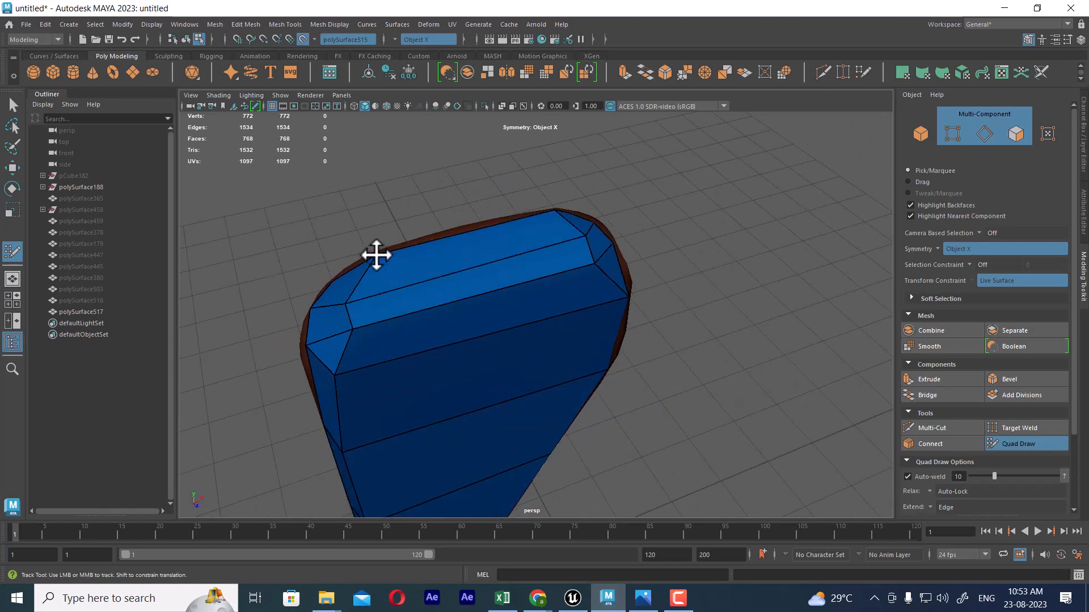
# Step: Insert a vertical edge loop down the middle of the cushion's front and back faces
pyautogui.keyDown('alt'); pyautogui.moveTo(357, 307); pyautogui.dragTo(638, 234); pyautogui.keyUp('alt')
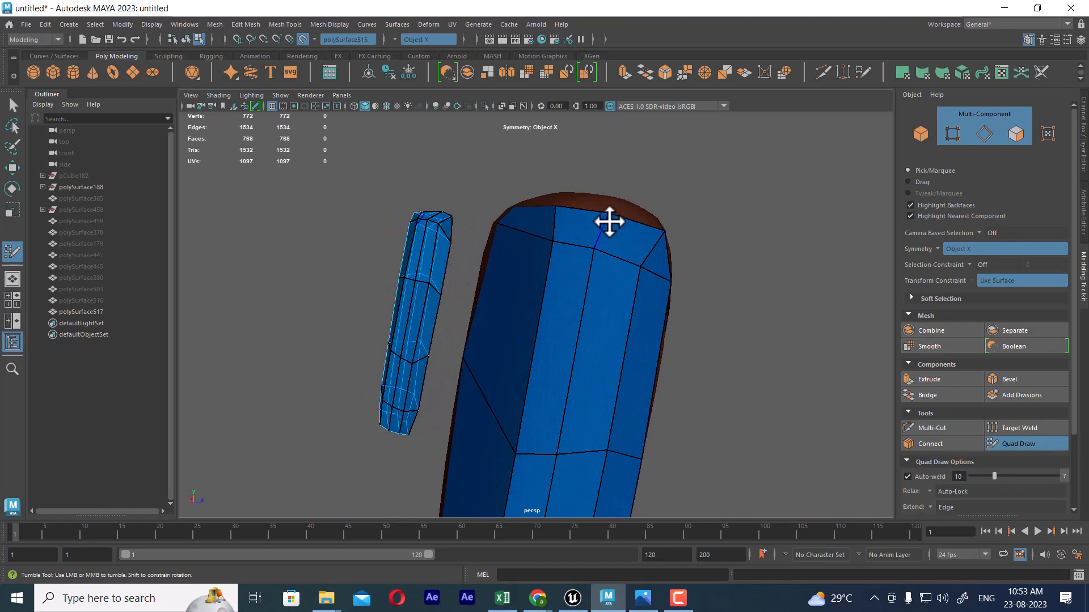
pyautogui.moveTo(614, 197)
pyautogui.keyDown('alt'); pyautogui.mouseDown()
pyautogui.moveTo(632, 227)
pyautogui.moveTo(700, 214)
pyautogui.moveTo(672, 228)
pyautogui.moveTo(649, 309)
pyautogui.mouseUp(); pyautogui.keyUp('alt')
pyautogui.keyDown('ctrl'); pyautogui.click(615, 230); pyautogui.keyUp('ctrl')
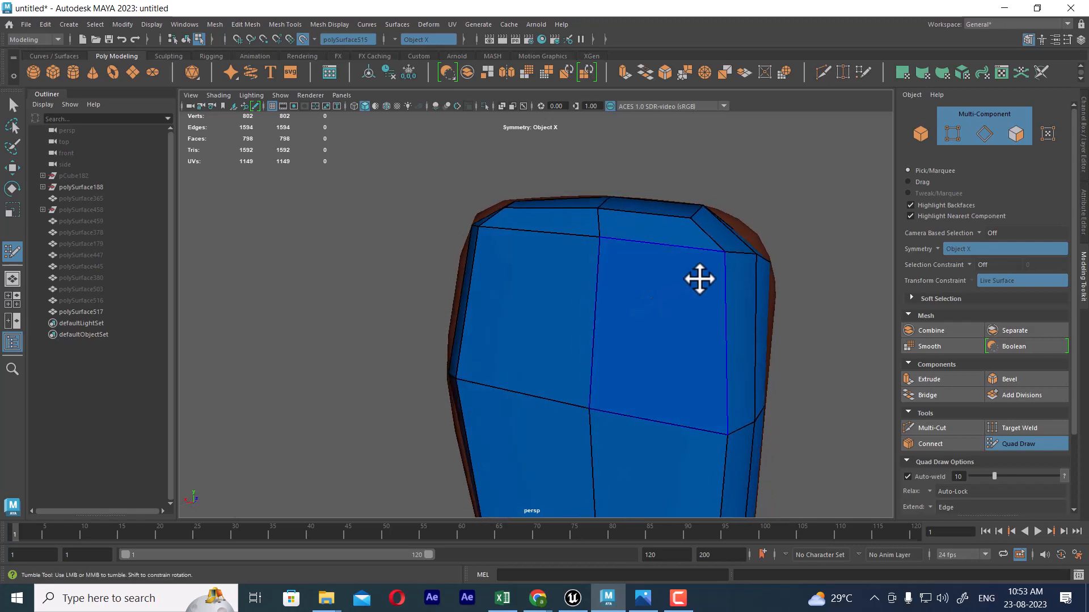
pyautogui.moveTo(697, 280)
pyautogui.keyDown('alt'); pyautogui.mouseDown()
pyautogui.moveTo(656, 228)
pyautogui.moveTo(634, 253)
pyautogui.moveTo(745, 253)
pyautogui.moveTo(747, 231)
pyautogui.moveTo(736, 275)
pyautogui.mouseUp(); pyautogui.keyUp('alt')
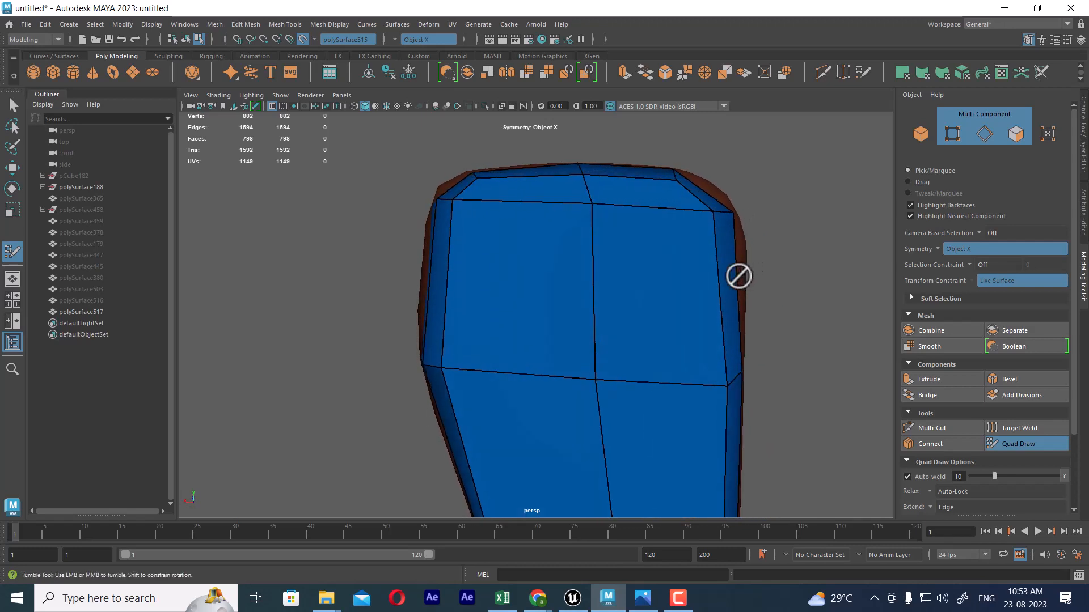
# Step: Insert a horizontal edge loop around the cushion just below its upper edge
pyautogui.keyDown('ctrl'); pyautogui.click(718, 250); pyautogui.keyUp('ctrl')
pyautogui.moveTo(803, 349)
pyautogui.keyDown('alt'); pyautogui.mouseDown()
pyautogui.moveTo(805, 331)
pyautogui.moveTo(719, 311)
pyautogui.moveTo(712, 340)
pyautogui.moveTo(675, 246)
pyautogui.mouseUp(); pyautogui.keyUp('alt')
pyautogui.keyDown('alt'); pyautogui.moveTo(675, 245); pyautogui.dragTo(685, 344, button='middle'); pyautogui.keyUp('alt')
pyautogui.keyDown('alt'); pyautogui.moveTo(685, 344); pyautogui.dragTo(690, 304); pyautogui.keyUp('alt')
pyautogui.keyDown('alt'); pyautogui.moveTo(690, 304); pyautogui.dragTo(668, 230, button='right'); pyautogui.keyUp('alt')
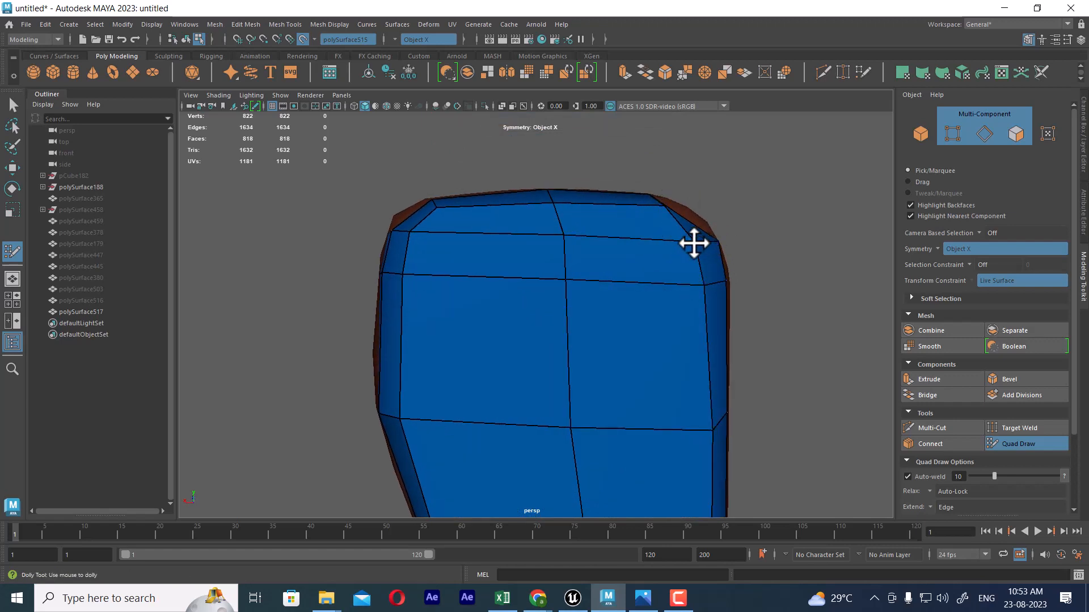
# Step: Move the mesh's upper corner vertex outward to follow the cushion's rounded outline
pyautogui.moveTo(705, 242)
pyautogui.keyDown('alt'); pyautogui.mouseDown()
pyautogui.moveTo(654, 267)
pyautogui.moveTo(683, 242)
pyautogui.moveTo(673, 178)
pyautogui.moveTo(654, 236)
pyautogui.moveTo(515, 233)
pyautogui.moveTo(379, 276)
pyautogui.mouseUp(); pyautogui.keyUp('alt')
pyautogui.moveTo(394, 232); pyautogui.dragTo(363, 227)
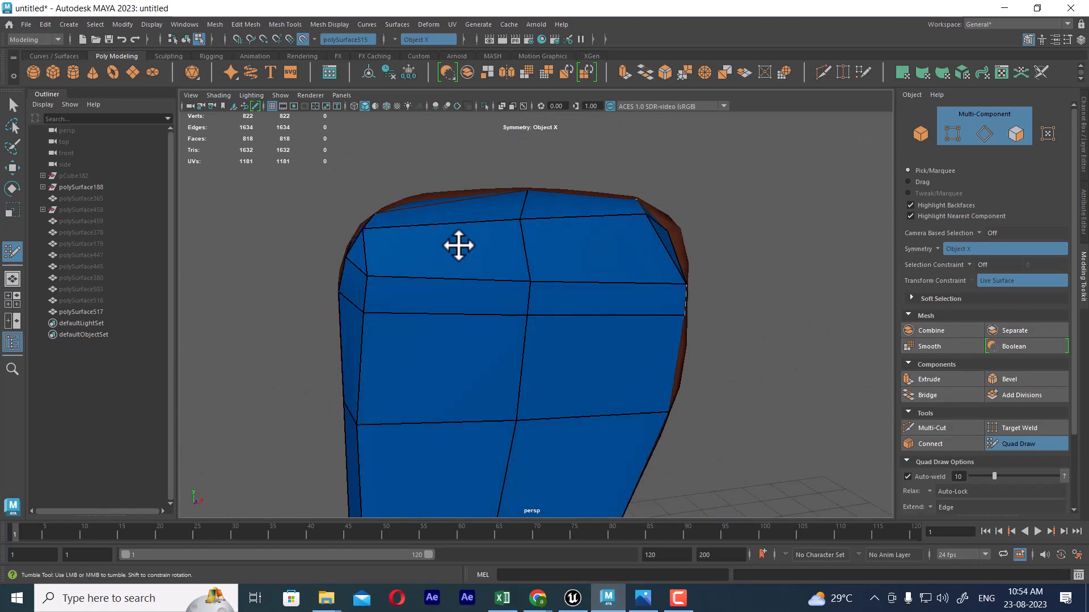
pyautogui.keyDown('alt'); pyautogui.moveTo(458, 244); pyautogui.dragTo(522, 221); pyautogui.keyUp('alt')
pyautogui.keyDown('alt'); pyautogui.moveTo(522, 221); pyautogui.dragTo(591, 243, button='middle'); pyautogui.keyUp('alt')
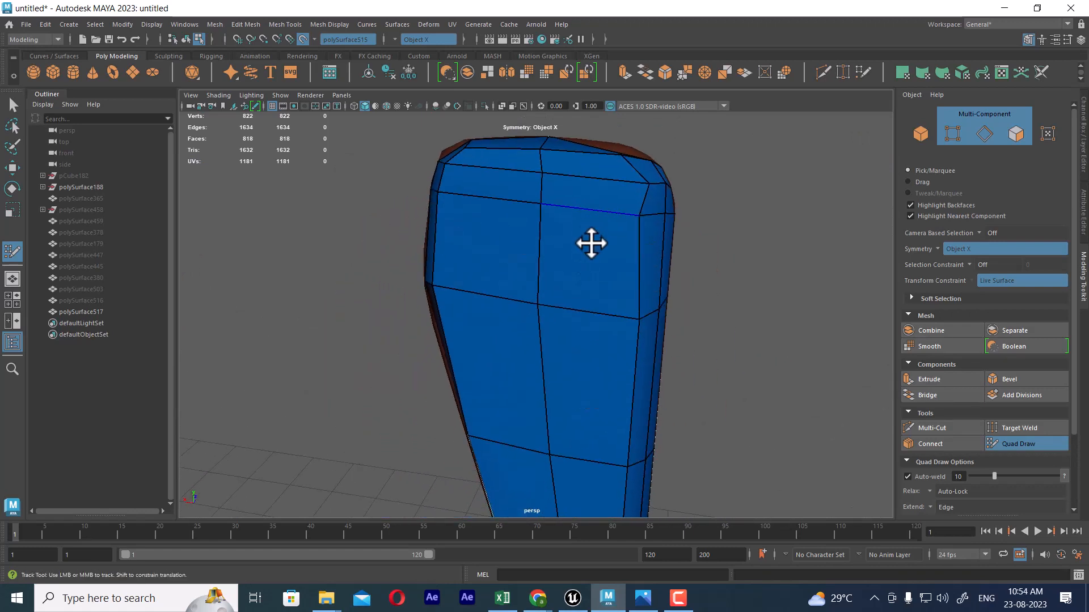
# Step: Insert vertical edge loops on both sides of the cushion's middle line and a horizontal edge loop near its lower end
pyautogui.moveTo(591, 243)
pyautogui.keyDown('alt'); pyautogui.mouseDown()
pyautogui.moveTo(617, 255)
pyautogui.moveTo(600, 284)
pyautogui.moveTo(593, 260)
pyautogui.moveTo(601, 281)
pyautogui.moveTo(576, 336)
pyautogui.moveTo(548, 287)
pyautogui.mouseUp(); pyautogui.keyUp('alt')
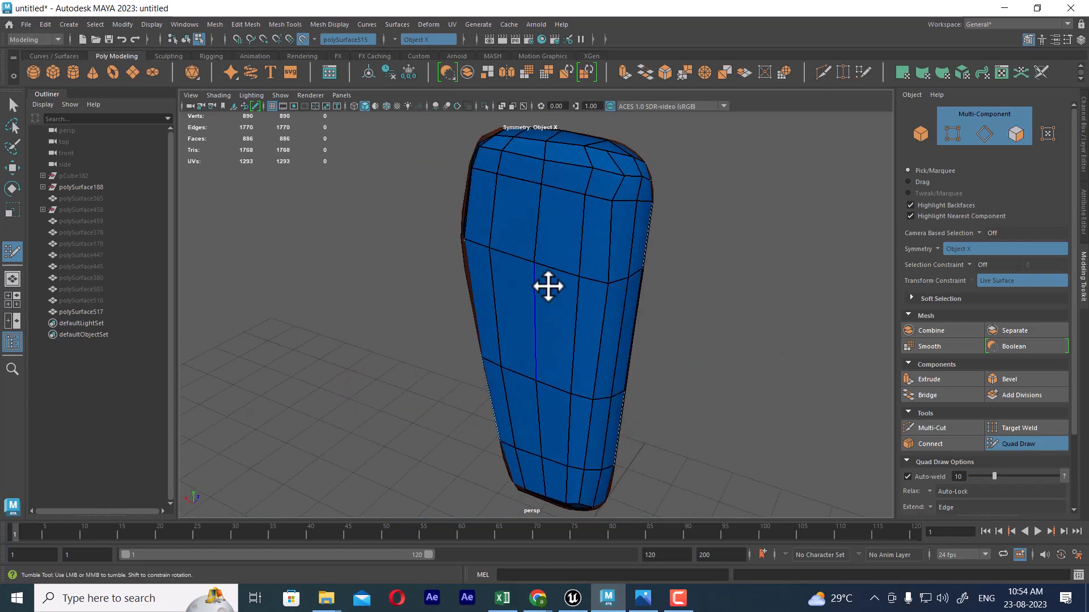
pyautogui.moveTo(634, 230)
pyautogui.keyDown('alt'); pyautogui.mouseDown()
pyautogui.moveTo(685, 245)
pyautogui.moveTo(627, 204)
pyautogui.moveTo(616, 256)
pyautogui.moveTo(707, 382)
pyautogui.moveTo(746, 347)
pyautogui.moveTo(833, 332)
pyautogui.moveTo(723, 396)
pyautogui.moveTo(545, 399)
pyautogui.moveTo(630, 366)
pyautogui.moveTo(455, 386)
pyautogui.moveTo(631, 325)
pyautogui.moveTo(634, 386)
pyautogui.moveTo(627, 326)
pyautogui.moveTo(634, 373)
pyautogui.mouseUp(); pyautogui.keyUp('alt')
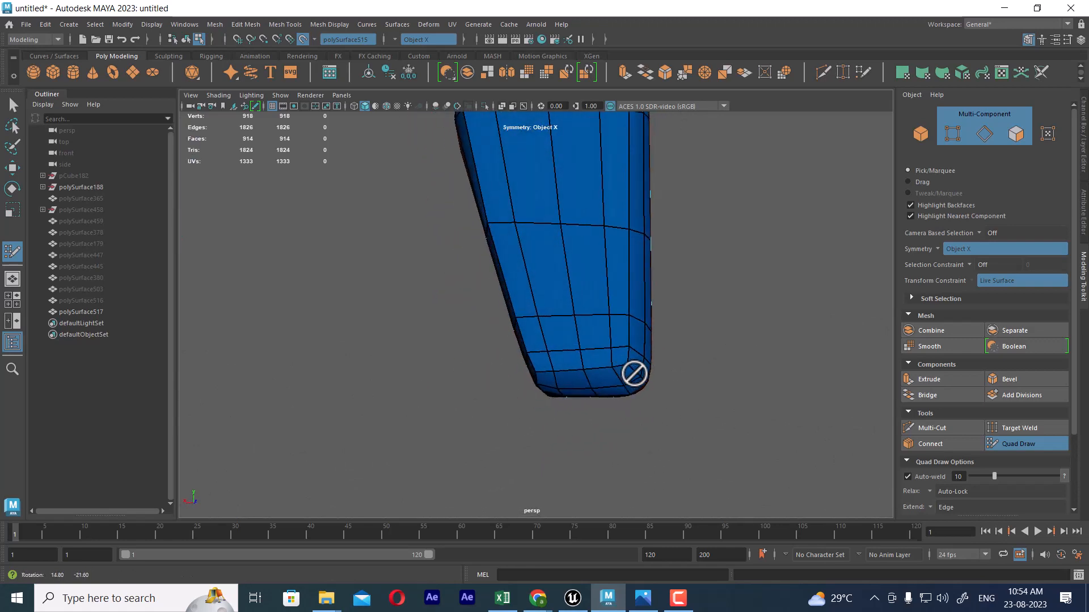
# Step: Insert a horizontal edge loop across the upper section of the cushion, between its widest row and the row above
pyautogui.keyDown('alt'); pyautogui.moveTo(634, 374); pyautogui.dragTo(627, 359, button='right'); pyautogui.keyUp('alt')
pyautogui.keyDown('alt'); pyautogui.moveTo(627, 360); pyautogui.dragTo(645, 400); pyautogui.keyUp('alt')
pyautogui.moveTo(645, 401)
pyautogui.keyDown('alt'); pyautogui.mouseDown(button='right')
pyautogui.moveTo(629, 304)
pyautogui.moveTo(625, 366)
pyautogui.moveTo(656, 232)
pyautogui.mouseUp(button='right'); pyautogui.keyUp('alt')
pyautogui.keyDown('alt'); pyautogui.moveTo(639, 324); pyautogui.dragTo(623, 436); pyautogui.keyUp('alt')
pyautogui.moveTo(654, 373)
pyautogui.keyDown('alt'); pyautogui.mouseDown(button='right')
pyautogui.moveTo(622, 301)
pyautogui.moveTo(620, 372)
pyautogui.moveTo(612, 355)
pyautogui.moveTo(605, 370)
pyautogui.mouseUp(button='right'); pyautogui.keyUp('alt')
pyautogui.keyDown('ctrl'); pyautogui.keyDown('shift'); pyautogui.click(605, 370); pyautogui.keyUp('shift'); pyautogui.keyUp('ctrl')
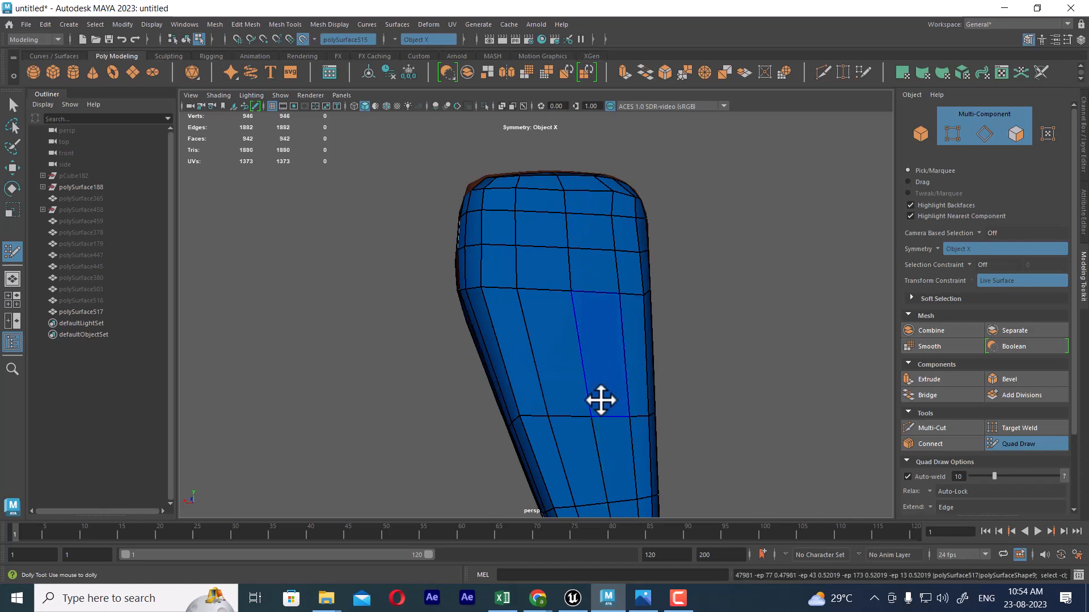
# Step: Examine the cushion's edge loops on the front face from the rounded upper corners down to the lower end
pyautogui.moveTo(600, 399)
pyautogui.keyDown('alt'); pyautogui.mouseDown()
pyautogui.moveTo(601, 284)
pyautogui.moveTo(626, 282)
pyautogui.mouseUp(); pyautogui.keyUp('alt')
pyautogui.keyDown('alt'); pyautogui.moveTo(626, 282); pyautogui.dragTo(628, 357, button='middle'); pyautogui.keyUp('alt')
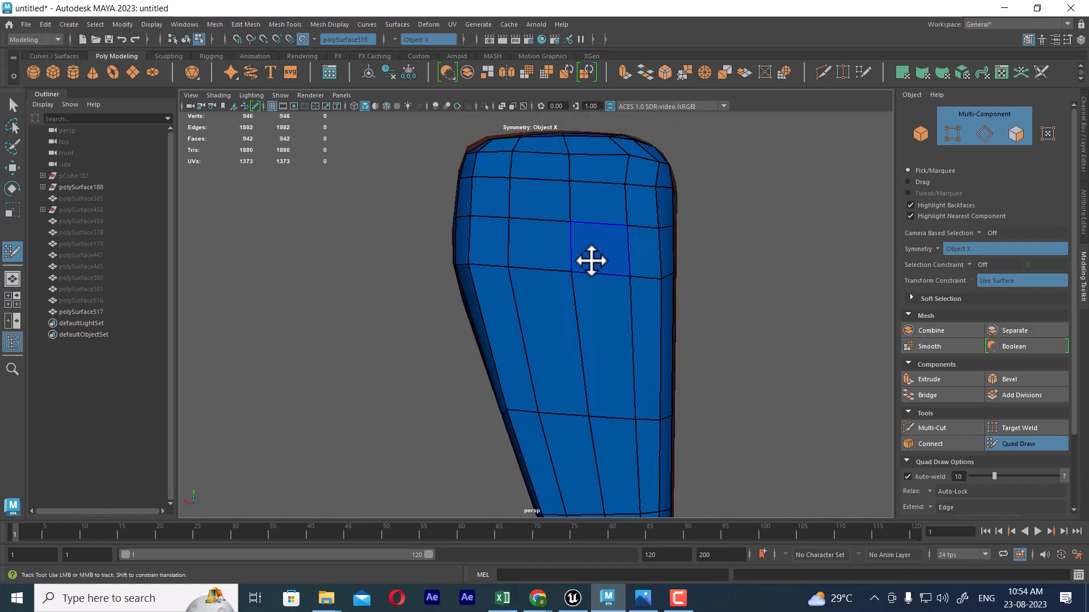
pyautogui.keyDown('alt'); pyautogui.moveTo(582, 216); pyautogui.dragTo(586, 243, button='middle'); pyautogui.keyUp('alt')
pyautogui.keyDown('alt'); pyautogui.moveTo(586, 243); pyautogui.dragTo(609, 267, button='right'); pyautogui.keyUp('alt')
pyautogui.keyDown('alt'); pyautogui.moveTo(630, 317); pyautogui.dragTo(622, 217, button='middle'); pyautogui.keyUp('alt')
pyautogui.keyDown('alt'); pyautogui.moveTo(657, 323); pyautogui.dragTo(624, 280, button='right'); pyautogui.keyUp('alt')
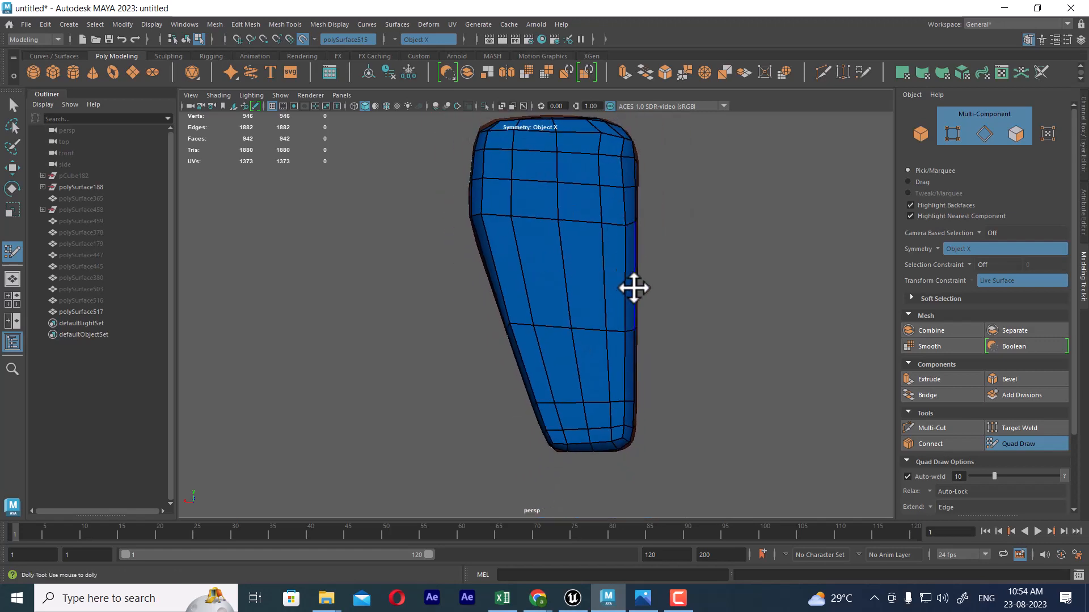
pyautogui.keyDown('alt'); pyautogui.moveTo(635, 223); pyautogui.dragTo(651, 162, button='right'); pyautogui.keyUp('alt')
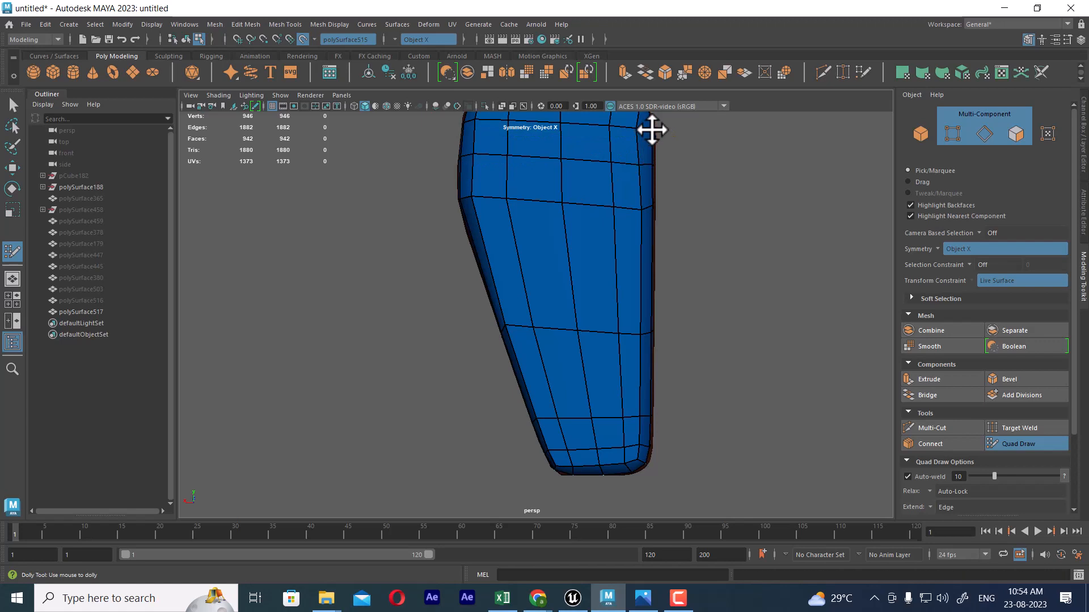
pyautogui.keyDown('alt'); pyautogui.moveTo(672, 195); pyautogui.dragTo(583, 214, button='right'); pyautogui.keyUp('alt')
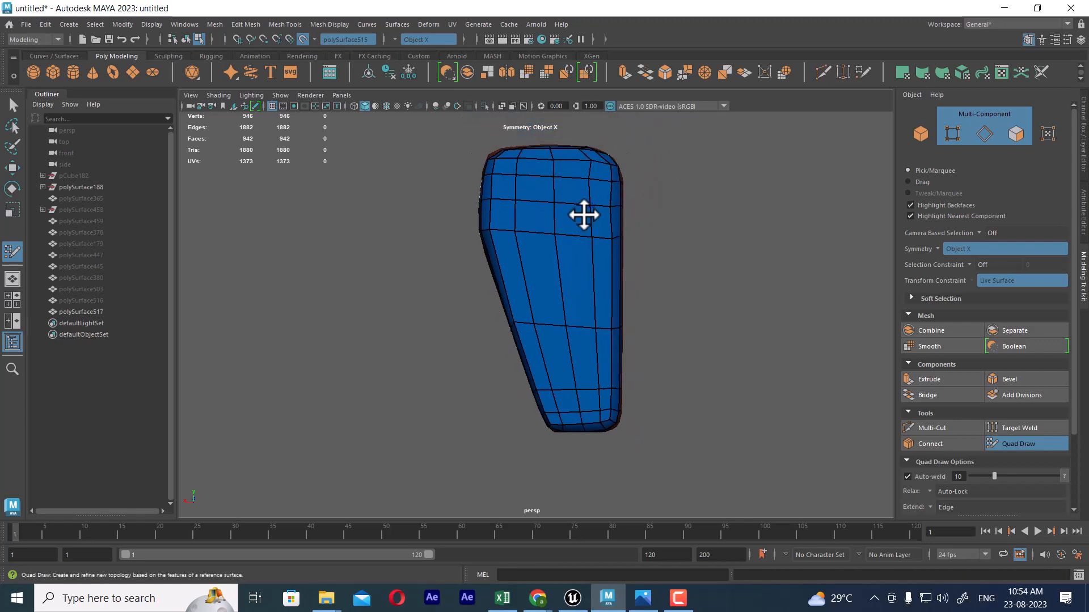
# Step: Exit Quad Draw, select the retopologized cushion mesh polySurface517 as an object and hide all unselected items
pyautogui.keyDown('alt'); pyautogui.moveTo(584, 214); pyautogui.dragTo(627, 250); pyautogui.keyUp('alt')
pyautogui.press('w')
pyautogui.keyDown('alt'); pyautogui.moveTo(638, 308); pyautogui.dragTo(567, 263); pyautogui.keyUp('alt')
pyautogui.keyDown('alt'); pyautogui.moveTo(567, 263); pyautogui.dragTo(586, 179, button='right'); pyautogui.keyUp('alt')
pyautogui.moveTo(587, 180); pyautogui.dragTo(639, 163, button='right')
pyautogui.click(547, 226)
pyautogui.keyDown('alt'); pyautogui.moveTo(591, 213); pyautogui.dragTo(550, 248, button='right'); pyautogui.keyUp('alt')
pyautogui.keyDown('alt'); pyautogui.moveTo(549, 248); pyautogui.dragTo(608, 278); pyautogui.keyUp('alt')
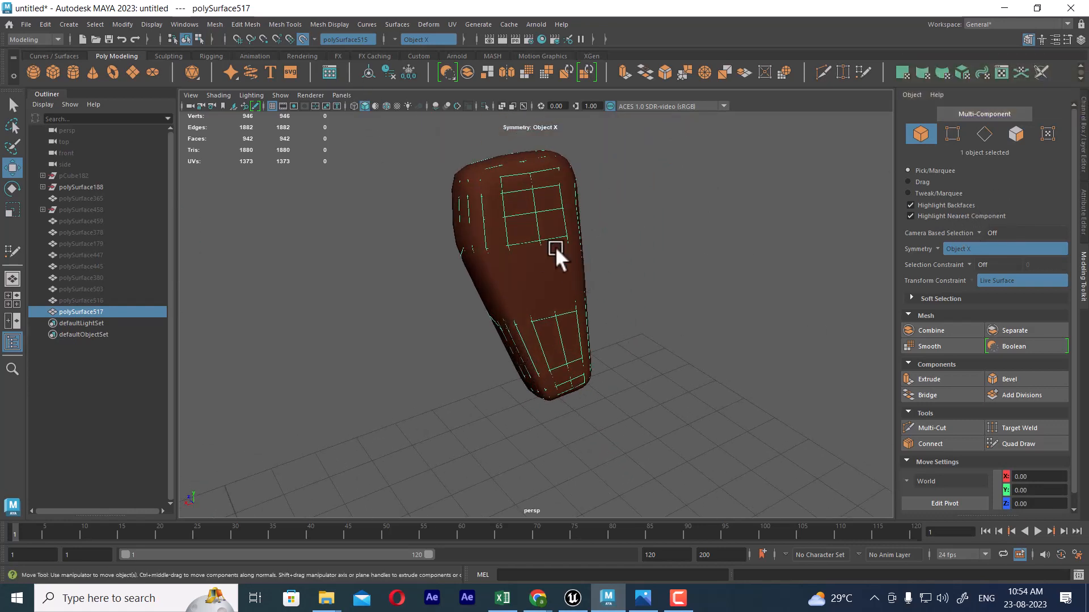
pyautogui.hotkey('alt', 'h')
pyautogui.scroll(5, 560, 242)
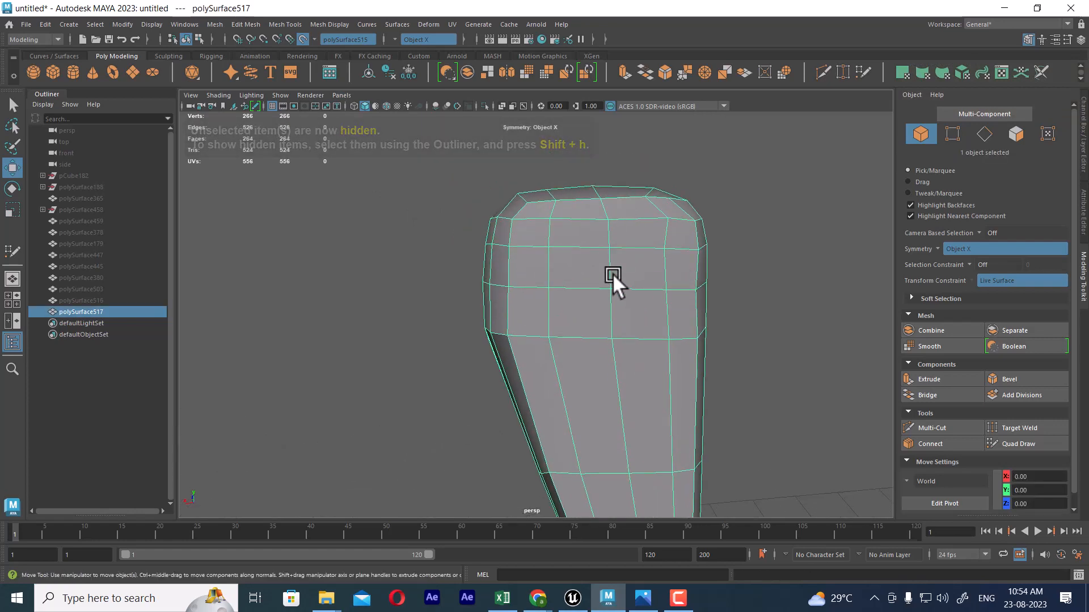
pyautogui.moveTo(612, 273)
pyautogui.keyDown('alt'); pyautogui.mouseDown()
pyautogui.moveTo(655, 314)
pyautogui.moveTo(603, 240)
pyautogui.moveTo(601, 257)
pyautogui.mouseUp(); pyautogui.keyUp('alt')
pyautogui.moveTo(601, 257); pyautogui.dragTo(576, 216, button='right')
pyautogui.click(615, 217)
pyautogui.keyDown('shift'); pyautogui.moveTo(629, 254); pyautogui.dragTo(607, 65, button='right'); pyautogui.keyUp('shift')
pyautogui.hotkey('ctrl', 'z')
pyautogui.keyDown('shift'); pyautogui.moveTo(639, 237); pyautogui.dragTo(624, 49, button='right'); pyautogui.keyUp('shift')
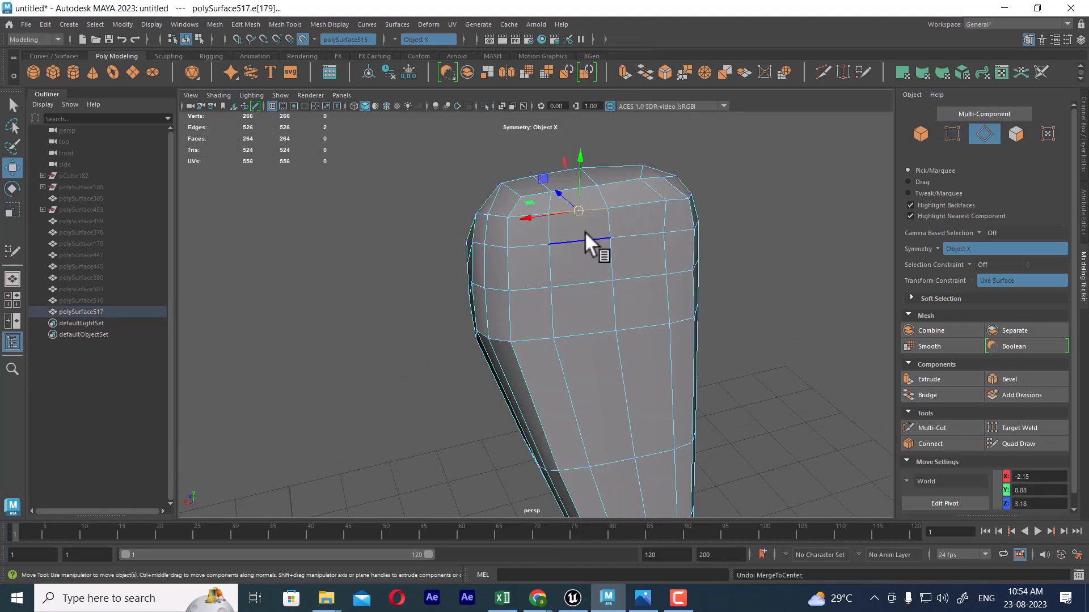
# Step: Merge the two horizontal edges flanking the middle line just below the front face's upper border to their center
pyautogui.keyDown('alt'); pyautogui.moveTo(635, 234); pyautogui.dragTo(603, 226); pyautogui.keyUp('alt')
pyautogui.keyDown('alt'); pyautogui.moveTo(603, 226); pyautogui.dragTo(721, 202, button='right'); pyautogui.keyUp('alt')
pyautogui.rightClick(720, 201)
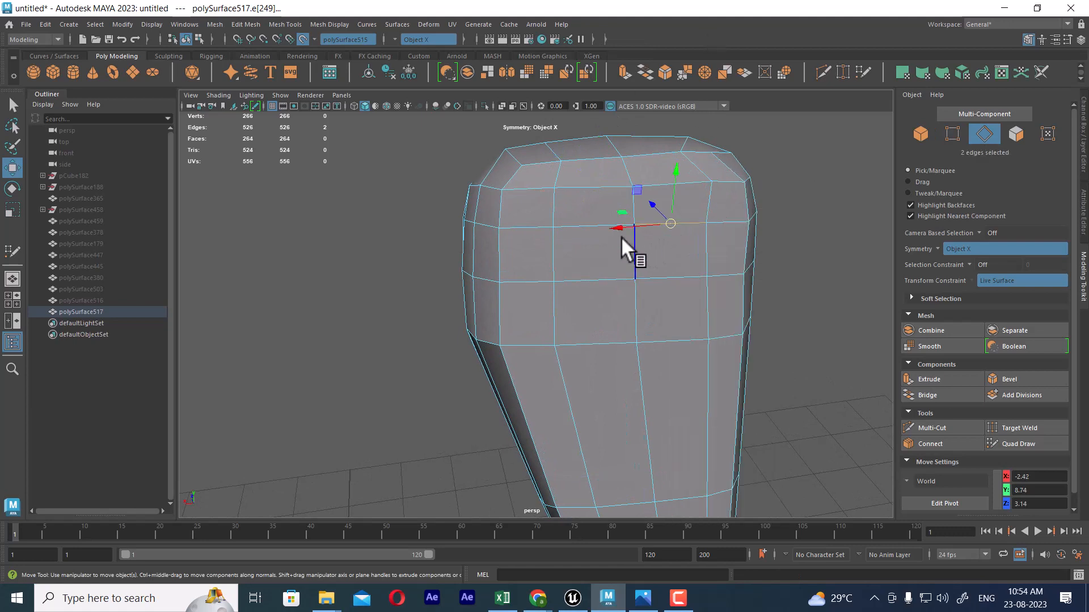
pyautogui.keyDown('shift'); pyautogui.moveTo(675, 244); pyautogui.dragTo(683, 142, button='right'); pyautogui.keyUp('shift')
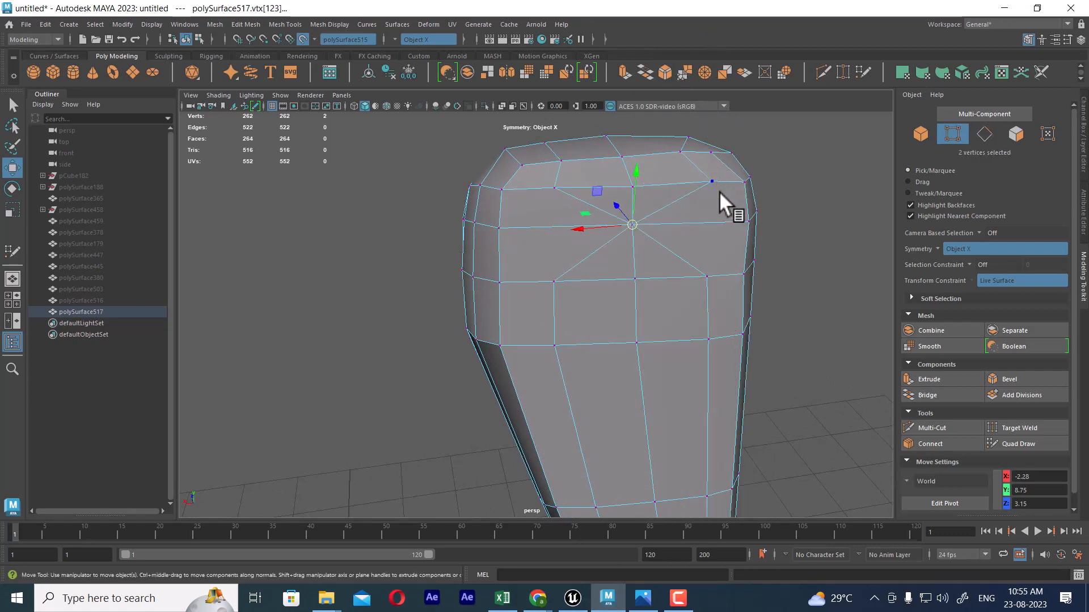
# Step: Merge the two horizontal edges flanking the middle line near the front face's lower end to their center
pyautogui.keyDown('alt'); pyautogui.moveTo(684, 290); pyautogui.dragTo(664, 91, button='middle'); pyautogui.keyUp('alt')
pyautogui.keyDown('alt'); pyautogui.moveTo(699, 374); pyautogui.dragTo(658, 288, button='middle'); pyautogui.keyUp('alt')
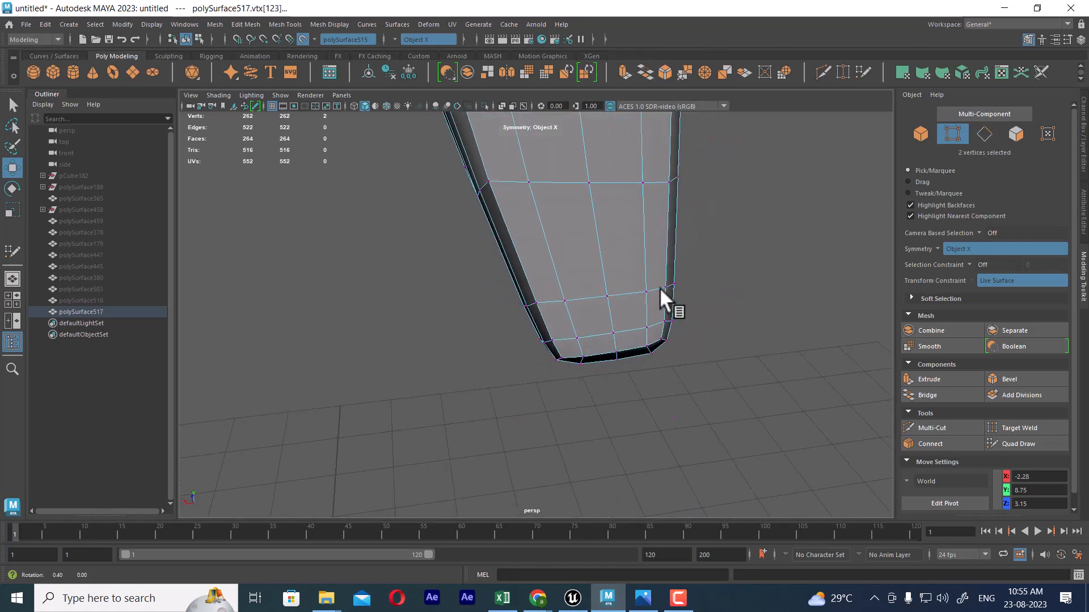
pyautogui.moveTo(663, 340)
pyautogui.keyDown('alt'); pyautogui.mouseDown()
pyautogui.moveTo(682, 305)
pyautogui.moveTo(651, 332)
pyautogui.mouseUp(); pyautogui.keyUp('alt')
pyautogui.moveTo(652, 261); pyautogui.dragTo(656, 131, button='right')
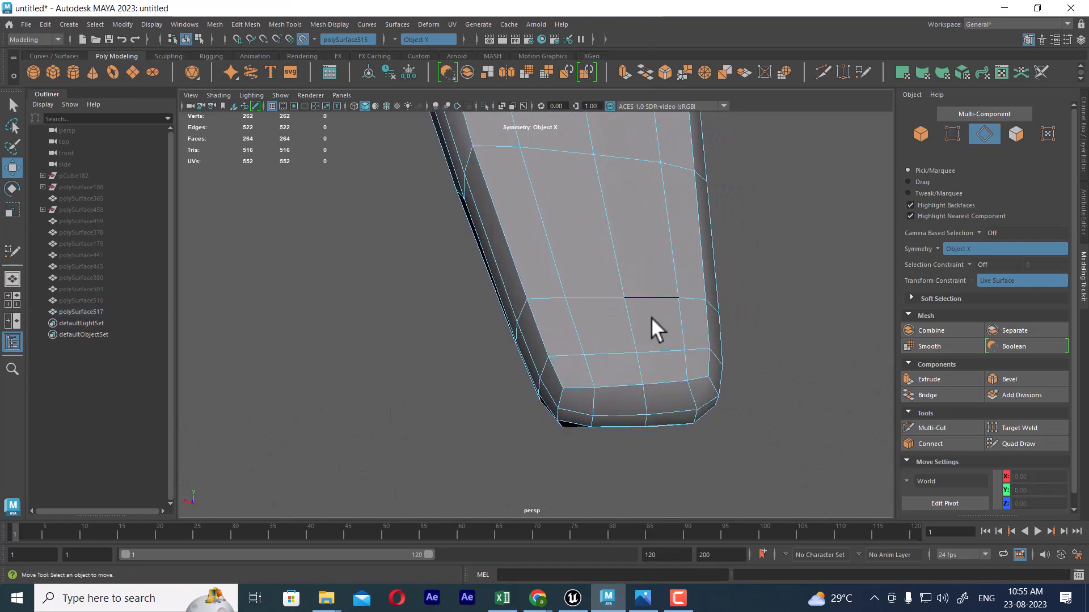
pyautogui.click(627, 351)
pyautogui.keyDown('alt'); pyautogui.moveTo(676, 342); pyautogui.dragTo(661, 260); pyautogui.keyUp('alt')
pyautogui.keyDown('shift'); pyautogui.click(590, 311); pyautogui.keyUp('shift')
pyautogui.keyDown('shift'); pyautogui.moveTo(629, 304); pyautogui.dragTo(716, 206, button='right'); pyautogui.keyUp('shift')
pyautogui.scroll(-3, 623, 252)
pyautogui.keyDown('alt'); pyautogui.moveTo(623, 252); pyautogui.dragTo(596, 130); pyautogui.keyUp('alt')
pyautogui.keyDown('alt'); pyautogui.moveTo(597, 131); pyautogui.dragTo(595, 304, button='middle'); pyautogui.keyUp('alt')
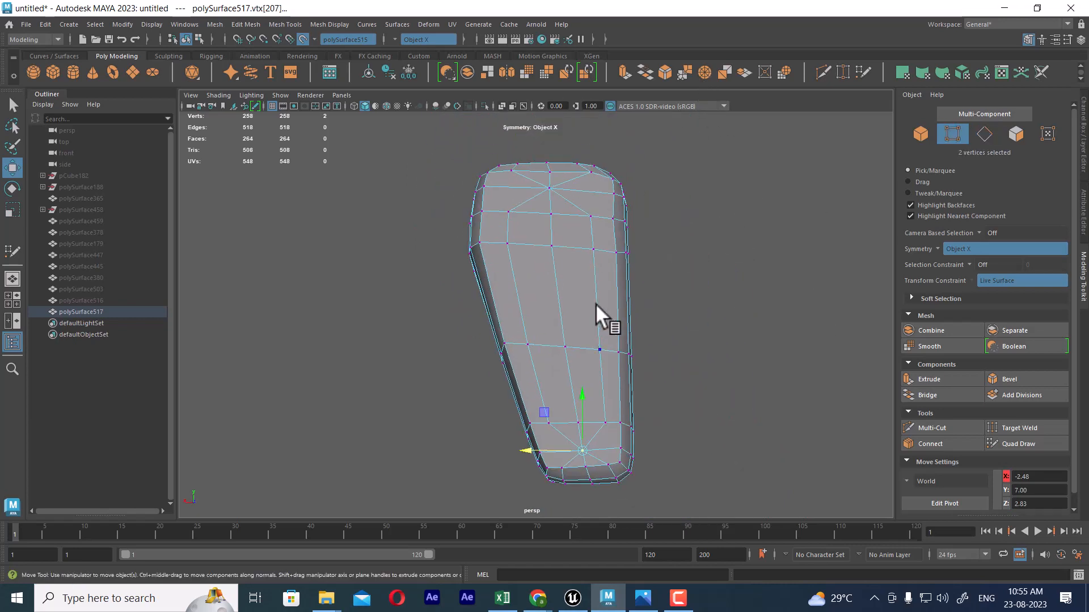
pyautogui.moveTo(596, 304); pyautogui.dragTo(686, 359, button='right')
pyautogui.click(572, 248)
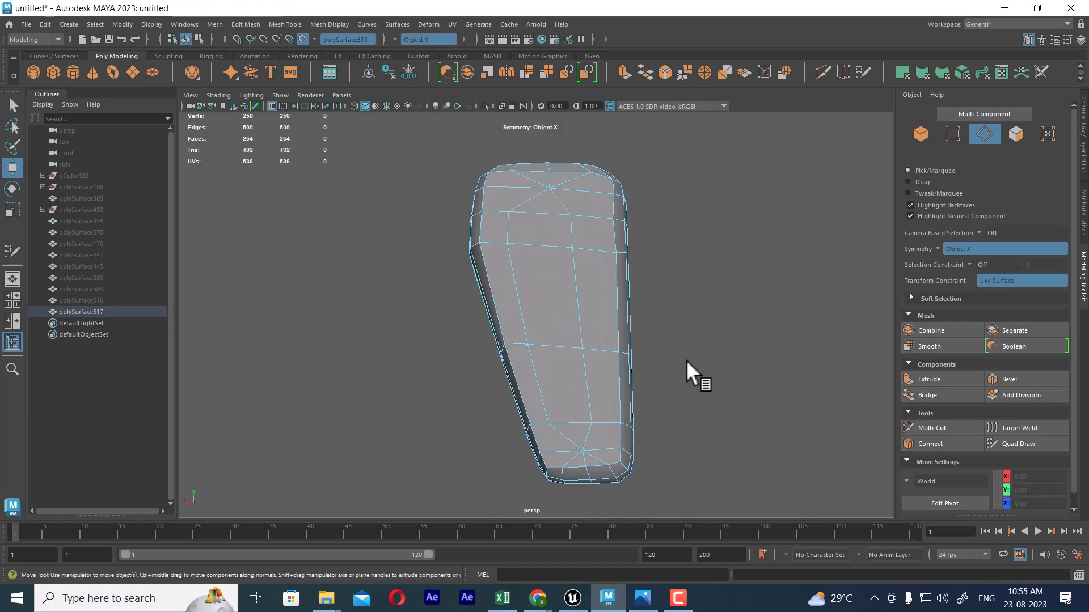
pyautogui.click(548, 248)
pyautogui.keyDown('ctrl'); pyautogui.moveTo(626, 239); pyautogui.dragTo(417, 108, button='right'); pyautogui.keyUp('ctrl')
pyautogui.hotkey('ctrl', 'z')
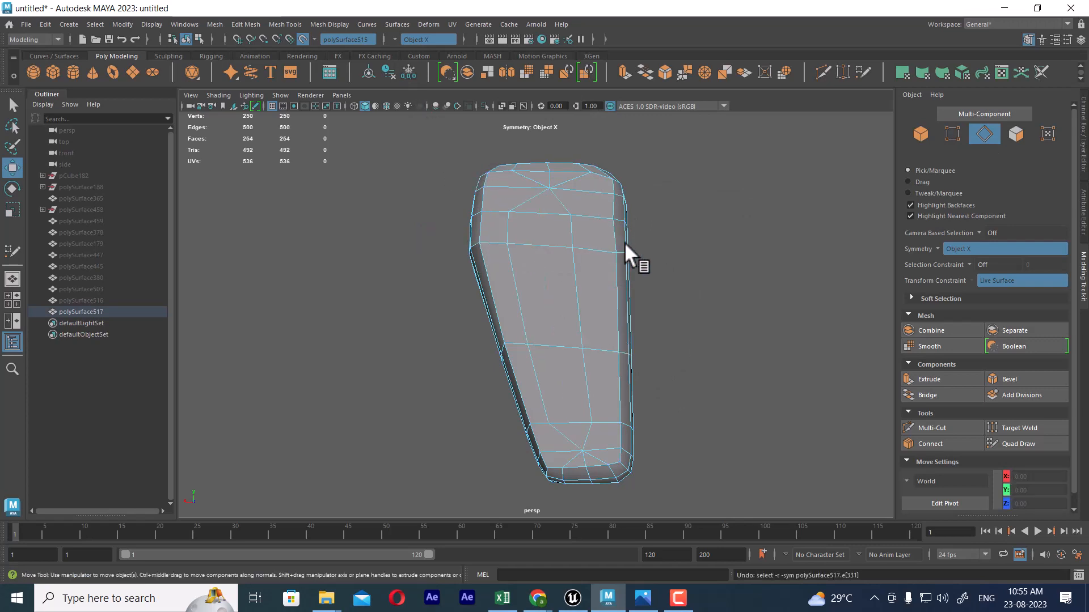
# Step: Delete the two vertical edge runs on either side of the front face's middle line
pyautogui.doubleClick(525, 223)
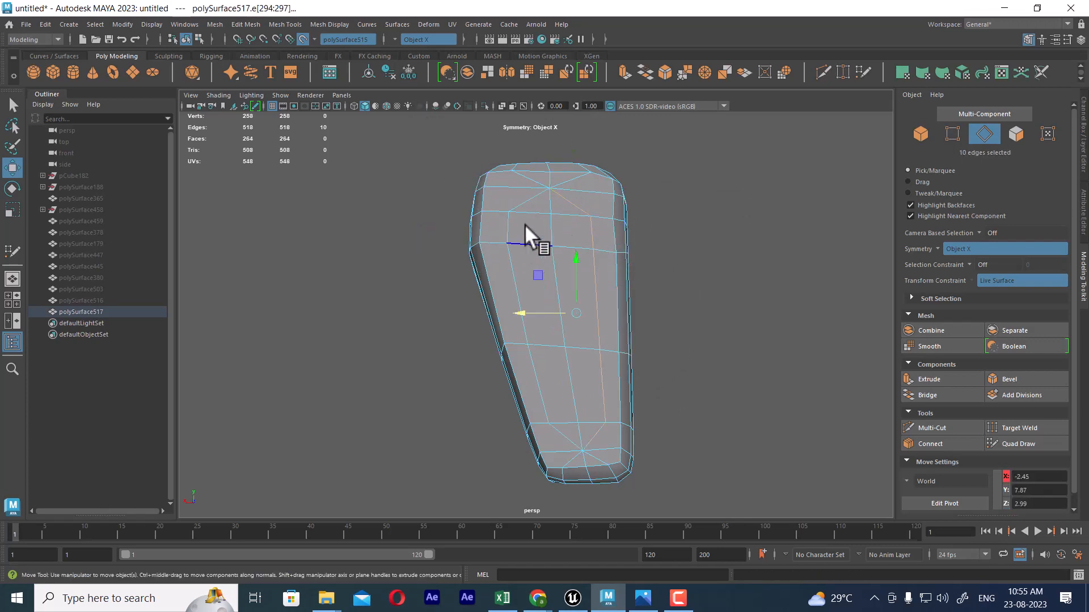
pyautogui.keyDown('shift'); pyautogui.moveTo(598, 186); pyautogui.dragTo(544, 203, button='right'); pyautogui.keyUp('shift')
pyautogui.keyDown('alt'); pyautogui.moveTo(552, 335); pyautogui.dragTo(599, 371); pyautogui.keyUp('alt')
# Step: Merge the two horizontal edges flanking the middle line near the top of the back face to their center
pyautogui.click(493, 247)
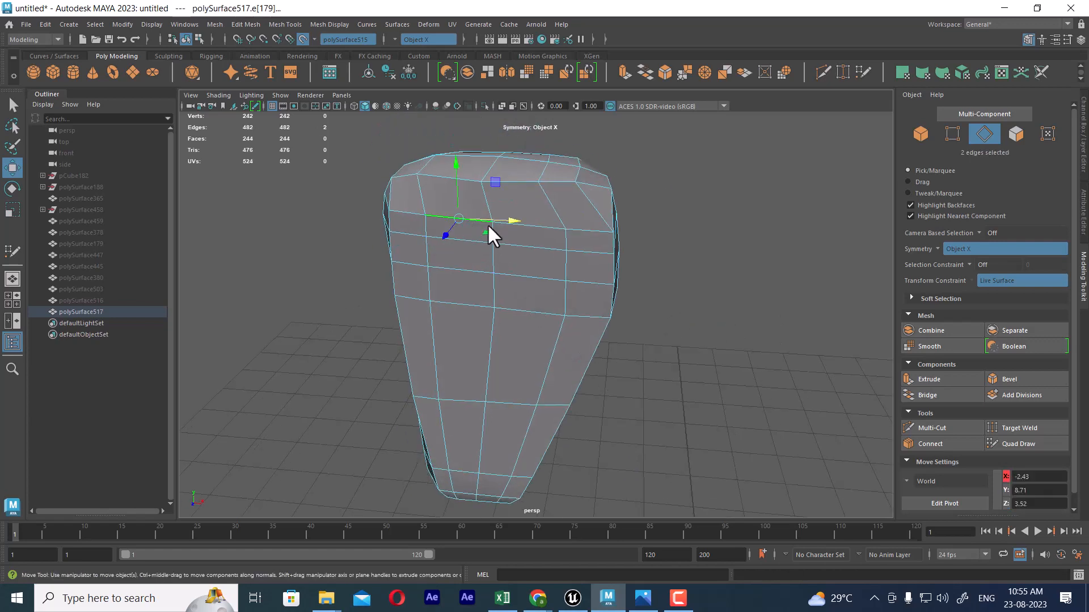
pyautogui.keyDown('shift'); pyautogui.click(532, 227); pyautogui.keyUp('shift')
pyautogui.keyDown('shift'); pyautogui.moveTo(524, 269); pyautogui.dragTo(512, 104, button='right'); pyautogui.keyUp('shift')
# Step: Merge the two horizontal edges flanking the middle line near the back face's lower end to their center
pyautogui.keyDown('alt'); pyautogui.moveTo(547, 345); pyautogui.dragTo(556, 191, button='middle'); pyautogui.keyUp('alt')
pyautogui.keyDown('alt'); pyautogui.moveTo(538, 419); pyautogui.dragTo(537, 369); pyautogui.keyUp('alt')
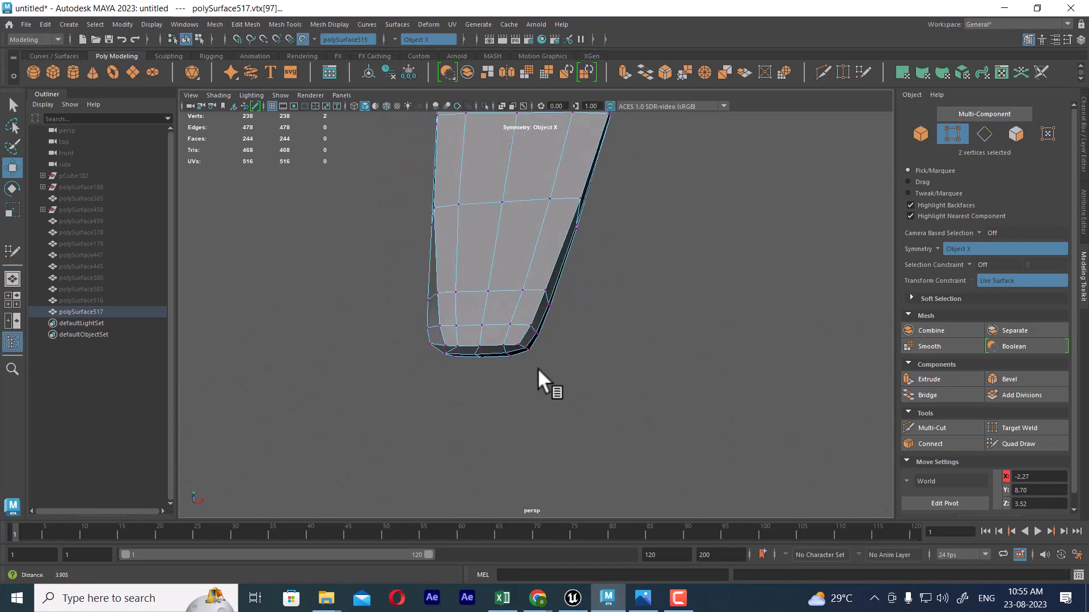
pyautogui.scroll(2, 537, 369)
pyautogui.moveTo(518, 281); pyautogui.dragTo(518, 241, button='right')
pyautogui.click(486, 328)
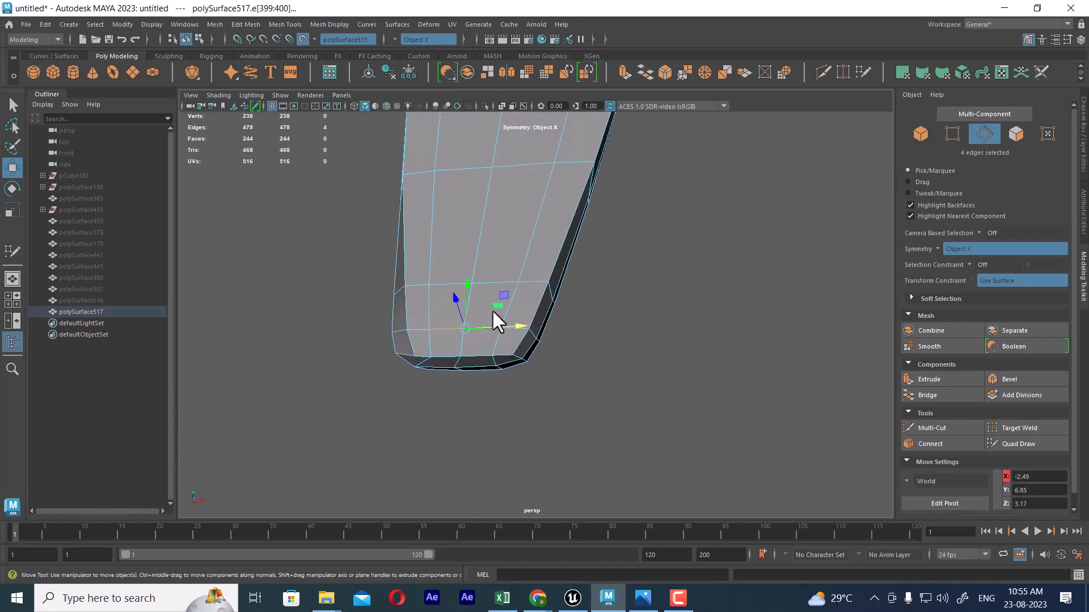
pyautogui.keyDown('shift'); pyautogui.moveTo(493, 312); pyautogui.dragTo(497, 179, button='right'); pyautogui.keyUp('shift')
# Step: Delete the two vertical edge runs on either side of the back face's middle line
pyautogui.moveTo(496, 228); pyautogui.dragTo(482, 91, button='right')
pyautogui.click(518, 163)
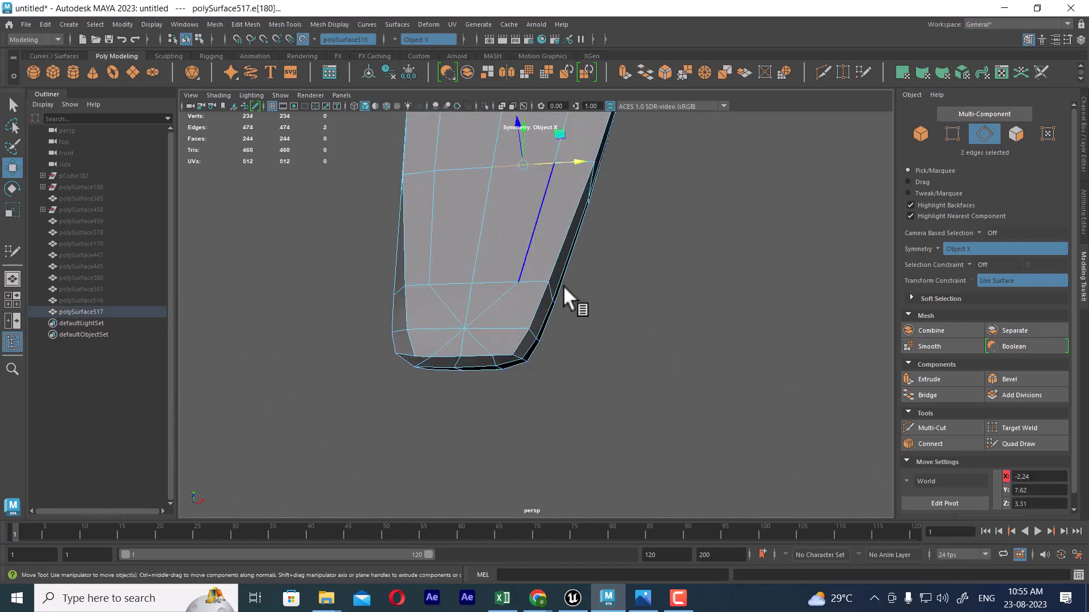
pyautogui.keyDown('alt'); pyautogui.moveTo(563, 286); pyautogui.dragTo(552, 314); pyautogui.keyUp('alt')
pyautogui.doubleClick(546, 316)
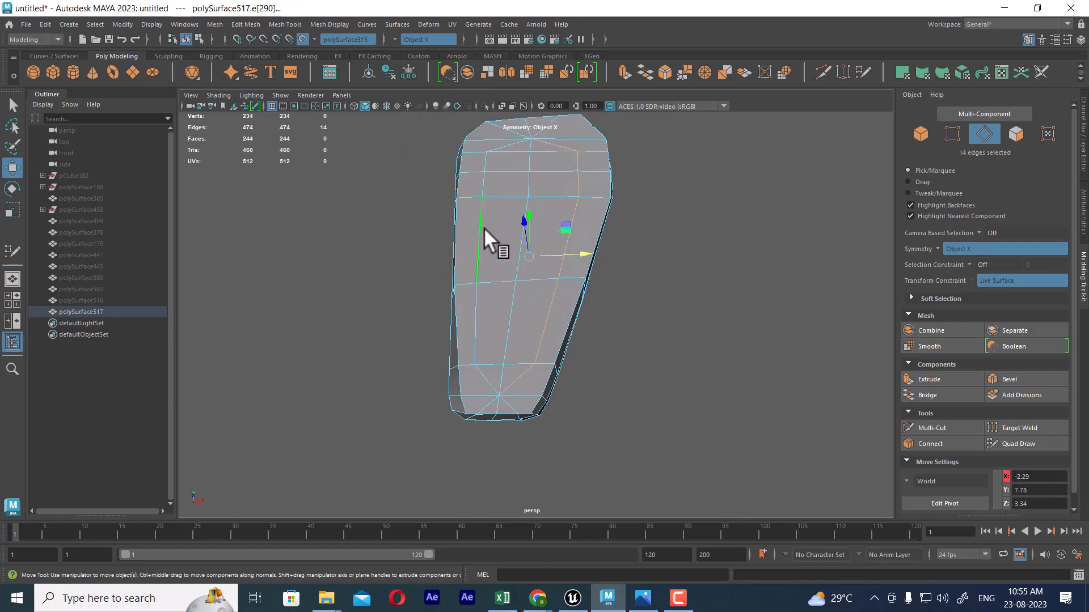
pyautogui.keyDown('shift'); pyautogui.moveTo(485, 227); pyautogui.dragTo(599, 164, button='right'); pyautogui.keyUp('shift')
# Step: Examine the reduced cushion mesh around its upper section, rounded corners and narrow sides
pyautogui.keyDown('alt'); pyautogui.moveTo(430, 340); pyautogui.dragTo(590, 209); pyautogui.keyUp('alt')
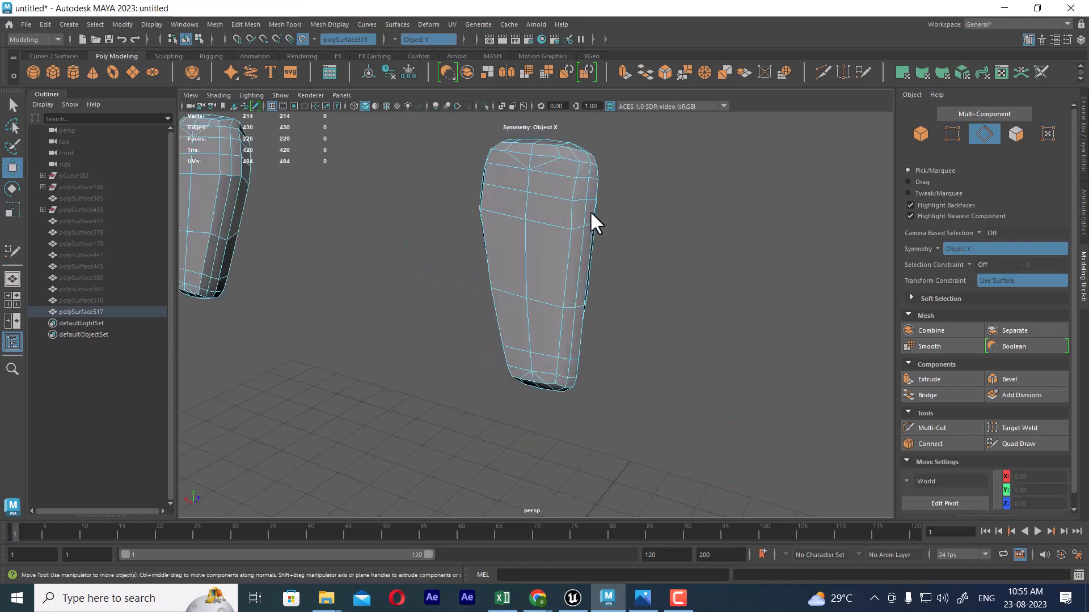
pyautogui.scroll(2, 590, 210)
pyautogui.keyDown('alt'); pyautogui.moveTo(590, 210); pyautogui.dragTo(579, 277, button='middle'); pyautogui.keyUp('alt')
pyautogui.keyDown('alt'); pyautogui.moveTo(580, 277); pyautogui.dragTo(632, 319); pyautogui.keyUp('alt')
pyautogui.scroll(3, 631, 319)
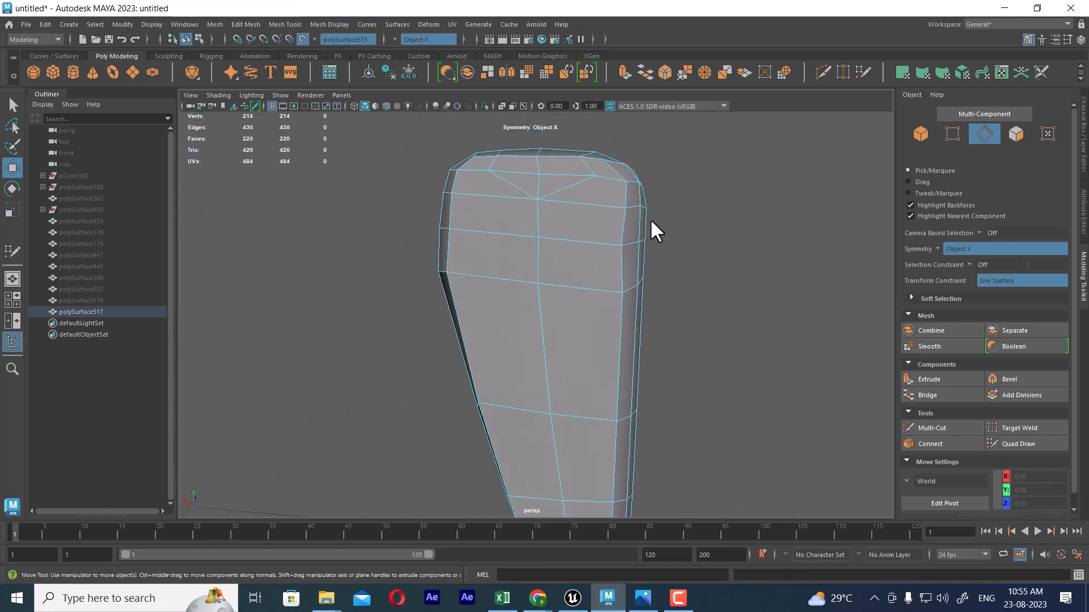
pyautogui.keyDown('alt'); pyautogui.moveTo(695, 222); pyautogui.dragTo(530, 199); pyautogui.keyUp('alt')
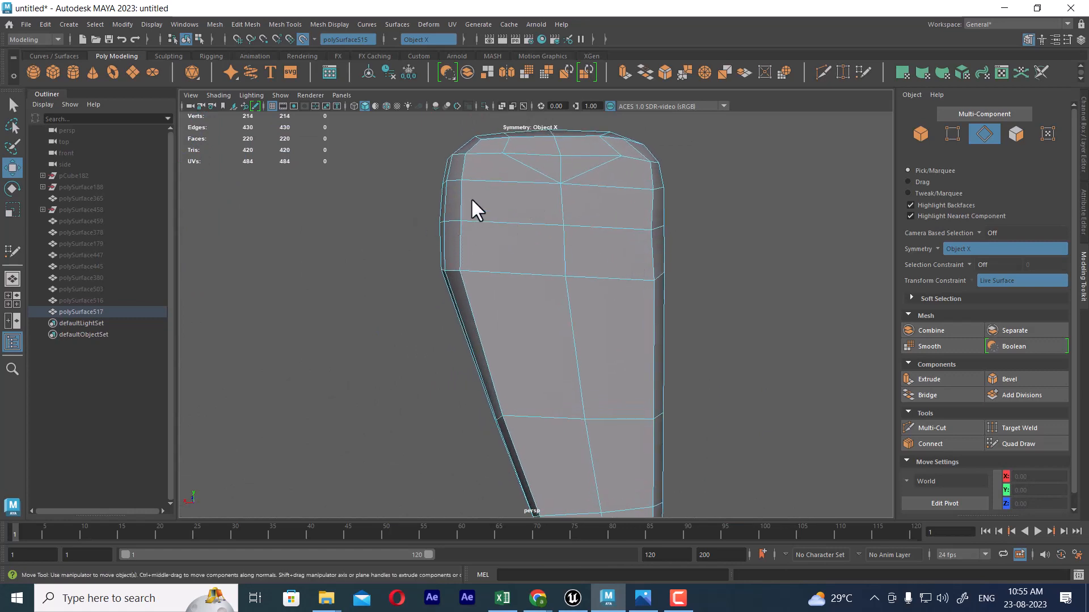
pyautogui.keyDown('alt'); pyautogui.moveTo(486, 223); pyautogui.dragTo(605, 239); pyautogui.keyUp('alt')
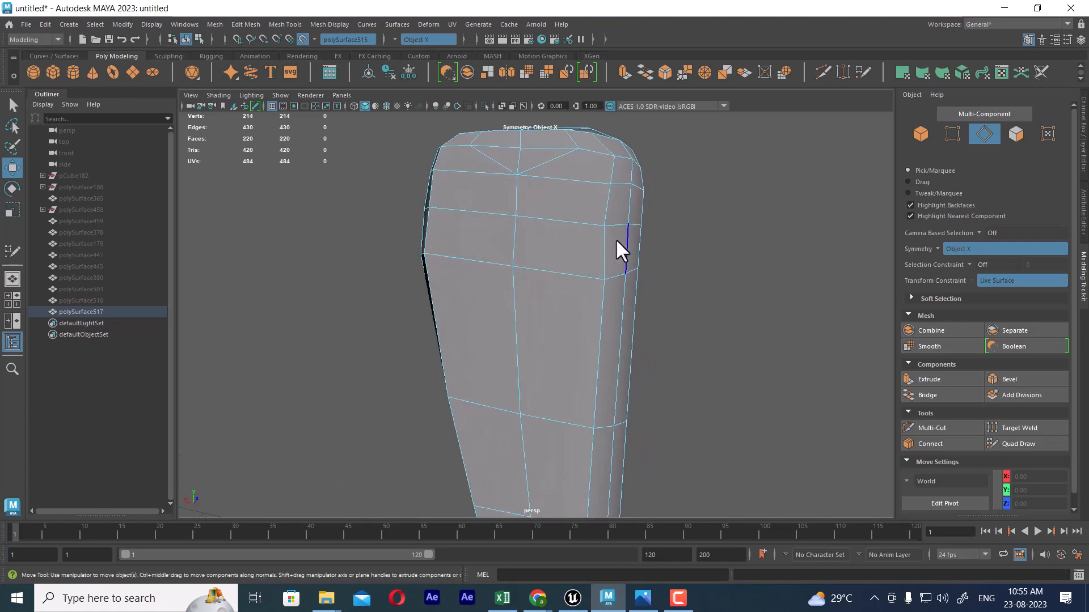
# Step: Merge the middle-line edge between the two lower rows of the front face's upper section to its center
pyautogui.keyDown('alt'); pyautogui.moveTo(635, 192); pyautogui.dragTo(606, 274); pyautogui.keyUp('alt')
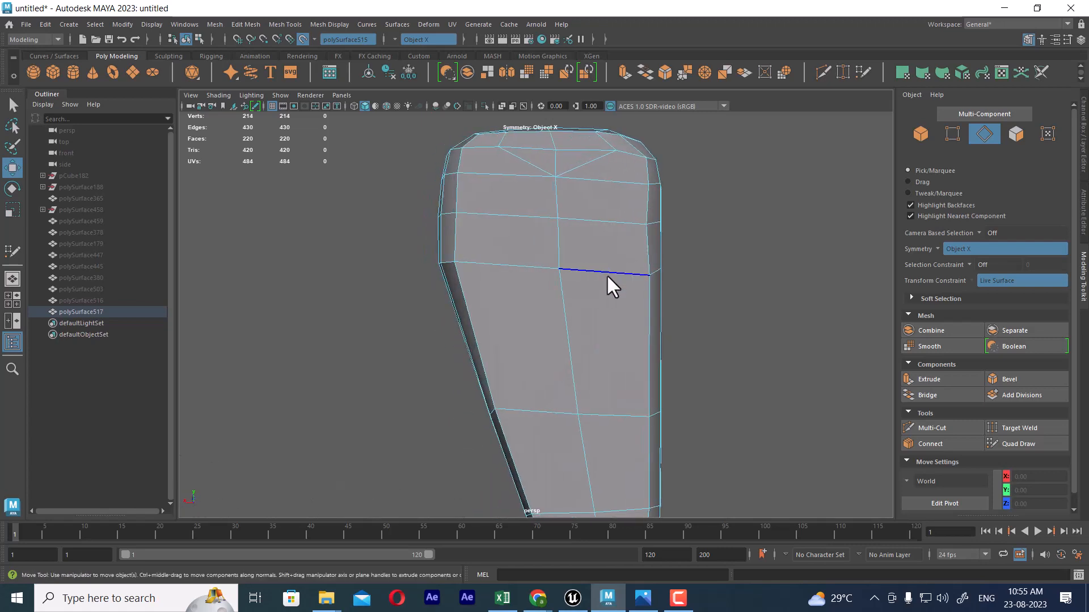
pyautogui.click(560, 239)
pyautogui.keyDown('shift'); pyautogui.moveTo(584, 274); pyautogui.dragTo(567, 85, button='right'); pyautogui.keyUp('shift')
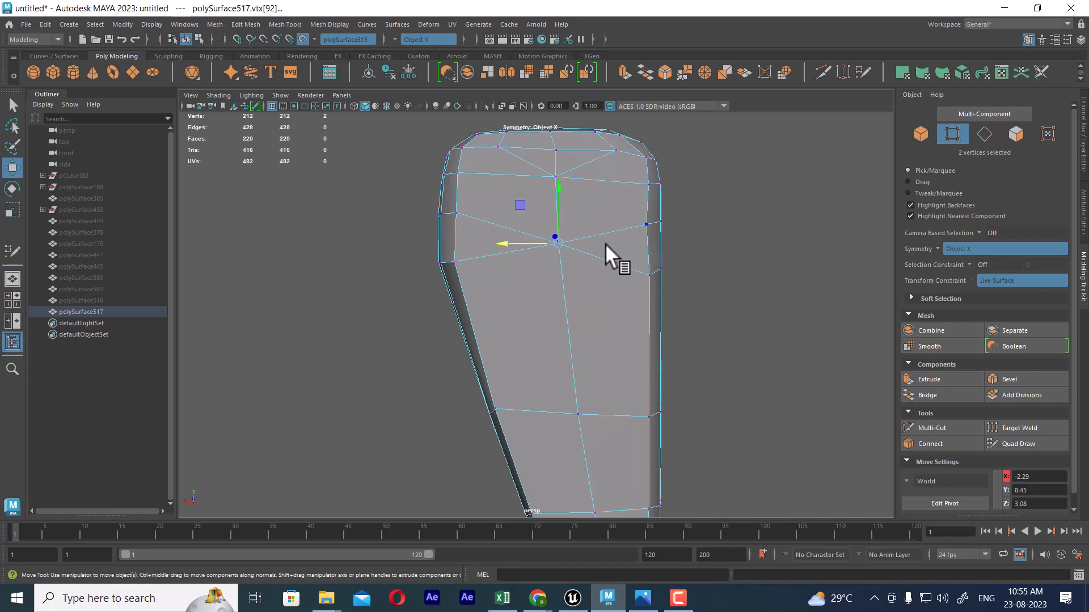
# Step: Merge the middle-line edge between the two lower rows of the back face's upper section to its center
pyautogui.keyDown('alt'); pyautogui.moveTo(529, 267); pyautogui.dragTo(785, 273); pyautogui.keyUp('alt')
pyautogui.moveTo(532, 275); pyautogui.dragTo(517, 156, button='right')
pyautogui.click(528, 249)
pyautogui.keyDown('shift'); pyautogui.moveTo(559, 255); pyautogui.dragTo(560, 180, button='right'); pyautogui.keyUp('shift')
pyautogui.scroll(3, 563, 250)
pyautogui.moveTo(564, 250); pyautogui.dragTo(548, 102, button='right')
pyautogui.click(533, 245)
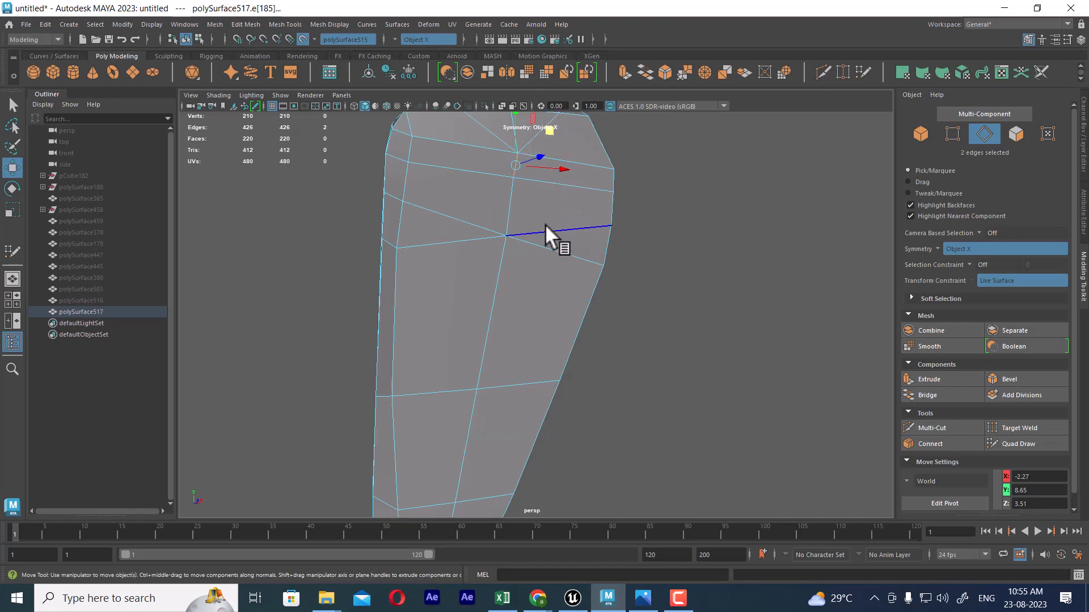
pyautogui.keyDown('shift'); pyautogui.moveTo(544, 222); pyautogui.dragTo(542, 138, button='right'); pyautogui.keyUp('shift')
pyautogui.scroll(-3, 549, 216)
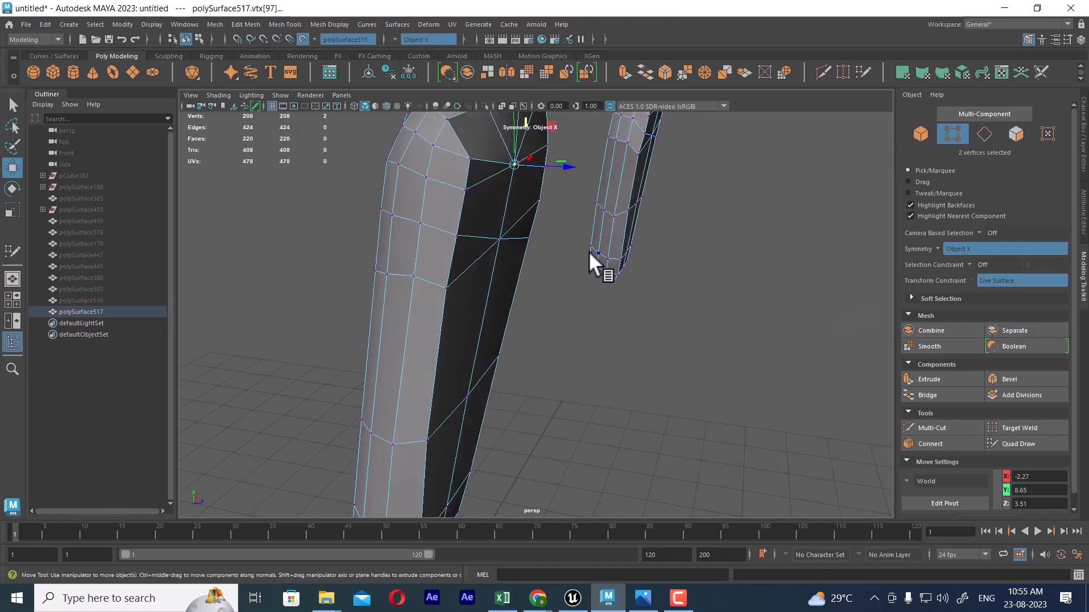
pyautogui.hotkey('ctrl', 'z')
# Step: Merge the middle-line edge directly above the back face's lower fan vertex to its center
pyautogui.click(503, 192)
pyautogui.moveTo(504, 192); pyautogui.dragTo(513, 103, button='right')
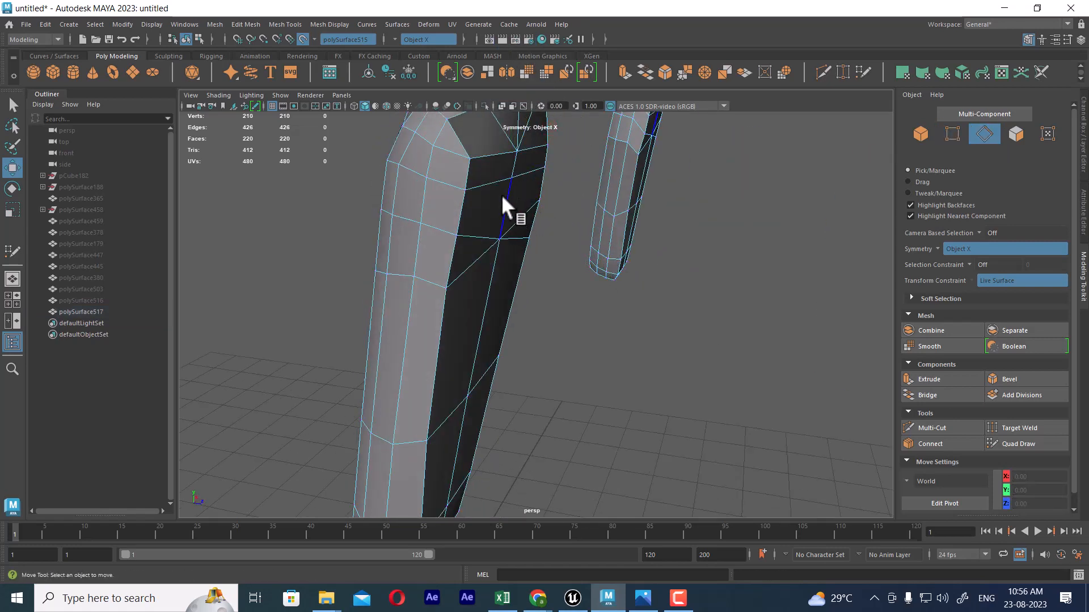
pyautogui.click(505, 208)
pyautogui.keyDown('shift'); pyautogui.moveTo(519, 231); pyautogui.dragTo(514, 84, button='right'); pyautogui.keyUp('shift')
pyautogui.keyDown('alt'); pyautogui.moveTo(590, 255); pyautogui.dragTo(538, 260); pyautogui.keyUp('alt')
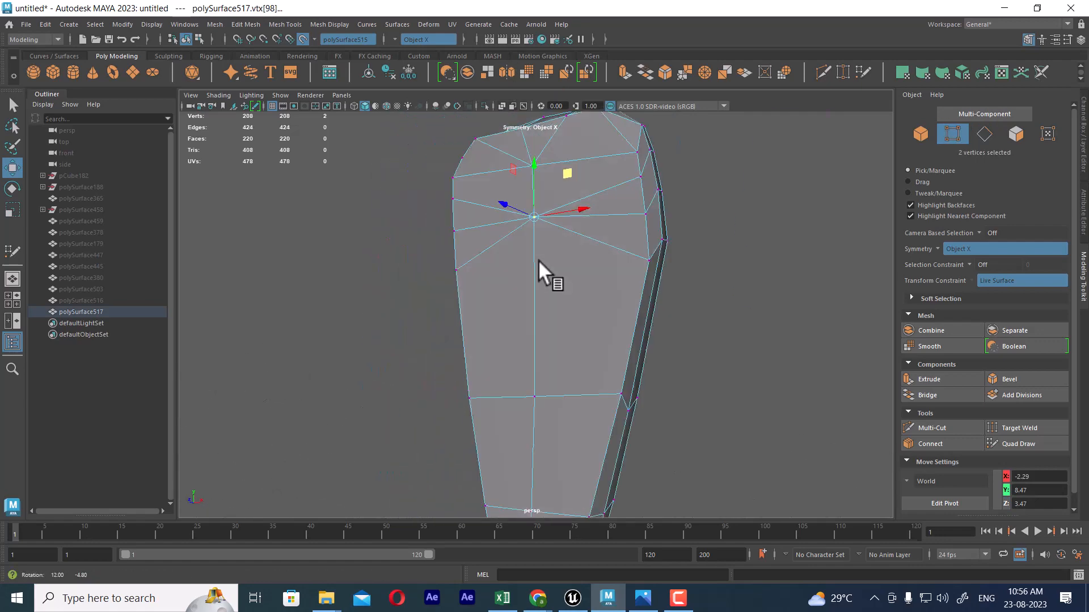
pyautogui.keyDown('alt'); pyautogui.moveTo(635, 272); pyautogui.dragTo(444, 301); pyautogui.keyUp('alt')
pyautogui.moveTo(579, 69); pyautogui.dragTo(578, 71, button='right')
pyautogui.click(577, 196)
pyautogui.keyDown('shift'); pyautogui.moveTo(574, 197); pyautogui.dragTo(570, 99, button='right'); pyautogui.keyUp('shift')
pyautogui.keyDown('alt'); pyautogui.moveTo(605, 274); pyautogui.dragTo(591, 282); pyautogui.keyUp('alt')
pyautogui.scroll(-3, 530, 217)
pyautogui.keyDown('alt'); pyautogui.moveTo(530, 218); pyautogui.dragTo(589, 238); pyautogui.keyUp('alt')
pyautogui.scroll(3, 535, 280)
pyautogui.keyDown('alt'); pyautogui.moveTo(453, 249); pyautogui.dragTo(560, 268); pyautogui.keyUp('alt')
pyautogui.hotkey('ctrl', 'z')
# Step: Select the merged vertex on the front face's middle line and examine the topology on both wide faces
pyautogui.keyDown('alt'); pyautogui.moveTo(658, 274); pyautogui.dragTo(585, 268); pyautogui.keyUp('alt')
pyautogui.scroll(1, 553, 273)
pyautogui.click(558, 276)
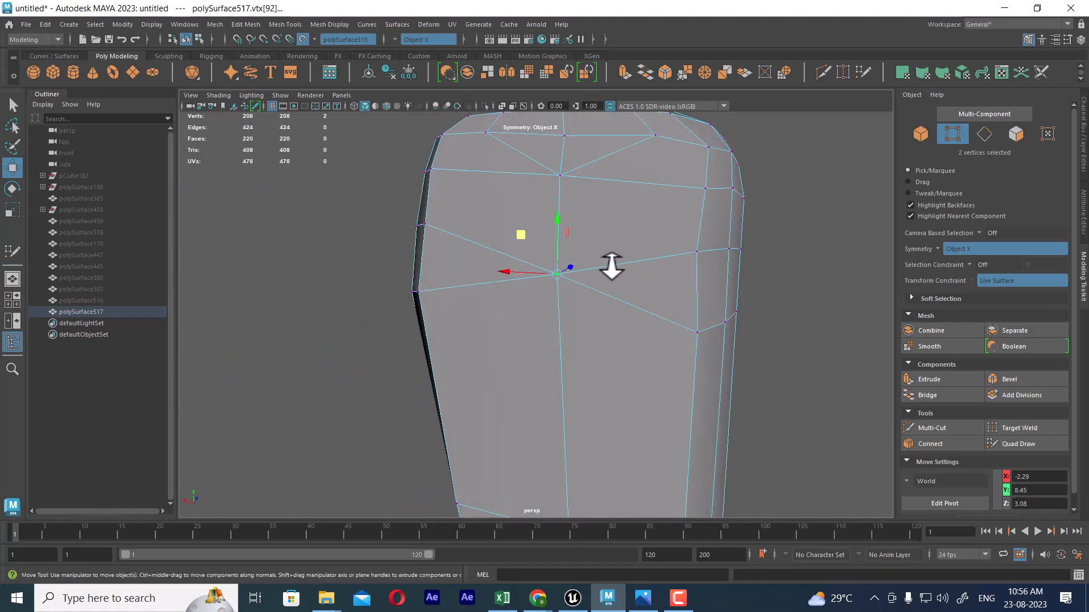
pyautogui.keyDown('alt'); pyautogui.moveTo(571, 182); pyautogui.dragTo(632, 229); pyautogui.keyUp('alt')
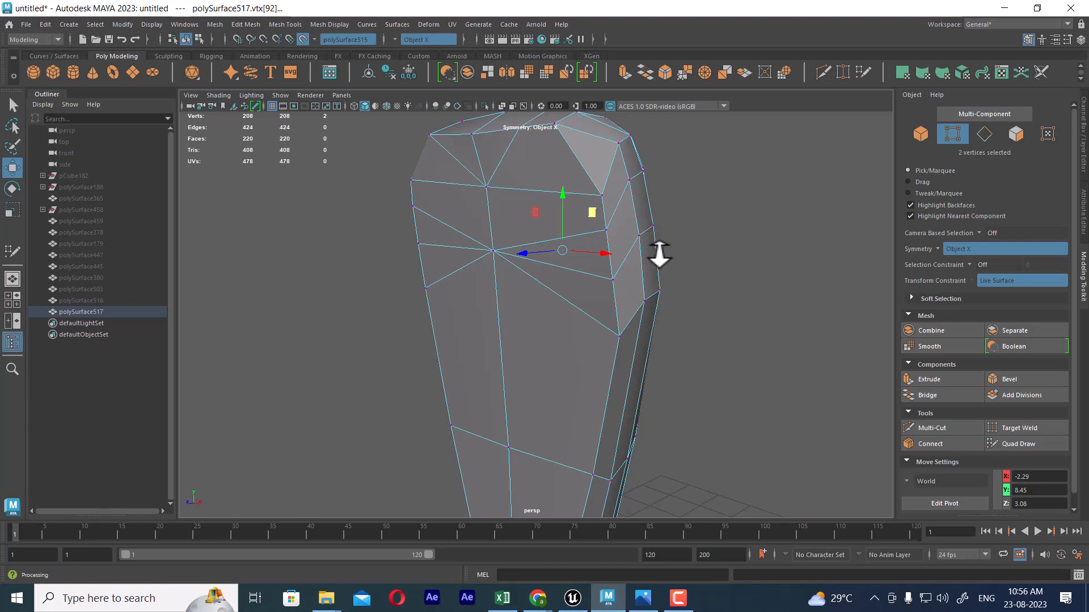
# Step: Examine the topology of the side cushion's wide faces, narrow sides and rounded upper end
pyautogui.keyDown('alt'); pyautogui.moveTo(658, 255); pyautogui.dragTo(567, 223); pyautogui.keyUp('alt')
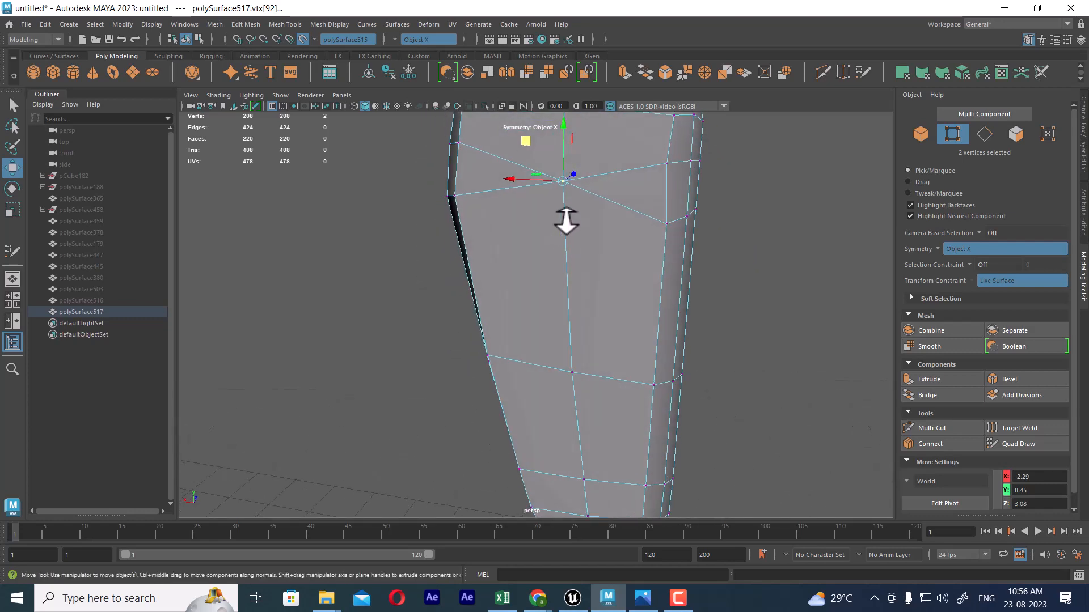
pyautogui.keyDown('alt'); pyautogui.moveTo(634, 315); pyautogui.dragTo(601, 262, button='right'); pyautogui.keyUp('alt')
pyautogui.keyDown('alt'); pyautogui.moveTo(600, 332); pyautogui.dragTo(532, 318); pyautogui.keyUp('alt')
pyautogui.keyDown('alt'); pyautogui.moveTo(589, 253); pyautogui.dragTo(598, 317, button='middle'); pyautogui.keyUp('alt')
pyautogui.keyDown('alt'); pyautogui.moveTo(598, 317); pyautogui.dragTo(649, 353, button='right'); pyautogui.keyUp('alt')
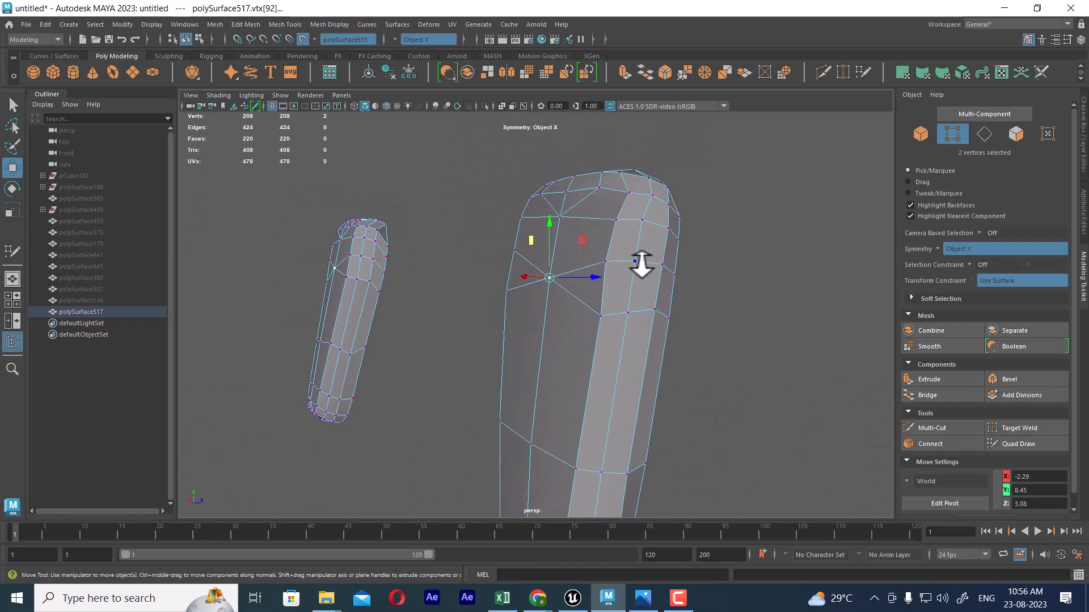
pyautogui.moveTo(641, 263); pyautogui.dragTo(694, 223, button='right')
pyautogui.keyDown('alt'); pyautogui.moveTo(633, 265); pyautogui.dragTo(568, 272); pyautogui.keyUp('alt')
pyautogui.rightClick(597, 189)
pyautogui.moveTo(596, 192); pyautogui.dragTo(542, 191, button='right')
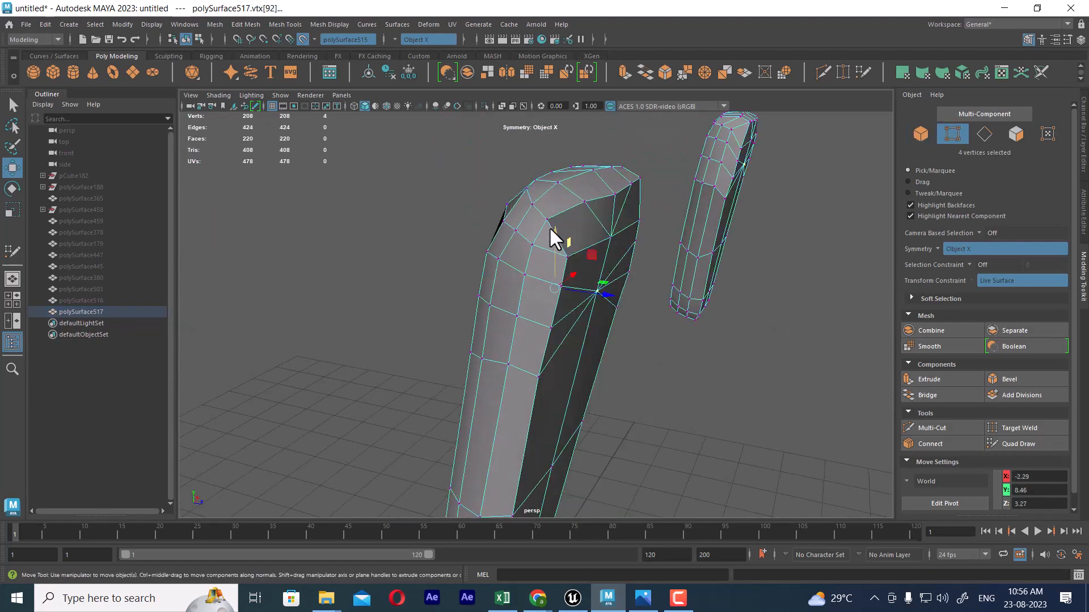
# Step: Turn off the live surface and move the selected rounded corner vertex at the cushion's upper end along Z to about 3.48
pyautogui.click(546, 217)
pyautogui.keyDown('alt'); pyautogui.moveTo(546, 217); pyautogui.dragTo(648, 189); pyautogui.keyUp('alt')
pyautogui.hotkey('ctrl', 'z')
pyautogui.keyDown('alt'); pyautogui.moveTo(645, 247); pyautogui.dragTo(601, 301); pyautogui.keyUp('alt')
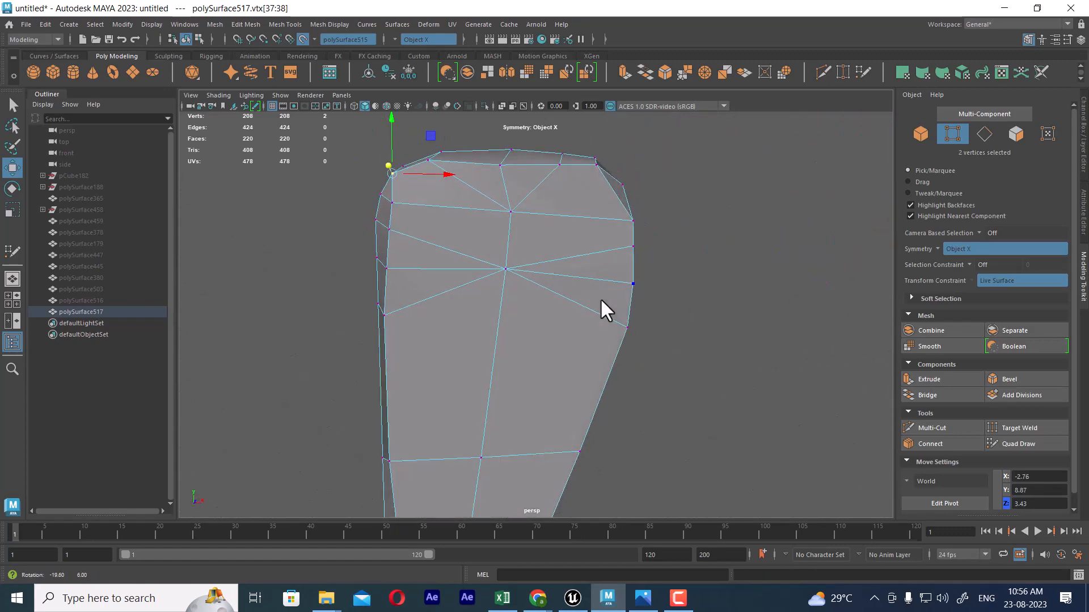
pyautogui.keyDown('alt'); pyautogui.moveTo(600, 297); pyautogui.dragTo(576, 238, button='right'); pyautogui.keyUp('alt')
pyautogui.keyDown('alt'); pyautogui.moveTo(576, 238); pyautogui.dragTo(597, 230); pyautogui.keyUp('alt')
pyautogui.click(304, 41)
pyautogui.scroll(2, 641, 328)
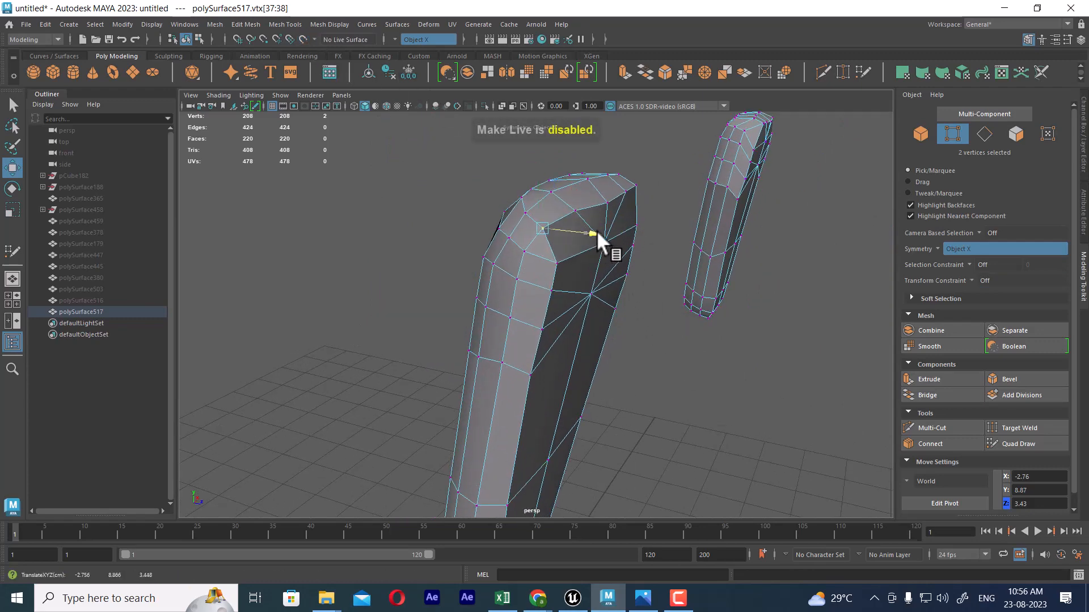
# Step: Try deleting the whole horizontal edge loop just above the fan vertex near the cushion's lower end
pyautogui.keyDown('alt'); pyautogui.moveTo(605, 308); pyautogui.dragTo(649, 418); pyautogui.keyUp('alt')
pyautogui.keyDown('alt'); pyautogui.moveTo(553, 359); pyautogui.dragTo(544, 382); pyautogui.keyUp('alt')
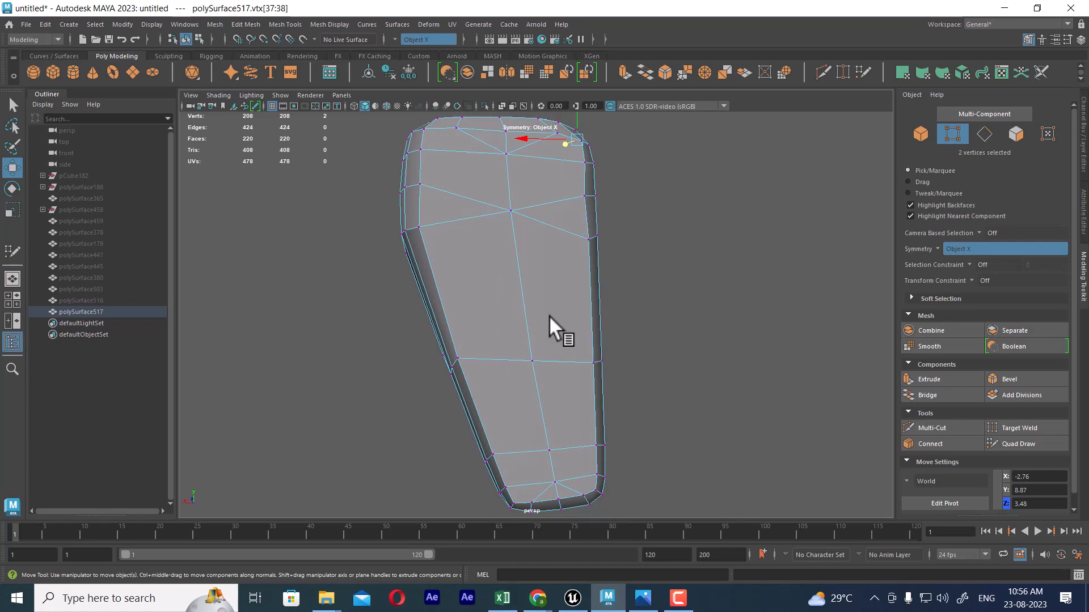
pyautogui.keyDown('alt'); pyautogui.moveTo(549, 316); pyautogui.dragTo(552, 359); pyautogui.keyUp('alt')
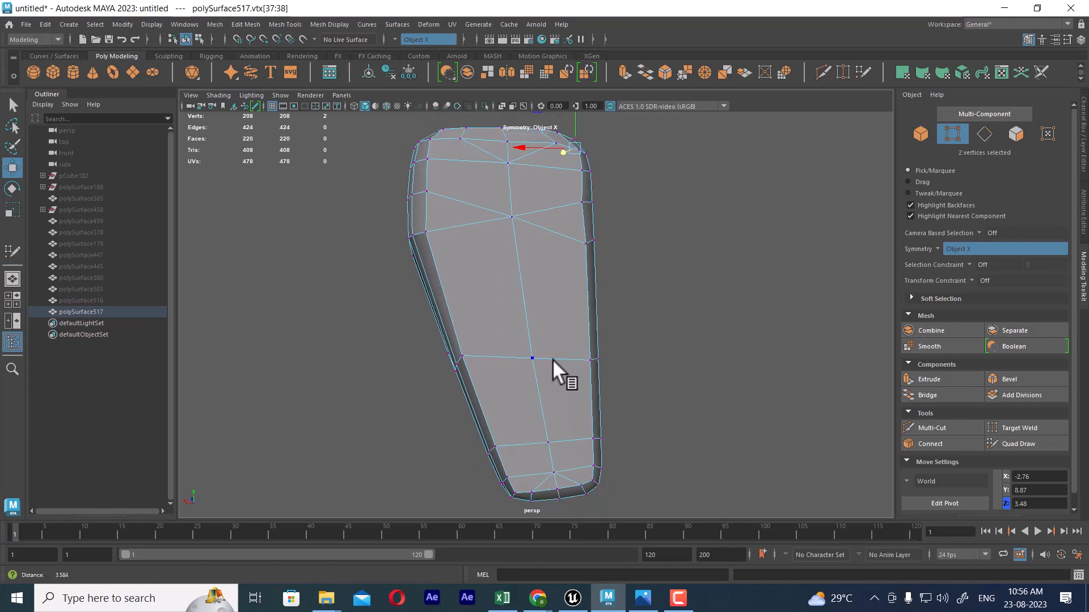
pyautogui.keyDown('alt'); pyautogui.moveTo(552, 359); pyautogui.dragTo(559, 414, button='right'); pyautogui.keyUp('alt')
pyautogui.keyDown('alt'); pyautogui.moveTo(559, 413); pyautogui.dragTo(560, 386, button='middle'); pyautogui.keyUp('alt')
pyautogui.keyDown('alt'); pyautogui.moveTo(559, 386); pyautogui.dragTo(624, 352); pyautogui.keyUp('alt')
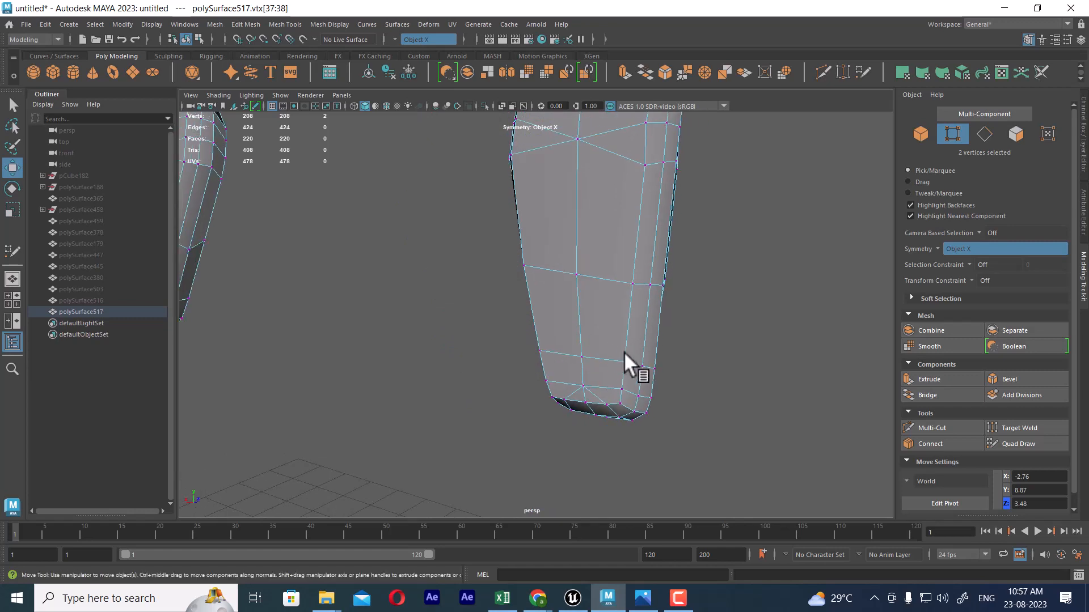
pyautogui.keyDown('alt'); pyautogui.moveTo(548, 402); pyautogui.dragTo(571, 336); pyautogui.keyUp('alt')
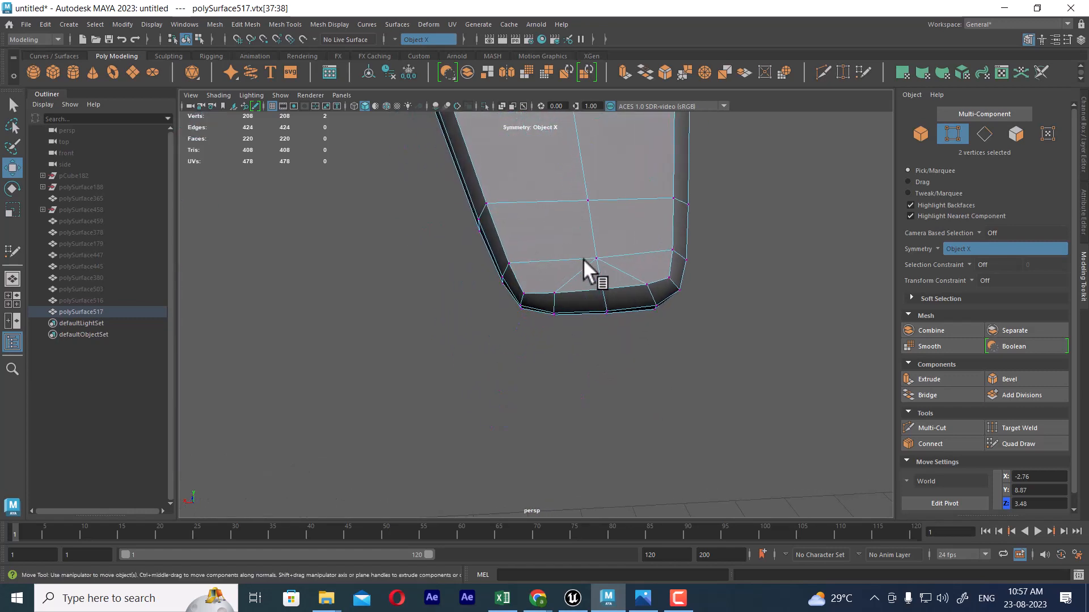
pyautogui.moveTo(595, 230); pyautogui.dragTo(605, 190, button='right')
pyautogui.doubleClick(624, 200)
pyautogui.keyDown('shift'); pyautogui.moveTo(674, 163); pyautogui.dragTo(362, 325, button='right'); pyautogui.keyUp('shift')
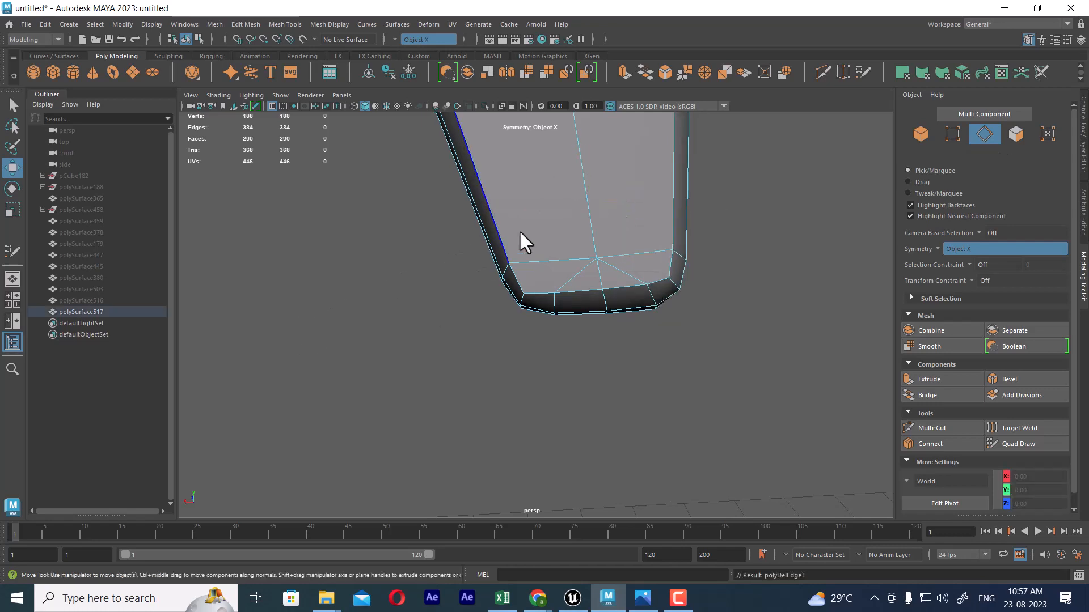
pyautogui.hotkey('ctrl', 'z')
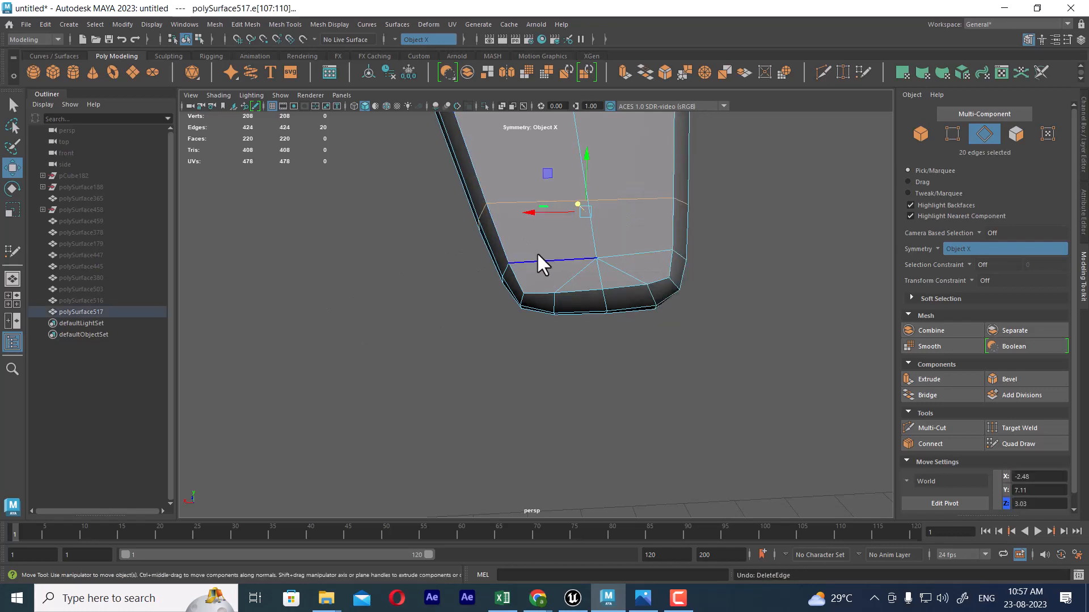
# Step: Try merging the middle-line edge directly above the lower fan vertex on one wide face to its center
pyautogui.click(592, 237)
pyautogui.click(590, 223)
pyautogui.keyDown('shift'); pyautogui.moveTo(607, 298); pyautogui.dragTo(593, 156, button='right'); pyautogui.keyUp('shift')
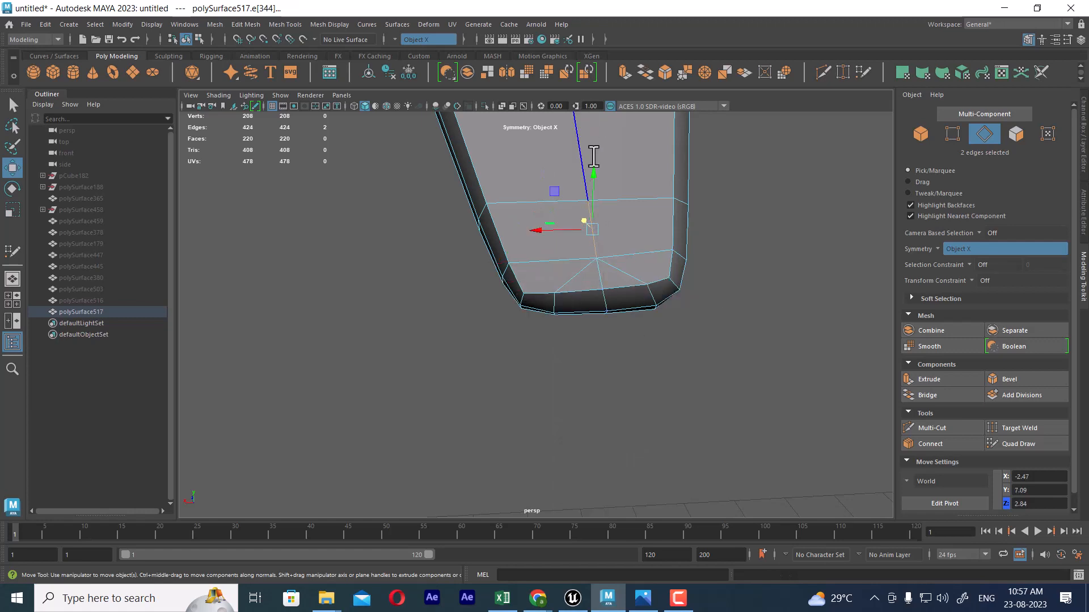
pyautogui.keyDown('alt'); pyautogui.moveTo(591, 273); pyautogui.dragTo(520, 207); pyautogui.keyUp('alt')
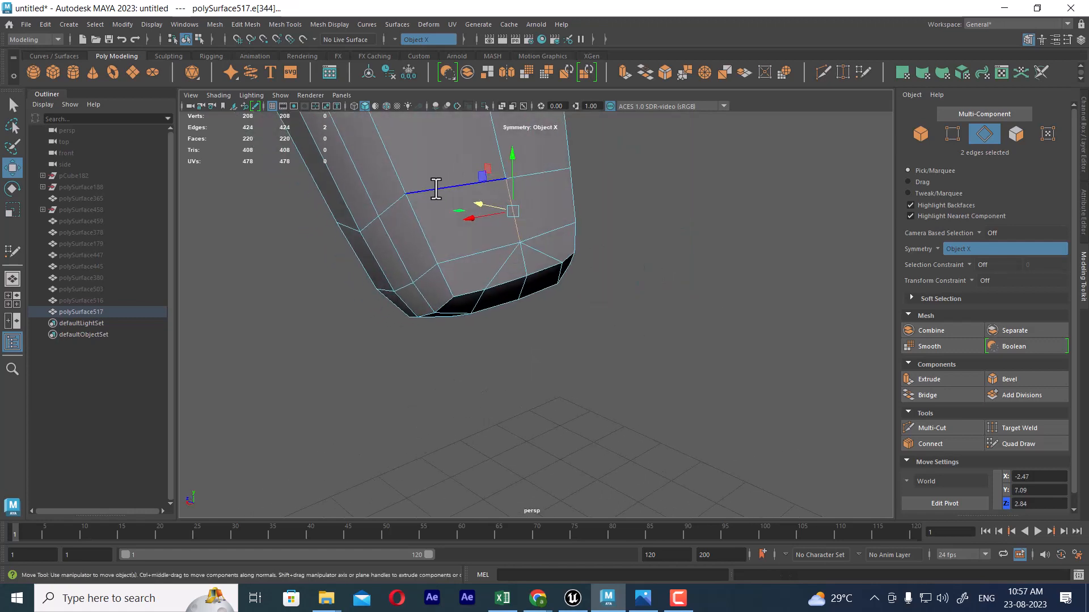
pyautogui.keyDown('shift'); pyautogui.moveTo(520, 199); pyautogui.dragTo(522, 93, button='right'); pyautogui.keyUp('shift')
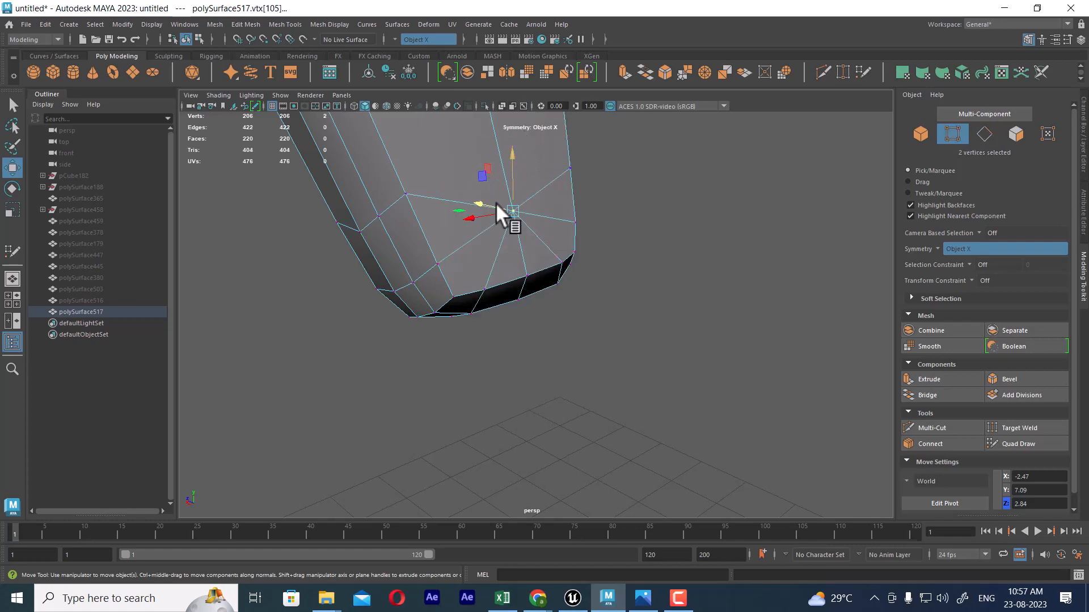
# Step: Try merging the matching middle-line edge on the opposite wide face to its center, and undo both lower-end merges
pyautogui.keyDown('alt'); pyautogui.moveTo(496, 202); pyautogui.dragTo(474, 304); pyautogui.keyUp('alt')
pyautogui.moveTo(426, 219); pyautogui.dragTo(421, 162, button='right')
pyautogui.click(414, 268)
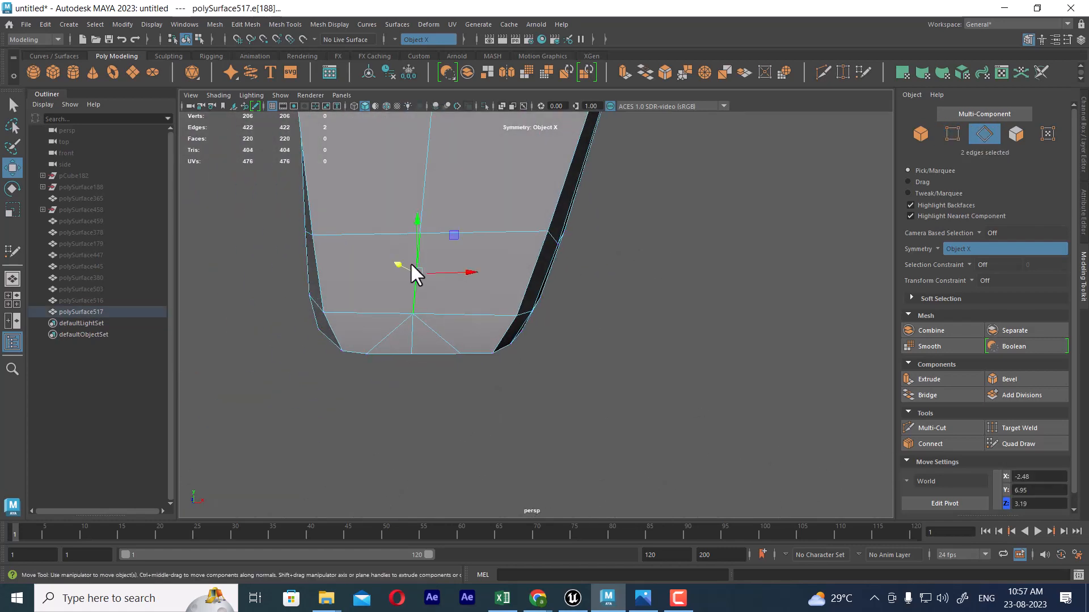
pyautogui.keyDown('shift'); pyautogui.moveTo(473, 199); pyautogui.dragTo(475, 161, button='right'); pyautogui.keyUp('shift')
pyautogui.keyDown('alt'); pyautogui.moveTo(478, 301); pyautogui.dragTo(429, 292); pyautogui.keyUp('alt')
pyautogui.hotkey('ctrl', 'z')
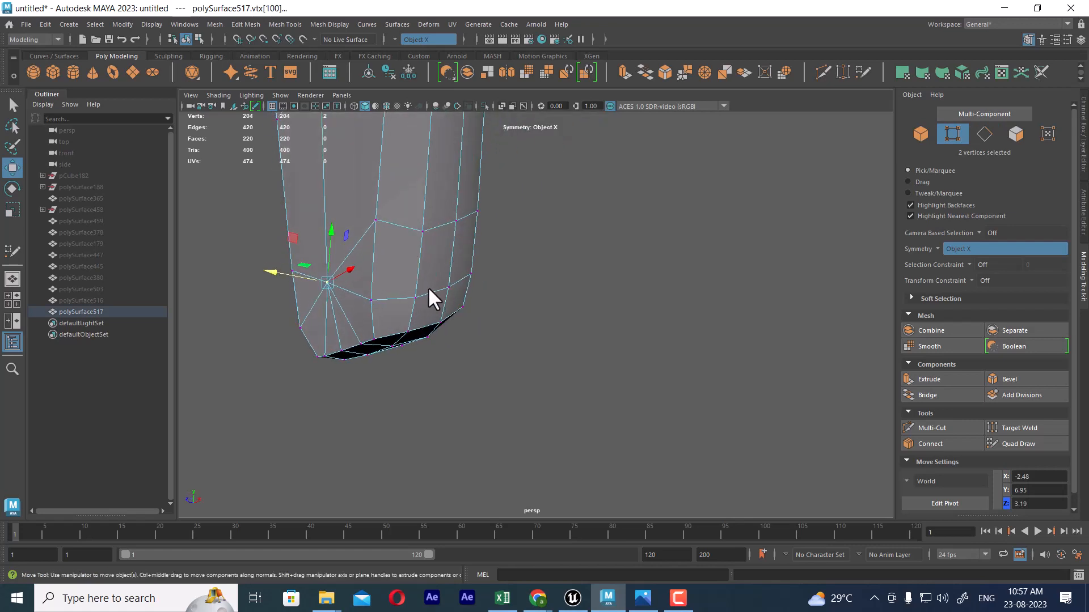
pyautogui.hotkey('ctrl', 'z')
# Step: Delete the horizontal edges and their vertex across one wide face, in the row just above the lower fan vertex
pyautogui.keyDown('alt'); pyautogui.moveTo(502, 273); pyautogui.dragTo(313, 294); pyautogui.keyUp('alt')
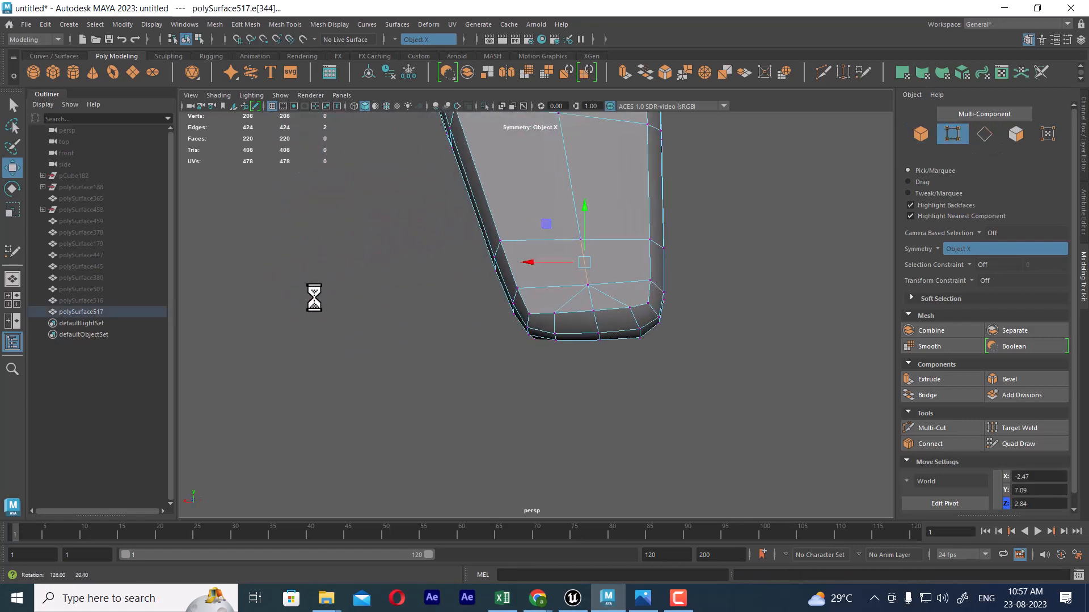
pyautogui.keyDown('alt'); pyautogui.moveTo(314, 294); pyautogui.dragTo(626, 142, button='right'); pyautogui.keyUp('alt')
pyautogui.click(625, 240)
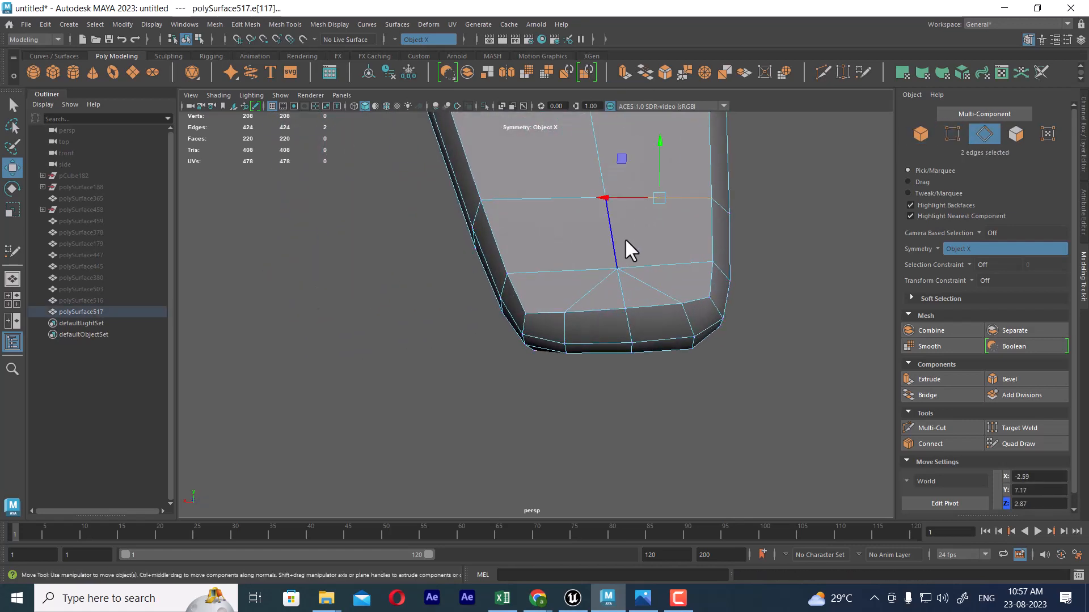
pyautogui.hotkey('ctrl', 'Delete')
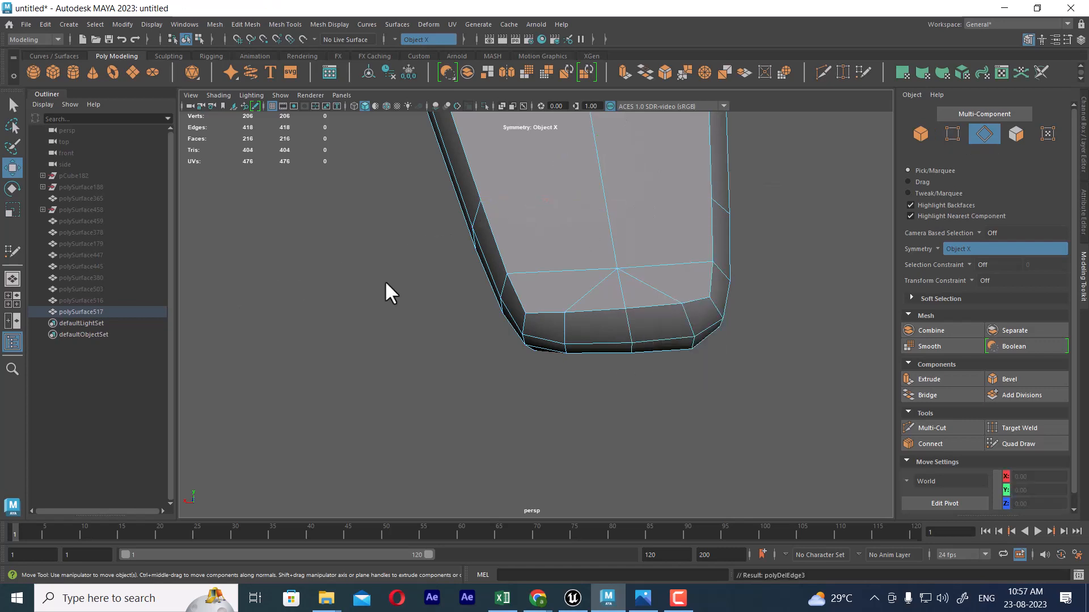
# Step: Delete the matching row of horizontal edges and its middle vertex across the opposite wide face
pyautogui.keyDown('alt'); pyautogui.moveTo(545, 262); pyautogui.dragTo(532, 321); pyautogui.keyUp('alt')
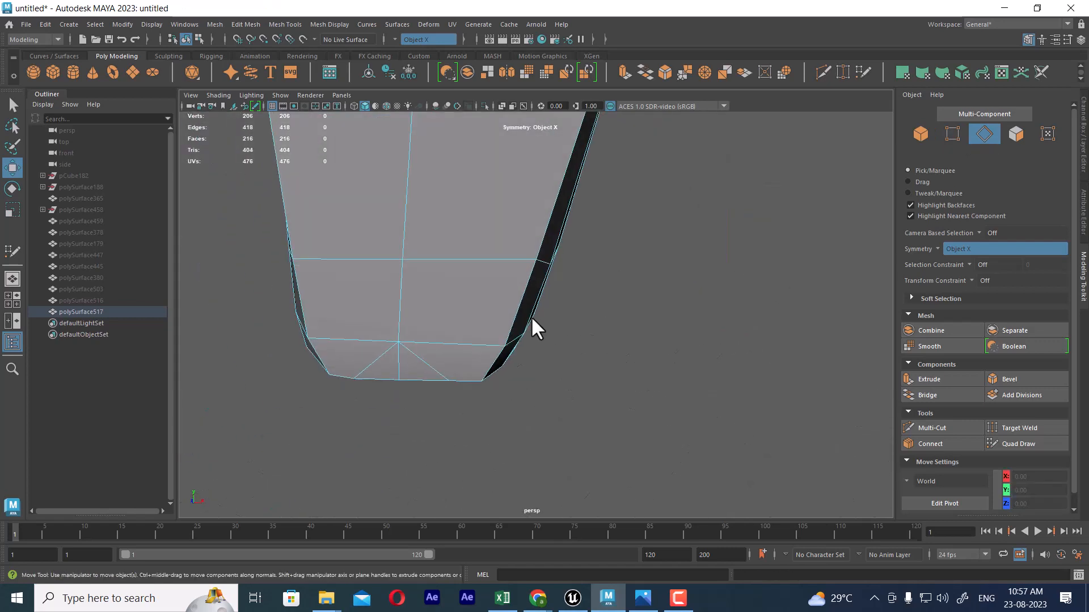
pyautogui.click(484, 254)
pyautogui.keyDown('shift'); pyautogui.click(331, 262); pyautogui.keyUp('shift')
pyautogui.keyDown('shift'); pyautogui.moveTo(483, 216); pyautogui.dragTo(182, 282, button='right'); pyautogui.keyUp('shift')
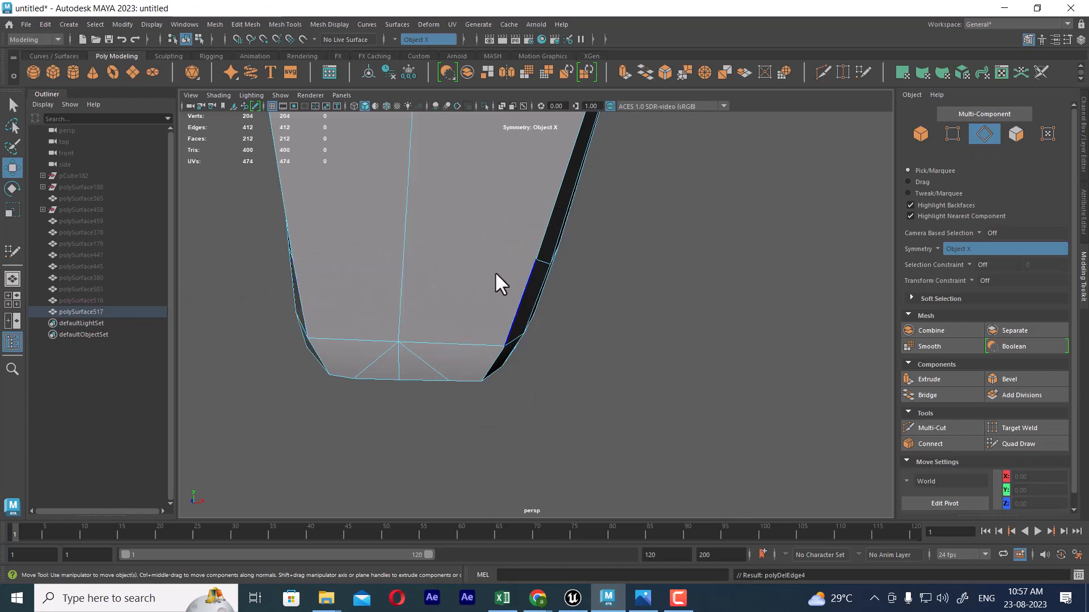
# Step: Try Multi-Cut diagonals from the loose vertices on both borders of the wide face to its lower fan vertex
pyautogui.keyDown('alt'); pyautogui.moveTo(495, 271); pyautogui.dragTo(528, 284); pyautogui.keyUp('alt')
pyautogui.moveTo(533, 255); pyautogui.dragTo(706, 148, button='right')
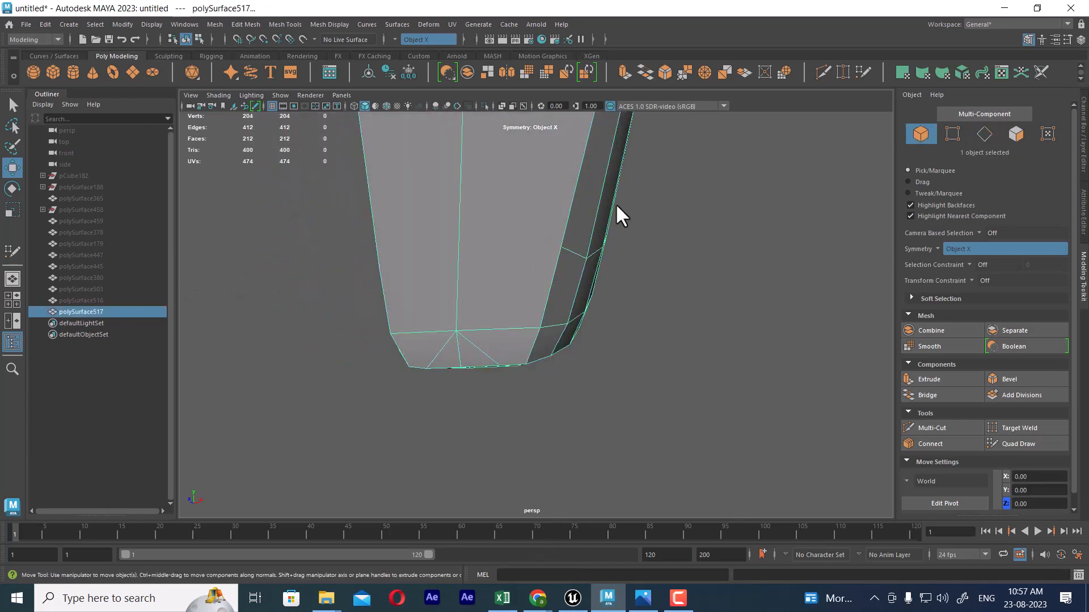
pyautogui.keyDown('shift'); pyautogui.moveTo(616, 205); pyautogui.dragTo(573, 255, button='right'); pyautogui.keyUp('shift')
pyautogui.click(561, 246)
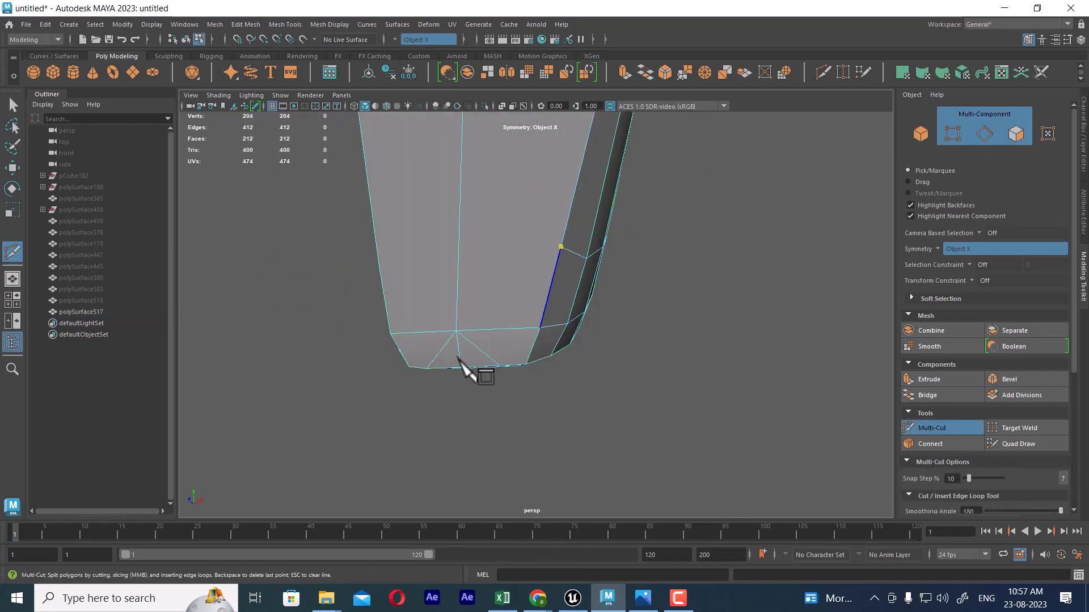
pyautogui.click(455, 332)
pyautogui.keyDown('alt'); pyautogui.moveTo(444, 348); pyautogui.dragTo(513, 259); pyautogui.keyUp('alt')
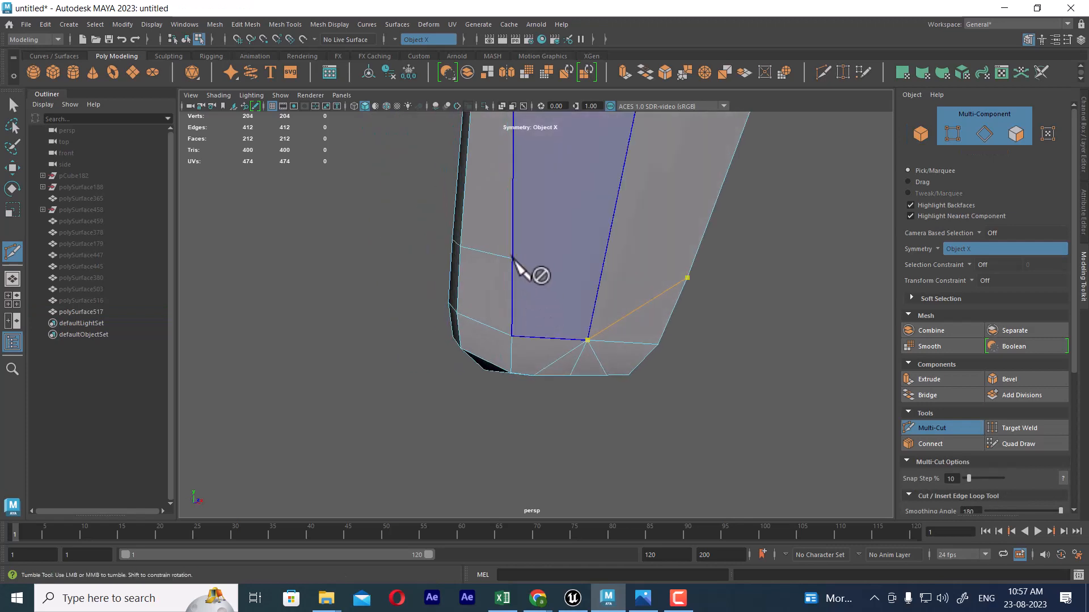
pyautogui.click(512, 258)
pyautogui.rightClick(533, 347)
pyautogui.keyDown('alt'); pyautogui.moveTo(603, 310); pyautogui.dragTo(595, 340, button='right'); pyautogui.keyUp('alt')
pyautogui.hotkey('ctrl', 'z')
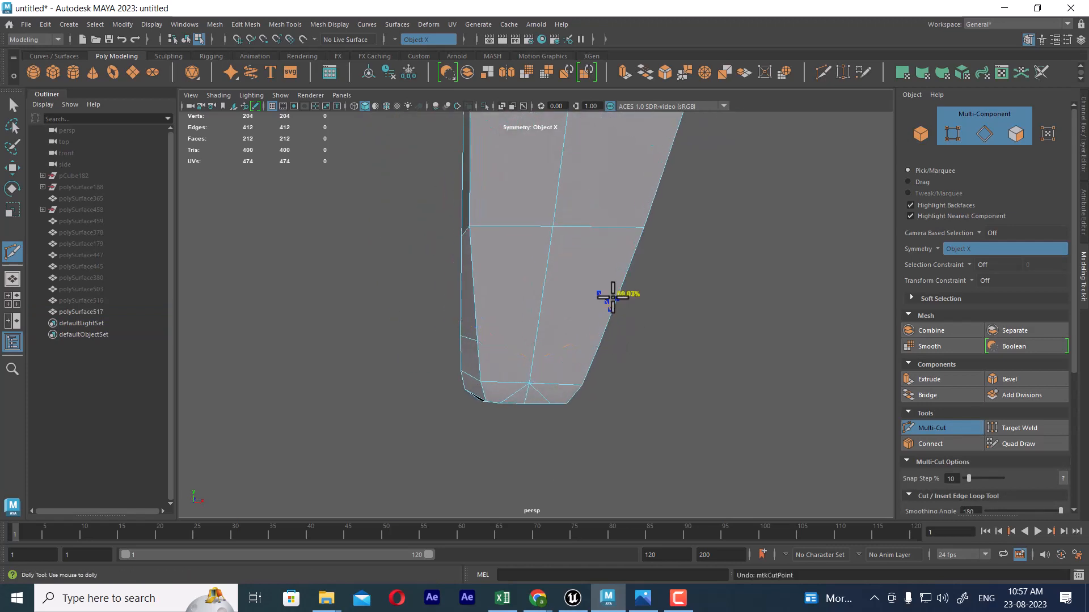
# Step: Multi-Cut two diagonals on the wide face from the middle-line vertex of the next row up to the loose vertex on each border
pyautogui.moveTo(590, 229); pyautogui.dragTo(482, 254)
pyautogui.keyDown('alt'); pyautogui.moveTo(638, 265); pyautogui.dragTo(569, 306); pyautogui.keyUp('alt')
pyautogui.keyDown('alt'); pyautogui.moveTo(570, 306); pyautogui.dragTo(605, 347, button='right'); pyautogui.keyUp('alt')
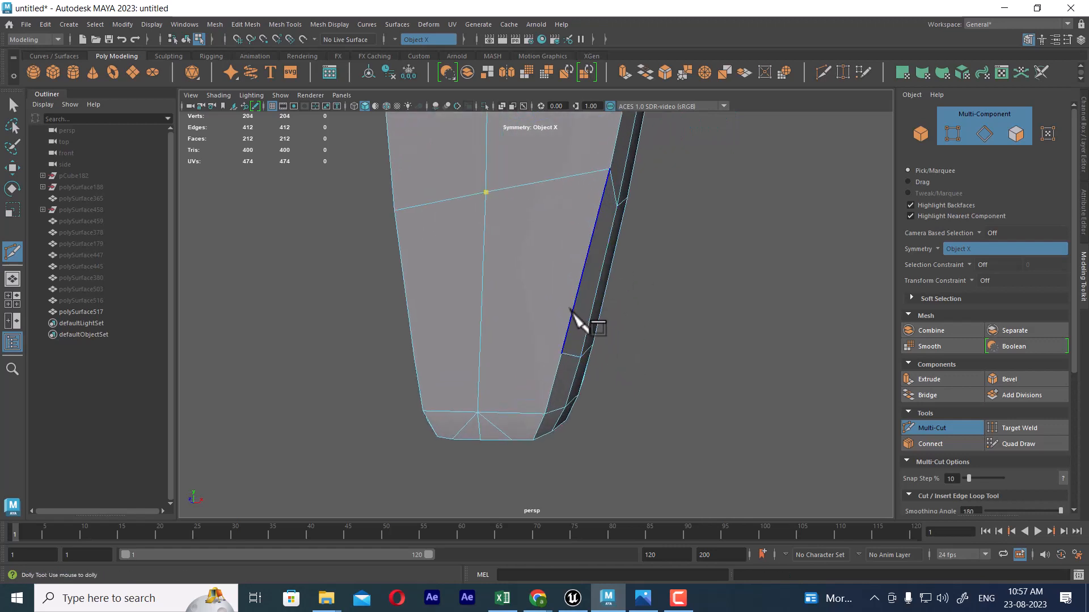
pyautogui.click(561, 352)
pyautogui.keyDown('alt'); pyautogui.moveTo(546, 418); pyautogui.dragTo(583, 379); pyautogui.keyUp('alt')
pyautogui.rightClick(592, 246)
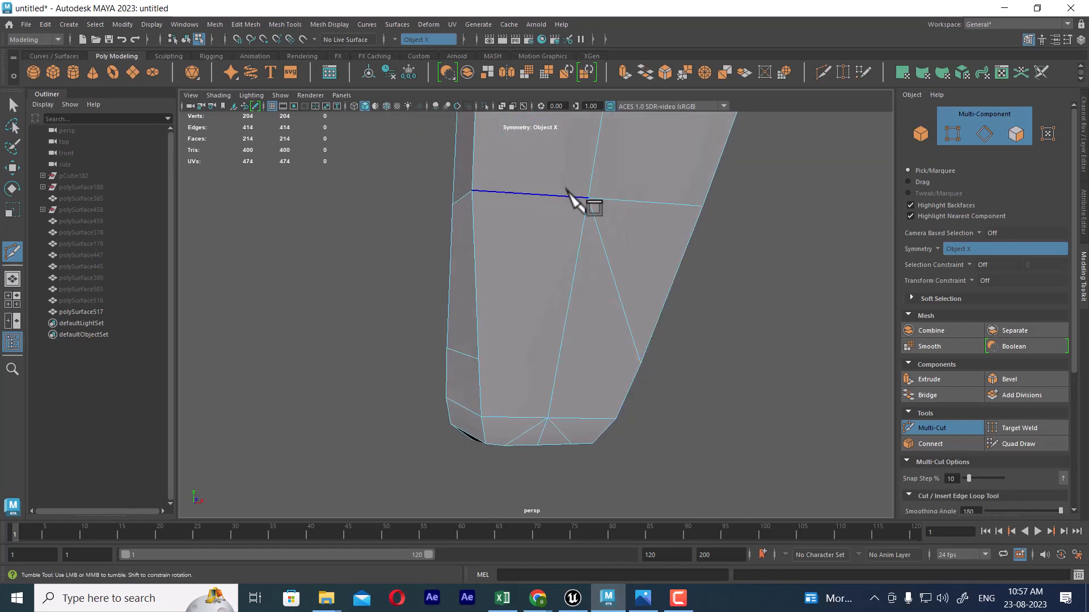
pyautogui.click(584, 199)
pyautogui.click(478, 363)
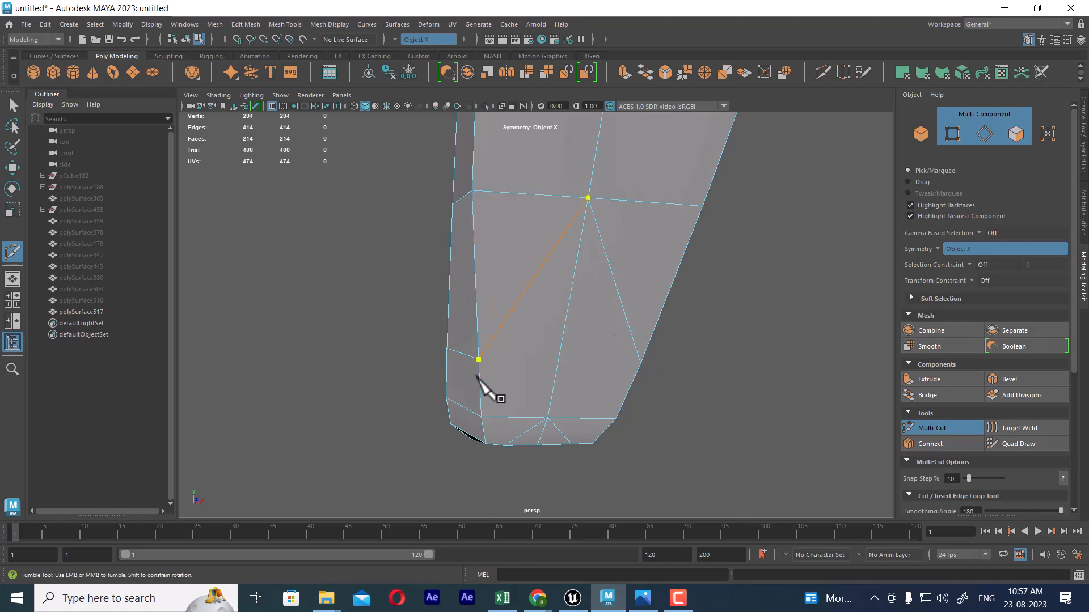
pyautogui.rightClick(559, 386)
# Step: Multi-Cut the same two diagonals on the opposite wide face, joining its middle-line vertex to the loose vertex on each border
pyautogui.keyDown('alt'); pyautogui.moveTo(512, 328); pyautogui.dragTo(661, 365); pyautogui.keyUp('alt')
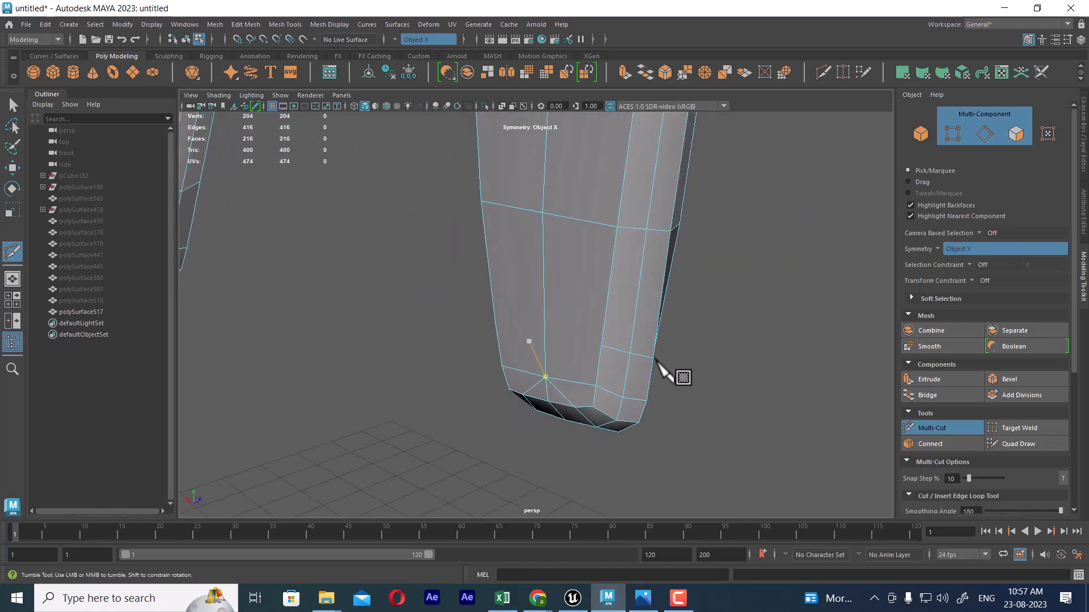
pyautogui.click(601, 342)
pyautogui.click(544, 213)
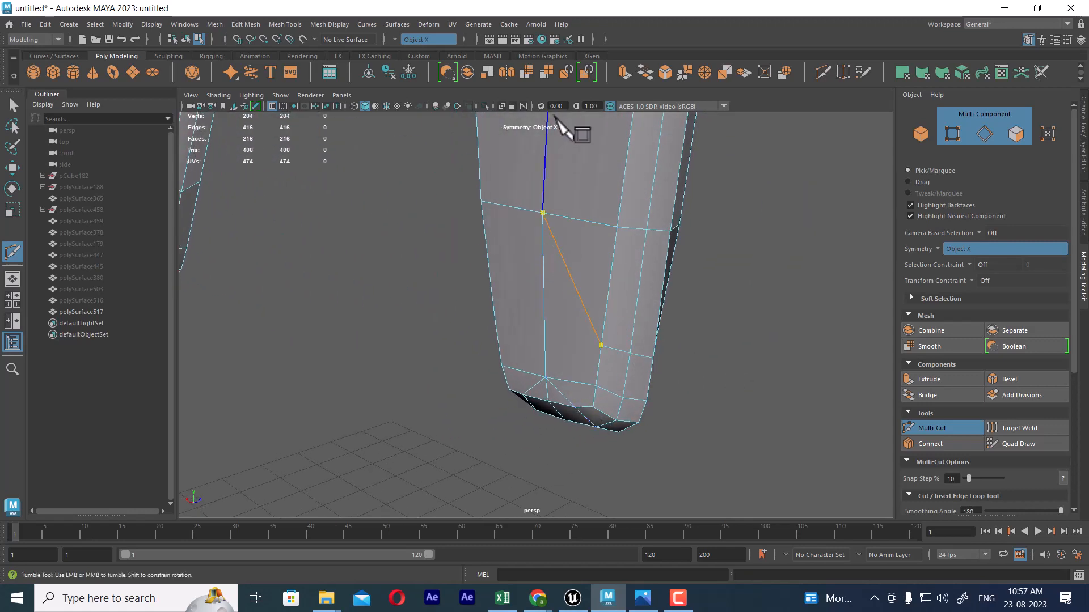
pyautogui.rightClick(577, 218)
pyautogui.moveTo(578, 218)
pyautogui.keyDown('alt'); pyautogui.mouseDown()
pyautogui.moveTo(576, 309)
pyautogui.moveTo(511, 365)
pyautogui.mouseUp(); pyautogui.keyUp('alt')
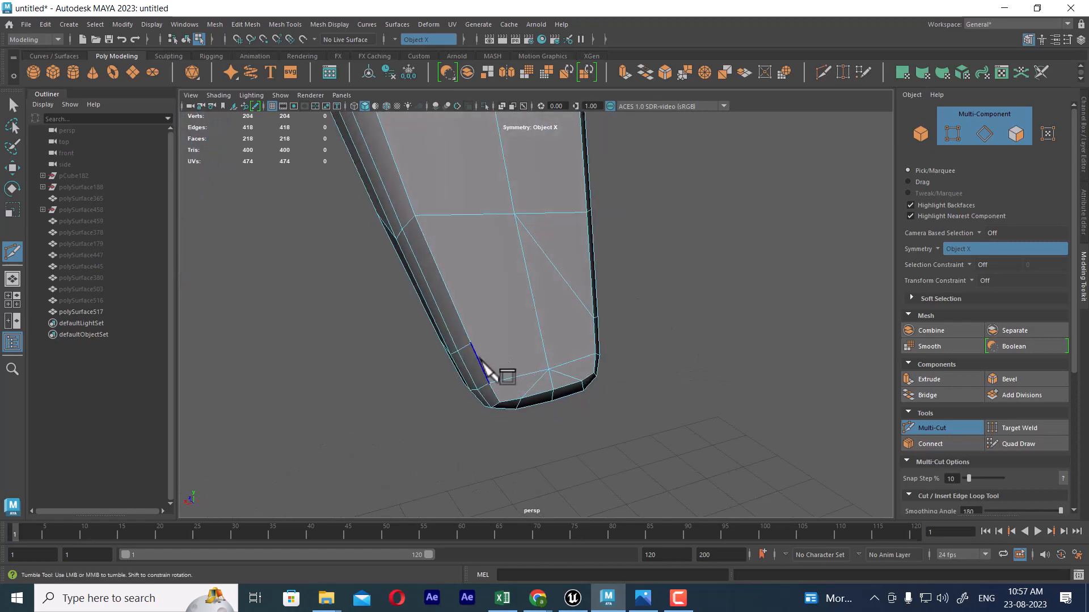
pyautogui.click(515, 214)
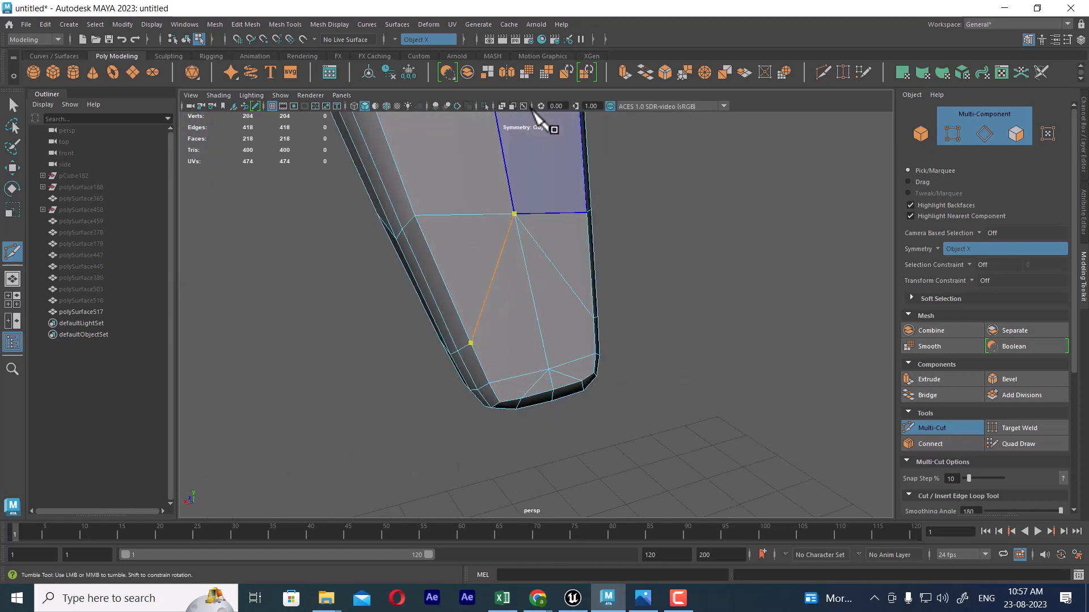
pyautogui.rightClick(536, 120)
# Step: Leave Multi-Cut, return the side cushion to object mode with the Move tool, and show the display layers
pyautogui.keyDown('alt'); pyautogui.moveTo(554, 341); pyautogui.dragTo(560, 295, button='right'); pyautogui.keyUp('alt')
pyautogui.keyDown('alt'); pyautogui.moveTo(560, 294); pyautogui.dragTo(560, 272); pyautogui.keyUp('alt')
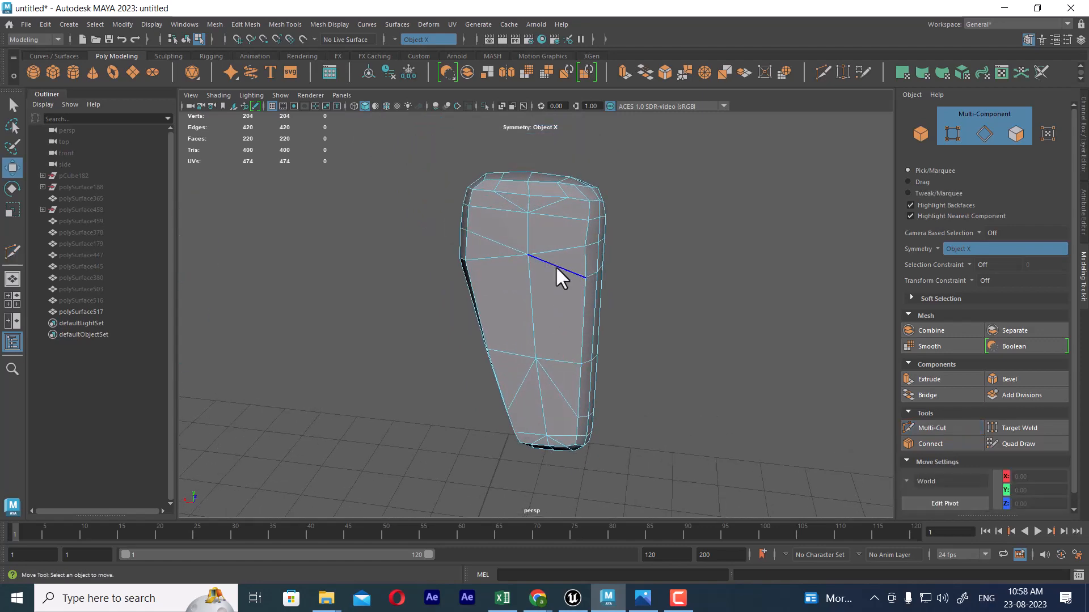
pyautogui.press('F8')
pyautogui.press('w')
pyautogui.keyDown('alt'); pyautogui.moveTo(639, 272); pyautogui.dragTo(740, 292); pyautogui.keyUp('alt')
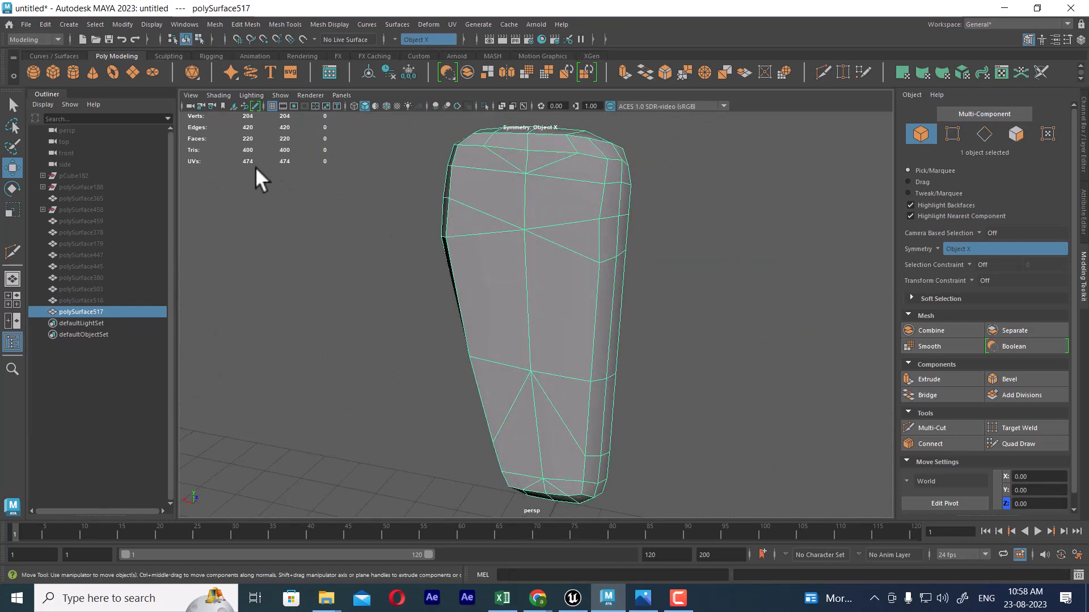
pyautogui.click(1072, 154)
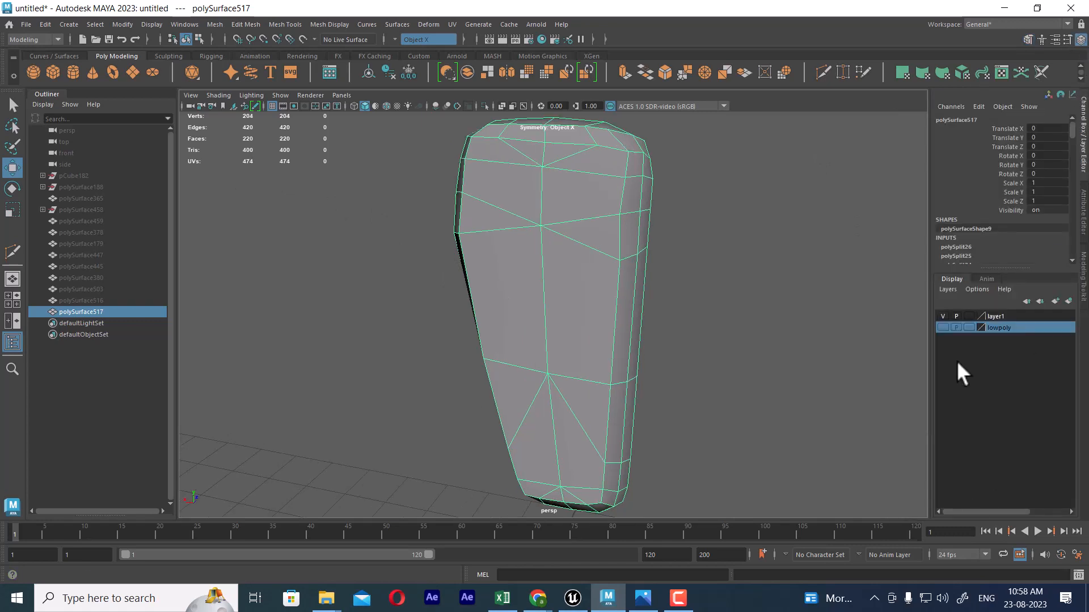
# Step: Add the low-poly side cushion mesh to the lowpoly display layer and make that layer visible
pyautogui.click(940, 328)
pyautogui.scroll(-6, 511, 363)
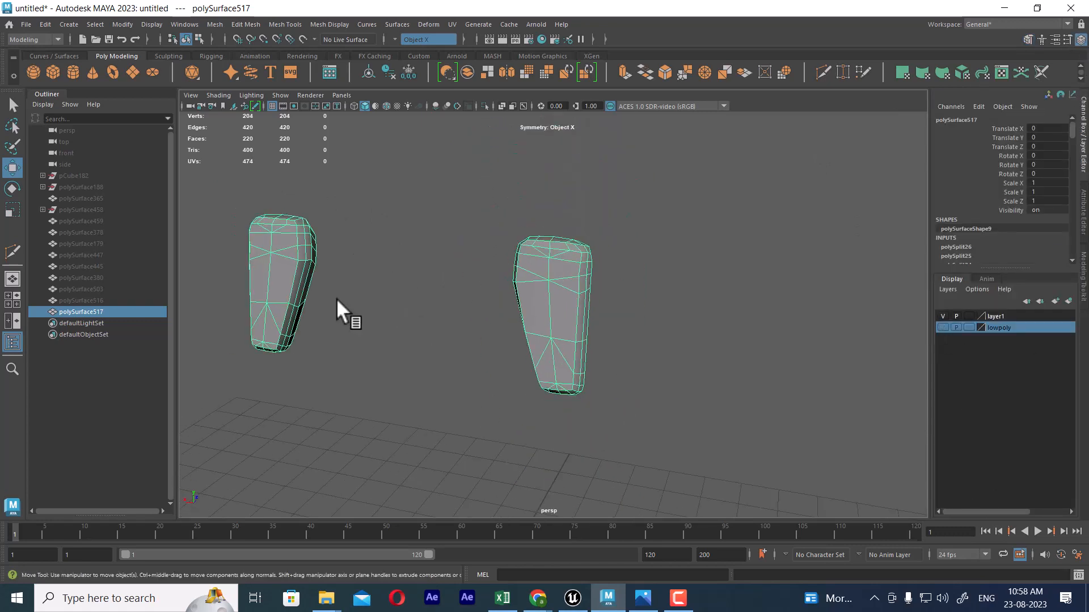
pyautogui.scroll(2, 680, 391)
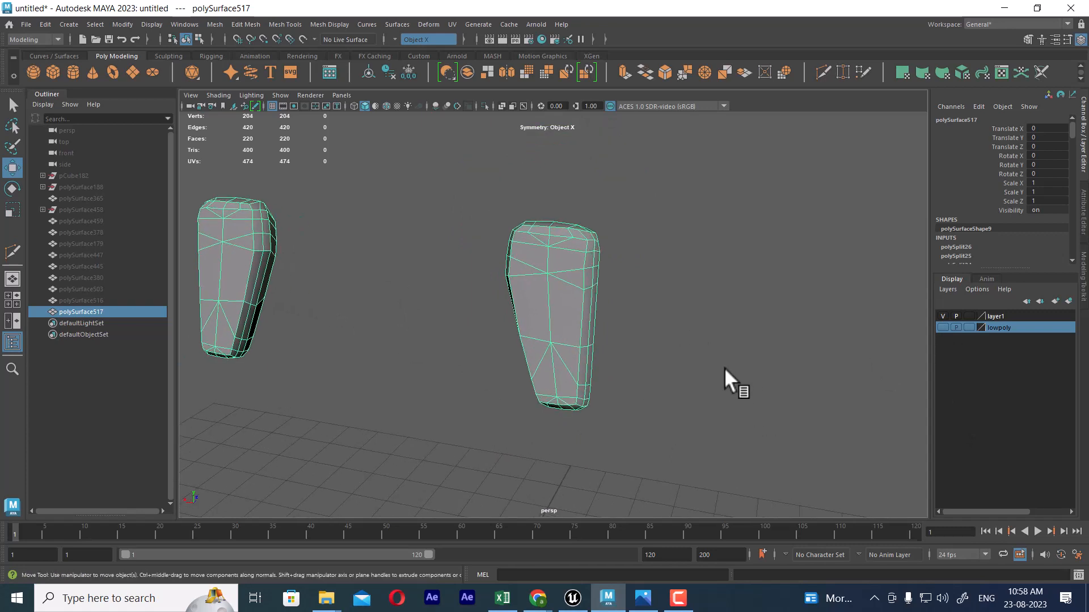
pyautogui.click(724, 368)
pyautogui.click(597, 295)
pyautogui.rightClick(1035, 327)
pyautogui.click(1007, 352)
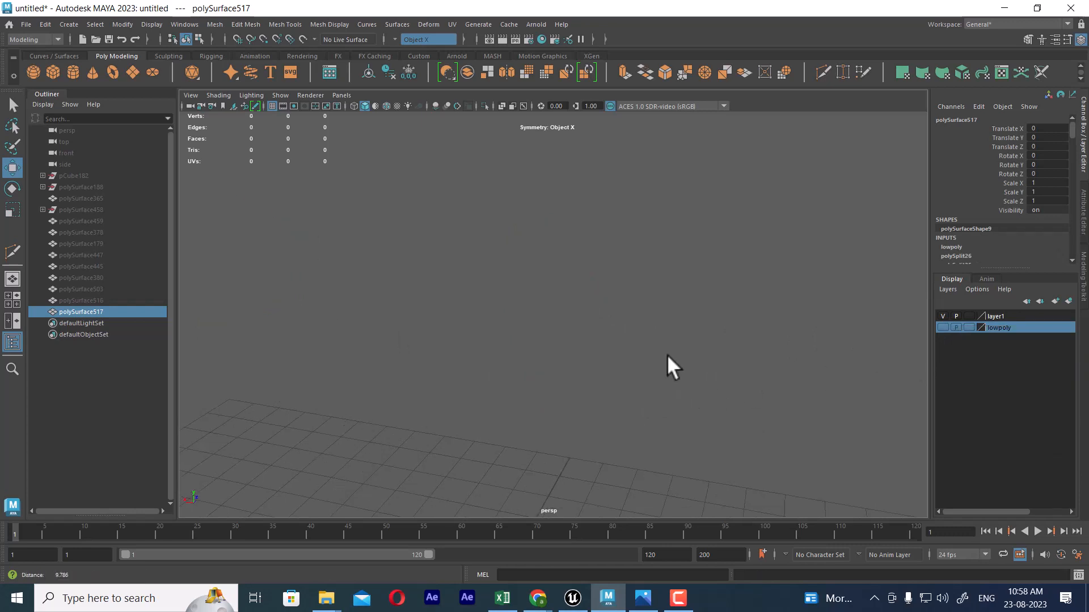
pyautogui.click(942, 328)
pyautogui.keyDown('alt'); pyautogui.moveTo(608, 396); pyautogui.dragTo(634, 327, button='middle'); pyautogui.keyUp('alt')
# Step: Show all hidden parts of the chair and hide layer1
pyautogui.click(138, 24)
pyautogui.moveTo(196, 99)
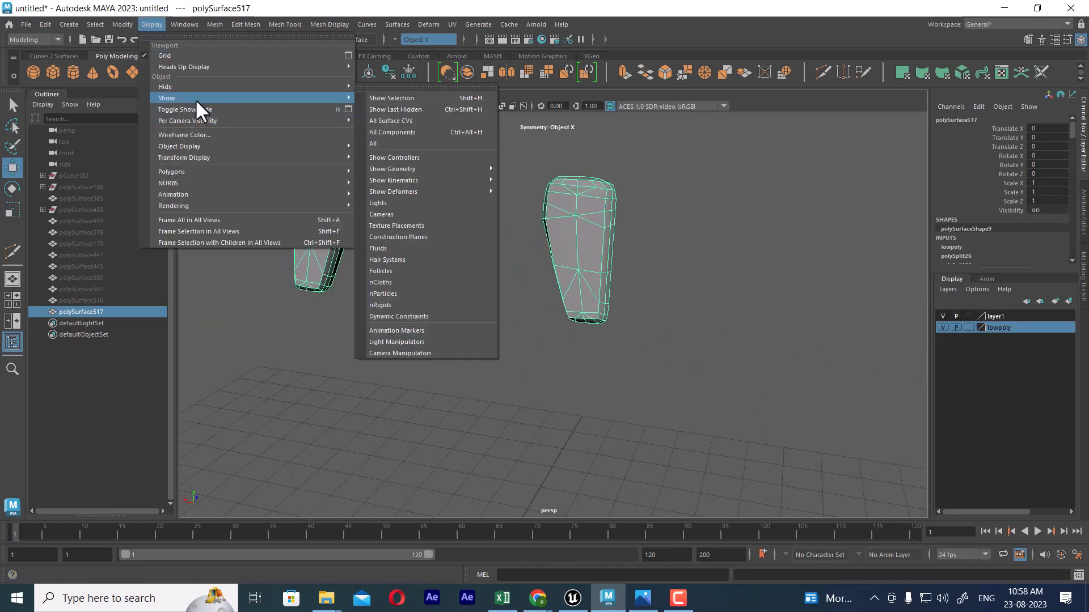
pyautogui.click(414, 138)
pyautogui.keyDown('alt'); pyautogui.moveTo(631, 399); pyautogui.dragTo(863, 335); pyautogui.keyUp('alt')
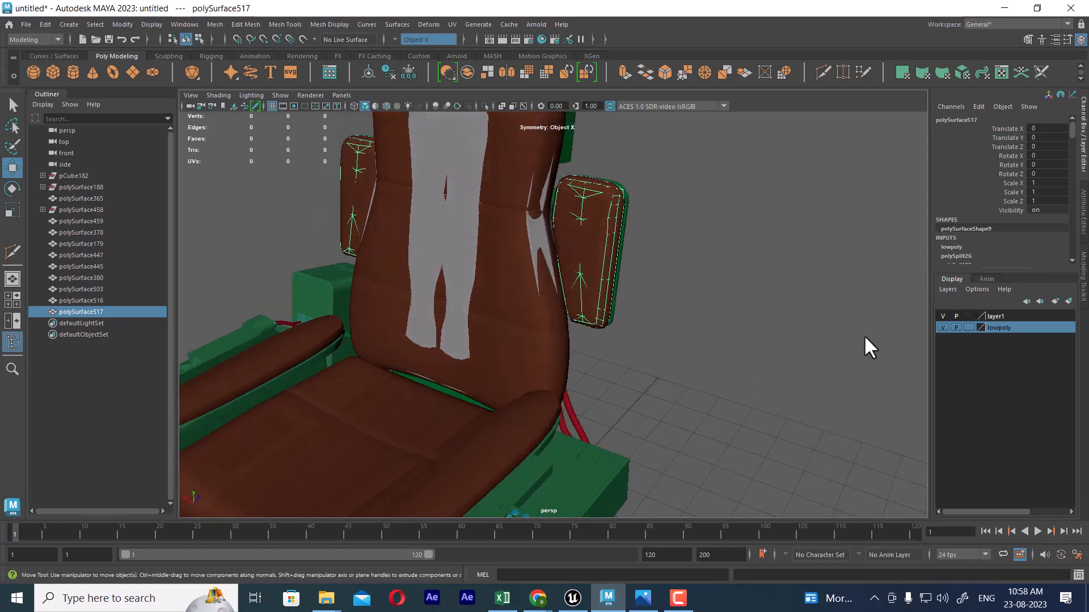
pyautogui.click(942, 315)
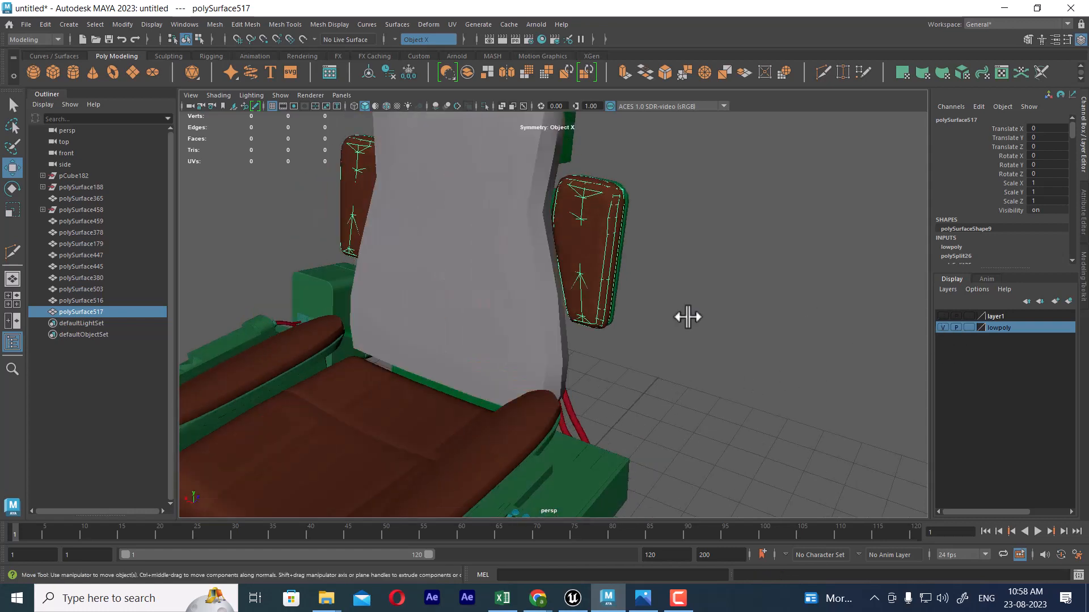
# Step: Add the dense original side cushion on the chair's red-button console side to layer1, keeping that layer hidden
pyautogui.click(499, 284)
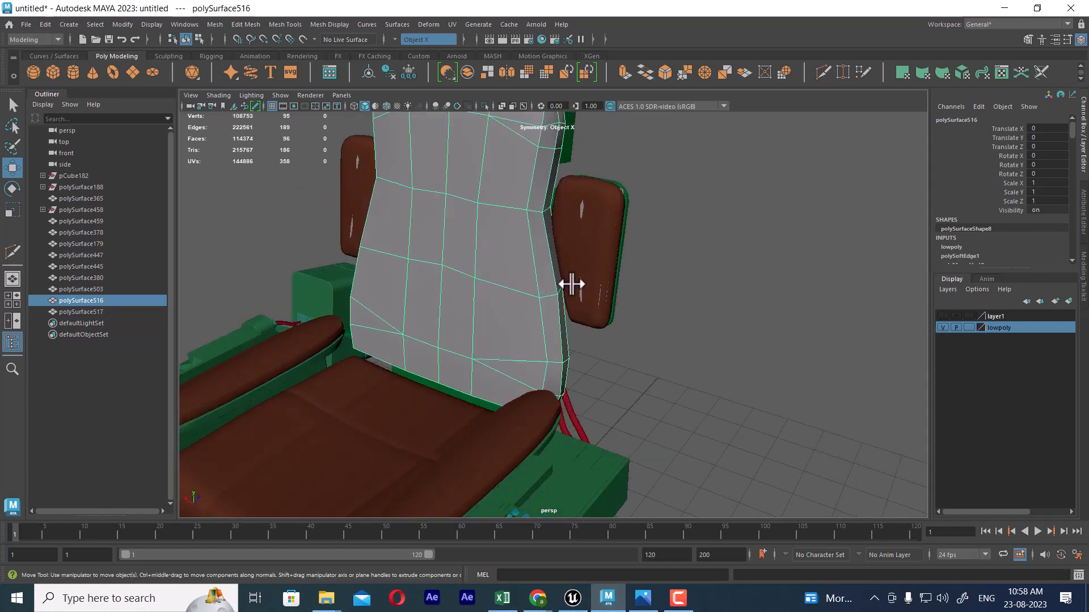
pyautogui.click(608, 255)
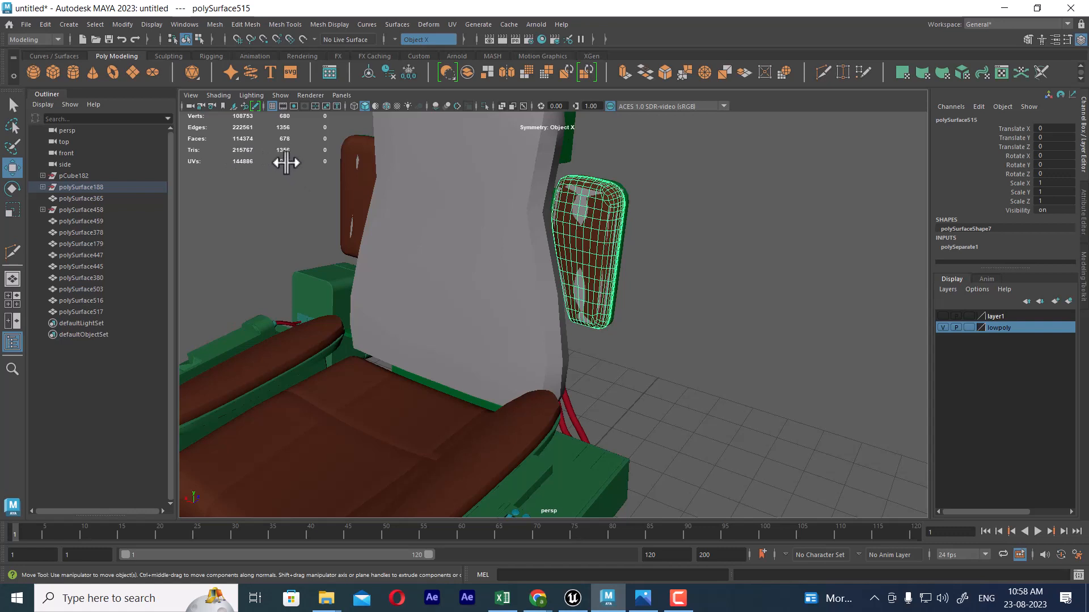
pyautogui.keyDown('shift'); pyautogui.click(354, 195); pyautogui.keyUp('shift')
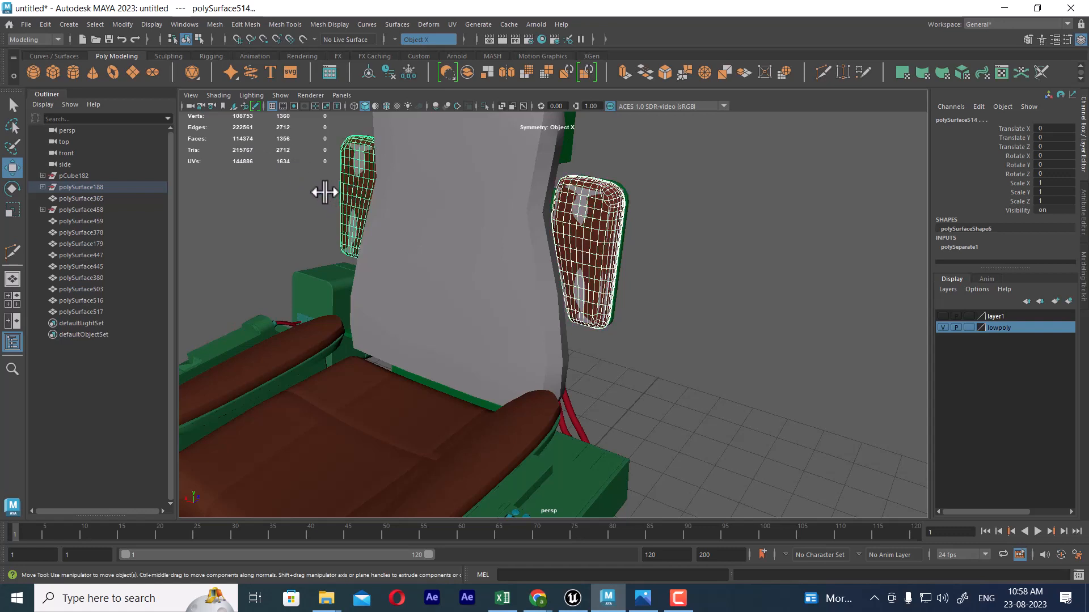
pyautogui.click(586, 227)
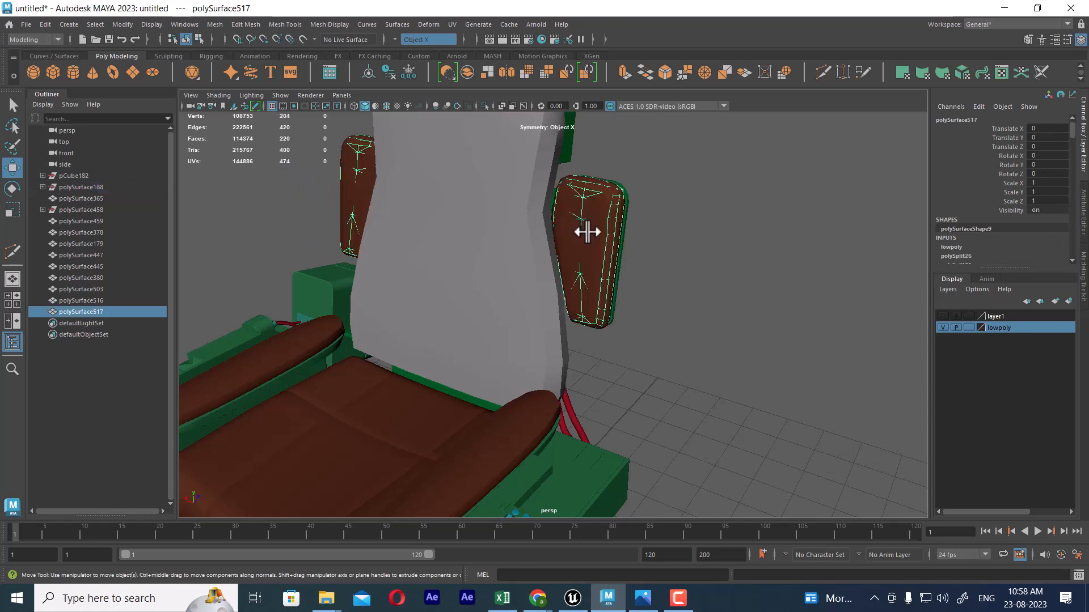
pyautogui.click(679, 220)
pyautogui.click(606, 230)
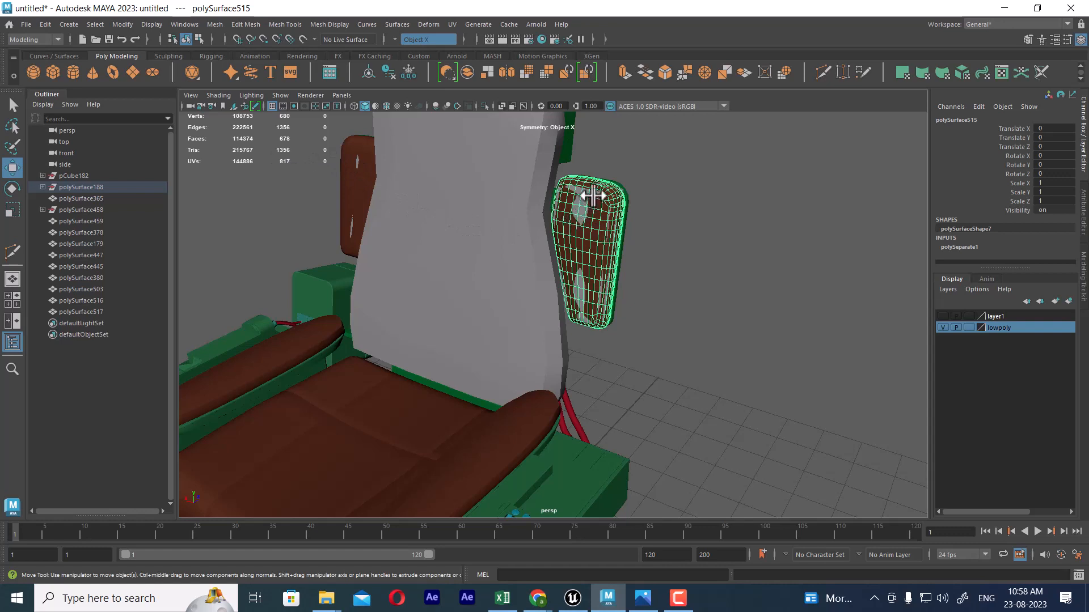
pyautogui.click(628, 219)
pyautogui.click(613, 205)
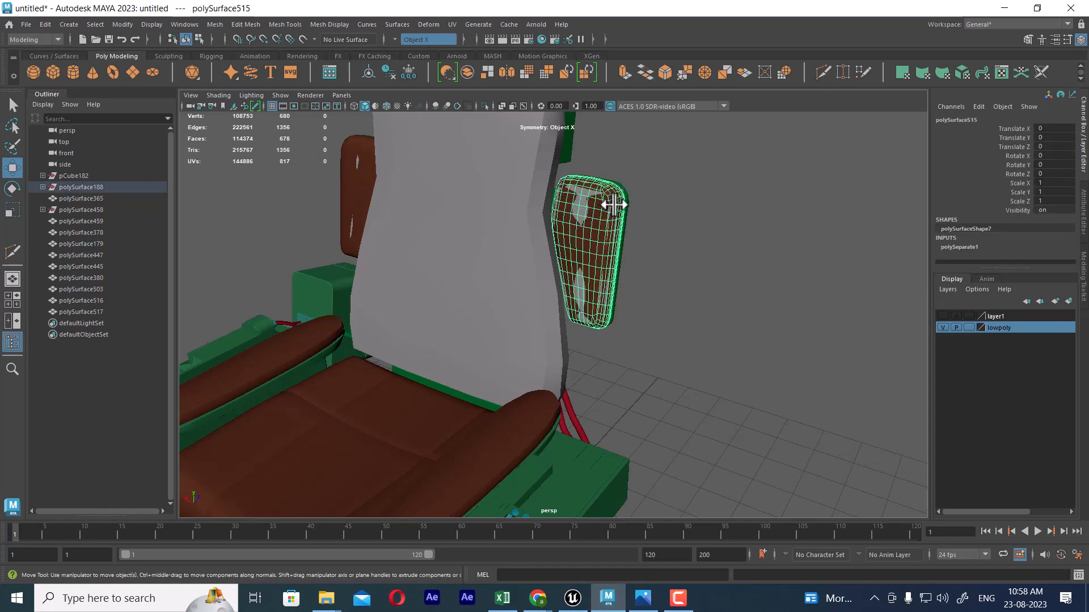
pyautogui.click(1012, 318)
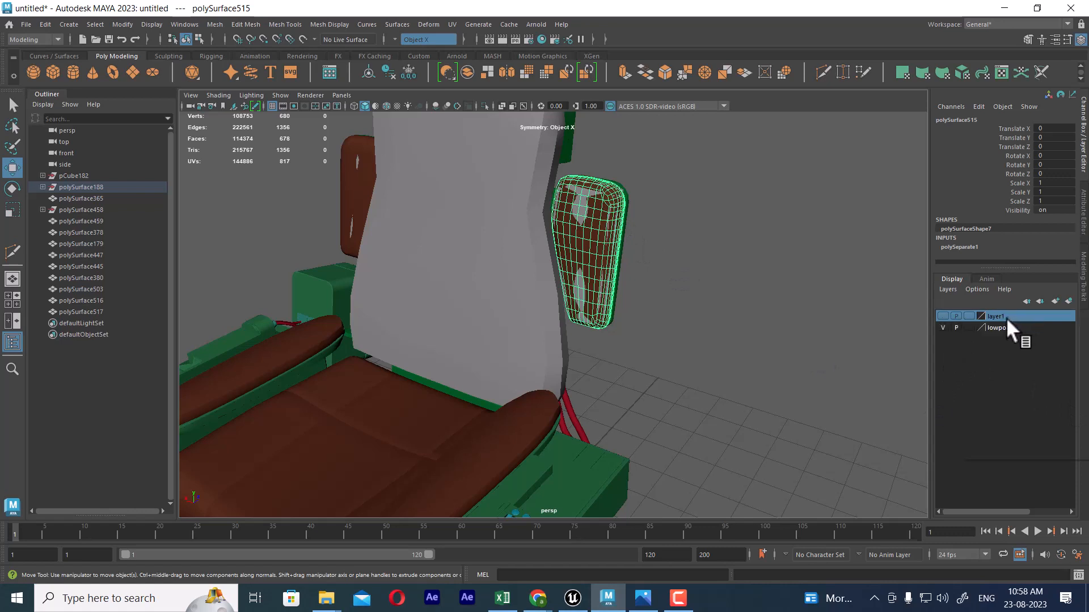
pyautogui.rightClick(1006, 317)
pyautogui.click(1004, 345)
# Step: Separate the combined low-poly side cushions into individual meshes and select the one on the red-button console side
pyautogui.click(587, 219)
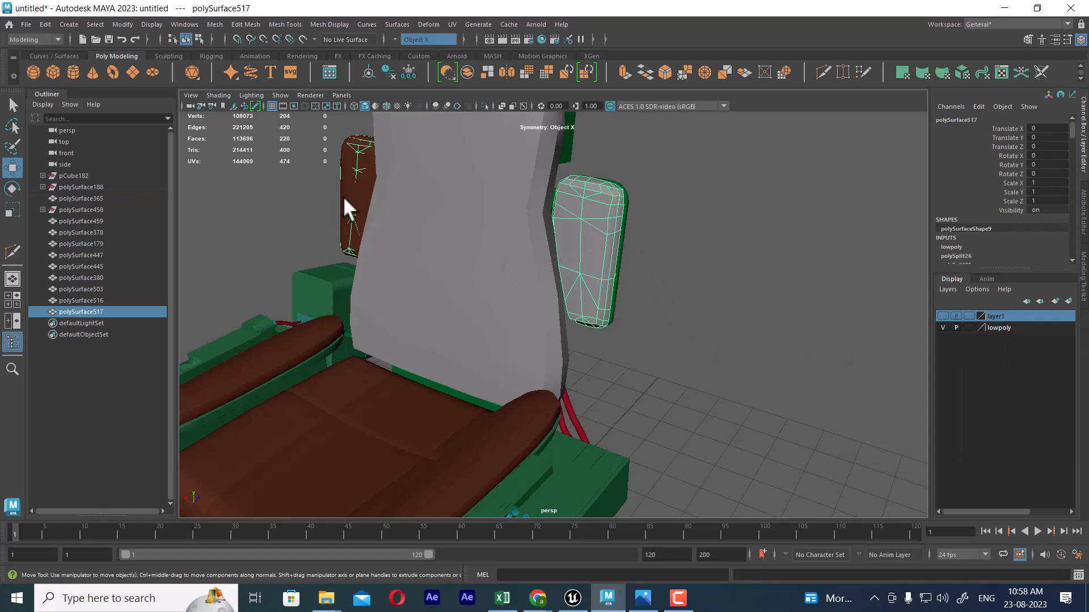
pyautogui.keyDown('alt'); pyautogui.moveTo(342, 195); pyautogui.dragTo(678, 286); pyautogui.keyUp('alt')
pyautogui.keyDown('shift'); pyautogui.moveTo(734, 204); pyautogui.dragTo(727, 437, button='right'); pyautogui.keyUp('shift')
pyautogui.click(567, 227)
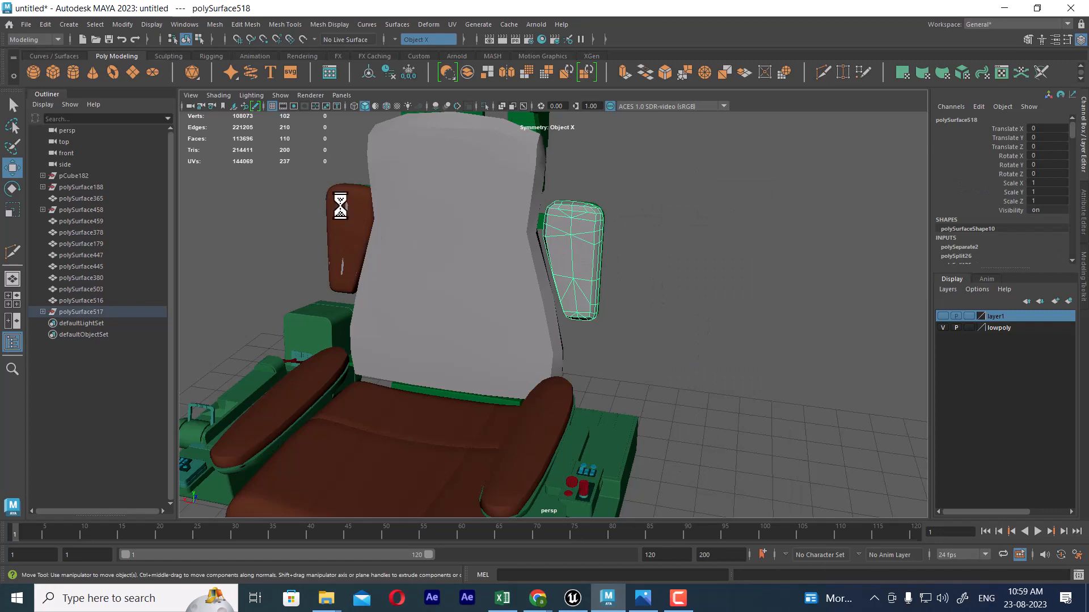
pyautogui.keyDown('alt'); pyautogui.moveTo(656, 236); pyautogui.dragTo(659, 265); pyautogui.keyUp('alt')
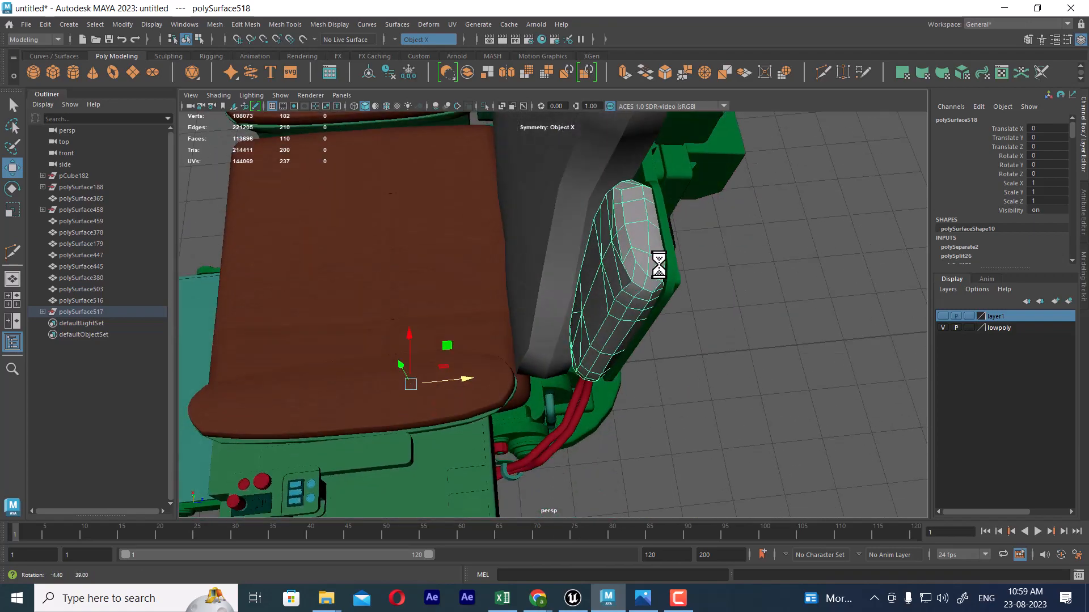
# Step: Isolate the brown armrest pad on the red-button console side by hiding all unselected objects
pyautogui.keyDown('alt'); pyautogui.moveTo(630, 175); pyautogui.dragTo(551, 455); pyautogui.keyUp('alt')
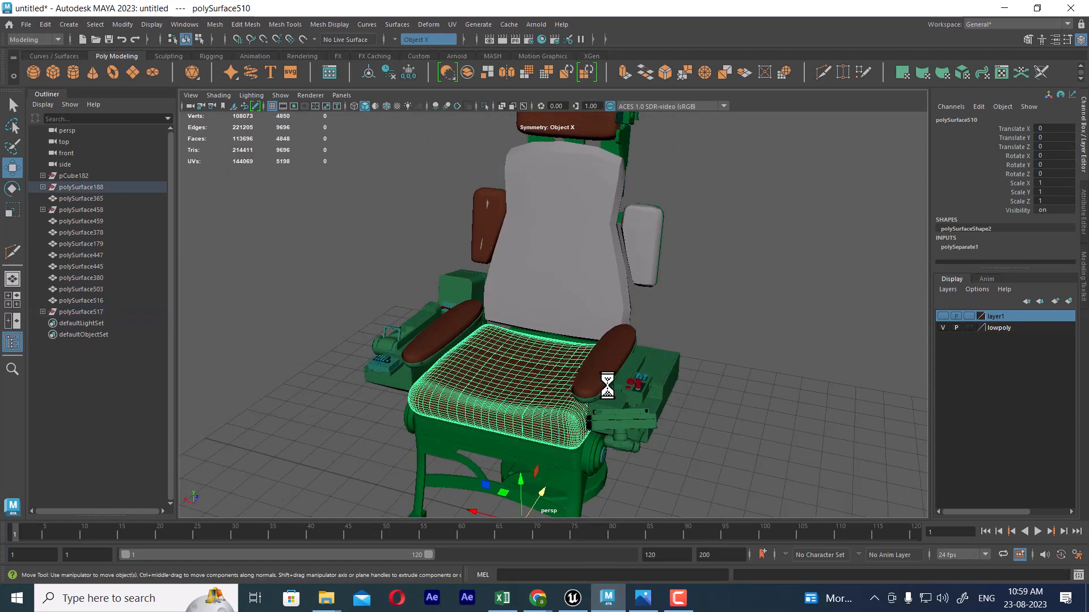
pyautogui.click(546, 233)
pyautogui.click(607, 347)
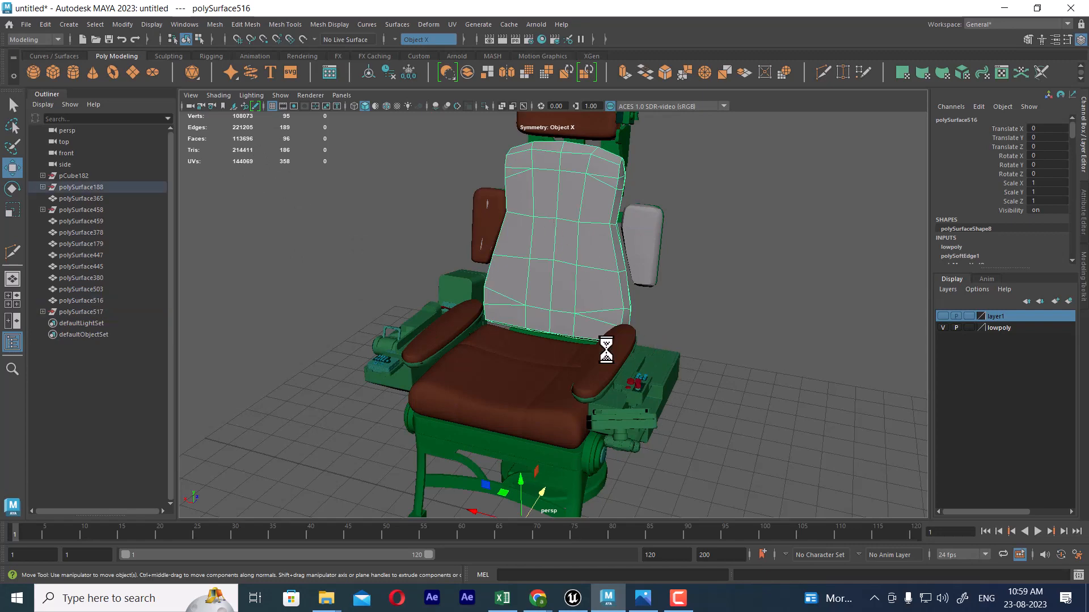
pyautogui.keyDown('alt'); pyautogui.moveTo(607, 347); pyautogui.dragTo(757, 319); pyautogui.keyUp('alt')
pyautogui.hotkey('alt', 'h')
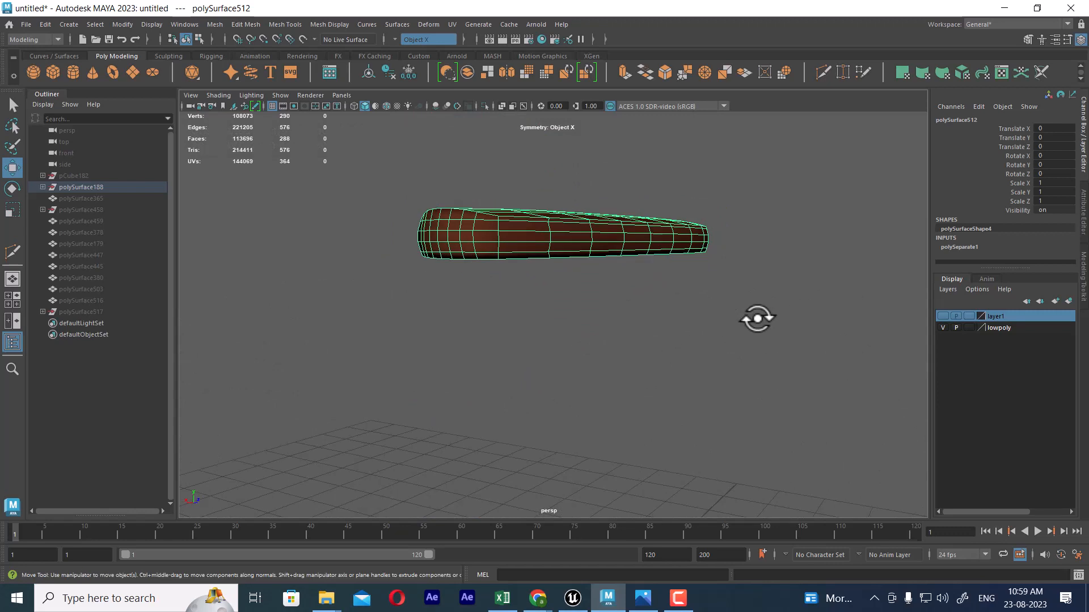
pyautogui.click(605, 301)
pyautogui.click(546, 252)
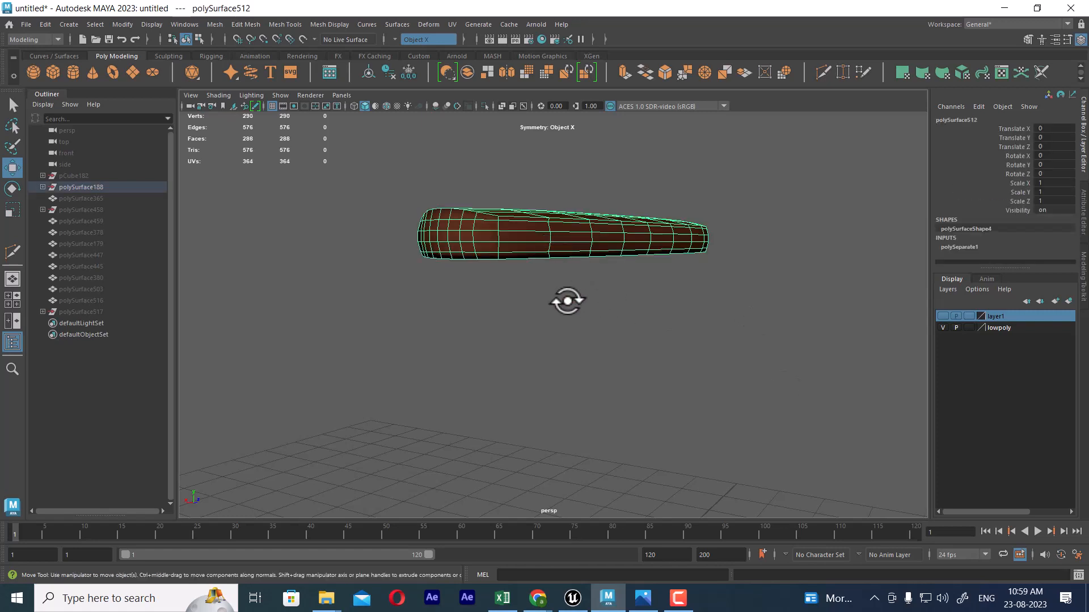
pyautogui.keyDown('alt'); pyautogui.moveTo(566, 301); pyautogui.dragTo(745, 376); pyautogui.keyUp('alt')
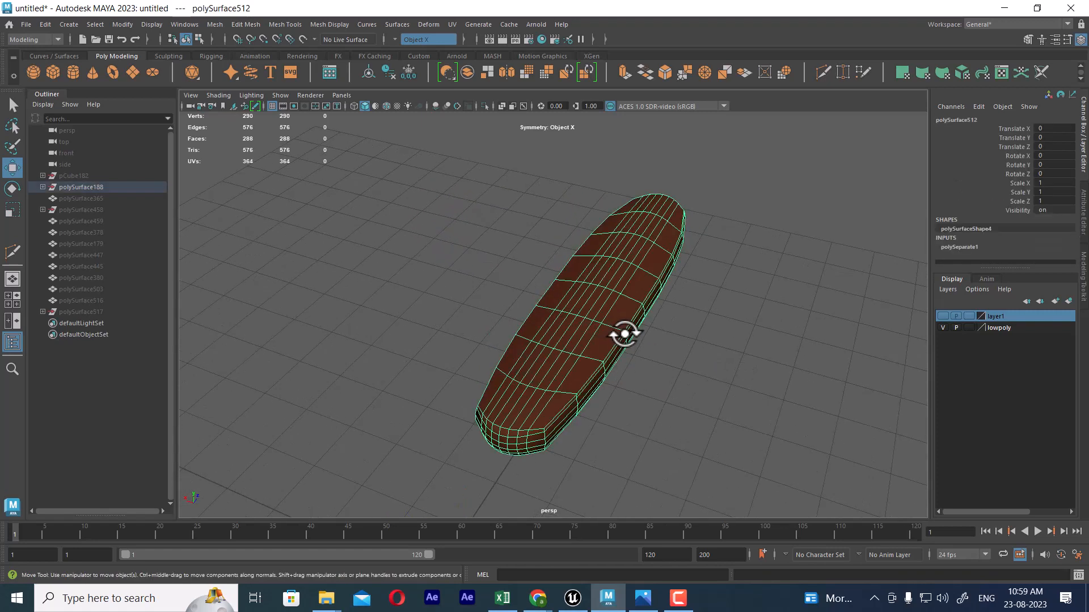
pyautogui.keyDown('alt'); pyautogui.moveTo(624, 334); pyautogui.dragTo(651, 359); pyautogui.keyUp('alt')
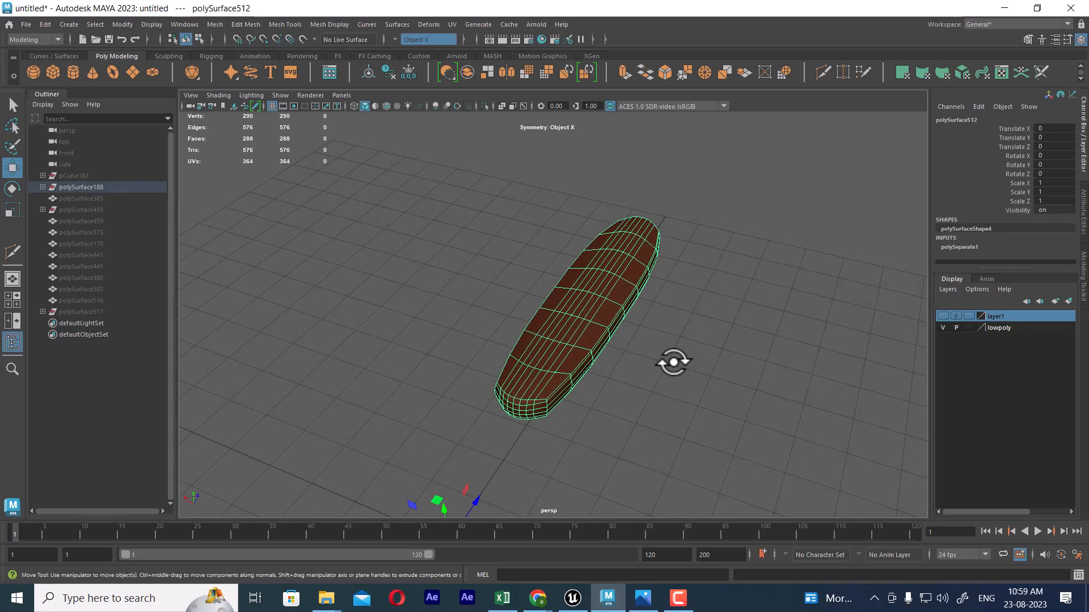
# Step: Duplicate the armrest pad, hide the original, and switch the copy to edge selection at its rounded end
pyautogui.hotkey('ctrl', 'd')
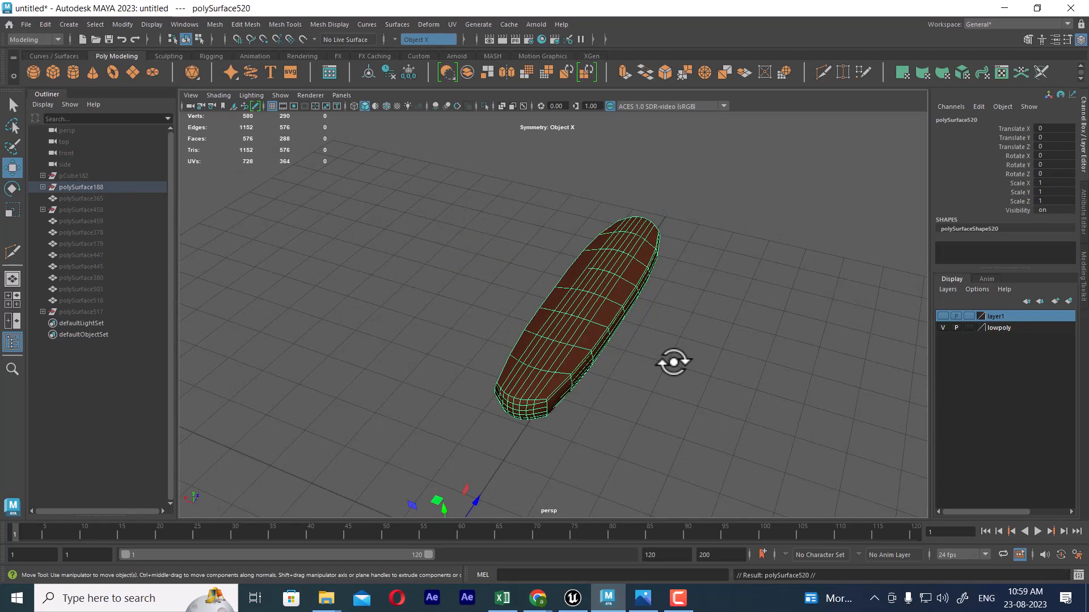
pyautogui.hotkey('alt', 'h')
pyautogui.keyDown('alt'); pyautogui.moveTo(585, 359); pyautogui.dragTo(692, 275); pyautogui.keyUp('alt')
pyautogui.press('F10')
# Step: Try deleting the six lengthwise edge loops around the armrest pad's middle loop
pyautogui.doubleClick(709, 271)
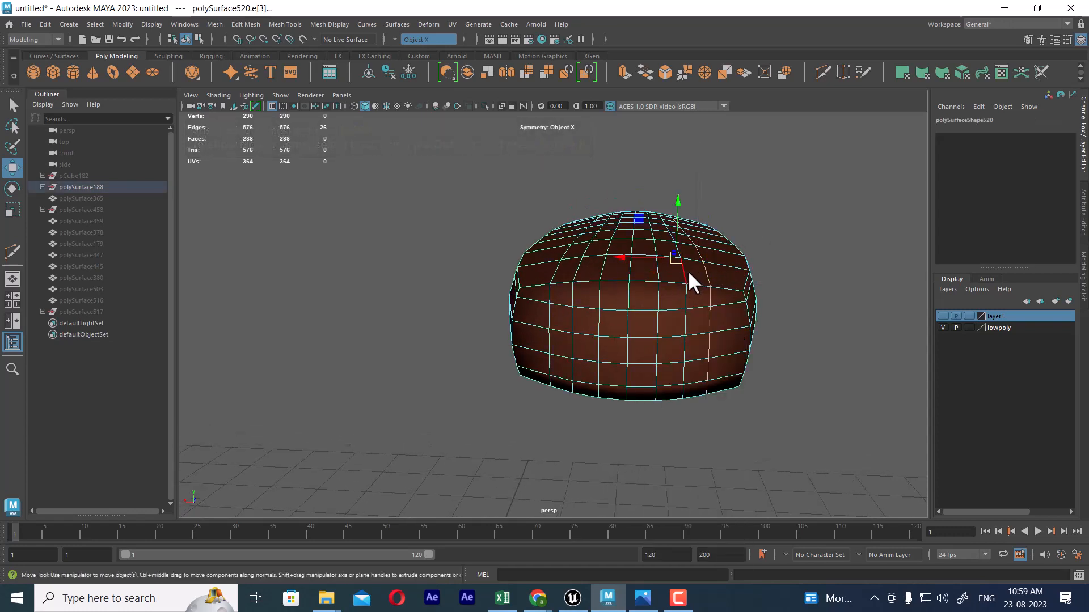
pyautogui.keyDown('shift'); pyautogui.doubleClick(688, 271); pyautogui.keyUp('shift')
pyautogui.keyDown('shift'); pyautogui.doubleClick(658, 269); pyautogui.keyUp('shift')
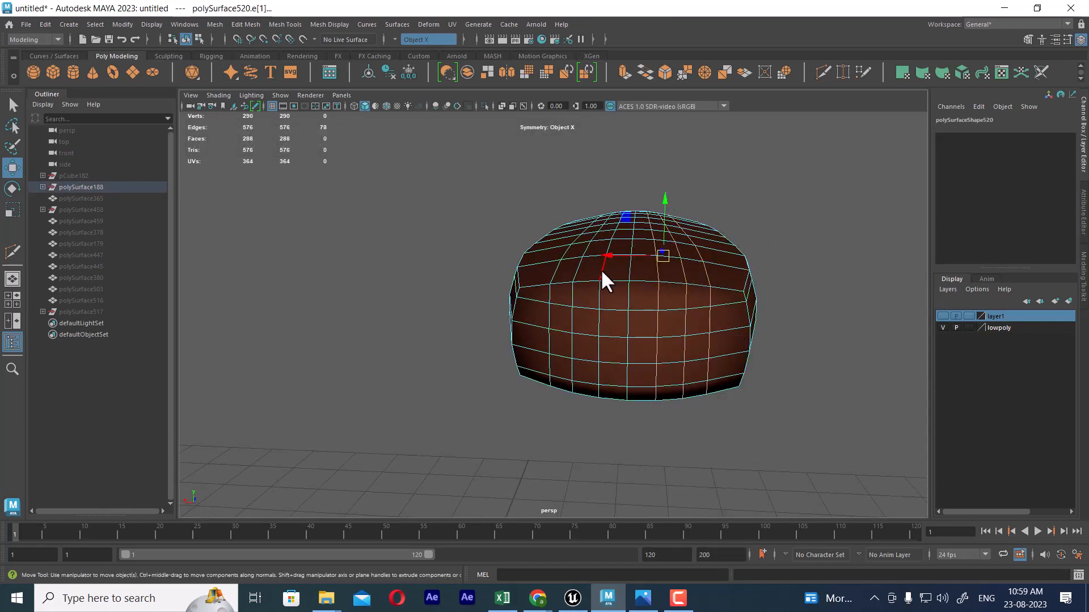
pyautogui.keyDown('shift'); pyautogui.click(600, 269); pyautogui.keyUp('shift')
pyautogui.keyDown('shift'); pyautogui.doubleClick(599, 269); pyautogui.keyUp('shift')
pyautogui.keyDown('shift'); pyautogui.doubleClick(567, 269); pyautogui.keyUp('shift')
pyautogui.keyDown('shift'); pyautogui.doubleClick(554, 269); pyautogui.keyUp('shift')
pyautogui.keyDown('shift'); pyautogui.moveTo(553, 268); pyautogui.dragTo(431, 453, button='right'); pyautogui.keyUp('shift')
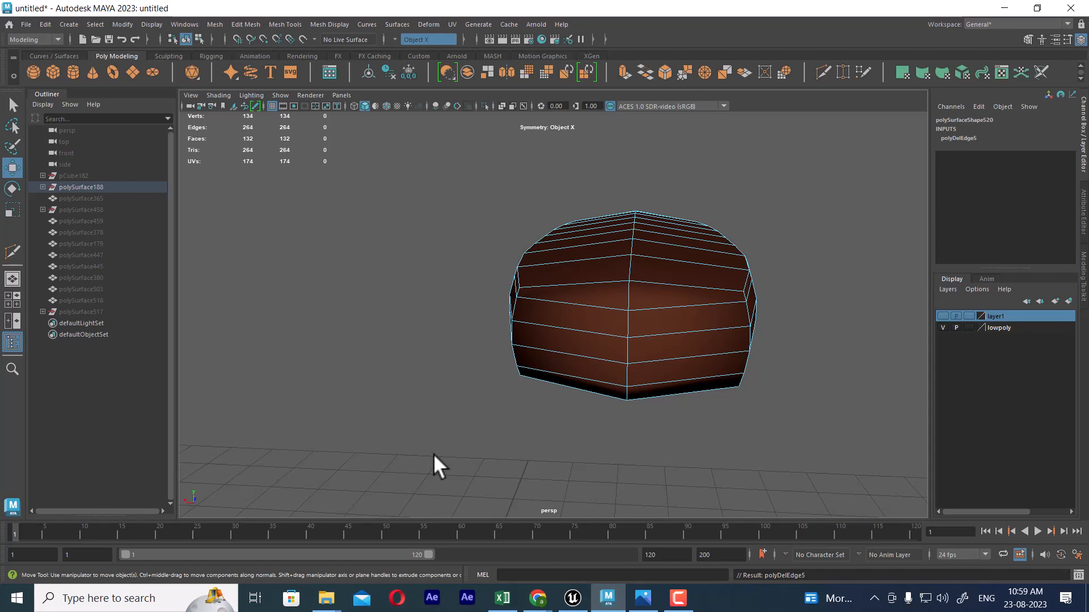
pyautogui.hotkey('ctrl', 'z')
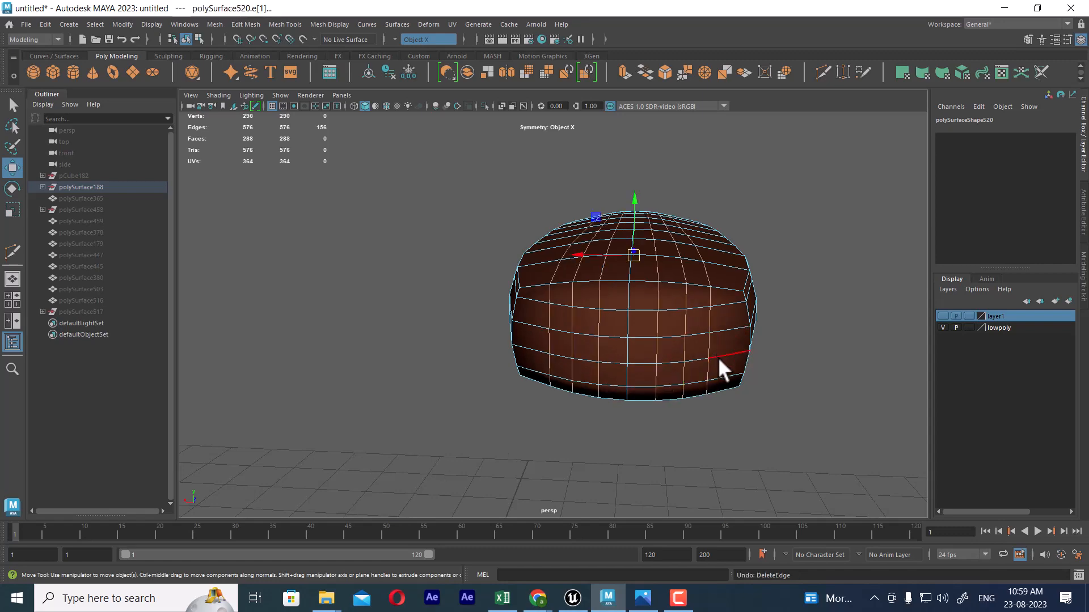
# Step: Delete four alternate lengthwise edge loops from the duplicated armrest pad, keeping the middle loop and one on each side of it
pyautogui.keyDown('alt'); pyautogui.moveTo(719, 360); pyautogui.dragTo(662, 365); pyautogui.keyUp('alt')
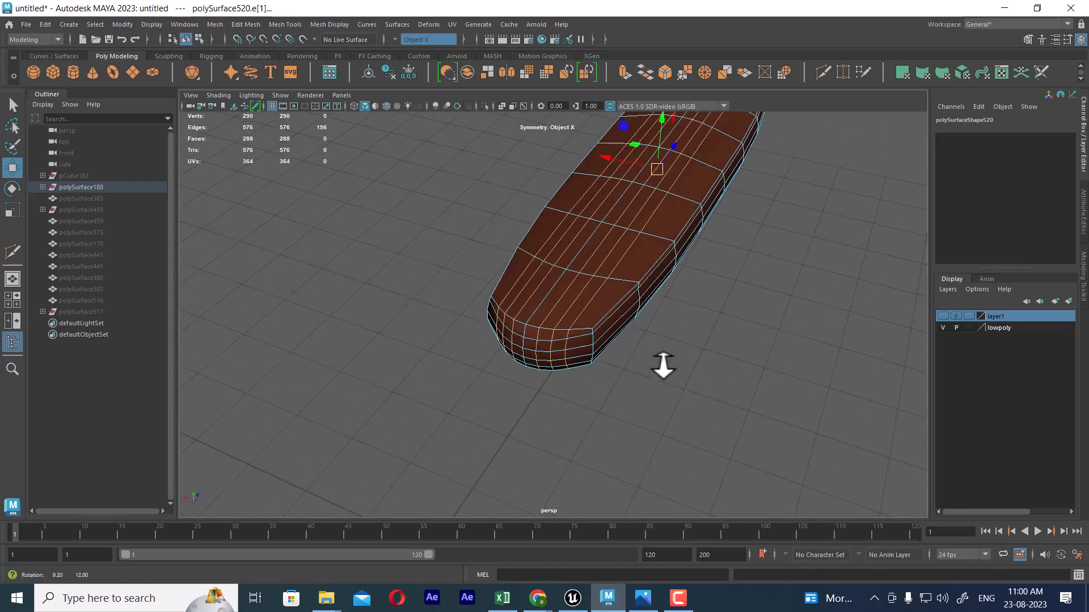
pyautogui.keyDown('alt'); pyautogui.moveTo(546, 326); pyautogui.dragTo(561, 379, button='right'); pyautogui.keyUp('alt')
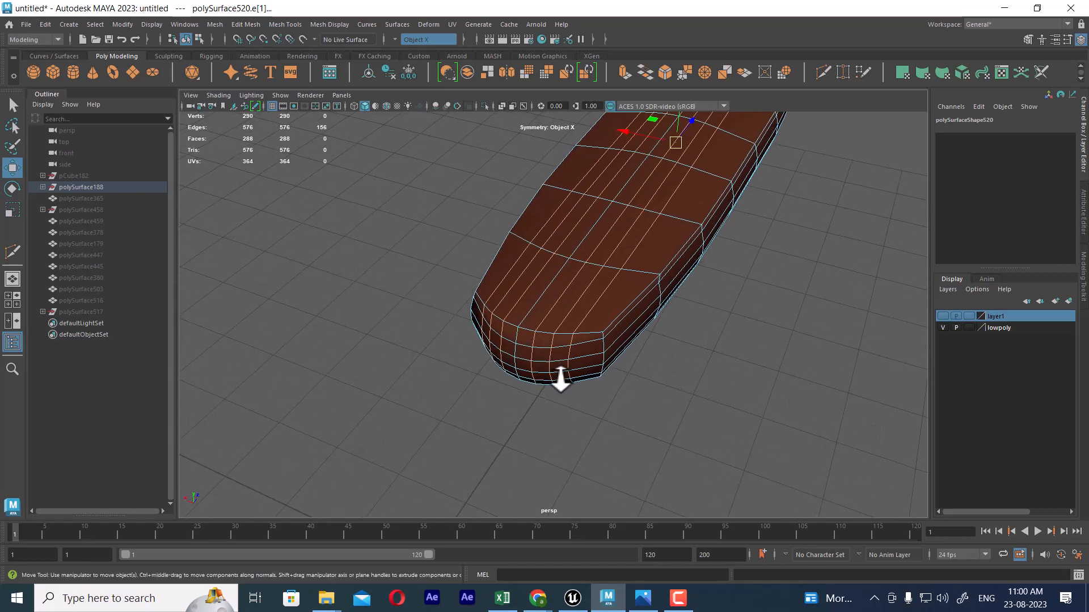
pyautogui.doubleClick(569, 316)
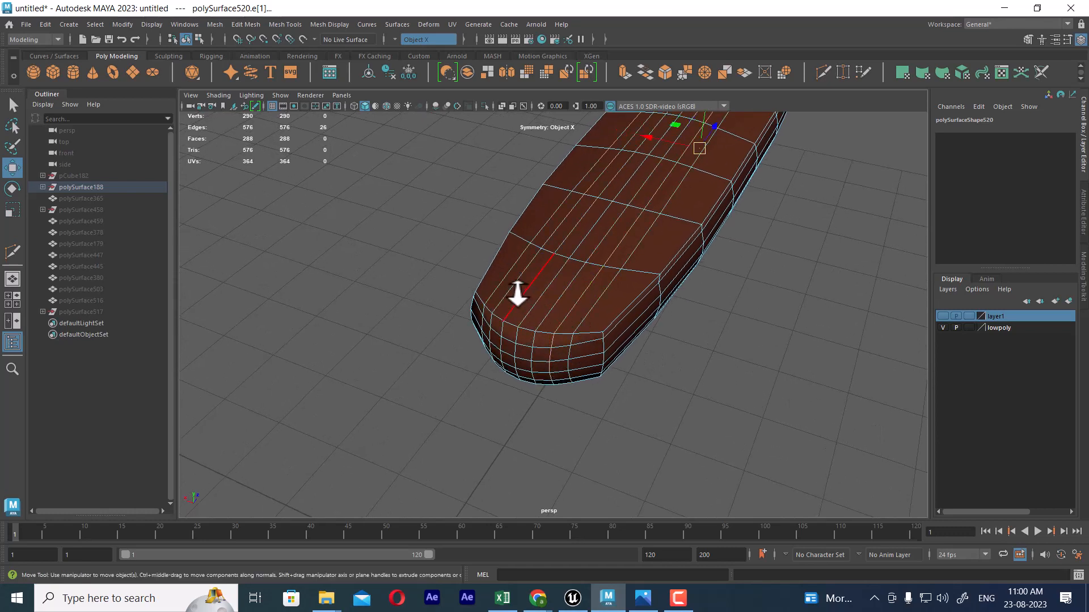
pyautogui.doubleClick(576, 314)
pyautogui.keyDown('alt'); pyautogui.moveTo(593, 338); pyautogui.dragTo(613, 357); pyautogui.keyUp('alt')
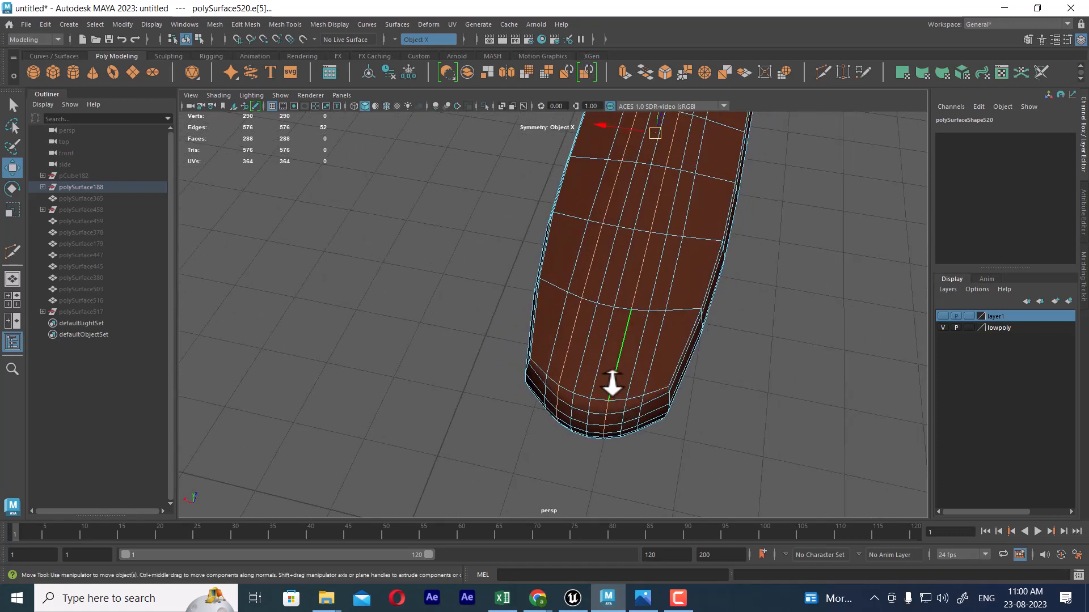
pyautogui.doubleClick(577, 375)
pyautogui.keyDown('shift'); pyautogui.doubleClick(613, 374); pyautogui.keyUp('shift')
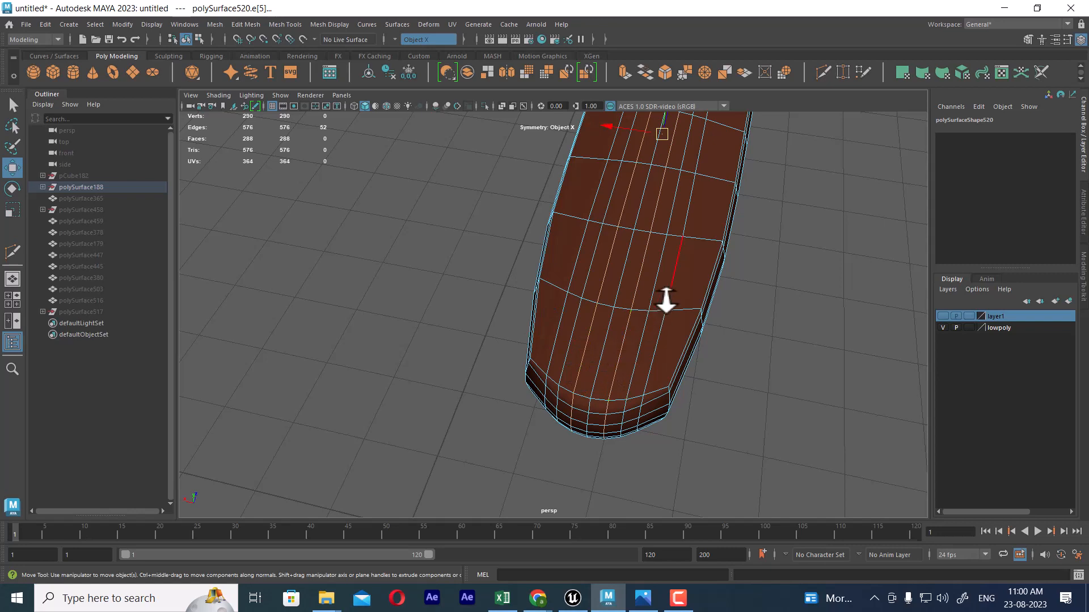
pyautogui.keyDown('shift'); pyautogui.rightClick(674, 287); pyautogui.keyUp('shift')
pyautogui.click(620, 303)
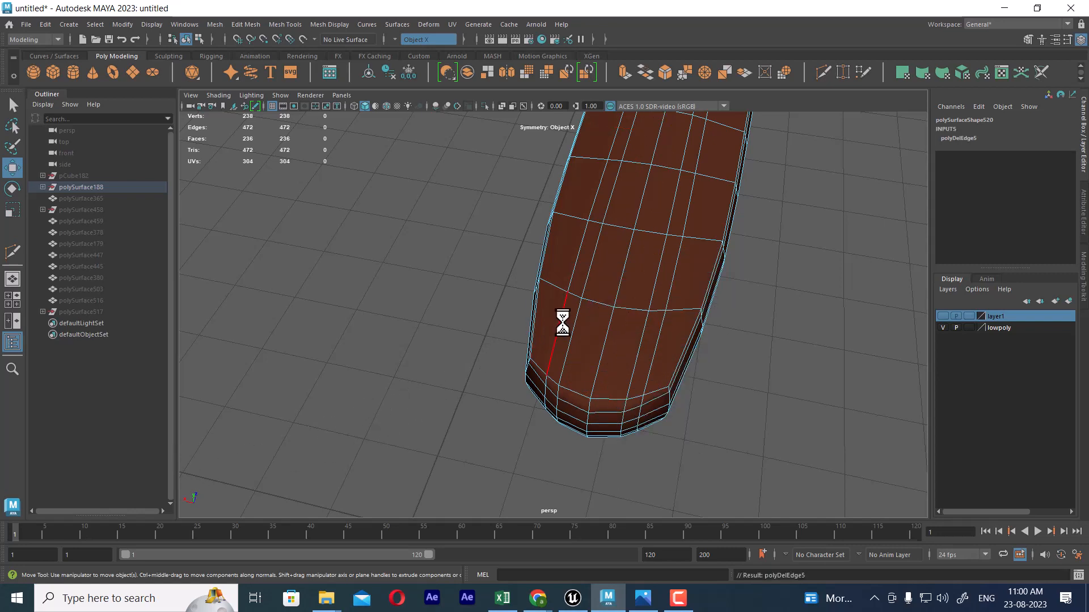
pyautogui.doubleClick(558, 316)
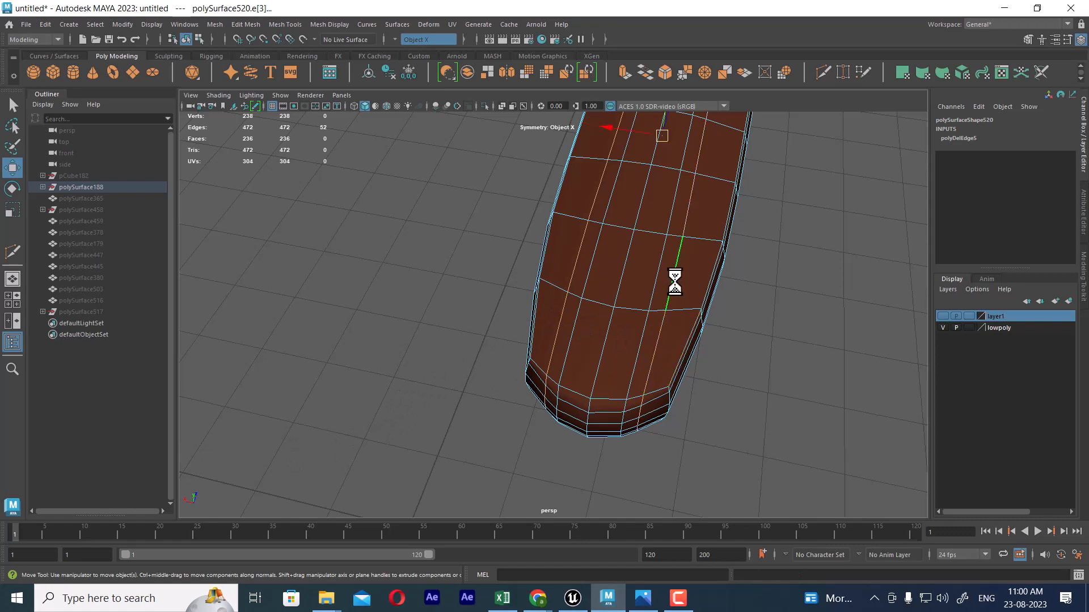
pyautogui.hotkey('ctrl', 'Delete')
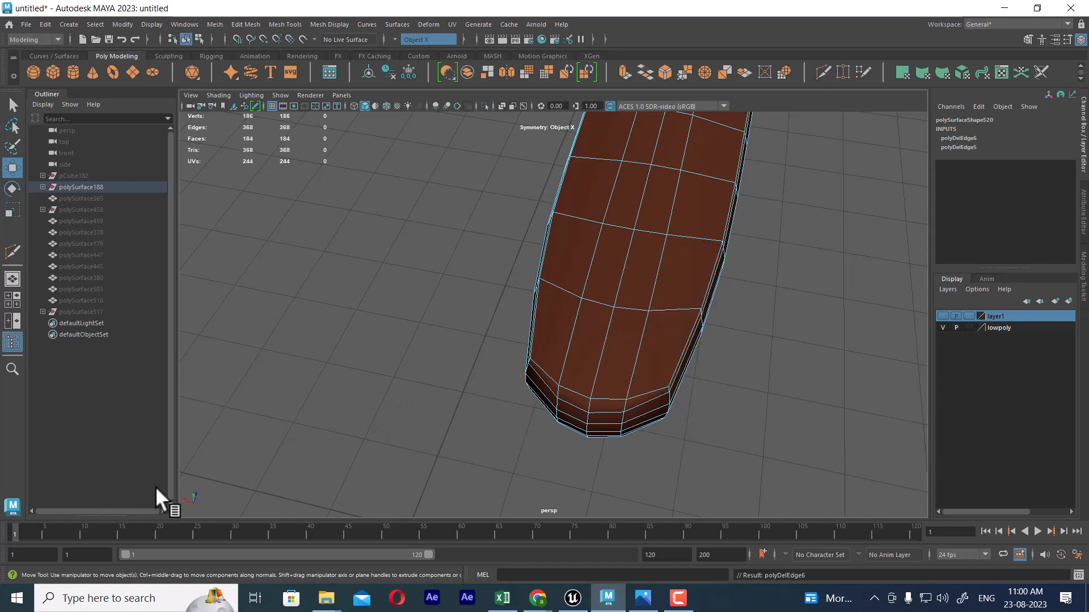
# Step: Undo the last lengthwise loop deletion and deselect the loops' edges on the pad's near rounded end in top view
pyautogui.hotkey('ctrl', 'z')
pyautogui.keyDown('alt'); pyautogui.moveTo(439, 403); pyautogui.dragTo(457, 339); pyautogui.keyUp('alt')
pyautogui.press('space')
pyautogui.scroll(2, 619, 423)
pyautogui.keyDown('alt'); pyautogui.moveTo(457, 381); pyautogui.dragTo(622, 289, button='middle'); pyautogui.keyUp('alt')
pyautogui.scroll(5, 622, 289)
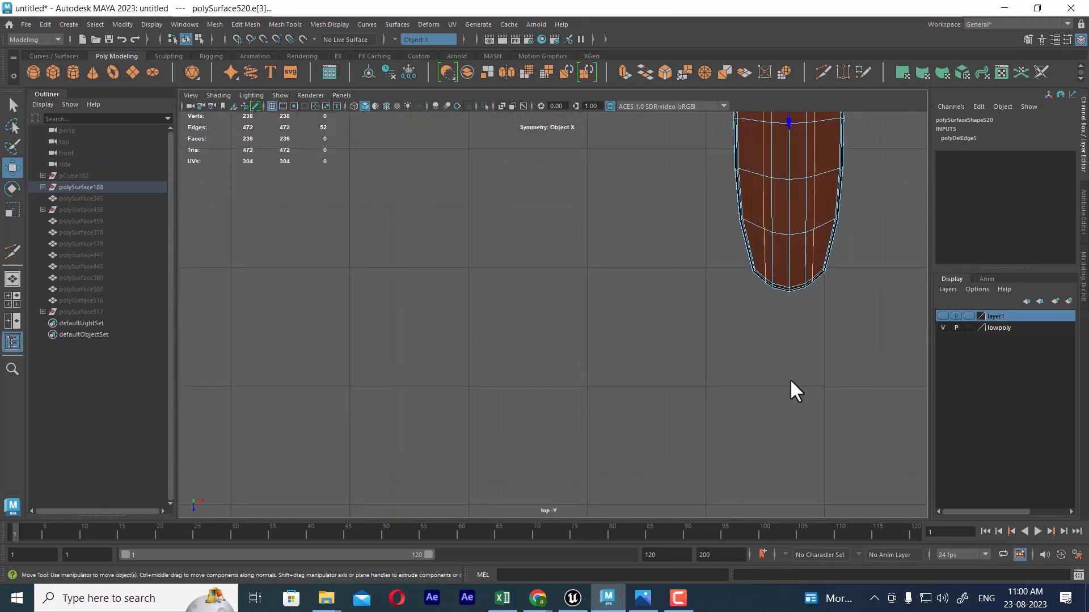
pyautogui.moveTo(594, 468); pyautogui.dragTo(395, 401)
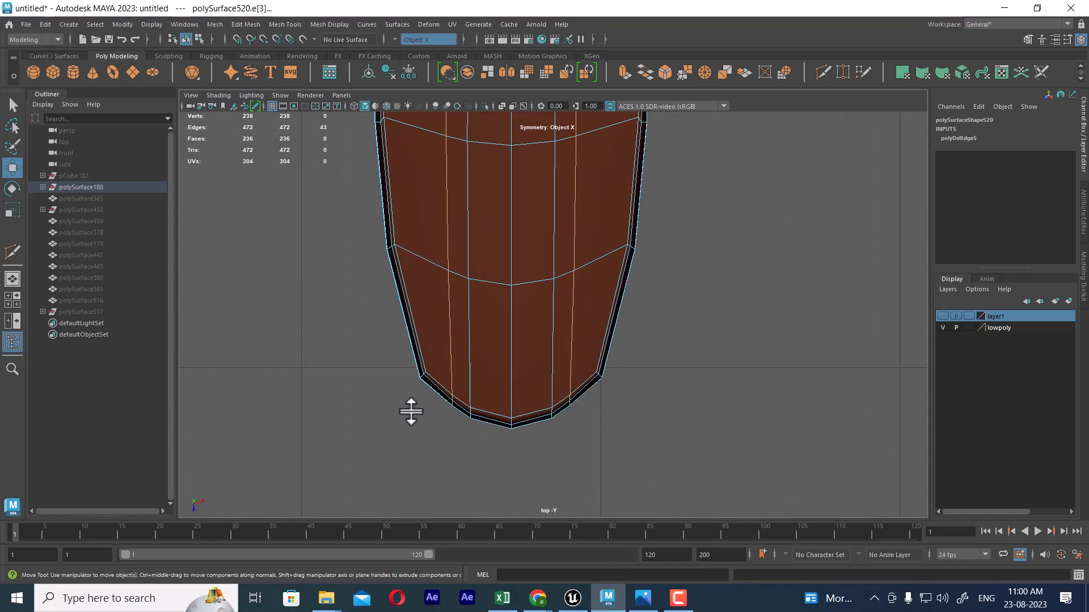
# Step: Deselect the loops' edges at the opposite rounded end and delete the two selected lengthwise loops between both ends
pyautogui.keyDown('alt'); pyautogui.moveTo(638, 187); pyautogui.dragTo(654, 527, button='middle'); pyautogui.keyUp('alt')
pyautogui.keyDown('alt'); pyautogui.moveTo(574, 148); pyautogui.dragTo(617, 437, button='middle'); pyautogui.keyUp('alt')
pyautogui.keyDown('alt'); pyautogui.moveTo(618, 298); pyautogui.dragTo(623, 348, button='middle'); pyautogui.keyUp('alt')
pyautogui.scroll(2, 683, 363)
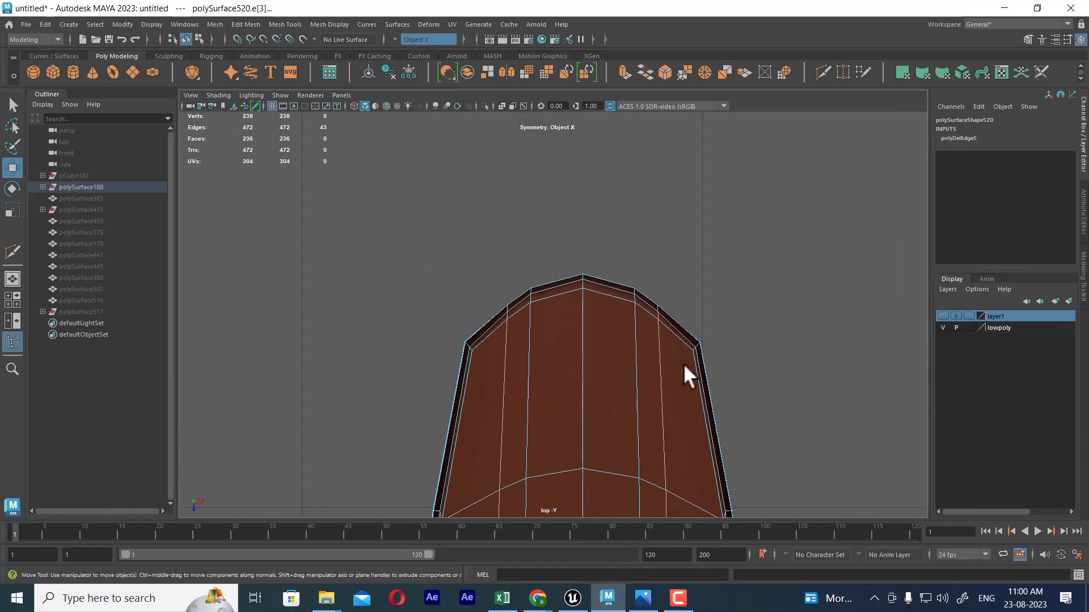
pyautogui.moveTo(454, 297); pyautogui.dragTo(445, 310)
pyautogui.keyDown('shift'); pyautogui.moveTo(678, 296); pyautogui.dragTo(412, 431, button='right'); pyautogui.keyUp('shift')
# Step: Straighten the crosswise edge loop next to the pad's middle loop by scaling it flat along the pad's length
pyautogui.press('space')
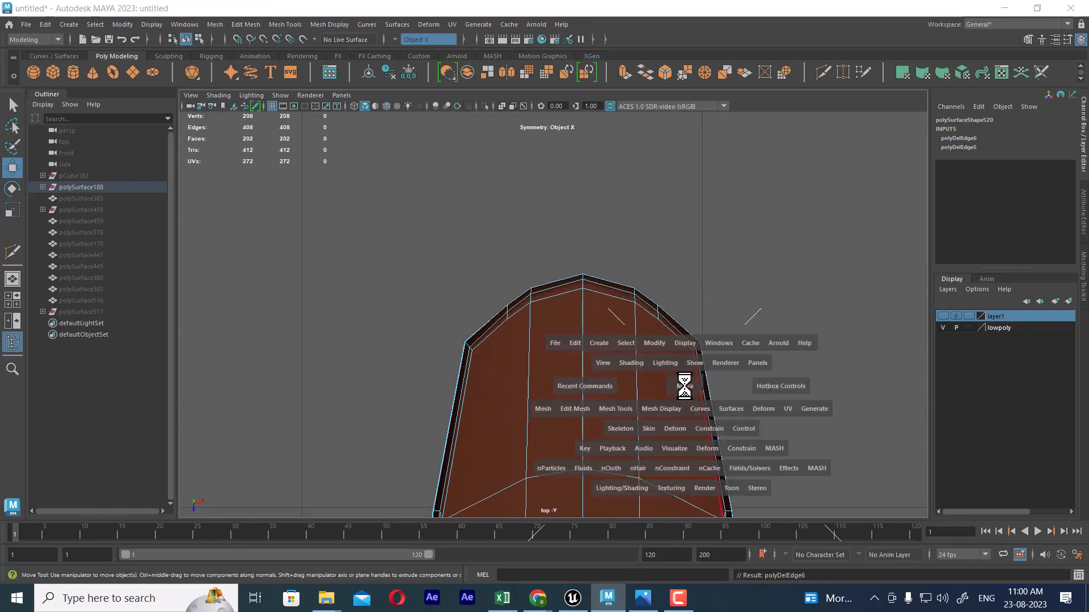
pyautogui.moveTo(683, 385); pyautogui.dragTo(684, 238)
pyautogui.keyDown('alt'); pyautogui.moveTo(705, 361); pyautogui.dragTo(645, 408); pyautogui.keyUp('alt')
pyautogui.press('space')
pyautogui.moveTo(654, 316); pyautogui.dragTo(333, 306)
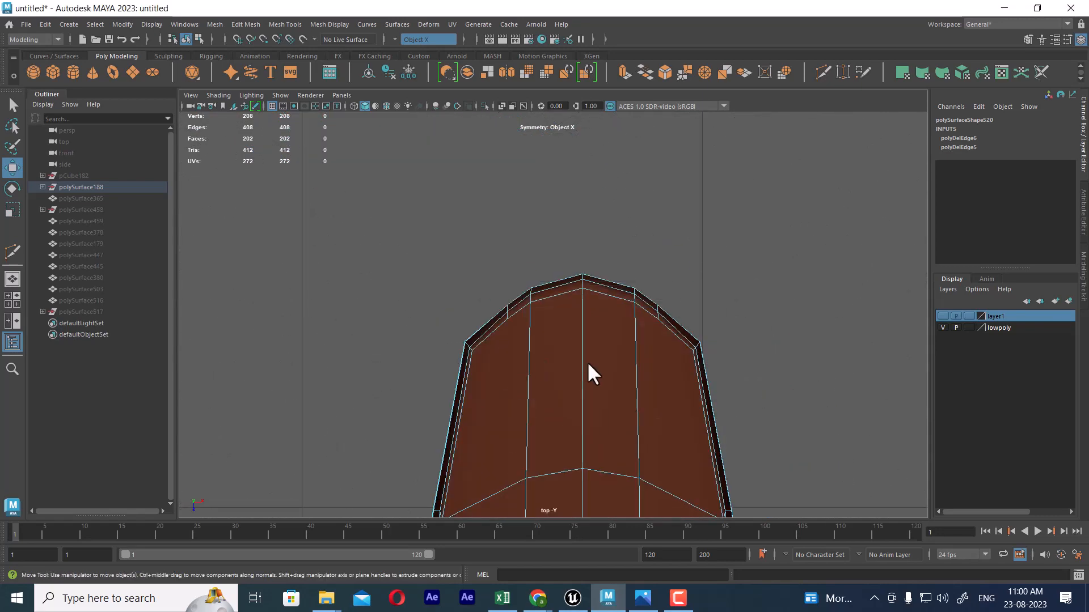
pyautogui.keyDown('alt'); pyautogui.moveTo(587, 361); pyautogui.dragTo(593, 262, button='right'); pyautogui.keyUp('alt')
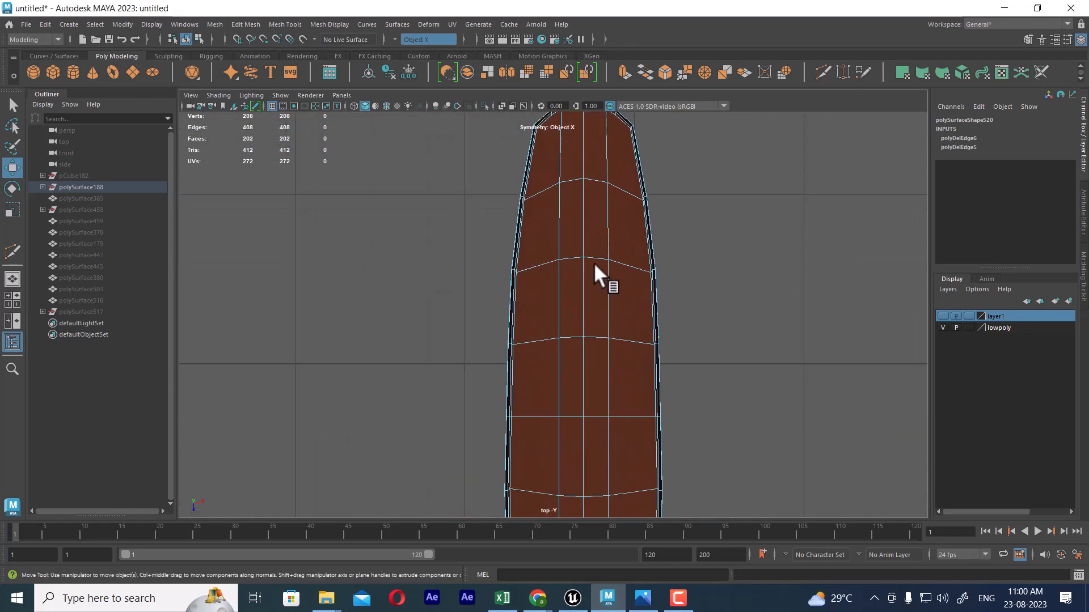
pyautogui.click(536, 185)
pyautogui.keyDown('alt'); pyautogui.moveTo(559, 213); pyautogui.dragTo(542, 265, button='middle'); pyautogui.keyUp('alt')
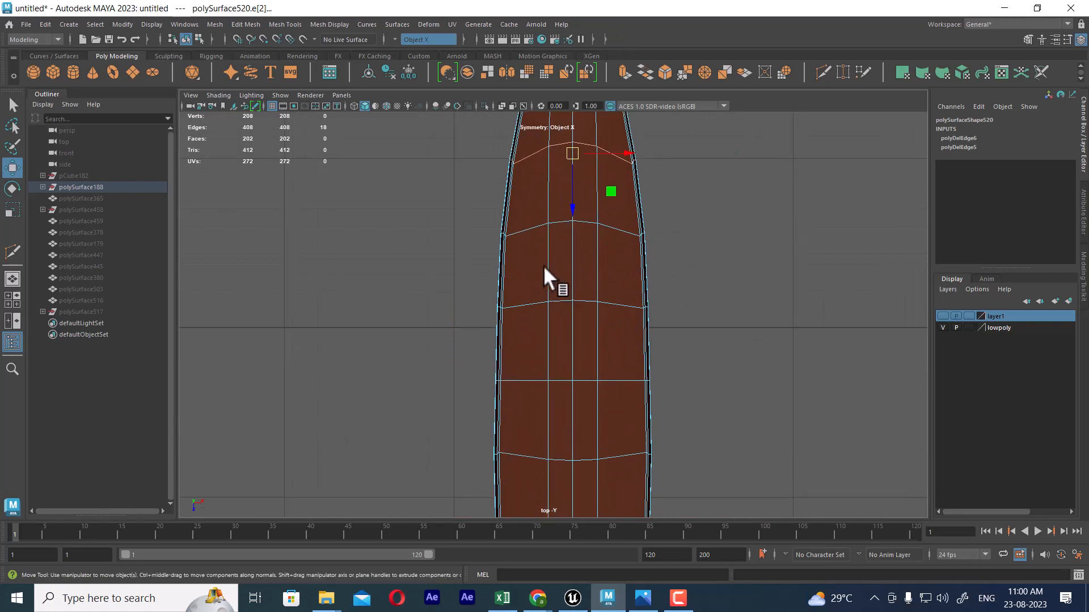
pyautogui.doubleClick(528, 228)
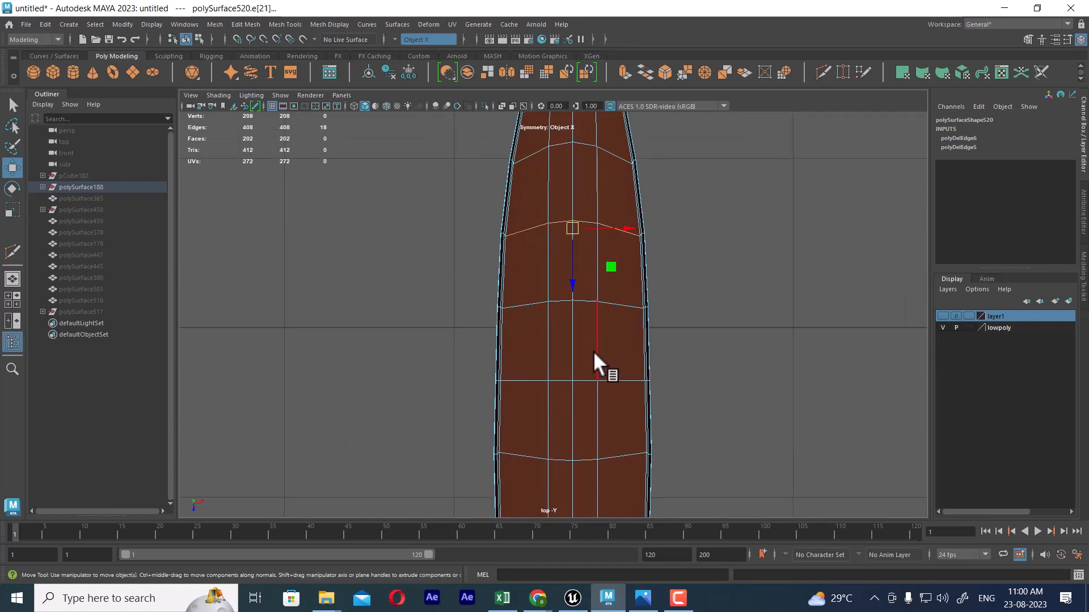
pyautogui.doubleClick(519, 303)
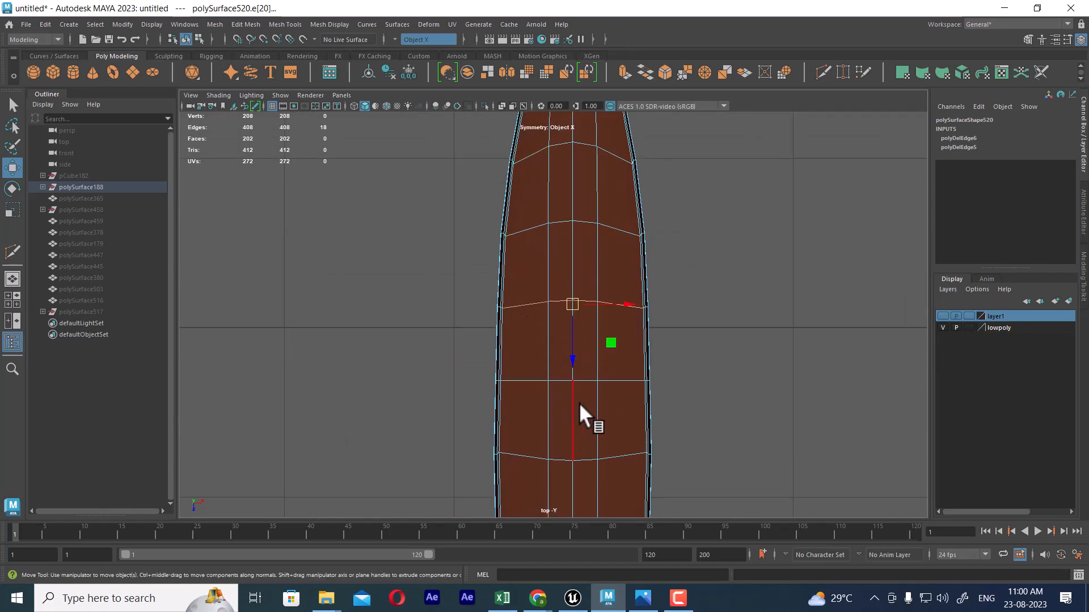
pyautogui.press('r')
pyautogui.moveTo(573, 355); pyautogui.dragTo(594, 84)
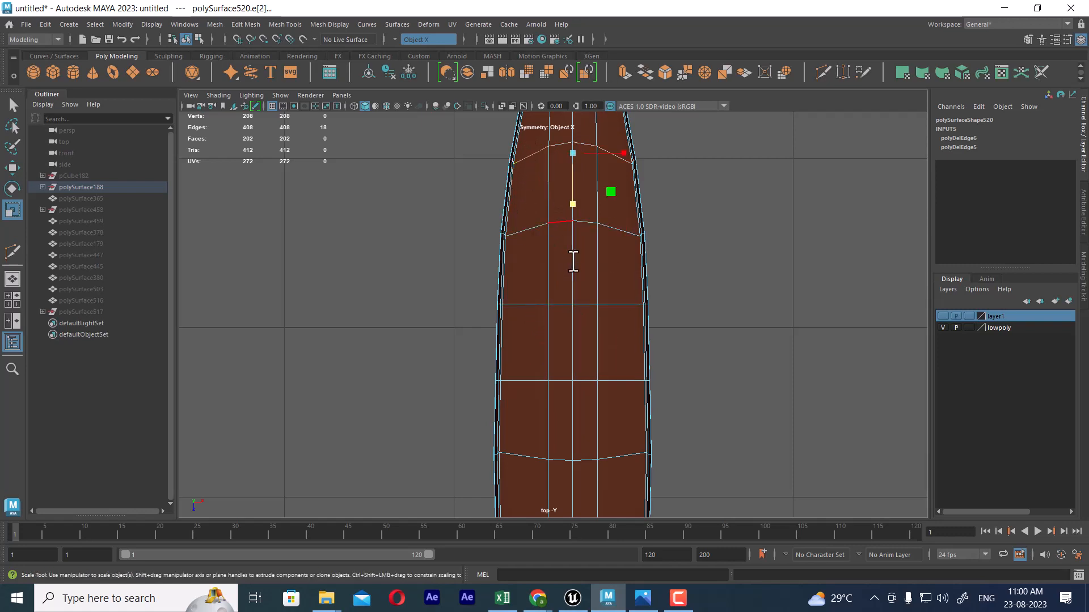
# Step: Delete the two crosswise edge loops directly on either side of the straightened loop
pyautogui.keyDown('alt'); pyautogui.moveTo(572, 262); pyautogui.dragTo(550, 236, button='middle'); pyautogui.keyUp('alt')
pyautogui.click(547, 247)
pyautogui.keyDown('alt'); pyautogui.moveTo(593, 342); pyautogui.dragTo(554, 329, button='middle'); pyautogui.keyUp('alt')
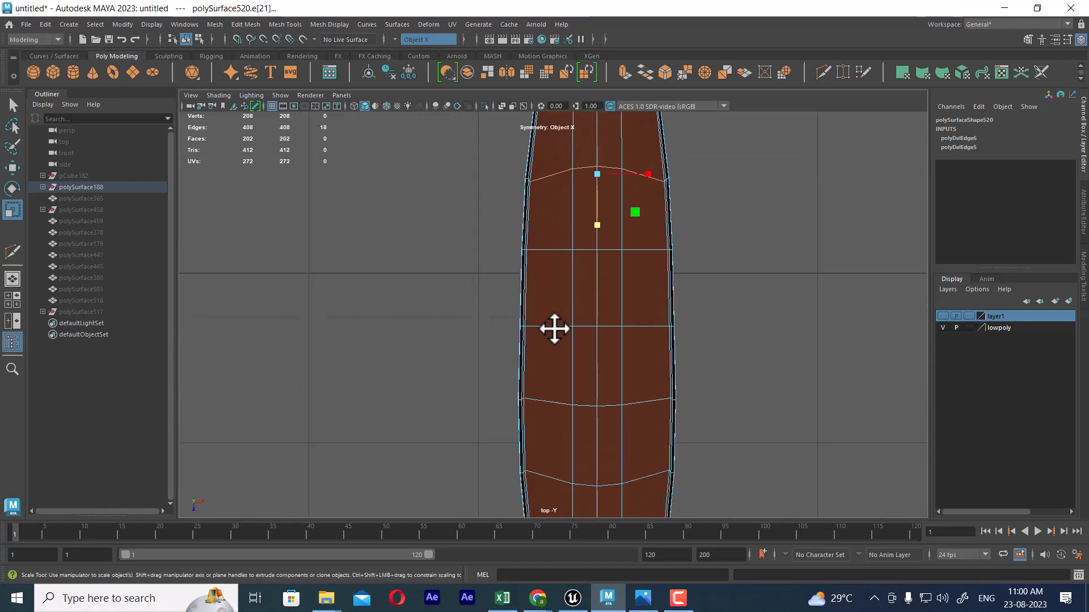
pyautogui.keyDown('shift'); pyautogui.doubleClick(548, 327); pyautogui.keyUp('shift')
pyautogui.keyDown('shift'); pyautogui.moveTo(665, 266); pyautogui.dragTo(397, 344, button='right'); pyautogui.keyUp('shift')
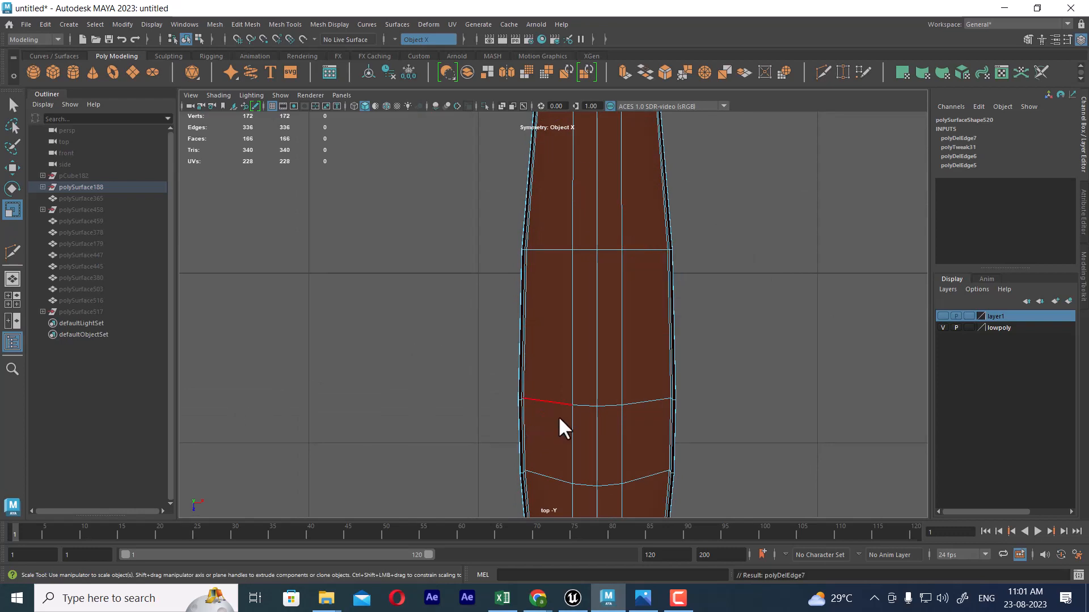
# Step: Try deleting the crosswise edge loops nearest the pad's rounded end one at a time
pyautogui.keyDown('alt'); pyautogui.moveTo(562, 469); pyautogui.dragTo(562, 349, button='middle'); pyautogui.keyUp('alt')
pyautogui.doubleClick(560, 356)
pyautogui.keyDown('shift'); pyautogui.moveTo(639, 280); pyautogui.dragTo(634, 357, button='right'); pyautogui.keyUp('shift')
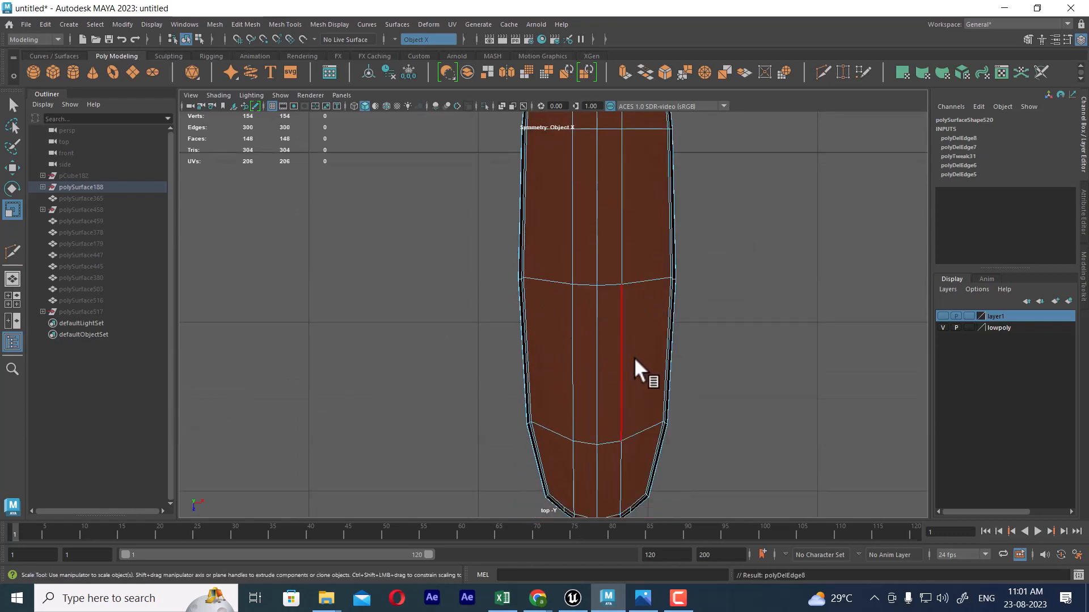
pyautogui.hotkey('ctrl', 'z')
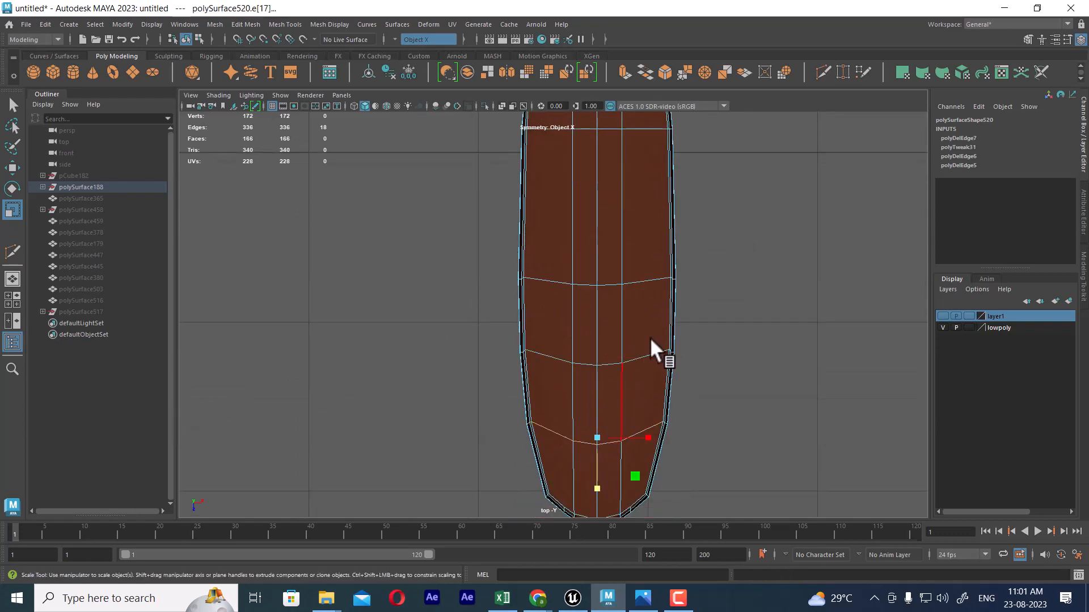
pyautogui.keyDown('shift'); pyautogui.moveTo(670, 290); pyautogui.dragTo(528, 339, button='right'); pyautogui.keyUp('shift')
pyautogui.hotkey('ctrl', 'z')
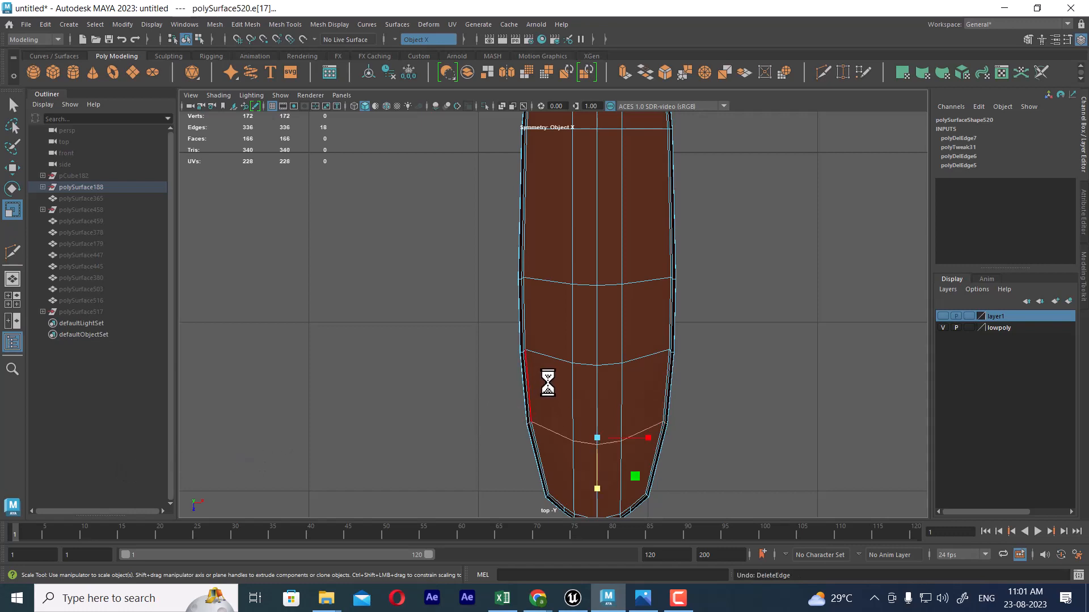
# Step: Select the two crosswise loops nearest the rounded end and deselect their sidewall edges in front view
pyautogui.doubleClick(549, 354)
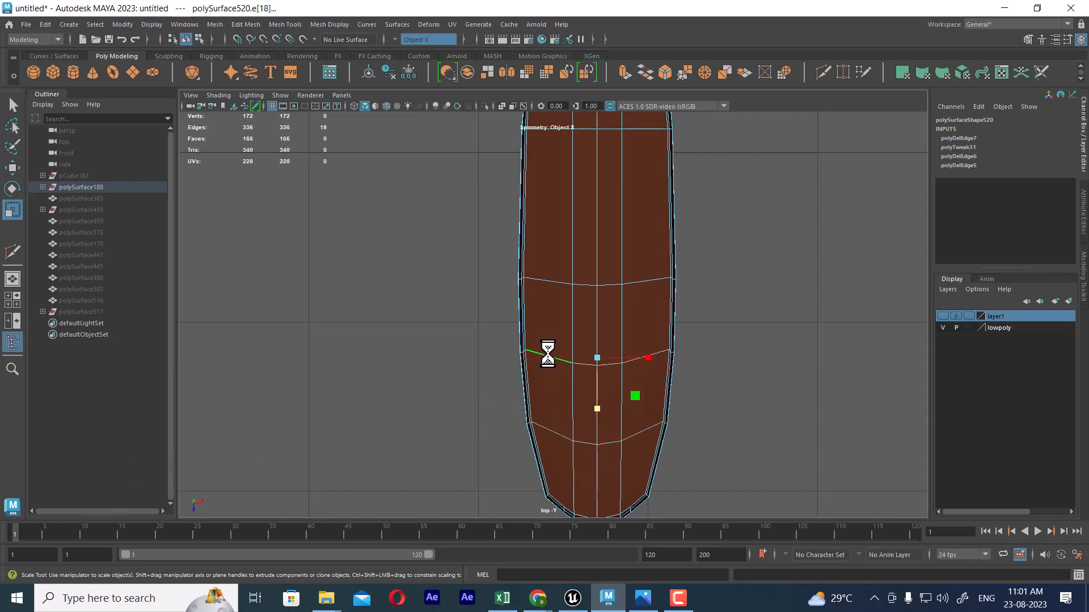
pyautogui.keyDown('shift'); pyautogui.doubleClick(550, 432); pyautogui.keyUp('shift')
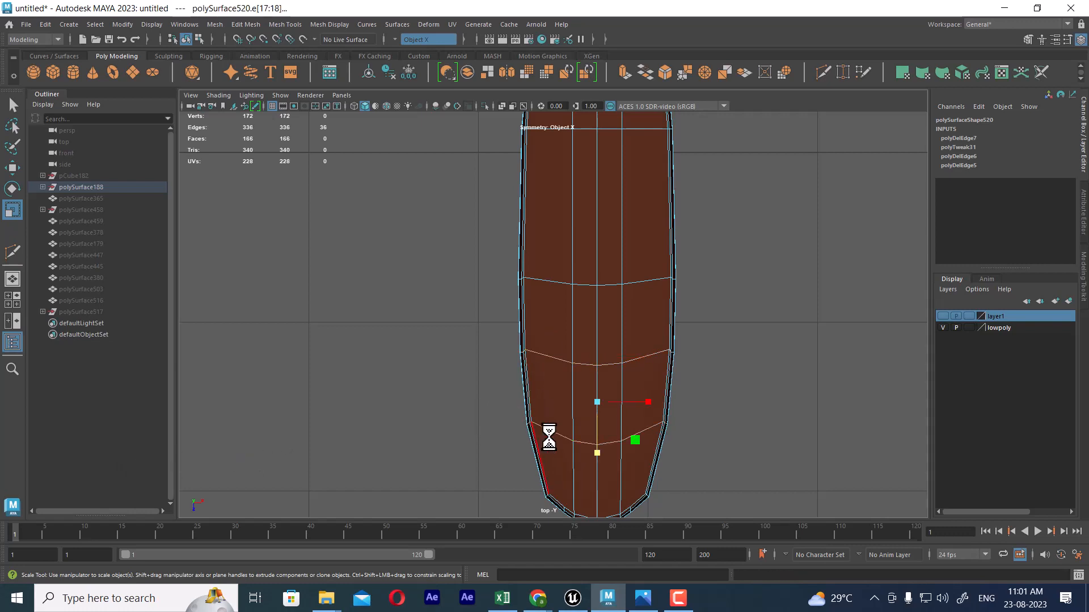
pyautogui.press('space')
pyautogui.moveTo(578, 407); pyautogui.dragTo(614, 346)
pyautogui.keyDown('alt'); pyautogui.moveTo(577, 348); pyautogui.dragTo(615, 306, button='middle'); pyautogui.keyUp('alt')
pyautogui.keyDown('alt'); pyautogui.moveTo(614, 305); pyautogui.dragTo(618, 367); pyautogui.keyUp('alt')
pyautogui.keyDown('alt'); pyautogui.moveTo(617, 367); pyautogui.dragTo(739, 327, button='middle'); pyautogui.keyUp('alt')
pyautogui.press('space')
pyautogui.click(737, 363)
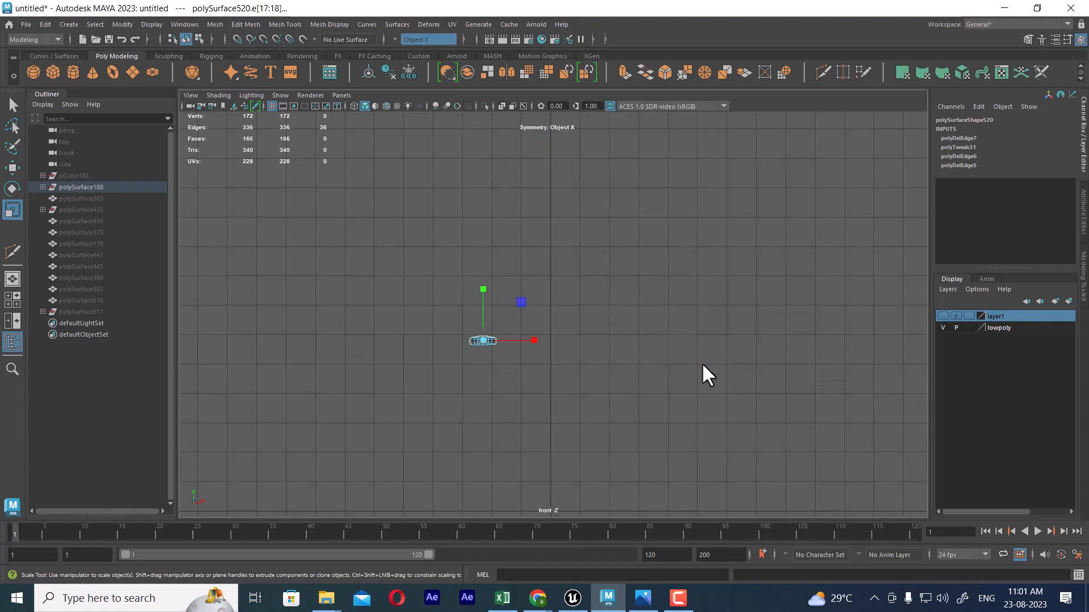
pyautogui.press('f')
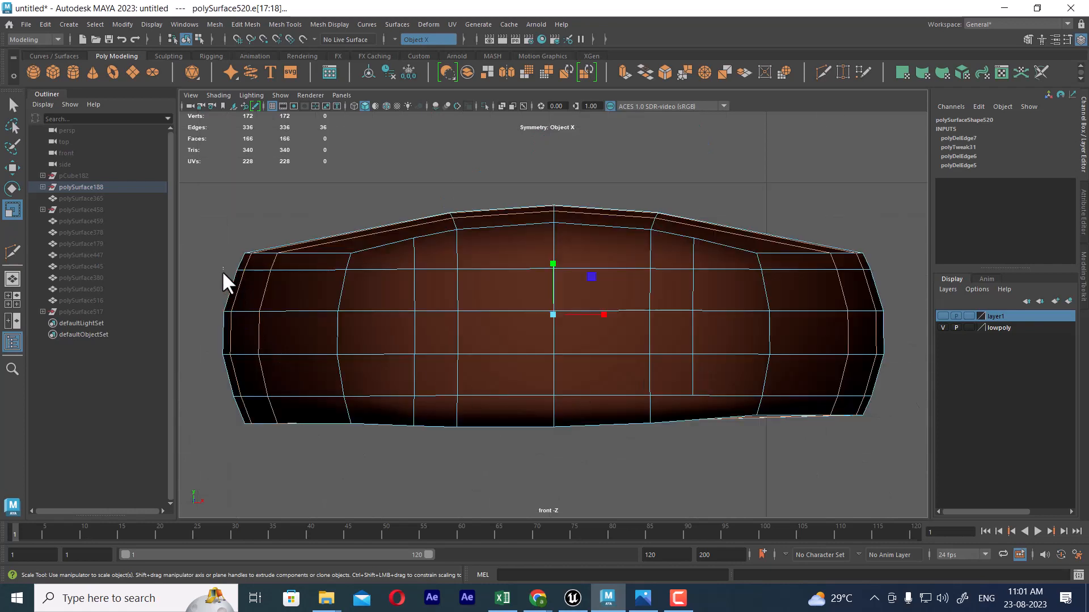
pyautogui.keyDown('ctrl'); pyautogui.moveTo(272, 397); pyautogui.dragTo(272, 400); pyautogui.keyUp('ctrl')
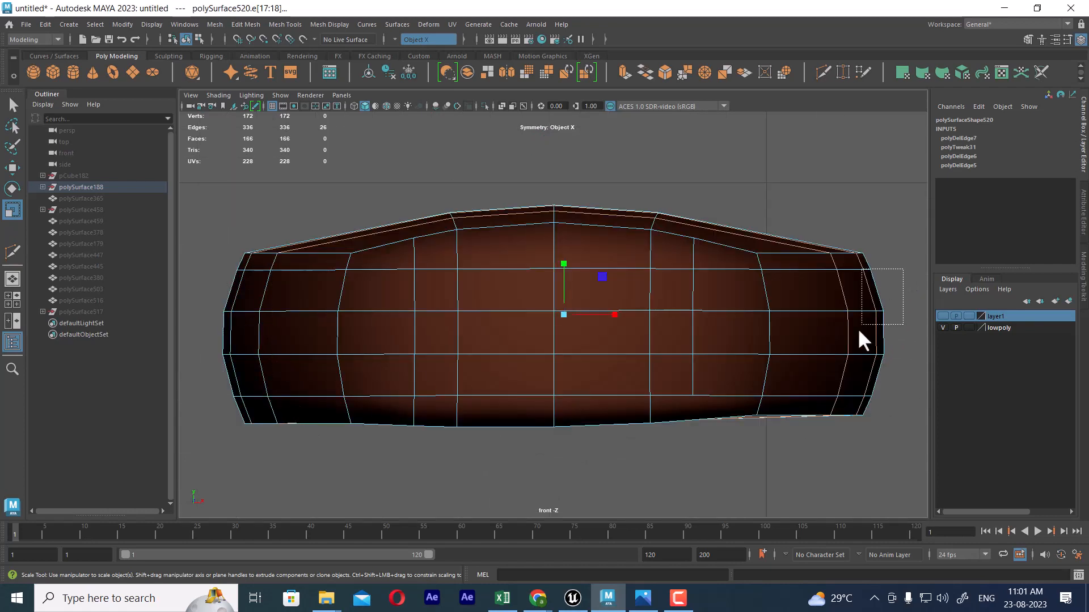
pyautogui.keyDown('ctrl'); pyautogui.moveTo(818, 393); pyautogui.dragTo(815, 400); pyautogui.keyUp('ctrl')
# Step: Try deleting the two loops' edges across the pad's top and bottom faces, inspect the mesh, and undo the deletion
pyautogui.keyDown('alt'); pyautogui.moveTo(795, 355); pyautogui.dragTo(639, 340); pyautogui.keyUp('alt')
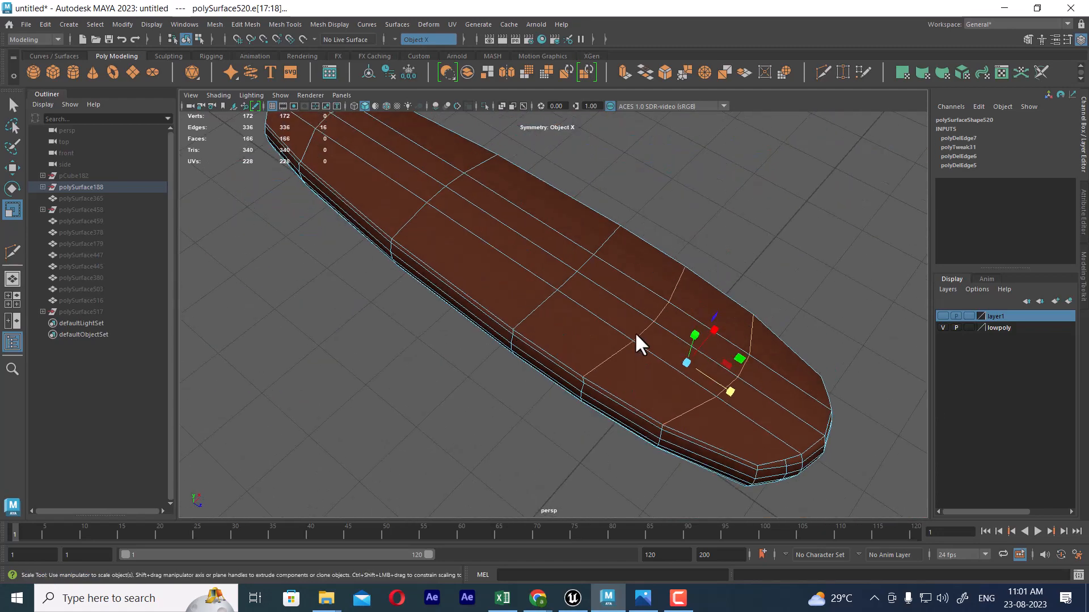
pyautogui.keyDown('alt'); pyautogui.moveTo(639, 340); pyautogui.dragTo(720, 359, button='right'); pyautogui.keyUp('alt')
pyautogui.keyDown('alt'); pyautogui.moveTo(720, 359); pyautogui.dragTo(681, 330, button='middle'); pyautogui.keyUp('alt')
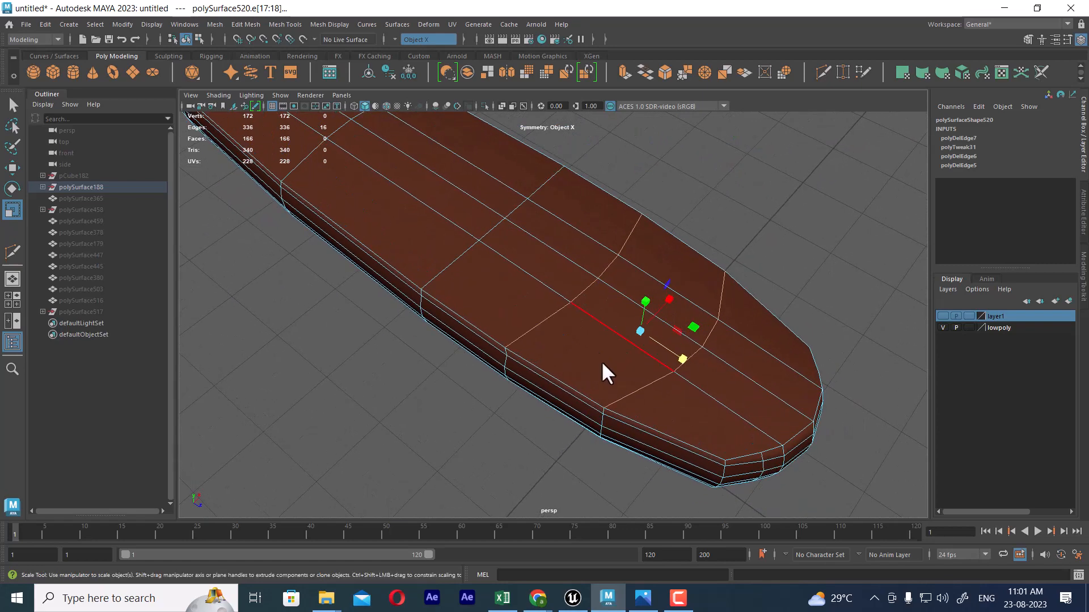
pyautogui.keyDown('alt'); pyautogui.moveTo(602, 362); pyautogui.dragTo(602, 336); pyautogui.keyUp('alt')
pyautogui.keyDown('alt'); pyautogui.moveTo(602, 335); pyautogui.dragTo(632, 362, button='right'); pyautogui.keyUp('alt')
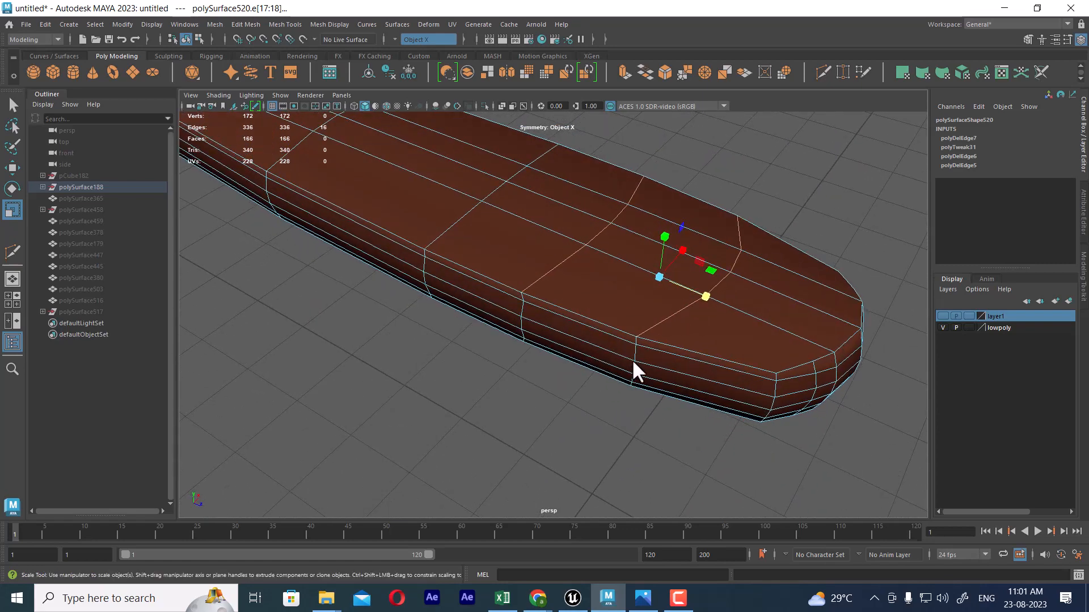
pyautogui.keyDown('shift'); pyautogui.moveTo(732, 266); pyautogui.dragTo(527, 363, button='right'); pyautogui.keyUp('shift')
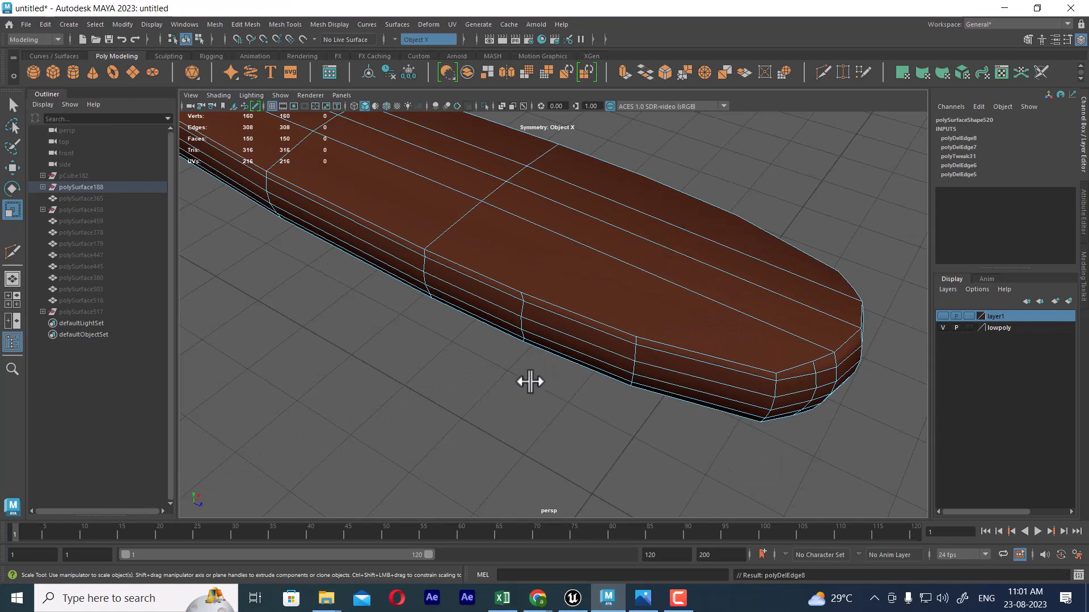
pyautogui.keyDown('alt'); pyautogui.moveTo(529, 381); pyautogui.dragTo(624, 289); pyautogui.keyUp('alt')
pyautogui.moveTo(624, 289); pyautogui.dragTo(760, 200, button='right')
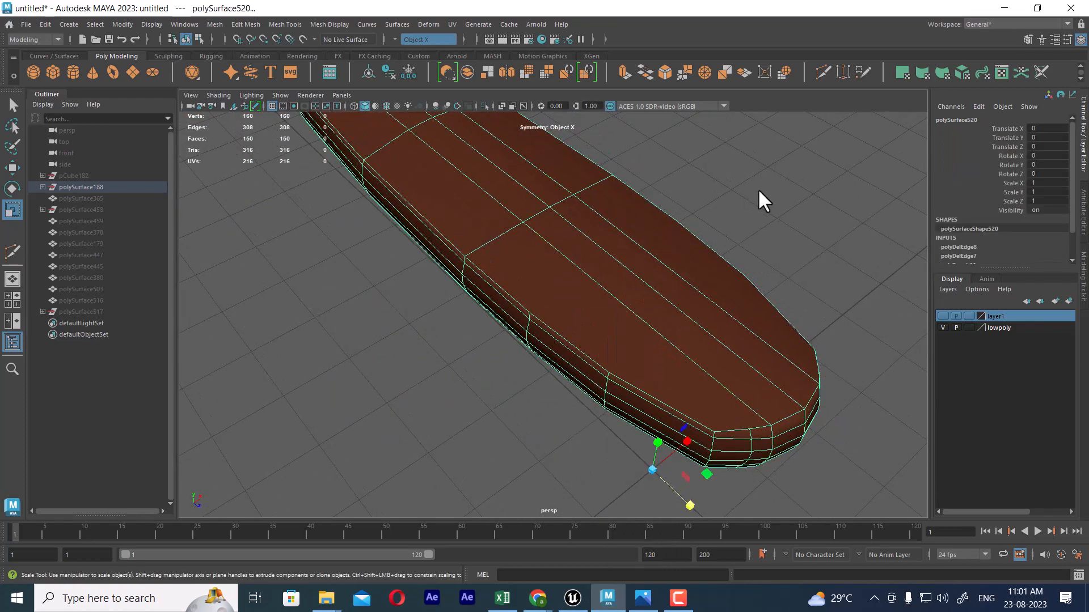
pyautogui.keyDown('alt'); pyautogui.moveTo(681, 291); pyautogui.dragTo(637, 331); pyautogui.keyUp('alt')
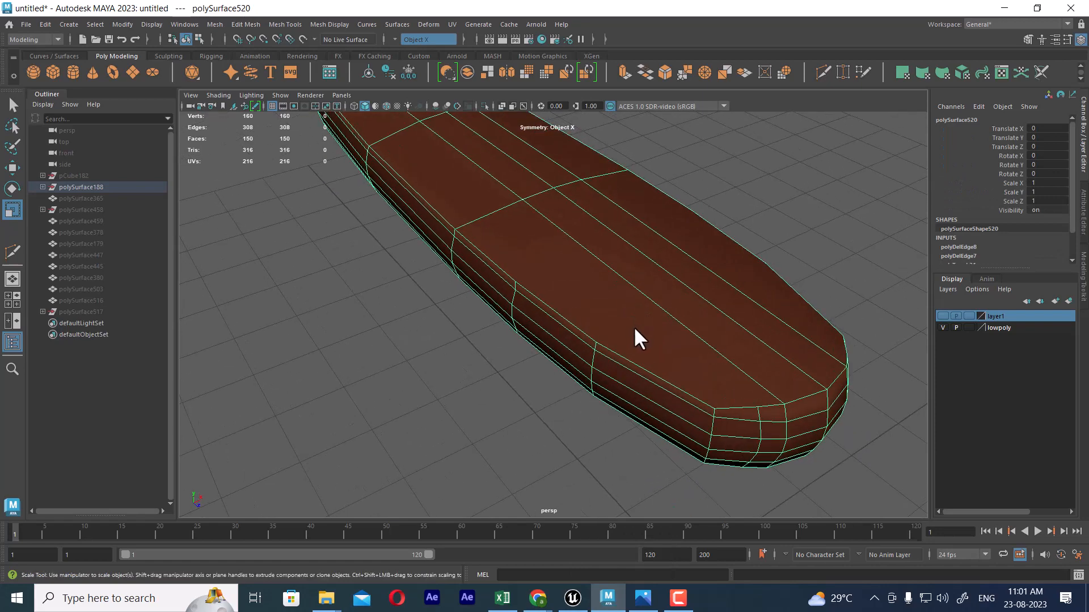
pyautogui.hotkey('ctrl', 'z')
pyautogui.hotkey('ctrl', 'z')
pyautogui.hotkey('ctrl', 'z')
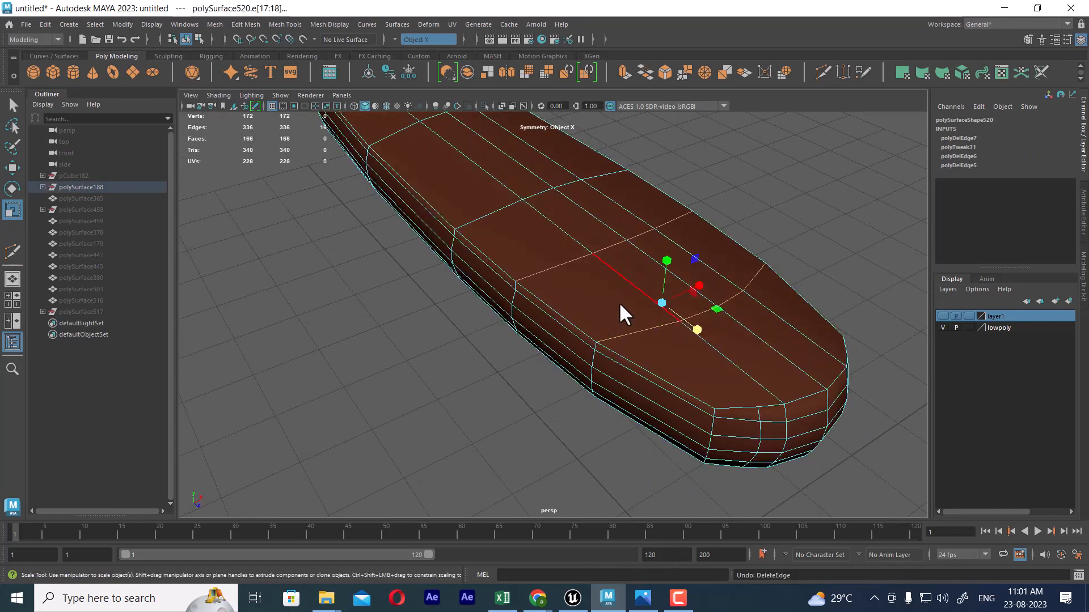
# Step: Merge the outer lengthwise edge between the two crosswise loops on the top face to its centre
pyautogui.click(621, 282)
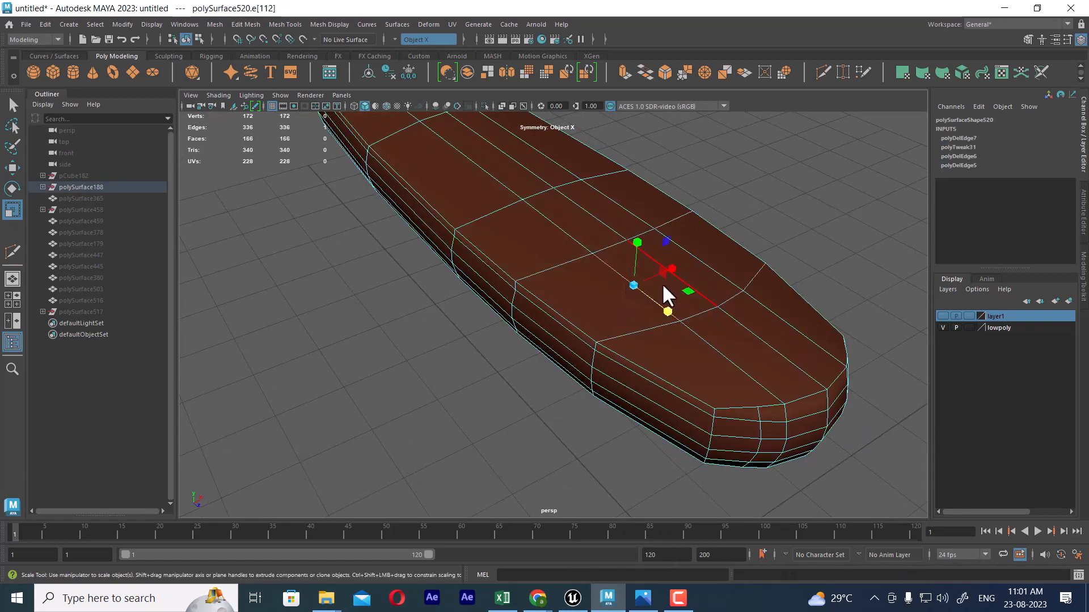
pyautogui.keyDown('shift'); pyautogui.moveTo(661, 285); pyautogui.dragTo(646, 190, button='right'); pyautogui.keyUp('shift')
pyautogui.moveTo(691, 284); pyautogui.dragTo(706, 216, button='right')
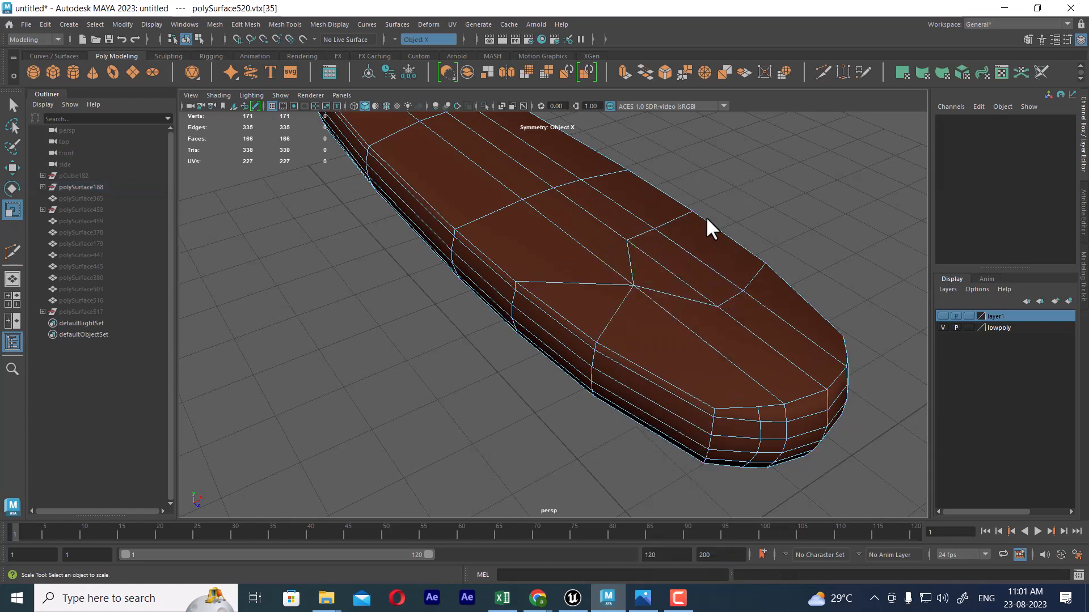
# Step: Try merging the other two lengthwise edges between the crosswise loops together, and undo back to the first merge
pyautogui.click(697, 255)
pyautogui.keyDown('shift'); pyautogui.click(674, 273); pyautogui.keyUp('shift')
pyautogui.keyDown('shift'); pyautogui.moveTo(686, 298); pyautogui.dragTo(657, 79, button='right'); pyautogui.keyUp('shift')
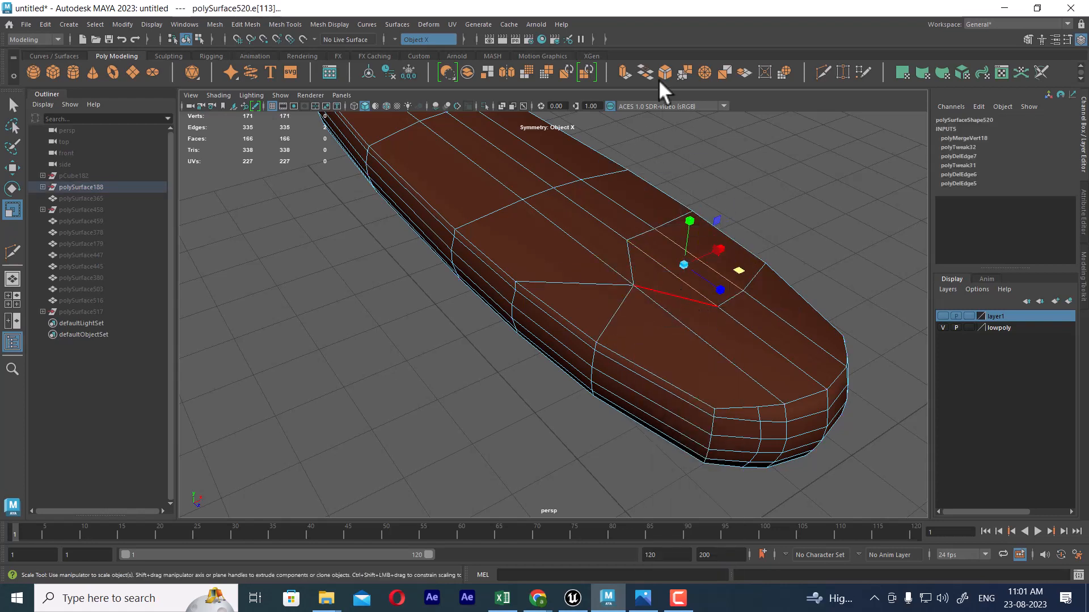
pyautogui.hotkey('ctrl', 'z')
pyautogui.hotkey('ctrl', 'z')
pyautogui.hotkey('ctrl', 'z')
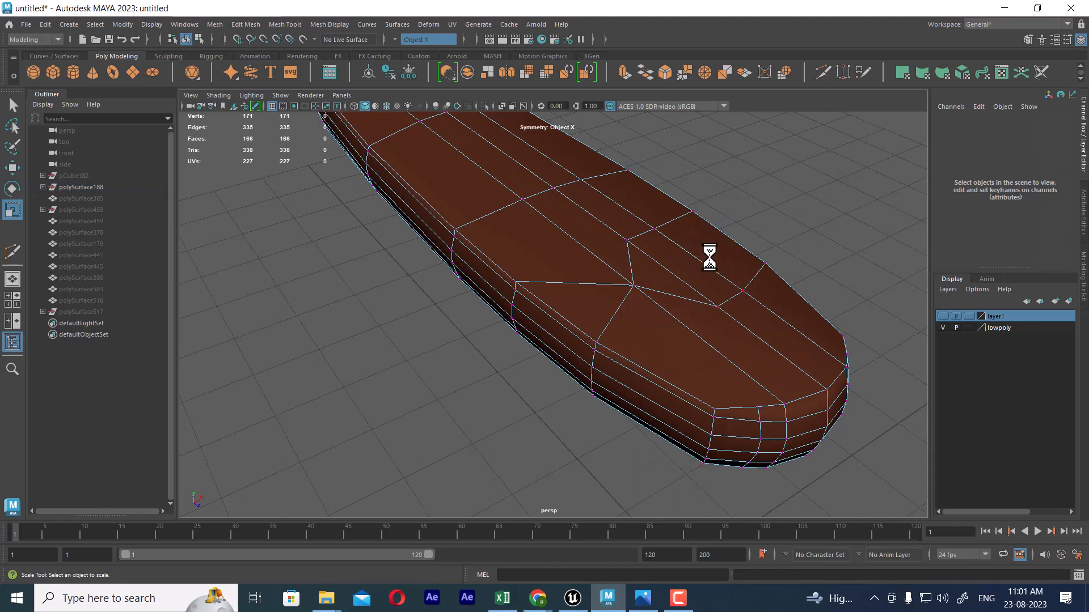
# Step: Merge each of the two remaining lengthwise edges between the crosswise loops on the top face to its centre
pyautogui.click(698, 253)
pyautogui.keyDown('shift'); pyautogui.moveTo(744, 190); pyautogui.dragTo(727, 77, button='right'); pyautogui.keyUp('shift')
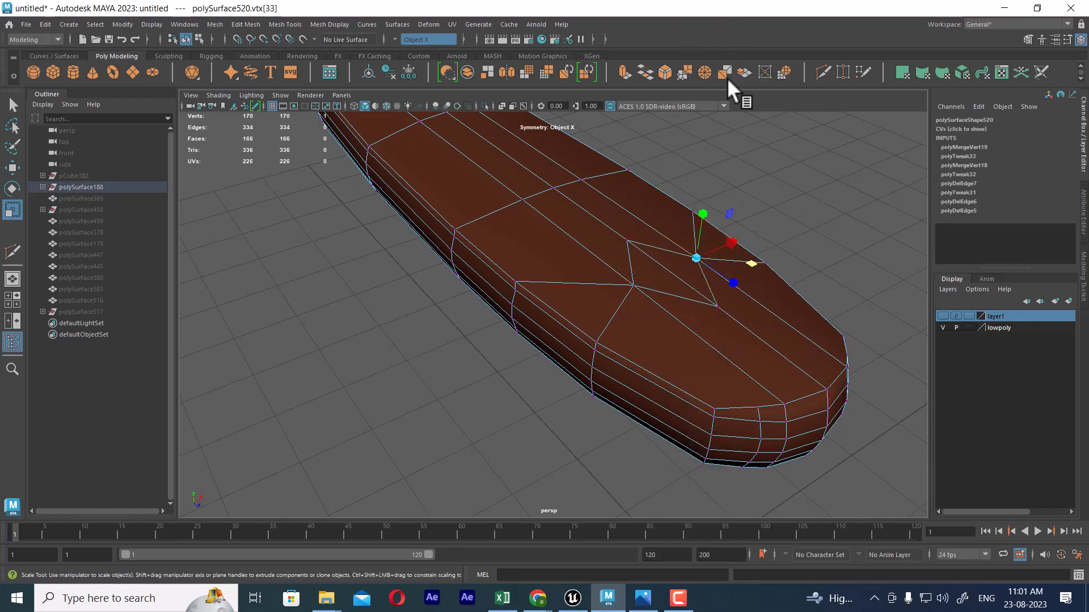
pyautogui.click(668, 262)
pyautogui.keyDown('shift'); pyautogui.moveTo(693, 276); pyautogui.dragTo(681, 58, button='right'); pyautogui.keyUp('shift')
# Step: Merge the three matching lengthwise edges on the pad's underside to their centres, one edge at a time
pyautogui.keyDown('alt'); pyautogui.moveTo(646, 275); pyautogui.dragTo(673, 231); pyautogui.keyUp('alt')
pyautogui.moveTo(673, 231); pyautogui.dragTo(646, 148, button='right')
pyautogui.click(645, 199)
pyautogui.keyDown('shift'); pyautogui.moveTo(644, 267); pyautogui.dragTo(643, 165, button='right'); pyautogui.keyUp('shift')
pyautogui.moveTo(651, 244); pyautogui.dragTo(649, 180, button='right')
pyautogui.click(672, 202)
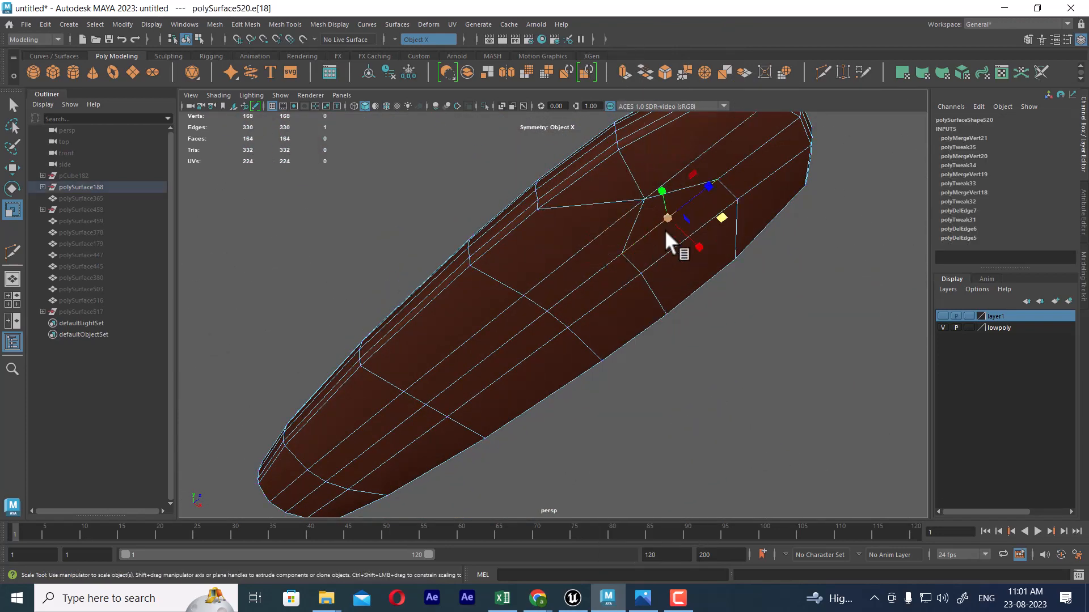
pyautogui.keyDown('shift'); pyautogui.moveTo(664, 229); pyautogui.dragTo(658, 185, button='right'); pyautogui.keyUp('shift')
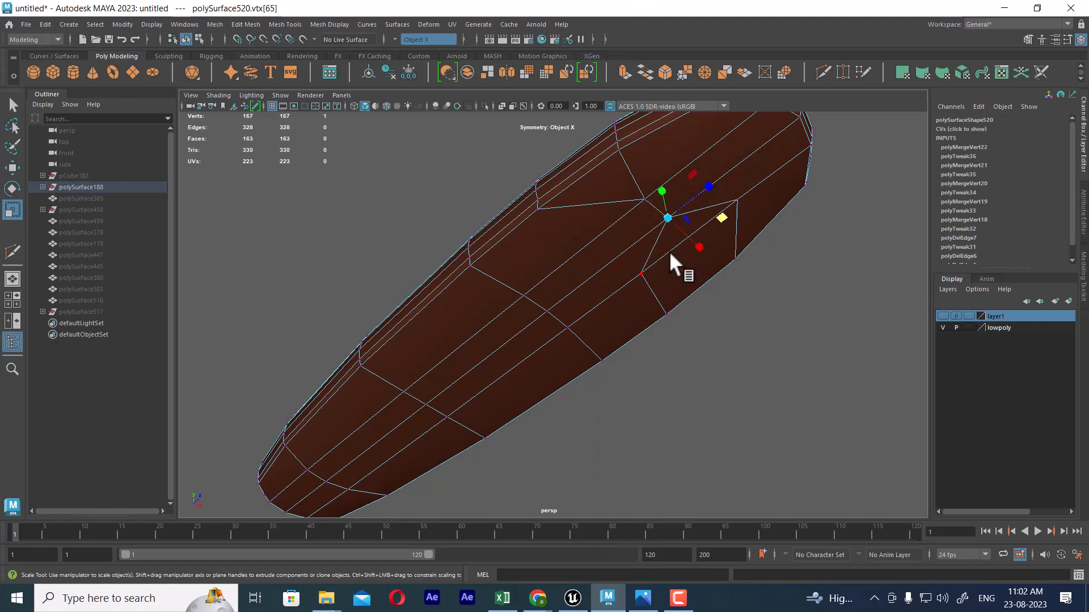
pyautogui.moveTo(669, 253); pyautogui.dragTo(669, 215, button='right')
pyautogui.click(671, 257)
pyautogui.keyDown('shift'); pyautogui.moveTo(690, 254); pyautogui.dragTo(673, 194, button='right'); pyautogui.keyUp('shift')
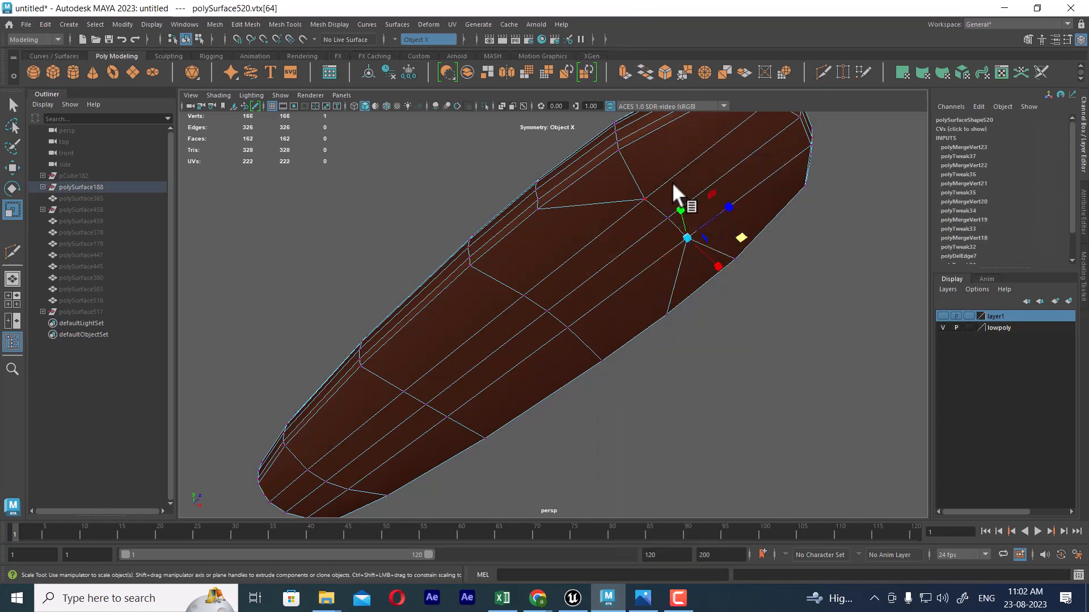
# Step: In the front view, delete the uppermost horizontal edge loop running around the armrest pad's side
pyautogui.keyDown('alt'); pyautogui.moveTo(673, 195); pyautogui.dragTo(689, 294); pyautogui.keyUp('alt')
pyautogui.press('F8')
pyautogui.press('space')
pyautogui.moveTo(562, 346); pyautogui.dragTo(513, 221, button='right')
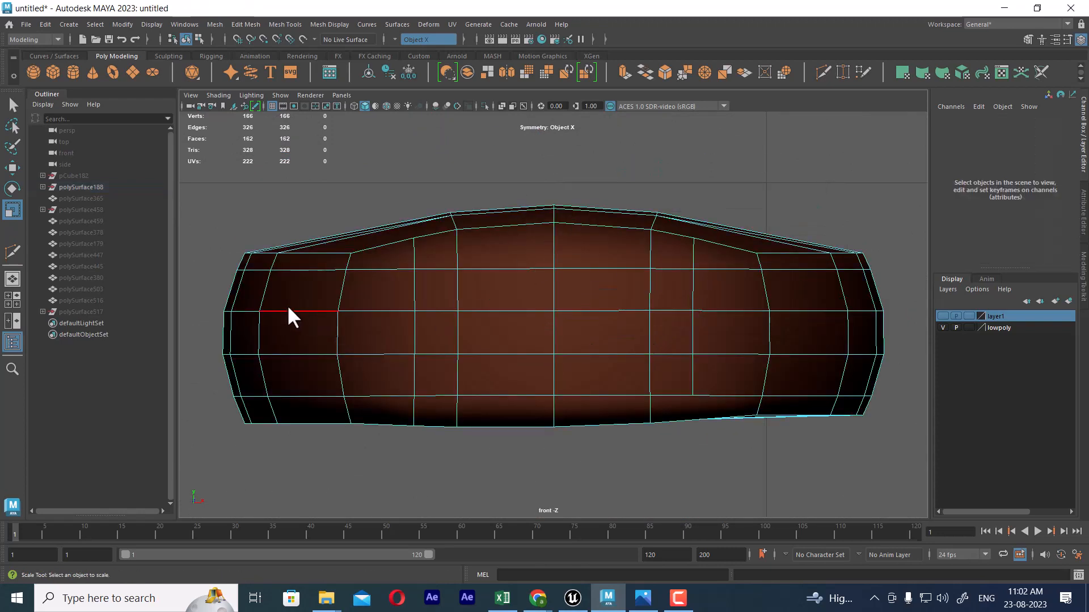
pyautogui.doubleClick(287, 269)
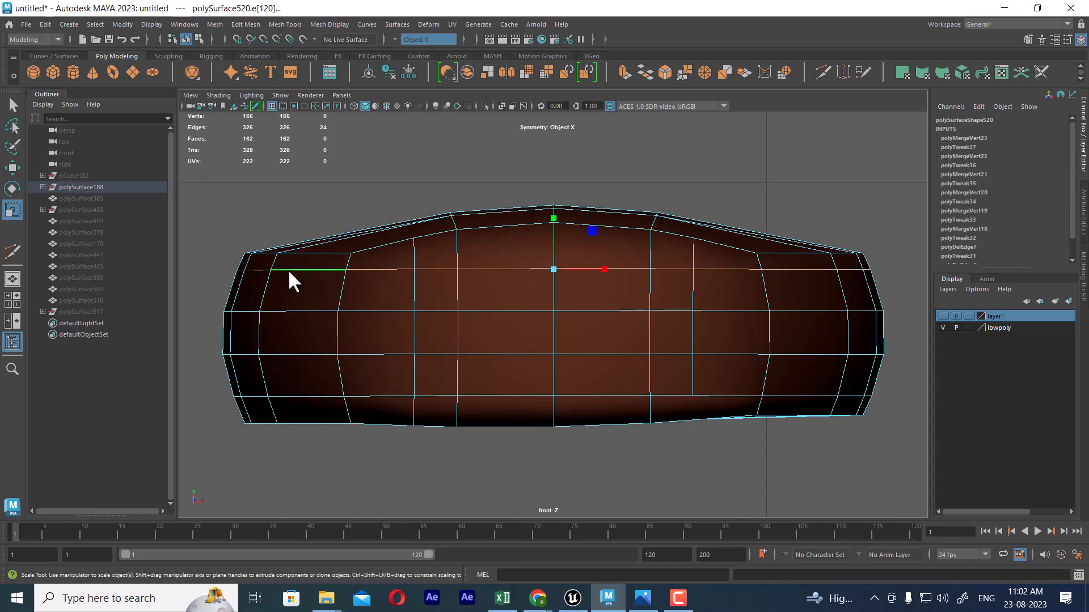
pyautogui.keyDown('shift'); pyautogui.moveTo(614, 261); pyautogui.dragTo(238, 369, button='right'); pyautogui.keyUp('shift')
# Step: Delete two more horizontal edge loops around the pad's side, the lowest and the upper one, keeping only the middle loop
pyautogui.doubleClick(719, 395)
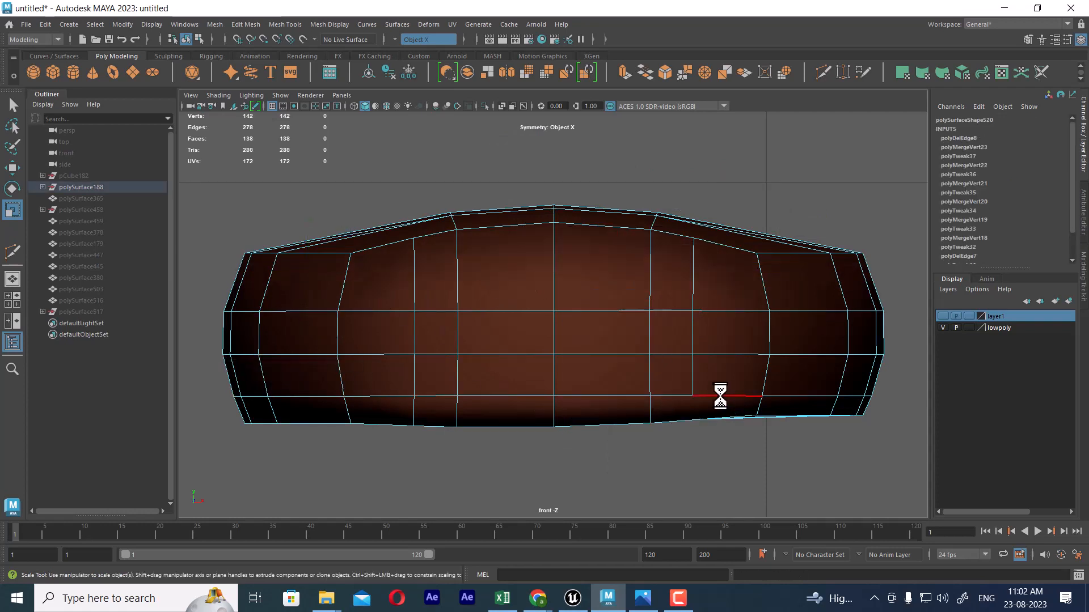
pyautogui.keyDown('shift'); pyautogui.moveTo(757, 260); pyautogui.dragTo(757, 260, button='right'); pyautogui.keyUp('shift')
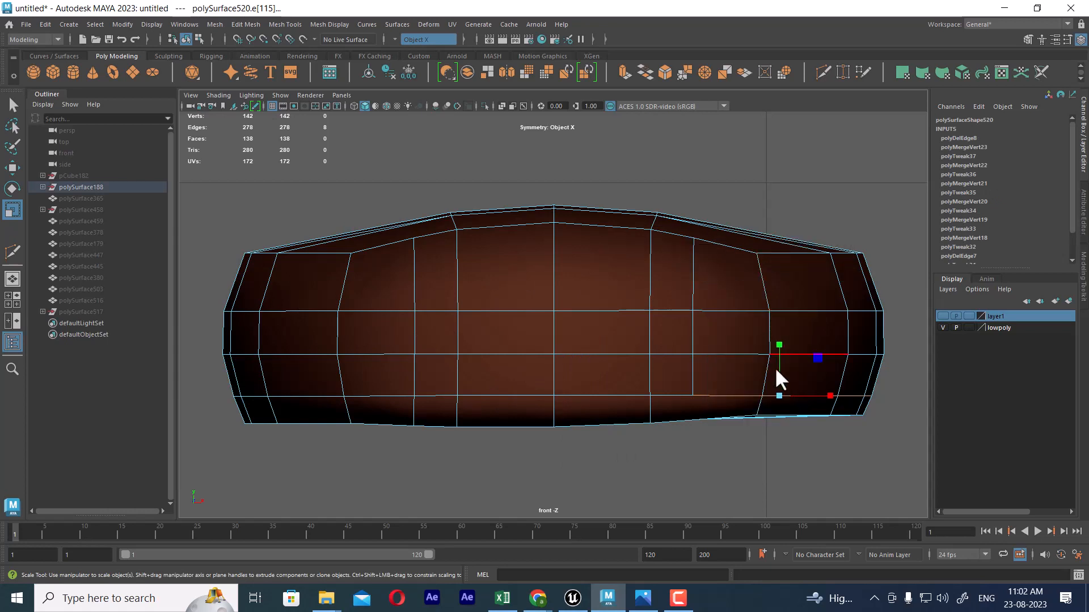
pyautogui.doubleClick(529, 386)
pyautogui.keyDown('shift'); pyautogui.moveTo(648, 298); pyautogui.dragTo(461, 437, button='right'); pyautogui.keyUp('shift')
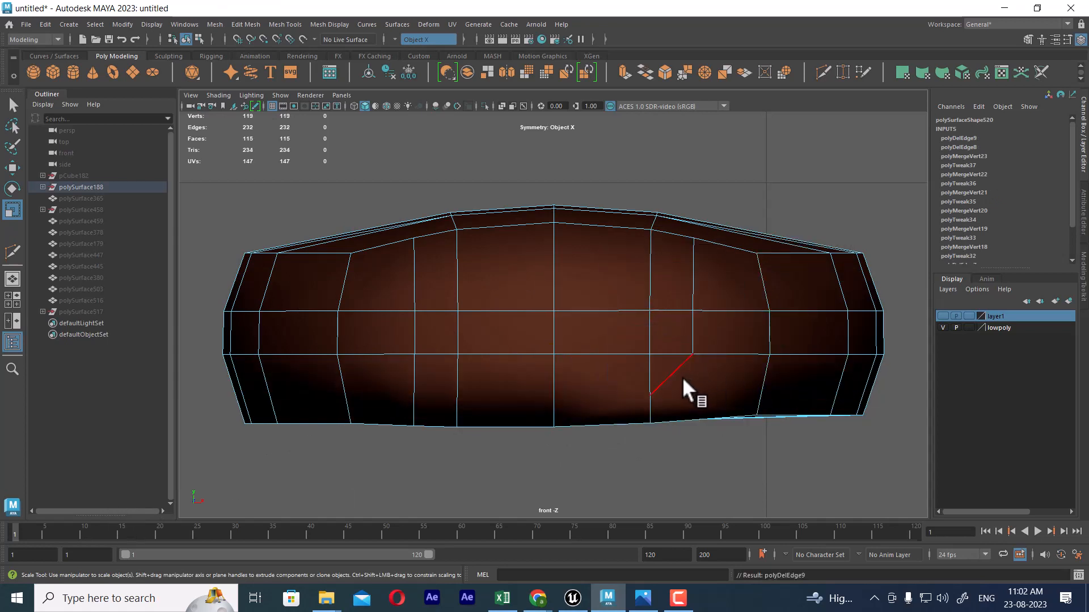
pyautogui.doubleClick(479, 306)
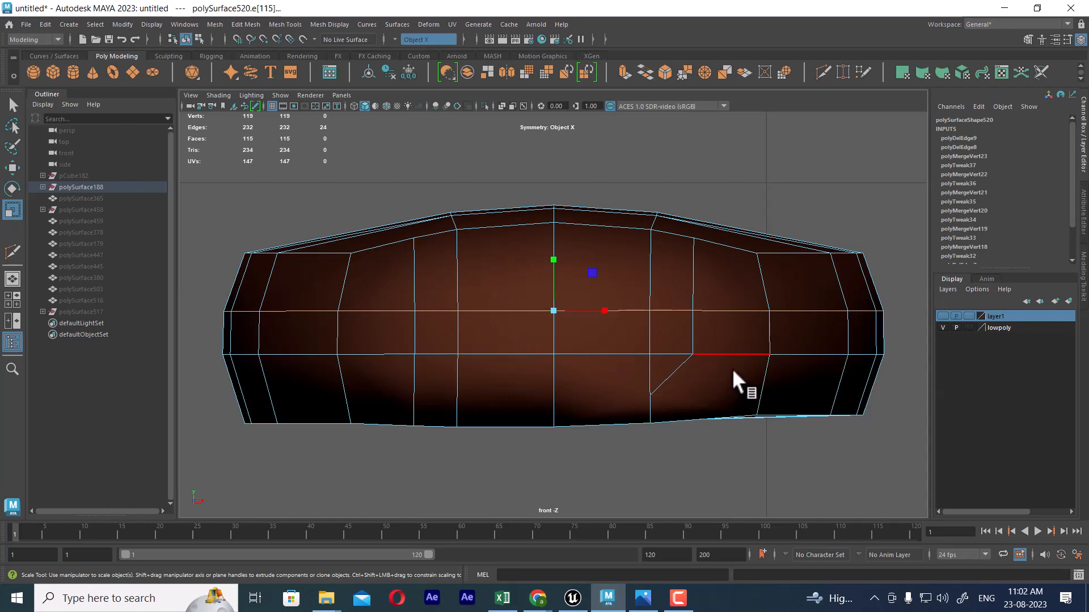
pyautogui.keyDown('shift'); pyautogui.moveTo(739, 313); pyautogui.dragTo(680, 335, button='right'); pyautogui.keyUp('shift')
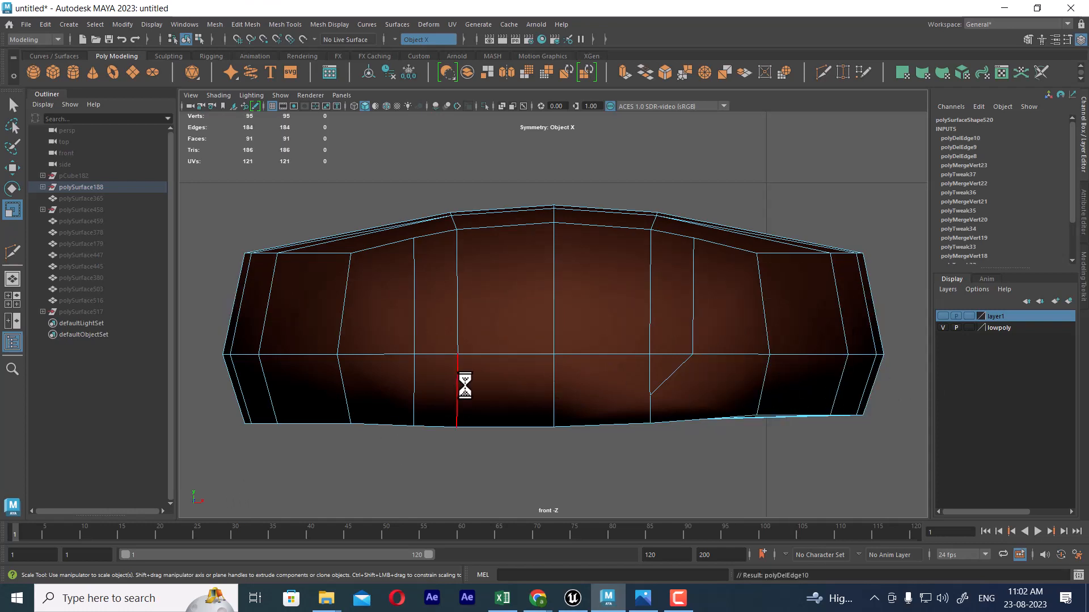
# Step: Cut an edge from the side loop straight down to the underside rim at the pad's end and delete the stray diagonal edge
pyautogui.press('space')
pyautogui.moveTo(463, 397); pyautogui.dragTo(639, 313)
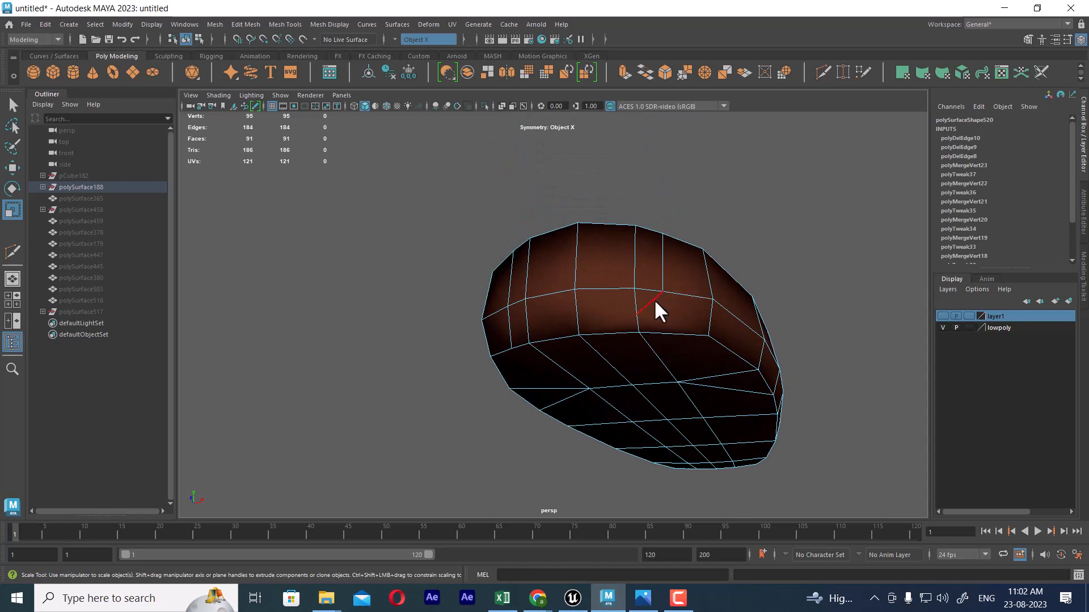
pyautogui.keyDown('alt'); pyautogui.moveTo(655, 309); pyautogui.dragTo(728, 355); pyautogui.keyUp('alt')
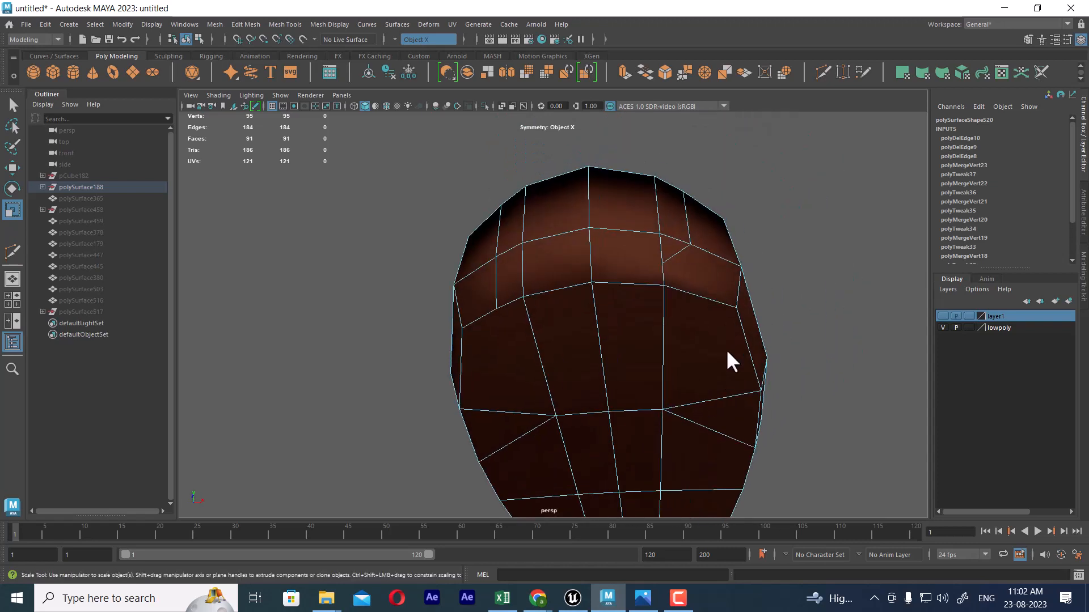
pyautogui.keyDown('shift'); pyautogui.moveTo(749, 237); pyautogui.dragTo(649, 236, button='right'); pyautogui.keyUp('shift')
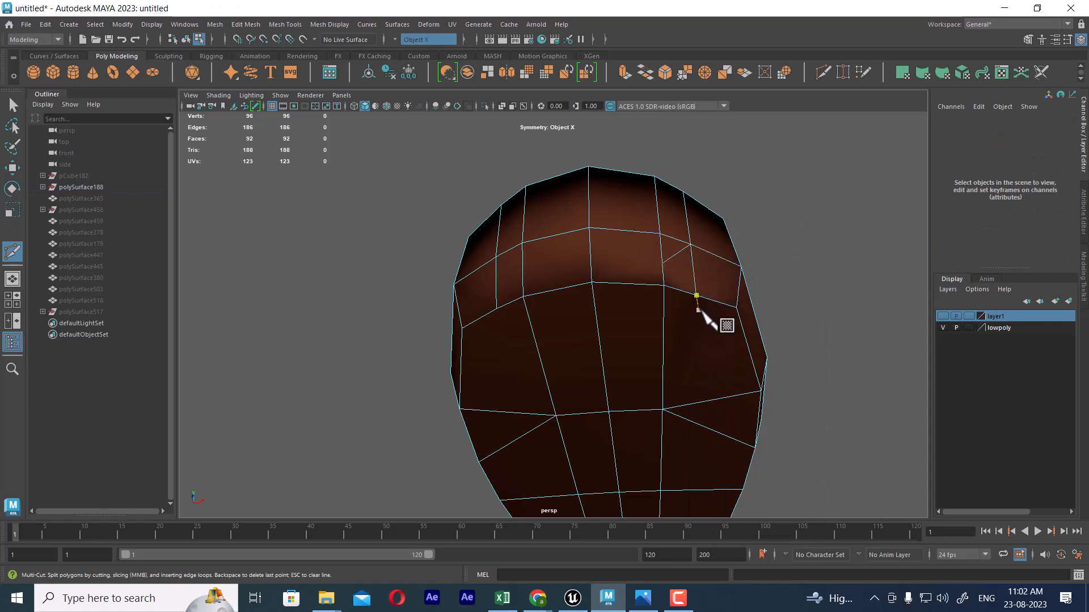
pyautogui.press('w')
pyautogui.click(675, 257)
pyautogui.keyDown('shift'); pyautogui.moveTo(754, 228); pyautogui.dragTo(699, 247, button='right'); pyautogui.keyUp('shift')
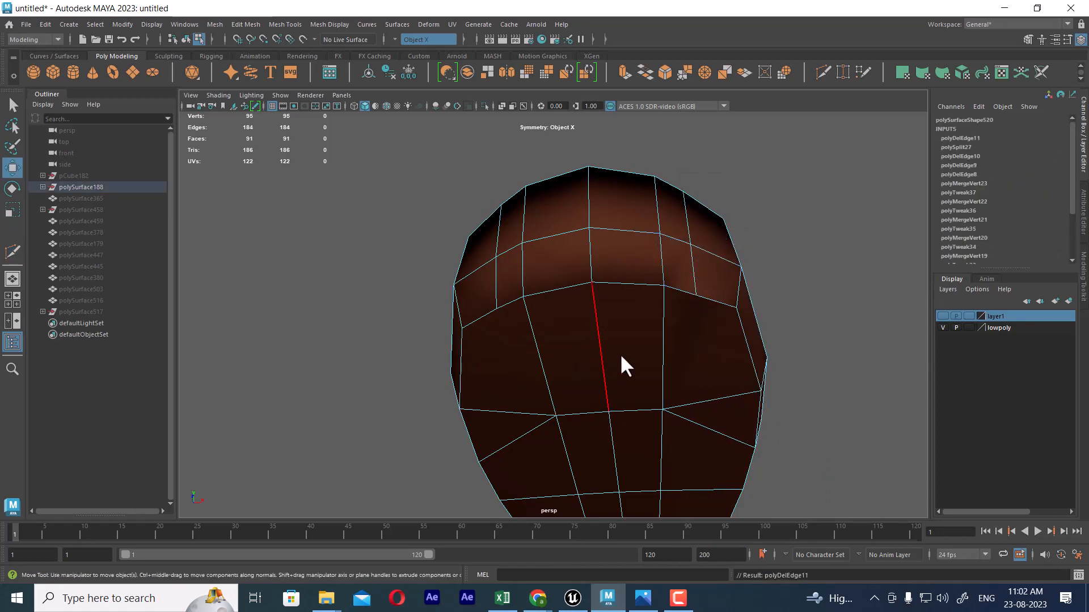
# Step: Try merging the crosswise edge beside the centreline on the top face to its centre, and undo the merge
pyautogui.keyDown('alt'); pyautogui.moveTo(621, 357); pyautogui.dragTo(680, 358); pyautogui.keyUp('alt')
pyautogui.keyDown('shift'); pyautogui.moveTo(648, 323); pyautogui.dragTo(684, 259, button='right'); pyautogui.keyUp('shift')
pyautogui.click(622, 282)
pyautogui.click(605, 297)
pyautogui.keyDown('alt'); pyautogui.moveTo(684, 259); pyautogui.dragTo(706, 335); pyautogui.keyUp('alt')
pyautogui.press('space')
pyautogui.hotkey('ctrl', 'z')
pyautogui.hotkey('ctrl', 'z')
pyautogui.hotkey('ctrl', 'z')
pyautogui.hotkey('ctrl', 'z')
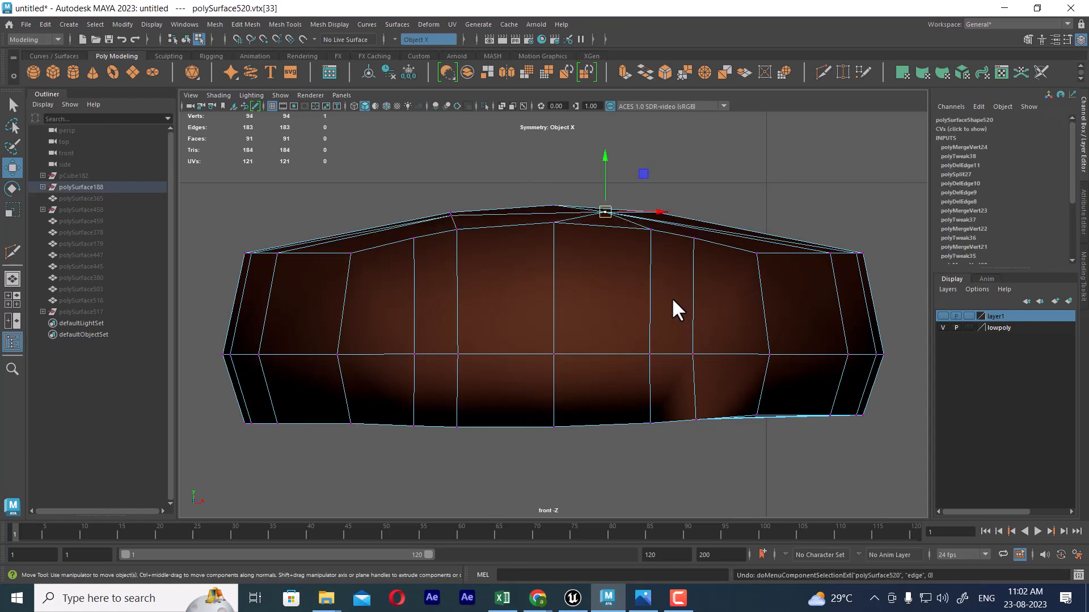
pyautogui.hotkey('ctrl', 'z')
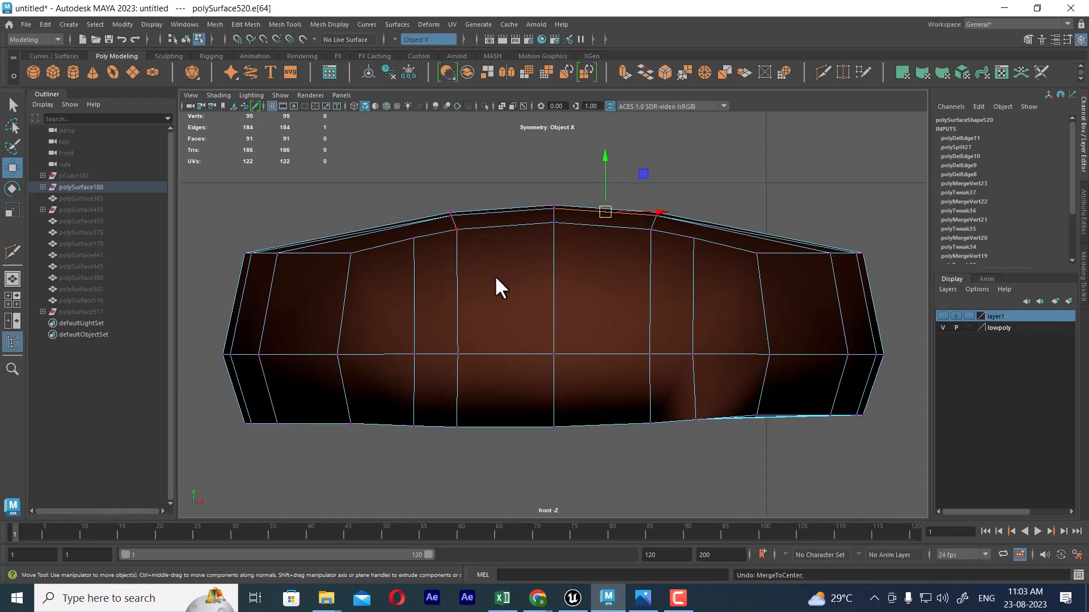
# Step: Delete the two vertical edge lines on either side of the centreline on the pad's end
pyautogui.doubleClick(457, 278)
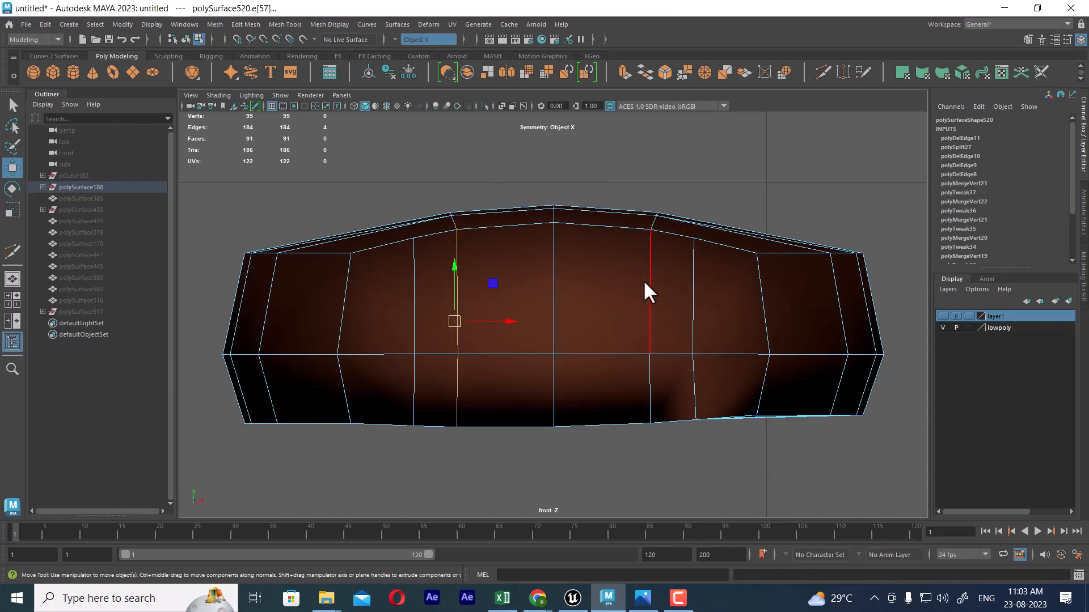
pyautogui.hotkey('ctrl', 'Delete')
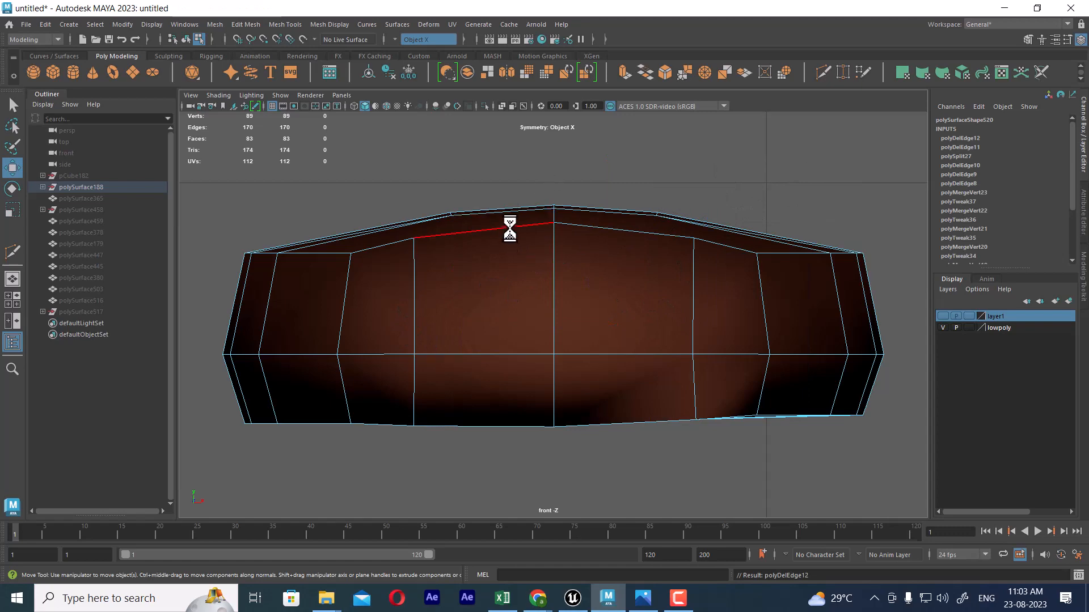
# Step: Snap the two vertices beside the centreline near the end of the top face onto the centre vertex
pyautogui.press('space')
pyautogui.moveTo(659, 333); pyautogui.dragTo(631, 377)
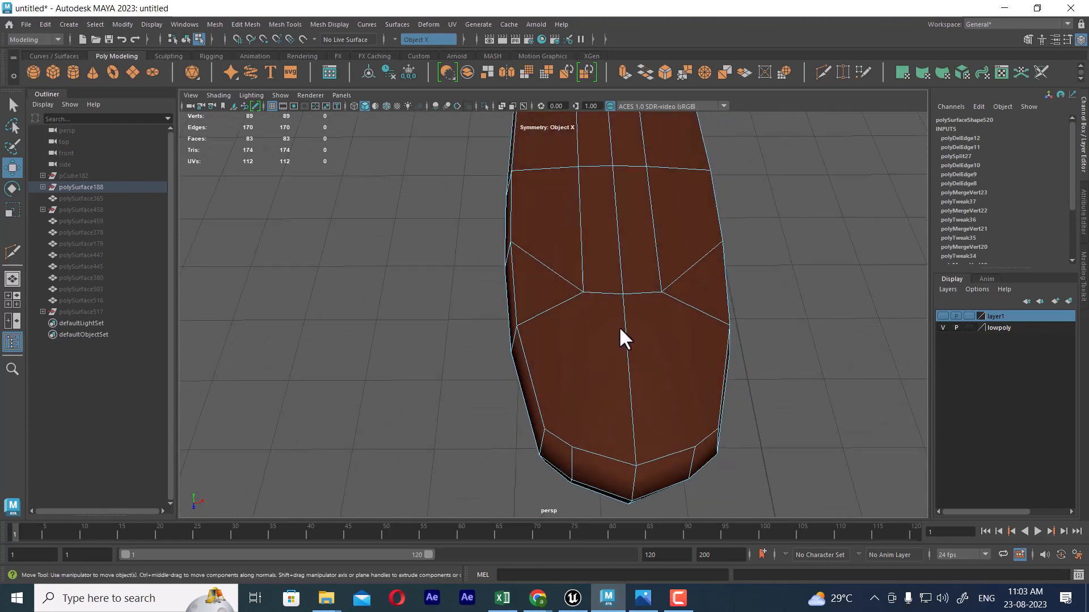
pyautogui.moveTo(638, 269); pyautogui.dragTo(456, 256, button='right')
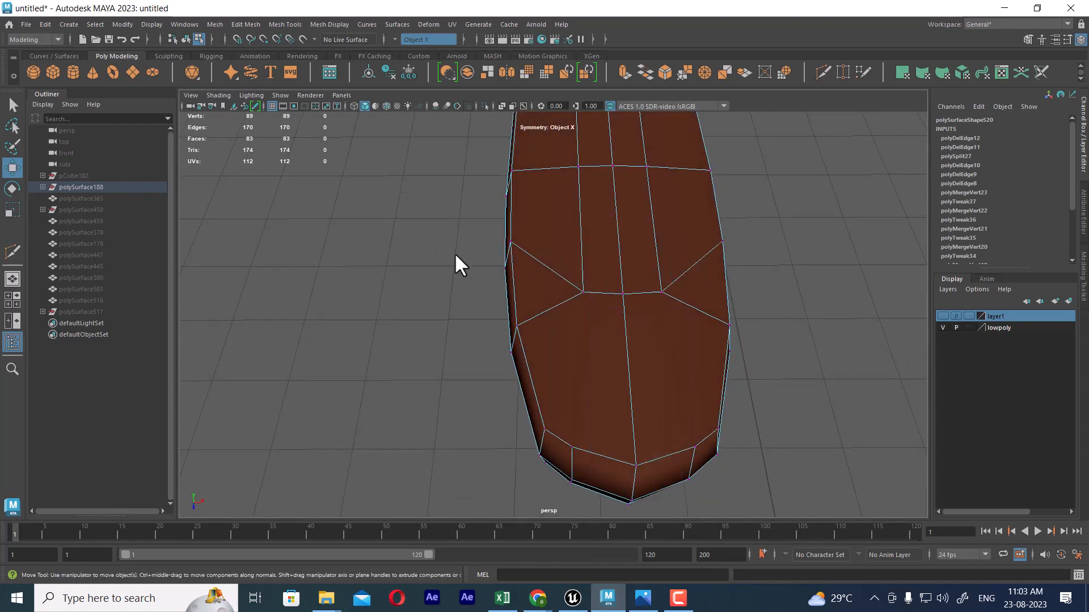
pyautogui.click(583, 292)
pyautogui.moveTo(624, 293); pyautogui.dragTo(632, 295)
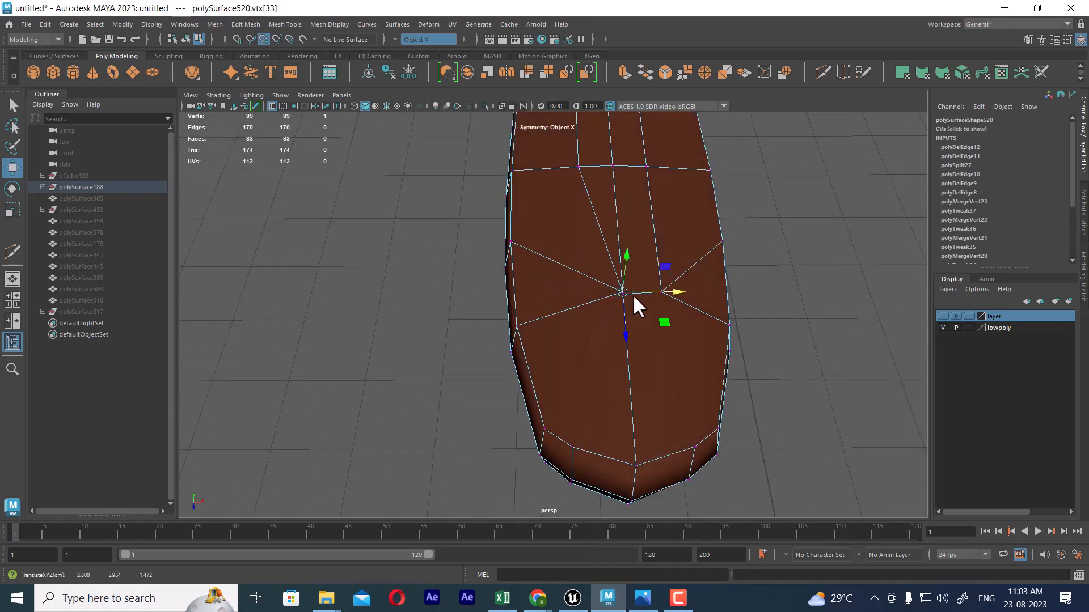
pyautogui.click(737, 322)
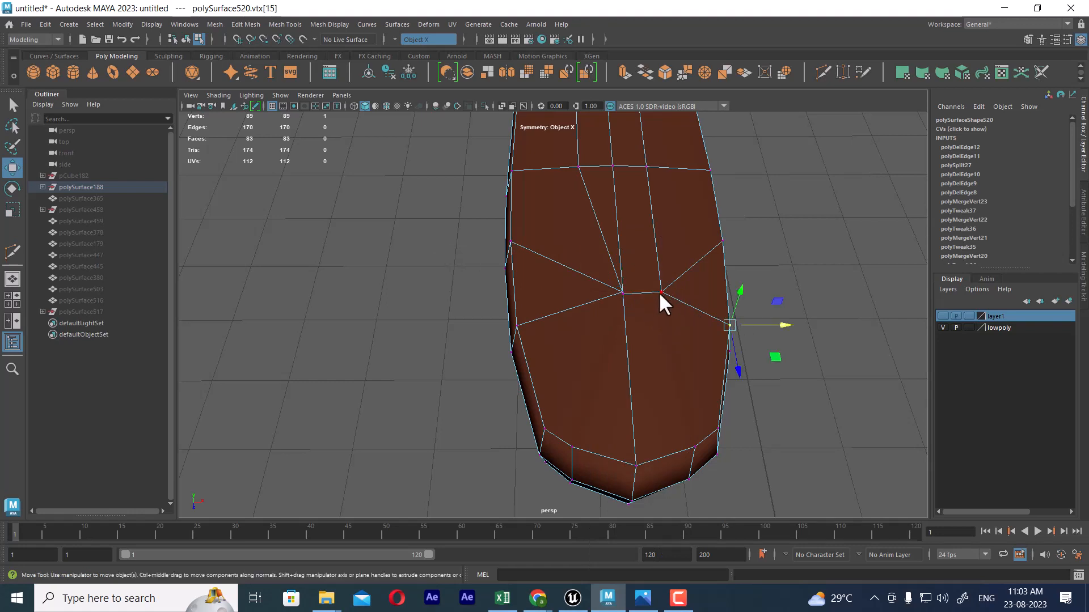
pyautogui.moveTo(613, 299); pyautogui.dragTo(619, 293, button='middle')
# Step: Delete the lengthwise edge lines on both sides of the top face's centreline
pyautogui.moveTo(614, 211); pyautogui.dragTo(616, 63, button='right')
pyautogui.doubleClick(598, 219)
pyautogui.keyDown('alt'); pyautogui.moveTo(635, 240); pyautogui.dragTo(615, 269, button='right'); pyautogui.keyUp('alt')
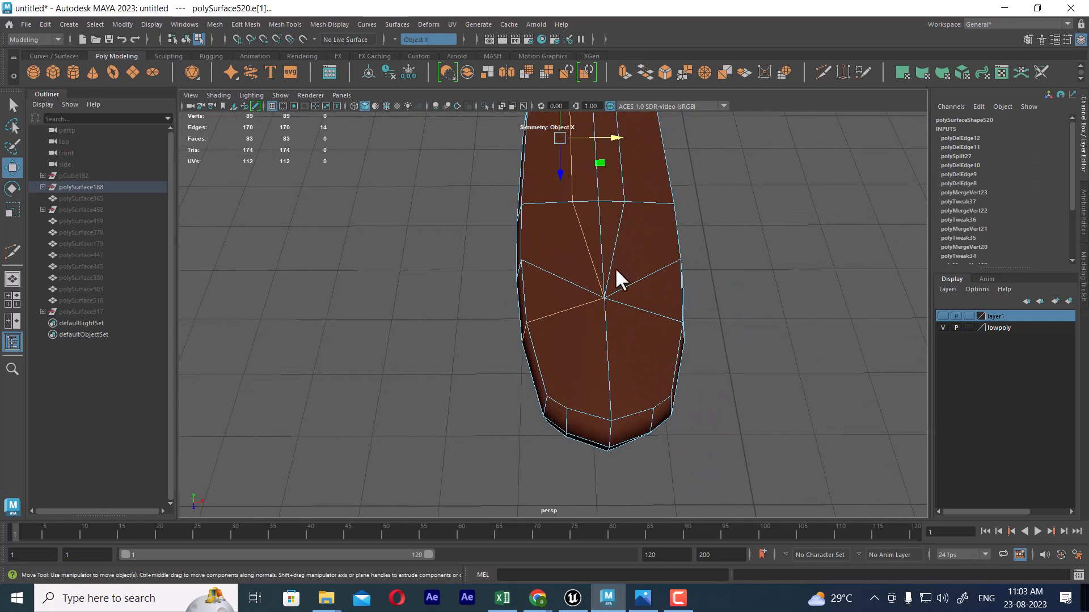
pyautogui.click(588, 255)
pyautogui.keyDown('alt'); pyautogui.moveTo(590, 256); pyautogui.dragTo(681, 232); pyautogui.keyUp('alt')
pyautogui.keyDown('alt'); pyautogui.moveTo(558, 275); pyautogui.dragTo(812, 369, button='middle'); pyautogui.keyUp('alt')
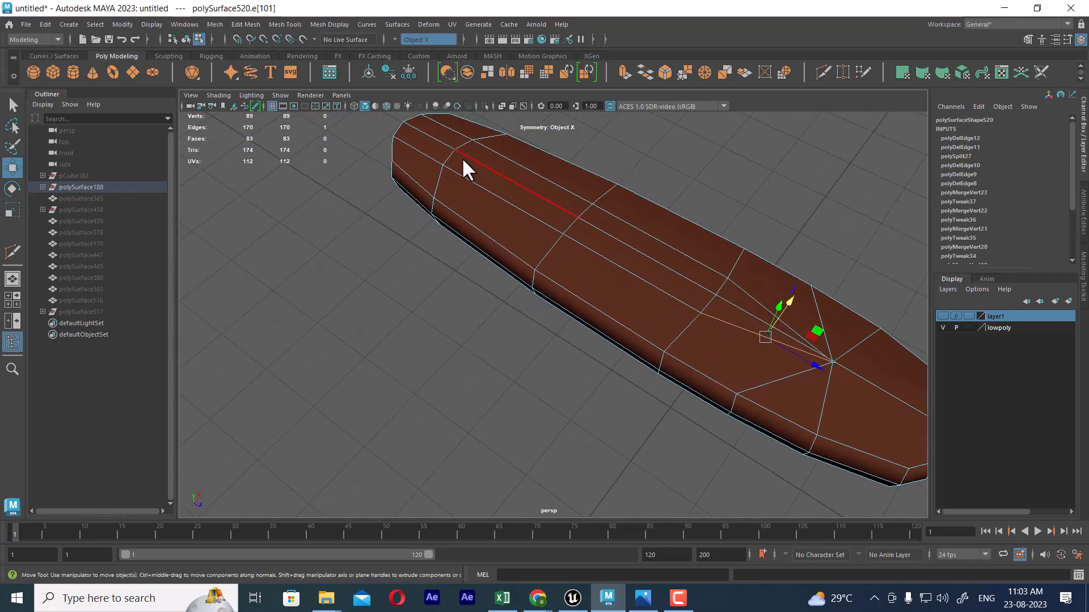
pyautogui.press('Delete')
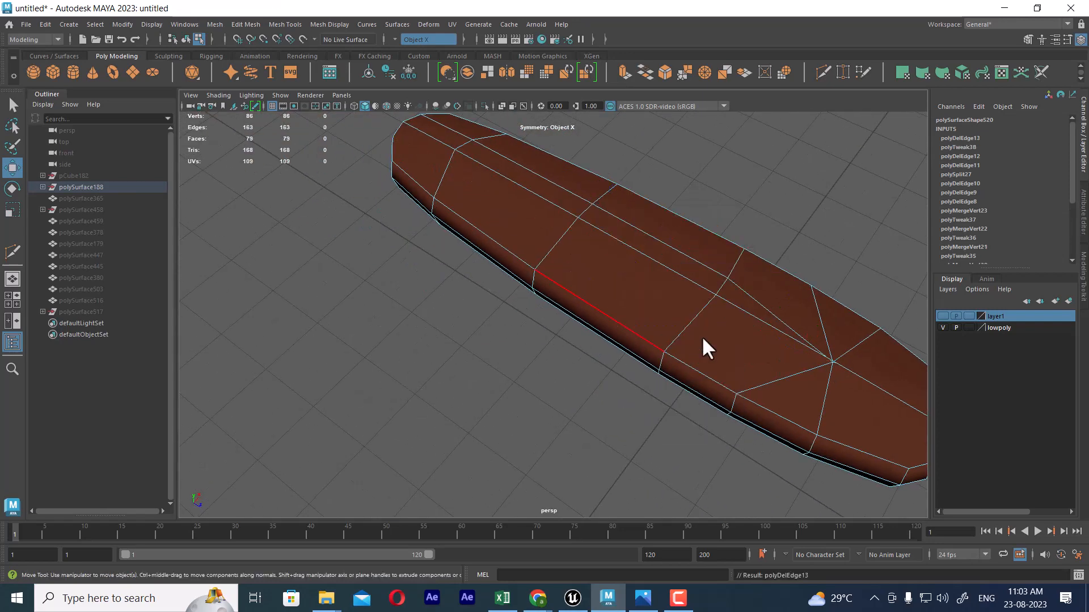
pyautogui.click(781, 316)
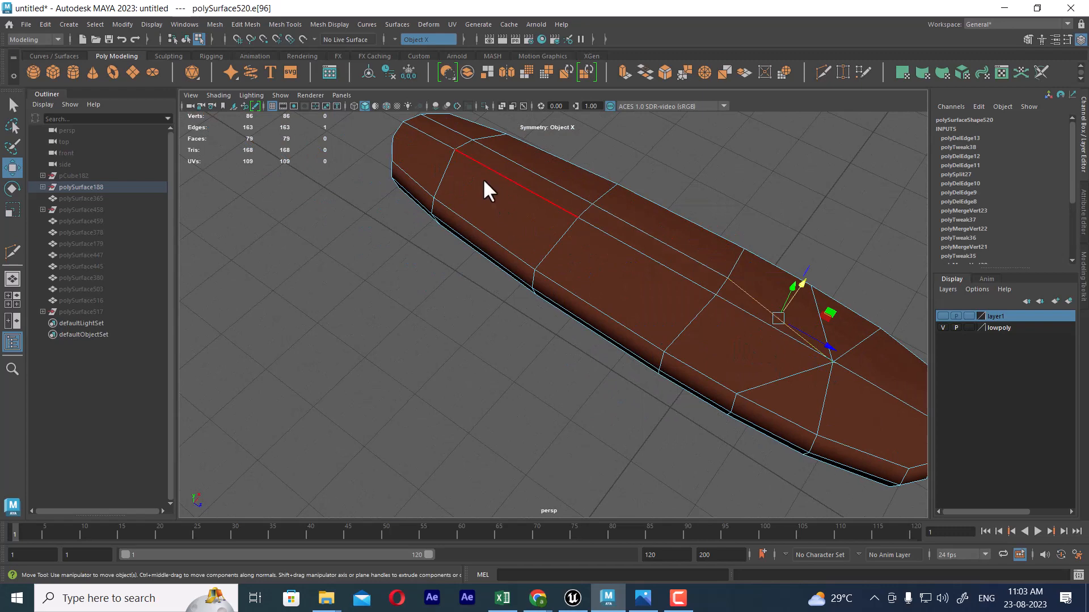
pyautogui.keyDown('shift'); pyautogui.doubleClick(457, 130); pyautogui.keyUp('shift')
pyautogui.keyDown('shift'); pyautogui.moveTo(586, 207); pyautogui.dragTo(236, 354, button='right'); pyautogui.keyUp('shift')
# Step: Snap the two vertices beside the centreline near the end of the underside onto the centre vertex
pyautogui.scroll(-2, 650, 329)
pyautogui.keyDown('alt'); pyautogui.moveTo(652, 332); pyautogui.dragTo(595, 284); pyautogui.keyUp('alt')
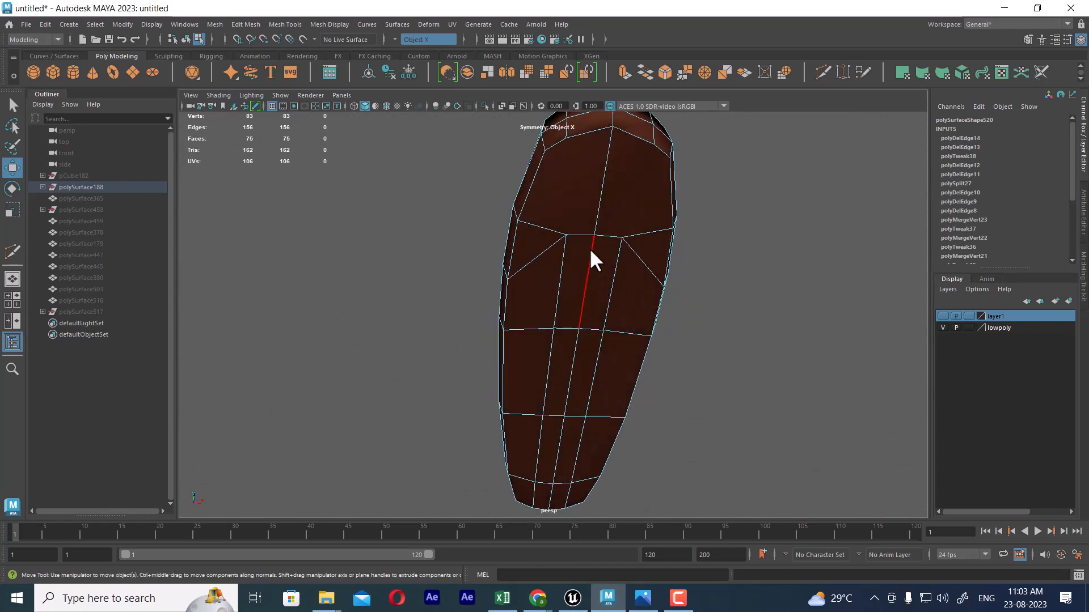
pyautogui.moveTo(590, 247); pyautogui.dragTo(492, 212, button='right')
pyautogui.scroll(2, 492, 212)
pyautogui.click(571, 203)
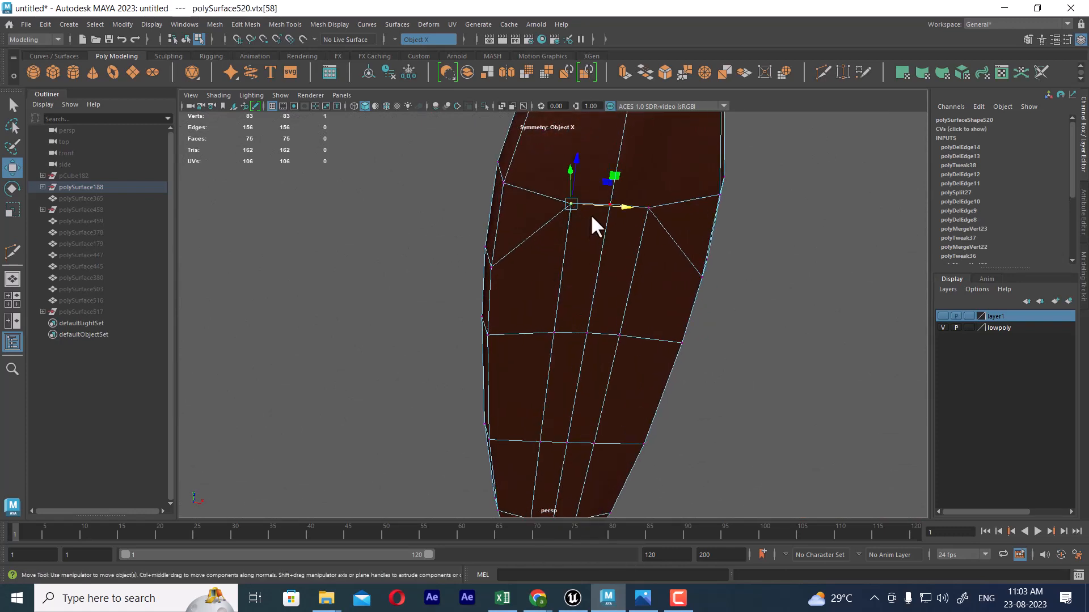
pyautogui.moveTo(598, 206); pyautogui.dragTo(637, 211)
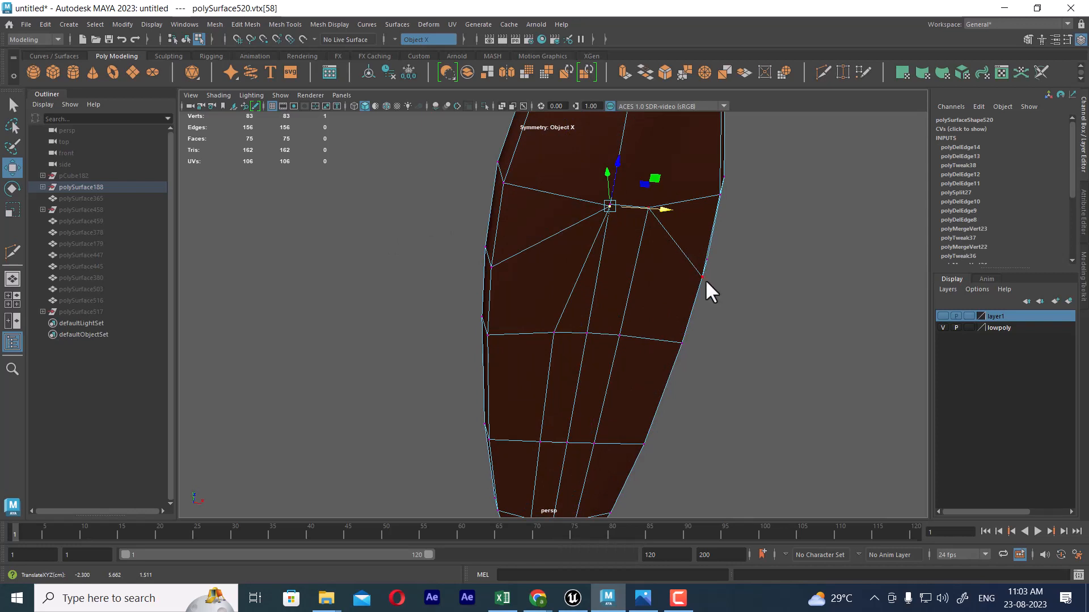
pyautogui.click(703, 278)
pyautogui.click(648, 207)
pyautogui.moveTo(630, 209); pyautogui.dragTo(611, 215)
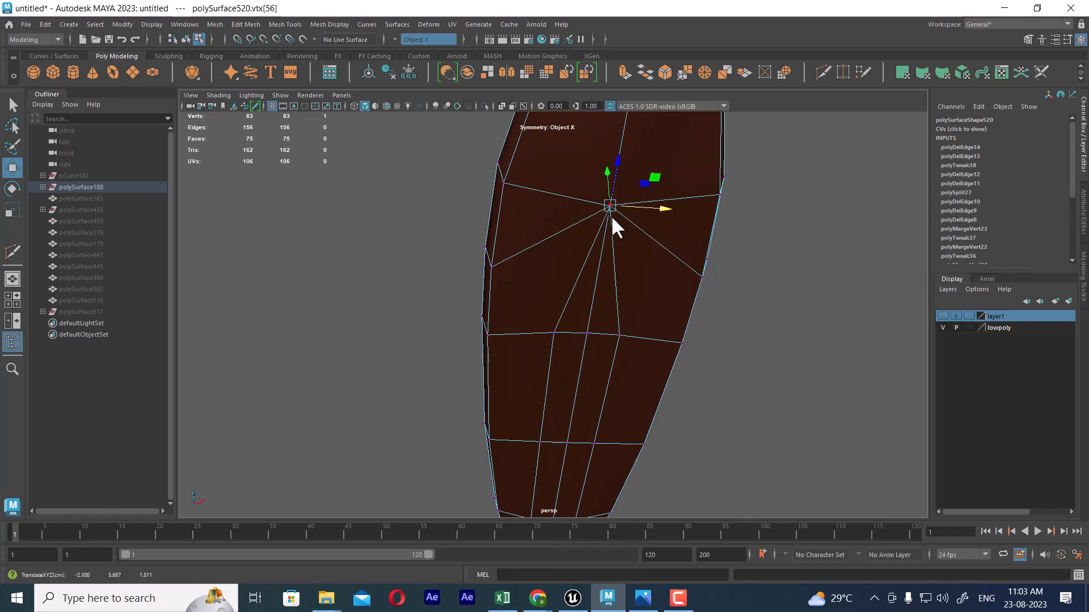
# Step: Delete the lengthwise edge lines on both sides of the underside's centreline, leaving the adjoining crosswise edges out of the selection
pyautogui.scroll(1, 620, 299)
pyautogui.moveTo(622, 302); pyautogui.dragTo(626, 294, button='right')
pyautogui.doubleClick(625, 287)
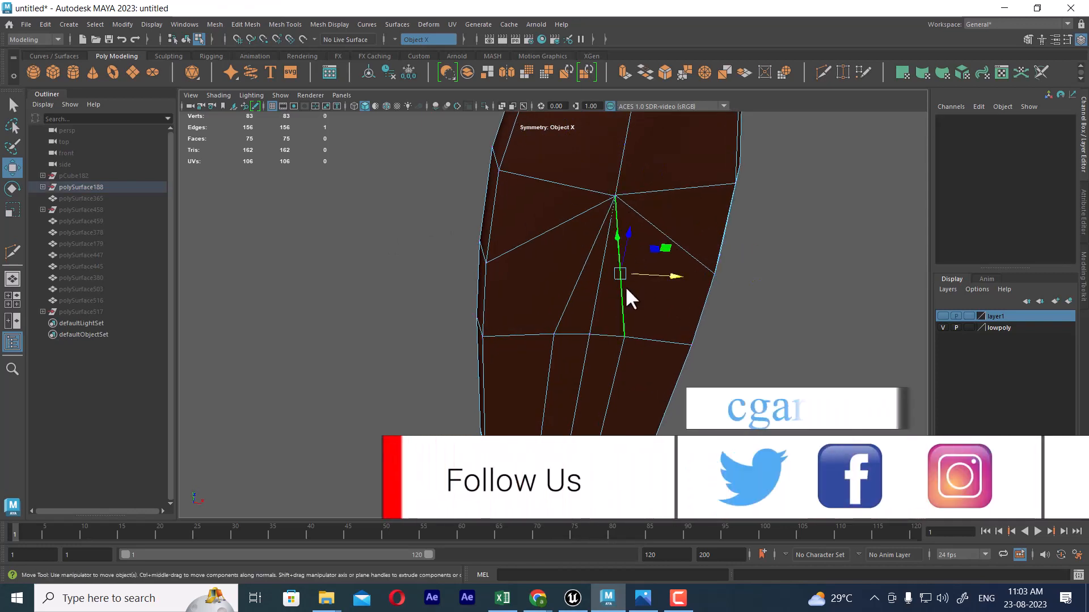
pyautogui.keyDown('alt'); pyautogui.moveTo(610, 399); pyautogui.dragTo(612, 258, button='middle'); pyautogui.keyUp('alt')
pyautogui.keyDown('alt'); pyautogui.moveTo(604, 203); pyautogui.dragTo(678, 311); pyautogui.keyUp('alt')
pyautogui.keyDown('alt'); pyautogui.moveTo(678, 311); pyautogui.dragTo(570, 279, button='right'); pyautogui.keyUp('alt')
pyautogui.keyDown('alt'); pyautogui.moveTo(570, 279); pyautogui.dragTo(529, 167); pyautogui.keyUp('alt')
pyautogui.keyDown('alt'); pyautogui.moveTo(529, 167); pyautogui.dragTo(608, 236, button='right'); pyautogui.keyUp('alt')
pyautogui.keyDown('shift'); pyautogui.doubleClick(608, 236); pyautogui.keyUp('shift')
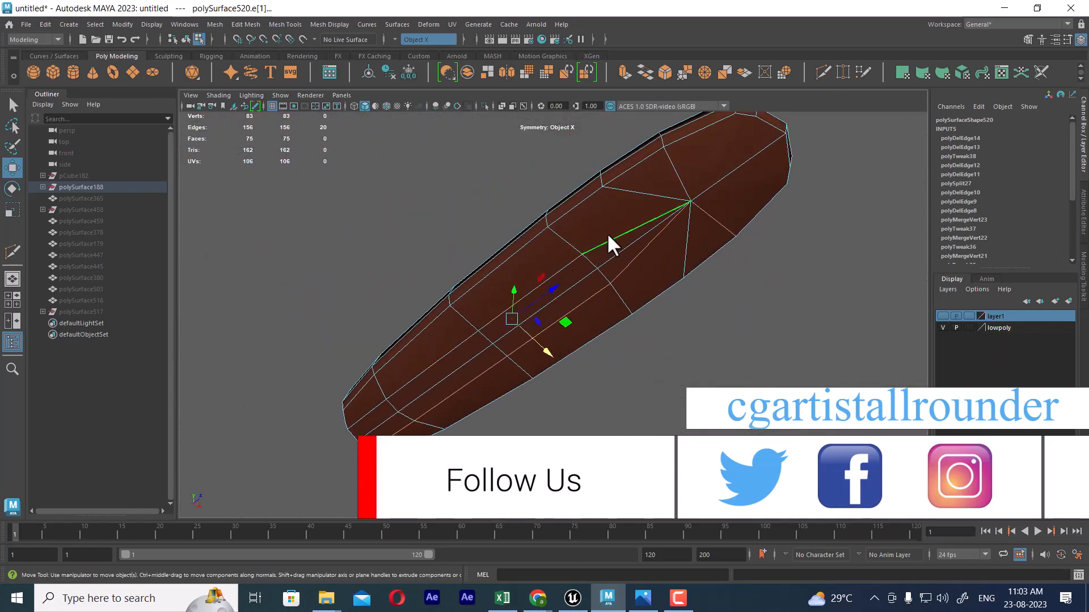
pyautogui.keyDown('ctrl'); pyautogui.moveTo(713, 265); pyautogui.dragTo(709, 262); pyautogui.keyUp('ctrl')
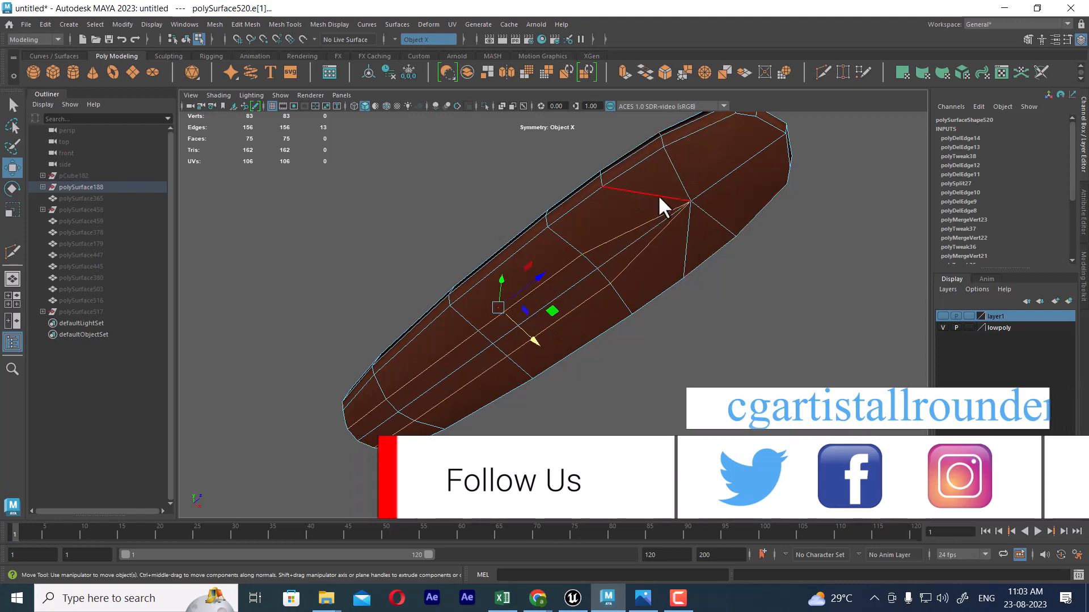
pyautogui.keyDown('alt'); pyautogui.moveTo(662, 209); pyautogui.dragTo(730, 219); pyautogui.keyUp('alt')
pyautogui.press('Delete')
# Step: Cut edges on the top face from the centre junction vertex to the two rim vertices flanking the centreline at the pad's end
pyautogui.keyDown('alt'); pyautogui.moveTo(291, 342); pyautogui.dragTo(671, 247); pyautogui.keyUp('alt')
pyautogui.keyDown('shift'); pyautogui.moveTo(676, 206); pyautogui.dragTo(620, 209, button='right'); pyautogui.keyUp('shift')
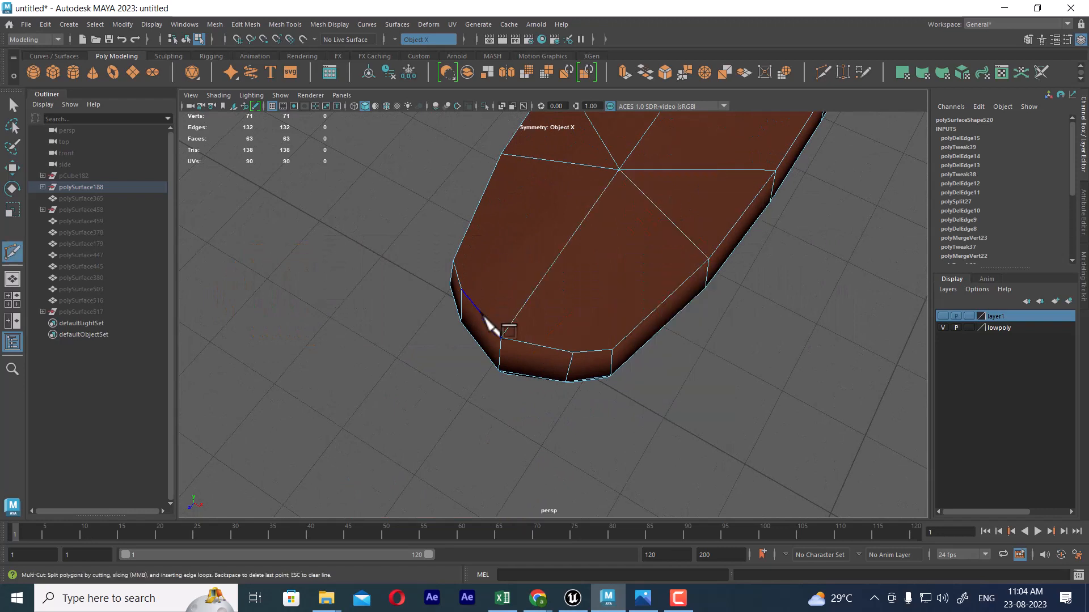
pyautogui.click(617, 172)
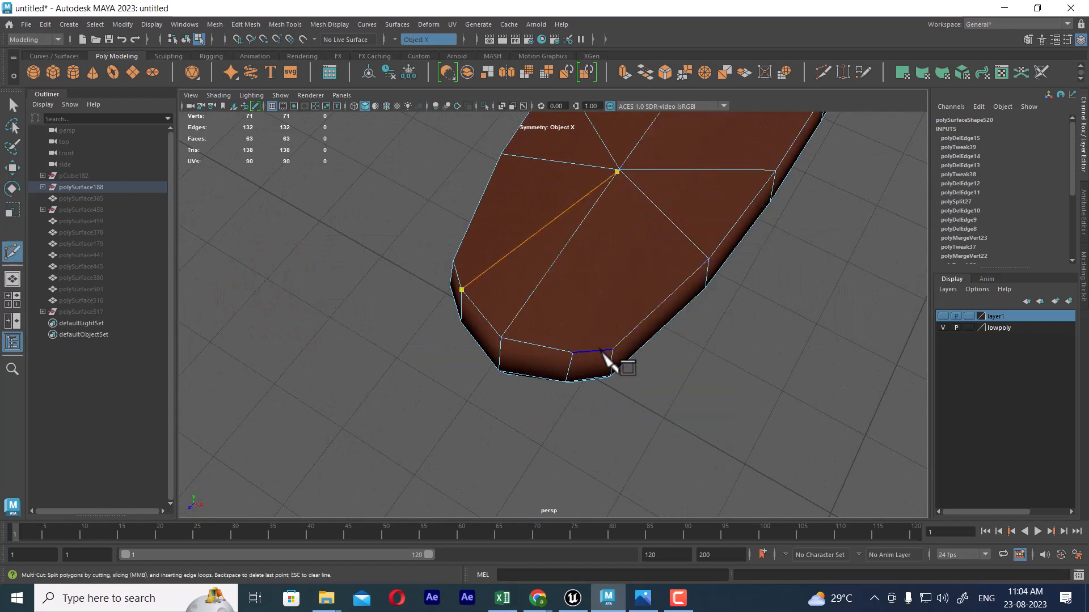
pyautogui.click(572, 353)
pyautogui.rightClick(443, 373)
pyautogui.press('w')
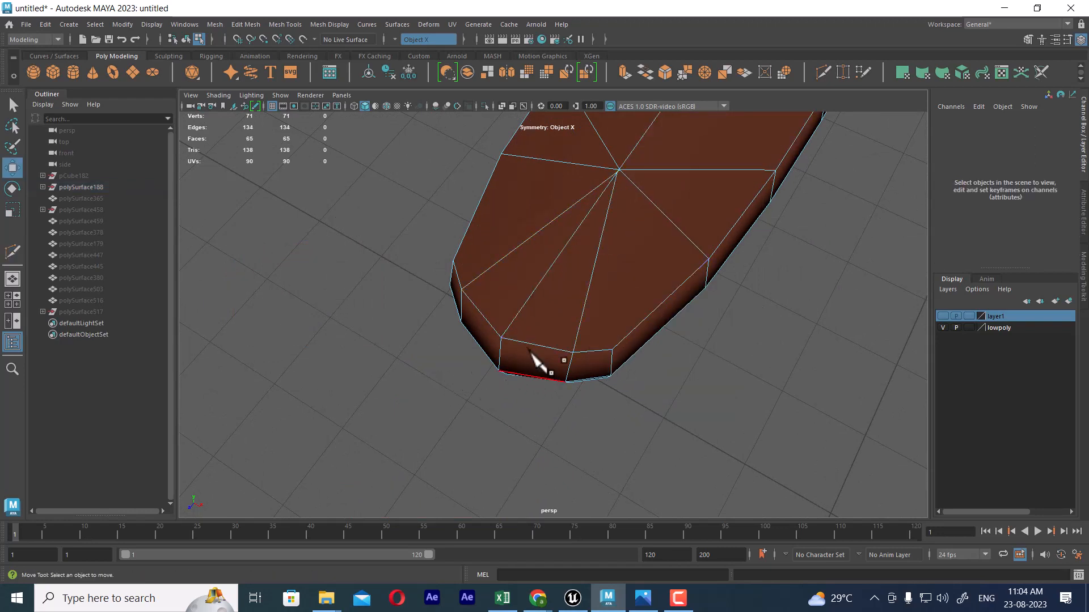
# Step: Cut an edge on the underside from the rim vertex on one side of the centreline to the centre junction vertex
pyautogui.moveTo(557, 259); pyautogui.dragTo(696, 151, button='right')
pyautogui.scroll(-5, 679, 178)
pyautogui.keyDown('alt'); pyautogui.moveTo(679, 178); pyautogui.dragTo(708, 226); pyautogui.keyUp('alt')
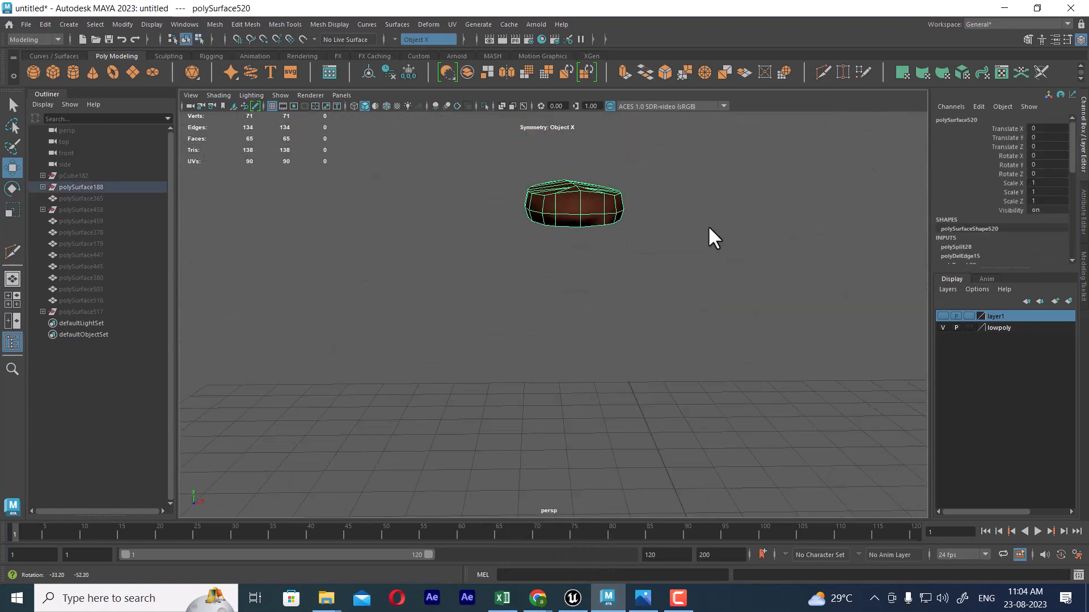
pyautogui.scroll(6, 685, 245)
pyautogui.press('y')
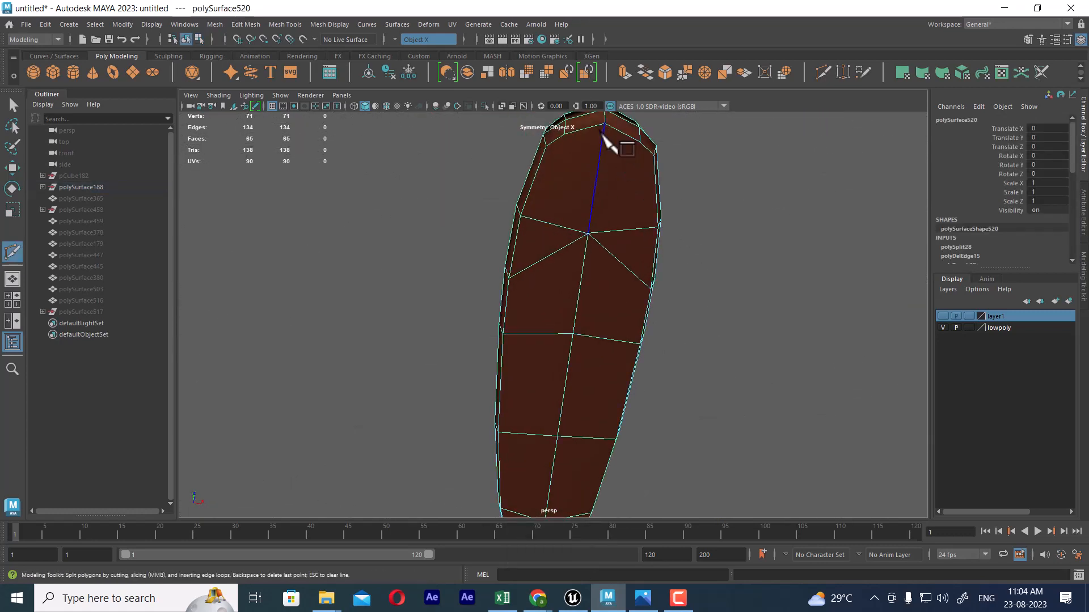
pyautogui.click(565, 133)
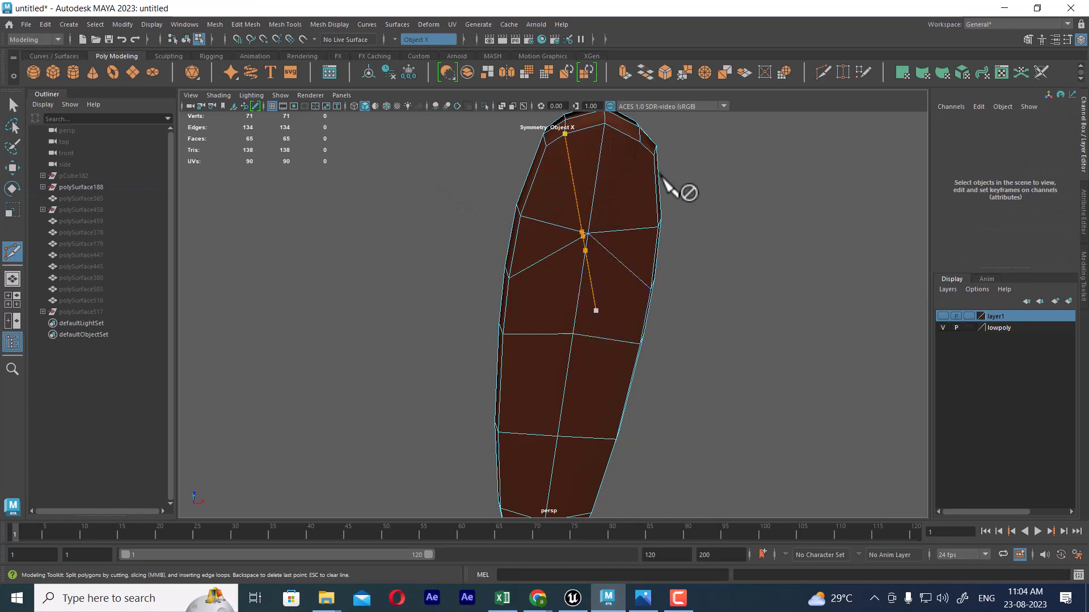
pyautogui.click(589, 233)
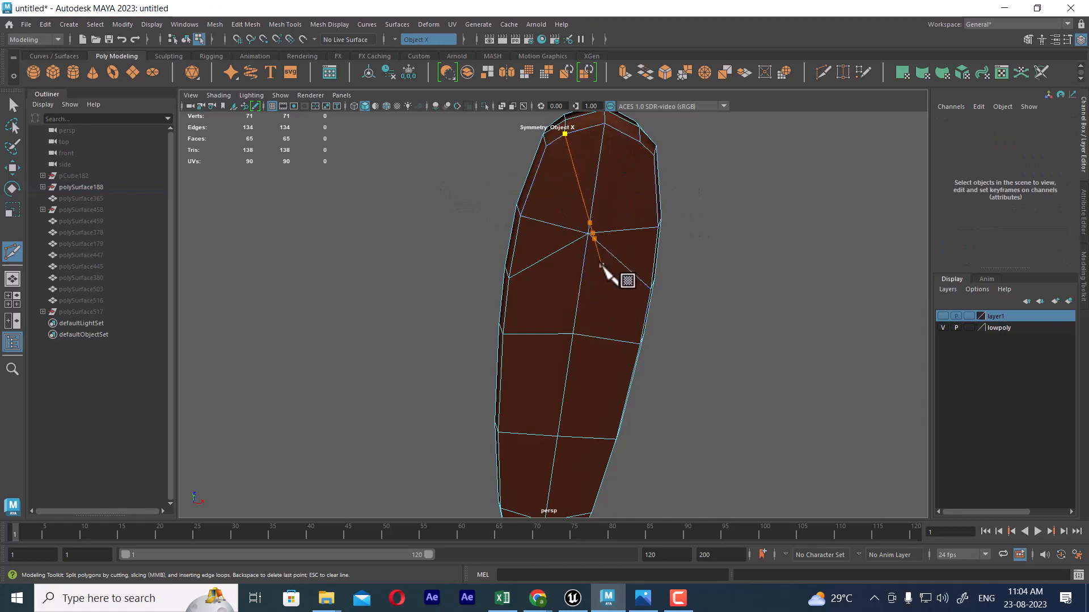
pyautogui.keyDown('alt'); pyautogui.moveTo(637, 238); pyautogui.dragTo(741, 326); pyautogui.keyUp('alt')
pyautogui.scroll(3, 741, 325)
pyautogui.keyDown('alt'); pyautogui.moveTo(603, 161); pyautogui.dragTo(627, 164); pyautogui.keyUp('alt')
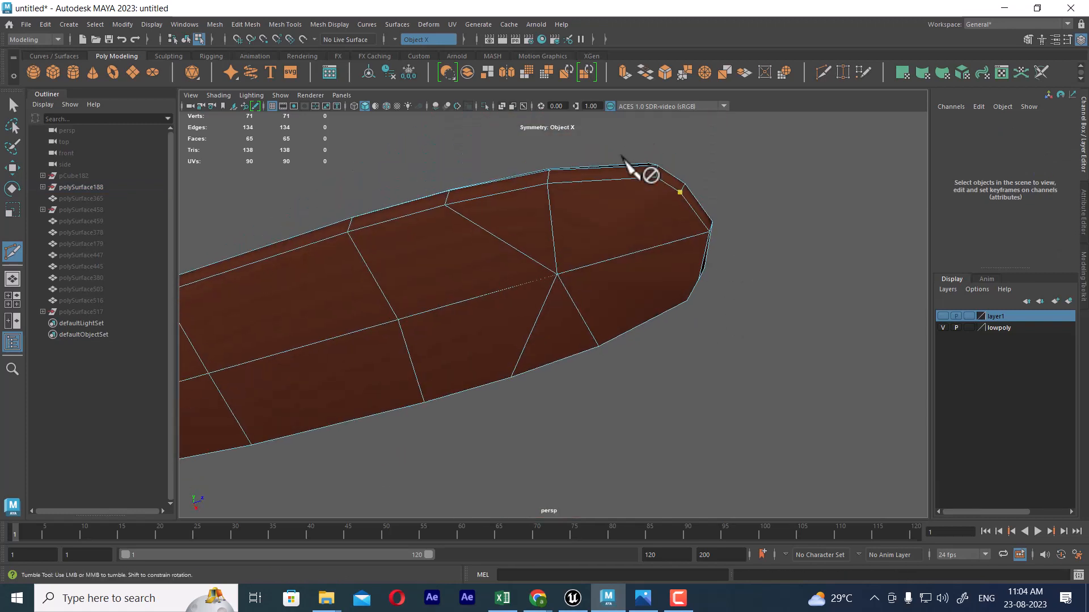
pyautogui.scroll(3, 627, 165)
pyautogui.moveTo(688, 220); pyautogui.dragTo(541, 260)
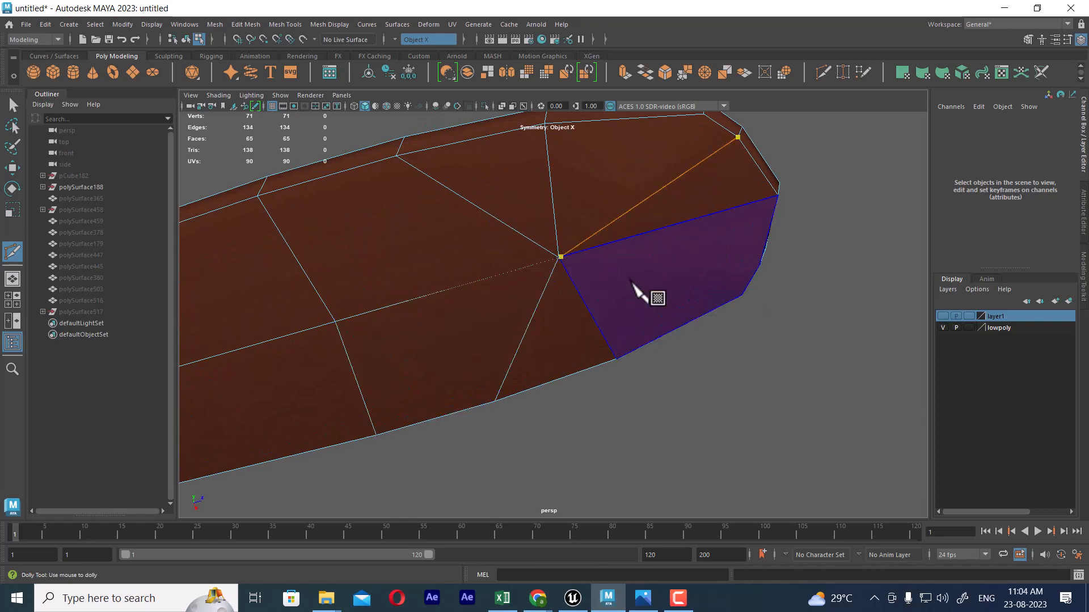
# Step: Continue the underside cut from the centre junction to the matching rim vertex across the centreline and complete it
pyautogui.keyDown('alt'); pyautogui.moveTo(643, 294); pyautogui.dragTo(643, 274); pyautogui.keyUp('alt')
pyautogui.keyDown('alt'); pyautogui.moveTo(643, 275); pyautogui.dragTo(711, 389, button='middle'); pyautogui.keyUp('alt')
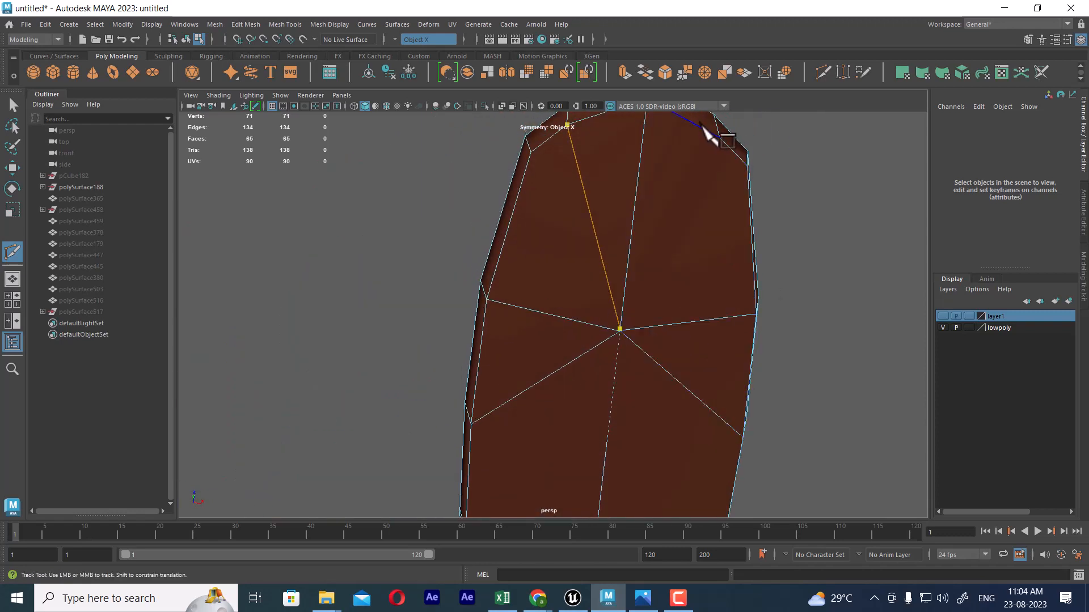
pyautogui.click(720, 138)
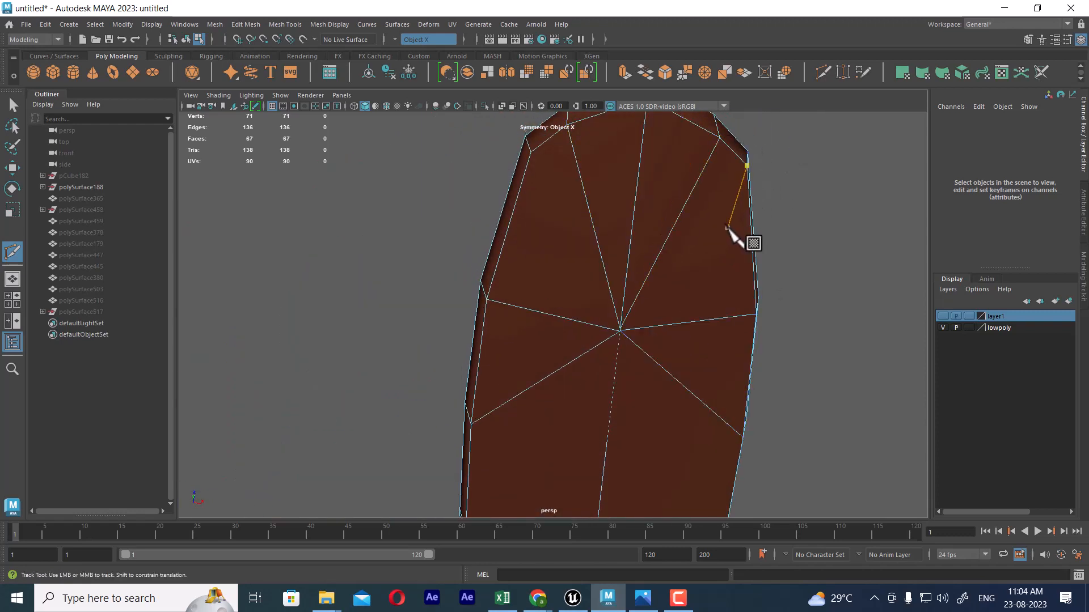
pyautogui.press('w')
# Step: Try to delete the crosswise edge loop between the fan-shaped end and the pad's middle in the top view
pyautogui.keyDown('alt'); pyautogui.moveTo(637, 352); pyautogui.dragTo(584, 351, button='right'); pyautogui.keyUp('alt')
pyautogui.keyDown('alt'); pyautogui.moveTo(574, 338); pyautogui.dragTo(571, 414); pyautogui.keyUp('alt')
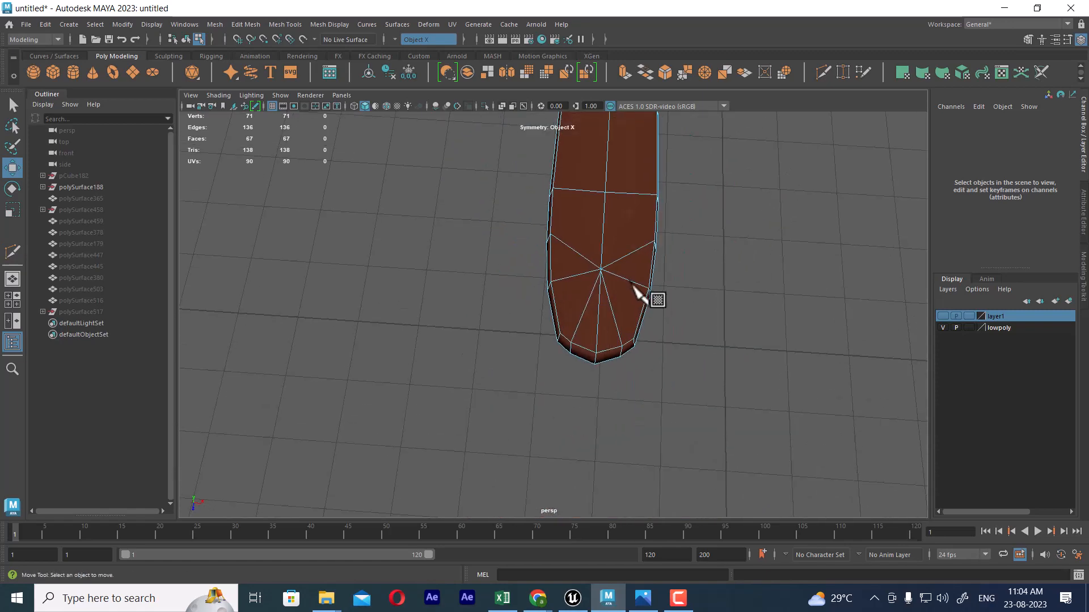
pyautogui.moveTo(634, 291); pyautogui.dragTo(698, 238, button='right')
pyautogui.keyDown('alt'); pyautogui.moveTo(734, 209); pyautogui.dragTo(653, 230); pyautogui.keyUp('alt')
pyautogui.keyDown('alt'); pyautogui.moveTo(654, 231); pyautogui.dragTo(476, 207, button='middle'); pyautogui.keyUp('alt')
pyautogui.keyDown('alt'); pyautogui.moveTo(533, 255); pyautogui.dragTo(550, 288, button='right'); pyautogui.keyUp('alt')
pyautogui.keyDown('alt'); pyautogui.moveTo(550, 289); pyautogui.dragTo(353, 335); pyautogui.keyUp('alt')
pyautogui.press('space')
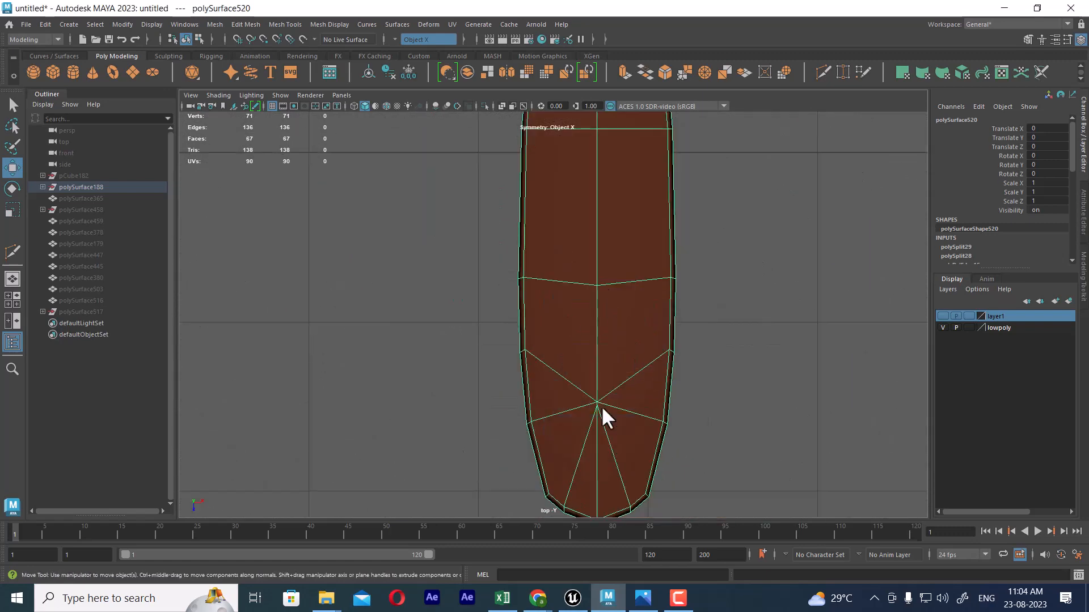
pyautogui.keyDown('alt'); pyautogui.moveTo(576, 326); pyautogui.dragTo(603, 392, button='middle'); pyautogui.keyUp('alt')
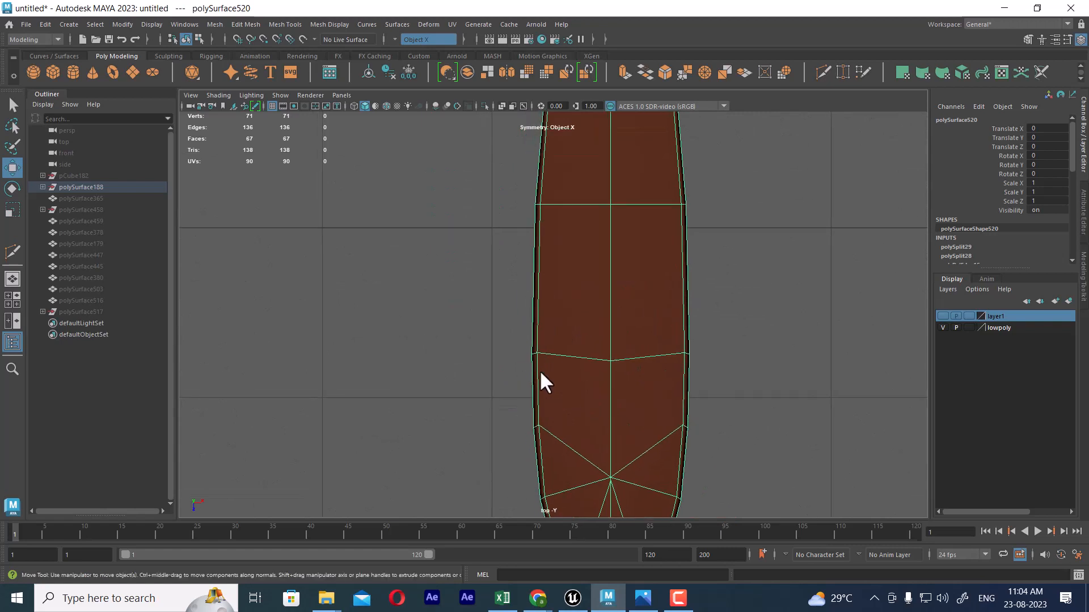
pyautogui.click(569, 357)
pyautogui.press('Delete')
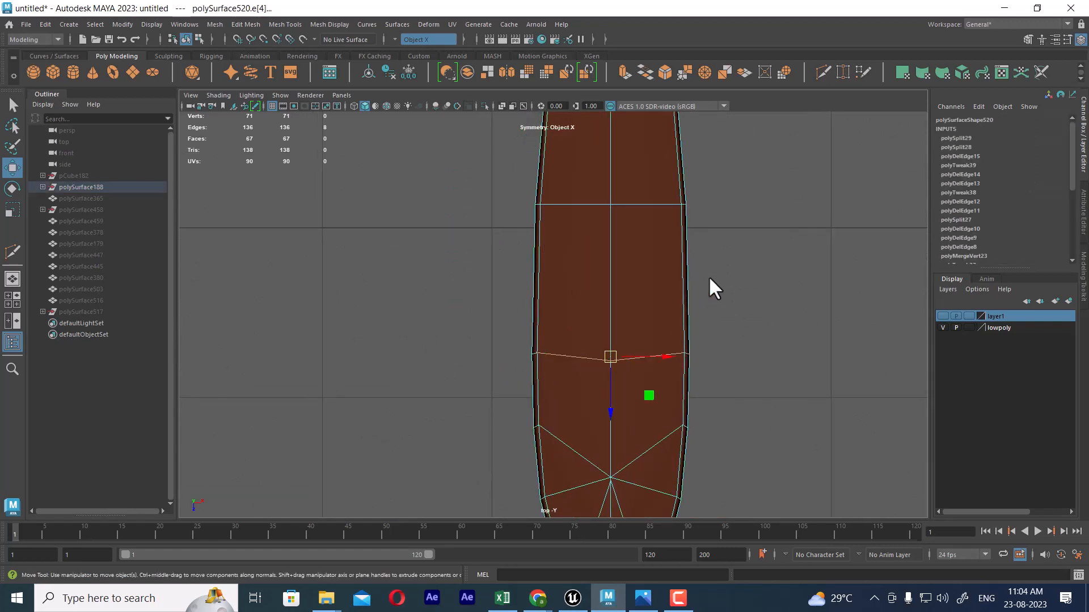
pyautogui.click(624, 353)
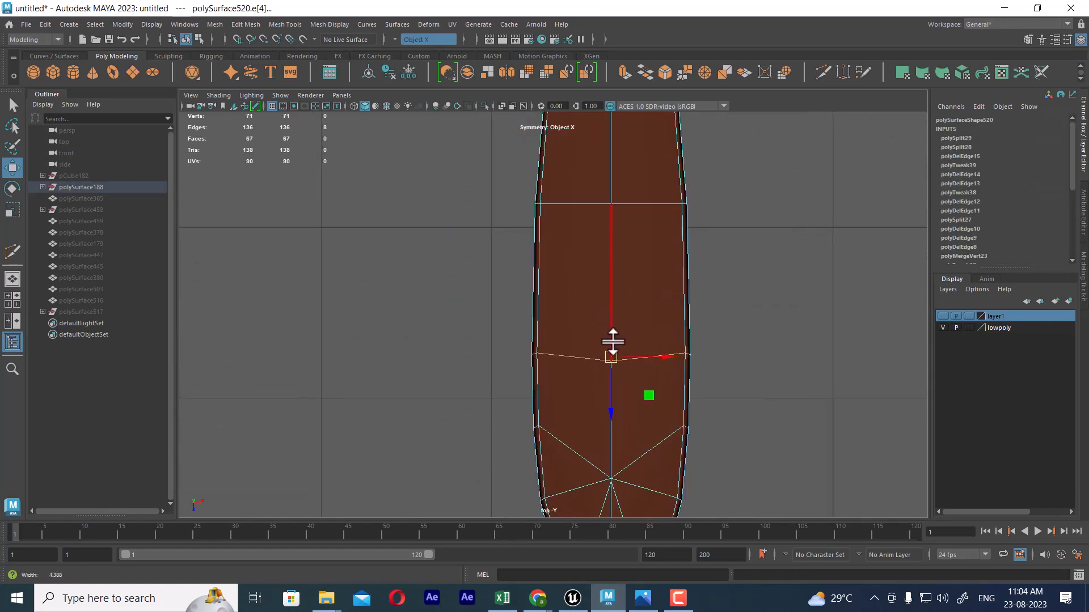
# Step: Delete the crosswise edge loop near the pad's opposite end, and undo the deletion
pyautogui.scroll(1, 613, 343)
pyautogui.keyDown('alt'); pyautogui.moveTo(613, 343); pyautogui.dragTo(608, 467, button='middle'); pyautogui.keyUp('alt')
pyautogui.click(571, 201)
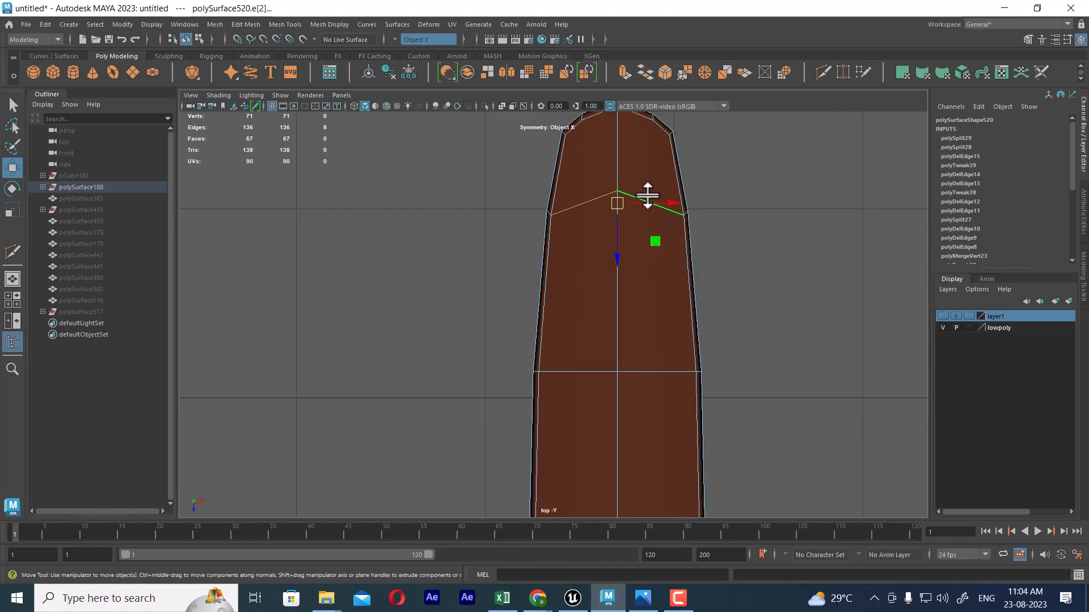
pyautogui.press('Delete')
pyautogui.hotkey('ctrl', 'z')
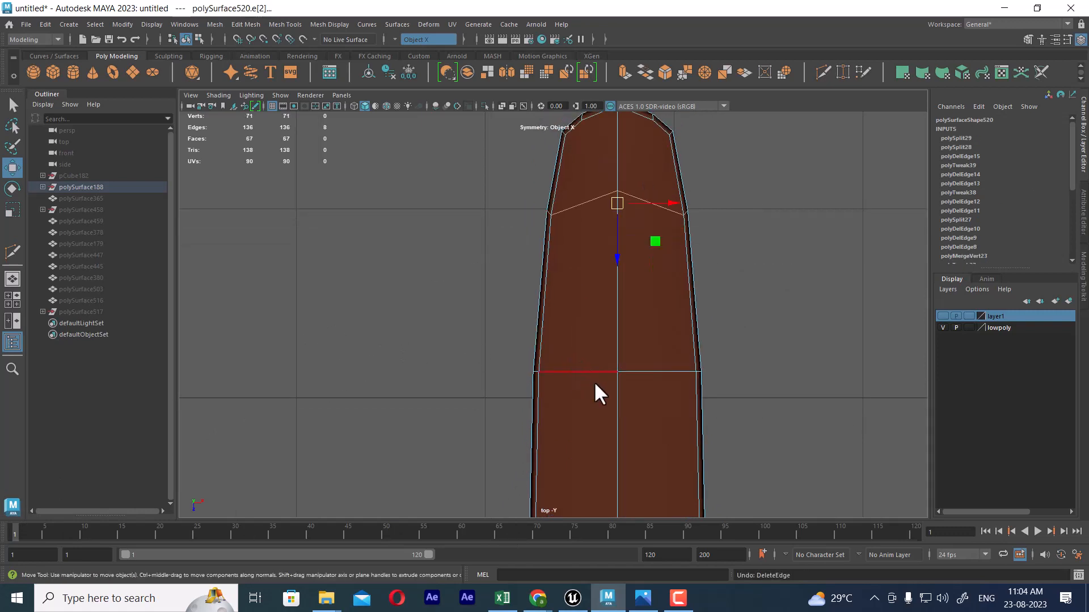
# Step: Cut edges on the top face at the pad's opposite end from the centreline junction to the two rim vertices flanking it
pyautogui.scroll(-4, 594, 381)
pyautogui.scroll(1, 584, 309)
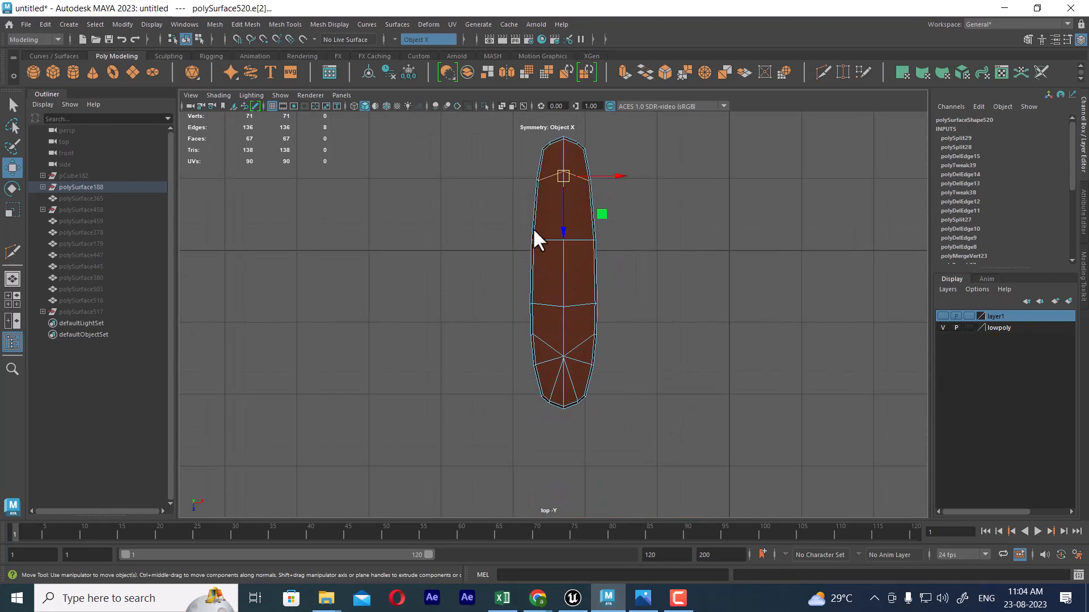
pyautogui.keyDown('alt'); pyautogui.moveTo(552, 435); pyautogui.dragTo(658, 421, button='right'); pyautogui.keyUp('alt')
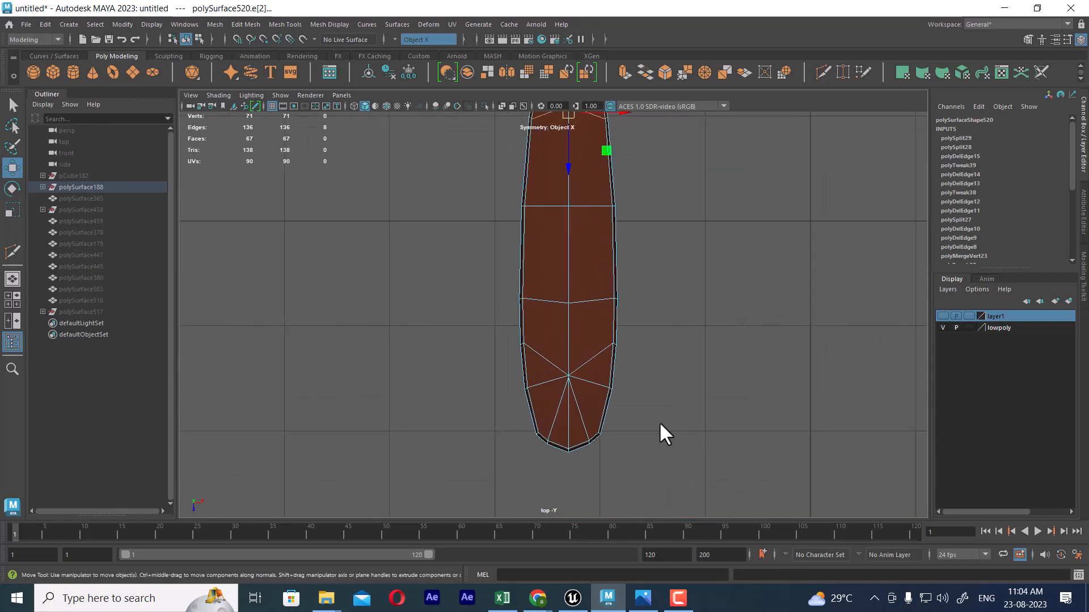
pyautogui.keyDown('alt'); pyautogui.moveTo(635, 276); pyautogui.dragTo(635, 437, button='middle'); pyautogui.keyUp('alt')
pyautogui.keyDown('alt'); pyautogui.moveTo(621, 324); pyautogui.dragTo(655, 394, button='right'); pyautogui.keyUp('alt')
pyautogui.keyDown('alt'); pyautogui.moveTo(601, 204); pyautogui.dragTo(624, 255, button='right'); pyautogui.keyUp('alt')
pyautogui.keyDown('alt'); pyautogui.moveTo(625, 255); pyautogui.dragTo(622, 348, button='middle'); pyautogui.keyUp('alt')
pyautogui.press('space')
pyautogui.moveTo(650, 316); pyautogui.dragTo(548, 348)
pyautogui.keyDown('alt'); pyautogui.moveTo(548, 347); pyautogui.dragTo(647, 333, button='middle'); pyautogui.keyUp('alt')
pyautogui.keyDown('alt'); pyautogui.moveTo(580, 353); pyautogui.dragTo(604, 360, button='right'); pyautogui.keyUp('alt')
pyautogui.keyDown('alt'); pyautogui.moveTo(607, 368); pyautogui.dragTo(622, 291); pyautogui.keyUp('alt')
pyautogui.moveTo(622, 292); pyautogui.dragTo(587, 280, button='right')
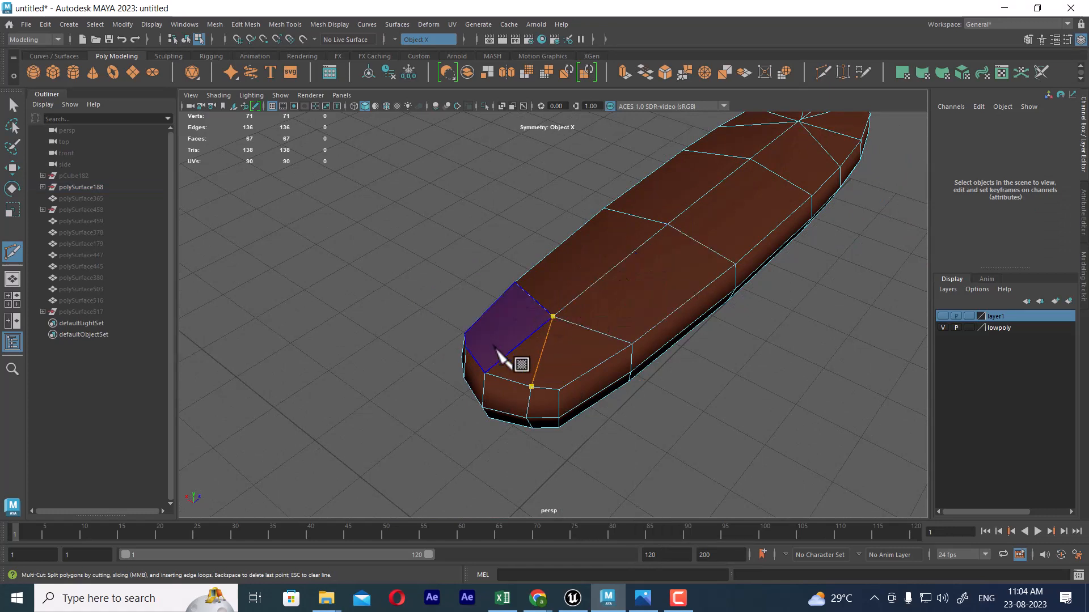
# Step: Cut matching edges on the underside of that end, running through the centreline junction to the flanking rim vertices on both sides
pyautogui.keyDown('alt'); pyautogui.moveTo(510, 365); pyautogui.dragTo(689, 289); pyautogui.keyUp('alt')
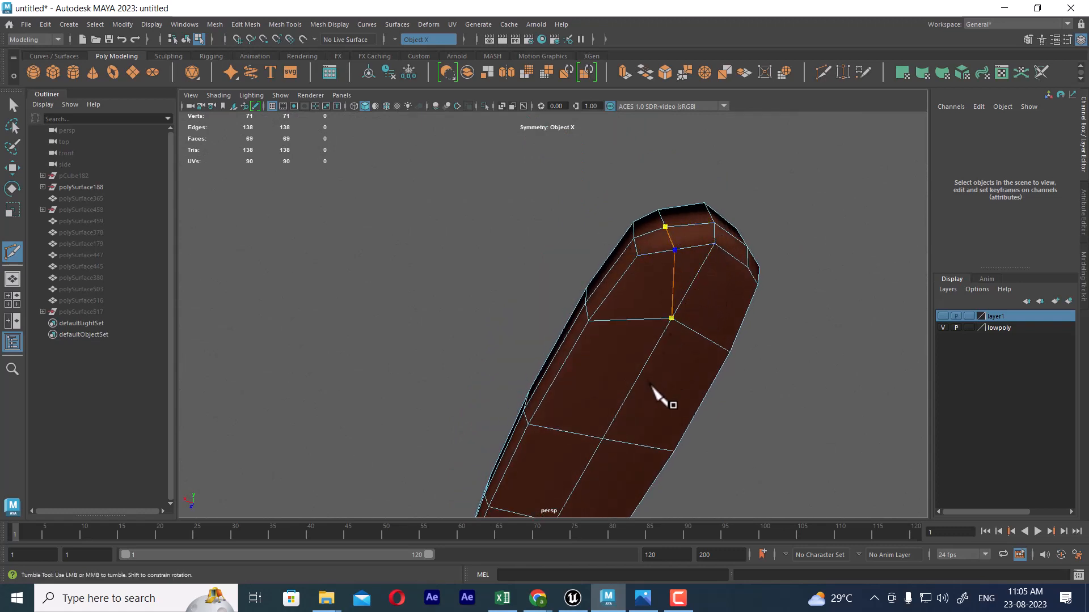
pyautogui.keyDown('alt'); pyautogui.moveTo(651, 384); pyautogui.dragTo(712, 279); pyautogui.keyUp('alt')
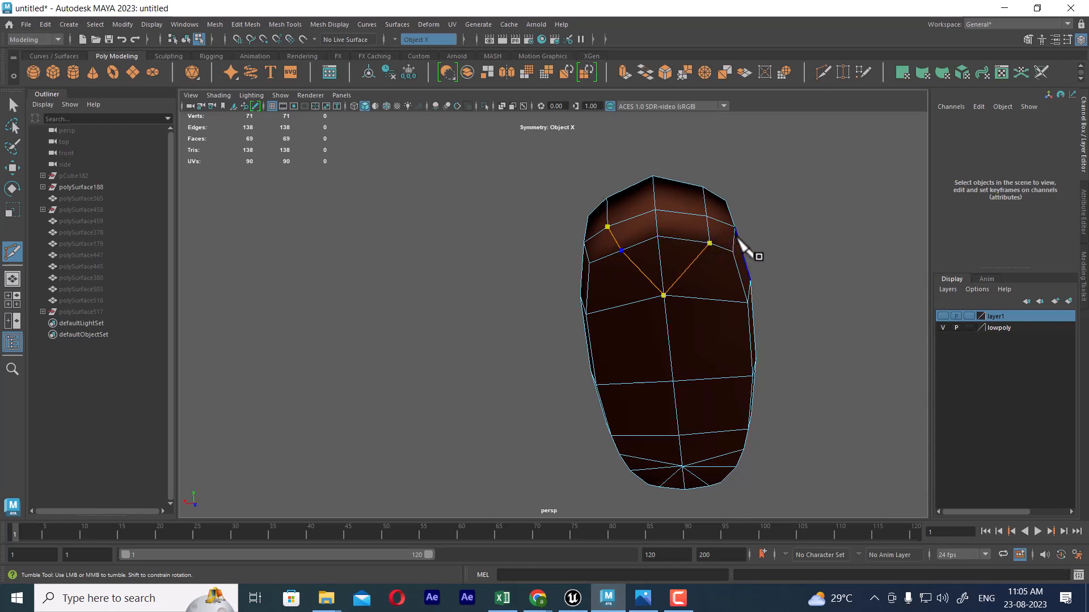
pyautogui.press('w')
pyautogui.keyDown('alt'); pyautogui.moveTo(705, 377); pyautogui.dragTo(629, 420); pyautogui.keyUp('alt')
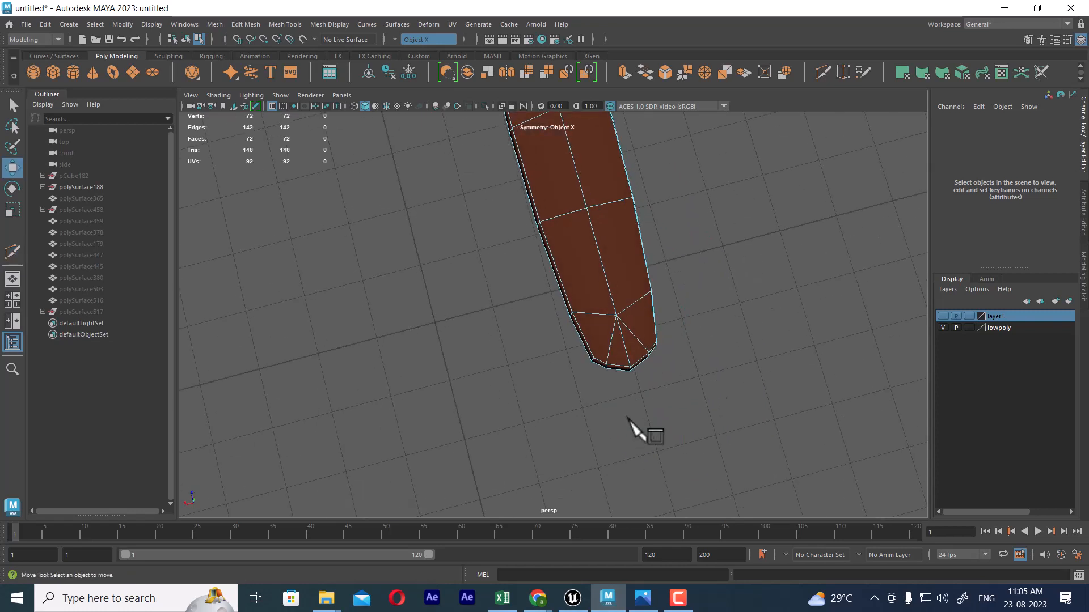
# Step: Return the armrest pad to object mode and add it to the lowpoly layer
pyautogui.moveTo(623, 267); pyautogui.dragTo(787, 145, button='right')
pyautogui.click(578, 255)
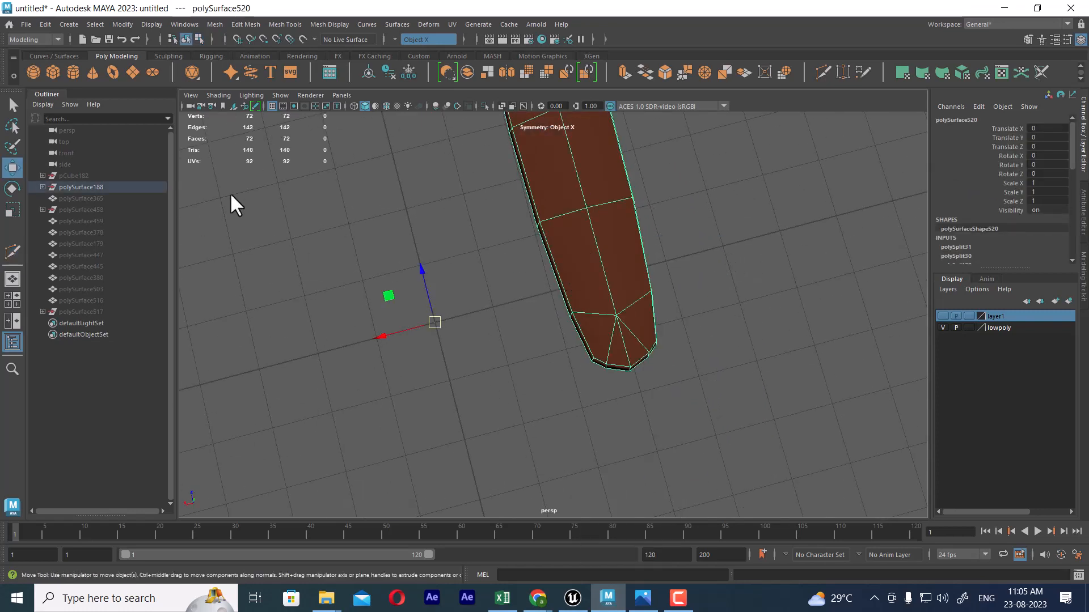
pyautogui.keyDown('alt'); pyautogui.moveTo(700, 340); pyautogui.dragTo(612, 340); pyautogui.keyUp('alt')
pyautogui.click(1015, 327)
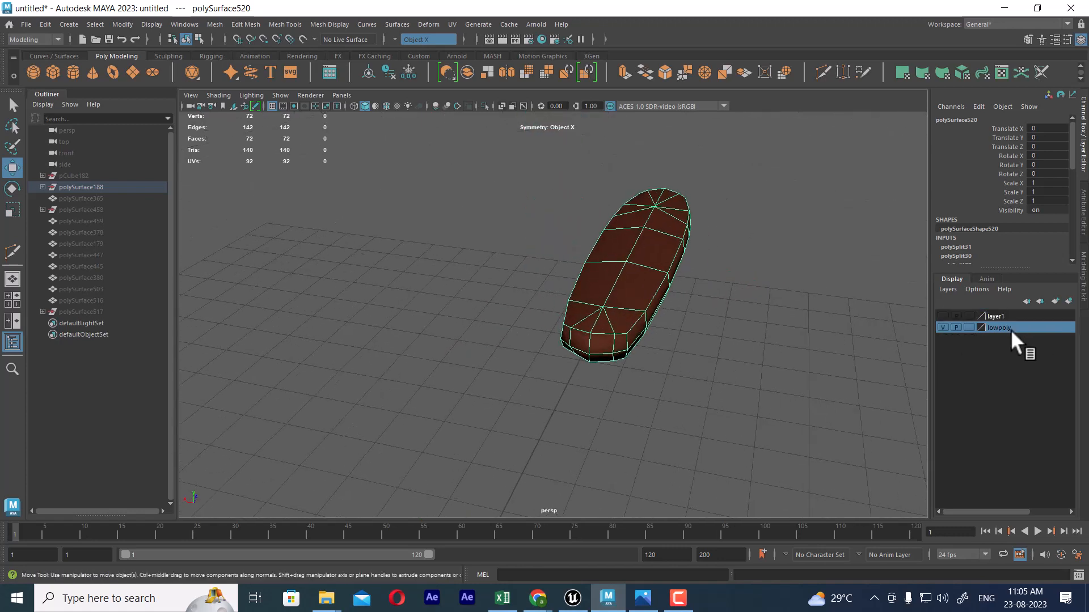
pyautogui.rightClick(1018, 329)
pyautogui.click(1005, 354)
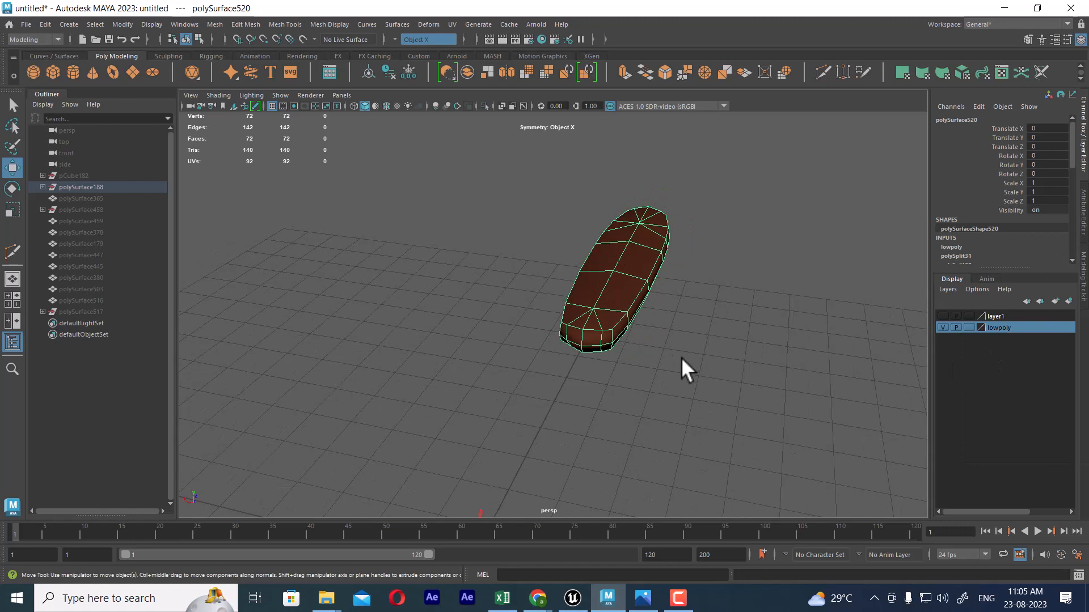
# Step: Hide the lowpoly layer, bring back the last hidden dense armrest pad and select it
pyautogui.click(943, 327)
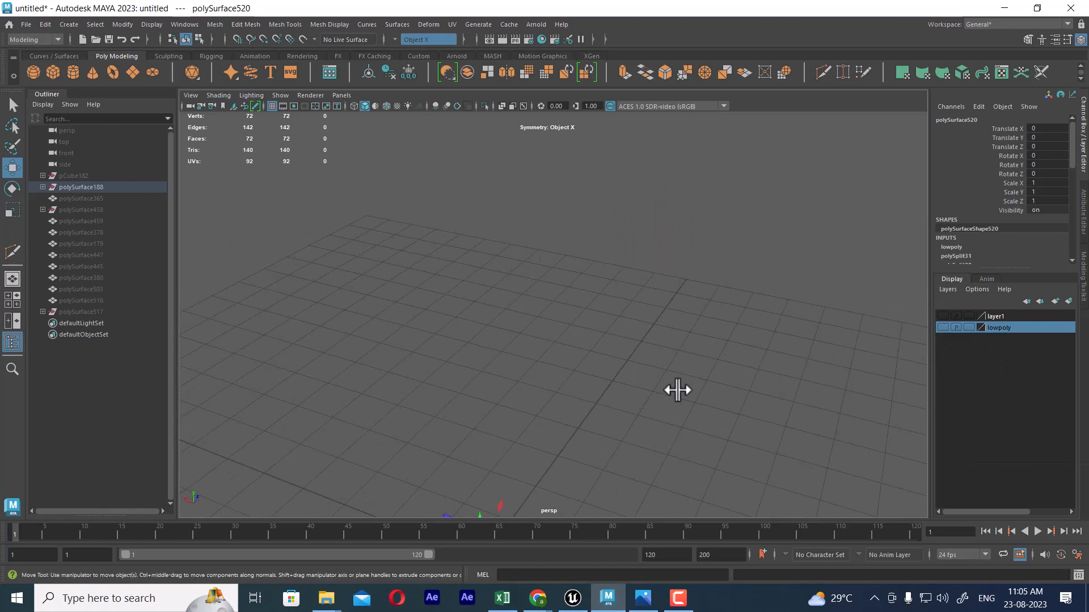
pyautogui.hotkey('ctrl', 'shift', 'h')
pyautogui.click(621, 314)
pyautogui.keyDown('alt'); pyautogui.moveTo(647, 350); pyautogui.dragTo(632, 342); pyautogui.keyUp('alt')
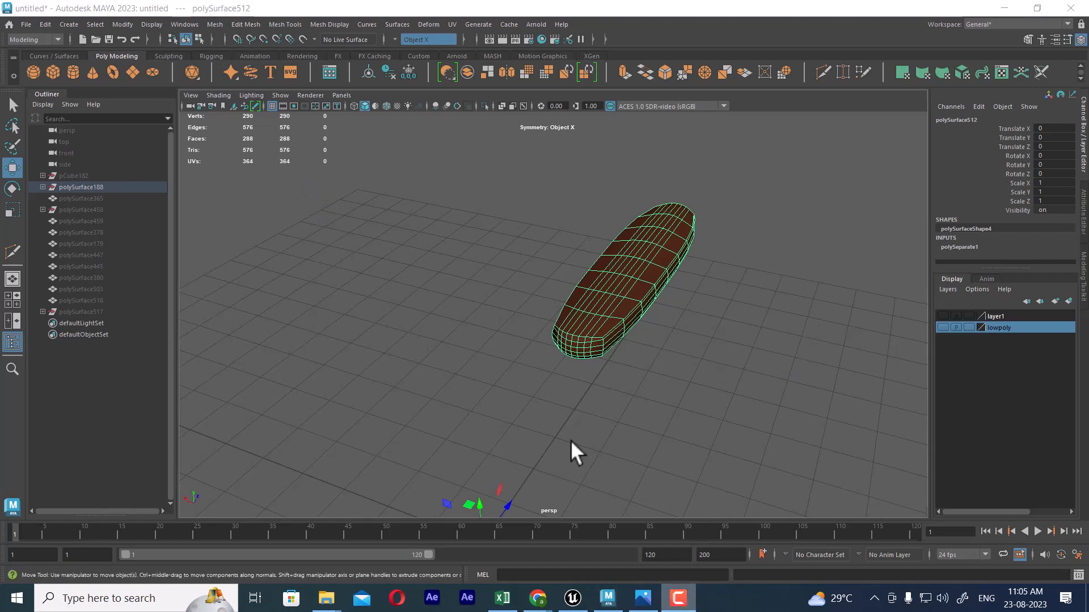
# Step: Switch to File Explorer and open LKS_HSP_LowComplex_Test.pdf from the Lakshya folder inside TEST
pyautogui.hotkey('alt', 'Tab')
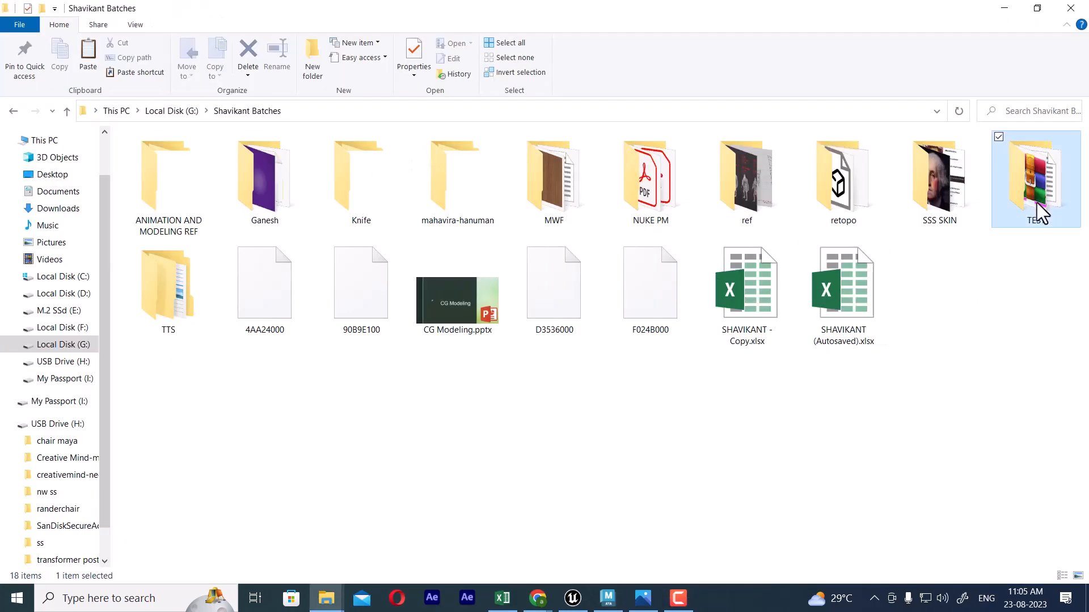
pyautogui.doubleClick(1033, 182)
pyautogui.click(658, 425)
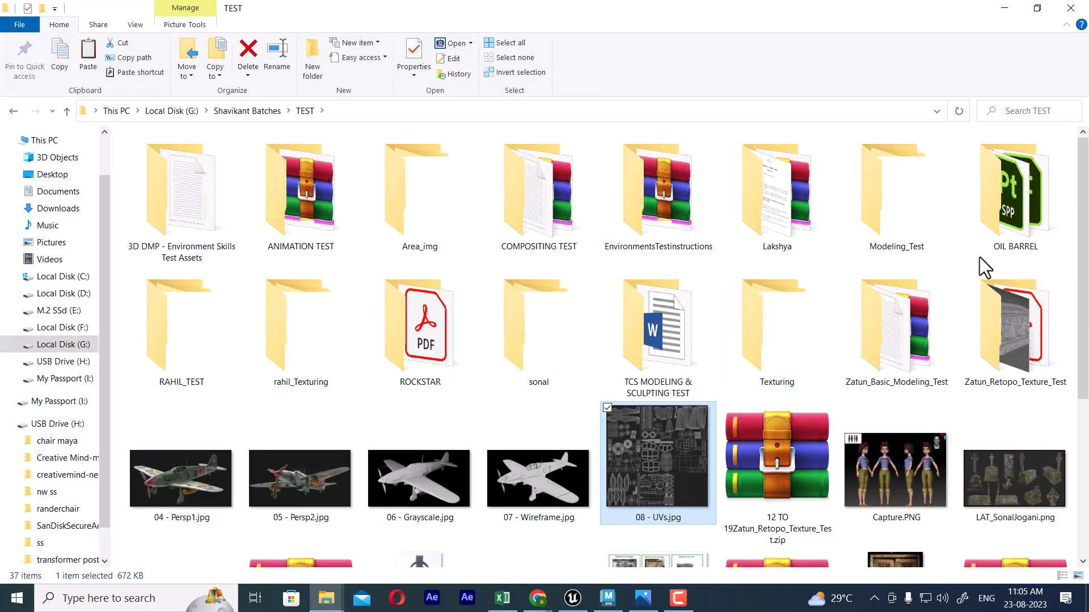
pyautogui.doubleClick(761, 181)
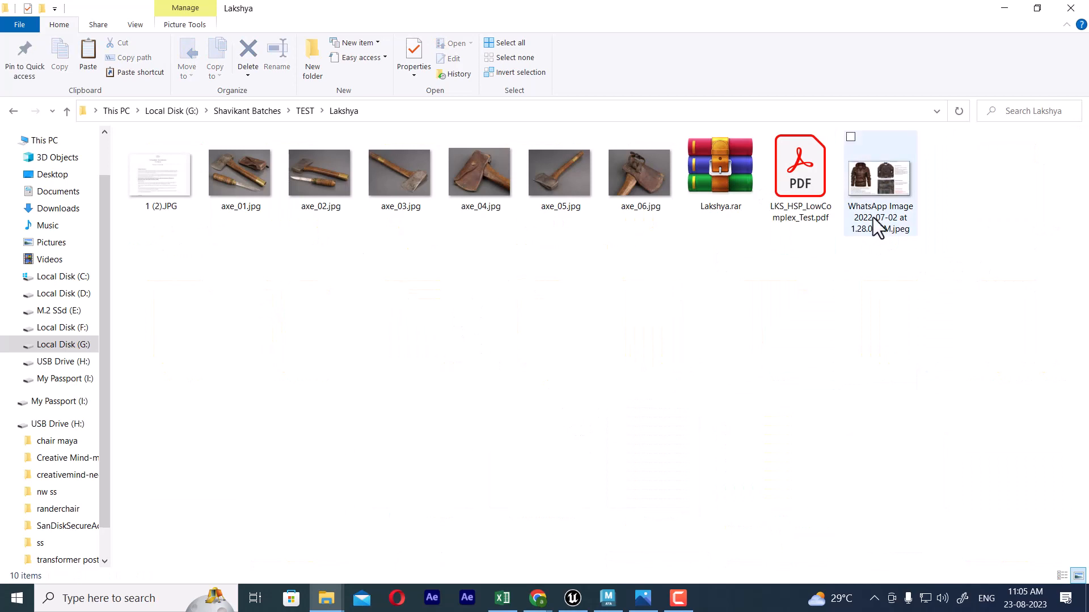
pyautogui.click(802, 186)
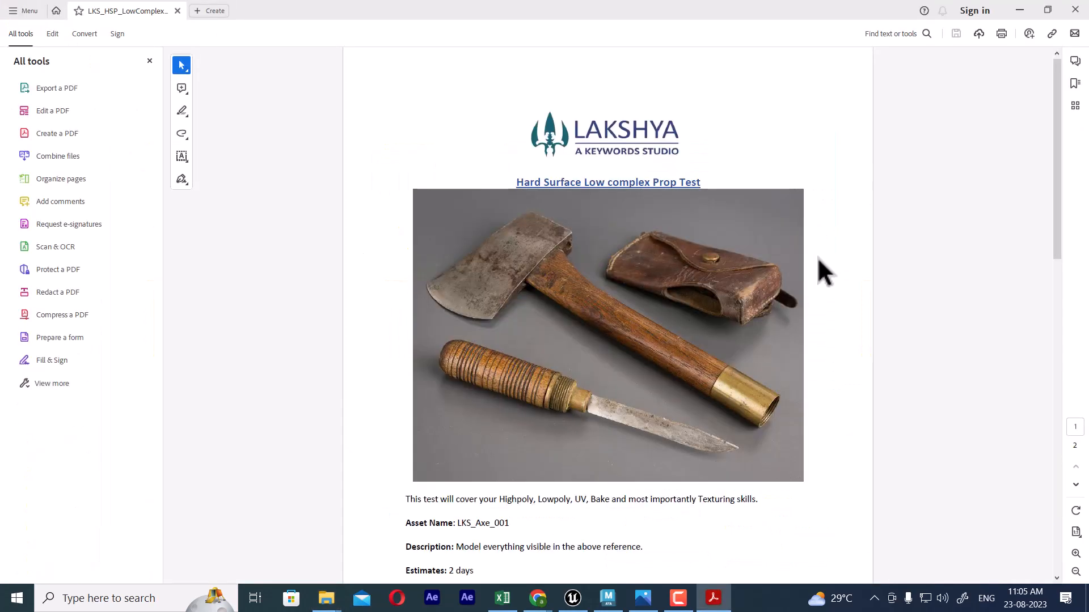
# Step: Read the prop test brief's estimate and targets, and highlight the tris count wording in the Polycount requirement
pyautogui.scroll(-4, 821, 273)
pyautogui.scroll(-1, 642, 349)
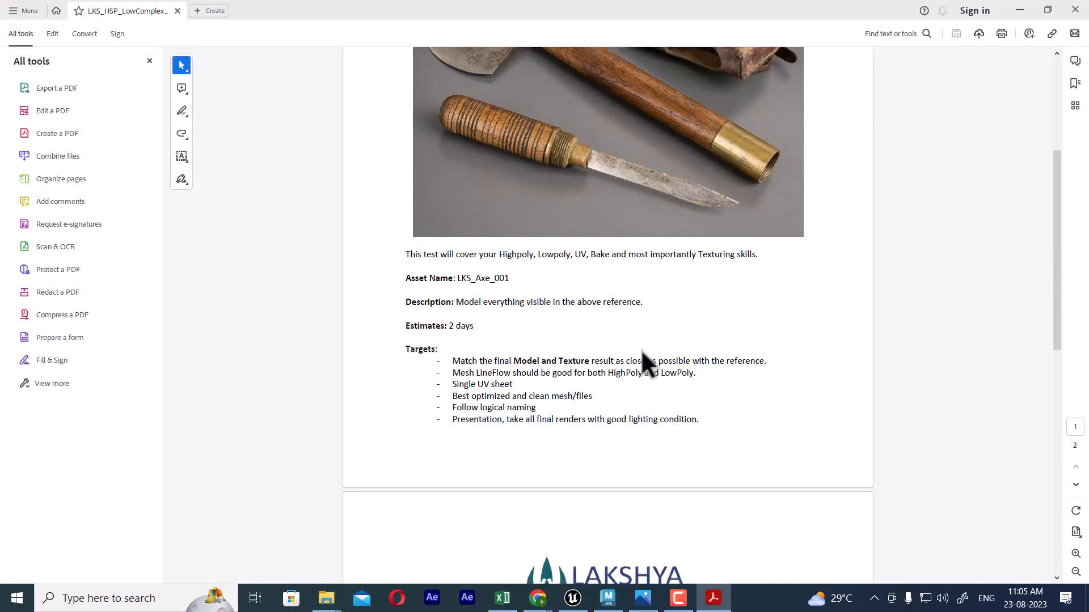
pyautogui.doubleClick(465, 326)
pyautogui.scroll(1, 578, 246)
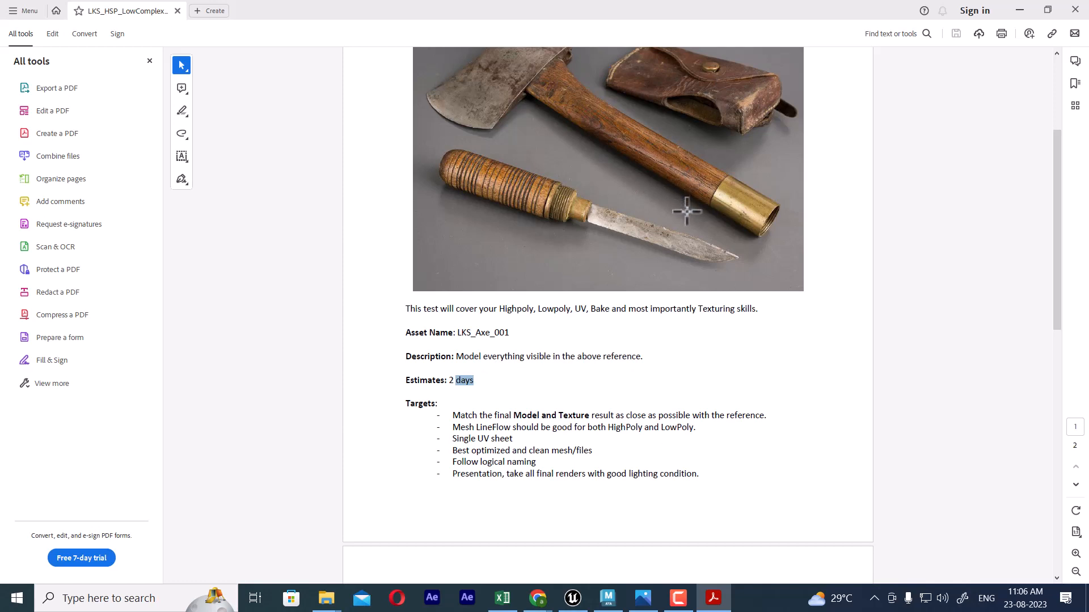
pyautogui.scroll(-6, 687, 211)
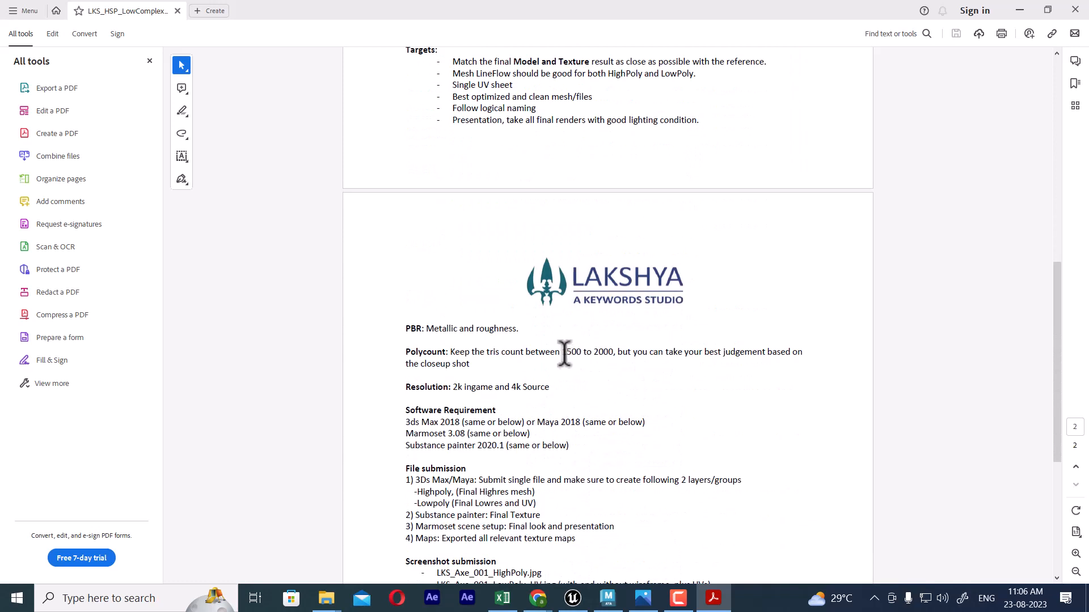
pyautogui.moveTo(582, 352); pyautogui.dragTo(584, 352)
pyautogui.moveTo(468, 353); pyautogui.dragTo(573, 351)
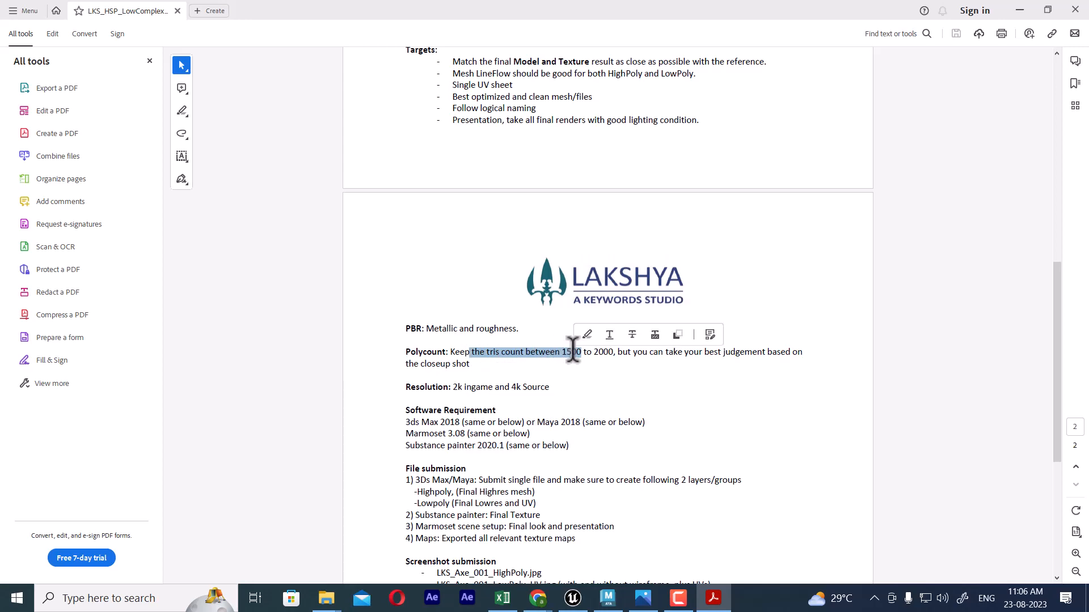
# Step: Switch from the PDF brief to Maya and show all hidden objects in the scene
pyautogui.scroll(8, 574, 352)
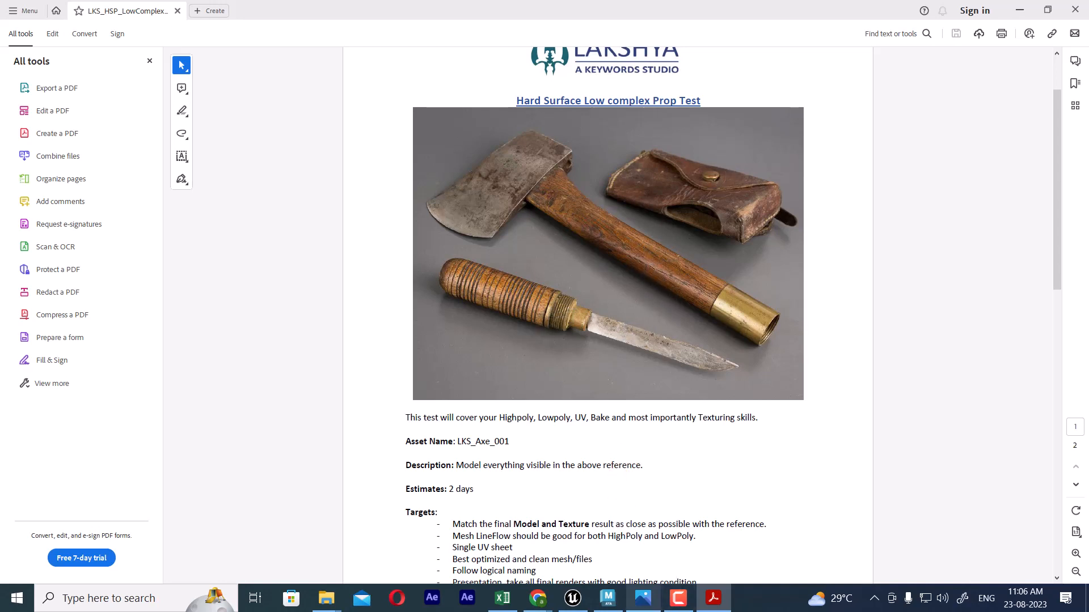
pyautogui.click(607, 598)
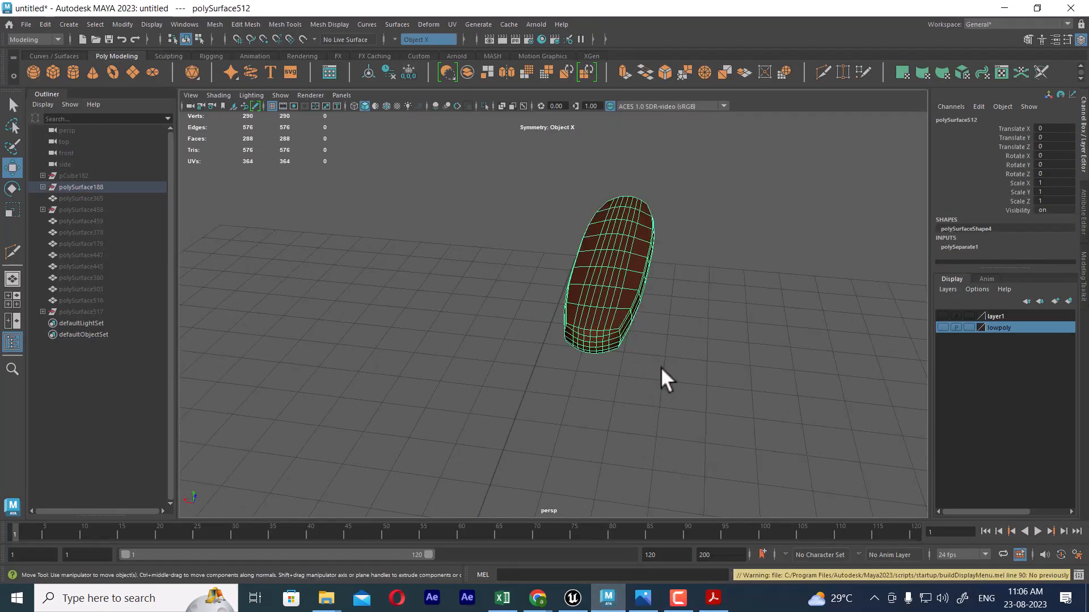
pyautogui.keyDown('alt'); pyautogui.moveTo(661, 366); pyautogui.dragTo(743, 397); pyautogui.keyUp('alt')
pyautogui.click(157, 24)
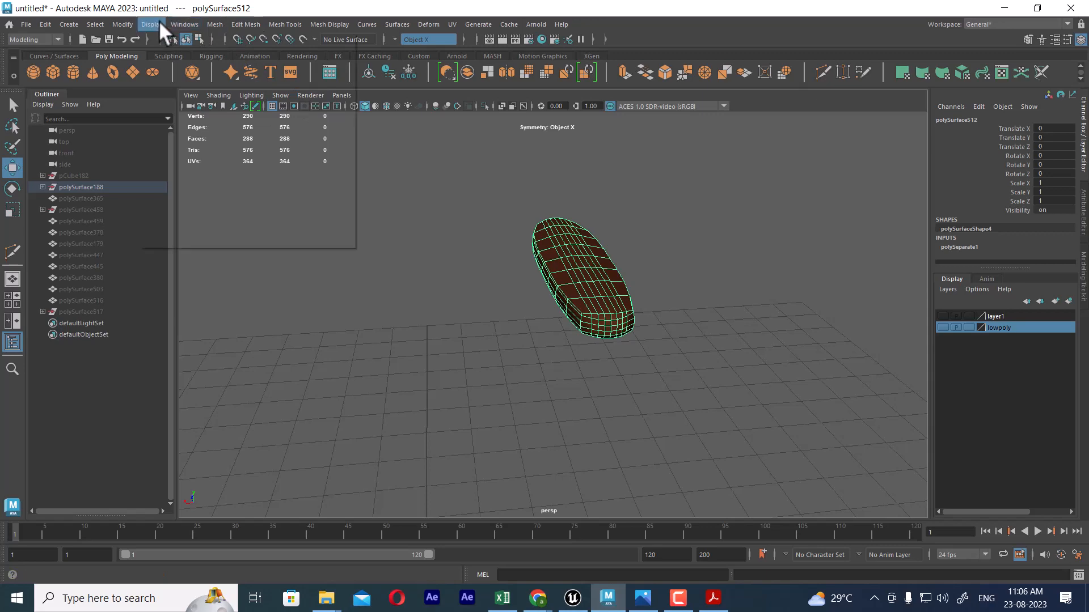
pyautogui.moveTo(231, 100)
pyautogui.click(383, 142)
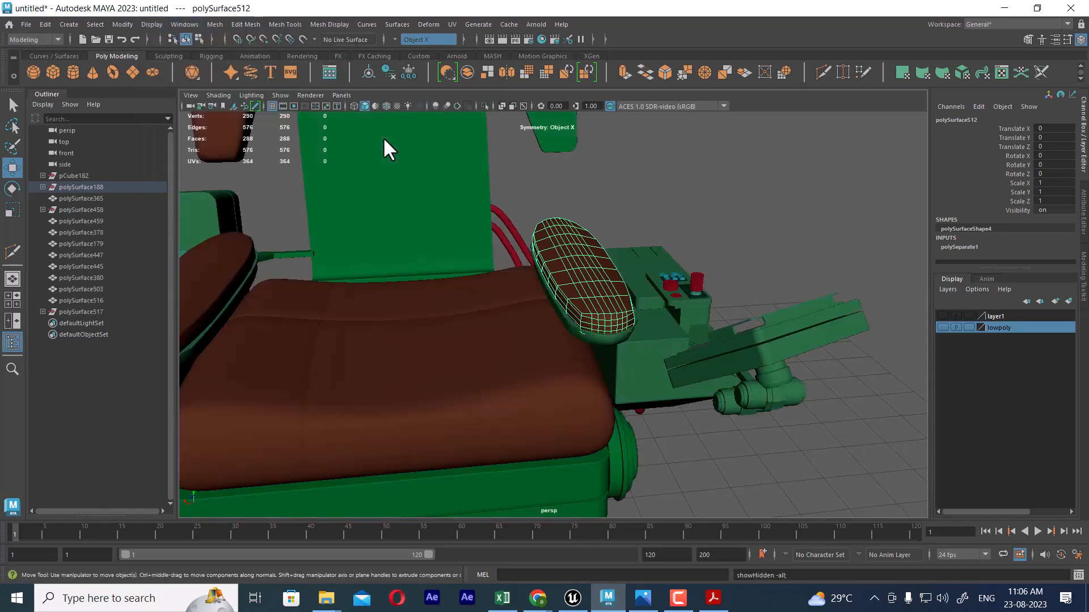
# Step: Select the footrest plate mesh at the front of the chair
pyautogui.keyDown('alt'); pyautogui.moveTo(383, 142); pyautogui.dragTo(569, 335); pyautogui.keyUp('alt')
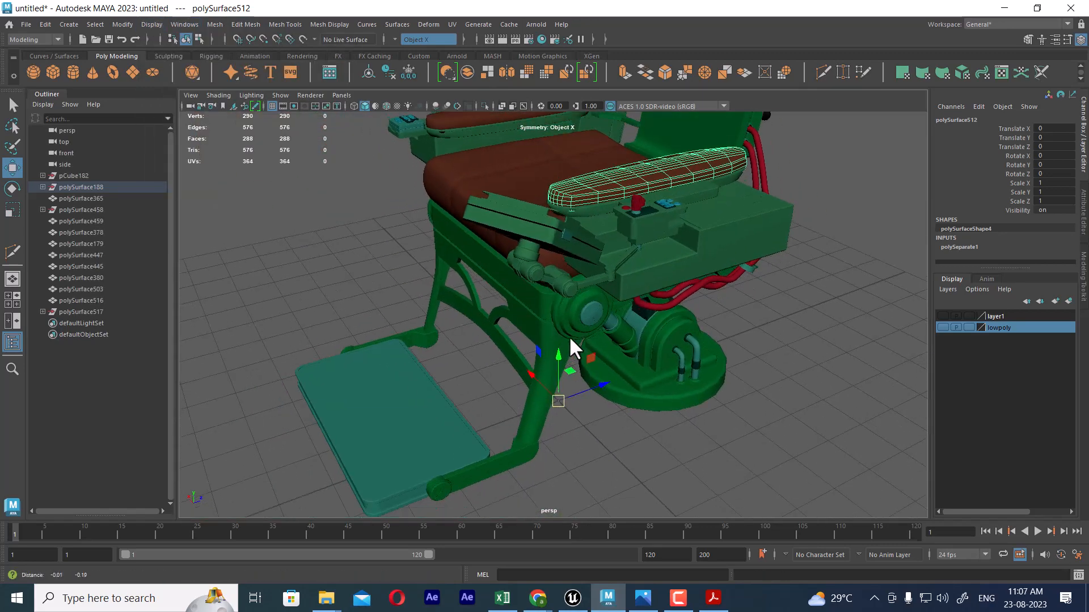
pyautogui.keyDown('alt'); pyautogui.moveTo(570, 335); pyautogui.dragTo(624, 256, button='middle'); pyautogui.keyUp('alt')
pyautogui.click(437, 401)
# Step: Examine the footrest plate's top, grooved sides and rounded corners, and how it sits between the chair's legs
pyautogui.keyDown('alt'); pyautogui.moveTo(437, 407); pyautogui.dragTo(641, 306); pyautogui.keyUp('alt')
pyautogui.keyDown('alt'); pyautogui.moveTo(641, 306); pyautogui.dragTo(657, 198, button='middle'); pyautogui.keyUp('alt')
pyautogui.keyDown('alt'); pyautogui.moveTo(657, 198); pyautogui.dragTo(778, 255); pyautogui.keyUp('alt')
pyautogui.keyDown('alt'); pyautogui.moveTo(777, 256); pyautogui.dragTo(678, 256, button='right'); pyautogui.keyUp('alt')
pyautogui.keyDown('alt'); pyautogui.moveTo(678, 256); pyautogui.dragTo(689, 323); pyautogui.keyUp('alt')
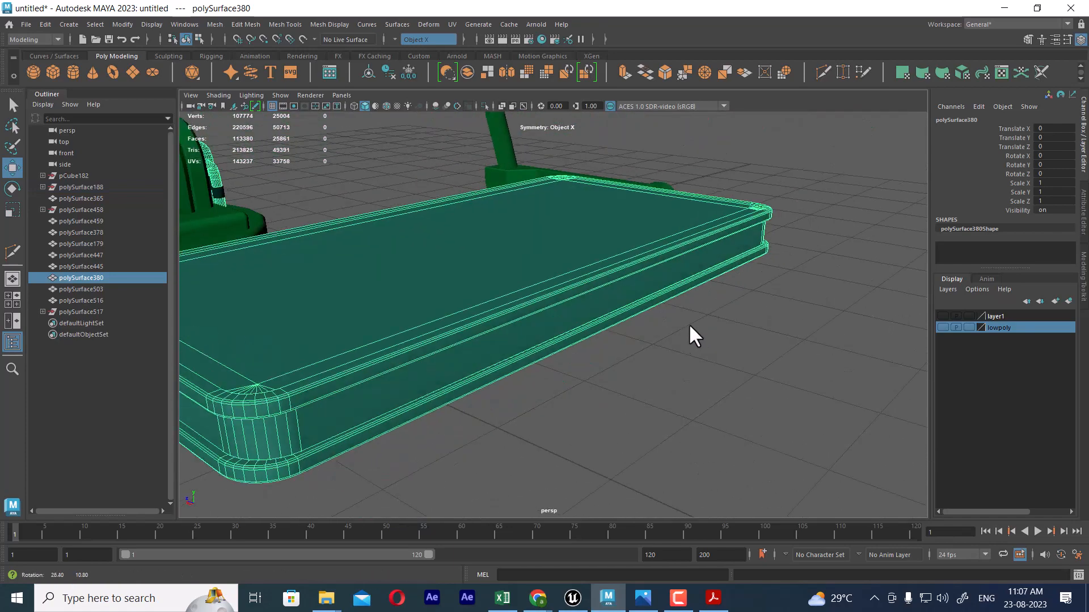
pyautogui.keyDown('alt'); pyautogui.moveTo(688, 323); pyautogui.dragTo(686, 344, button='right'); pyautogui.keyUp('alt')
pyautogui.click(686, 344)
pyautogui.click(504, 336)
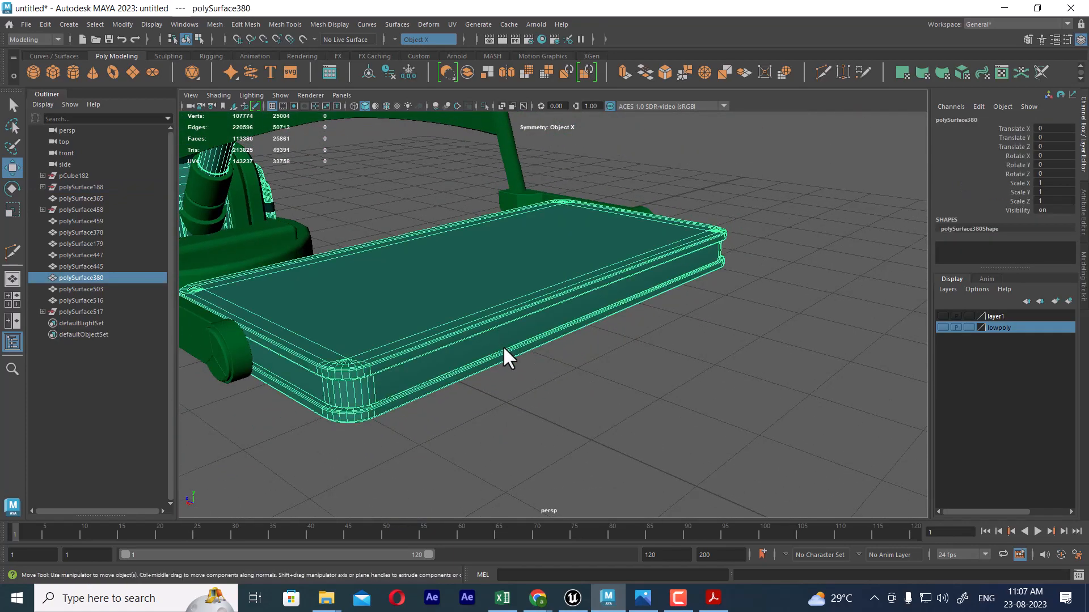
pyautogui.moveTo(512, 352)
pyautogui.keyDown('alt'); pyautogui.mouseDown(button='right')
pyautogui.moveTo(428, 336)
pyautogui.moveTo(515, 360)
pyautogui.mouseUp(button='right'); pyautogui.keyUp('alt')
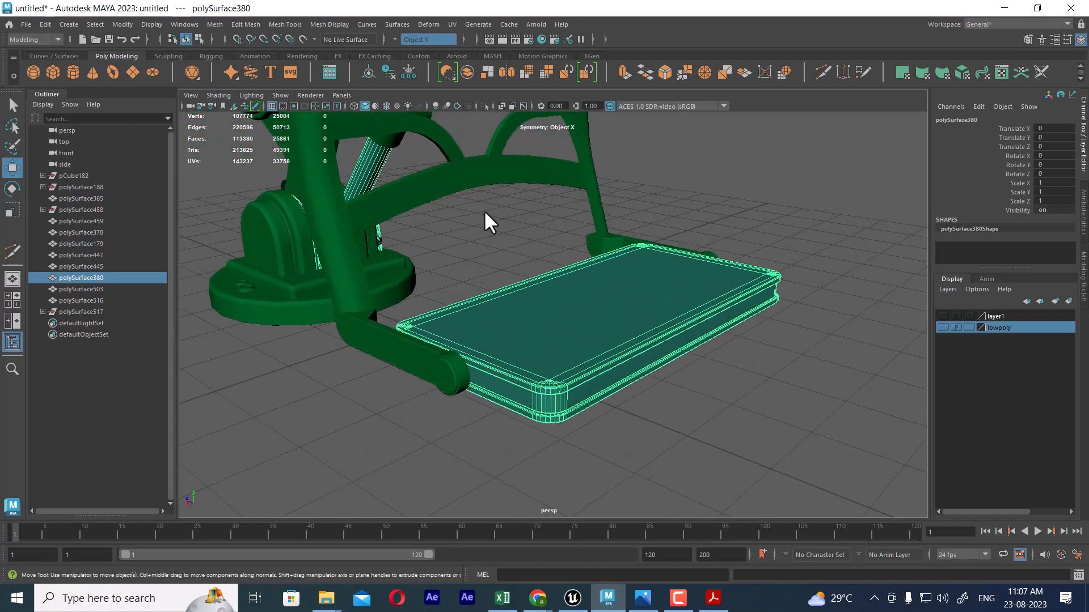
pyautogui.keyDown('alt'); pyautogui.moveTo(484, 210); pyautogui.dragTo(510, 374, button='middle'); pyautogui.keyUp('alt')
pyautogui.keyDown('alt'); pyautogui.moveTo(510, 374); pyautogui.dragTo(519, 222, button='right'); pyautogui.keyUp('alt')
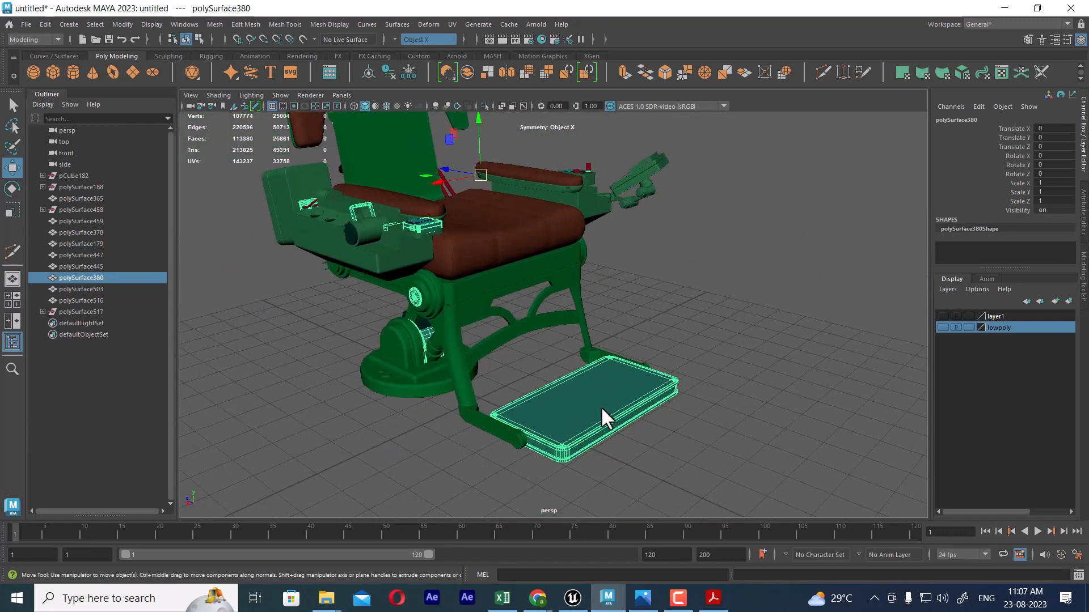
pyautogui.keyDown('alt'); pyautogui.moveTo(601, 408); pyautogui.dragTo(576, 282, button='middle'); pyautogui.keyUp('alt')
pyautogui.keyDown('alt'); pyautogui.moveTo(576, 282); pyautogui.dragTo(613, 385); pyautogui.keyUp('alt')
pyautogui.keyDown('alt'); pyautogui.moveTo(613, 385); pyautogui.dragTo(553, 384, button='right'); pyautogui.keyUp('alt')
pyautogui.keyDown('alt'); pyautogui.moveTo(554, 385); pyautogui.dragTo(559, 338, button='middle'); pyautogui.keyUp('alt')
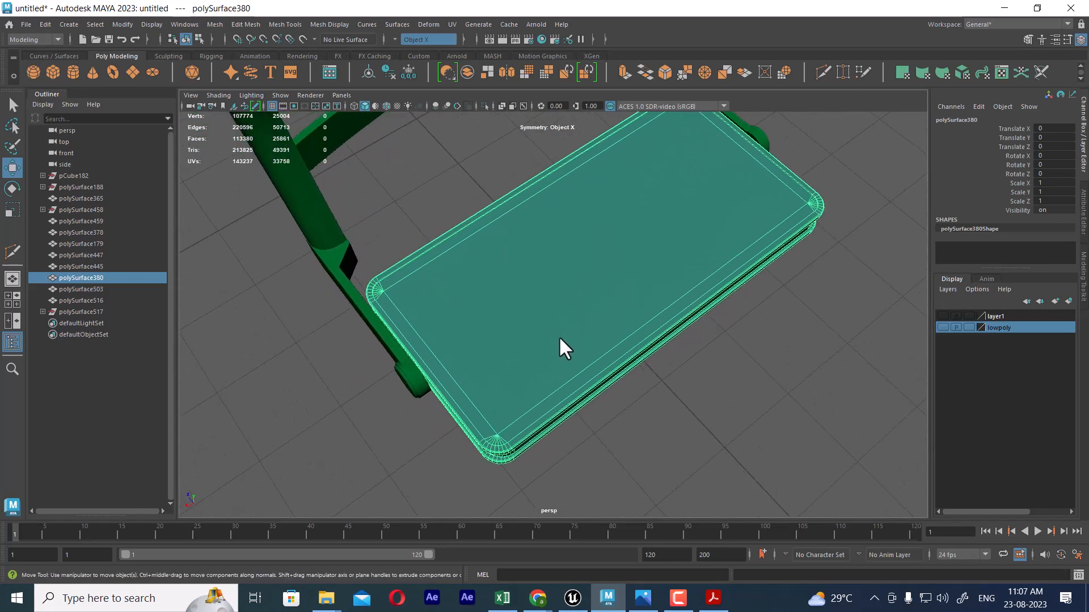
pyautogui.keyDown('alt'); pyautogui.moveTo(559, 336); pyautogui.dragTo(580, 306); pyautogui.keyUp('alt')
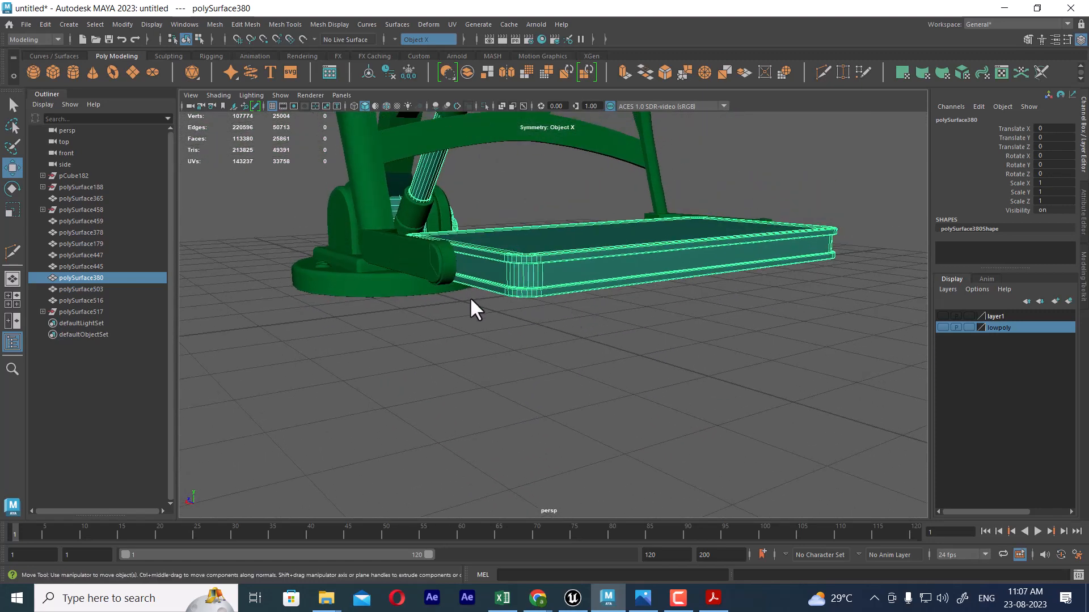
pyautogui.keyDown('alt'); pyautogui.moveTo(542, 279); pyautogui.dragTo(568, 304, button='middle'); pyautogui.keyUp('alt')
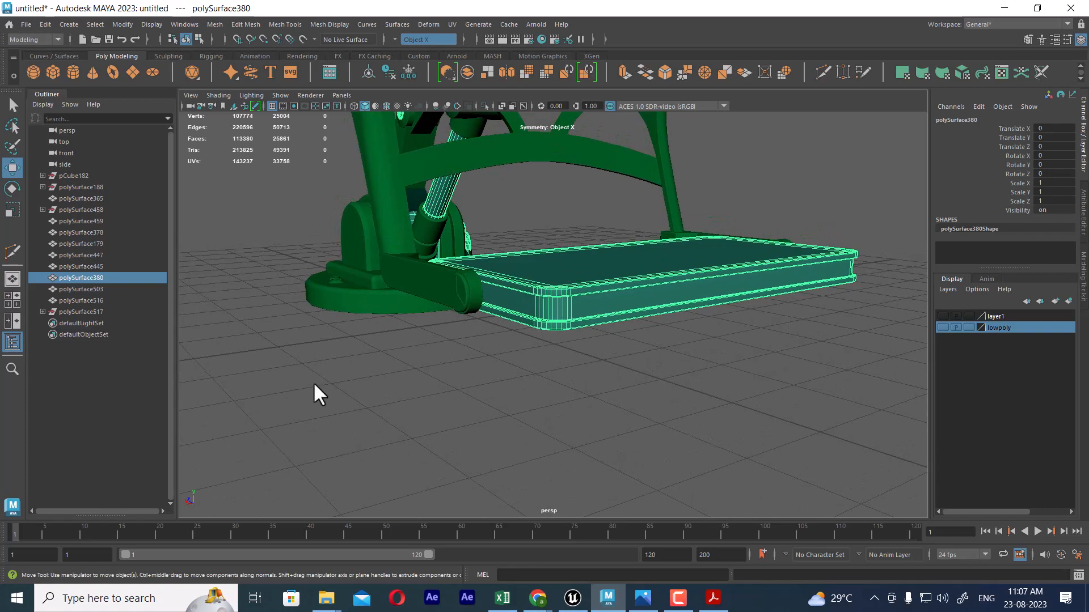
pyautogui.click(365, 309)
pyautogui.keyDown('alt'); pyautogui.moveTo(365, 309); pyautogui.dragTo(527, 385); pyautogui.keyUp('alt')
# Step: Hide every unselected object so only the mesh containing the footrest plate is shown
pyautogui.click(601, 334)
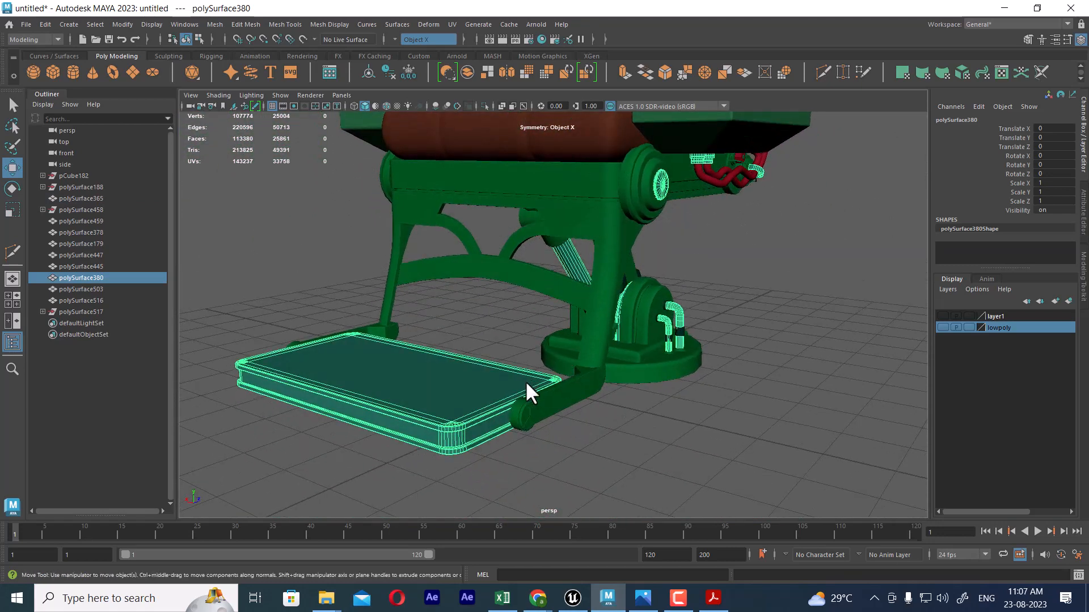
pyautogui.hotkey('alt', 'h')
pyautogui.keyDown('alt'); pyautogui.moveTo(473, 414); pyautogui.dragTo(569, 339, button='right'); pyautogui.keyUp('alt')
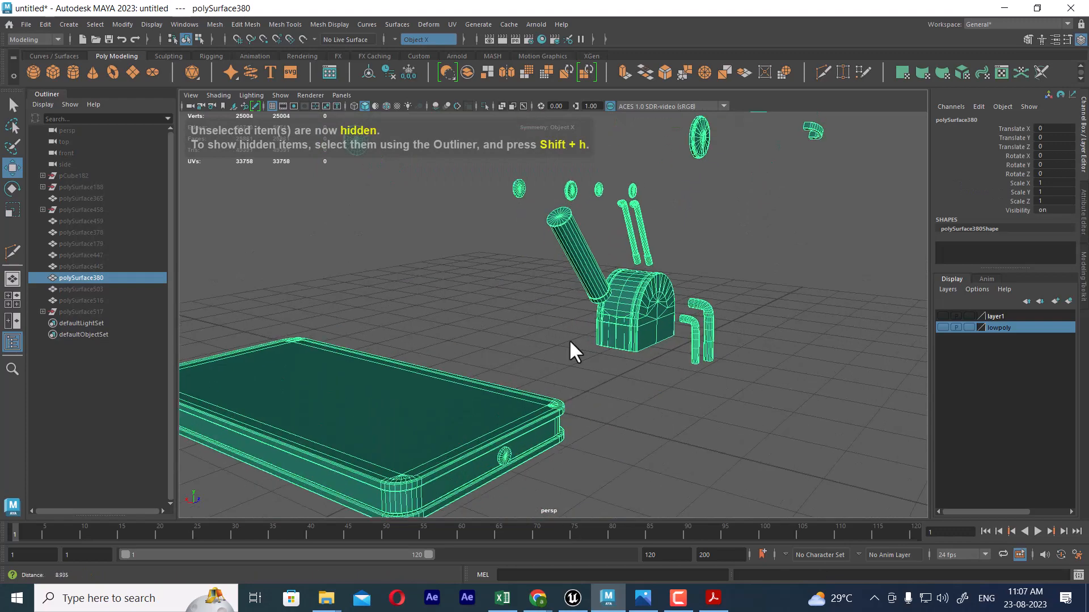
pyautogui.keyDown('alt'); pyautogui.moveTo(569, 339); pyautogui.dragTo(536, 357); pyautogui.keyUp('alt')
pyautogui.keyDown('alt'); pyautogui.moveTo(536, 356); pyautogui.dragTo(672, 366, button='right'); pyautogui.keyUp('alt')
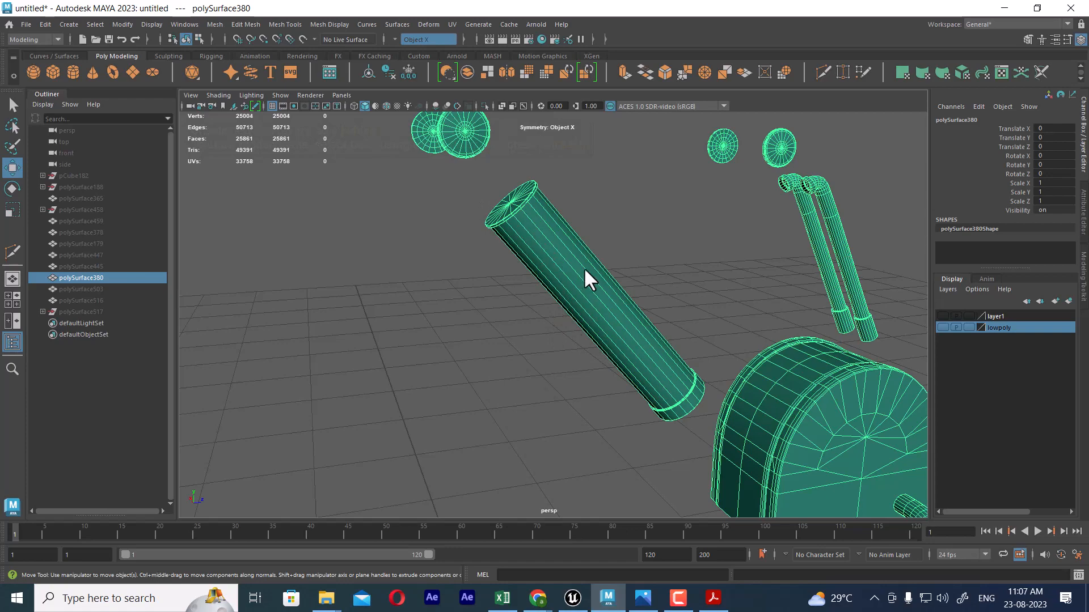
# Step: Examine the isolated mesh's parts and the footrest plate's wireframe, including its corner edge flow, side groove and top face
pyautogui.keyDown('alt'); pyautogui.moveTo(584, 267); pyautogui.dragTo(485, 331); pyautogui.keyUp('alt')
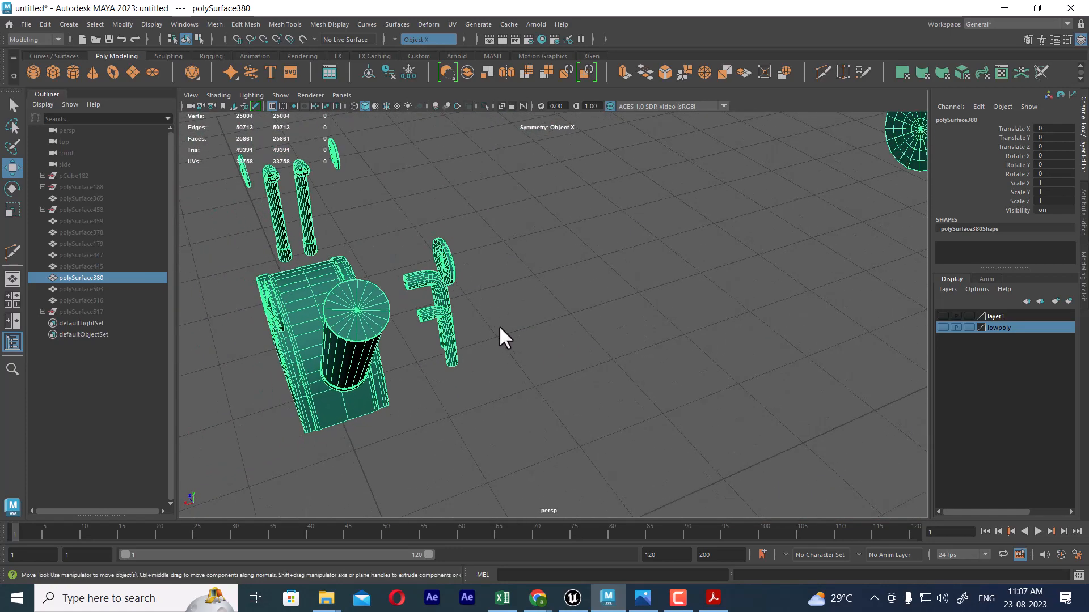
pyautogui.keyDown('alt'); pyautogui.moveTo(497, 377); pyautogui.dragTo(661, 393); pyautogui.keyUp('alt')
pyautogui.keyDown('alt'); pyautogui.moveTo(661, 393); pyautogui.dragTo(509, 332, button='middle'); pyautogui.keyUp('alt')
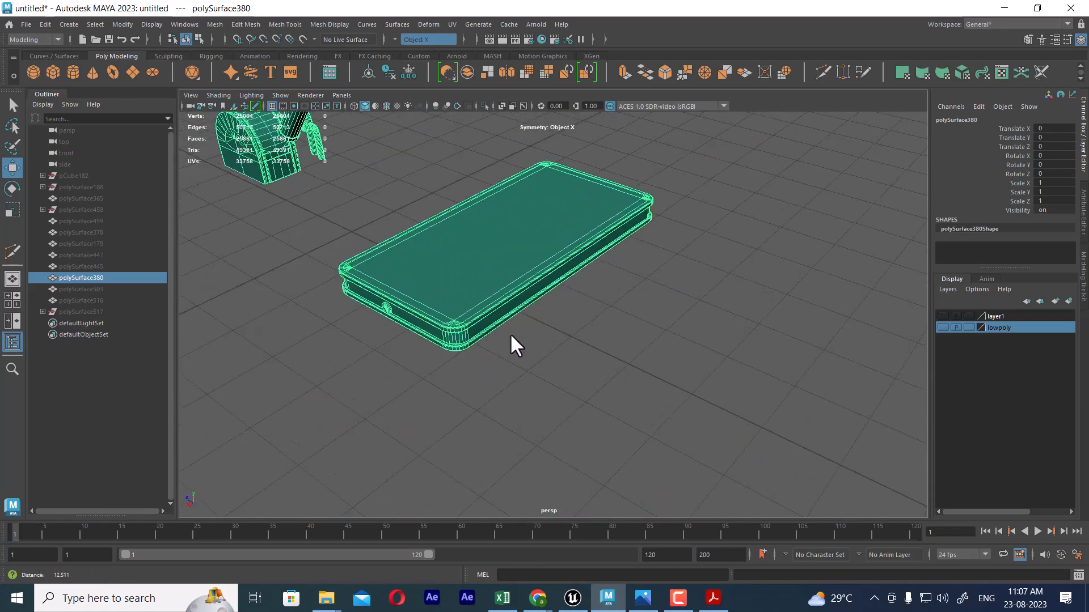
pyautogui.scroll(3, 509, 333)
pyautogui.click(538, 386)
pyautogui.click(499, 295)
pyautogui.keyDown('alt'); pyautogui.moveTo(506, 334); pyautogui.dragTo(526, 375); pyautogui.keyUp('alt')
pyautogui.scroll(3, 469, 369)
pyautogui.keyDown('alt'); pyautogui.moveTo(526, 376); pyautogui.dragTo(574, 425, button='middle'); pyautogui.keyUp('alt')
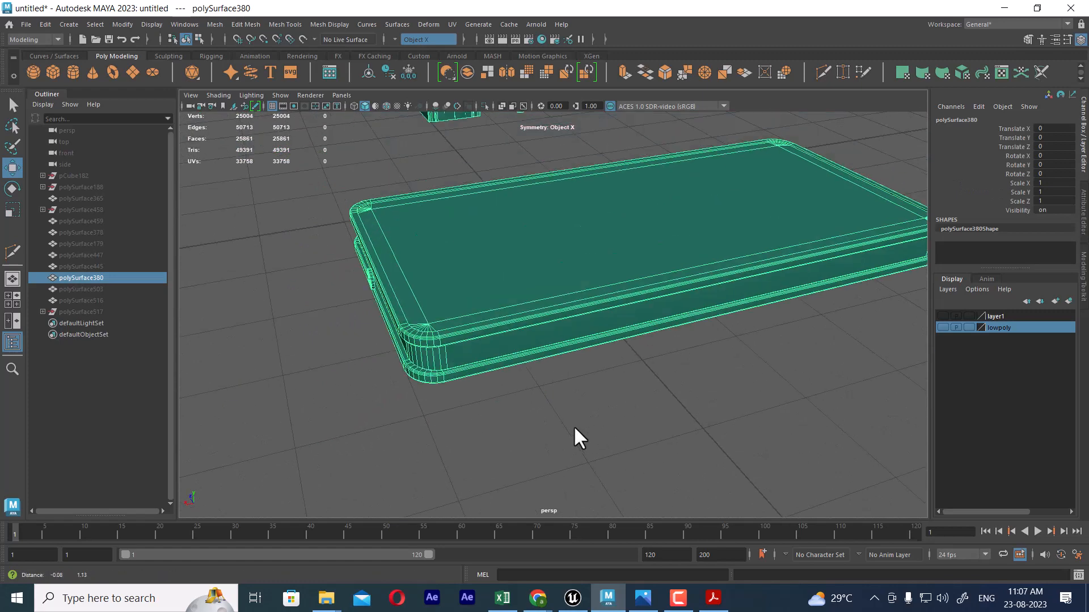
pyautogui.scroll(-4, 590, 404)
pyautogui.keyDown('alt'); pyautogui.moveTo(592, 401); pyautogui.dragTo(692, 419); pyautogui.keyUp('alt')
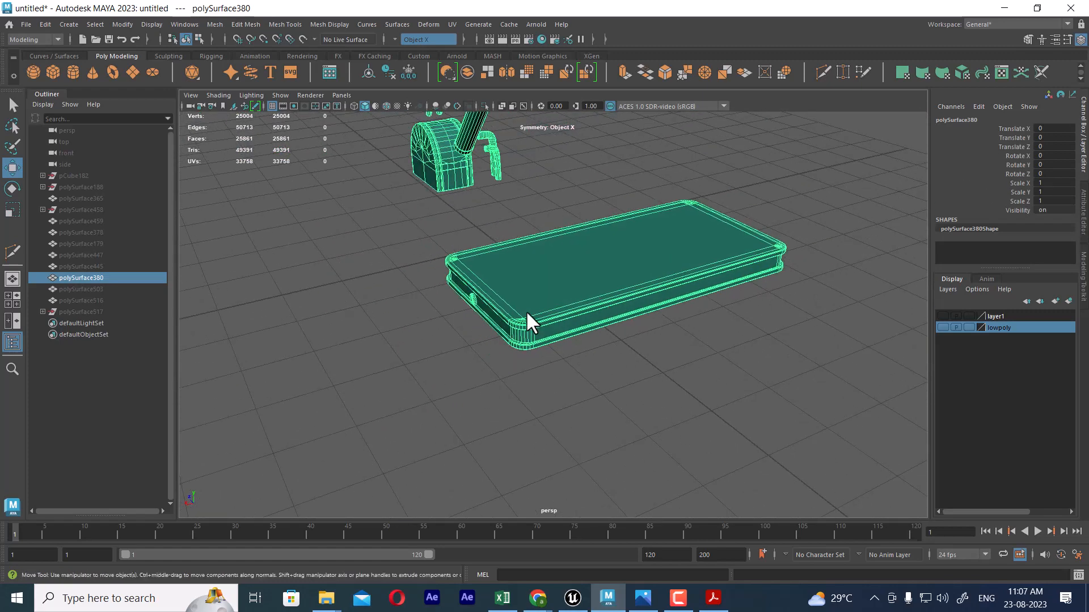
pyautogui.click(732, 355)
pyautogui.keyDown('alt'); pyautogui.moveTo(733, 354); pyautogui.dragTo(409, 359); pyautogui.keyUp('alt')
pyautogui.click(664, 306)
pyautogui.scroll(3, 647, 312)
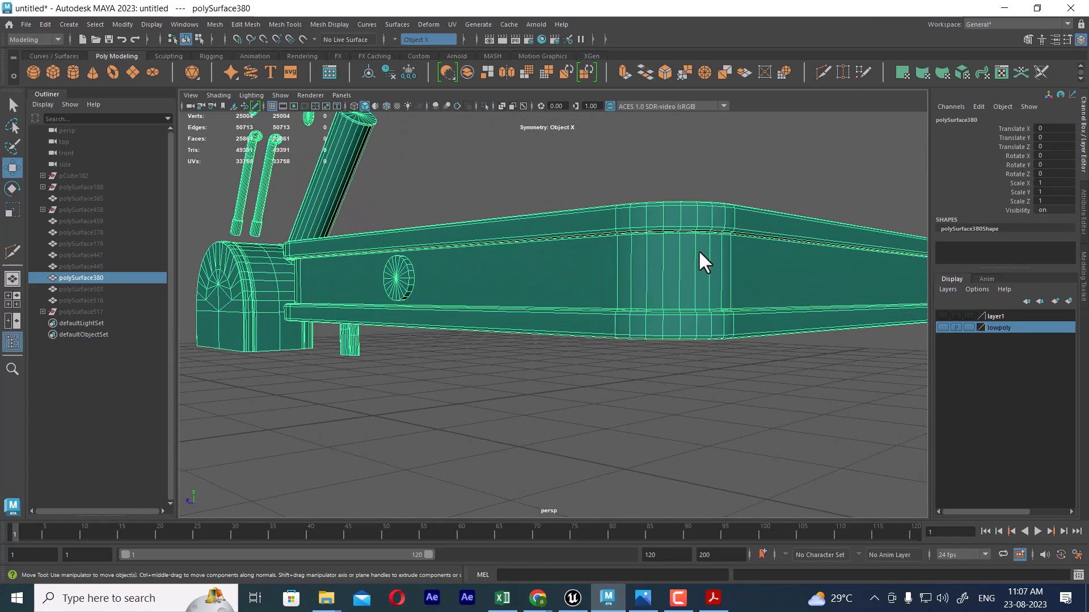
pyautogui.keyDown('alt'); pyautogui.moveTo(708, 304); pyautogui.dragTo(602, 386); pyautogui.keyUp('alt')
pyautogui.scroll(-5, 658, 391)
pyautogui.keyDown('alt'); pyautogui.moveTo(602, 385); pyautogui.dragTo(574, 335, button='middle'); pyautogui.keyUp('alt')
pyautogui.scroll(2, 584, 348)
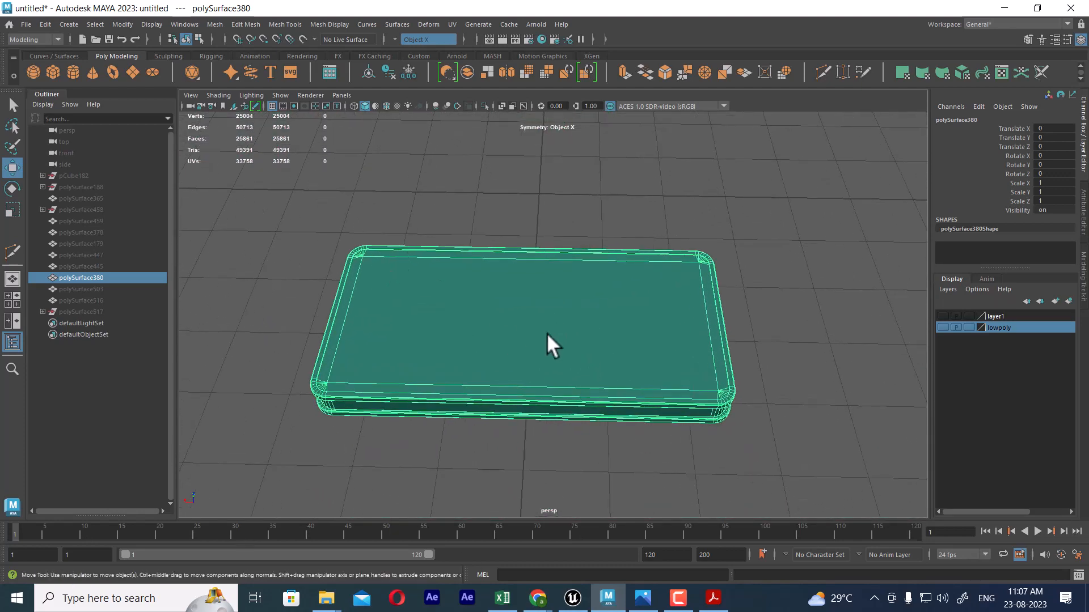
pyautogui.scroll(3, 580, 344)
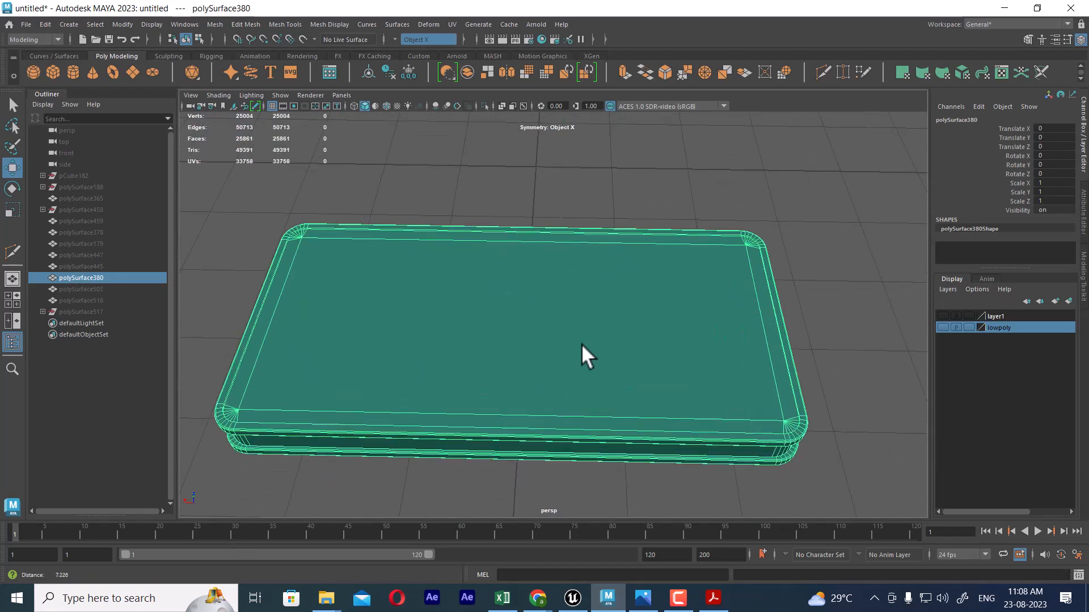
pyautogui.keyDown('alt'); pyautogui.moveTo(581, 360); pyautogui.dragTo(659, 329, button='middle'); pyautogui.keyUp('alt')
pyautogui.keyDown('alt'); pyautogui.moveTo(369, 312); pyautogui.dragTo(394, 317); pyautogui.keyUp('alt')
pyautogui.scroll(2, 393, 318)
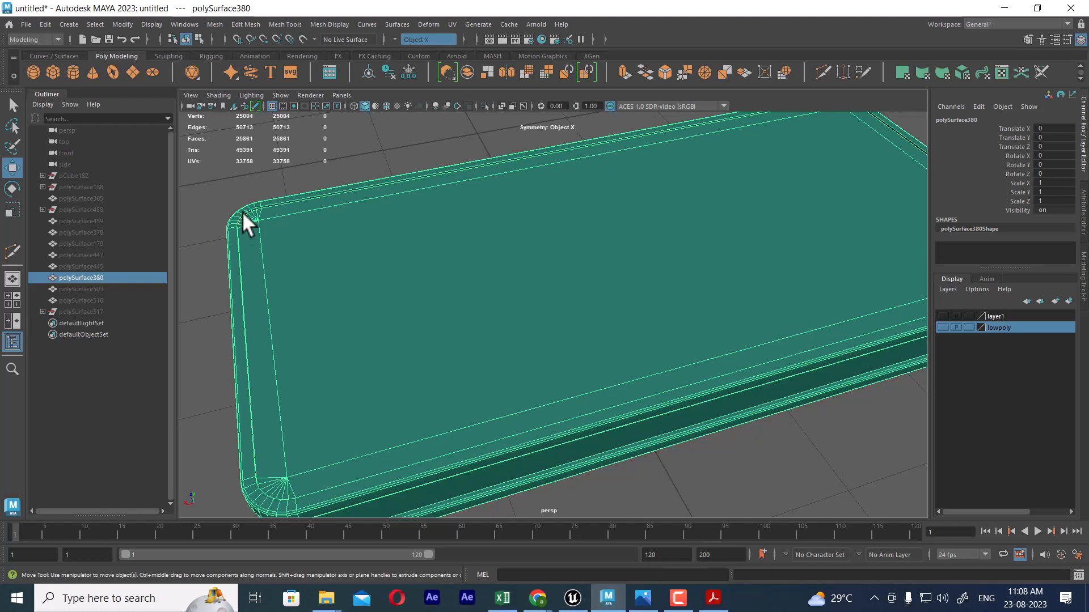
pyautogui.scroll(-5, 505, 270)
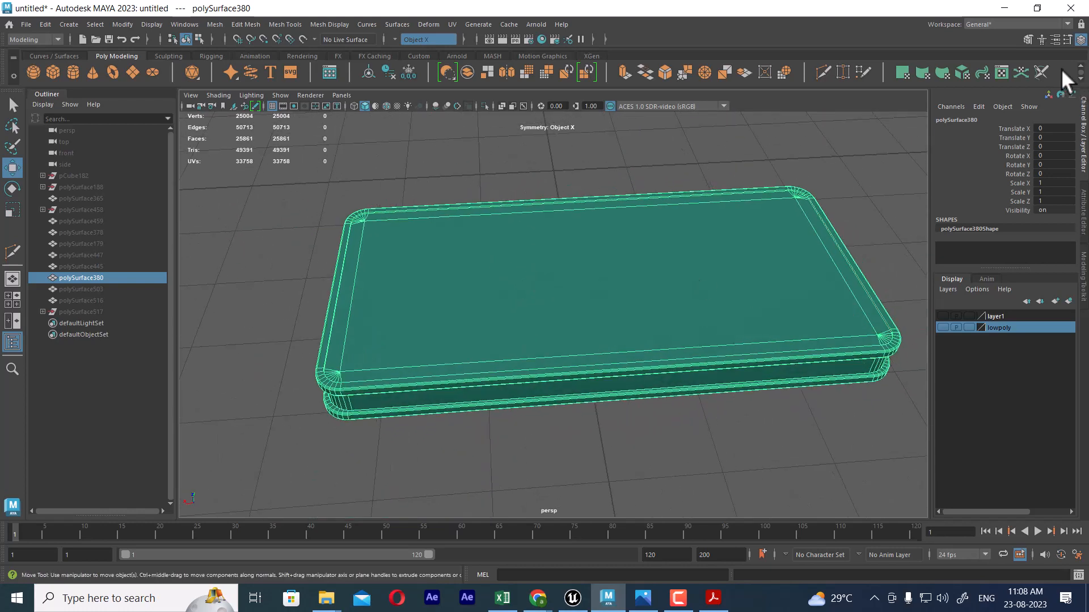
# Step: Make the footrest mesh a live surface and activate the Quad Draw tool from the Modeling Toolkit
pyautogui.click(1027, 39)
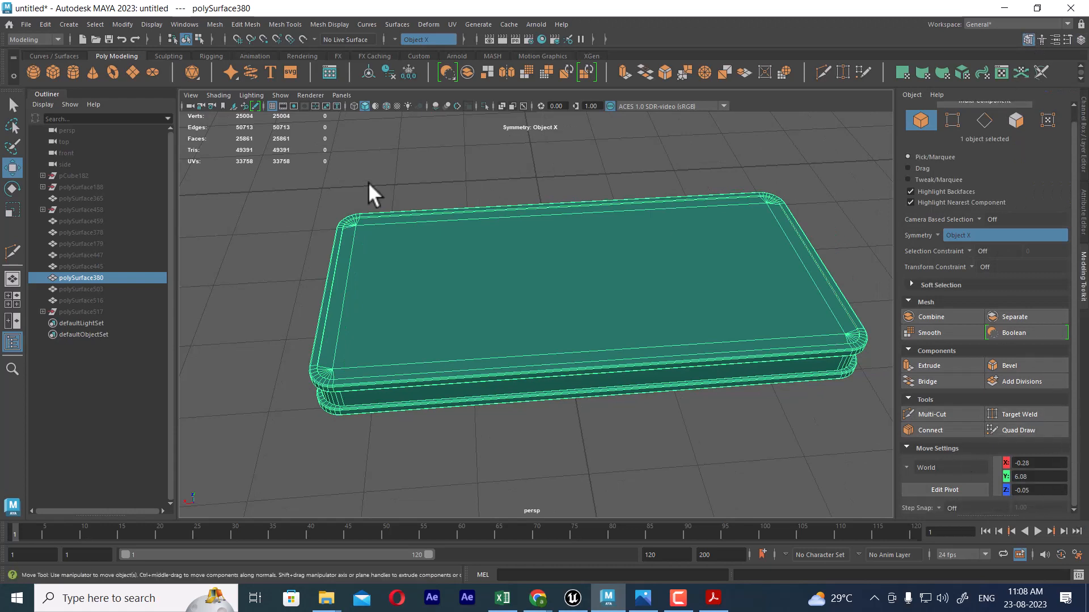
pyautogui.click(302, 38)
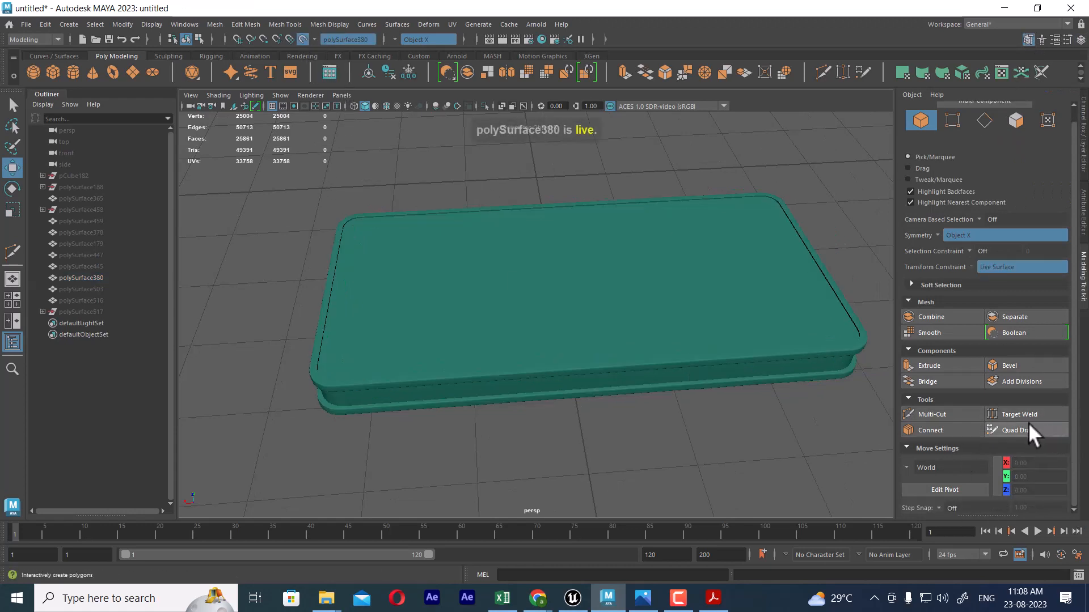
pyautogui.click(1028, 429)
# Step: Expand Quad Draw's keyboard and mouse shortcut list and read through it
pyautogui.scroll(-3, 1055, 448)
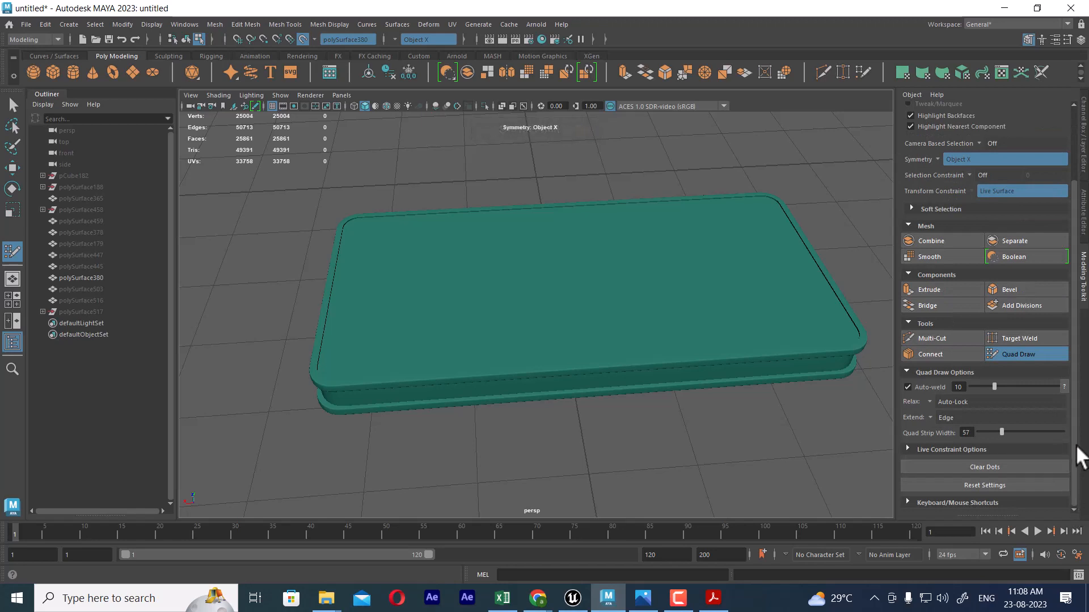
pyautogui.scroll(3, 1077, 454)
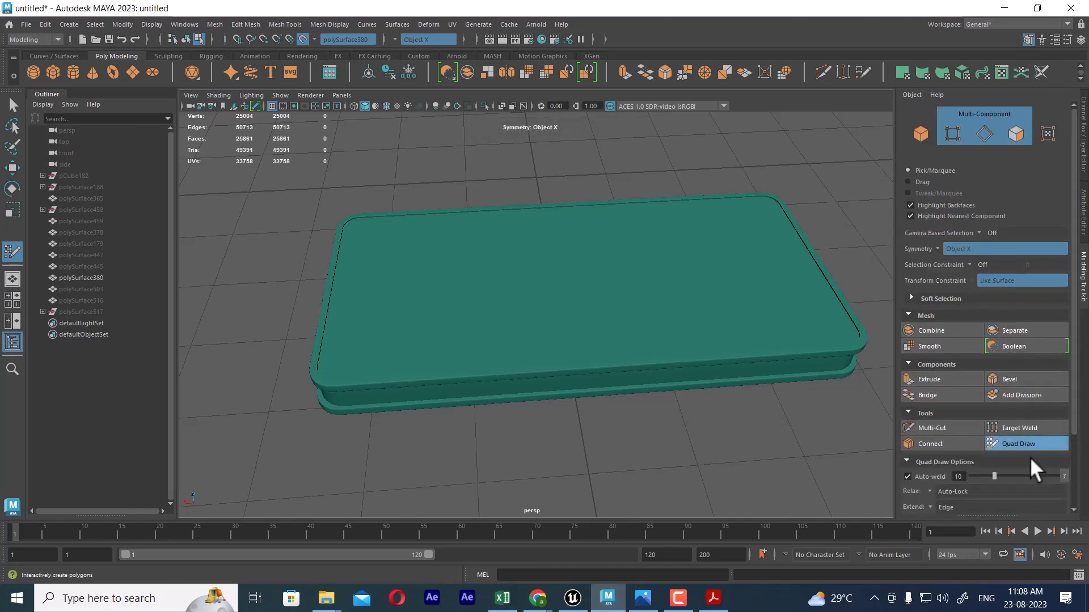
pyautogui.scroll(-3, 987, 482)
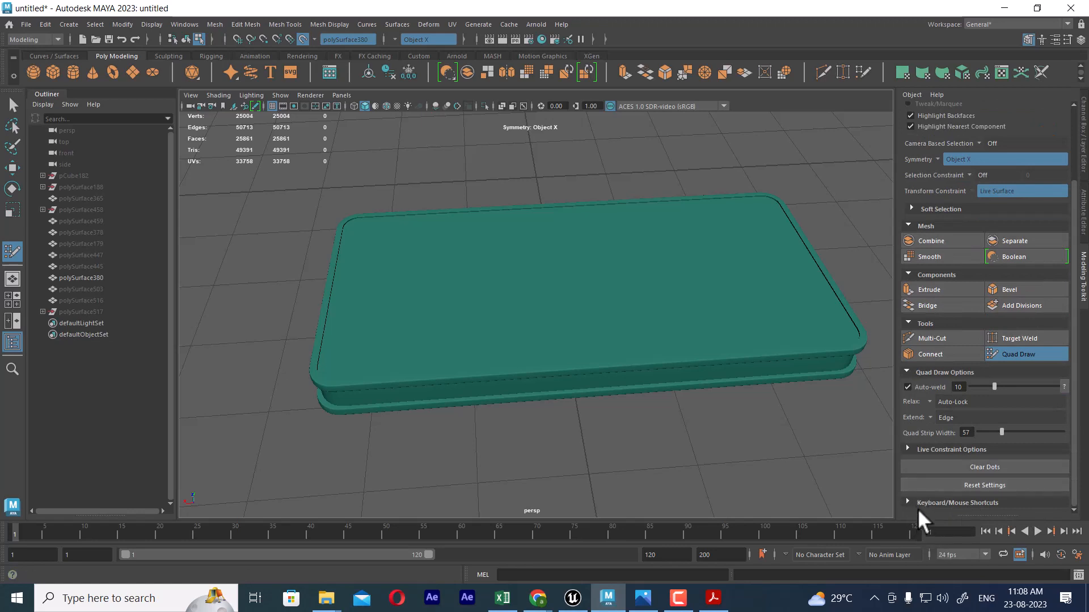
pyautogui.click(909, 501)
pyautogui.scroll(-9, 1012, 484)
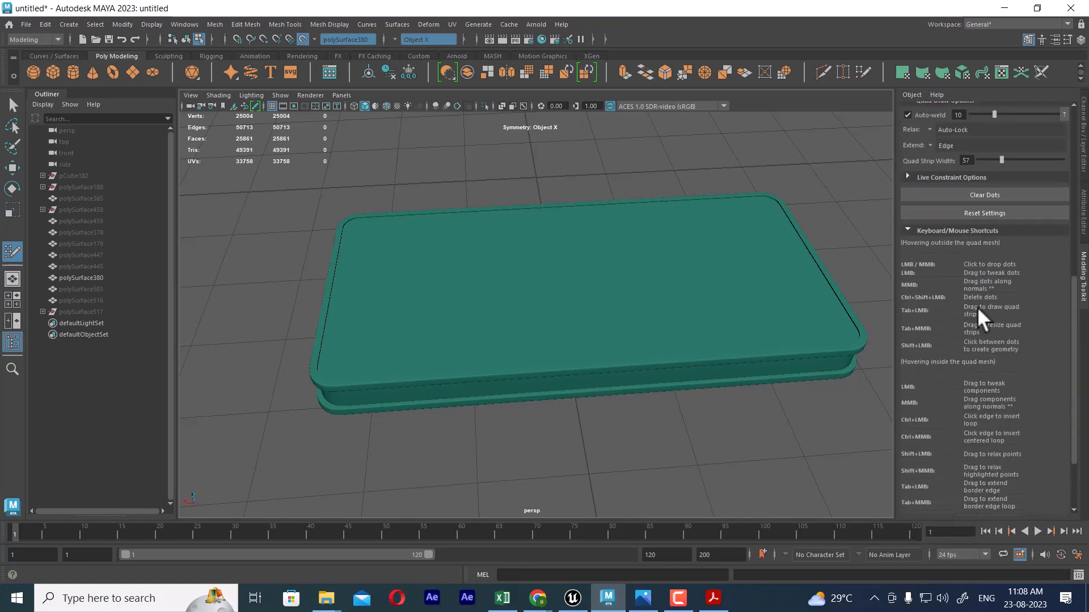
pyautogui.scroll(-3, 967, 295)
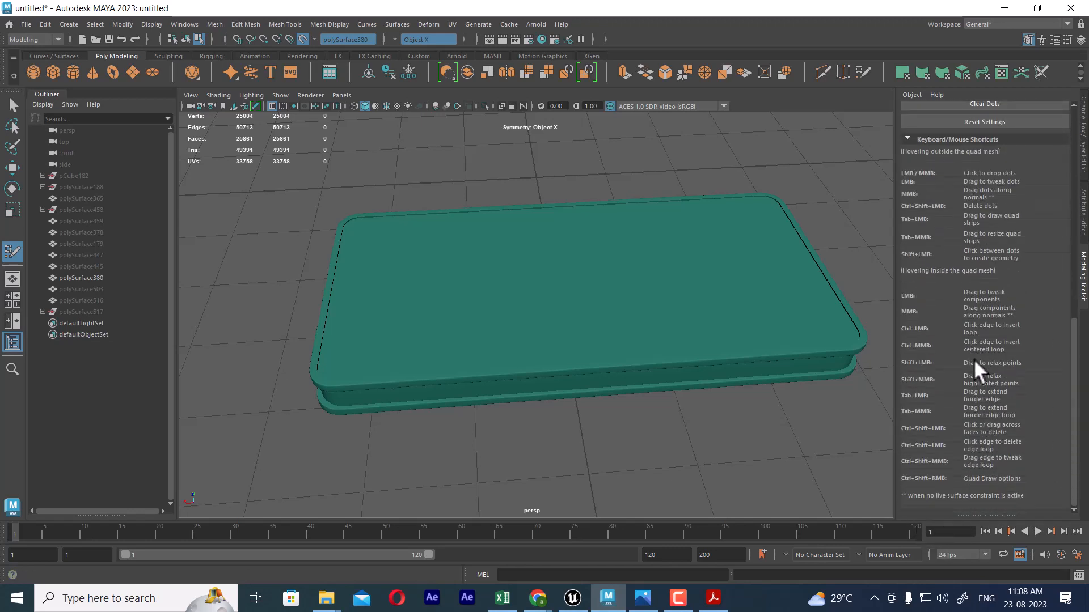
# Step: Drop two rows of symmetrical dots across the plate's top face out to its short edges and fill the quads between them
pyautogui.keyDown('alt'); pyautogui.moveTo(597, 366); pyautogui.dragTo(591, 406); pyautogui.keyUp('alt')
pyautogui.keyDown('alt'); pyautogui.moveTo(590, 406); pyautogui.dragTo(623, 277, button='middle'); pyautogui.keyUp('alt')
pyautogui.scroll(1, 623, 276)
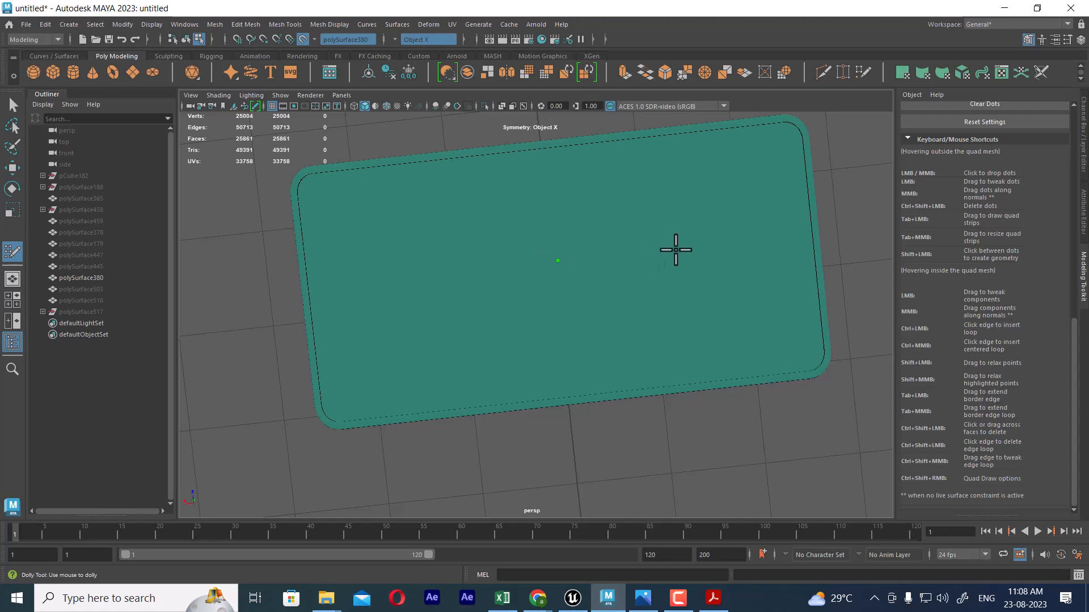
pyautogui.click(723, 245)
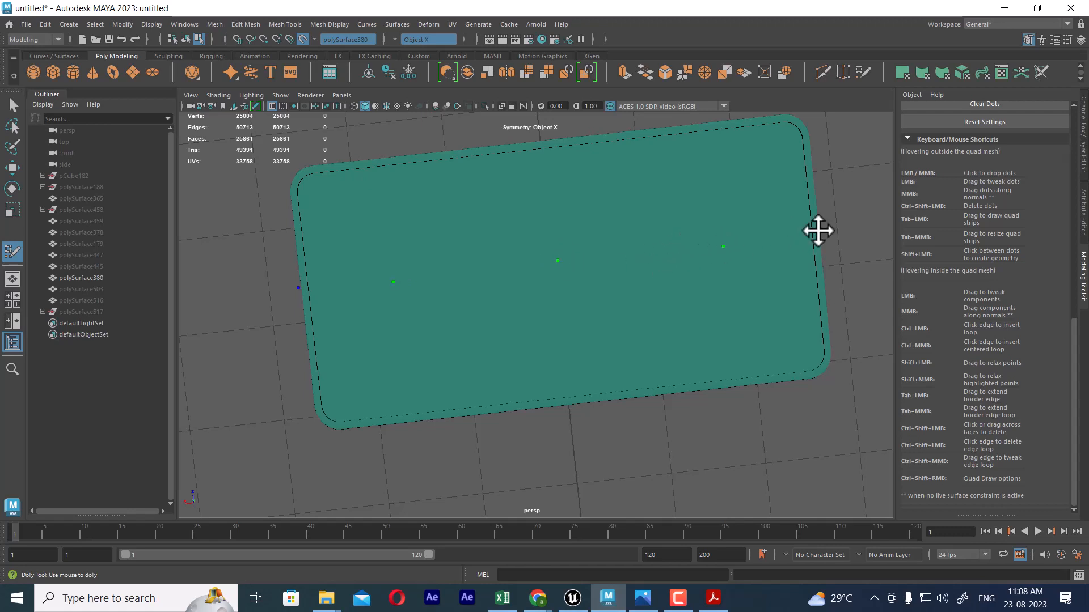
pyautogui.click(817, 231)
pyautogui.keyDown('alt'); pyautogui.moveTo(785, 158); pyautogui.dragTo(800, 174, button='middle'); pyautogui.keyUp('alt')
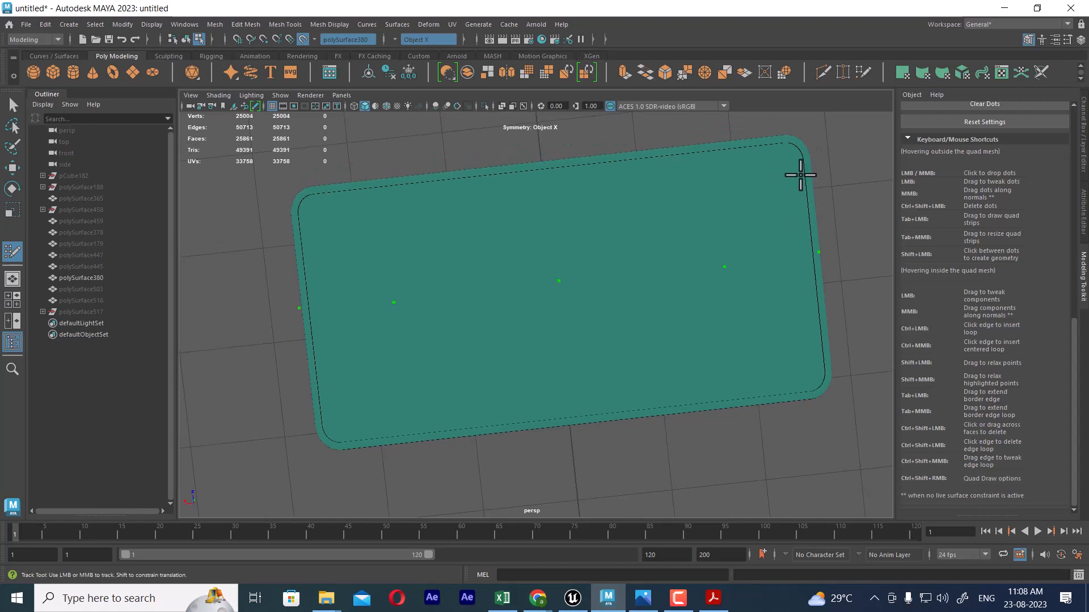
pyautogui.click(807, 156)
pyautogui.keyDown('alt'); pyautogui.moveTo(714, 172); pyautogui.dragTo(679, 216); pyautogui.keyUp('alt')
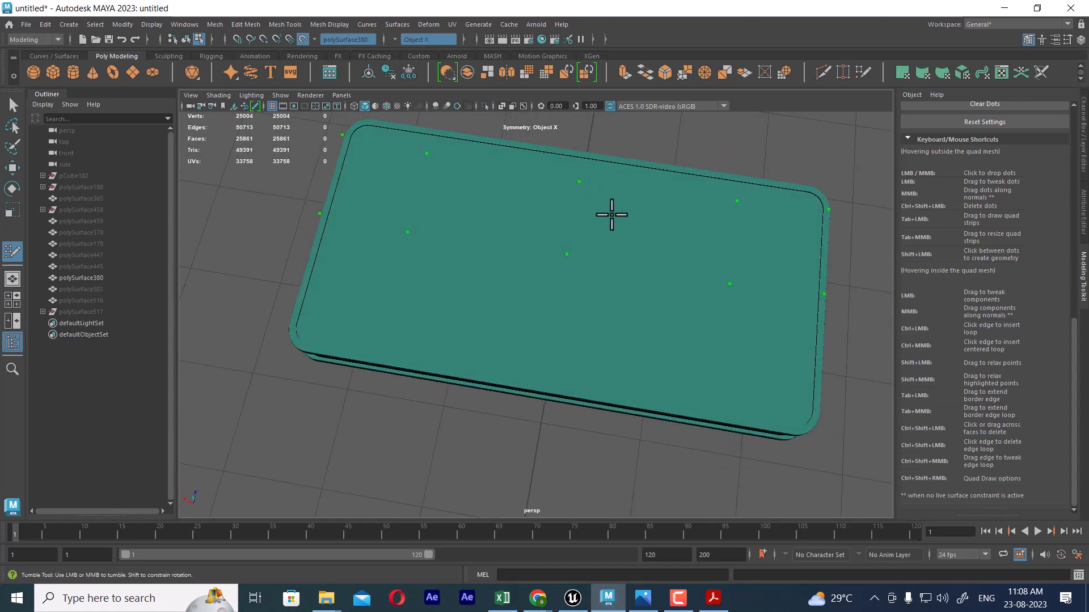
pyautogui.keyDown('shift'); pyautogui.click(646, 220); pyautogui.keyUp('shift')
pyautogui.keyDown('shift'); pyautogui.click(788, 238); pyautogui.keyUp('shift')
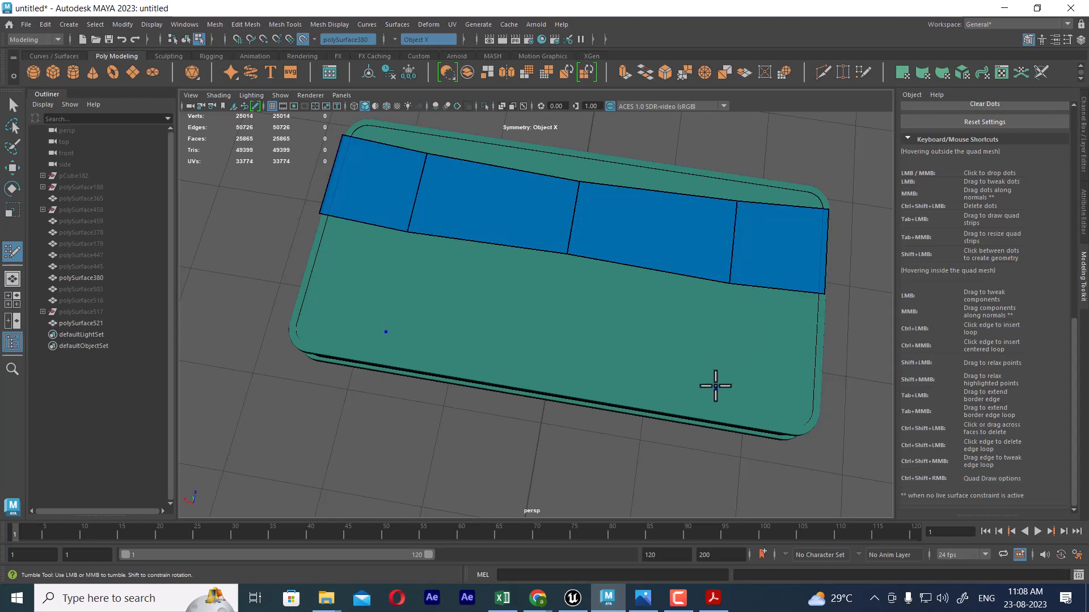
# Step: Add a third row of dots nearer the front long edge and fill the second row of quads on the top face
pyautogui.click(538, 355)
pyautogui.click(812, 416)
pyautogui.keyDown('shift'); pyautogui.click(789, 359); pyautogui.keyUp('shift')
pyautogui.keyDown('shift'); pyautogui.click(631, 332); pyautogui.keyUp('shift')
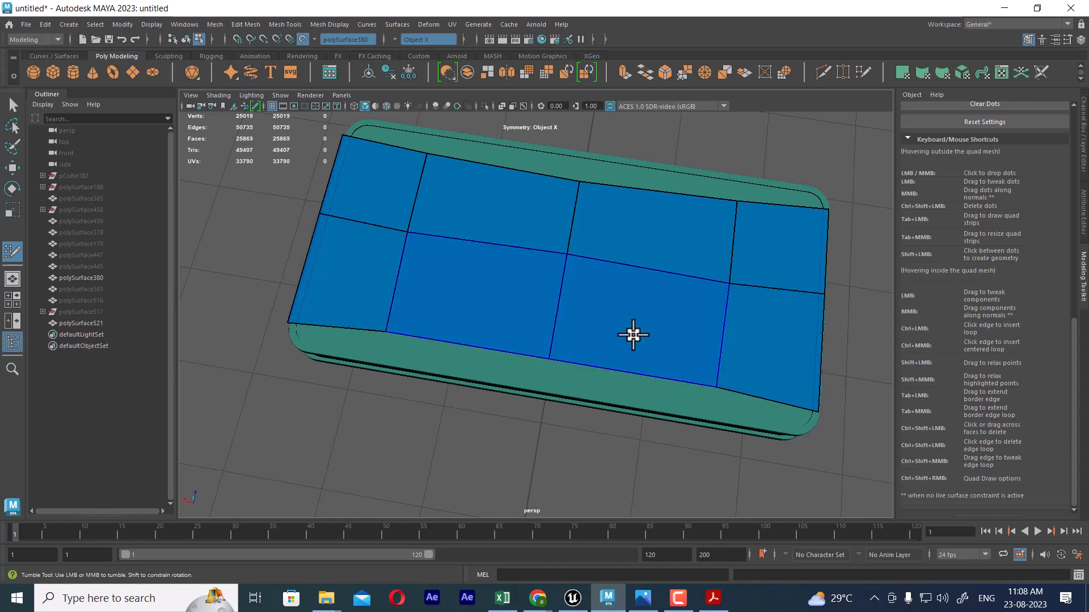
# Step: Drop dots along the front long edge of the plate and fill the middle border quads between them and the existing mesh
pyautogui.keyDown('alt'); pyautogui.moveTo(631, 333); pyautogui.dragTo(602, 303, button='middle'); pyautogui.keyUp('alt')
pyautogui.keyDown('alt'); pyautogui.moveTo(602, 303); pyautogui.dragTo(639, 408, button='right'); pyautogui.keyUp('alt')
pyautogui.keyDown('alt'); pyautogui.moveTo(582, 343); pyautogui.dragTo(574, 273); pyautogui.keyUp('alt')
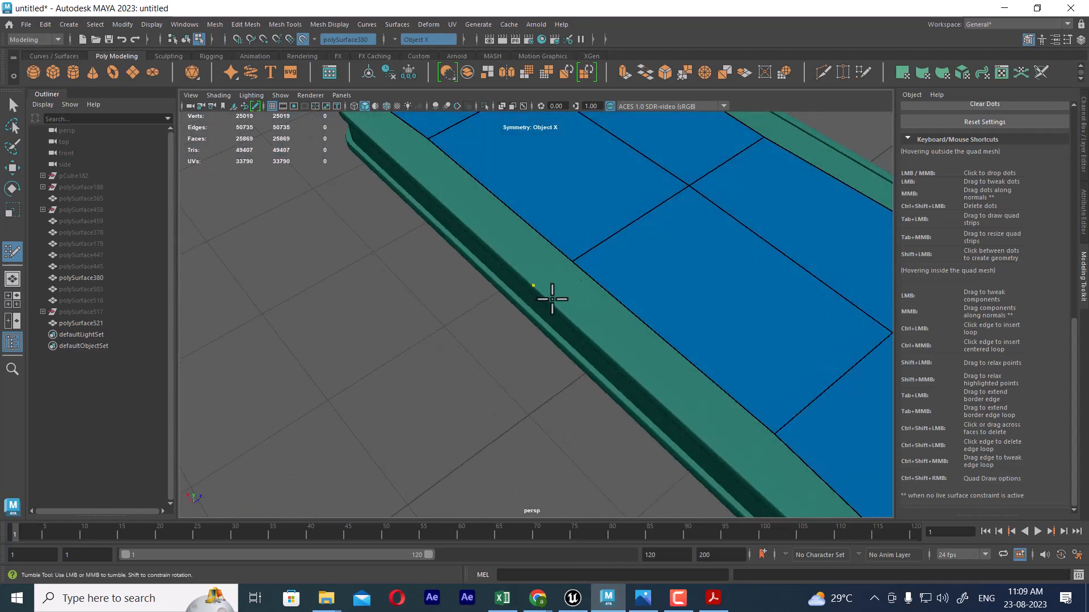
pyautogui.scroll(-3, 552, 299)
pyautogui.keyDown('alt'); pyautogui.moveTo(702, 363); pyautogui.dragTo(632, 295, button='middle'); pyautogui.keyUp('alt')
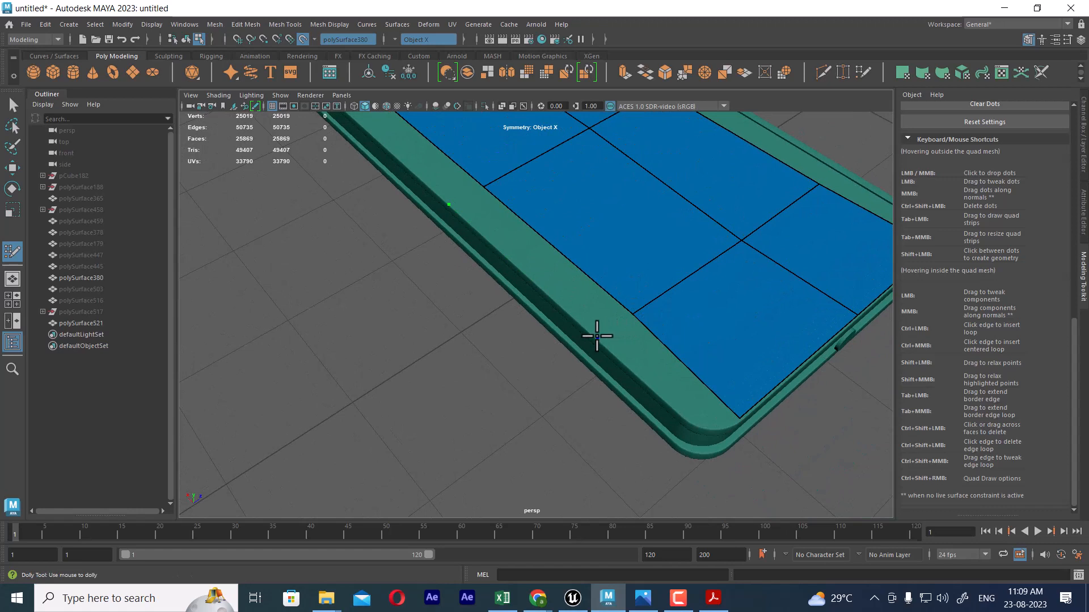
pyautogui.scroll(3, 658, 352)
pyautogui.keyDown('alt'); pyautogui.moveTo(668, 359); pyautogui.dragTo(651, 367, button='middle'); pyautogui.keyUp('alt')
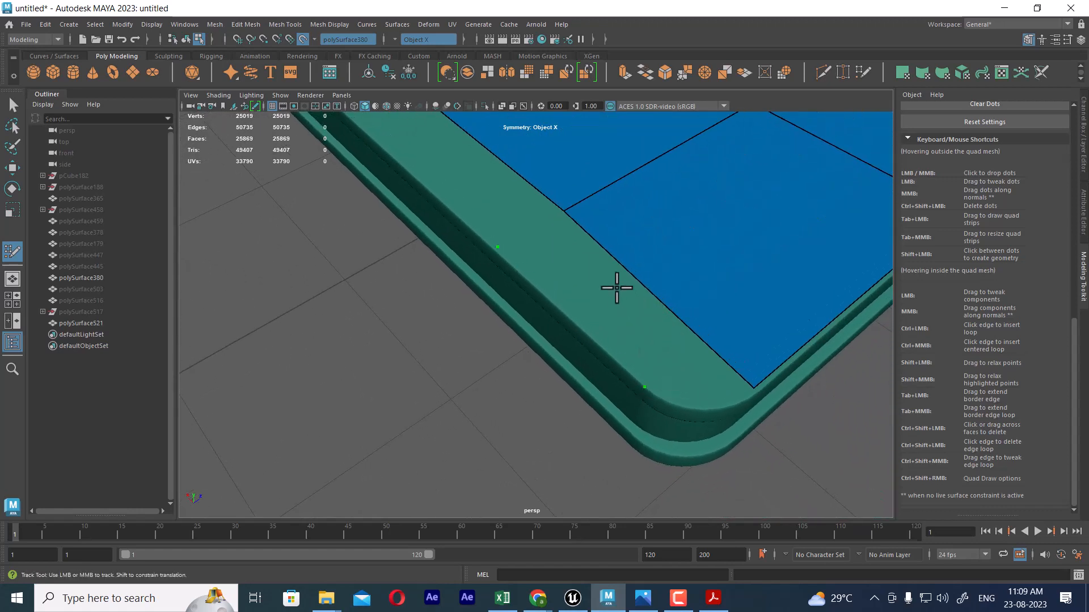
pyautogui.scroll(3, 686, 354)
pyautogui.scroll(-3, 594, 273)
pyautogui.keyDown('alt'); pyautogui.moveTo(594, 273); pyautogui.dragTo(614, 300, button='middle'); pyautogui.keyUp('alt')
pyautogui.keyDown('shift'); pyautogui.click(535, 289); pyautogui.keyUp('shift')
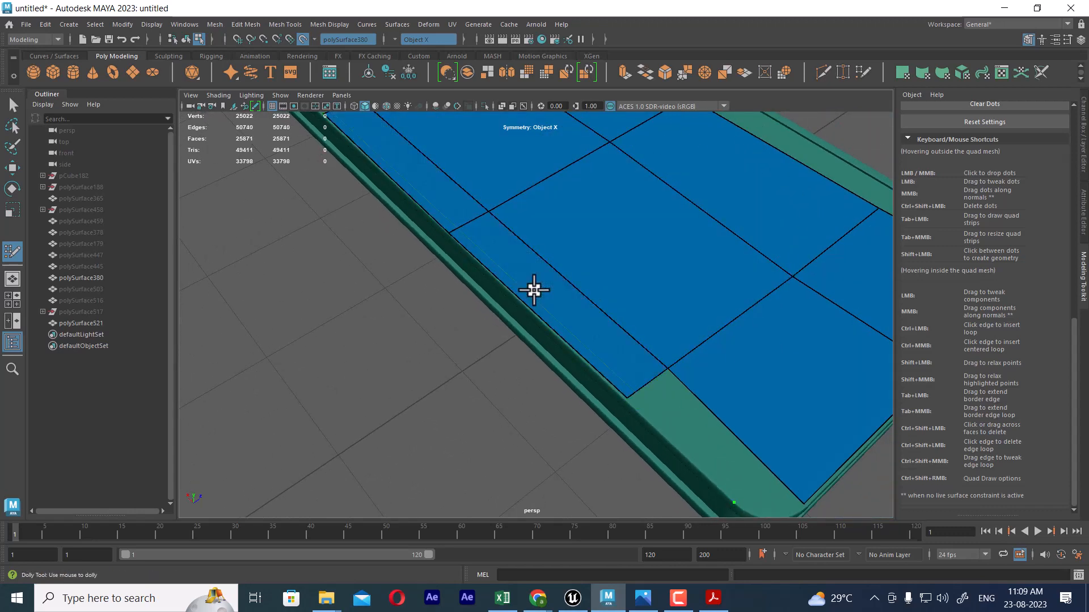
# Step: Drop dots around the rounded corner at the end of the front long edge
pyautogui.keyDown('alt'); pyautogui.moveTo(683, 349); pyautogui.dragTo(607, 265, button='middle'); pyautogui.keyUp('alt')
pyautogui.scroll(2, 690, 399)
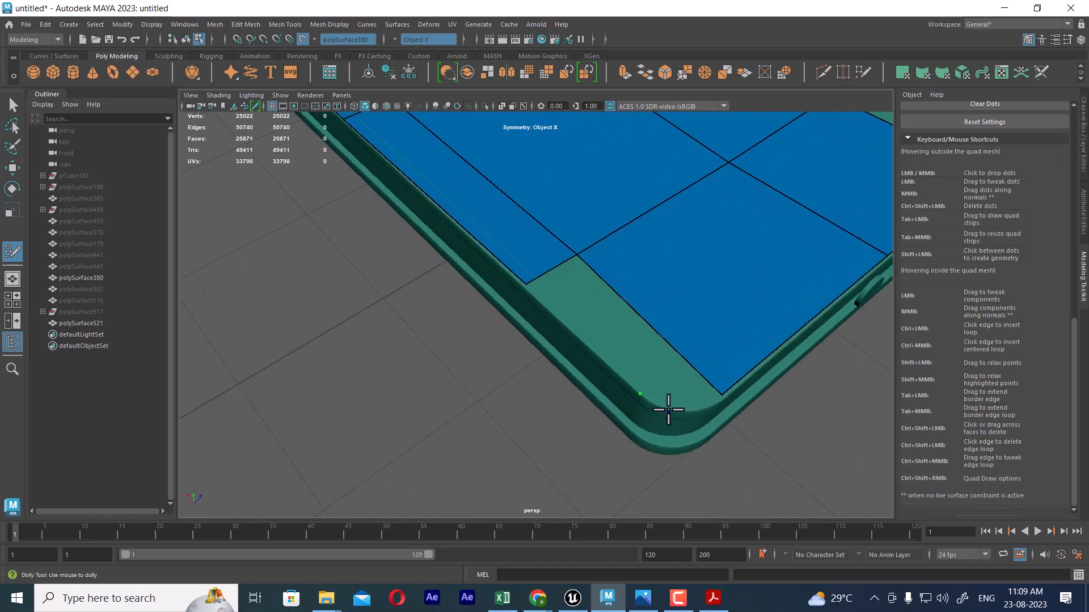
pyautogui.click(702, 408)
pyautogui.keyDown('shift'); pyautogui.click(673, 378); pyautogui.keyUp('shift')
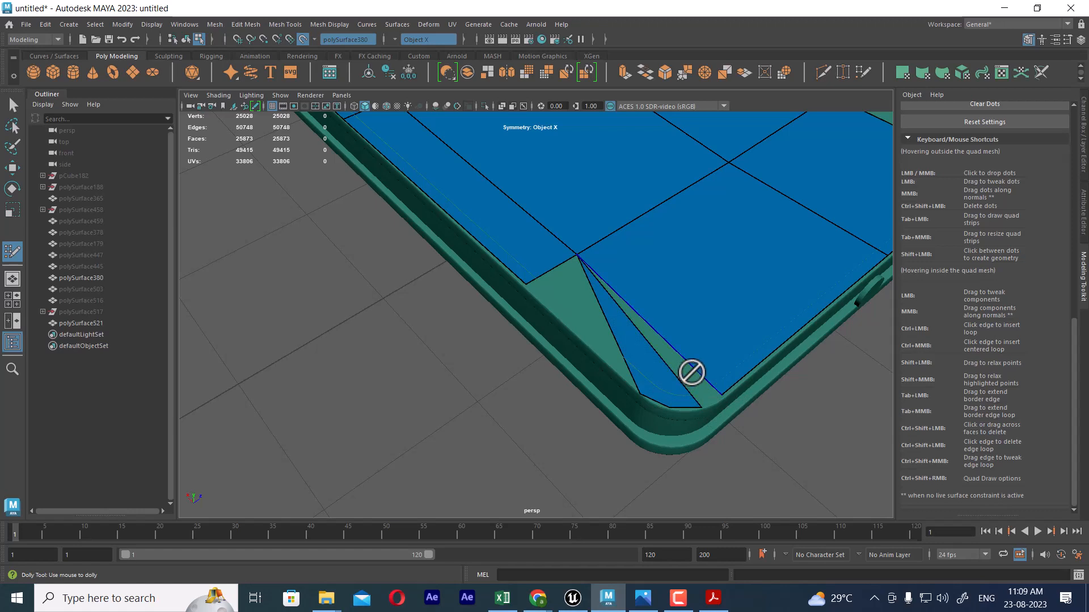
pyautogui.keyDown('alt'); pyautogui.moveTo(717, 396); pyautogui.dragTo(637, 425); pyautogui.keyUp('alt')
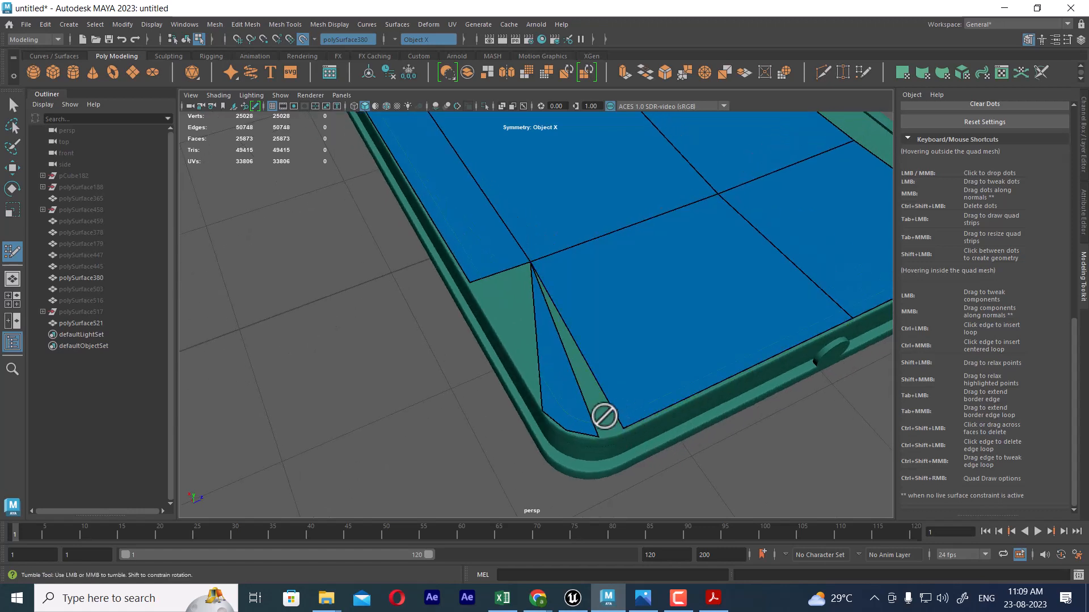
pyautogui.keyDown('alt'); pyautogui.moveTo(510, 308); pyautogui.dragTo(672, 400, button='middle'); pyautogui.keyUp('alt')
pyautogui.keyDown('alt'); pyautogui.moveTo(661, 384); pyautogui.dragTo(761, 381); pyautogui.keyUp('alt')
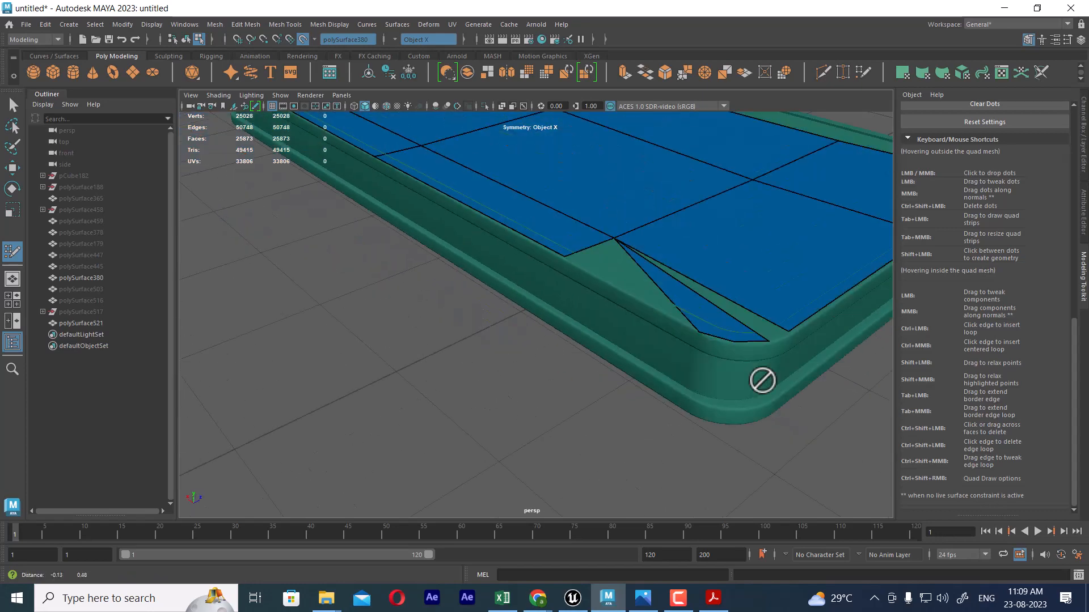
pyautogui.keyDown('alt'); pyautogui.moveTo(760, 381); pyautogui.dragTo(620, 306, button='middle'); pyautogui.keyUp('alt')
pyautogui.keyDown('alt'); pyautogui.moveTo(621, 307); pyautogui.dragTo(652, 384); pyautogui.keyUp('alt')
pyautogui.keyDown('alt'); pyautogui.moveTo(651, 384); pyautogui.dragTo(483, 381, button='middle'); pyautogui.keyUp('alt')
pyautogui.keyDown('alt'); pyautogui.moveTo(483, 381); pyautogui.dragTo(624, 345, button='right'); pyautogui.keyUp('alt')
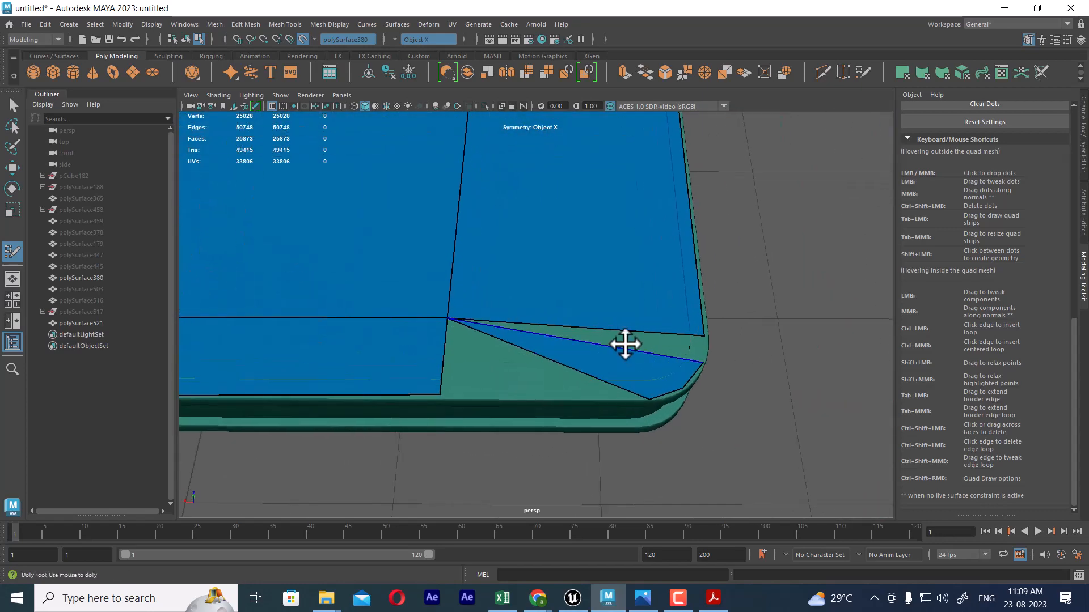
pyautogui.keyDown('alt'); pyautogui.moveTo(717, 372); pyautogui.dragTo(693, 376); pyautogui.keyUp('alt')
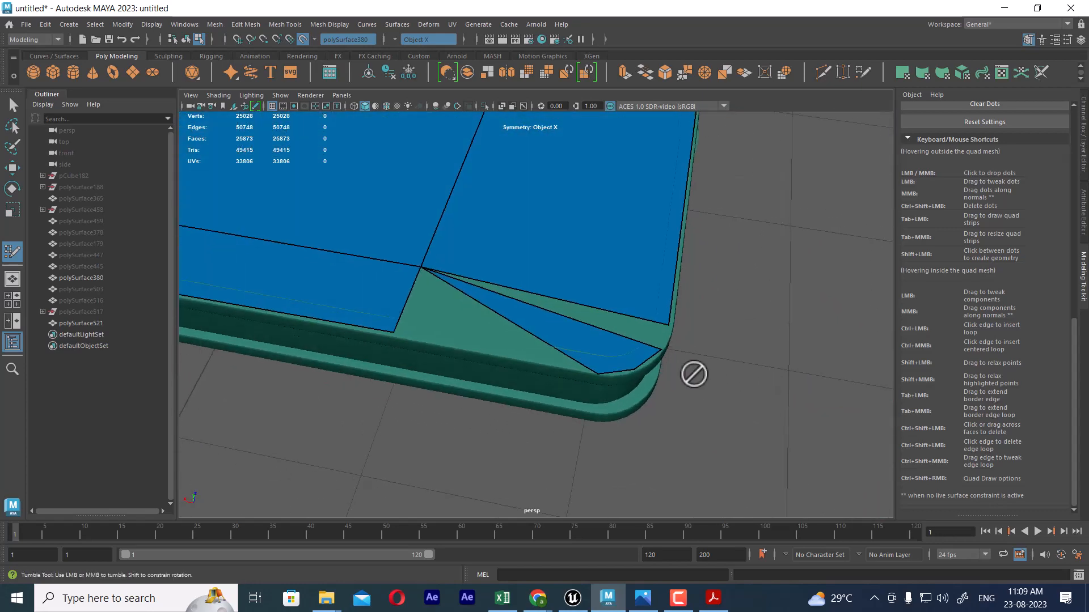
pyautogui.hotkey('ctrl', 'z')
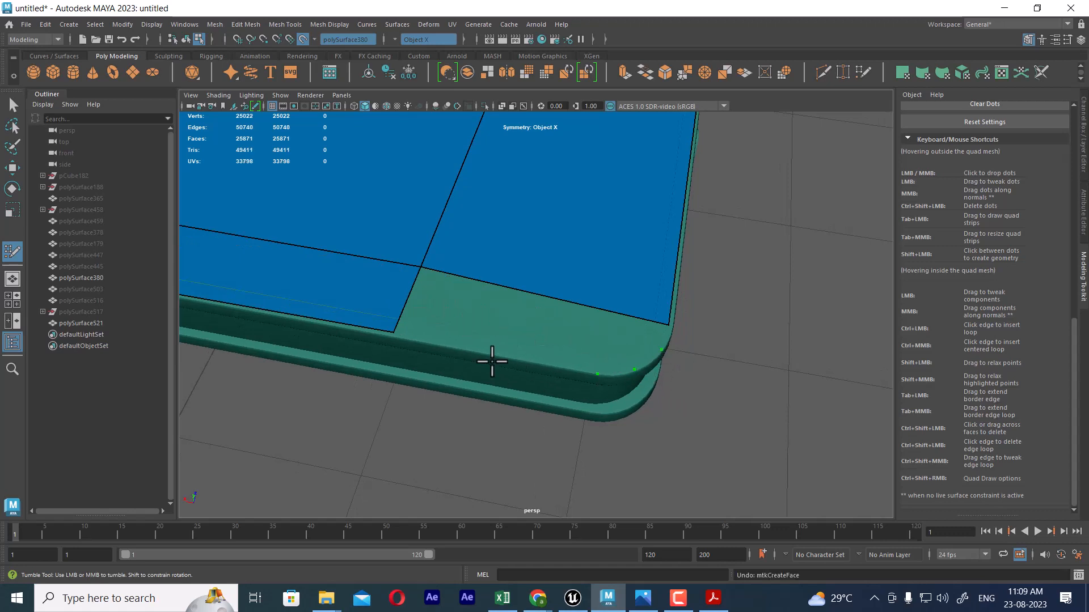
# Step: Fill the front rounded corner with quads fanning from the nearest inner vertex to the corner dots
pyautogui.press('shift')
pyautogui.keyDown('shift'); pyautogui.click(444, 329); pyautogui.keyUp('shift')
pyautogui.keyDown('shift'); pyautogui.click(547, 318); pyautogui.keyUp('shift')
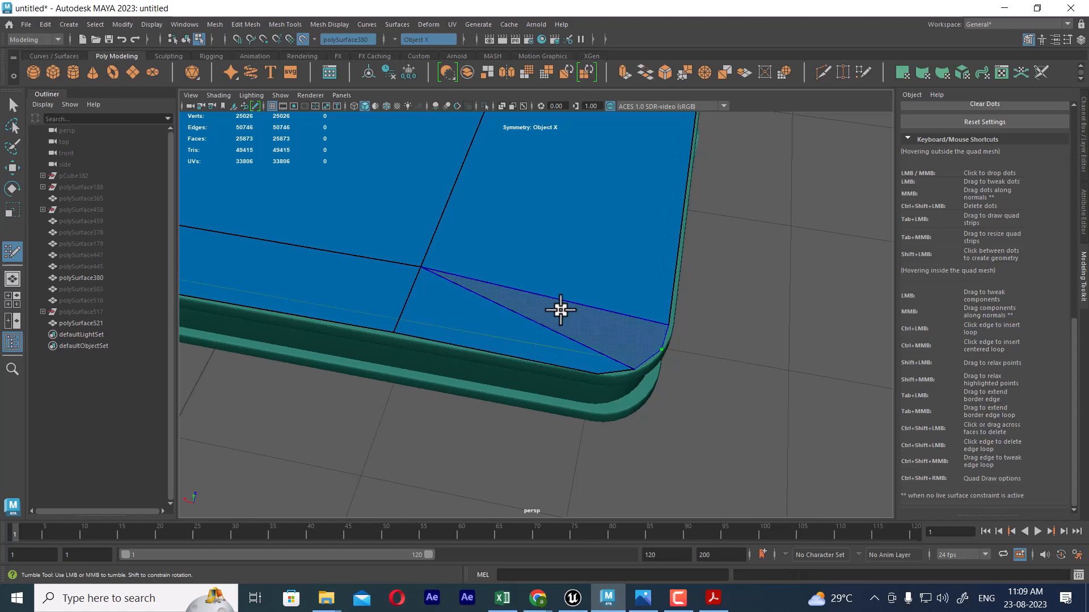
# Step: Drop dots around the rounded corner and along the opposite long edge, and fill that edge's middle border quads
pyautogui.moveTo(551, 360)
pyautogui.keyDown('alt'); pyautogui.mouseDown()
pyautogui.moveTo(539, 312)
pyautogui.moveTo(449, 327)
pyautogui.moveTo(561, 360)
pyautogui.moveTo(576, 347)
pyautogui.moveTo(622, 368)
pyautogui.moveTo(800, 381)
pyautogui.mouseUp(); pyautogui.keyUp('alt')
pyautogui.keyDown('alt'); pyautogui.moveTo(703, 308); pyautogui.dragTo(730, 375, button='middle'); pyautogui.keyUp('alt')
pyautogui.scroll(2, 697, 292)
pyautogui.keyDown('alt'); pyautogui.moveTo(678, 230); pyautogui.dragTo(709, 277, button='middle'); pyautogui.keyUp('alt')
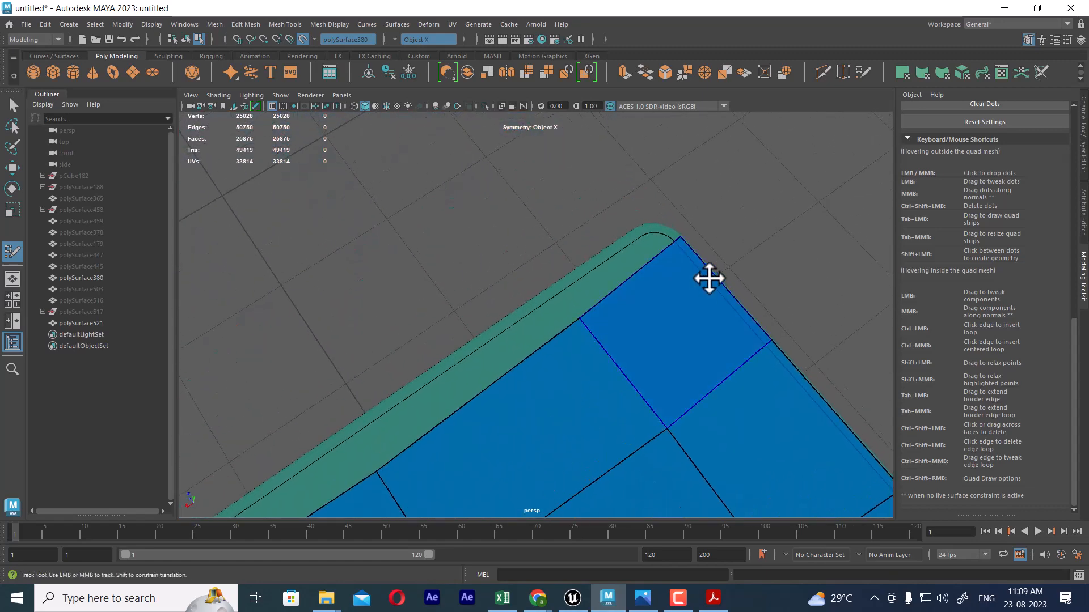
pyautogui.keyDown('alt'); pyautogui.moveTo(657, 223); pyautogui.dragTo(693, 260, button='right'); pyautogui.keyUp('alt')
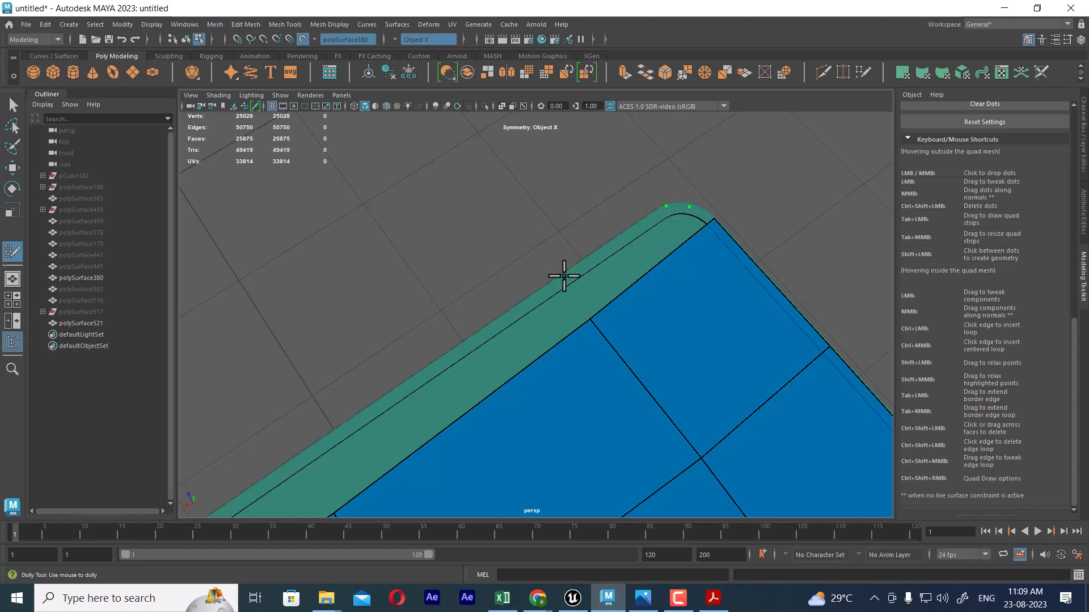
pyautogui.keyDown('alt'); pyautogui.moveTo(563, 276); pyautogui.dragTo(639, 231, button='middle'); pyautogui.keyUp('alt')
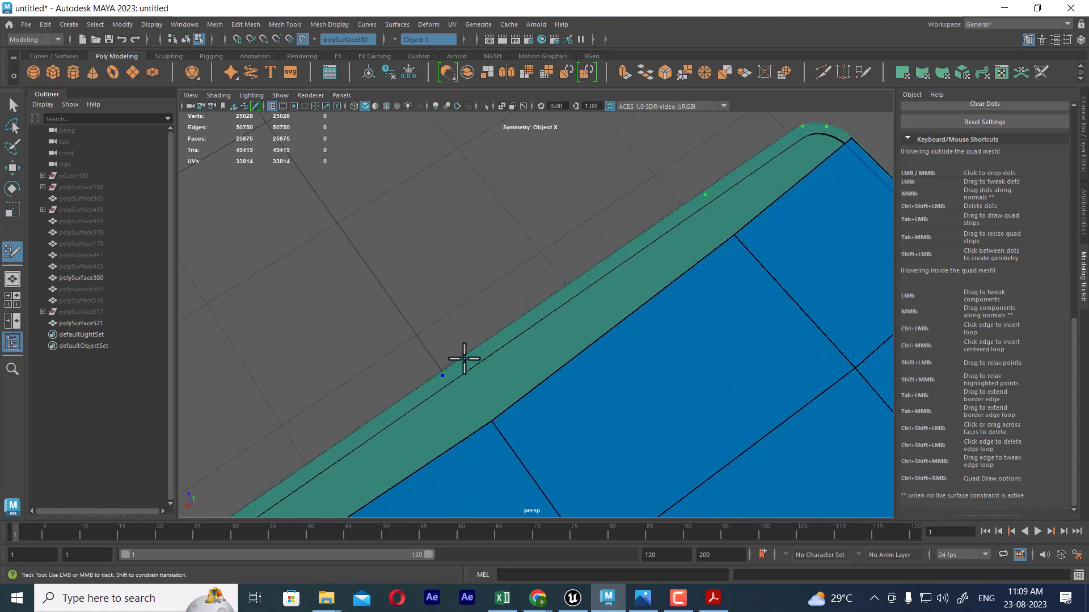
pyautogui.keyDown('shift'); pyautogui.click(608, 311); pyautogui.keyUp('shift')
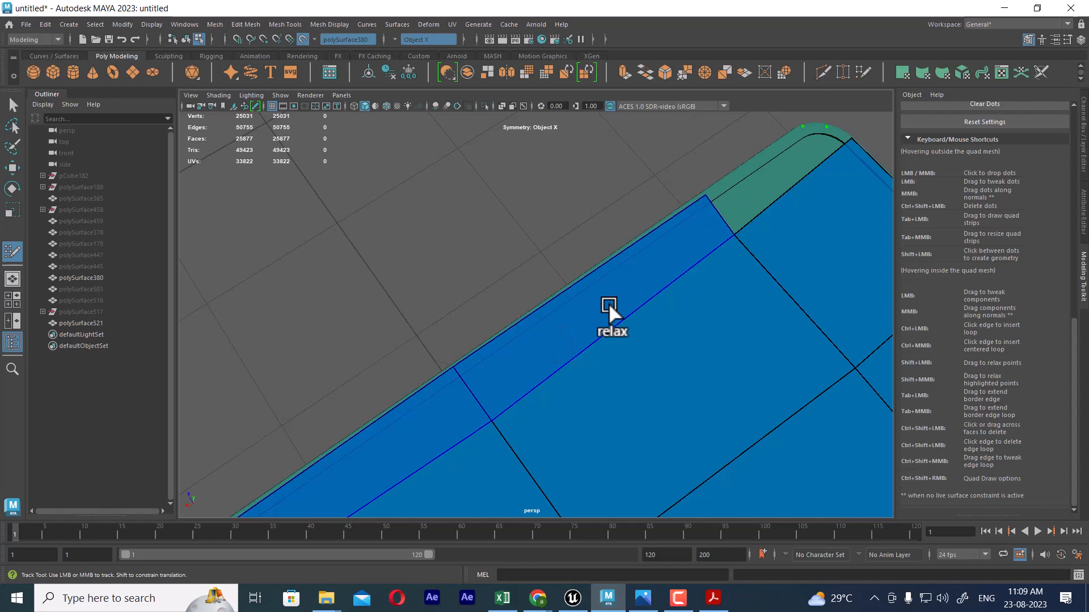
pyautogui.keyDown('shift'); pyautogui.click(748, 193); pyautogui.keyUp('shift')
pyautogui.keyDown('alt'); pyautogui.moveTo(799, 158); pyautogui.dragTo(632, 260, button='middle'); pyautogui.keyUp('alt')
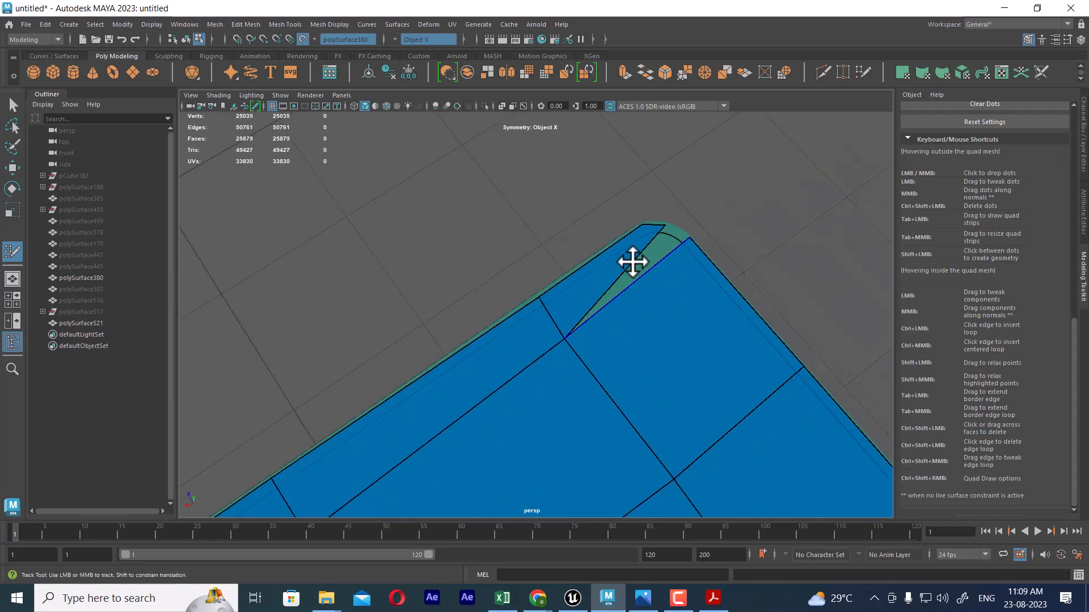
pyautogui.keyDown('alt'); pyautogui.moveTo(632, 261); pyautogui.dragTo(593, 379, button='right'); pyautogui.keyUp('alt')
pyautogui.keyDown('alt'); pyautogui.moveTo(593, 379); pyautogui.dragTo(651, 335, button='middle'); pyautogui.keyUp('alt')
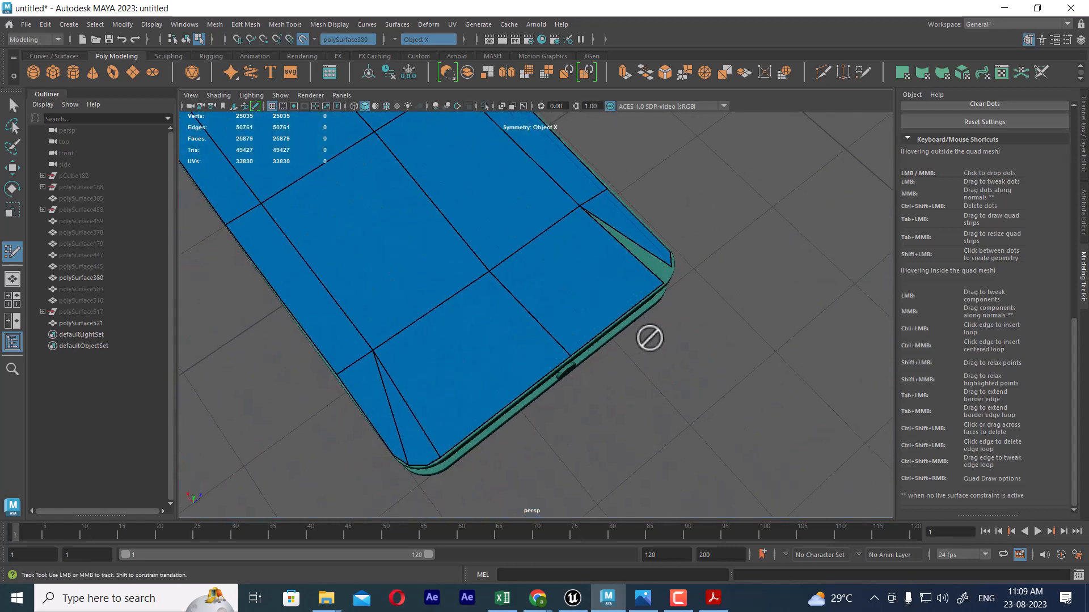
pyautogui.hotkey('ctrl', 'z')
pyautogui.keyDown('alt'); pyautogui.moveTo(678, 311); pyautogui.dragTo(669, 326); pyautogui.keyUp('alt')
pyautogui.keyDown('alt'); pyautogui.moveTo(669, 326); pyautogui.dragTo(661, 340, button='right'); pyautogui.keyUp('alt')
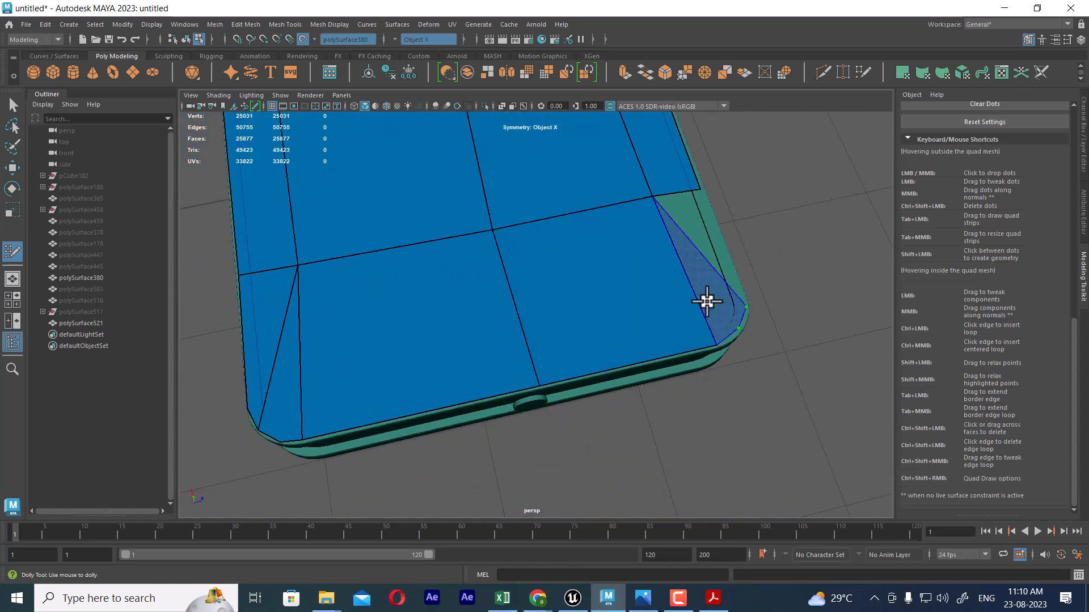
pyautogui.keyDown('shift'); pyautogui.click(707, 301); pyautogui.keyUp('shift')
pyautogui.keyDown('alt'); pyautogui.moveTo(722, 260); pyautogui.dragTo(717, 345, button='right'); pyautogui.keyUp('alt')
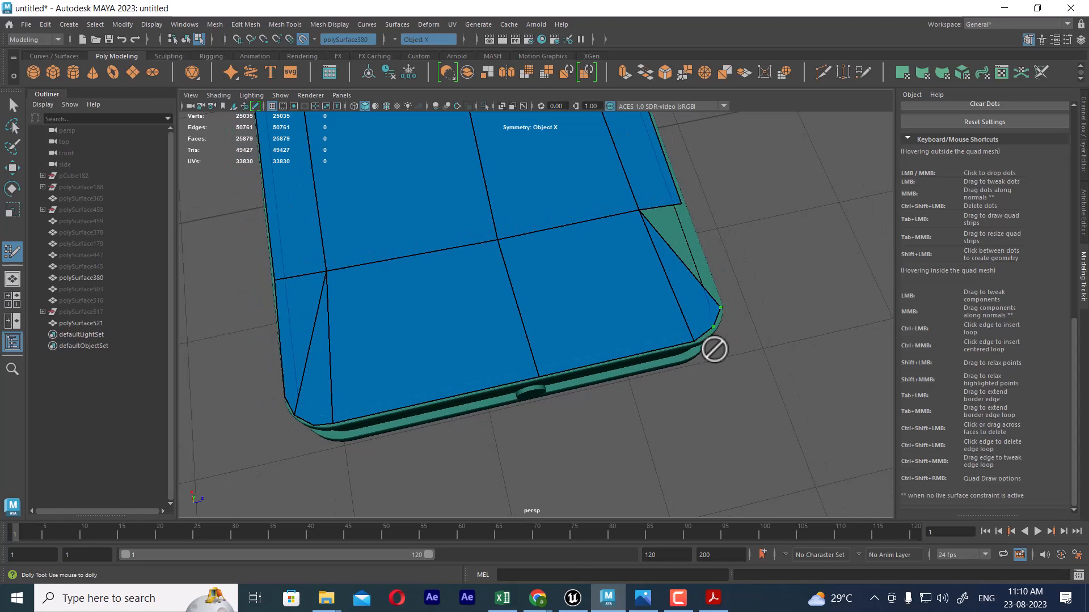
pyautogui.hotkey('ctrl', 'z')
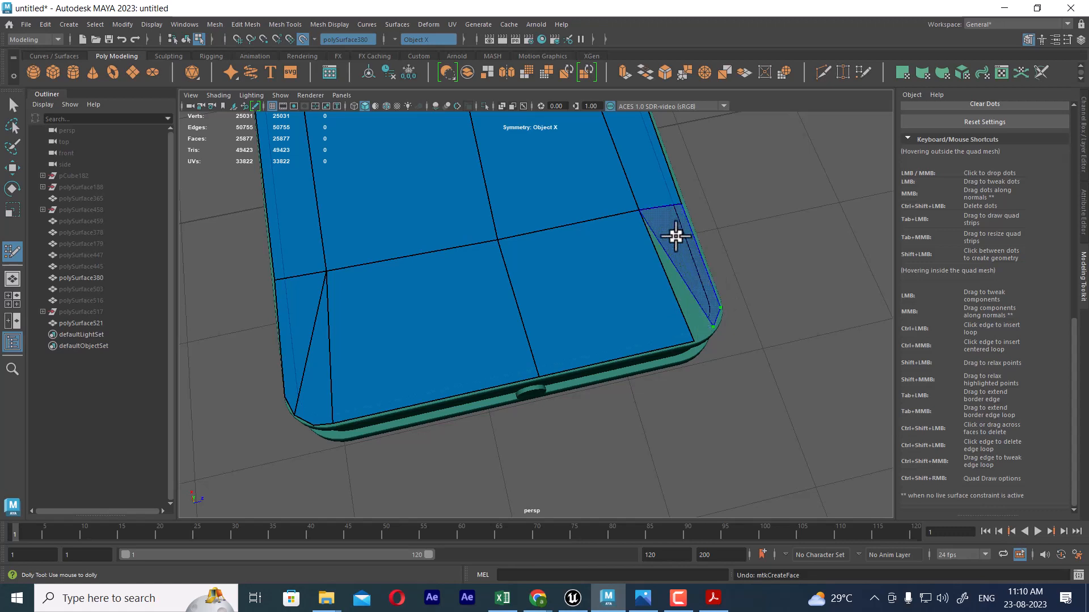
# Step: Fill the quad joining the opposite long edge's border quad to the two dots on its rounded corner
pyautogui.keyDown('shift'); pyautogui.click(675, 236); pyautogui.keyUp('shift')
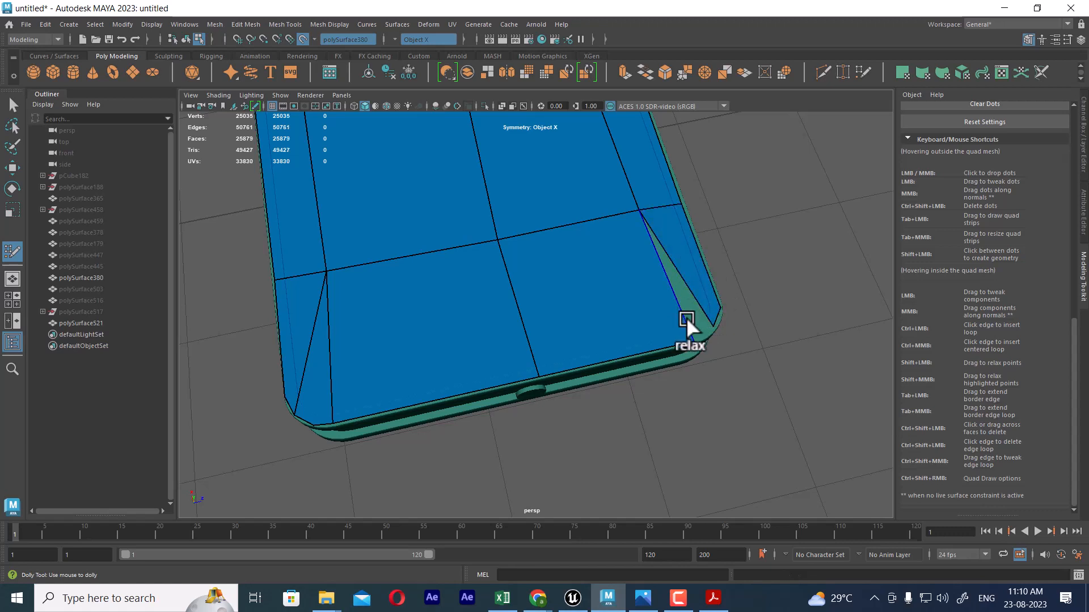
pyautogui.moveTo(688, 333)
pyautogui.keyDown('alt'); pyautogui.mouseDown()
pyautogui.moveTo(656, 316)
pyautogui.moveTo(648, 371)
pyautogui.moveTo(658, 347)
pyautogui.mouseUp(); pyautogui.keyUp('alt')
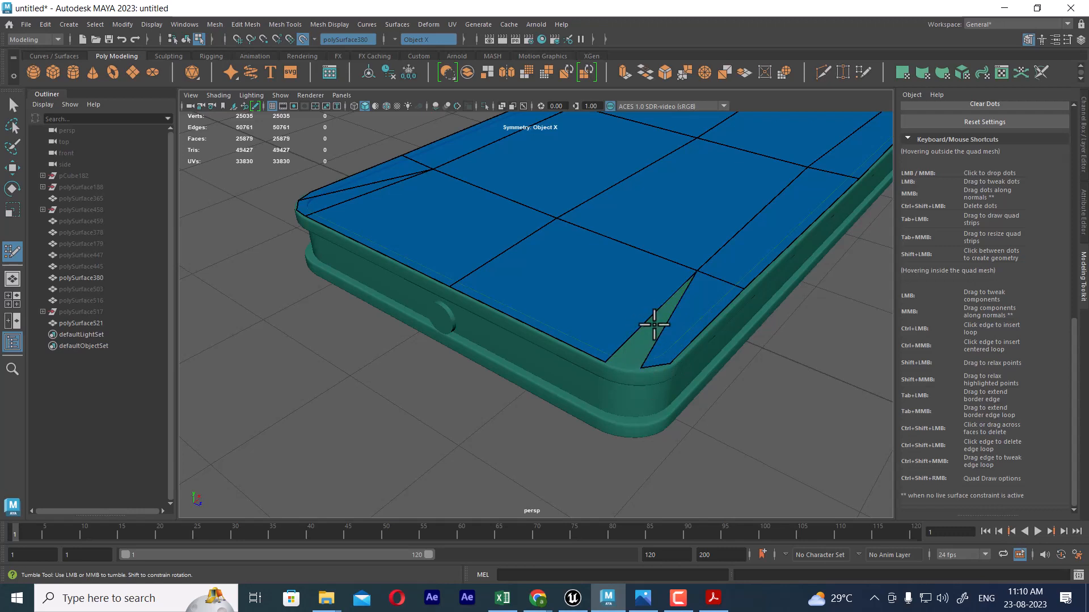
# Step: Leave Quad Draw, select the new retopology mesh as an object and hide everything else
pyautogui.press('w')
pyautogui.moveTo(654, 325)
pyautogui.keyDown('alt'); pyautogui.mouseDown()
pyautogui.moveTo(637, 318)
pyautogui.moveTo(688, 348)
pyautogui.mouseUp(); pyautogui.keyUp('alt')
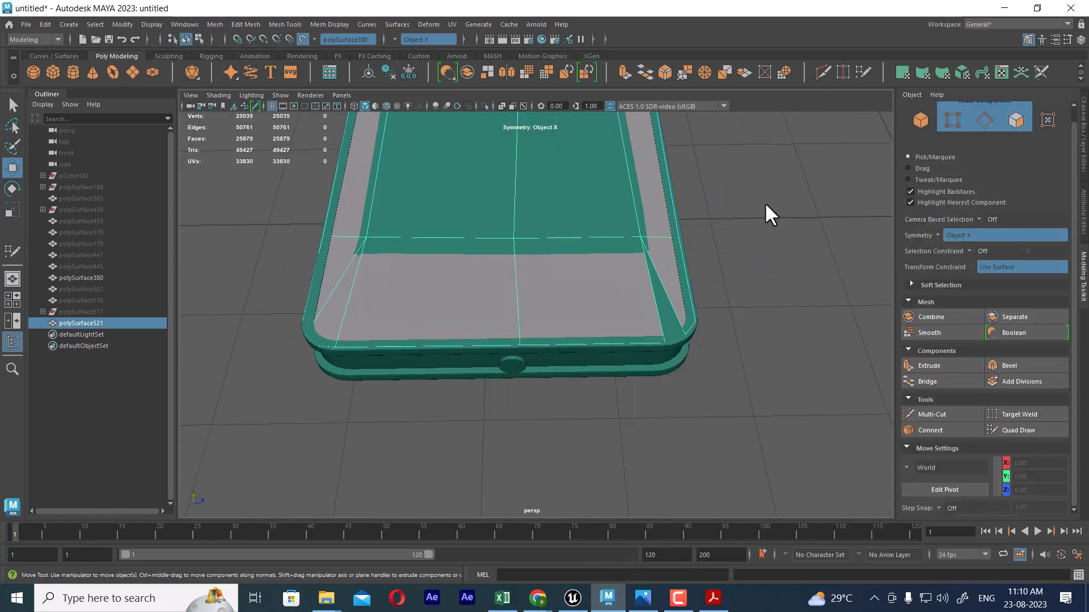
pyautogui.press('F8')
pyautogui.hotkey('alt', 'h')
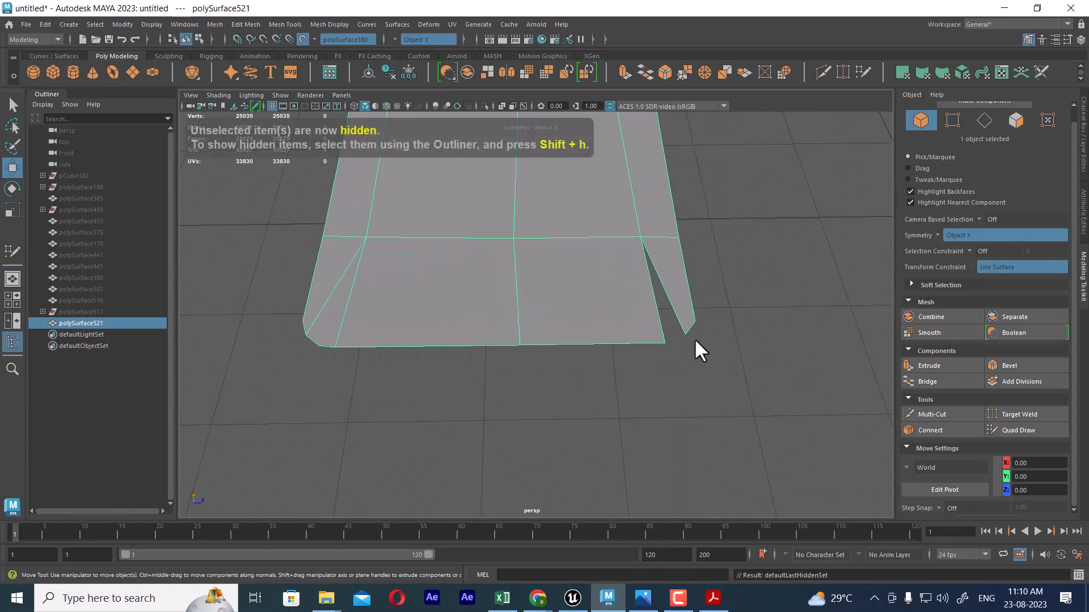
# Step: Extrude the corner quad's open edge slightly into the remaining triangular gap at the unfinished rounded corner
pyautogui.moveTo(695, 341)
pyautogui.keyDown('alt'); pyautogui.mouseDown()
pyautogui.moveTo(673, 376)
pyautogui.moveTo(669, 335)
pyautogui.moveTo(702, 337)
pyautogui.mouseUp(); pyautogui.keyUp('alt')
pyautogui.press('F10')
pyautogui.click(644, 334)
pyautogui.scroll(1, 680, 339)
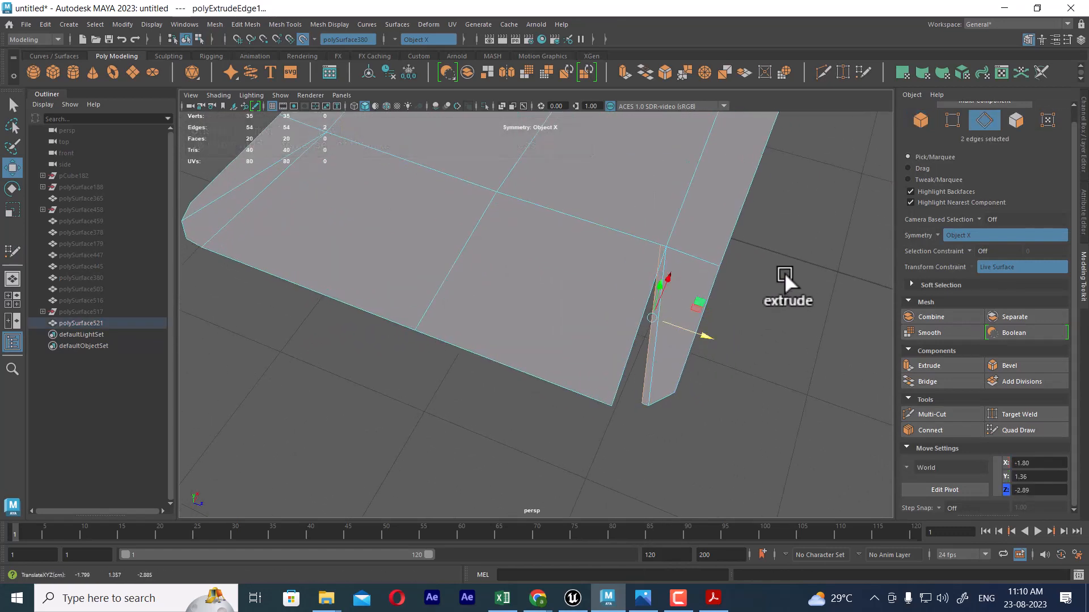
# Step: Snap the extruded edge's two end vertices onto the neighbouring face's vertices to close the corner gap
pyautogui.press('F9')
pyautogui.moveTo(658, 258); pyautogui.dragTo(660, 259)
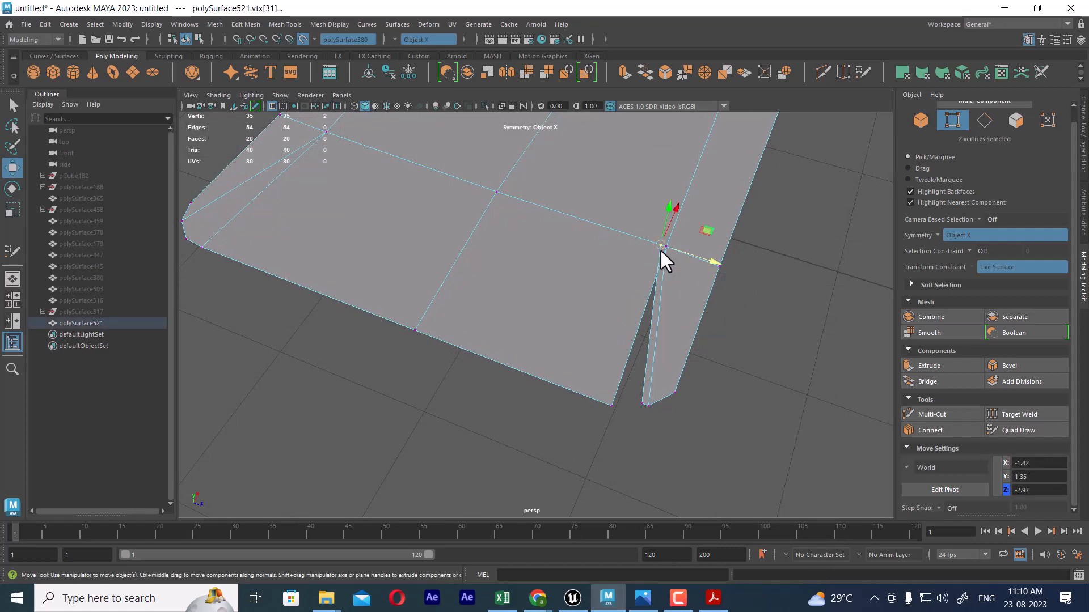
pyautogui.click(643, 403)
pyautogui.press('v')
pyautogui.moveTo(634, 431); pyautogui.dragTo(600, 408, button='middle')
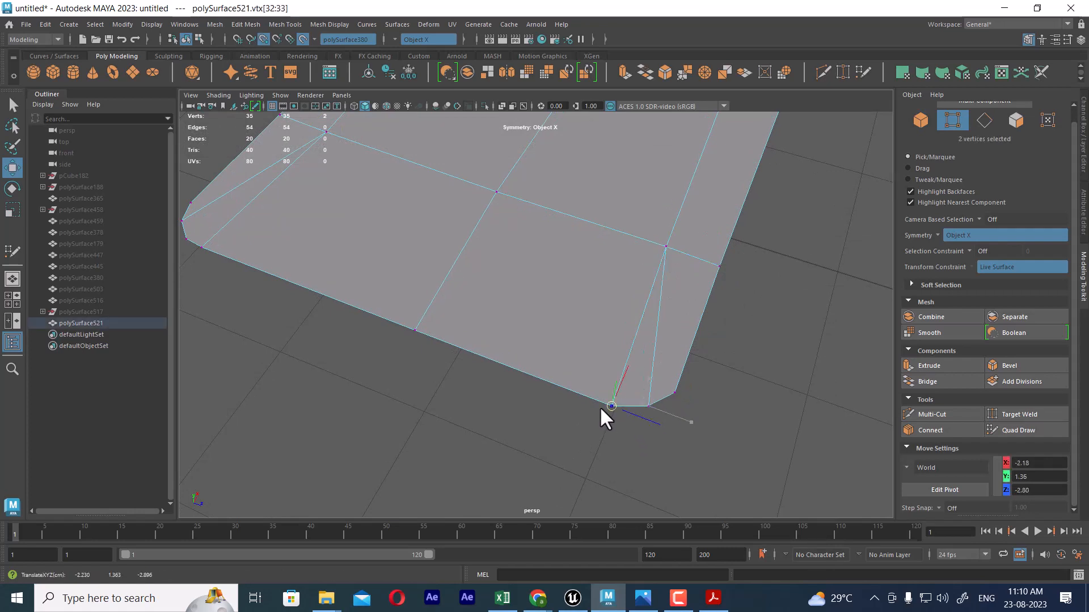
pyautogui.hotkey('ctrl', 'z')
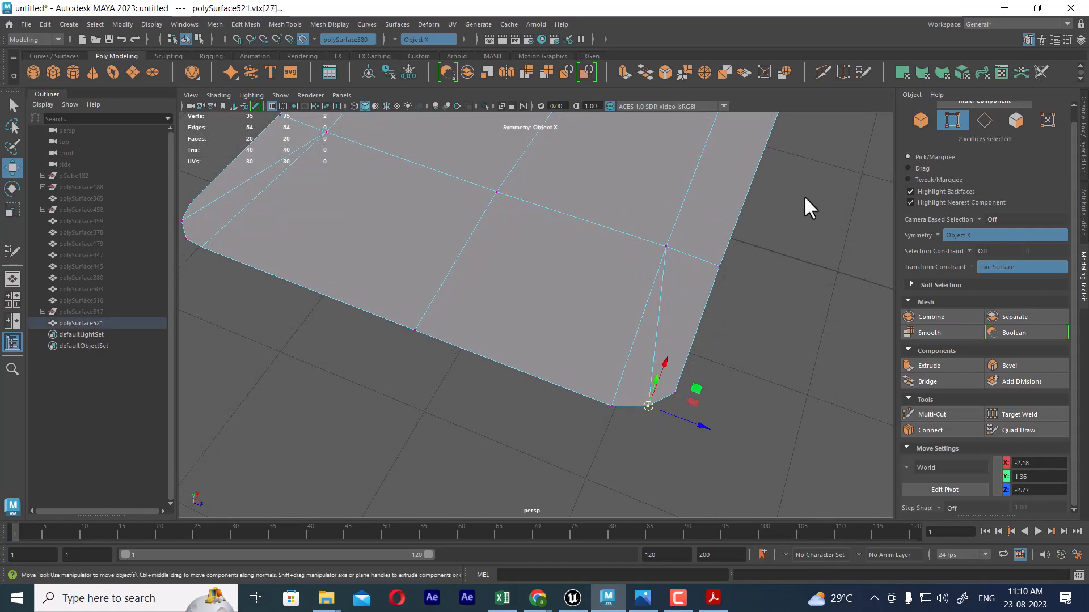
# Step: Merge the overlapping vertices at the retopology mesh's corner with a distance threshold of 0.01
pyautogui.moveTo(773, 232); pyautogui.dragTo(578, 423)
pyautogui.keyDown('shift'); pyautogui.moveTo(633, 335); pyautogui.dragTo(697, 201, button='right'); pyautogui.keyUp('shift')
pyautogui.moveTo(570, 300)
pyautogui.keyDown('alt'); pyautogui.mouseDown(button='right')
pyautogui.moveTo(544, 296)
pyautogui.moveTo(555, 312)
pyautogui.mouseUp(button='right'); pyautogui.keyUp('alt')
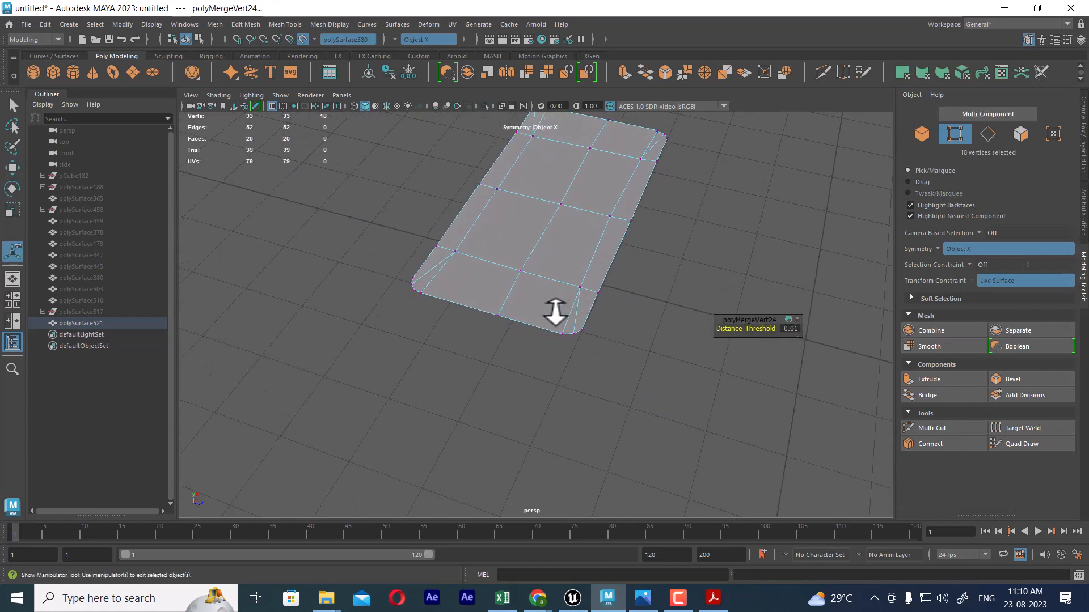
# Step: Delete the middle lengthwise edge loop and the middle crosswise edge loop from the low-poly plate mesh
pyautogui.keyDown('alt'); pyautogui.moveTo(556, 312); pyautogui.dragTo(610, 315); pyautogui.keyUp('alt')
pyautogui.keyDown('alt'); pyautogui.moveTo(536, 312); pyautogui.dragTo(561, 333, button='right'); pyautogui.keyUp('alt')
pyautogui.keyDown('alt'); pyautogui.moveTo(513, 306); pyautogui.dragTo(574, 350, button='middle'); pyautogui.keyUp('alt')
pyautogui.keyDown('alt'); pyautogui.moveTo(519, 334); pyautogui.dragTo(576, 320); pyautogui.keyUp('alt')
pyautogui.keyDown('alt'); pyautogui.moveTo(576, 321); pyautogui.dragTo(538, 306, button='right'); pyautogui.keyUp('alt')
pyautogui.moveTo(486, 218); pyautogui.dragTo(541, 201, button='right')
pyautogui.click(560, 264)
pyautogui.keyDown('alt'); pyautogui.moveTo(601, 284); pyautogui.dragTo(568, 300); pyautogui.keyUp('alt')
pyautogui.keyDown('alt'); pyautogui.moveTo(569, 312); pyautogui.dragTo(590, 326, button='right'); pyautogui.keyUp('alt')
pyautogui.moveTo(576, 260); pyautogui.dragTo(574, 164, button='right')
pyautogui.doubleClick(560, 278)
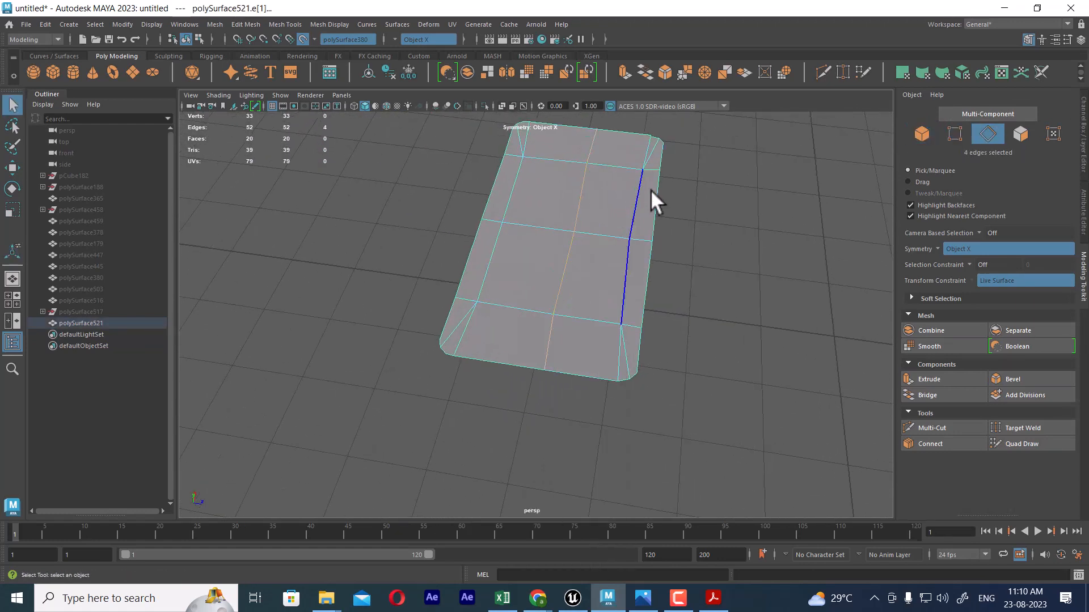
pyautogui.keyDown('shift'); pyautogui.moveTo(651, 189); pyautogui.dragTo(102, 440, button='right'); pyautogui.keyUp('shift')
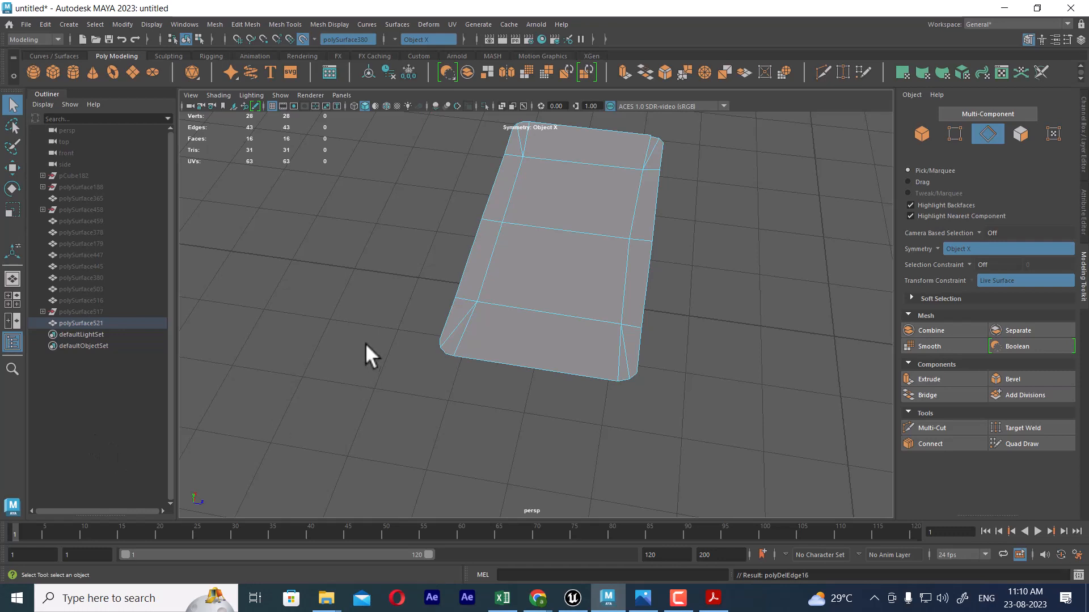
pyautogui.doubleClick(524, 226)
pyautogui.keyDown('shift'); pyautogui.moveTo(587, 213); pyautogui.dragTo(52, 381, button='right'); pyautogui.keyUp('shift')
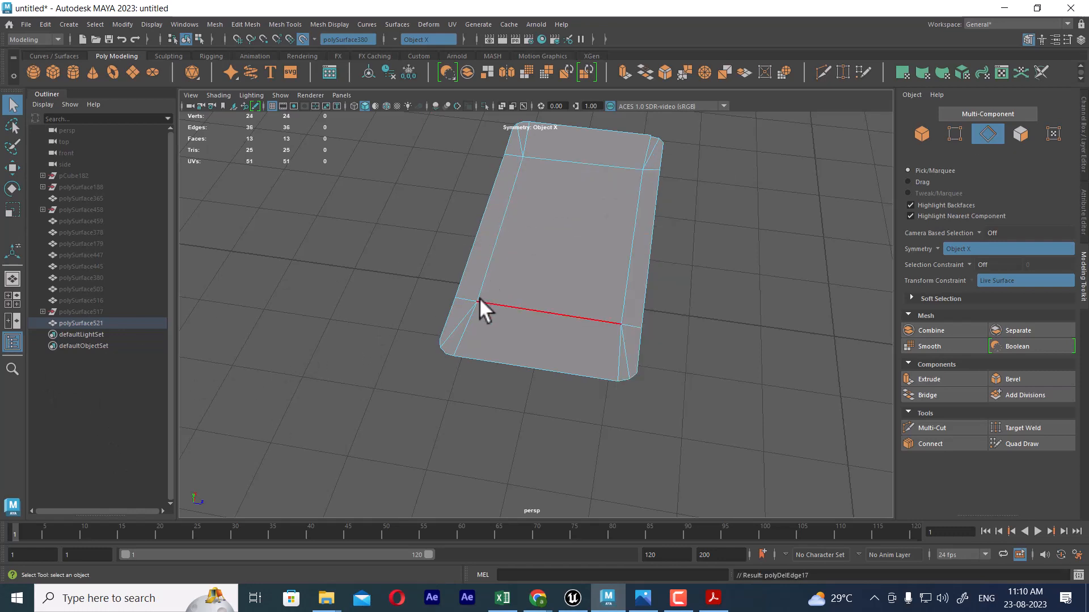
# Step: Return to object mode, select the low-poly plate mesh and end its isolation to show the high-poly parts again
pyautogui.keyDown('alt'); pyautogui.moveTo(478, 298); pyautogui.dragTo(491, 254); pyautogui.keyUp('alt')
pyautogui.moveTo(491, 253); pyautogui.dragTo(626, 215, button='right')
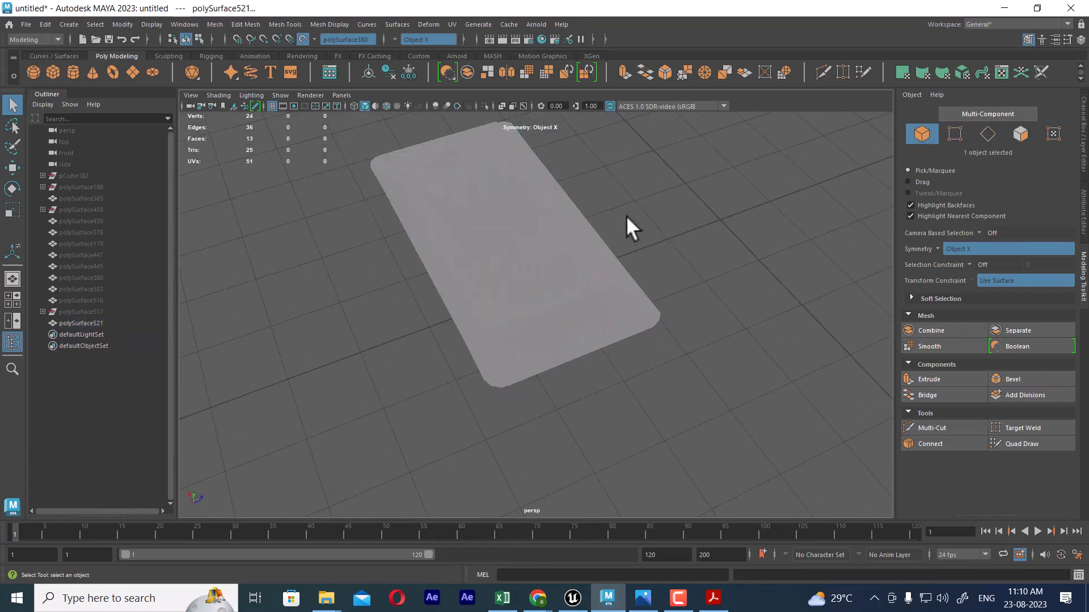
pyautogui.click(559, 274)
pyautogui.hotkey('ctrl', '1')
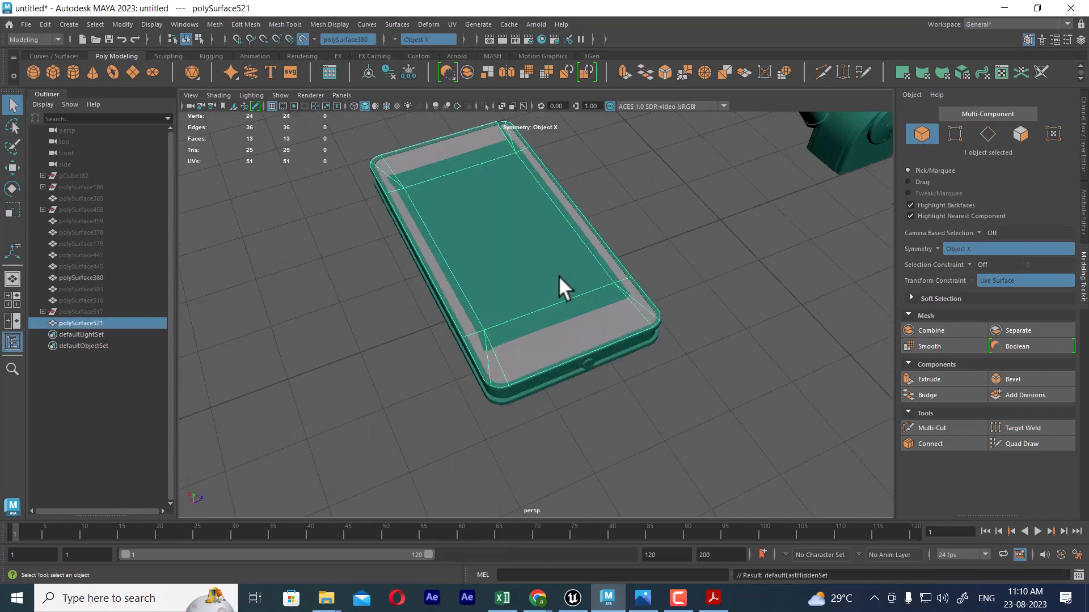
# Step: Try extruding the low-poly mesh's border edges down over the plate's side walls, and undo the extrusion
pyautogui.keyDown('alt'); pyautogui.moveTo(559, 275); pyautogui.dragTo(756, 280); pyautogui.keyUp('alt')
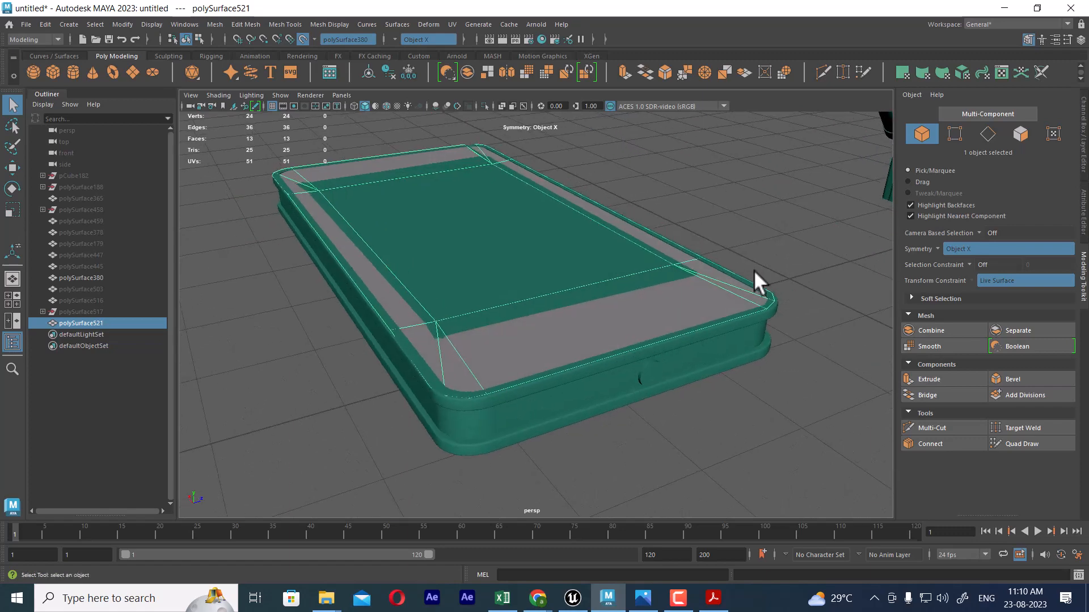
pyautogui.moveTo(763, 235); pyautogui.dragTo(768, 126, button='right')
pyautogui.doubleClick(706, 332)
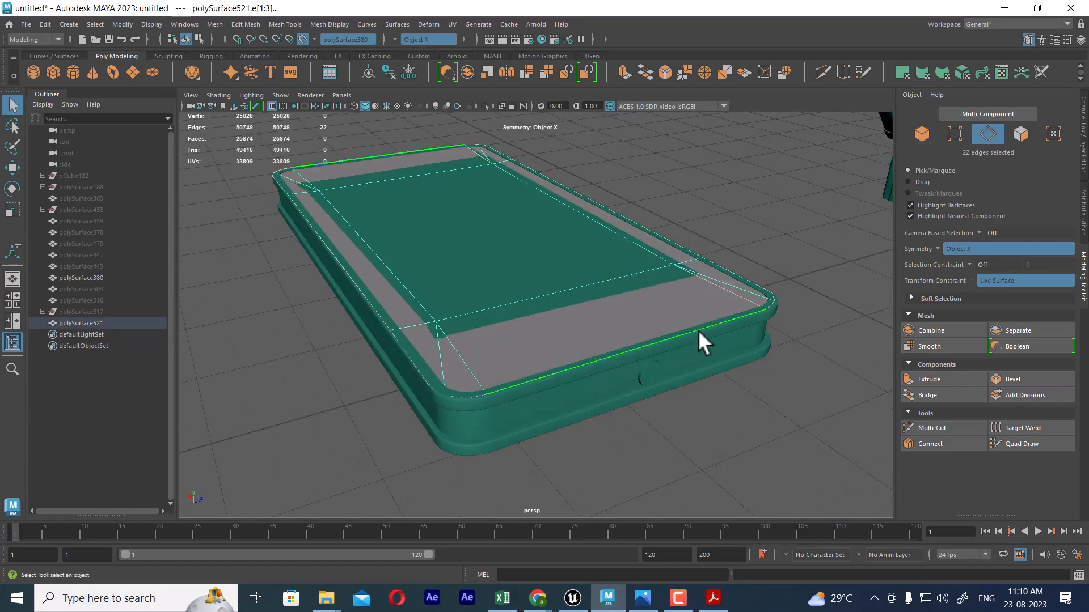
pyautogui.press('w')
pyautogui.keyDown('alt'); pyautogui.moveTo(569, 366); pyautogui.dragTo(525, 376); pyautogui.keyUp('alt')
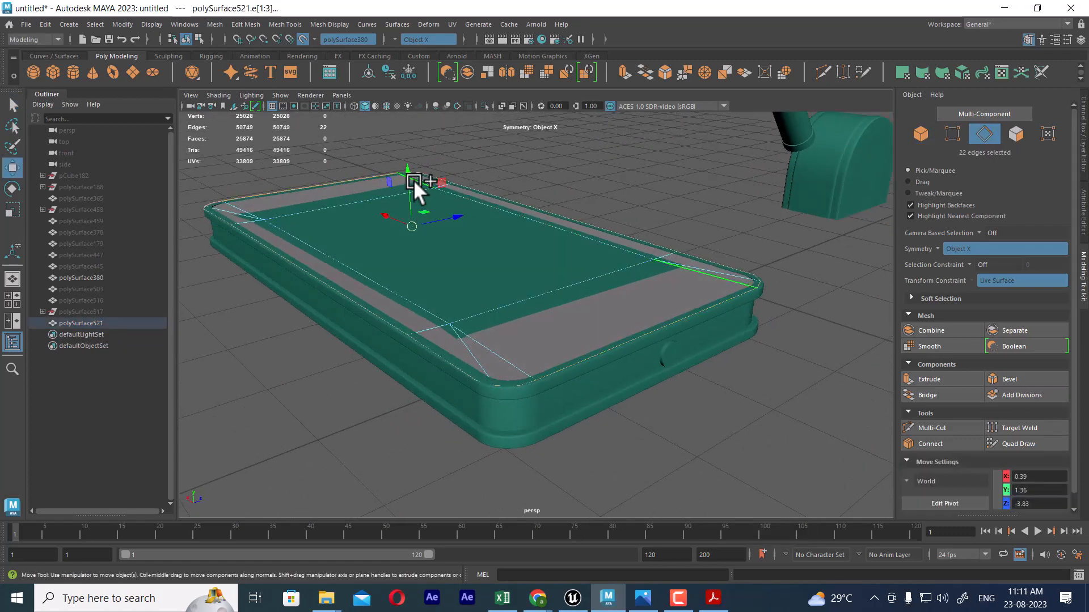
pyautogui.keyDown('shift'); pyautogui.moveTo(409, 173); pyautogui.dragTo(412, 213); pyautogui.keyUp('shift')
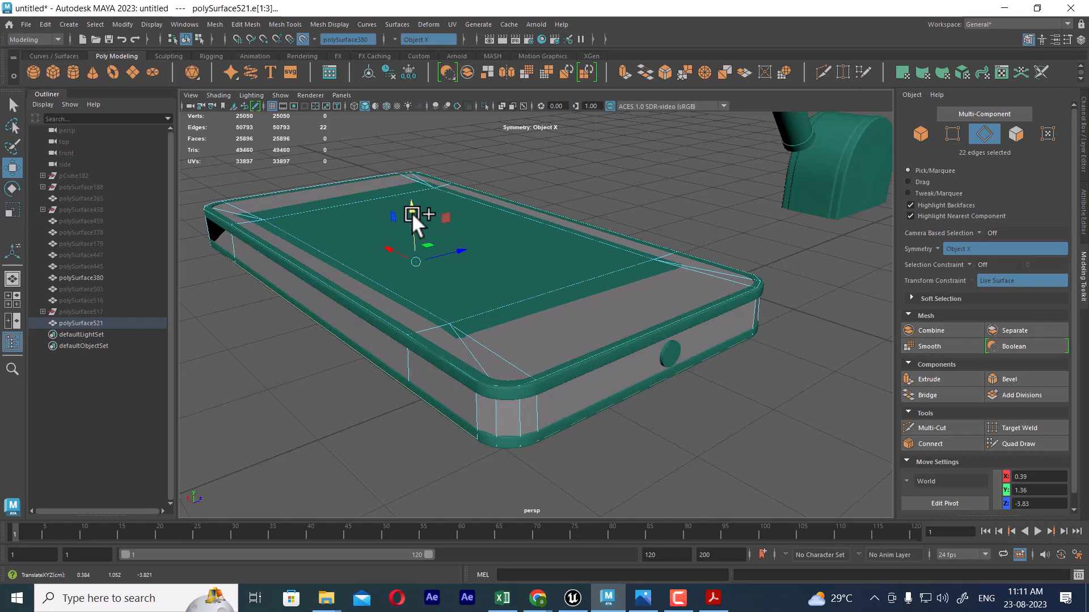
pyautogui.keyDown('alt'); pyautogui.moveTo(582, 376); pyautogui.dragTo(578, 280); pyautogui.keyUp('alt')
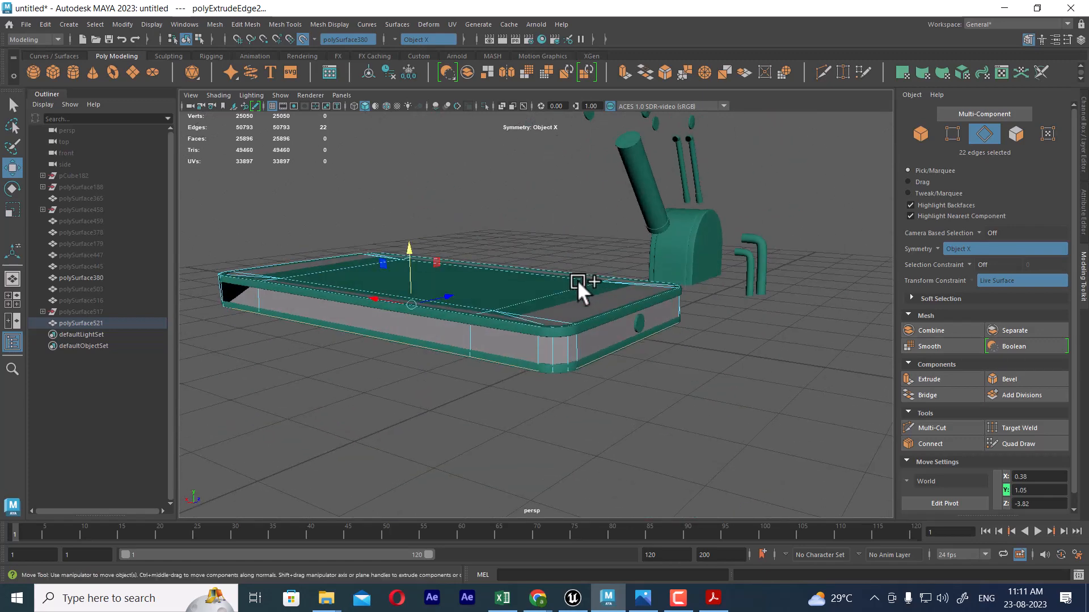
pyautogui.hotkey('ctrl', 'z')
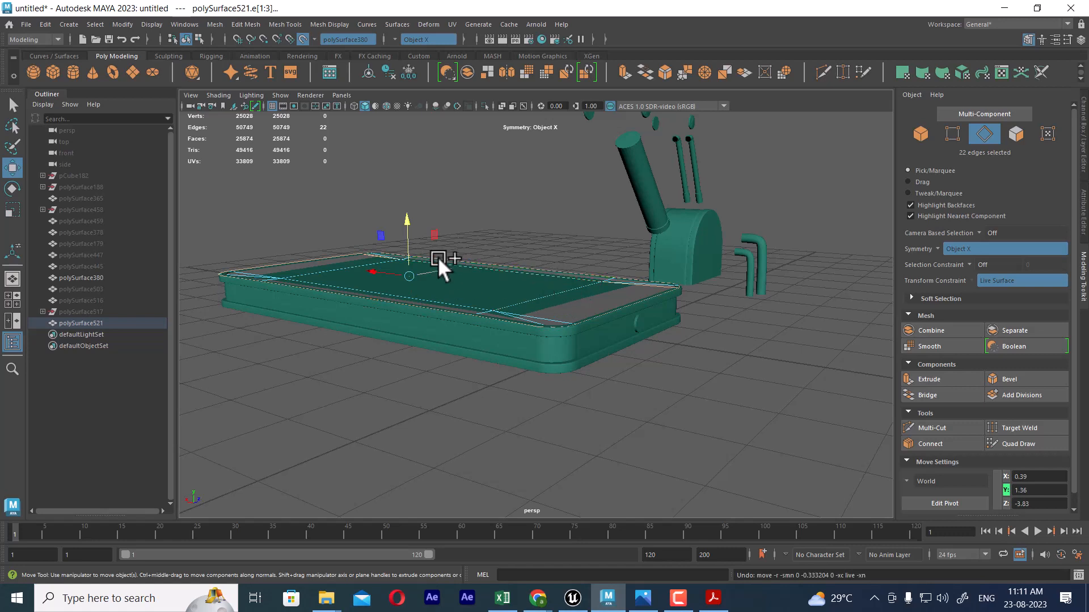
pyautogui.hotkey('ctrl', 'z')
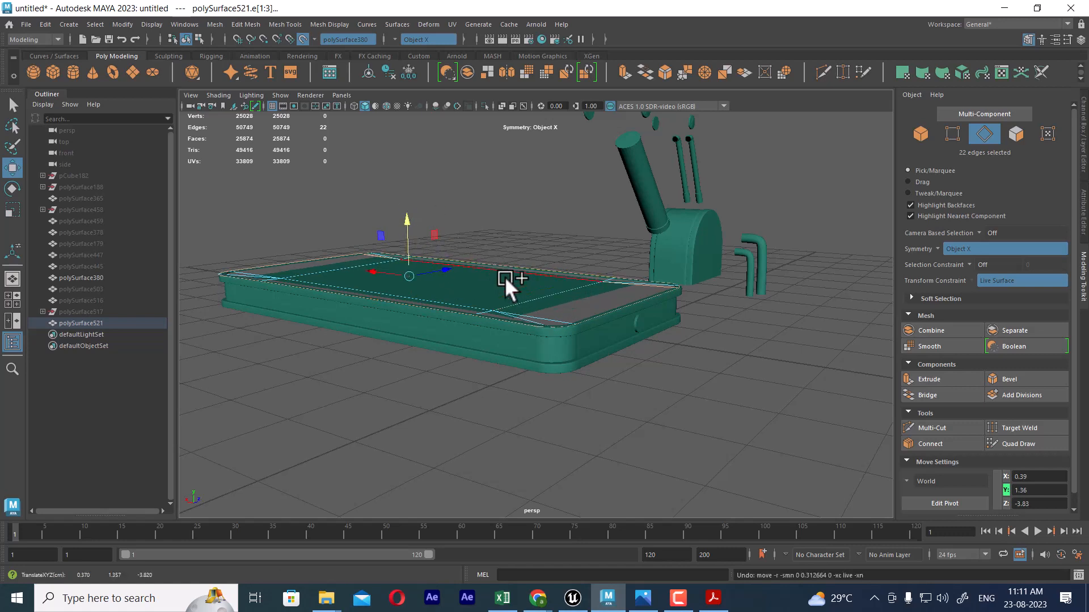
# Step: Extrude all faces of the low-poly plate mesh downward with a Local Translate Z of -0.33
pyautogui.moveTo(504, 276); pyautogui.dragTo(505, 295, button='right')
pyautogui.moveTo(221, 239); pyautogui.dragTo(679, 410)
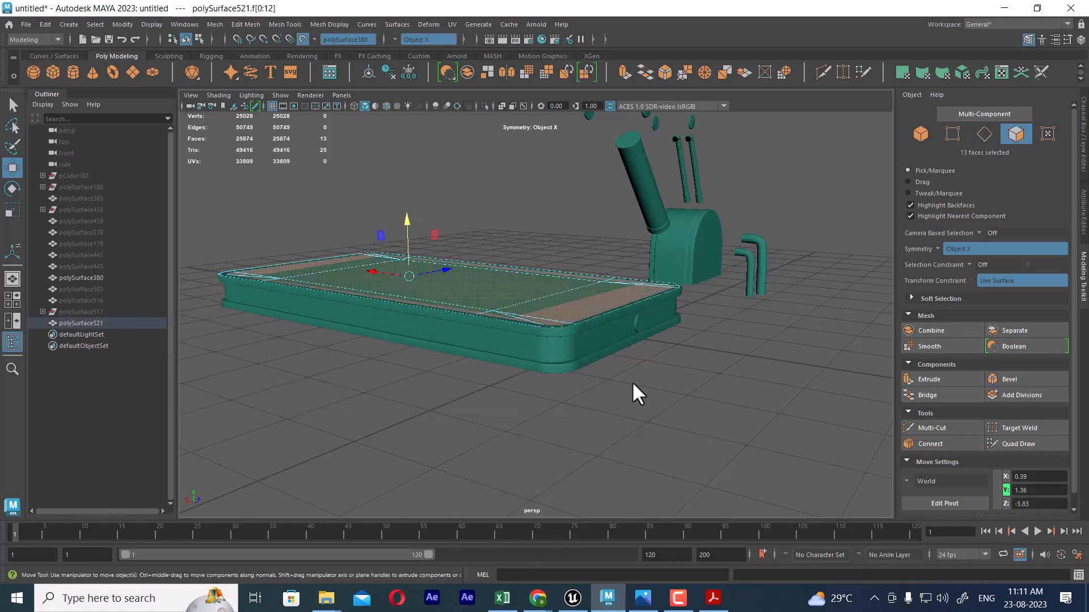
pyautogui.keyDown('shift'); pyautogui.moveTo(460, 224); pyautogui.dragTo(462, 262, button='right'); pyautogui.keyUp('shift')
pyautogui.moveTo(756, 340)
pyautogui.mouseDown()
pyautogui.moveTo(768, 339)
pyautogui.moveTo(740, 343)
pyautogui.mouseUp()
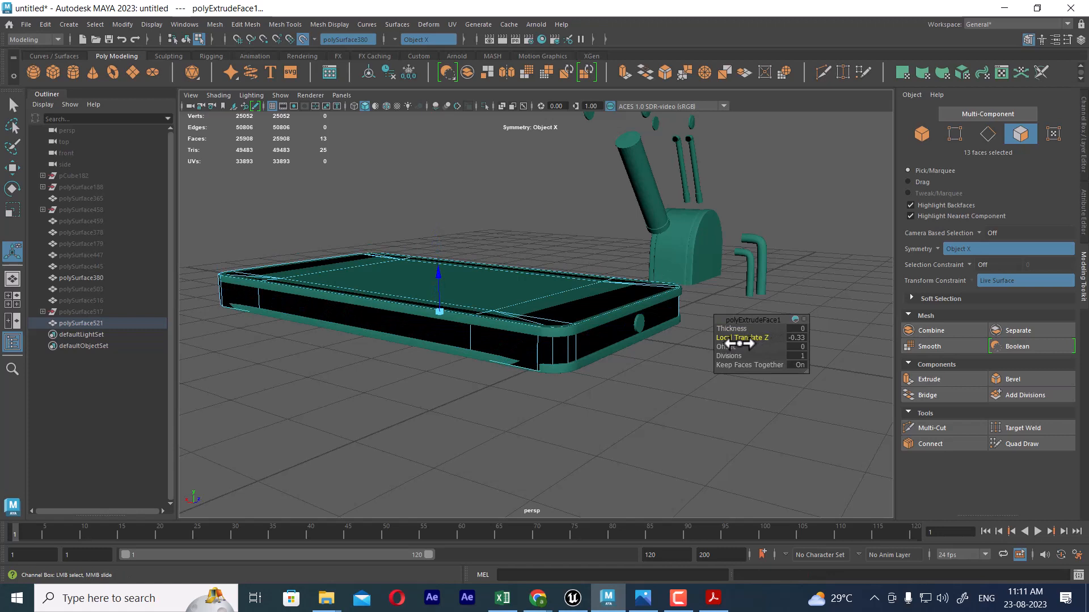
pyautogui.press('w')
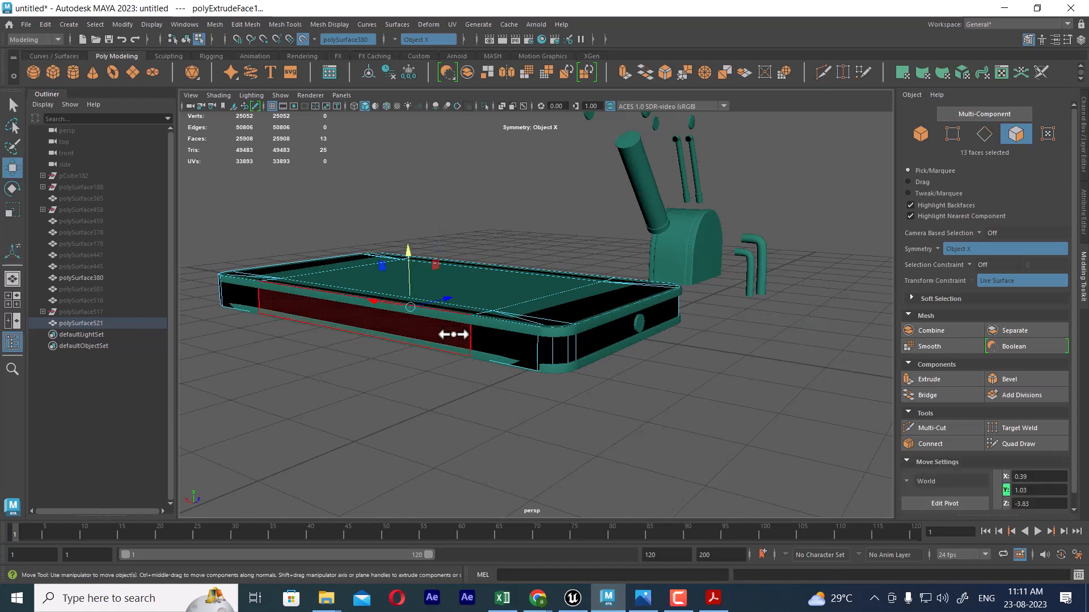
# Step: Reverse the normals of all faces of the extruded plate mesh and turn off the live surface
pyautogui.doubleClick(452, 335)
pyautogui.keyDown('shift'); pyautogui.rightClick(456, 275); pyautogui.keyUp('shift')
pyautogui.moveTo(526, 308)
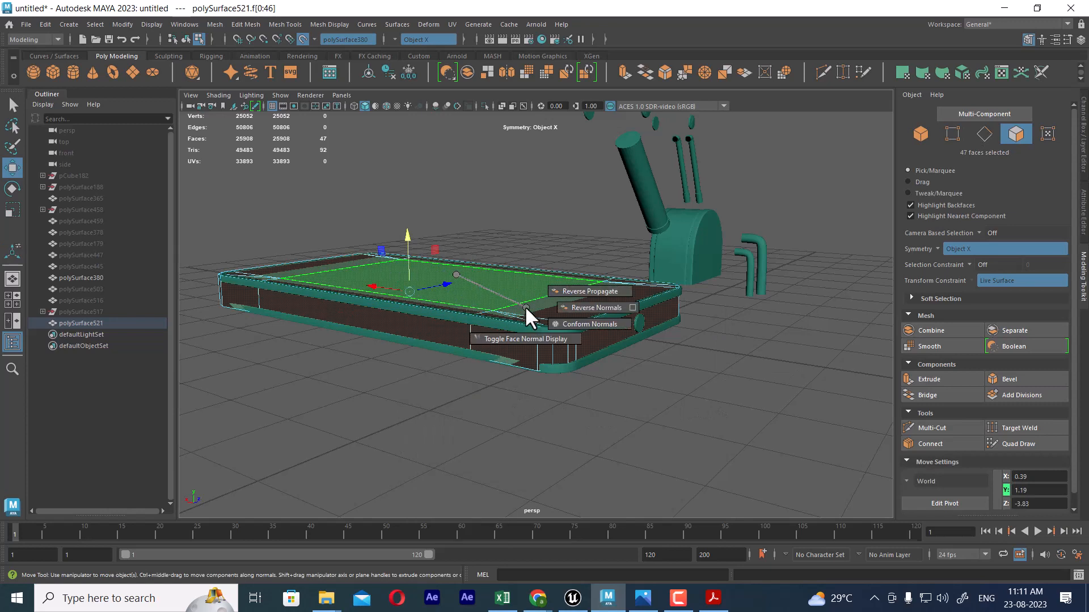
pyautogui.click(587, 311)
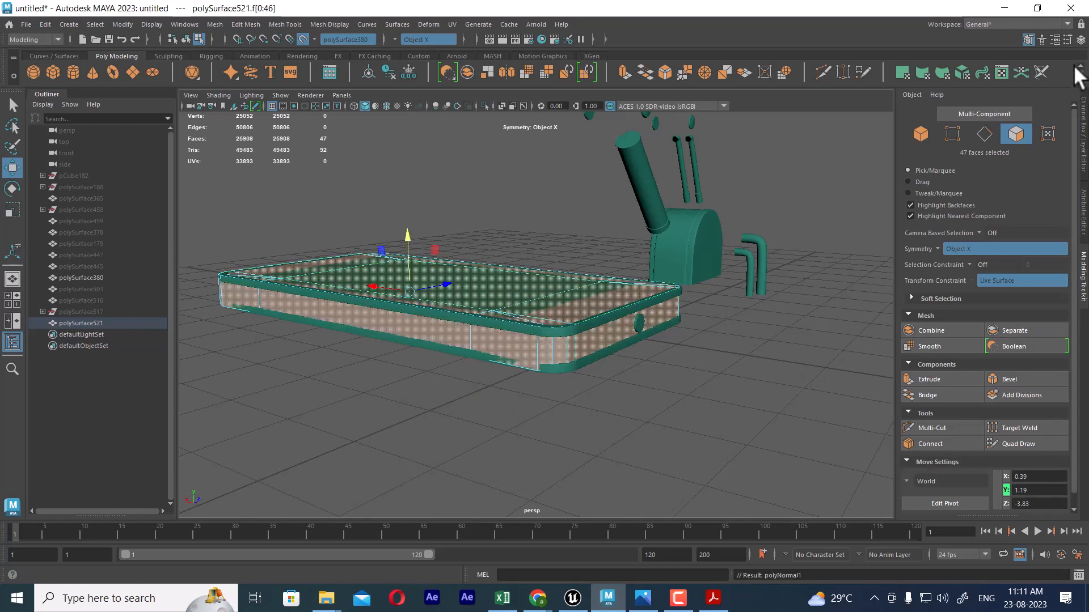
pyautogui.press('F8')
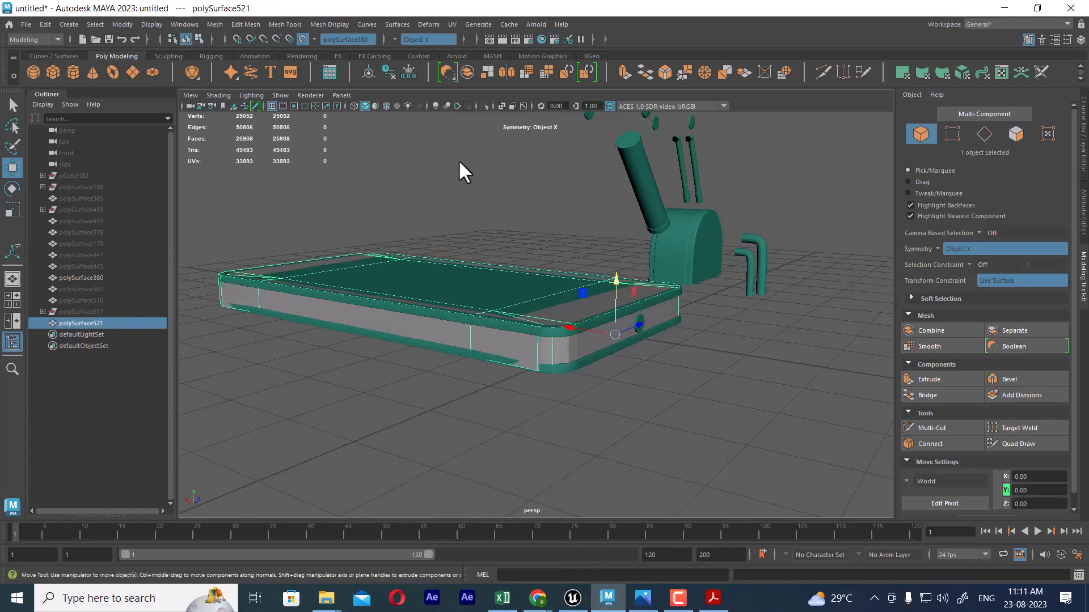
pyautogui.click(321, 41)
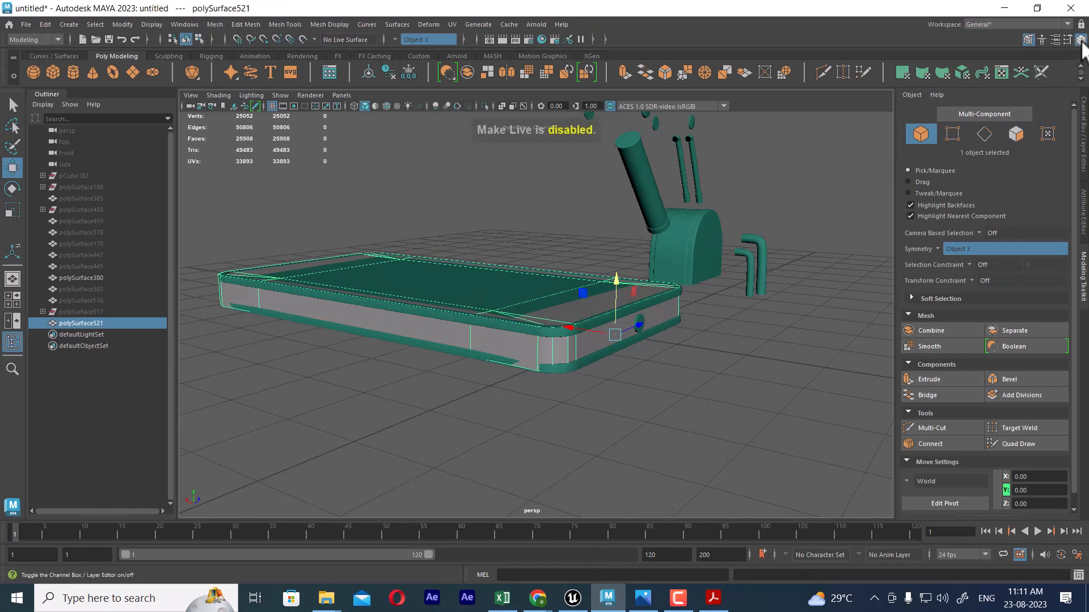
# Step: Add the low-poly plate mesh to the lowpoly display layer and hide that layer
pyautogui.click(1079, 40)
pyautogui.rightClick(1030, 326)
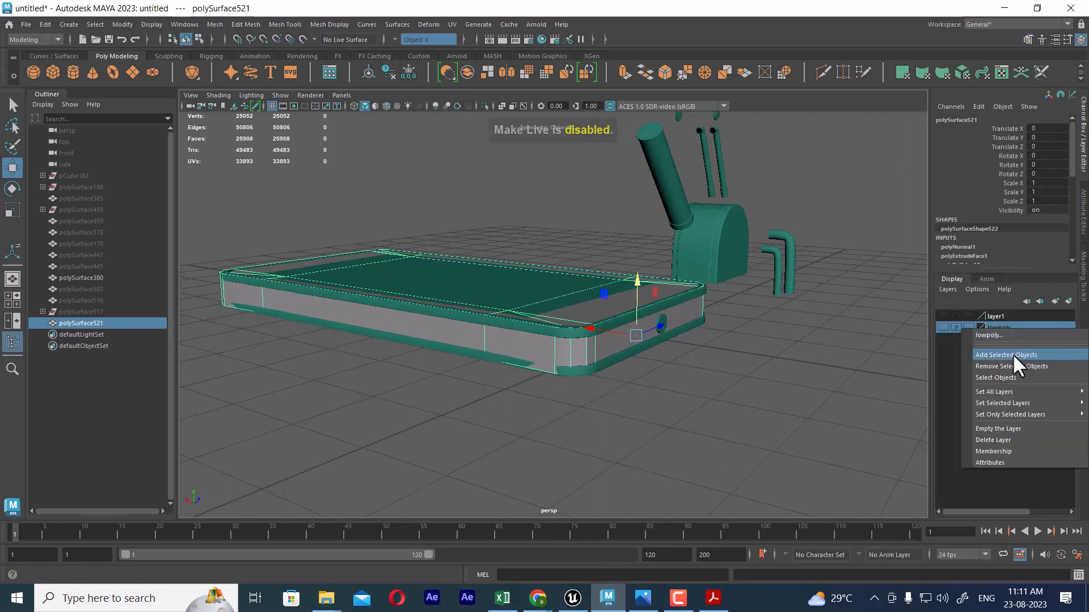
pyautogui.click(1012, 354)
pyautogui.click(942, 327)
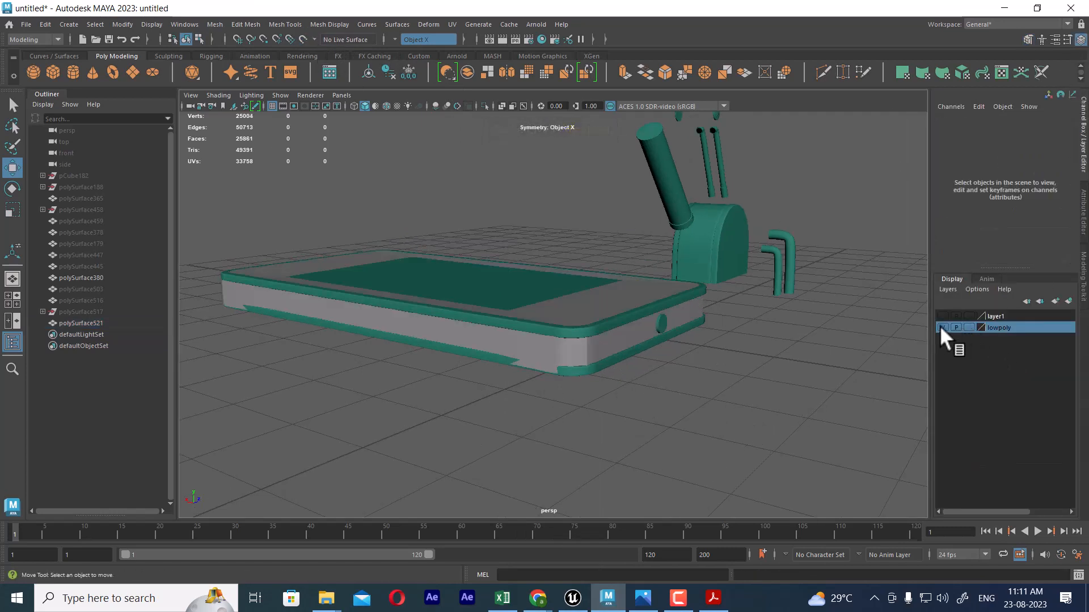
pyautogui.click(941, 329)
# Step: Separate the combined high-poly object into its individual parts and clear the selection
pyautogui.click(526, 342)
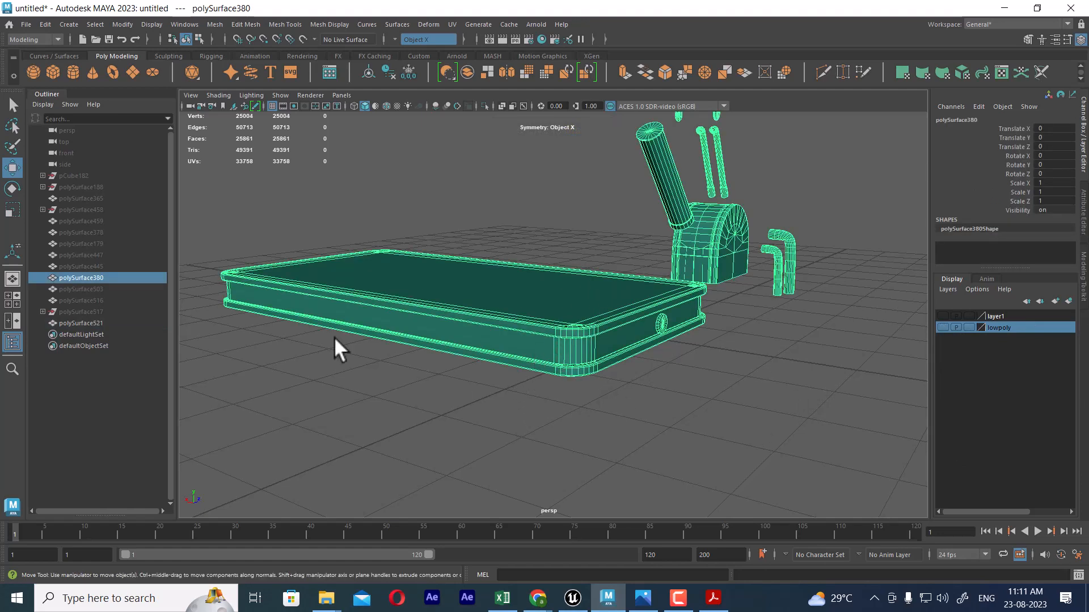
pyautogui.keyDown('alt'); pyautogui.moveTo(529, 297); pyautogui.dragTo(577, 274); pyautogui.keyUp('alt')
pyautogui.keyDown('shift'); pyautogui.rightClick(607, 205); pyautogui.keyUp('shift')
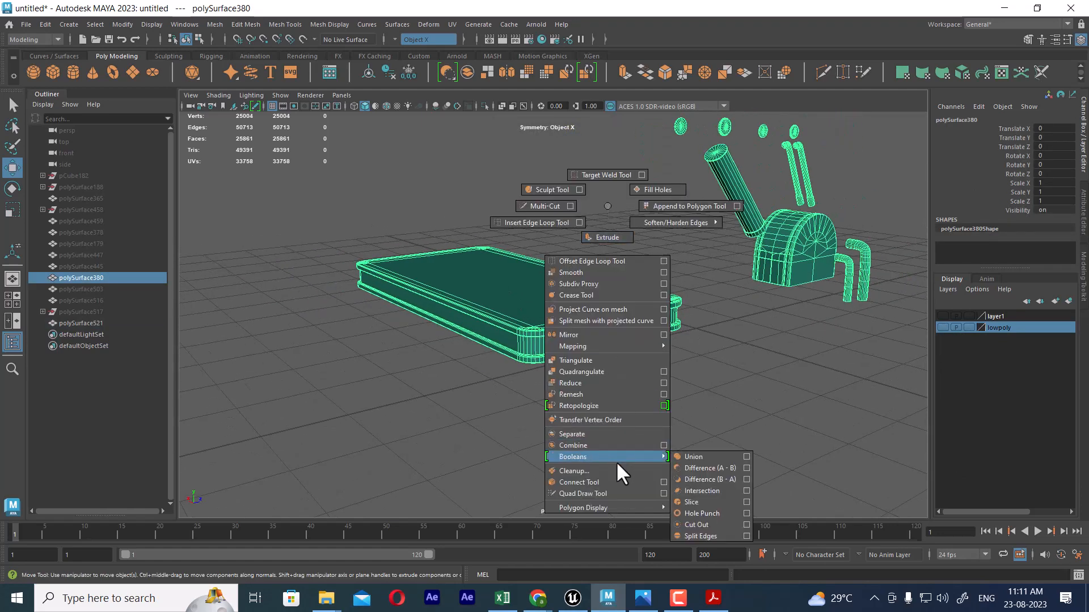
pyautogui.click(601, 433)
pyautogui.click(636, 425)
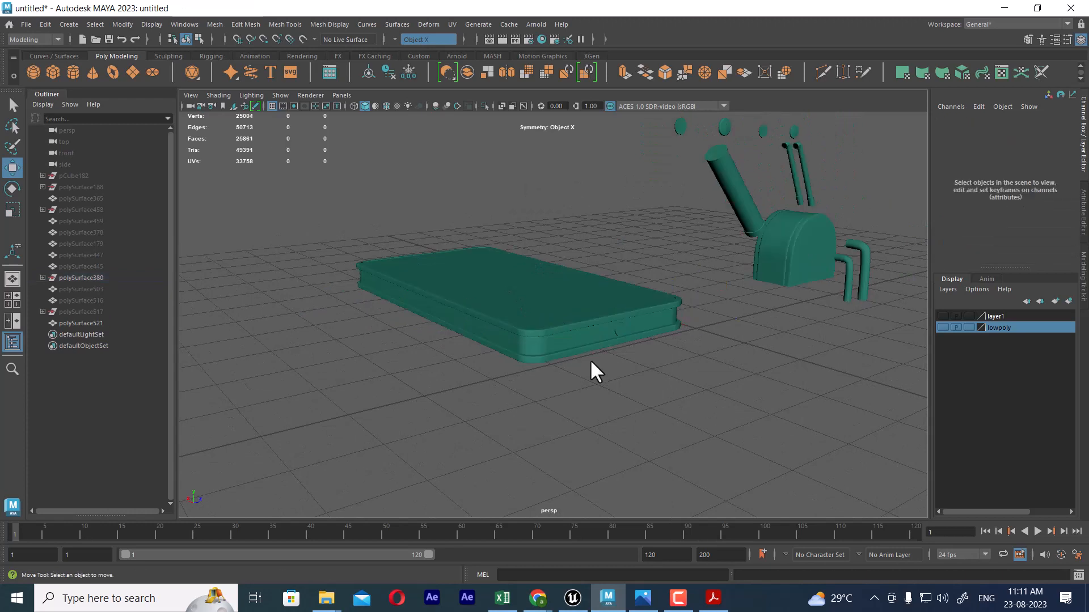
# Step: Add all separated high-poly parts of the footrest plate to the display layer layer1
pyautogui.moveTo(676, 226); pyautogui.dragTo(344, 457)
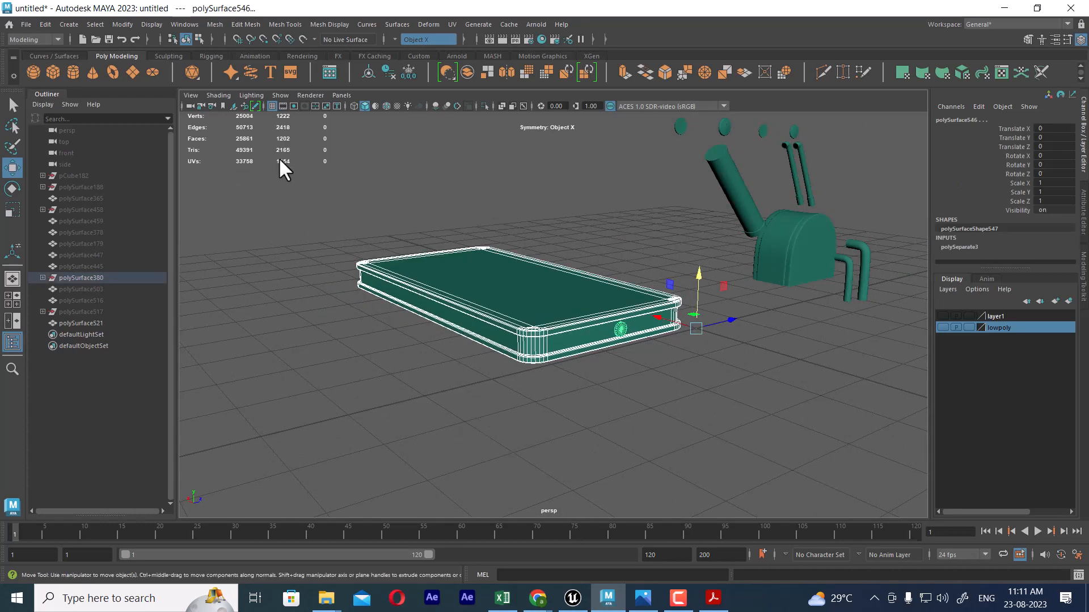
pyautogui.click(1003, 315)
pyautogui.rightClick(1005, 314)
pyautogui.click(1002, 341)
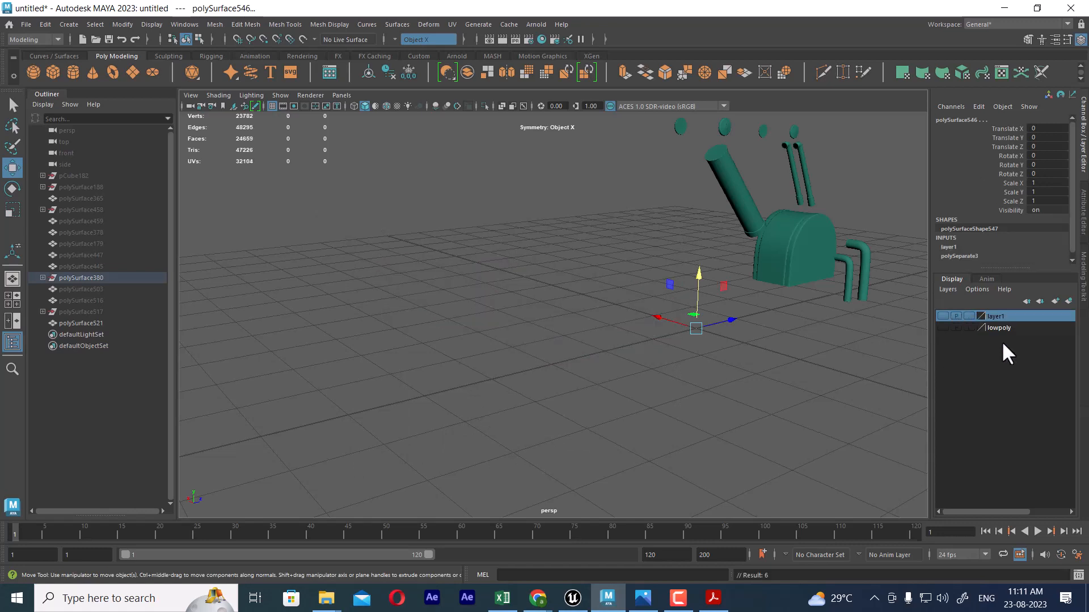
# Step: Show the lowpoly display layer and select the low-poly plate mesh
pyautogui.click(943, 328)
pyautogui.click(531, 343)
pyautogui.scroll(2, 510, 351)
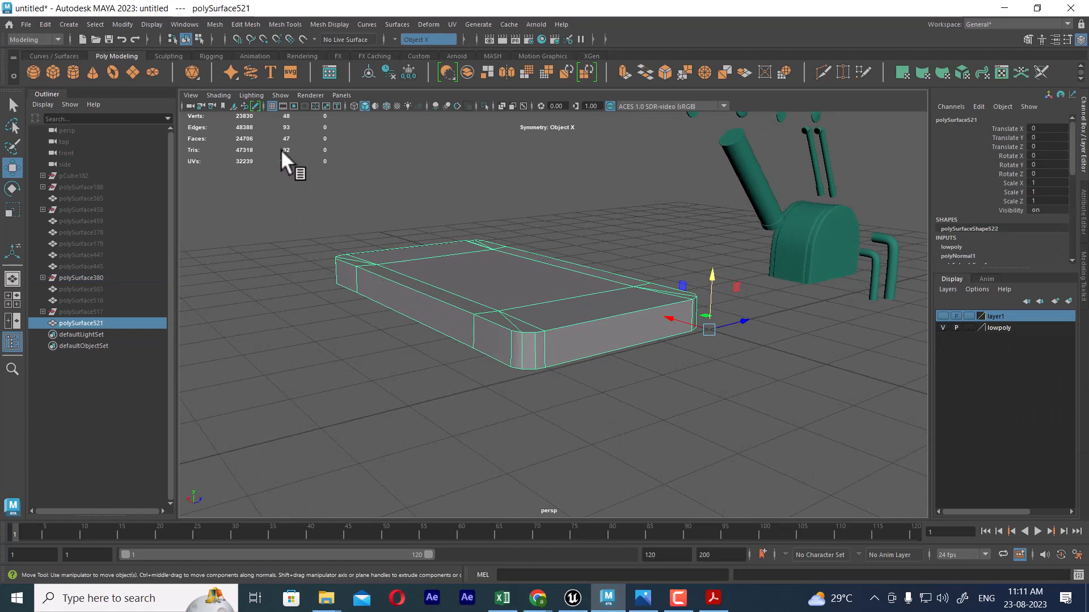
pyautogui.moveTo(590, 315)
pyautogui.keyDown('alt'); pyautogui.mouseDown()
pyautogui.moveTo(652, 339)
pyautogui.moveTo(576, 291)
pyautogui.moveTo(587, 291)
pyautogui.moveTo(590, 321)
pyautogui.mouseUp(); pyautogui.keyUp('alt')
# Step: In the front view, scale the plate mesh's top vertices and then its bottom vertices flat along the vertical axis
pyautogui.press('space')
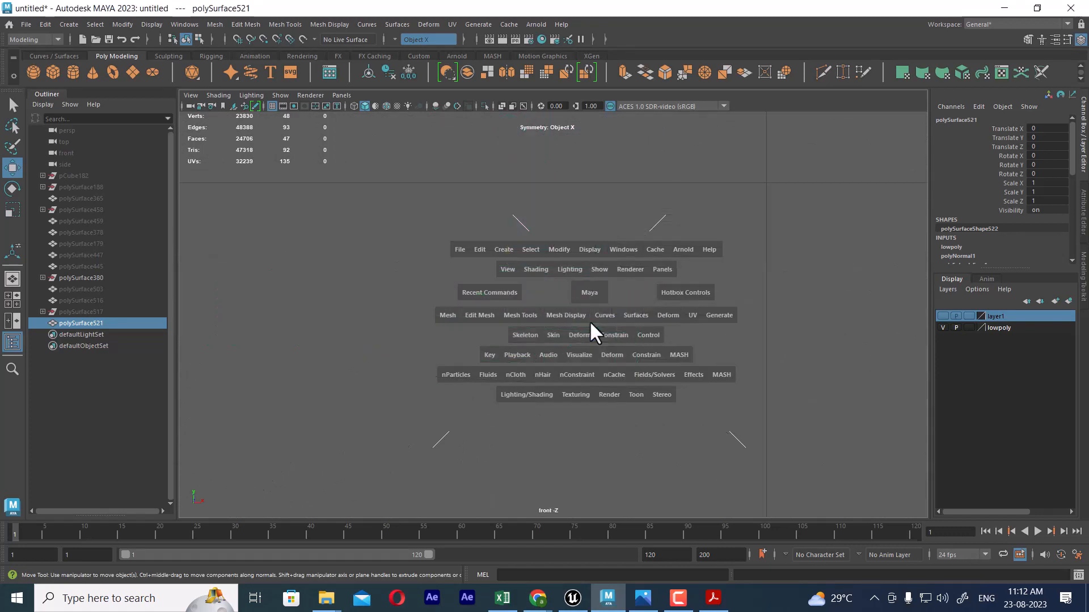
pyautogui.scroll(-4, 651, 315)
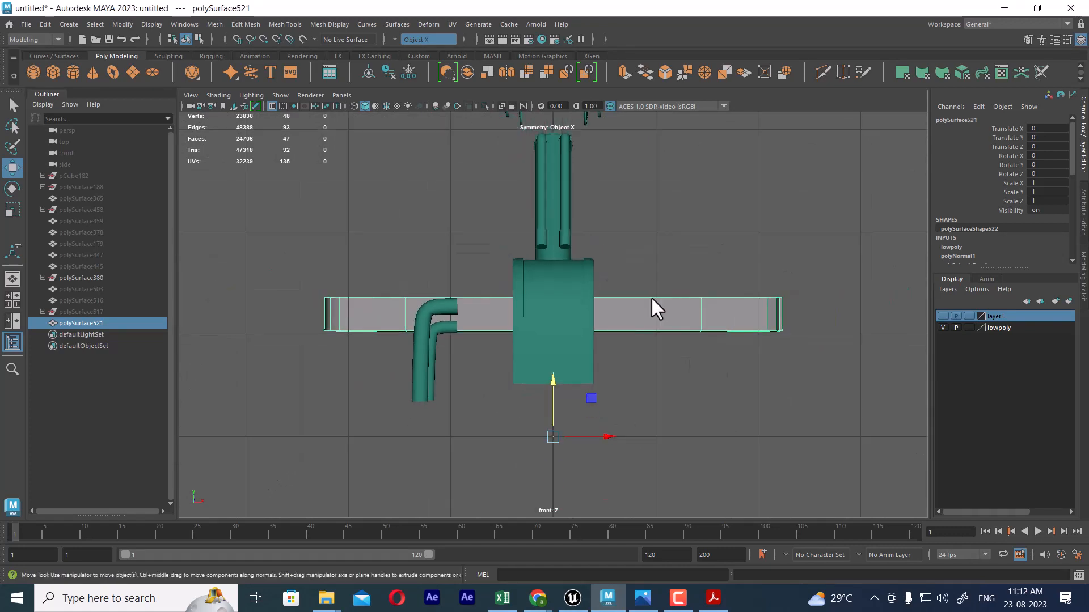
pyautogui.keyDown('alt'); pyautogui.moveTo(652, 308); pyautogui.dragTo(604, 250, button='middle'); pyautogui.keyUp('alt')
pyautogui.moveTo(770, 219); pyautogui.dragTo(477, 224, button='right')
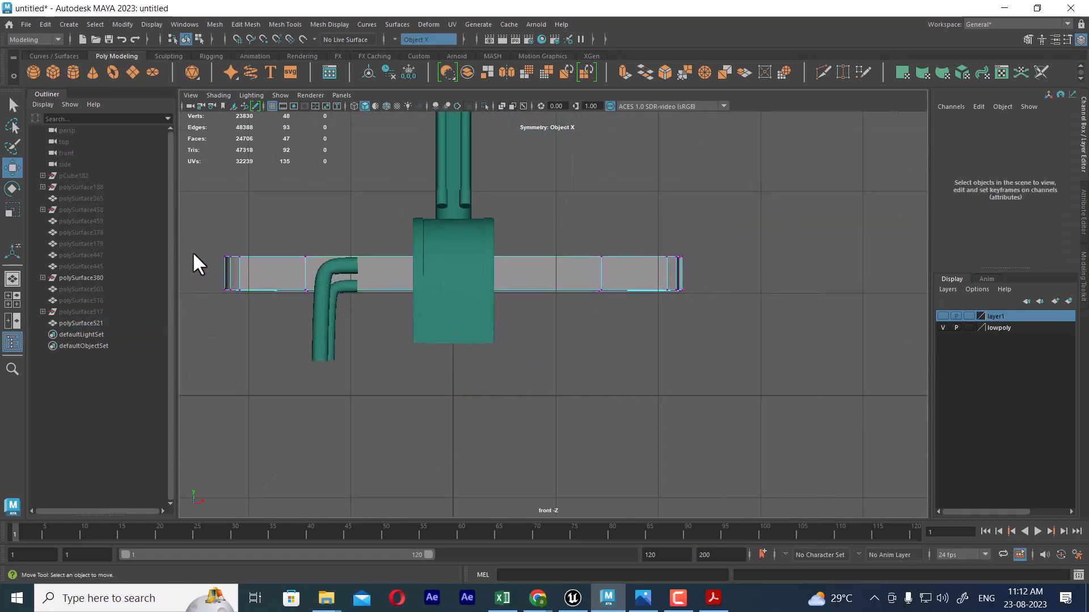
pyautogui.moveTo(197, 237); pyautogui.dragTo(823, 279)
pyautogui.press('r')
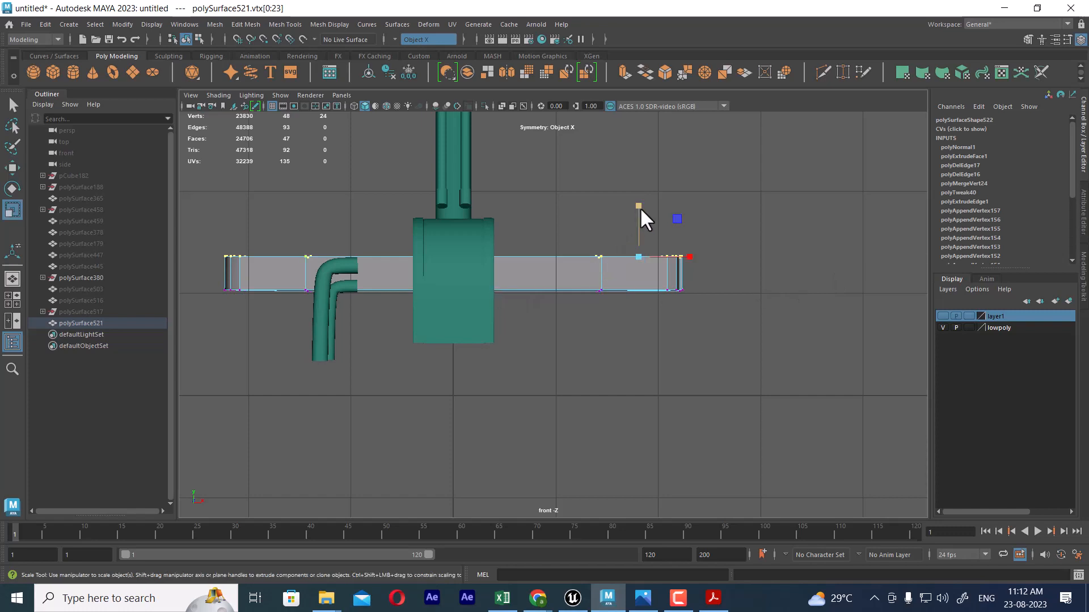
pyautogui.moveTo(639, 205); pyautogui.dragTo(89, 407)
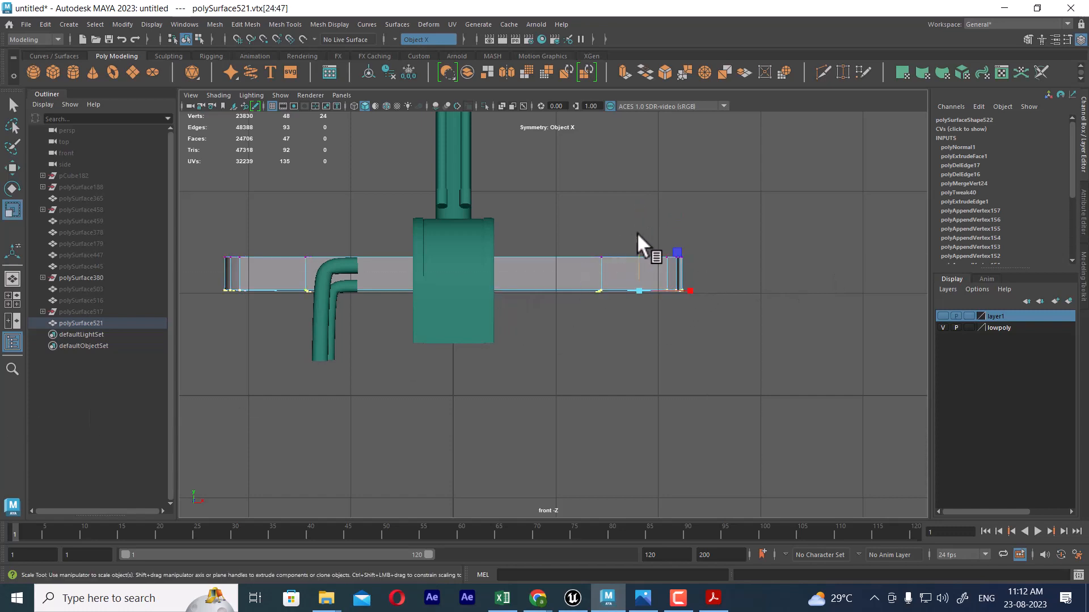
pyautogui.moveTo(639, 238); pyautogui.dragTo(636, 326)
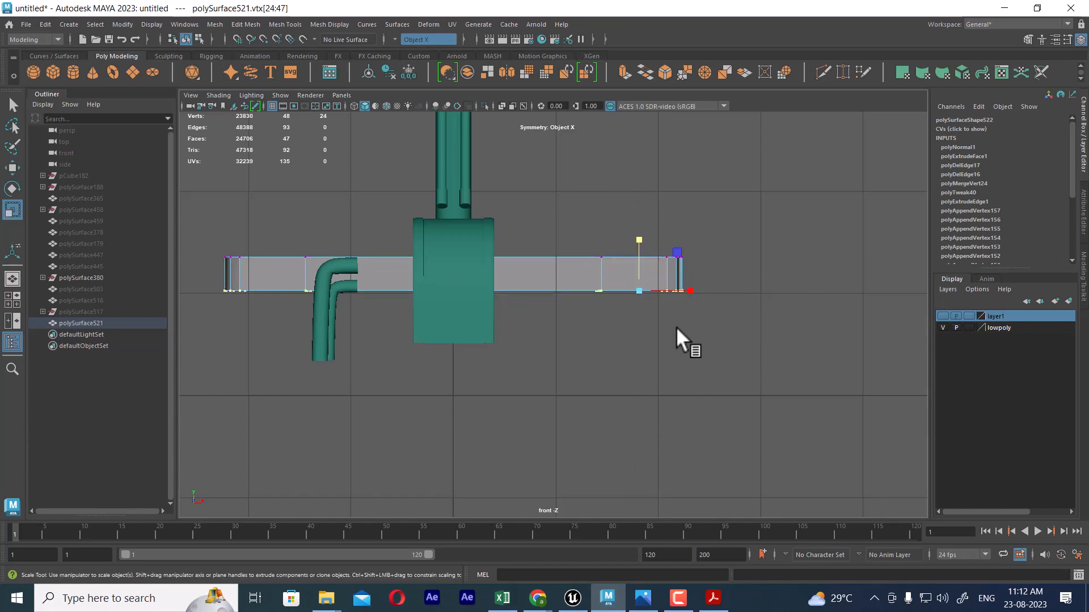
pyautogui.hotkey('ctrl', 'shift', 'h')
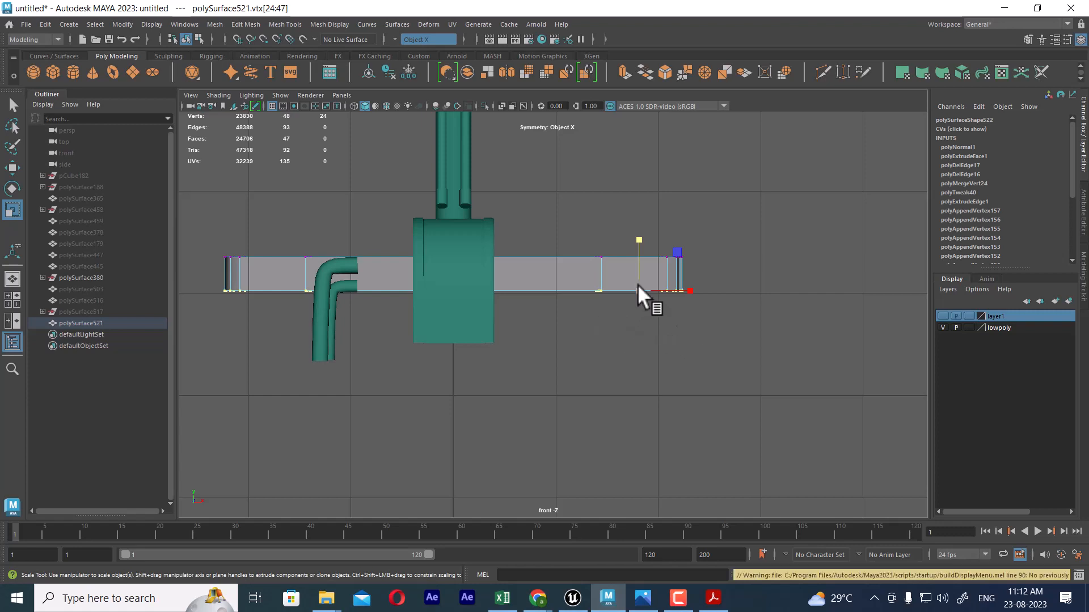
# Step: Show the layer1 display layer and select the low-poly plate mesh to compare it with the high-poly rims
pyautogui.click(717, 209)
pyautogui.click(944, 315)
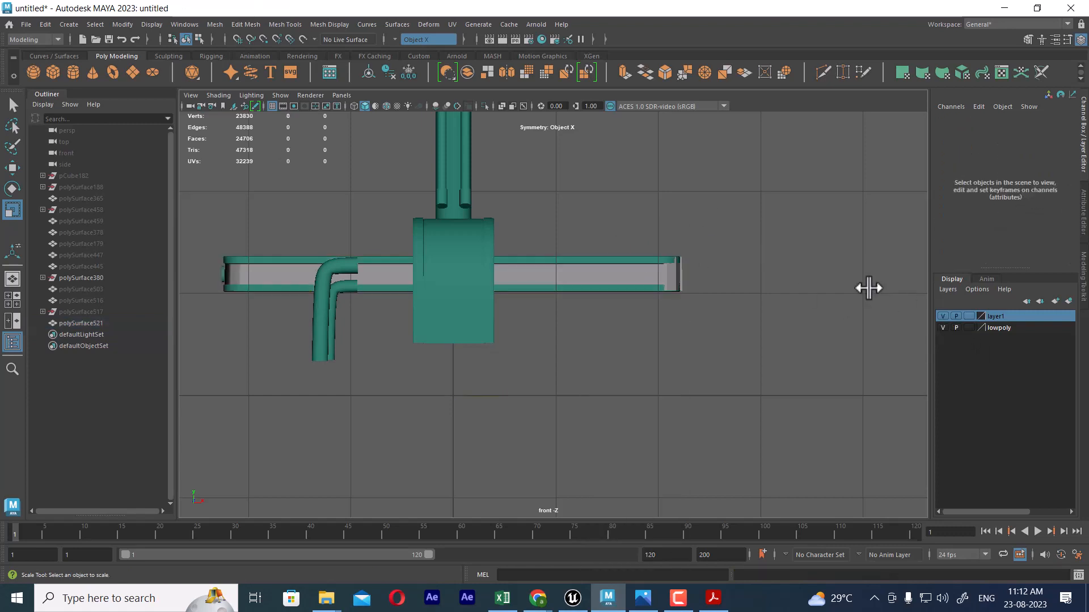
pyautogui.scroll(2, 688, 299)
pyautogui.click(688, 267)
pyautogui.scroll(1, 769, 291)
pyautogui.scroll(1, 814, 319)
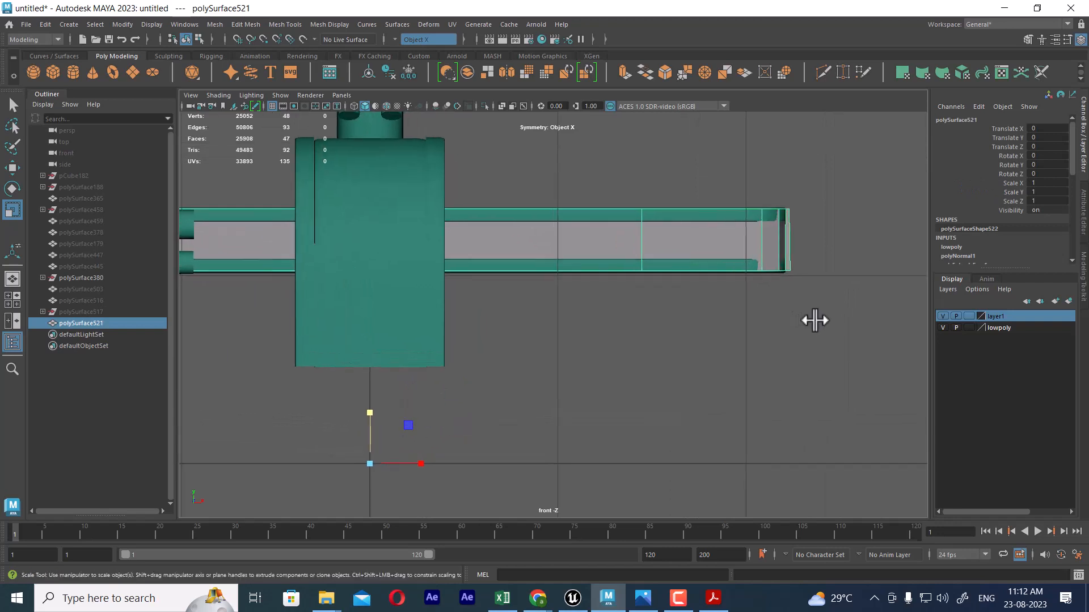
pyautogui.scroll(1, 853, 340)
pyautogui.scroll(-4, 735, 200)
pyautogui.scroll(2, 790, 440)
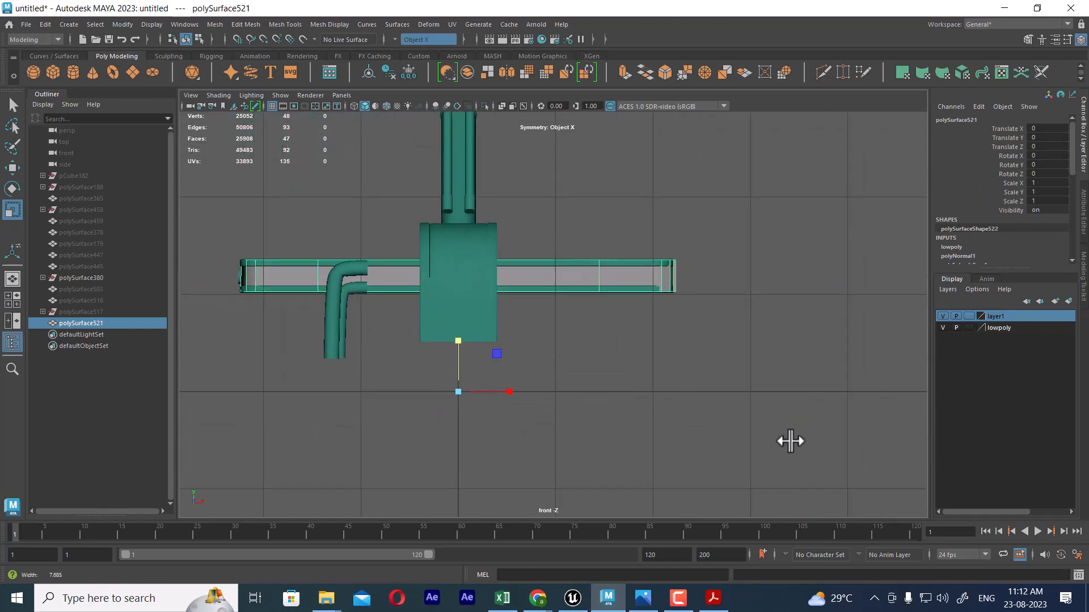
# Step: Move the low-poly plate's bottom vertices slightly down to match the underside of the high-poly plate in the front view
pyautogui.moveTo(765, 235); pyautogui.dragTo(769, 194, button='right')
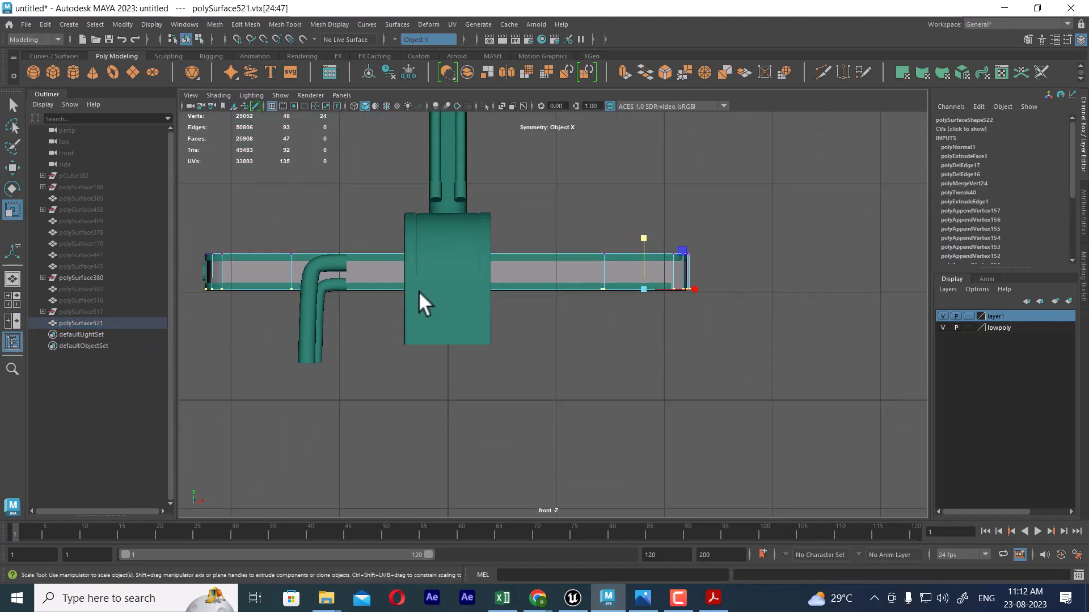
pyautogui.scroll(1, 535, 318)
pyautogui.press('w')
pyautogui.scroll(2, 588, 232)
pyautogui.scroll(2, 773, 336)
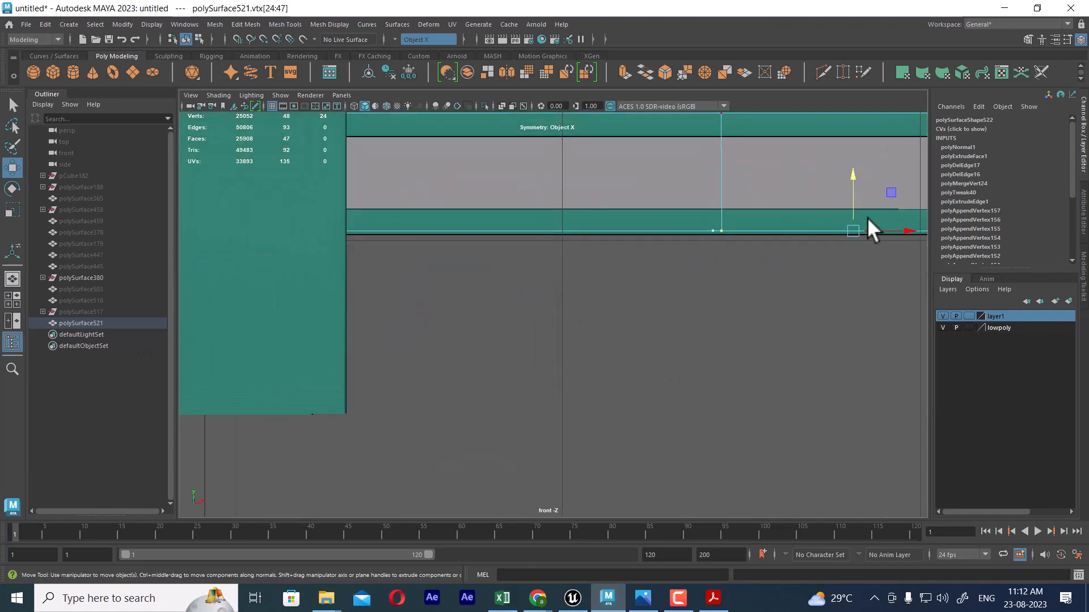
pyautogui.moveTo(855, 176); pyautogui.dragTo(855, 179)
pyautogui.scroll(-5, 615, 329)
pyautogui.scroll(4, 618, 312)
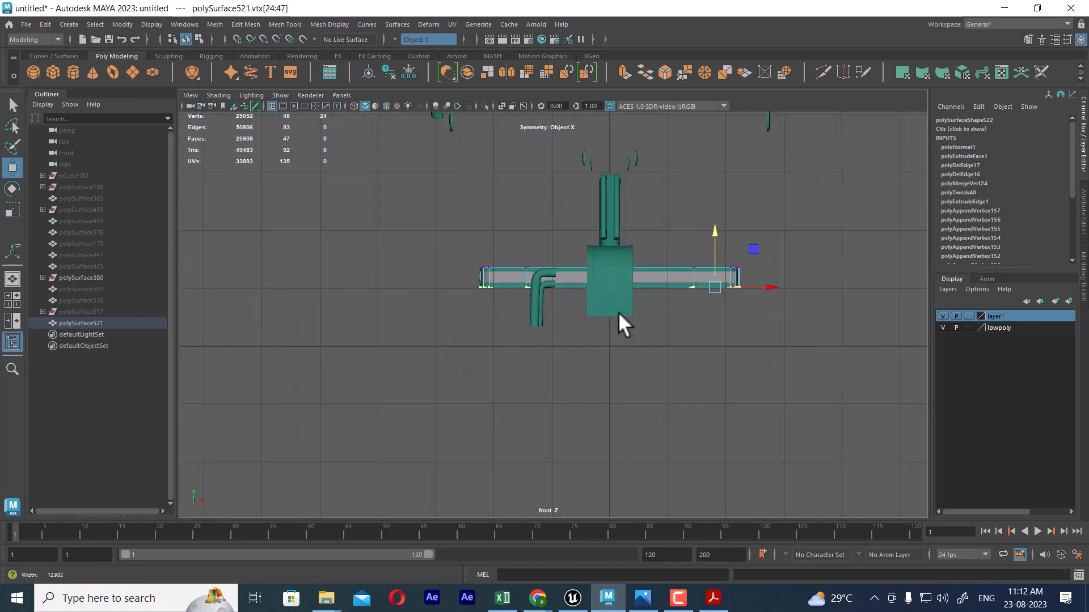
pyautogui.scroll(-1, 584, 410)
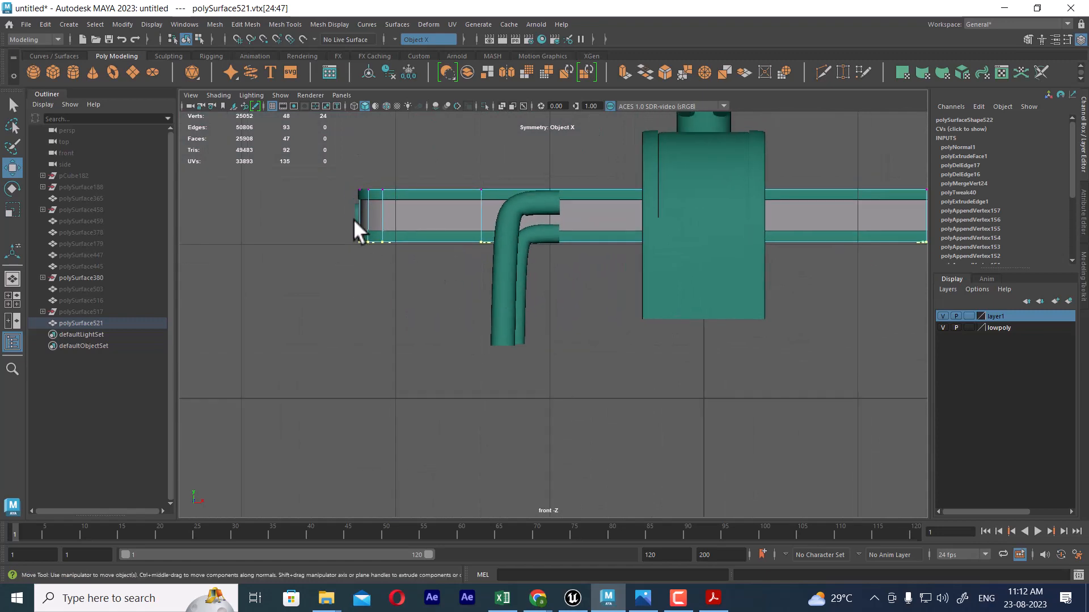
# Step: Return to object selection in the perspective view and closely examine the round high-poly disc on the plate's short side
pyautogui.press('space')
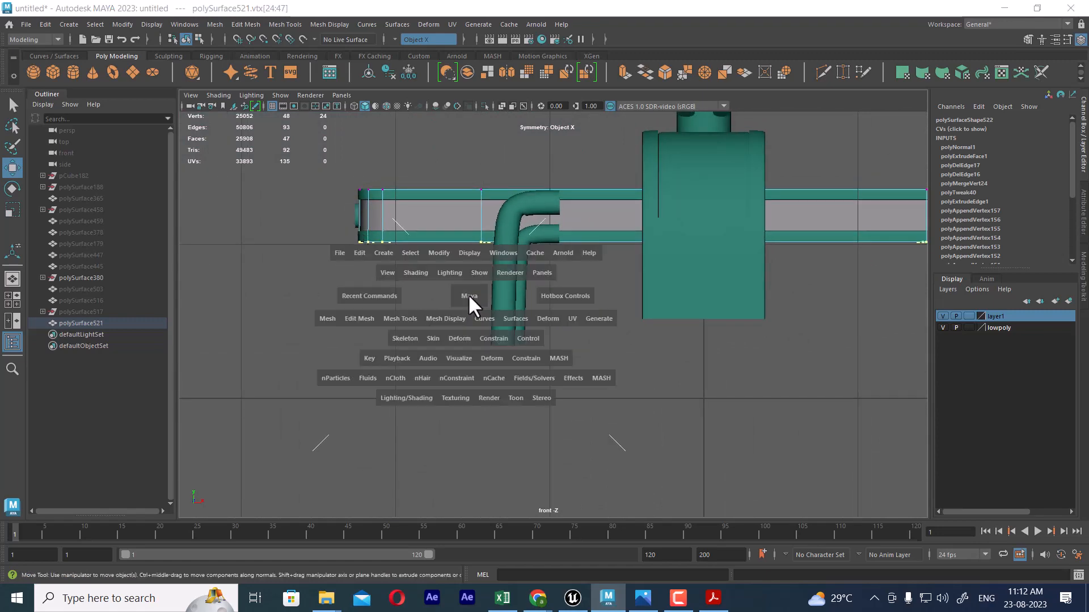
pyautogui.moveTo(468, 293); pyautogui.dragTo(468, 261)
pyautogui.keyDown('alt'); pyautogui.moveTo(493, 304); pyautogui.dragTo(617, 294); pyautogui.keyUp('alt')
pyautogui.moveTo(617, 260); pyautogui.dragTo(736, 176, button='right')
pyautogui.click(570, 272)
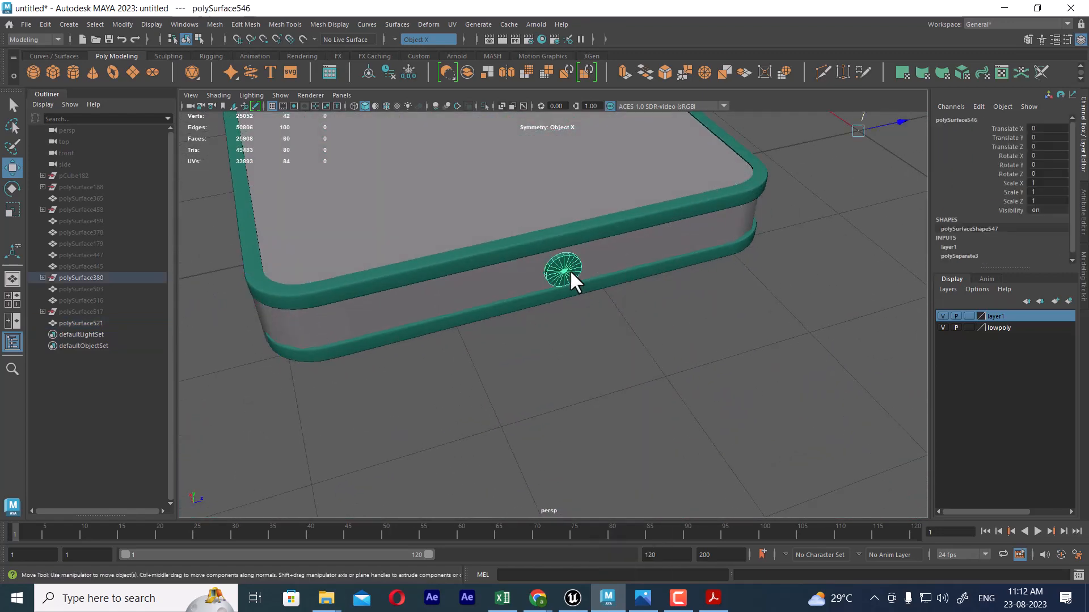
pyautogui.press('f')
pyautogui.keyDown('alt'); pyautogui.moveTo(634, 351); pyautogui.dragTo(717, 413, button='right'); pyautogui.keyUp('alt')
pyautogui.keyDown('alt'); pyautogui.moveTo(718, 412); pyautogui.dragTo(658, 405); pyautogui.keyUp('alt')
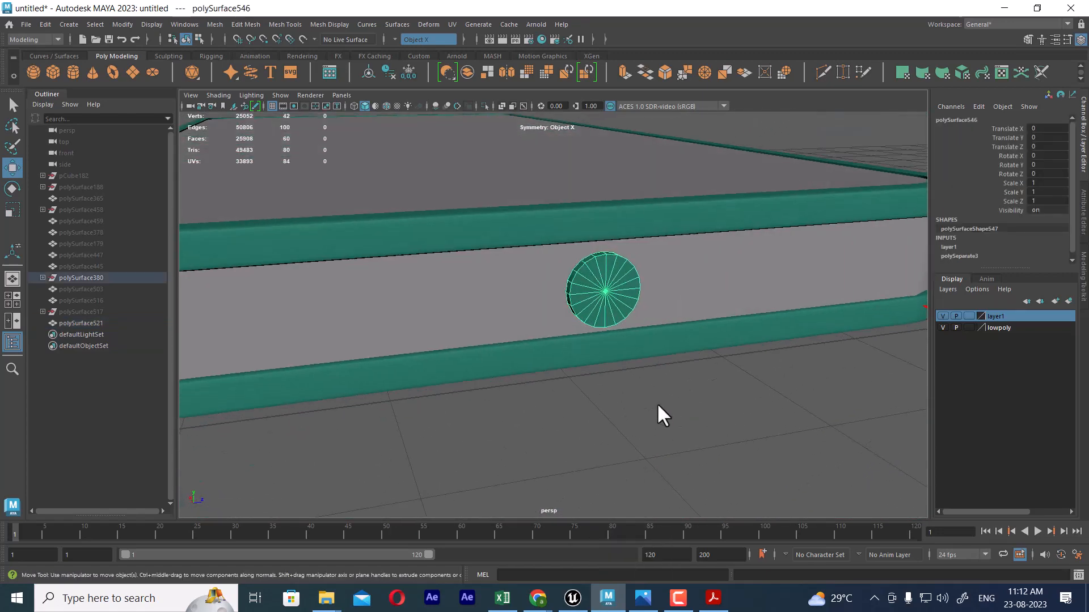
pyautogui.keyDown('alt'); pyautogui.moveTo(578, 275); pyautogui.dragTo(641, 345, button='right'); pyautogui.keyUp('alt')
pyautogui.keyDown('alt'); pyautogui.moveTo(641, 344); pyautogui.dragTo(593, 330); pyautogui.keyUp('alt')
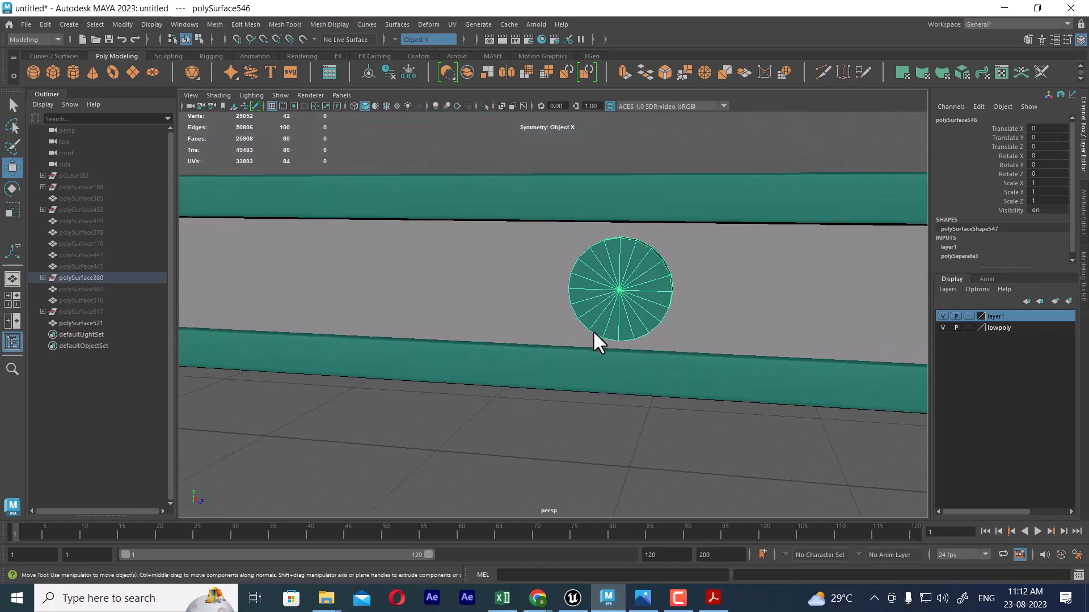
pyautogui.keyDown('alt'); pyautogui.moveTo(593, 330); pyautogui.dragTo(613, 306, button='right'); pyautogui.keyUp('alt')
pyautogui.keyDown('alt'); pyautogui.moveTo(611, 304); pyautogui.dragTo(667, 293); pyautogui.keyUp('alt')
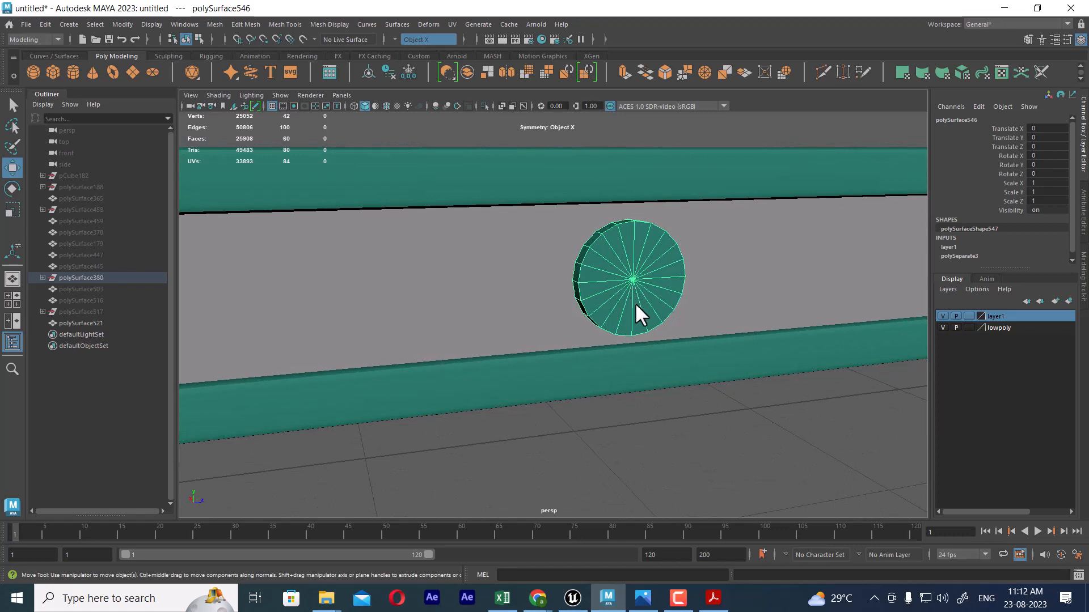
# Step: Select the disc's rim edge loop, compare the plate's sides around it, and return to object selection on the disc
pyautogui.press('F10')
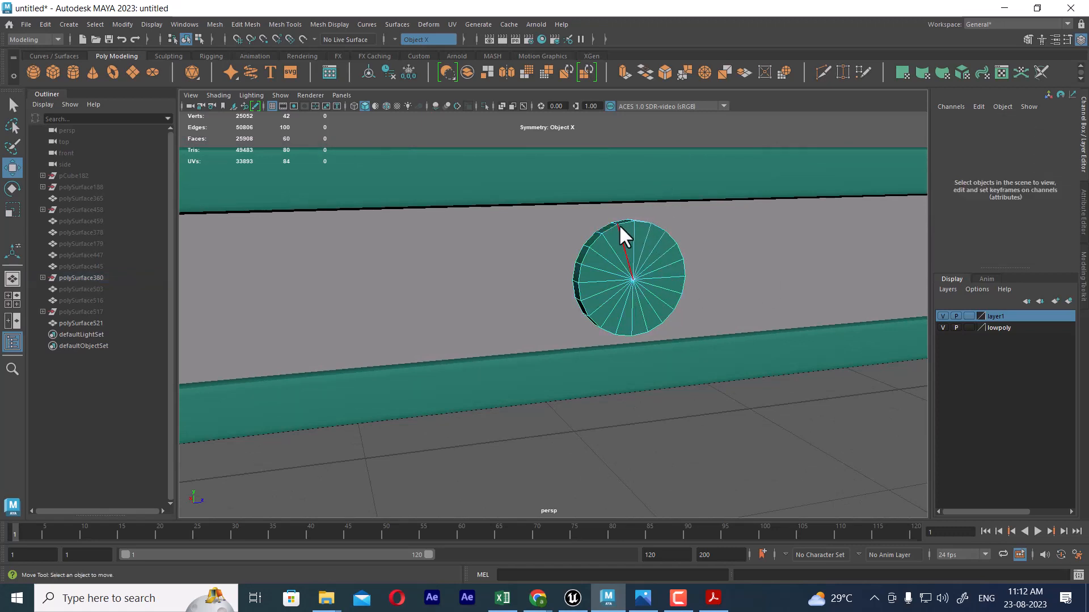
pyautogui.doubleClick(609, 229)
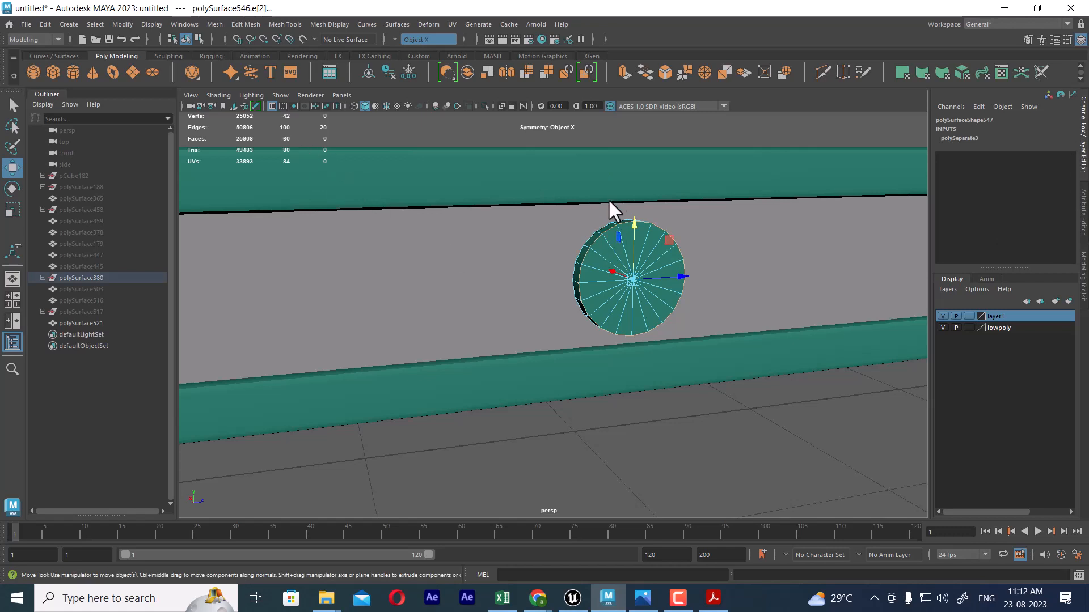
pyautogui.keyDown('alt'); pyautogui.moveTo(702, 351); pyautogui.dragTo(574, 211, button='right'); pyautogui.keyUp('alt')
pyautogui.keyDown('alt'); pyautogui.moveTo(573, 212); pyautogui.dragTo(653, 365); pyautogui.keyUp('alt')
pyautogui.keyDown('alt'); pyautogui.moveTo(653, 364); pyautogui.dragTo(543, 374, button='right'); pyautogui.keyUp('alt')
pyautogui.keyDown('alt'); pyautogui.moveTo(542, 374); pyautogui.dragTo(839, 317, button='middle'); pyautogui.keyUp('alt')
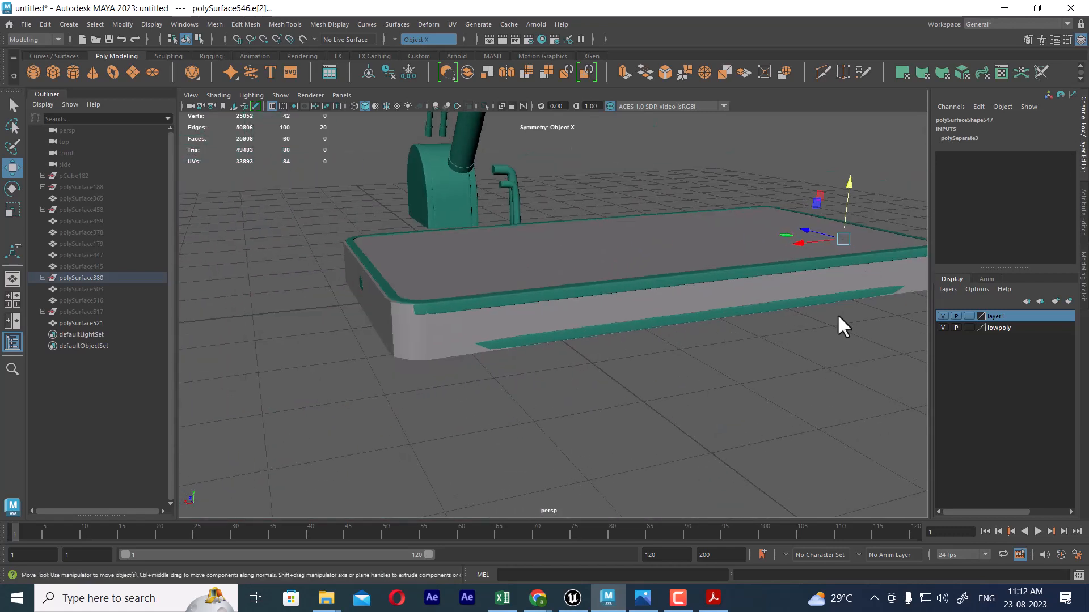
pyautogui.keyDown('alt'); pyautogui.moveTo(837, 314); pyautogui.dragTo(766, 335); pyautogui.keyUp('alt')
pyautogui.keyDown('alt'); pyautogui.moveTo(766, 335); pyautogui.dragTo(675, 351, button='right'); pyautogui.keyUp('alt')
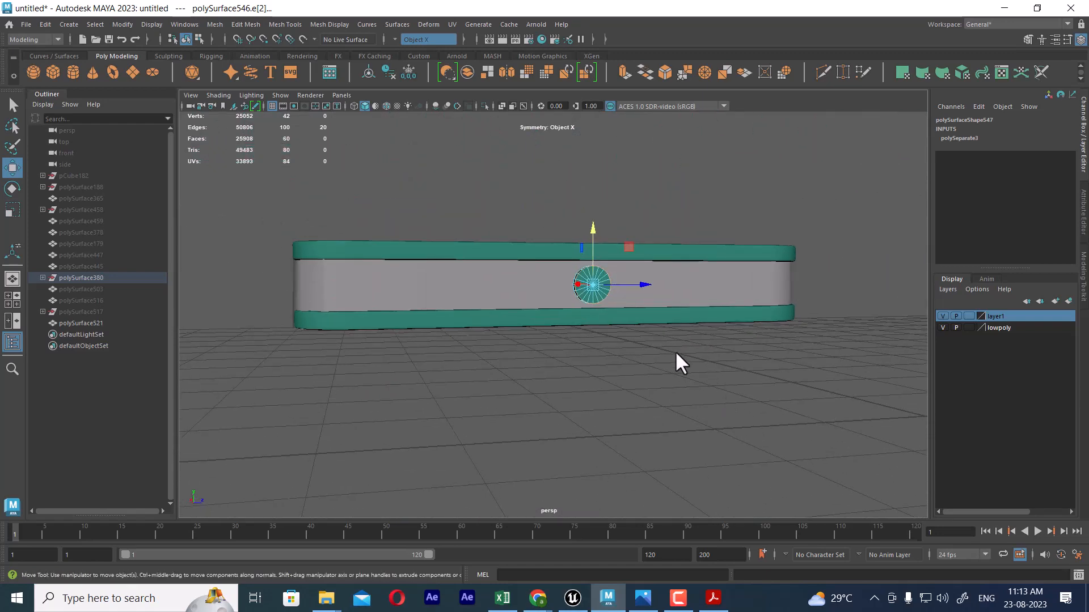
pyautogui.scroll(3, 646, 318)
pyautogui.moveTo(627, 252); pyautogui.dragTo(680, 212, button='right')
pyautogui.scroll(3, 610, 270)
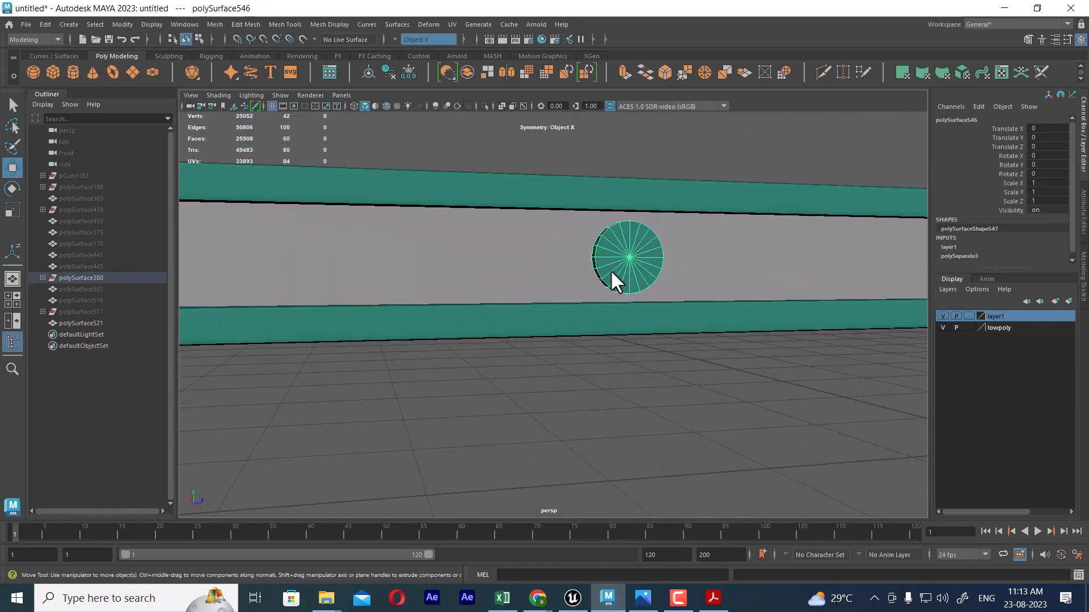
pyautogui.keyDown('alt'); pyautogui.moveTo(610, 270); pyautogui.dragTo(559, 287, button='right'); pyautogui.keyUp('alt')
pyautogui.keyDown('alt'); pyautogui.moveTo(560, 287); pyautogui.dragTo(618, 275); pyautogui.keyUp('alt')
pyautogui.scroll(-3, 618, 274)
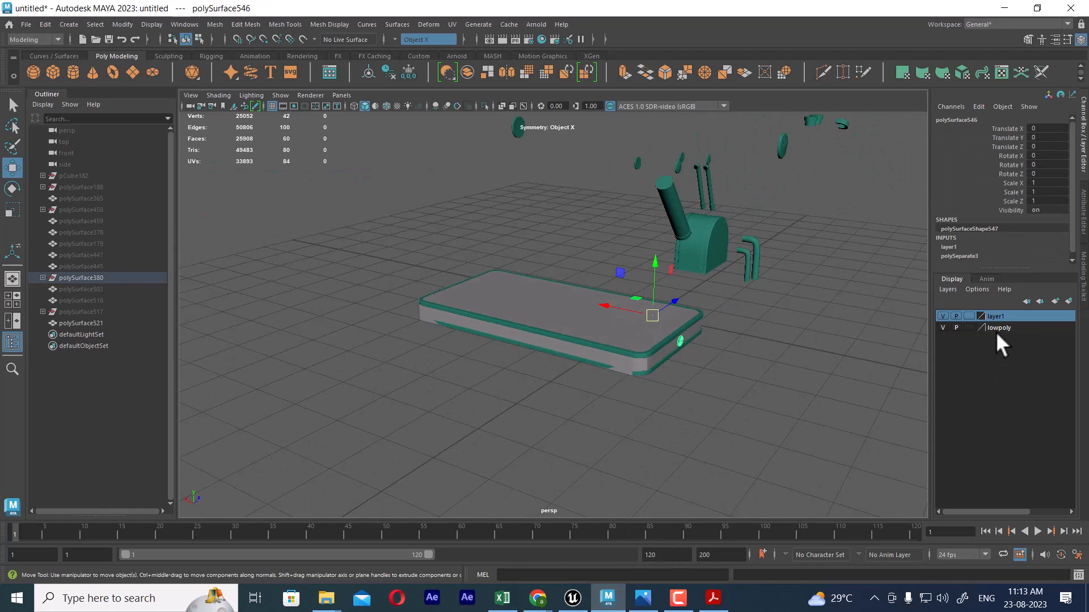
# Step: Hide the lowpoly layer and isolate the thin square high-poly panel by hiding all unselected objects
pyautogui.click(942, 327)
pyautogui.keyDown('alt'); pyautogui.moveTo(885, 307); pyautogui.dragTo(654, 310); pyautogui.keyUp('alt')
pyautogui.click(653, 307)
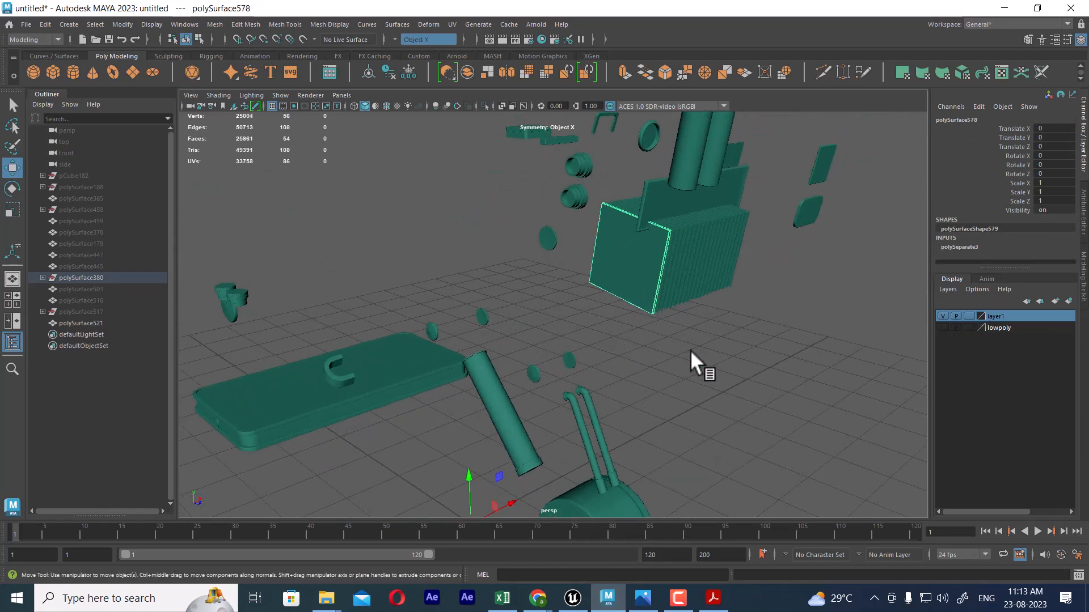
pyautogui.keyDown('alt'); pyautogui.moveTo(690, 349); pyautogui.dragTo(750, 366, button='right'); pyautogui.keyUp('alt')
pyautogui.keyDown('alt'); pyautogui.moveTo(750, 365); pyautogui.dragTo(746, 359); pyautogui.keyUp('alt')
pyautogui.keyDown('alt'); pyautogui.moveTo(746, 360); pyautogui.dragTo(638, 336, button='right'); pyautogui.keyUp('alt')
pyautogui.hotkey('alt', 'h')
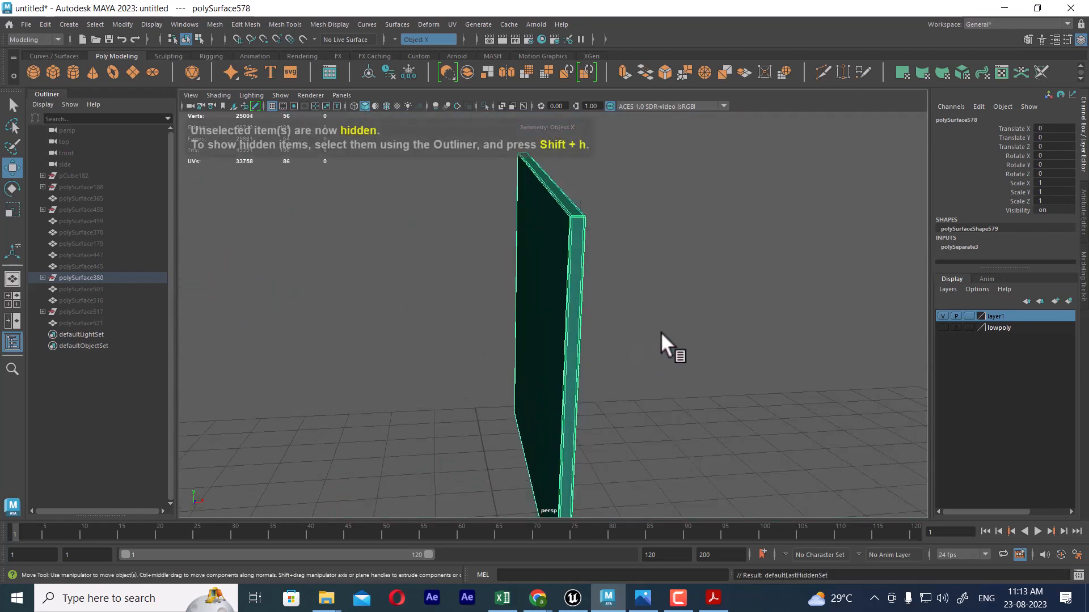
pyautogui.click(660, 331)
pyautogui.click(579, 246)
pyautogui.keyDown('alt'); pyautogui.moveTo(641, 268); pyautogui.dragTo(593, 284); pyautogui.keyUp('alt')
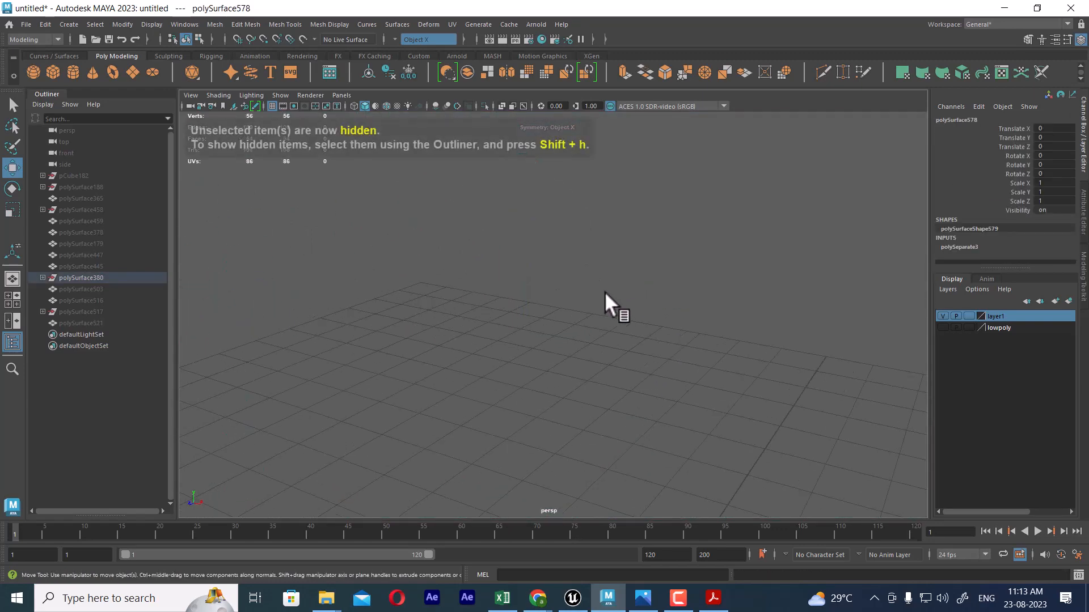
pyautogui.press('f')
pyautogui.keyDown('alt'); pyautogui.moveTo(605, 291); pyautogui.dragTo(696, 318, button='right'); pyautogui.keyUp('alt')
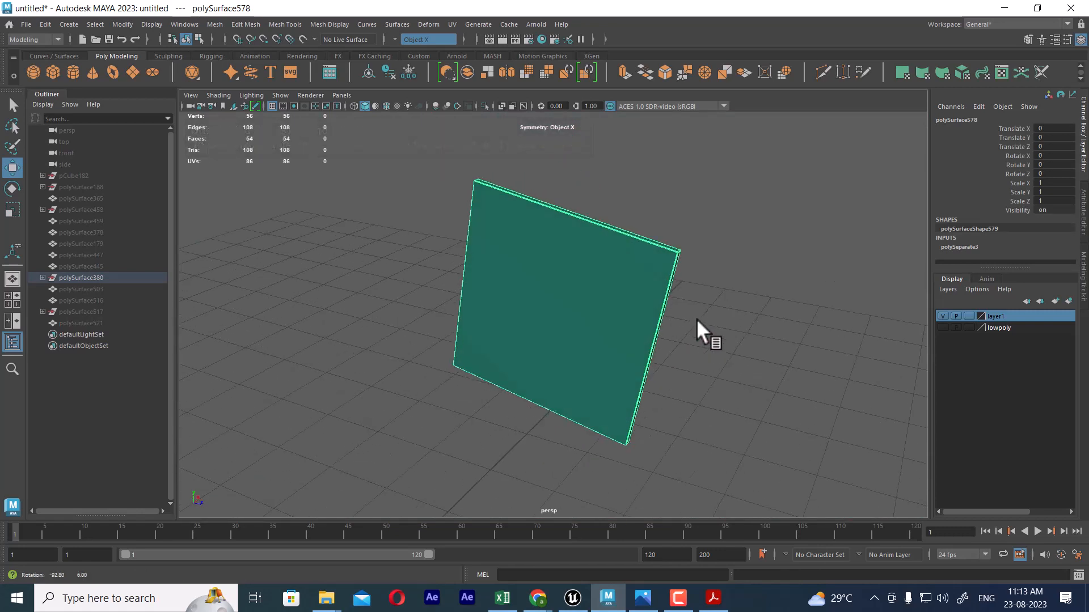
# Step: Frame the square panel in the left view and make it the live surface
pyautogui.press('space')
pyautogui.moveTo(714, 299); pyautogui.dragTo(706, 332)
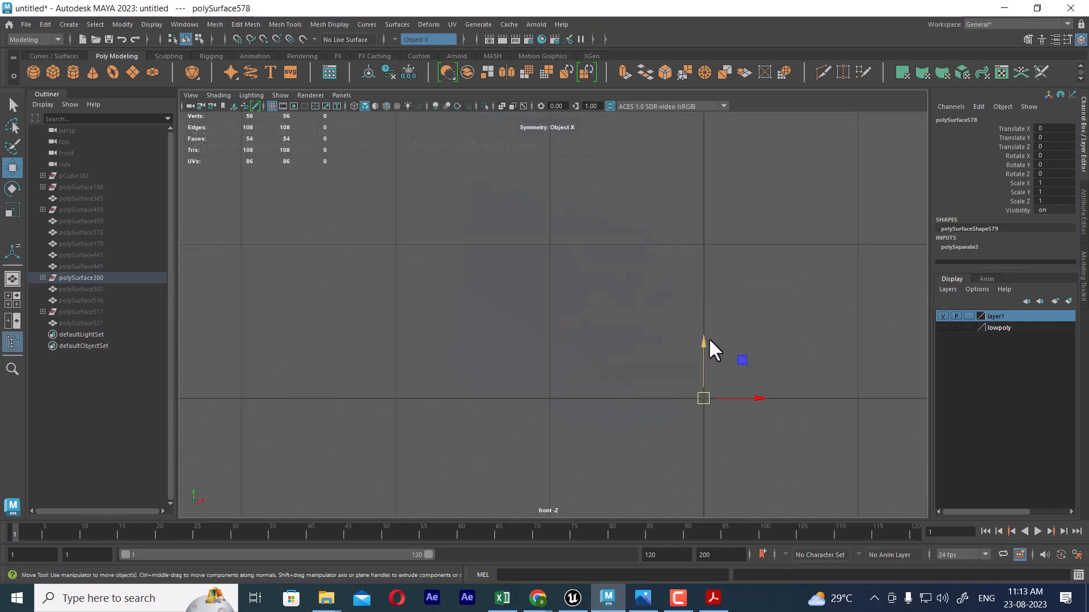
pyautogui.press('f')
pyautogui.press('space')
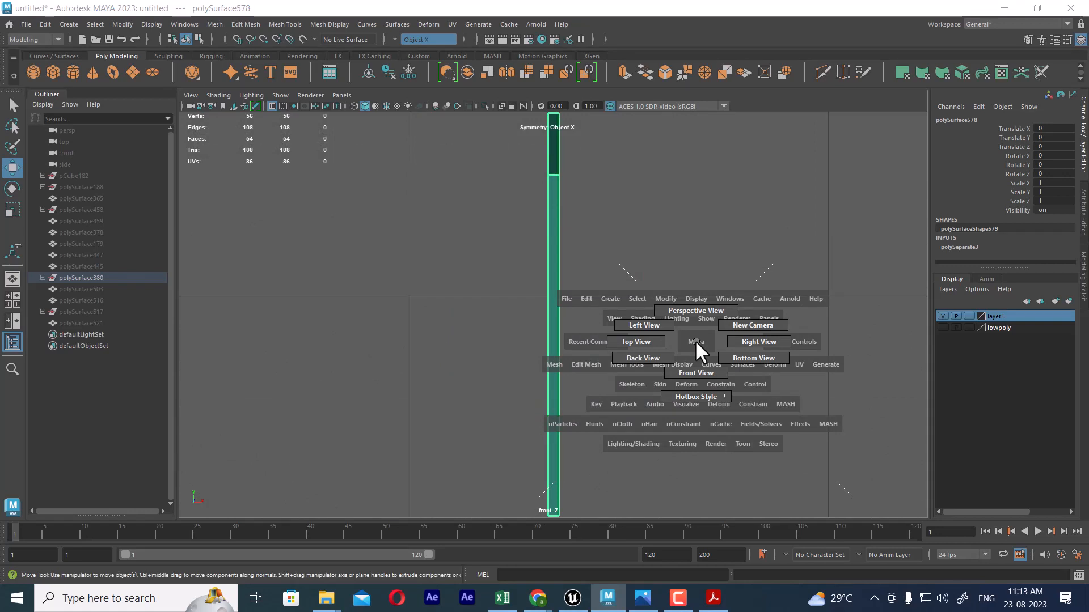
pyautogui.moveTo(694, 339); pyautogui.dragTo(619, 321)
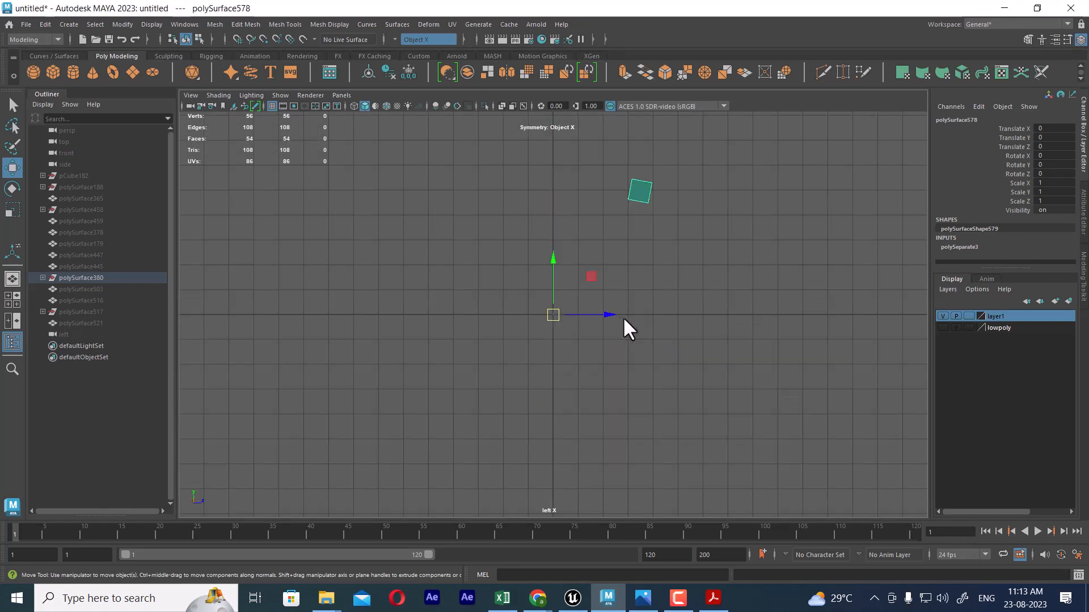
pyautogui.press('f')
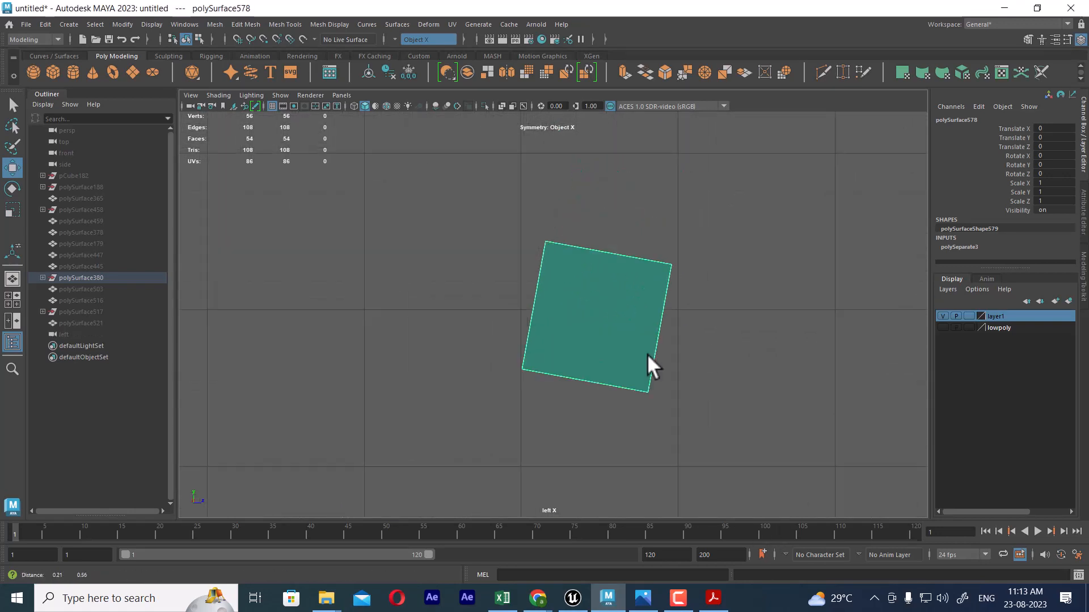
pyautogui.keyDown('alt'); pyautogui.moveTo(750, 403); pyautogui.dragTo(728, 343, button='middle'); pyautogui.keyUp('alt')
pyautogui.scroll(1, 709, 386)
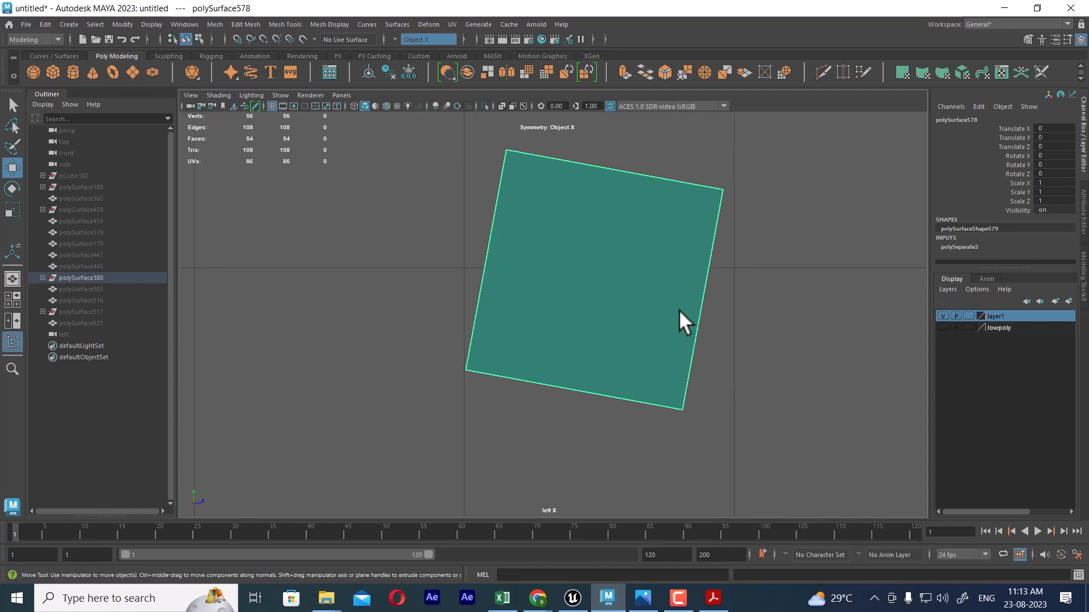
pyautogui.click(771, 252)
pyautogui.moveTo(770, 253); pyautogui.dragTo(471, 411)
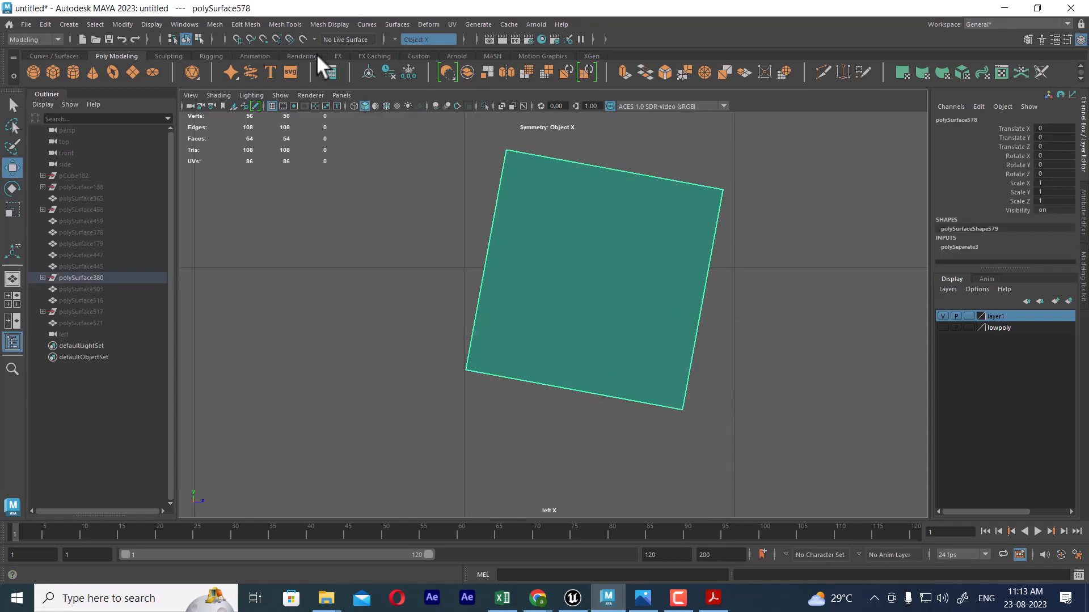
pyautogui.click(302, 35)
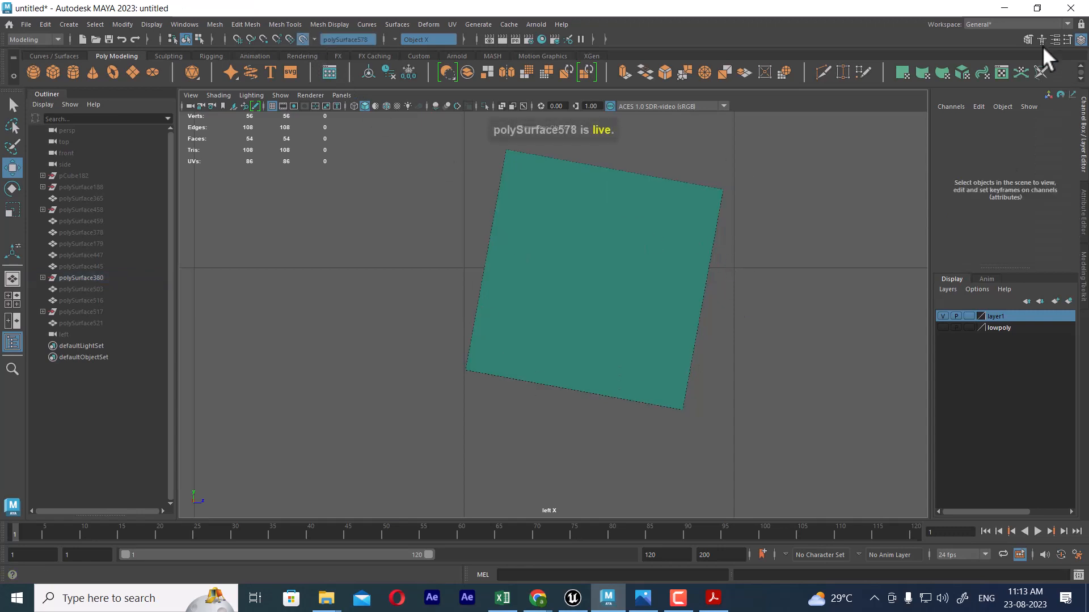
# Step: Use Quad Draw to build a single quad from points on the panel's four corners, and return to the perspective view
pyautogui.click(1028, 39)
pyautogui.scroll(-1, 1021, 448)
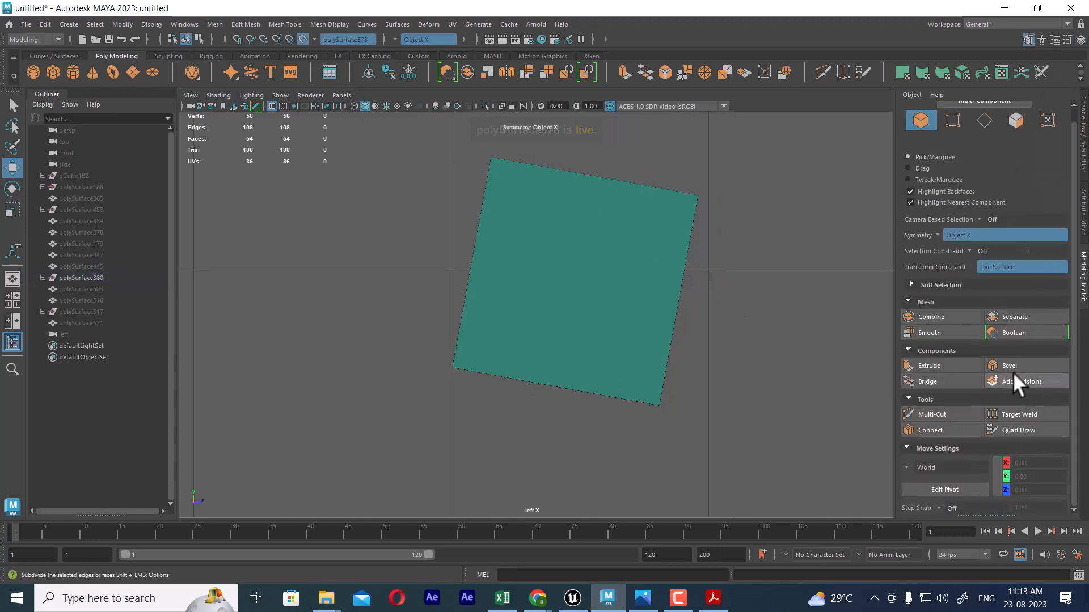
pyautogui.click(1011, 431)
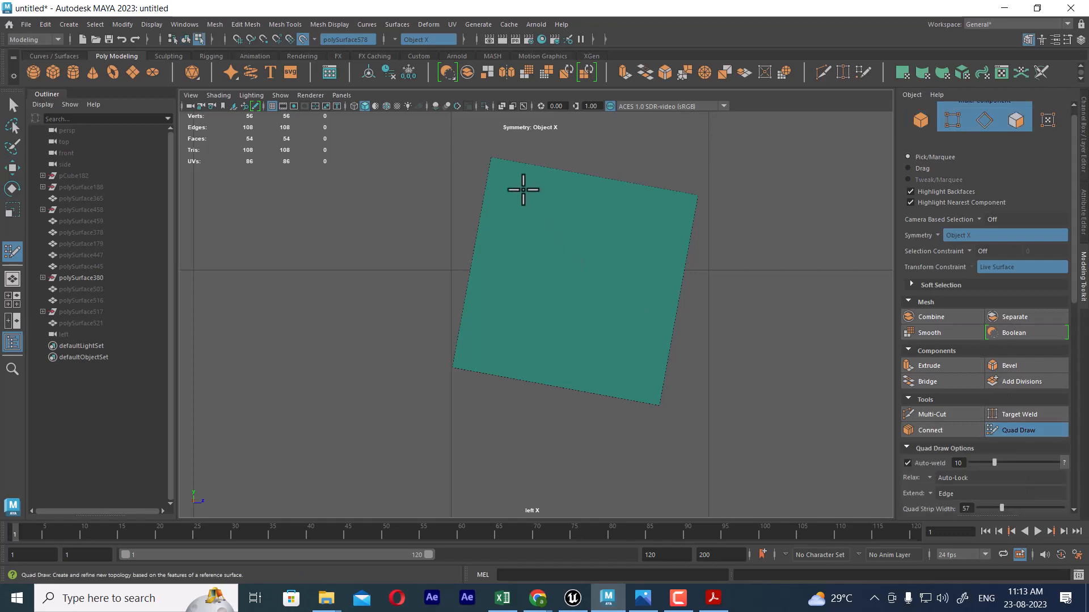
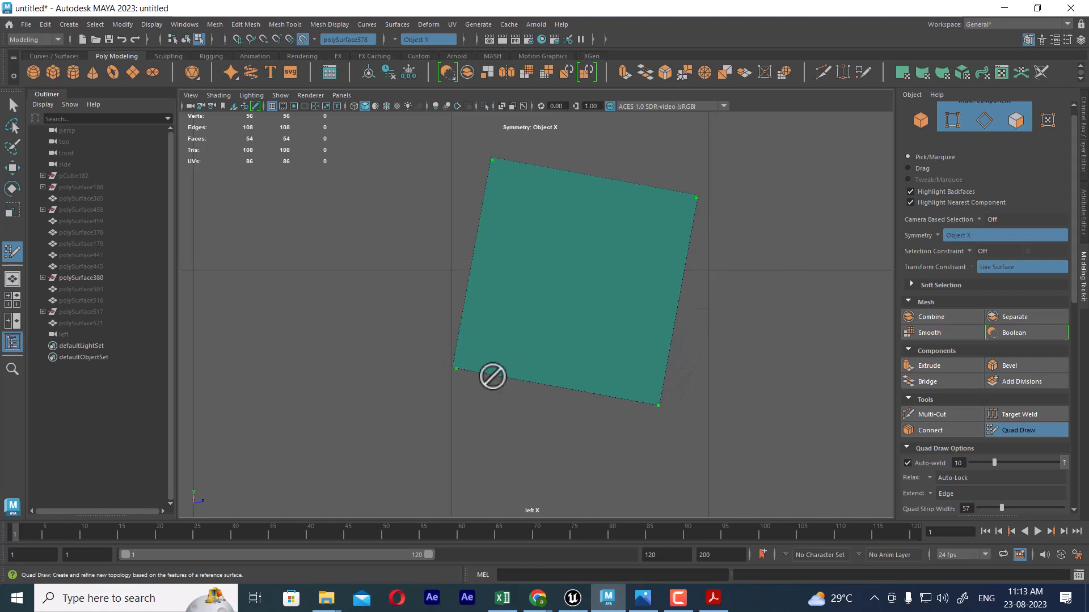
pyautogui.scroll(3, 525, 423)
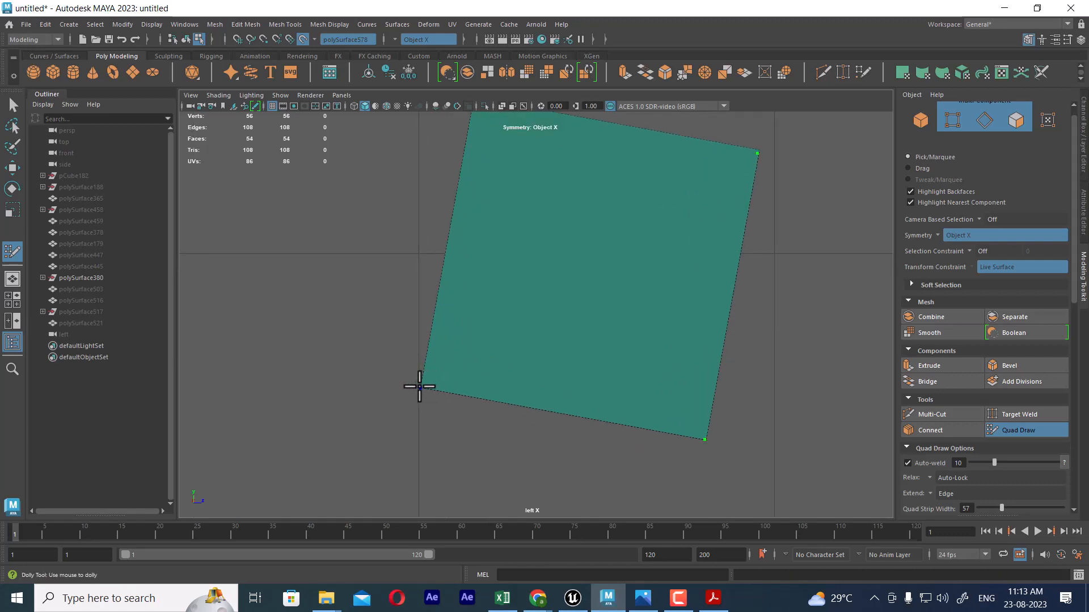
pyautogui.keyDown('shift'); pyautogui.click(626, 249); pyautogui.keyUp('shift')
pyautogui.scroll(-3, 720, 319)
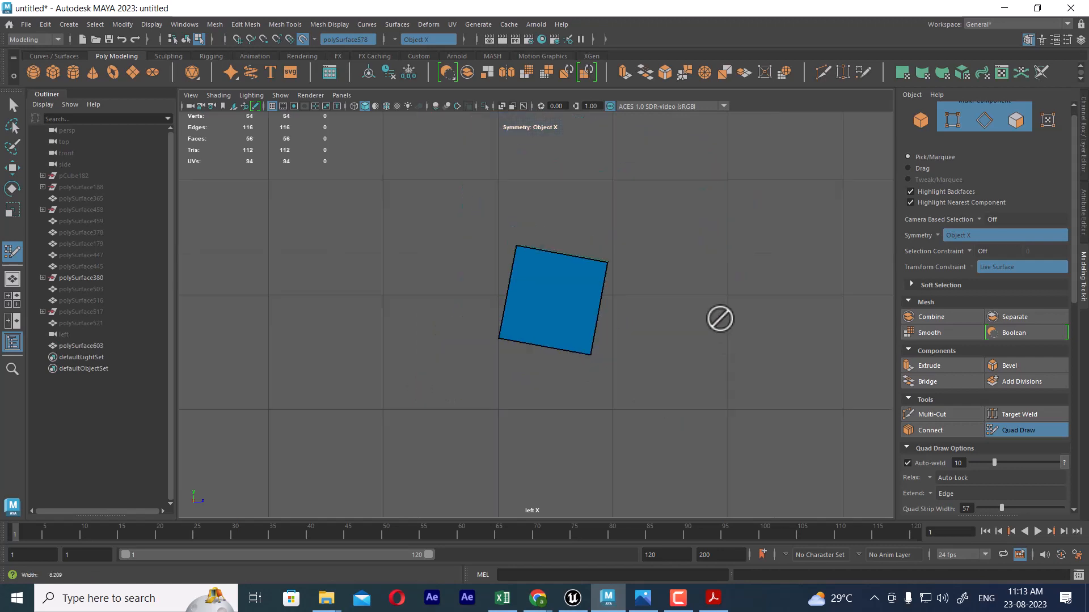
pyautogui.press('w')
pyautogui.press('space')
pyautogui.moveTo(727, 382); pyautogui.dragTo(713, 198)
pyautogui.keyDown('alt'); pyautogui.moveTo(713, 238); pyautogui.dragTo(662, 379); pyautogui.keyUp('alt')
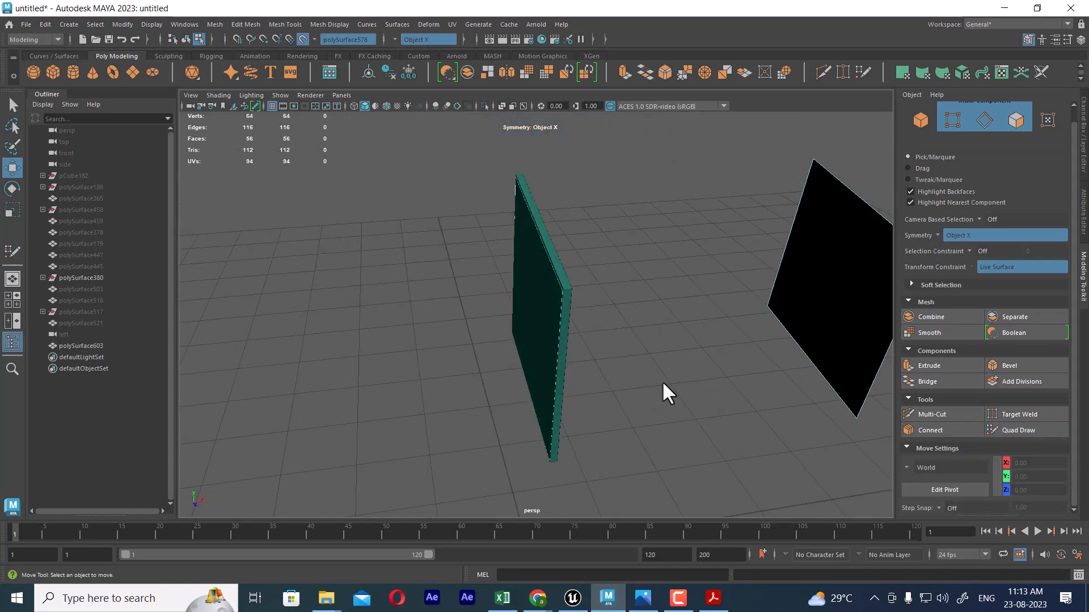
# Step: Try to extrude the mirrored pair of low-poly quad faces along X, and undo the extrusion
pyautogui.scroll(2, 727, 397)
pyautogui.scroll(-4, 727, 397)
pyautogui.keyDown('alt'); pyautogui.moveTo(727, 396); pyautogui.dragTo(689, 328); pyautogui.keyUp('alt')
pyautogui.moveTo(634, 234); pyautogui.dragTo(637, 265, button='right')
pyautogui.click(548, 307)
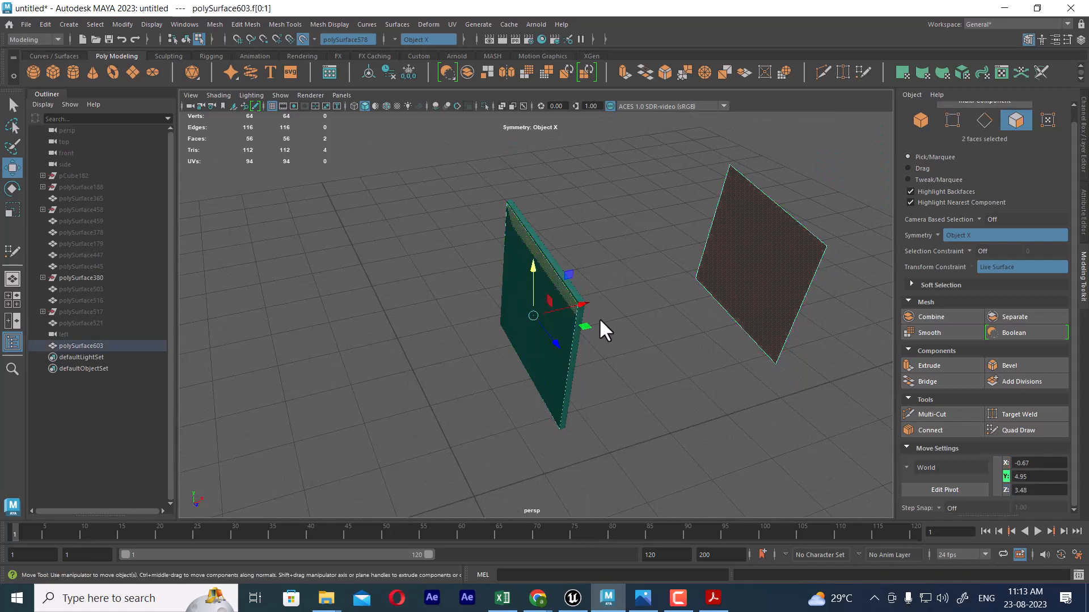
pyautogui.keyDown('alt'); pyautogui.moveTo(599, 318); pyautogui.dragTo(594, 313); pyautogui.keyUp('alt')
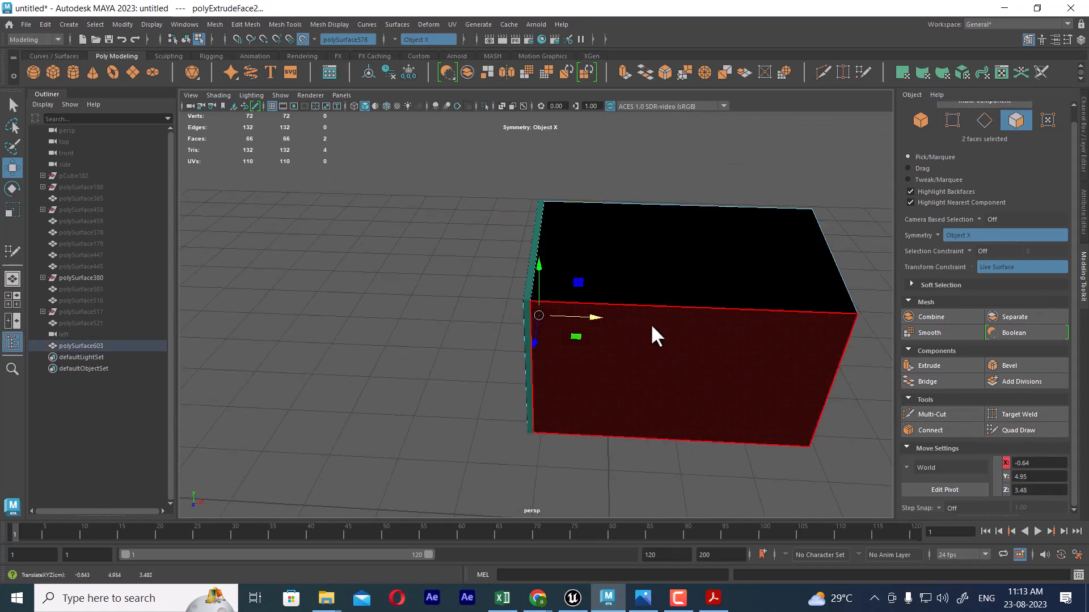
pyautogui.hotkey('ctrl', 'z')
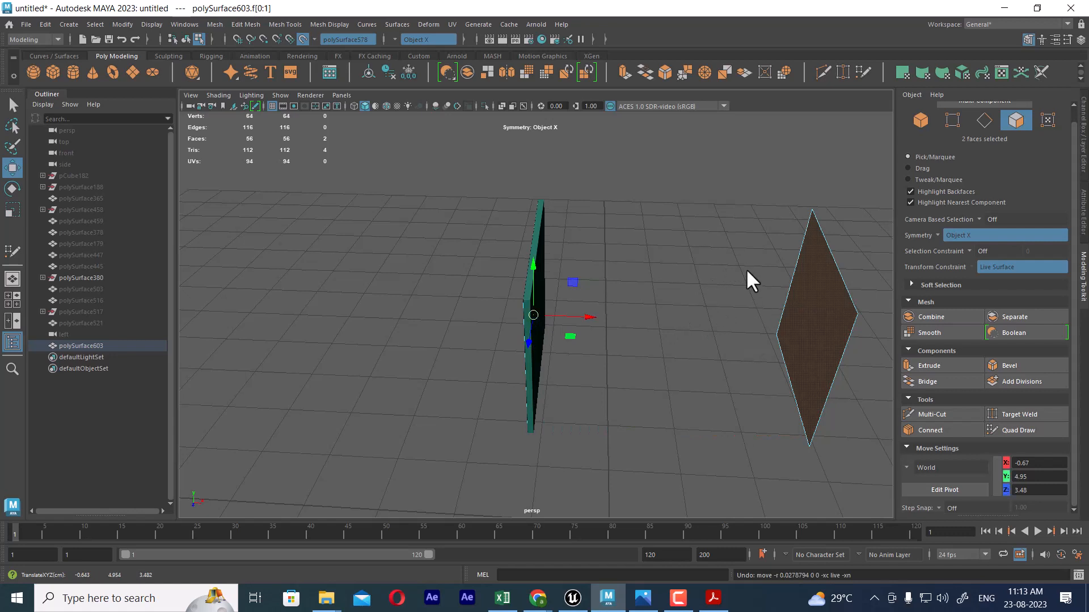
# Step: Turn off the live surface and separate the two mirrored quads into individual objects
pyautogui.moveTo(785, 246); pyautogui.dragTo(874, 208, button='right')
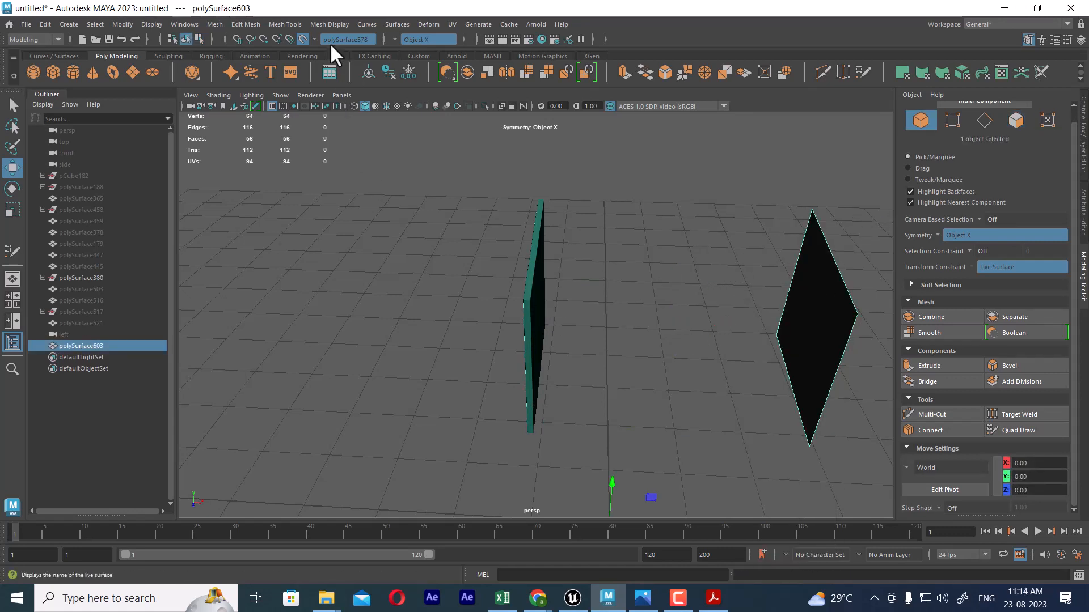
pyautogui.click(358, 70)
pyautogui.keyDown('shift'); pyautogui.moveTo(680, 255); pyautogui.dragTo(679, 462, button='right'); pyautogui.keyUp('shift')
pyautogui.click(532, 284)
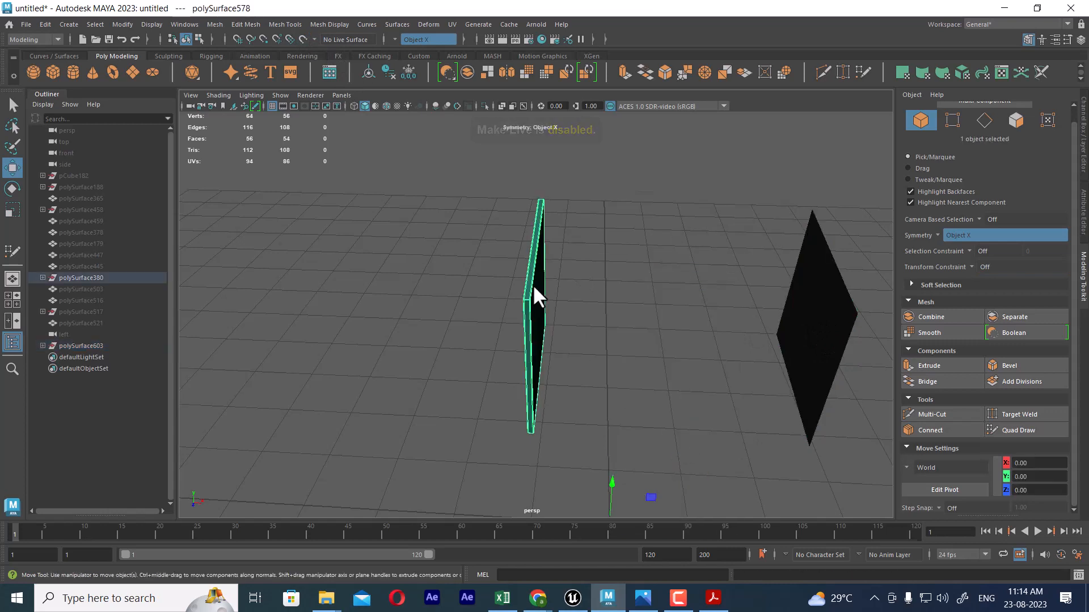
# Step: In the left view, move the low-poly quad's upper-left vertex onto the high-poly panel's matching corner
pyautogui.keyDown('alt'); pyautogui.moveTo(590, 318); pyautogui.dragTo(659, 265); pyautogui.keyUp('alt')
pyautogui.press('space')
pyautogui.press('space')
pyautogui.keyDown('alt'); pyautogui.moveTo(656, 262); pyautogui.dragTo(708, 454, button='right'); pyautogui.keyUp('alt')
pyautogui.keyDown('alt'); pyautogui.moveTo(606, 202); pyautogui.dragTo(627, 327, button='middle'); pyautogui.keyUp('alt')
pyautogui.scroll(5, 627, 324)
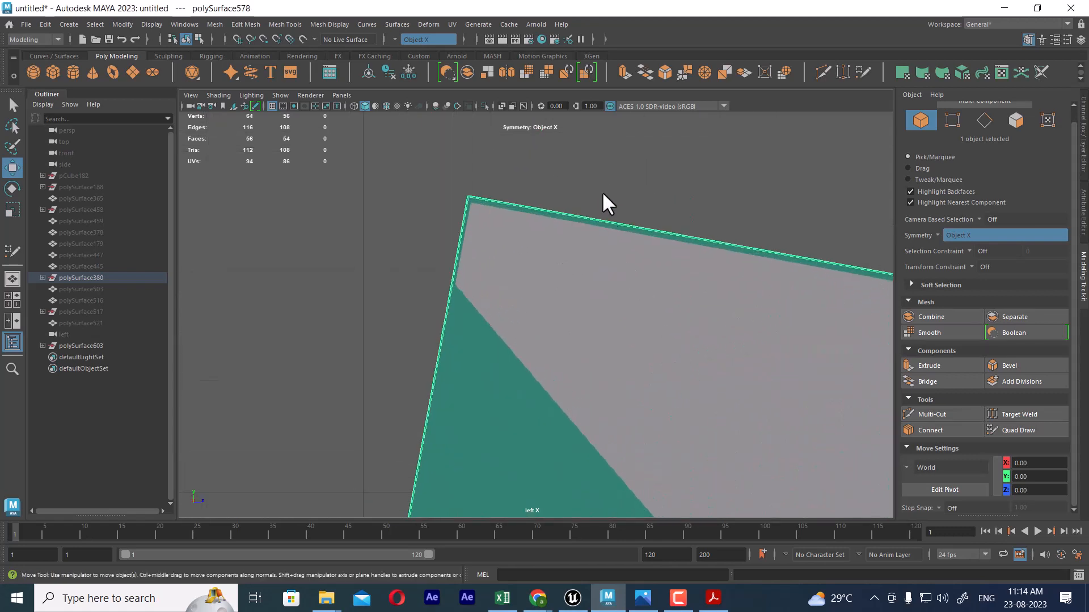
pyautogui.keyDown('alt'); pyautogui.moveTo(669, 159); pyautogui.dragTo(666, 192, button='middle'); pyautogui.keyUp('alt')
pyautogui.click(666, 193)
pyautogui.click(570, 254)
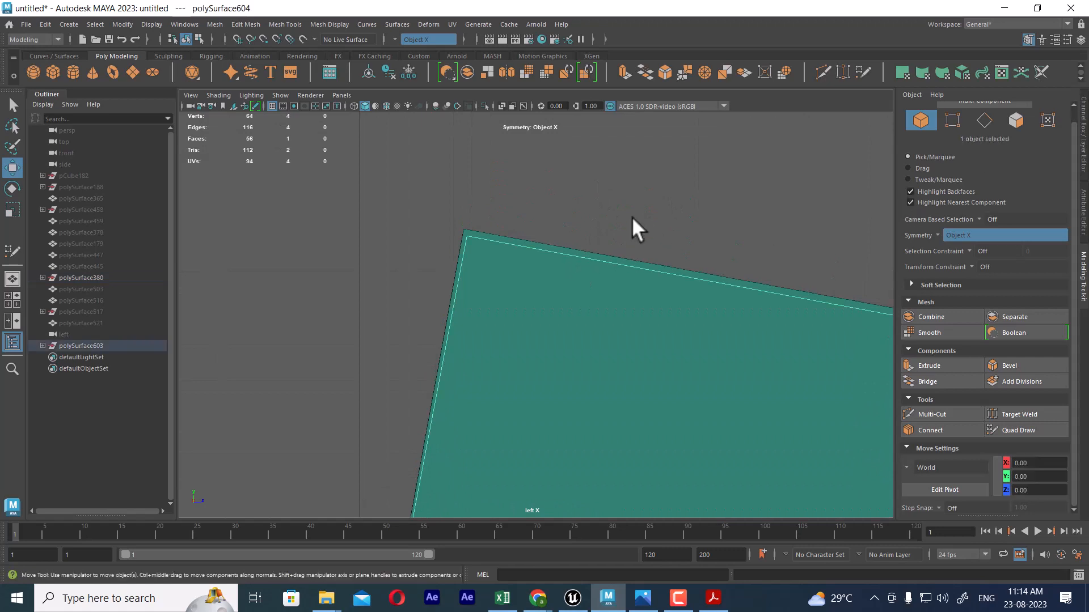
pyautogui.moveTo(632, 217); pyautogui.dragTo(519, 165, button='right')
pyautogui.click(451, 222)
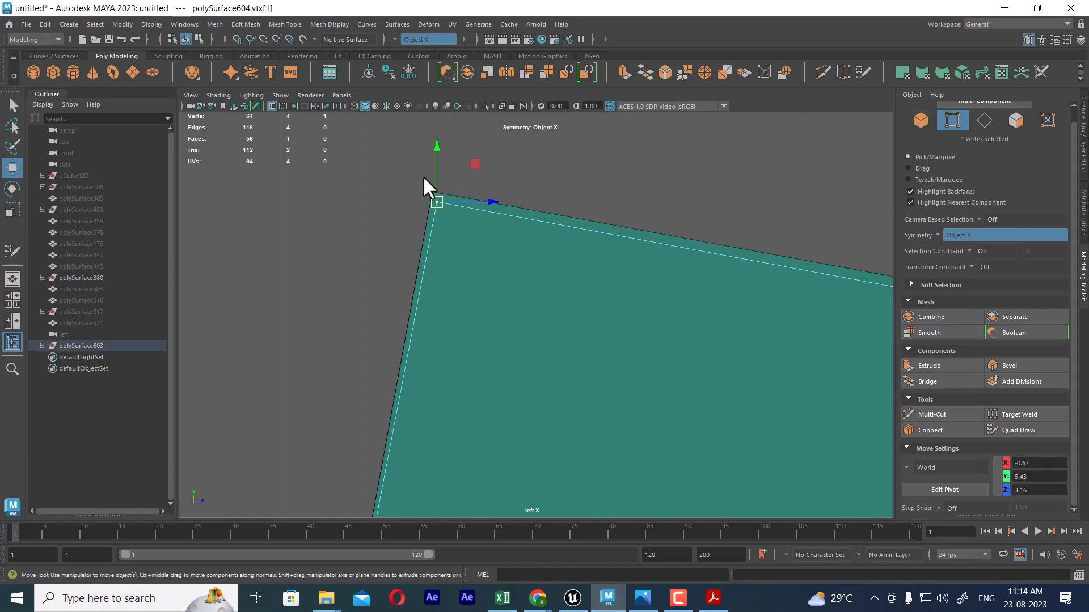
pyautogui.moveTo(437, 203); pyautogui.dragTo(412, 168)
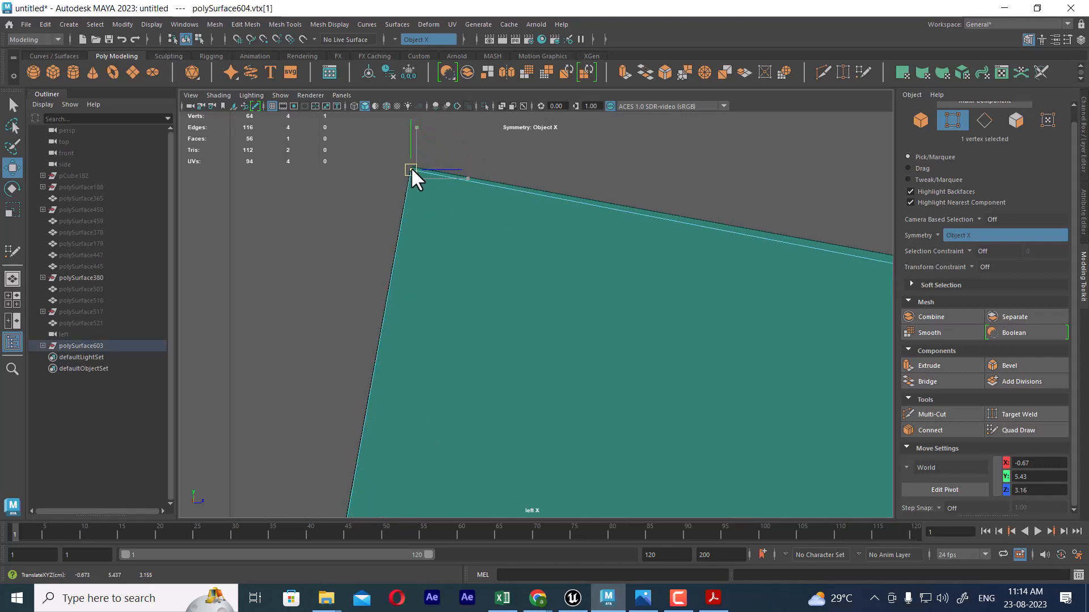
# Step: Move the quad's upper-right vertex outward onto the high-poly panel's corner
pyautogui.scroll(-2, 550, 219)
pyautogui.keyDown('alt'); pyautogui.moveTo(805, 328); pyautogui.dragTo(628, 316, button='middle'); pyautogui.keyUp('alt')
pyautogui.scroll(2, 670, 332)
pyautogui.keyDown('alt'); pyautogui.moveTo(859, 444); pyautogui.dragTo(667, 400, button='middle'); pyautogui.keyUp('alt')
pyautogui.scroll(2, 667, 400)
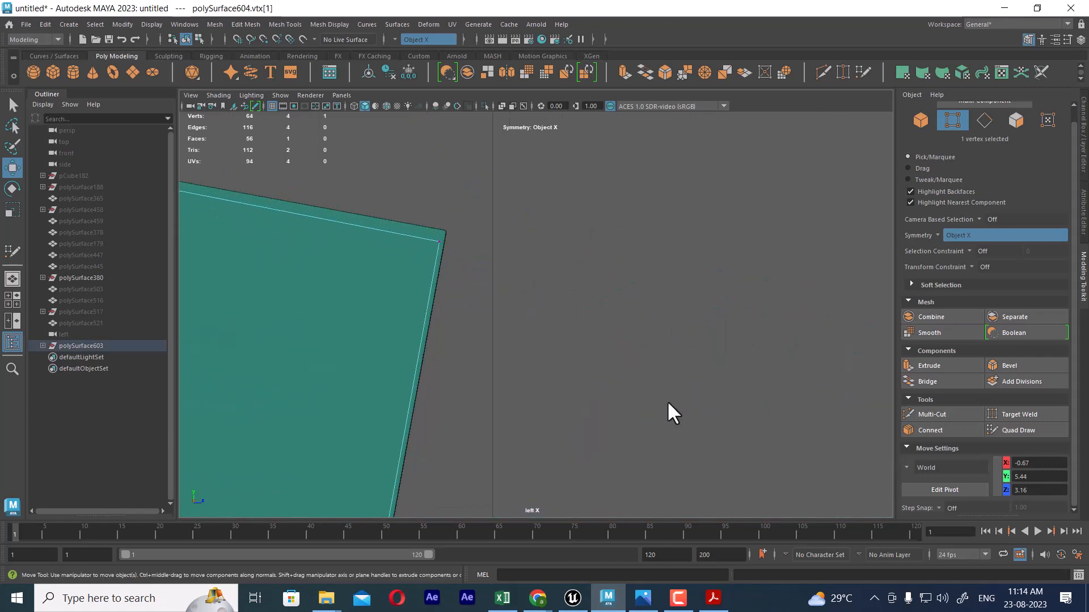
pyautogui.keyDown('alt'); pyautogui.moveTo(537, 252); pyautogui.dragTo(659, 301, button='middle'); pyautogui.keyUp('alt')
pyautogui.scroll(1, 657, 283)
pyautogui.moveTo(643, 225); pyautogui.dragTo(552, 325)
pyautogui.moveTo(571, 283); pyautogui.dragTo(577, 271)
# Step: Move the quad's lower-right vertex onto the high-poly panel's corner and check the alignment at the lower-left corner
pyautogui.scroll(-3, 607, 338)
pyautogui.scroll(-2, 607, 337)
pyautogui.keyDown('alt'); pyautogui.moveTo(652, 471); pyautogui.dragTo(662, 352, button='middle'); pyautogui.keyUp('alt')
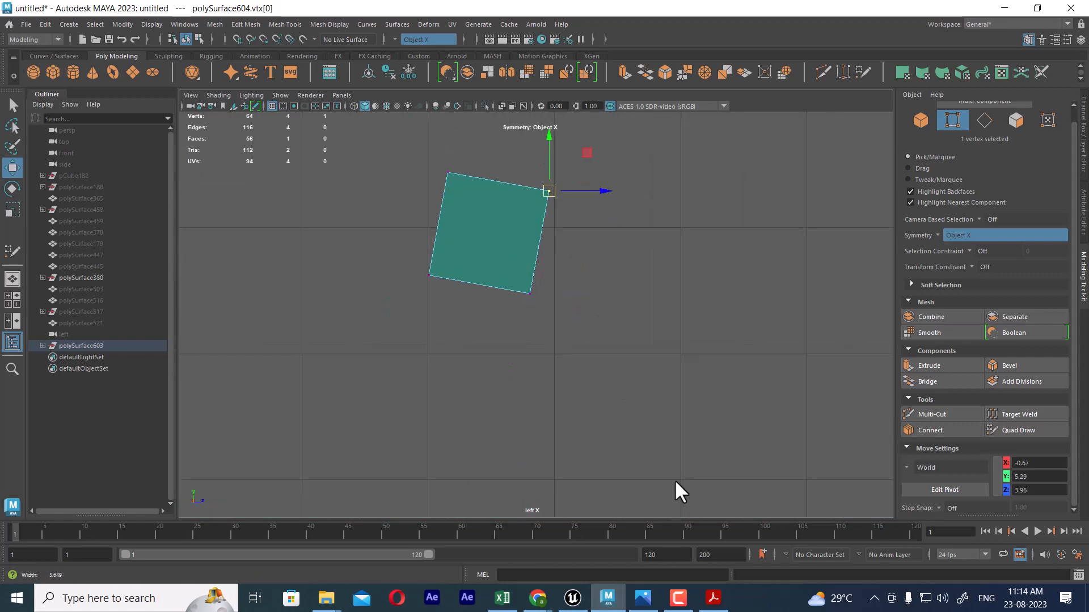
pyautogui.scroll(6, 652, 397)
pyautogui.keyDown('alt'); pyautogui.moveTo(622, 293); pyautogui.dragTo(730, 461, button='middle'); pyautogui.keyUp('alt')
pyautogui.scroll(2, 730, 461)
pyautogui.scroll(2, 760, 477)
pyautogui.keyDown('alt'); pyautogui.moveTo(759, 499); pyautogui.dragTo(797, 508, button='middle'); pyautogui.keyUp('alt')
pyautogui.moveTo(772, 373); pyautogui.dragTo(681, 465)
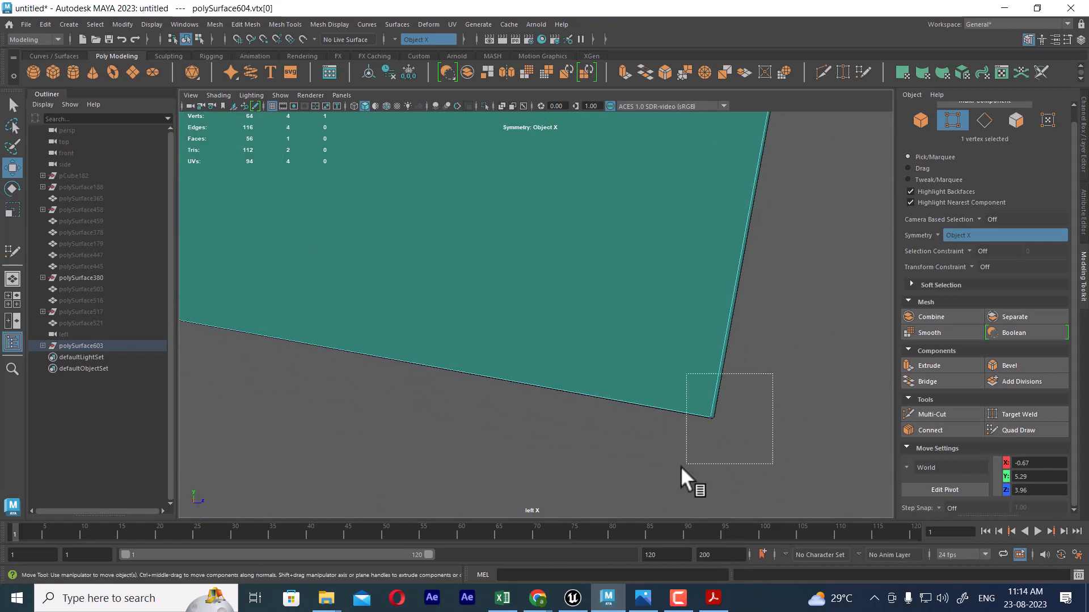
pyautogui.moveTo(708, 417); pyautogui.dragTo(519, 395)
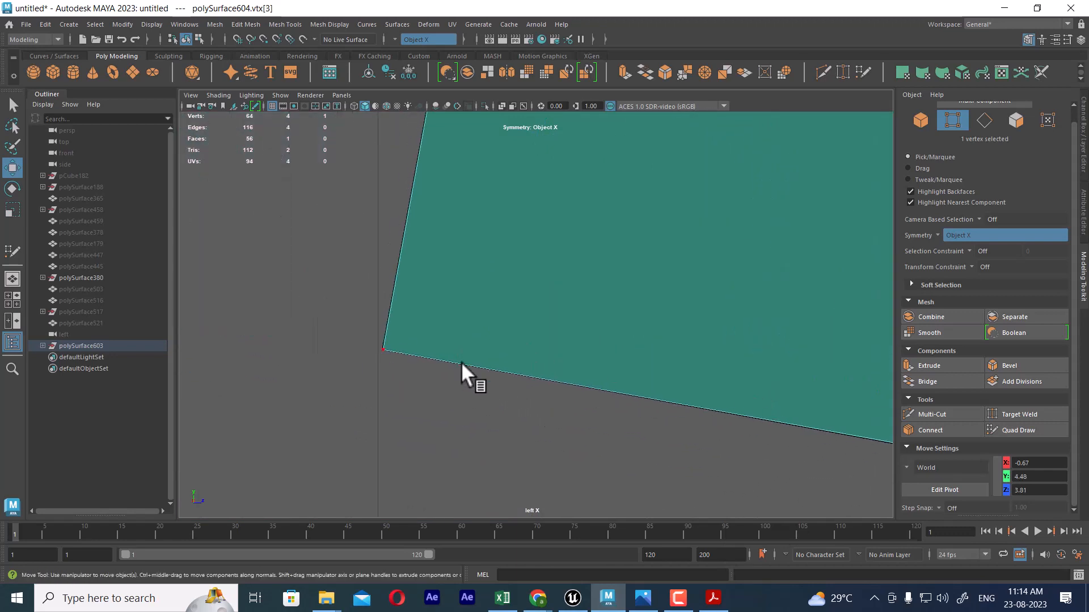
pyautogui.scroll(-10, 460, 361)
# Step: In the perspective view, extrude the high-poly panel's large face slightly along X, to about -0.64
pyautogui.press('space')
pyautogui.moveTo(587, 400); pyautogui.dragTo(593, 357)
pyautogui.moveTo(551, 259); pyautogui.dragTo(560, 291, button='right')
pyautogui.click(560, 291)
pyautogui.keyDown('alt'); pyautogui.moveTo(560, 290); pyautogui.dragTo(511, 359); pyautogui.keyUp('alt')
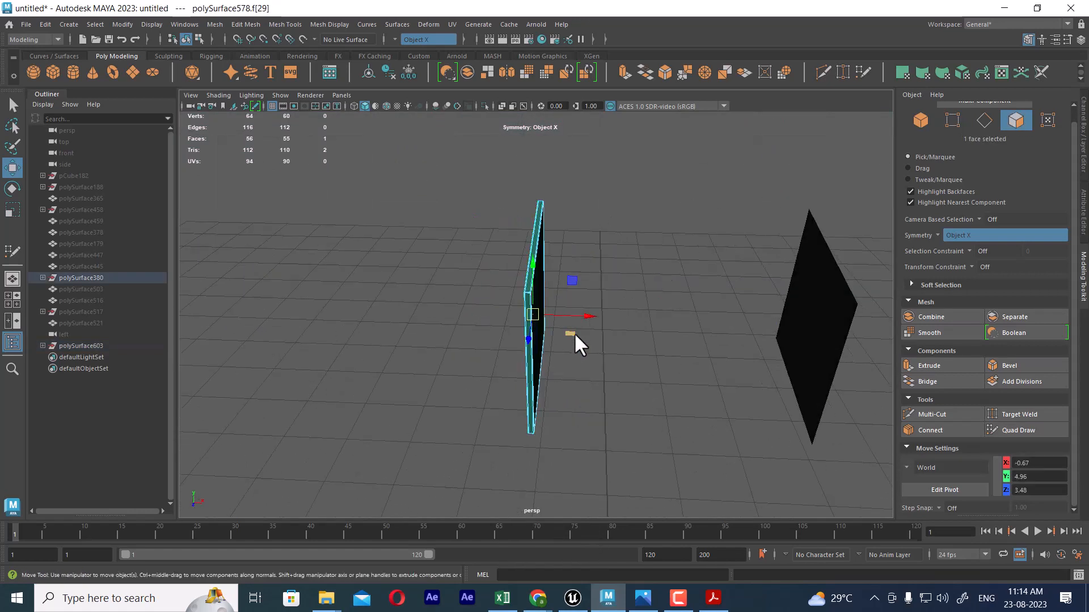
pyautogui.keyDown('shift'); pyautogui.moveTo(587, 314); pyautogui.dragTo(590, 312); pyautogui.keyUp('shift')
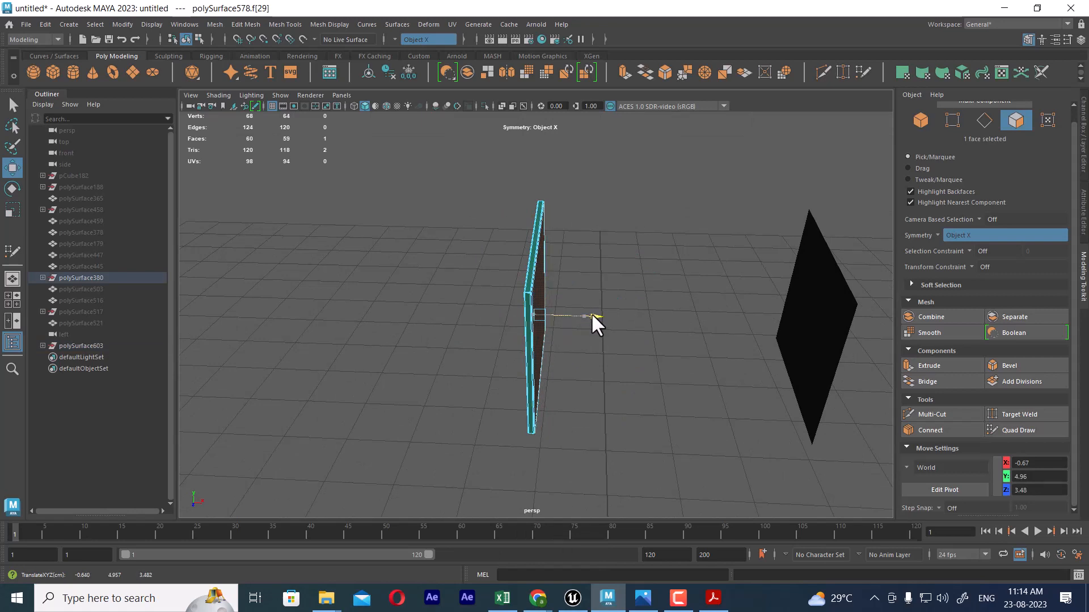
pyautogui.keyDown('alt'); pyautogui.moveTo(612, 359); pyautogui.dragTo(615, 396); pyautogui.keyUp('alt')
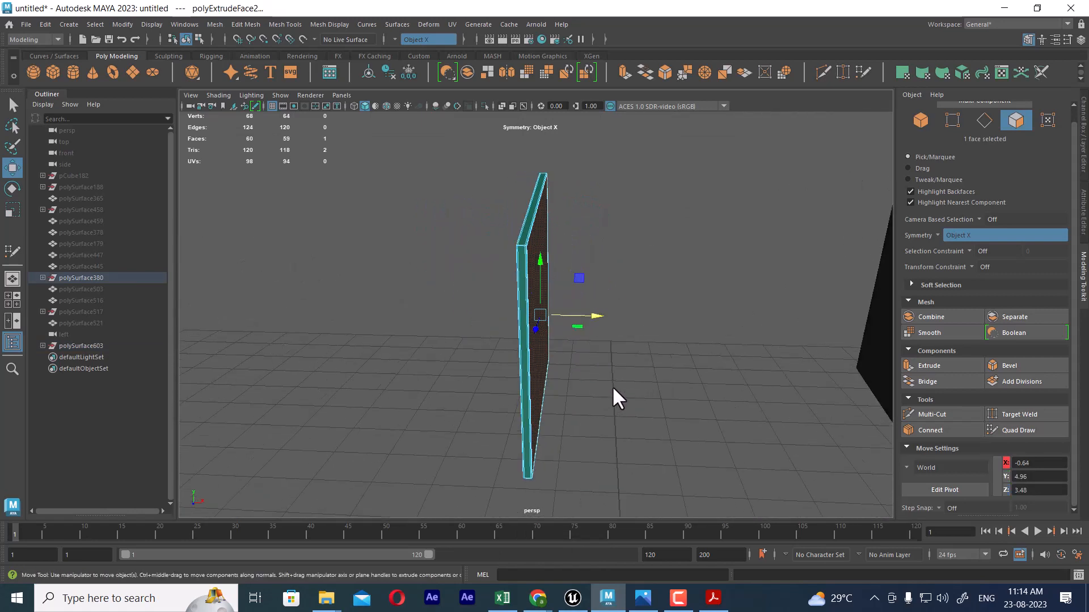
# Step: Return to object selection, hide the high-poly panel to view the low-poly quad alone, and undo the hiding
pyautogui.press('F8')
pyautogui.click(560, 226)
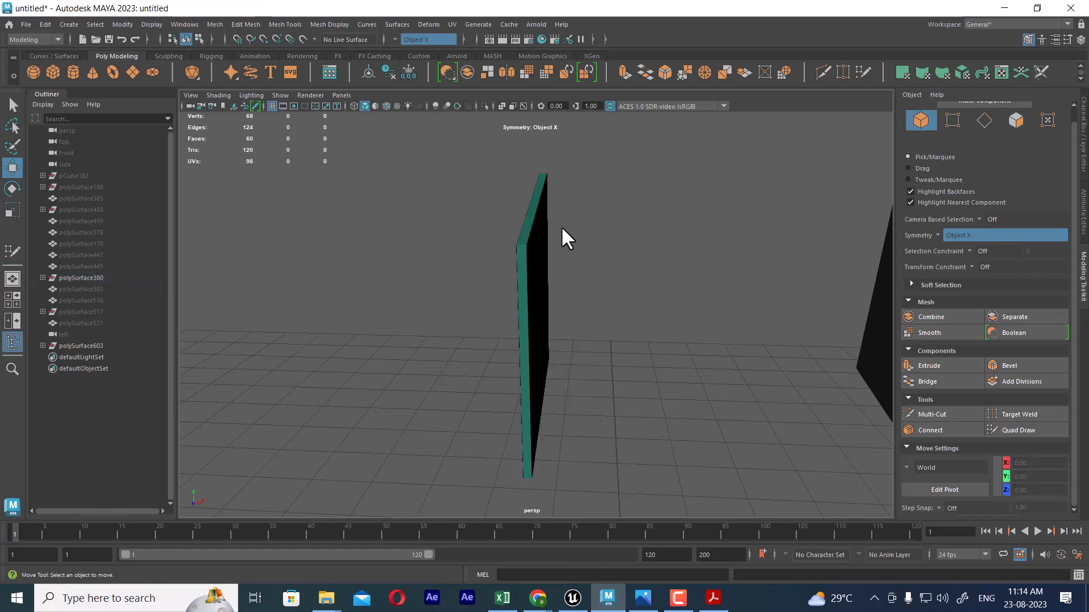
pyautogui.click(527, 230)
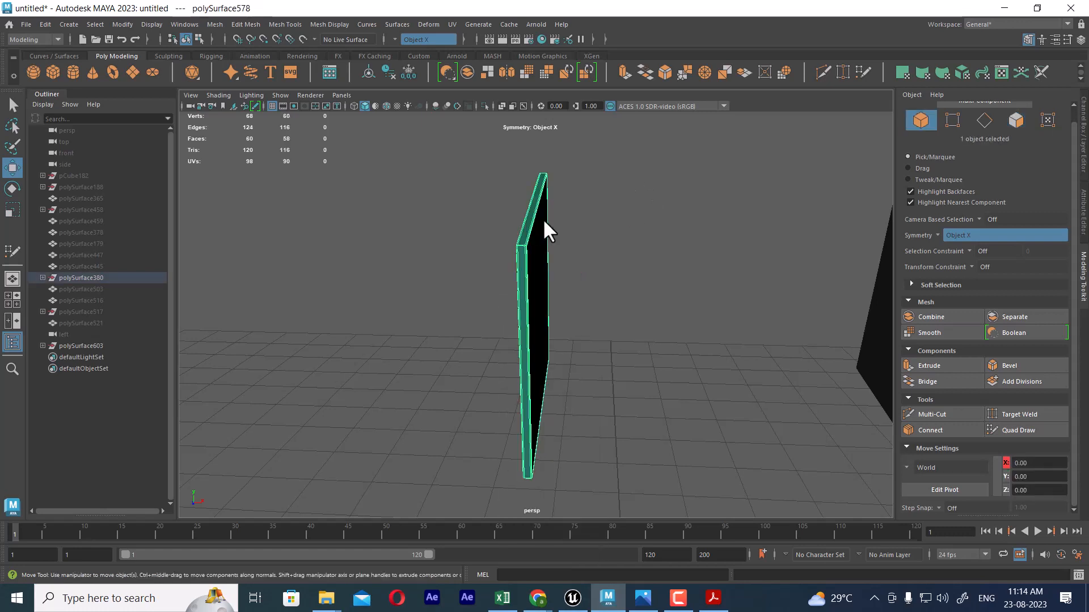
pyautogui.click(562, 262)
pyautogui.click(543, 269)
pyautogui.click(550, 283)
pyautogui.keyDown('alt'); pyautogui.moveTo(586, 352); pyautogui.dragTo(636, 356); pyautogui.keyUp('alt')
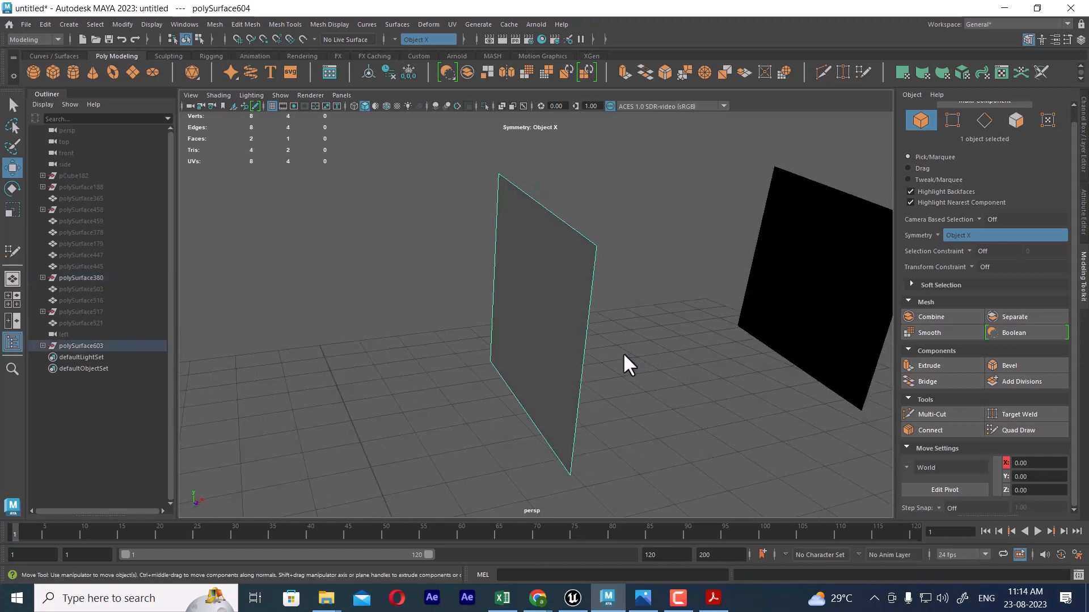
pyautogui.hotkey('ctrl', 'z')
pyautogui.keyDown('alt'); pyautogui.moveTo(630, 347); pyautogui.dragTo(583, 288); pyautogui.keyUp('alt')
# Step: Hide the high-poly panel and select the face of the low-poly quad behind it
pyautogui.click(542, 293)
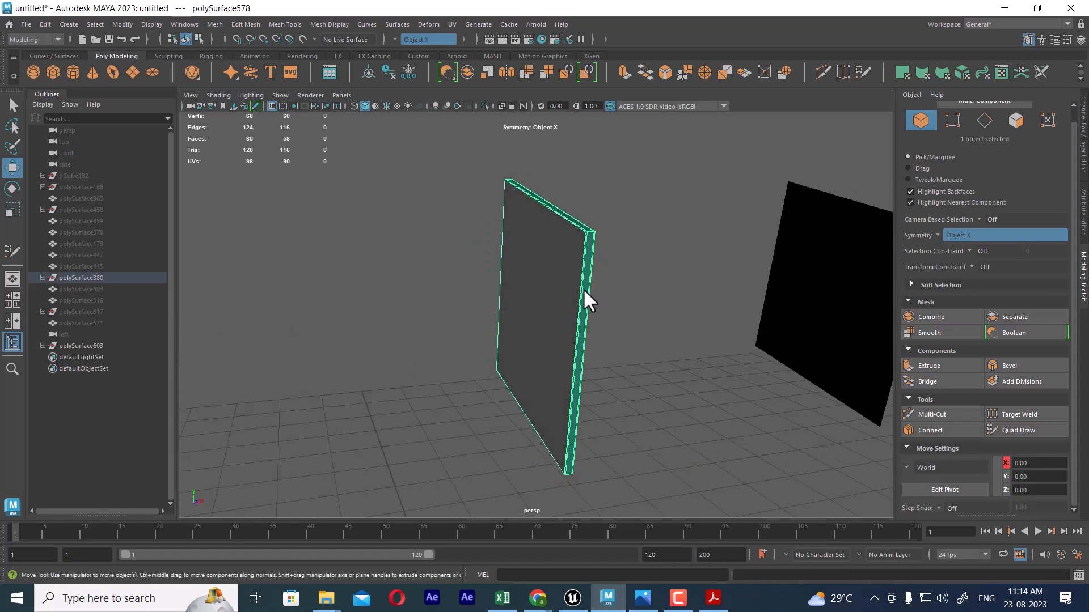
pyautogui.click(568, 254)
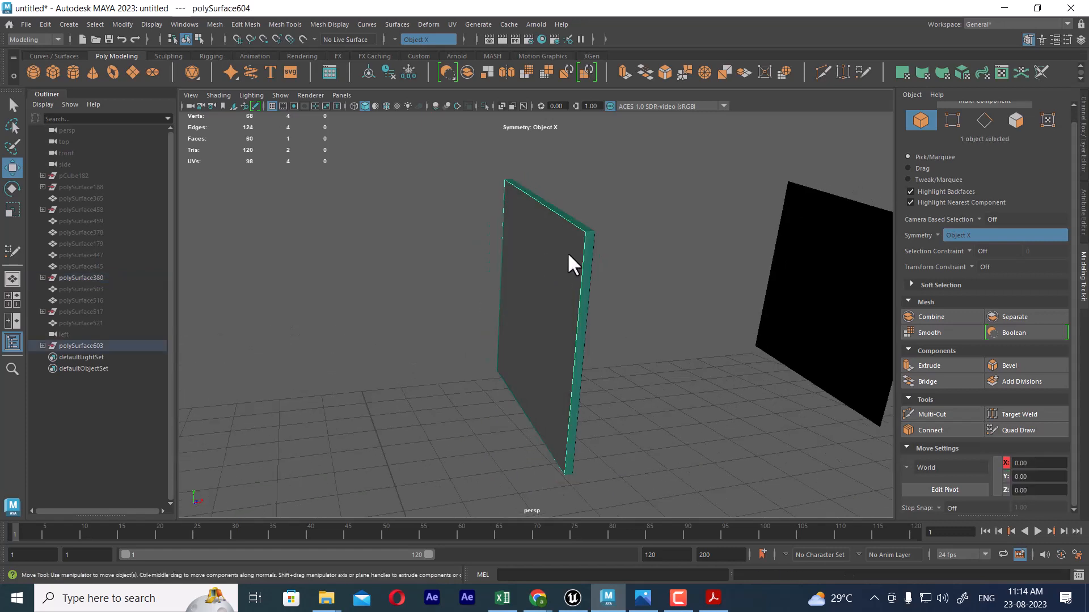
pyautogui.click(589, 233)
pyautogui.hotkey('ctrl', 'z')
pyautogui.hotkey('ctrl', 'z')
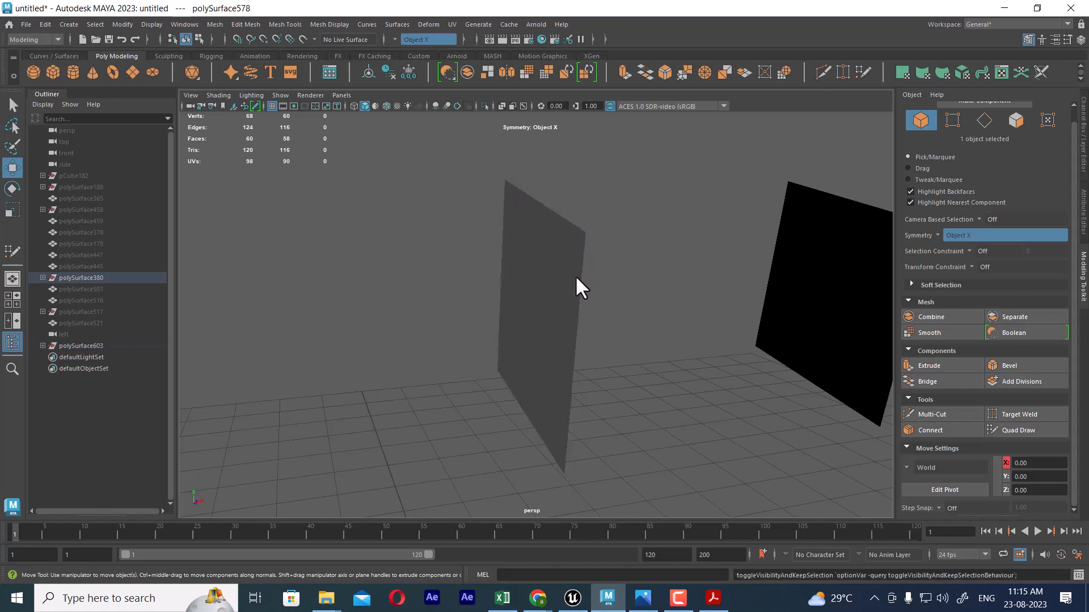
pyautogui.moveTo(551, 216); pyautogui.dragTo(546, 247, button='right')
pyautogui.click(523, 253)
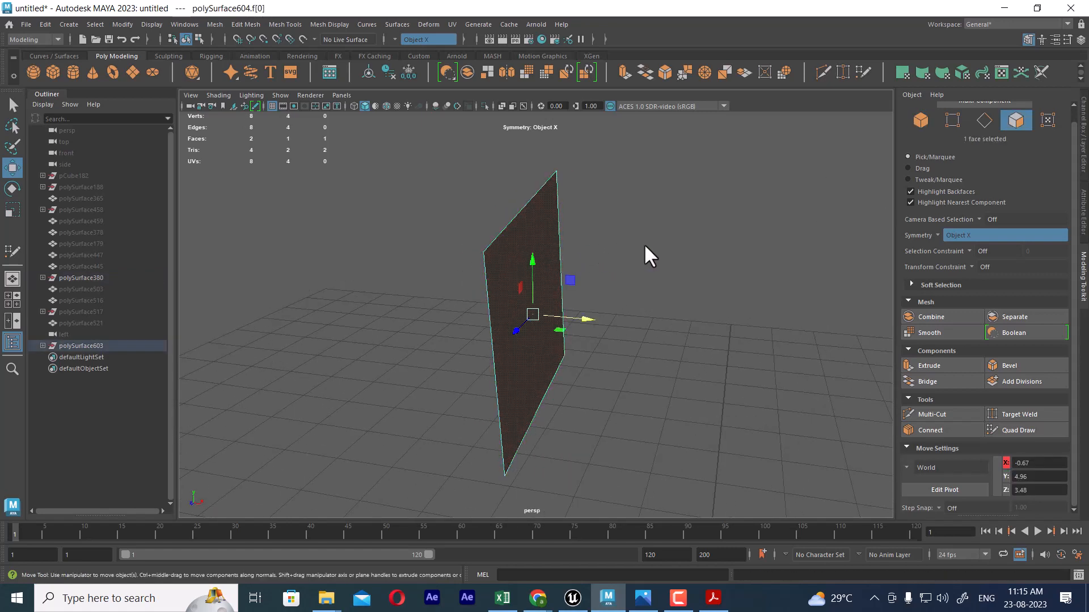
# Step: Show the high-poly panel again and extrude the quad's face along X to about -0.64, matching the panel's thickness
pyautogui.hotkey('ctrl', 'shift', 'h')
pyautogui.keyDown('shift'); pyautogui.moveTo(634, 226); pyautogui.dragTo(632, 262, button='right'); pyautogui.keyUp('shift')
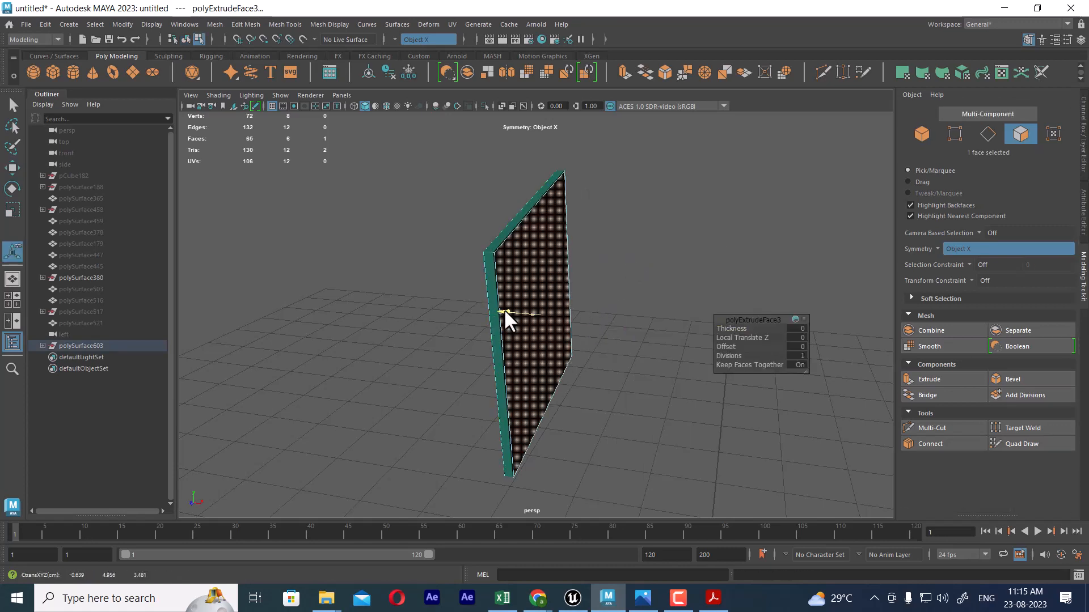
pyautogui.press('w')
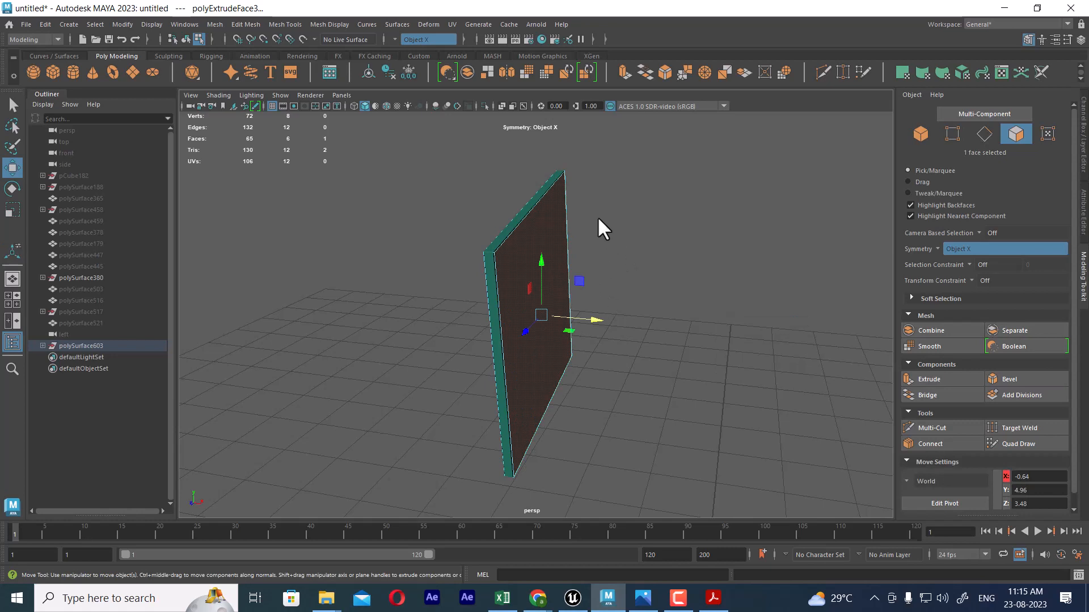
pyautogui.moveTo(597, 217); pyautogui.dragTo(712, 146, button='right')
pyautogui.keyDown('alt'); pyautogui.moveTo(559, 273); pyautogui.dragTo(581, 276); pyautogui.keyUp('alt')
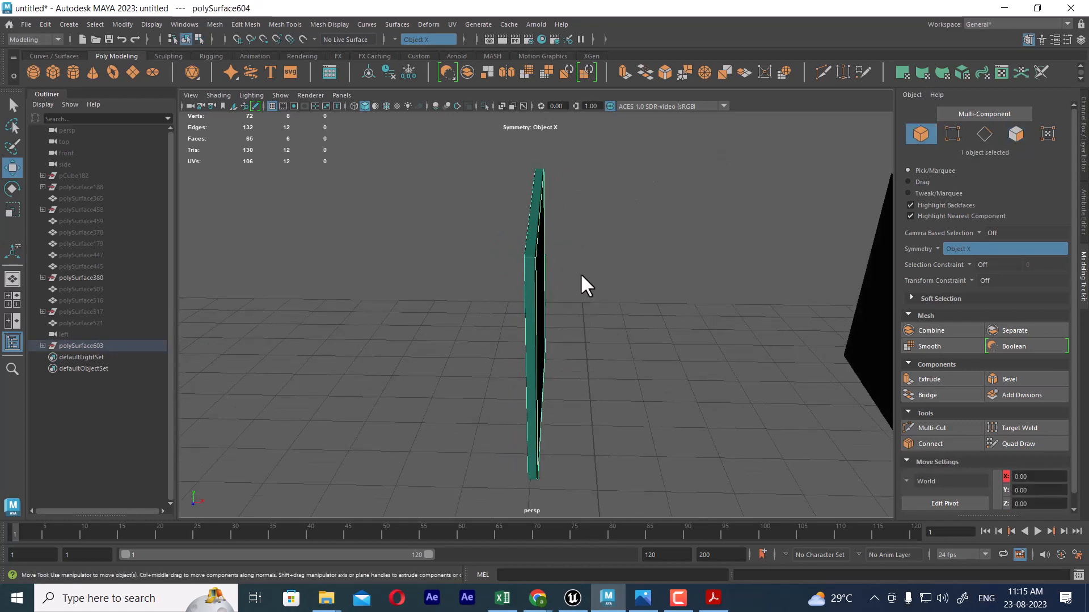
# Step: Isolate the extruded low-poly panel and reverse the normals of all its faces
pyautogui.keyDown('alt'); pyautogui.moveTo(594, 397); pyautogui.dragTo(569, 393); pyautogui.keyUp('alt')
pyautogui.keyDown('alt'); pyautogui.moveTo(569, 393); pyautogui.dragTo(594, 313, button='middle'); pyautogui.keyUp('alt')
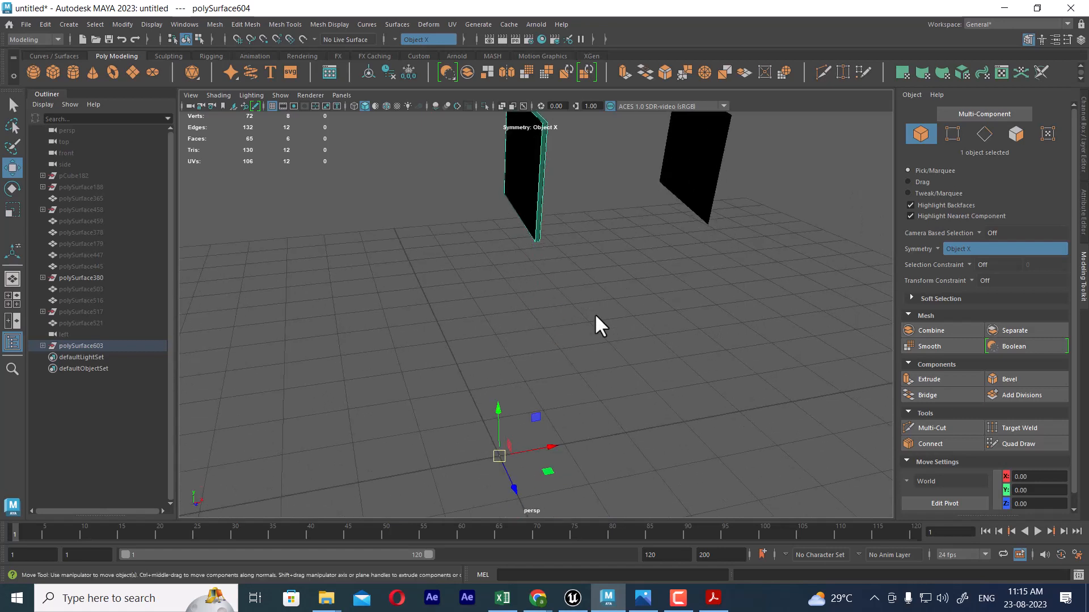
pyautogui.hotkey('alt', 'h')
pyautogui.click(599, 340)
pyautogui.keyDown('alt'); pyautogui.moveTo(535, 203); pyautogui.dragTo(644, 307); pyautogui.keyUp('alt')
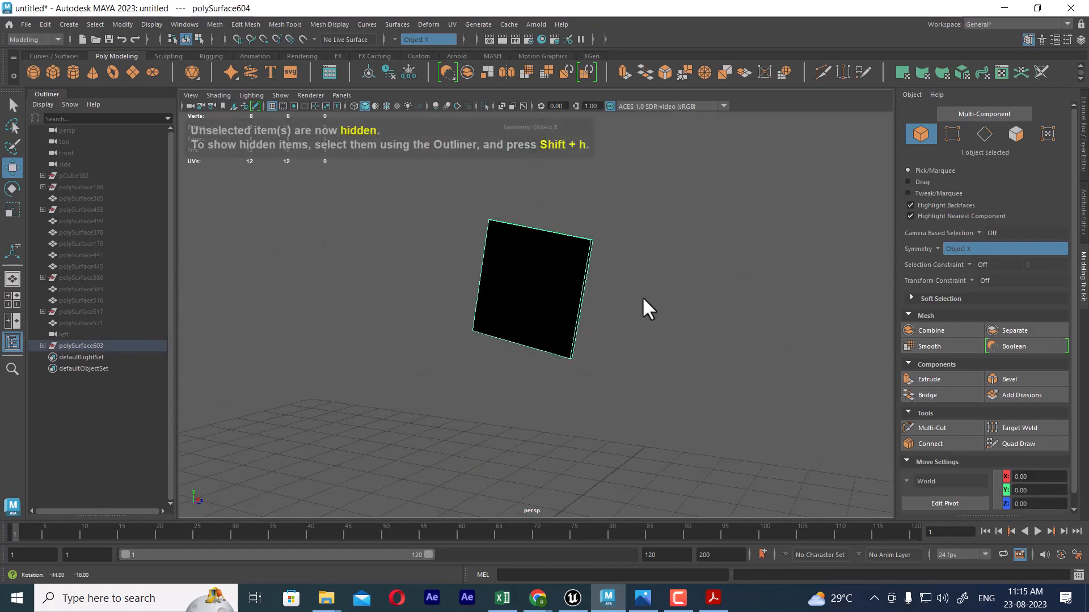
pyautogui.moveTo(535, 267)
pyautogui.mouseDown(button='right')
pyautogui.moveTo(526, 274)
pyautogui.moveTo(514, 242)
pyautogui.moveTo(584, 273)
pyautogui.moveTo(644, 266)
pyautogui.mouseUp(button='right')
pyautogui.click(528, 276)
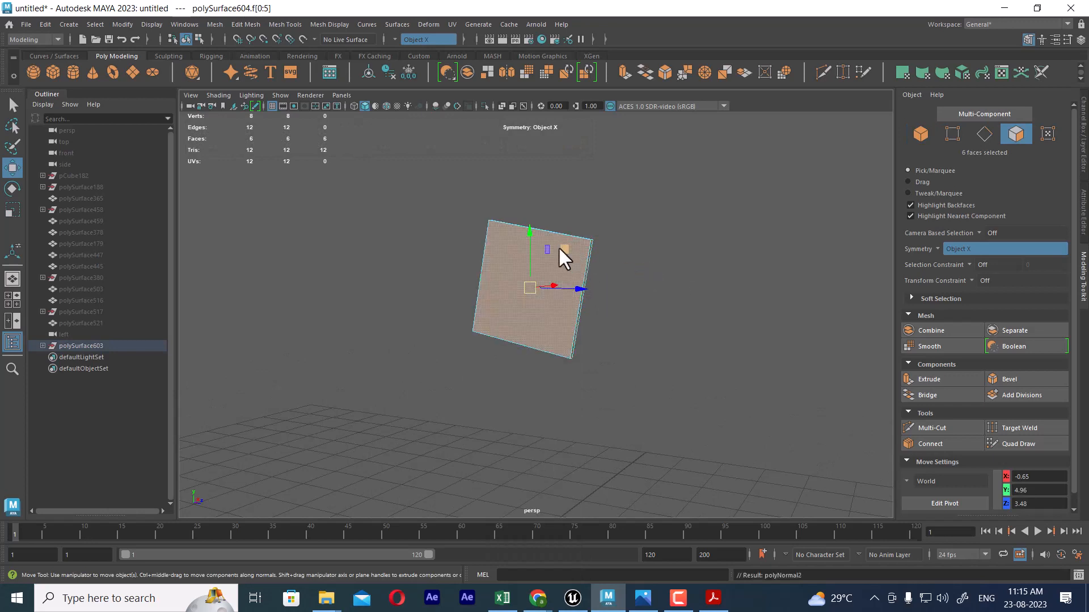
pyautogui.moveTo(558, 246); pyautogui.dragTo(658, 186, button='right')
pyautogui.keyDown('alt'); pyautogui.moveTo(562, 302); pyautogui.dragTo(352, 245); pyautogui.keyUp('alt')
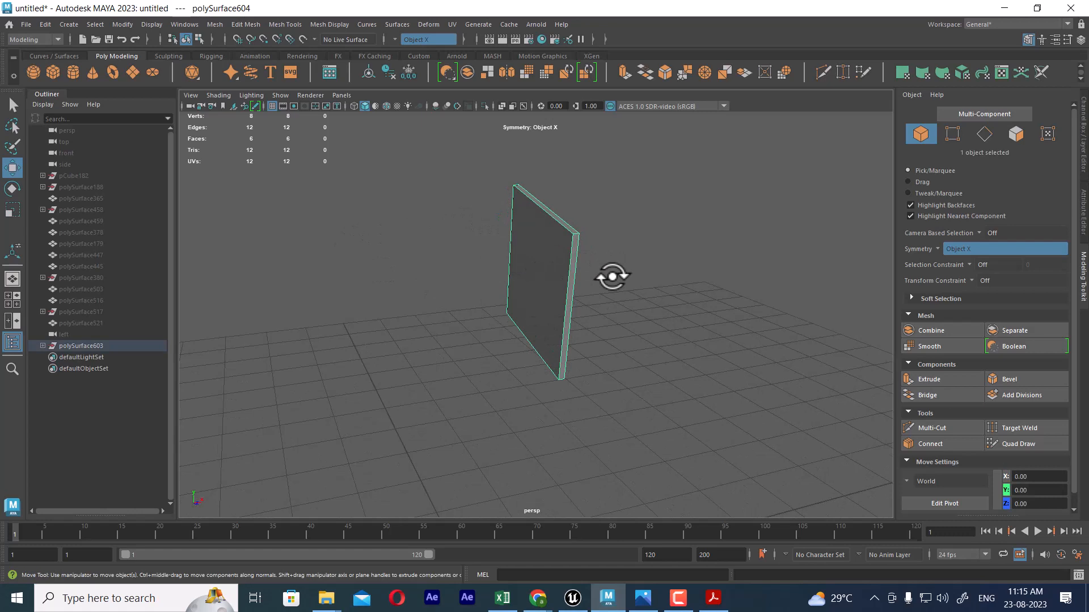
# Step: Show the last hidden objects and add the low-poly panel to the lowpoly layer
pyautogui.hotkey('ctrl', 'shift', 'h')
pyautogui.click(1080, 40)
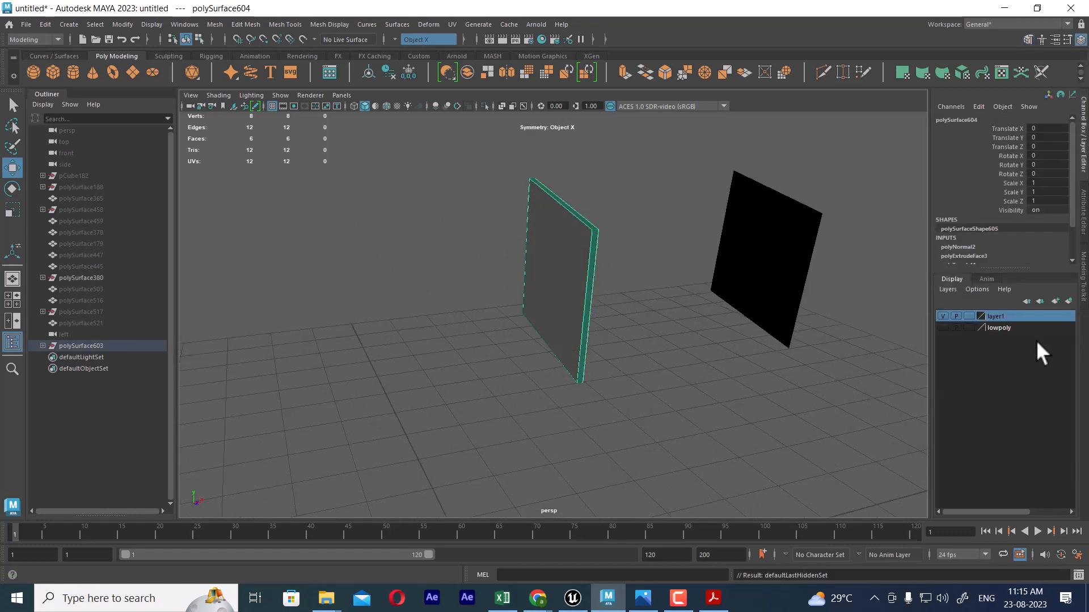
pyautogui.rightClick(1026, 322)
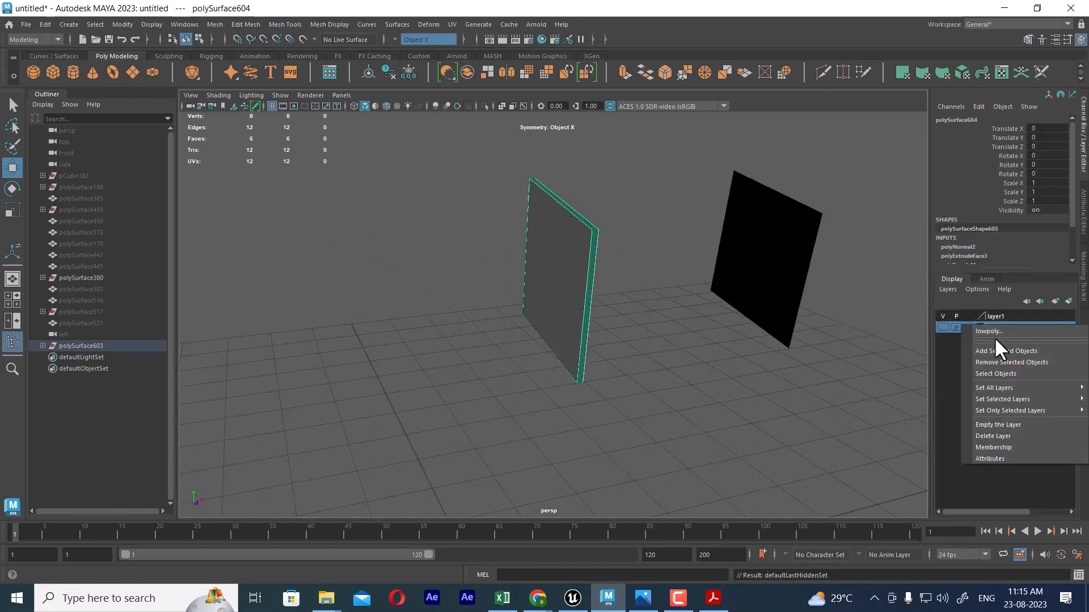
pyautogui.click(988, 349)
# Step: Select the remaining high-poly panel and examine it from several sides
pyautogui.keyDown('alt'); pyautogui.moveTo(704, 359); pyautogui.dragTo(729, 357); pyautogui.keyUp('alt')
pyautogui.click(642, 263)
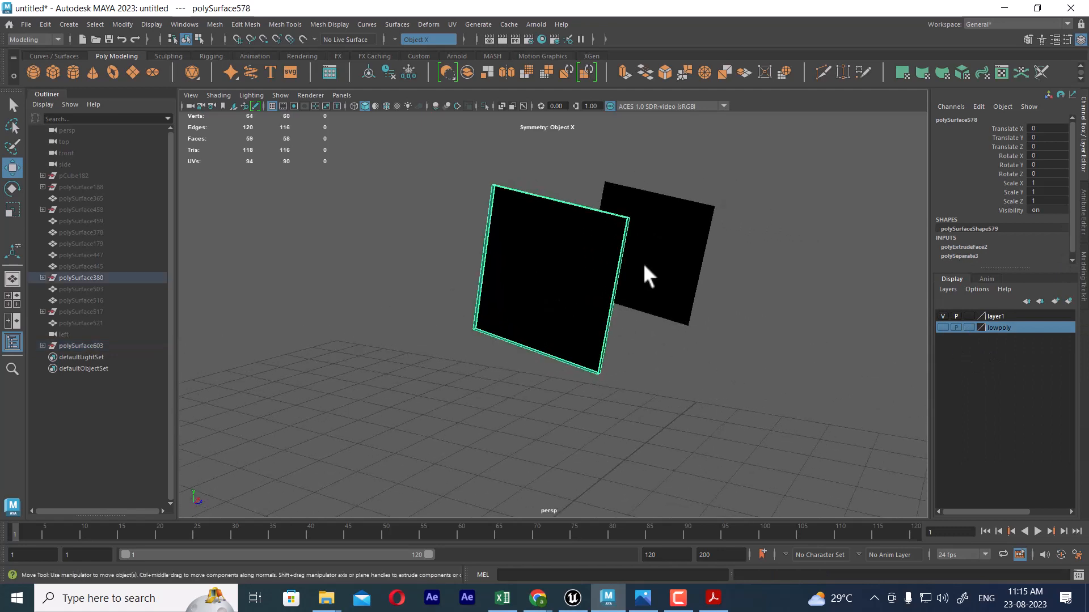
pyautogui.keyDown('alt'); pyautogui.moveTo(642, 263); pyautogui.dragTo(652, 307); pyautogui.keyUp('alt')
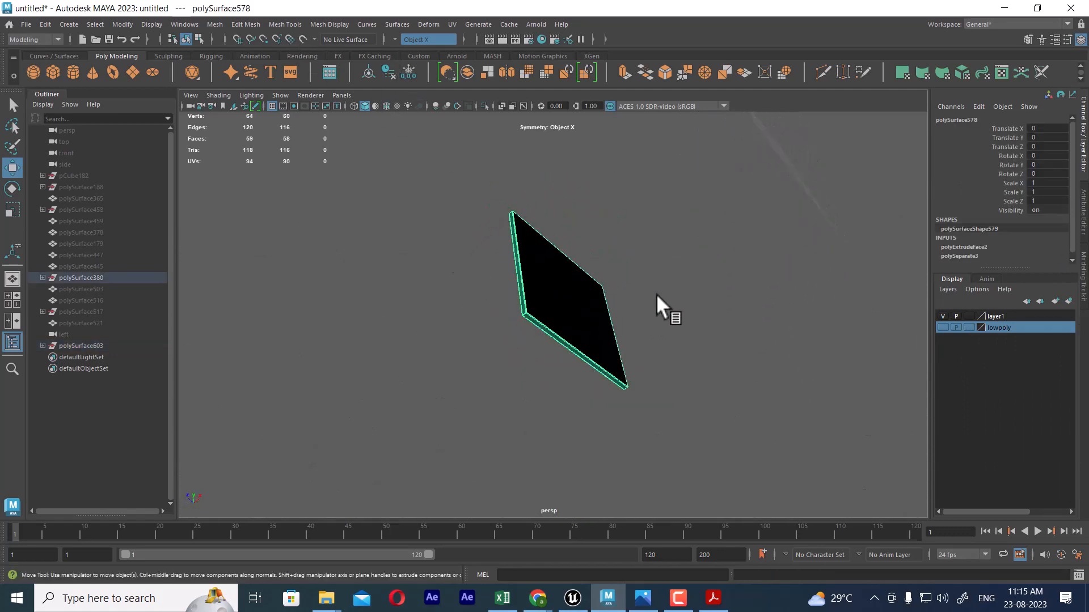
pyautogui.keyDown('alt'); pyautogui.moveTo(577, 301); pyautogui.dragTo(678, 376); pyautogui.keyUp('alt')
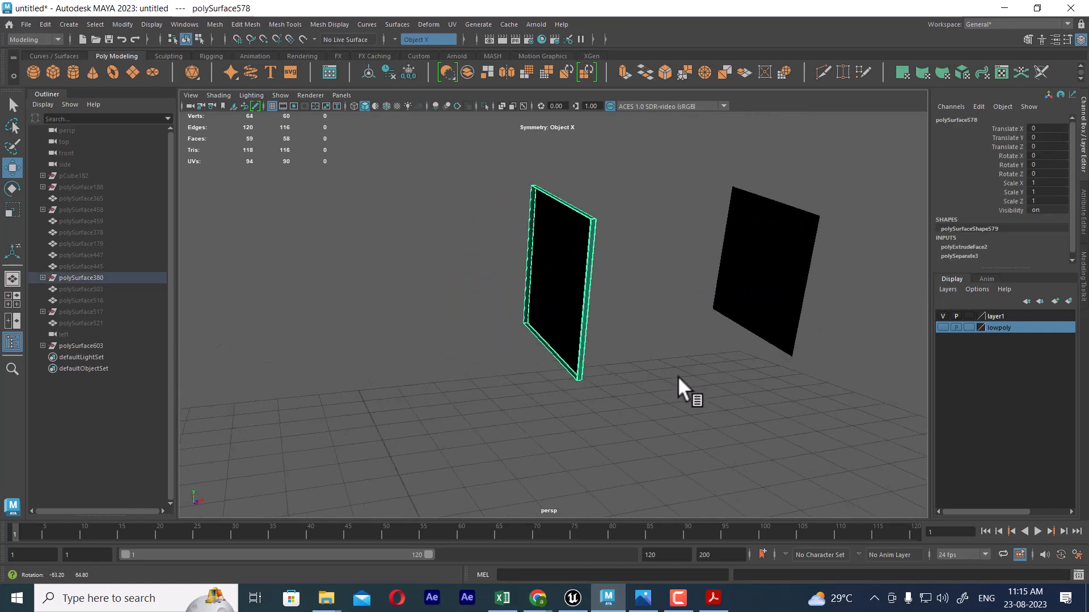
# Step: Delete the flat single-face panel standing beside the high-poly panel
pyautogui.click(811, 283)
pyautogui.click(794, 277)
pyautogui.press('Delete')
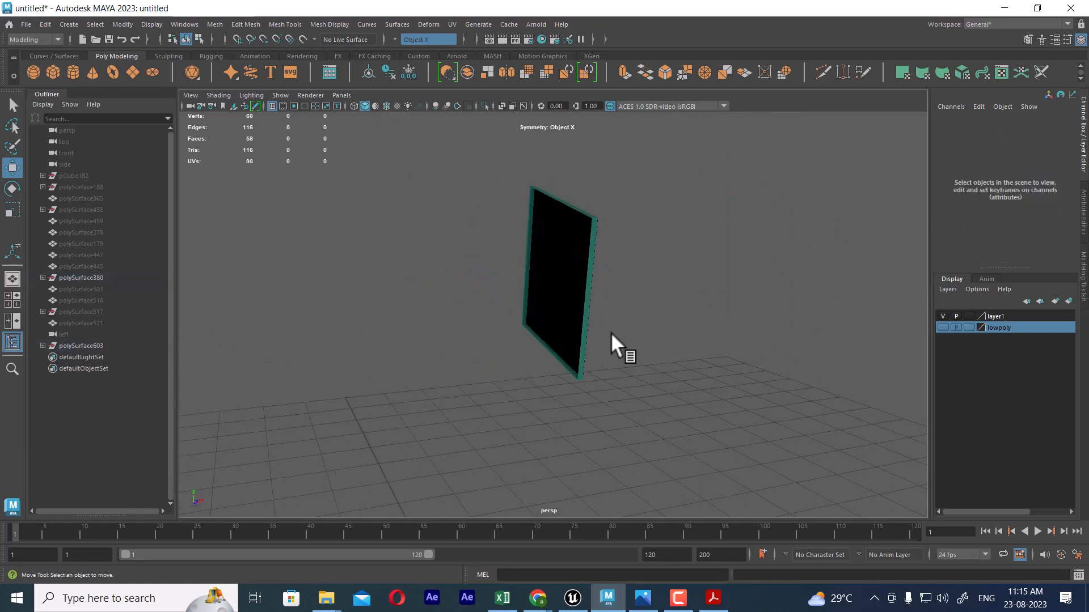
# Step: Select the remaining high-poly panel and show all hidden objects of the chair
pyautogui.click(553, 289)
pyautogui.keyDown('alt'); pyautogui.moveTo(553, 289); pyautogui.dragTo(621, 332); pyautogui.keyUp('alt')
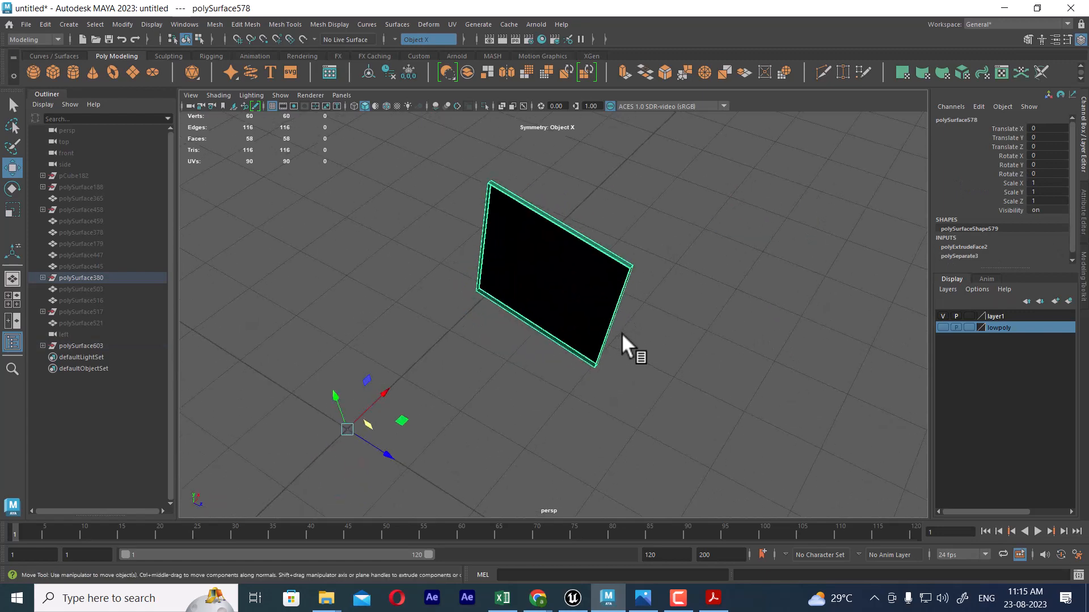
pyautogui.click(160, 23)
pyautogui.moveTo(197, 104)
pyautogui.click(423, 143)
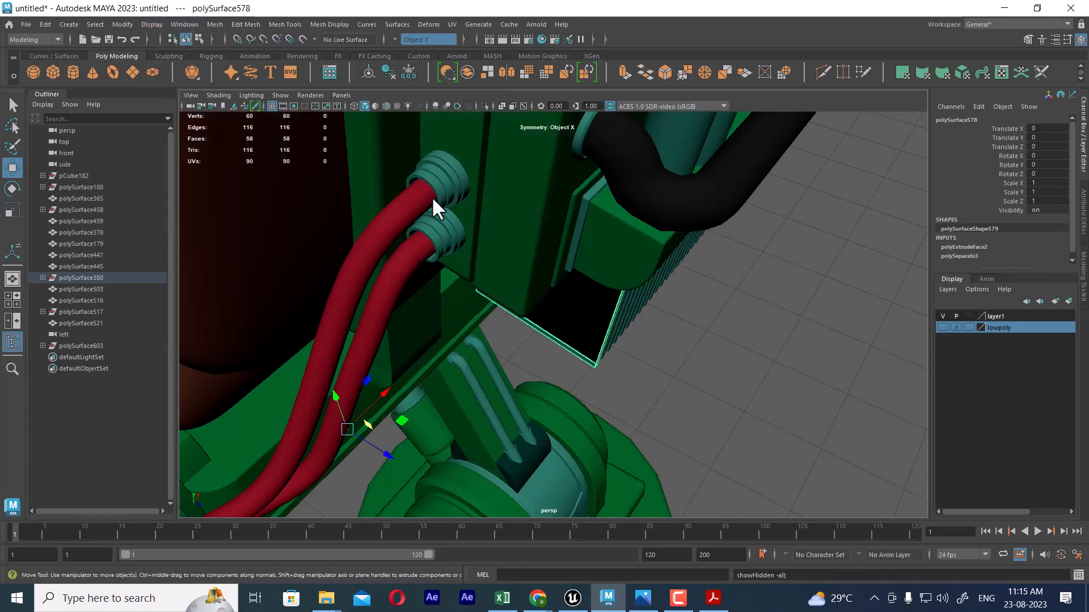
# Step: Examine the red hoses, the black pipe and the vertical cylinders on the back of the chair for the next part
pyautogui.keyDown('alt'); pyautogui.moveTo(432, 199); pyautogui.dragTo(534, 233); pyautogui.keyUp('alt')
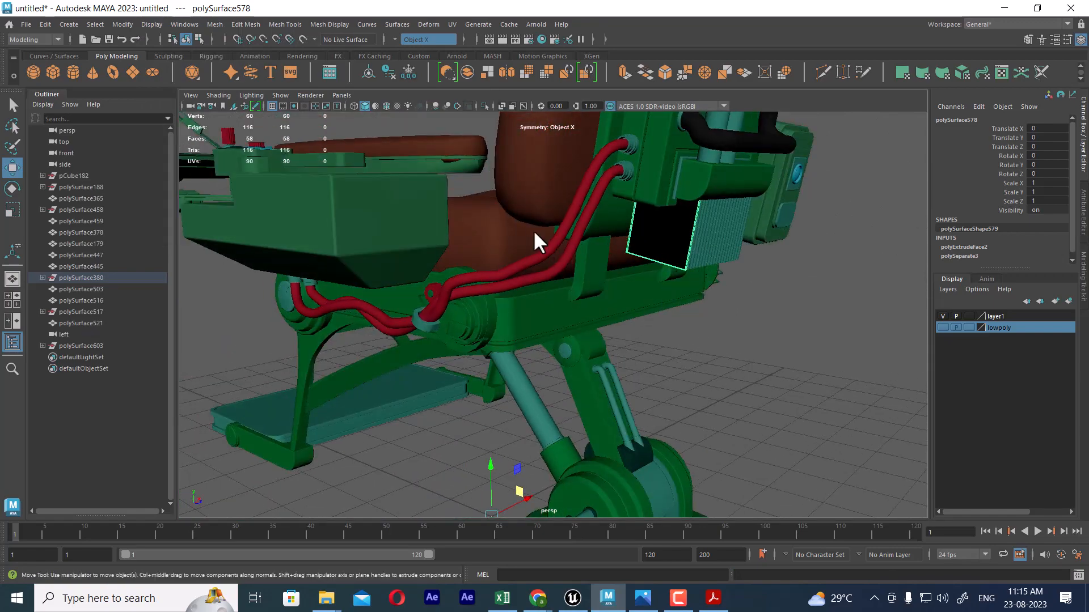
pyautogui.click(560, 239)
pyautogui.press('f')
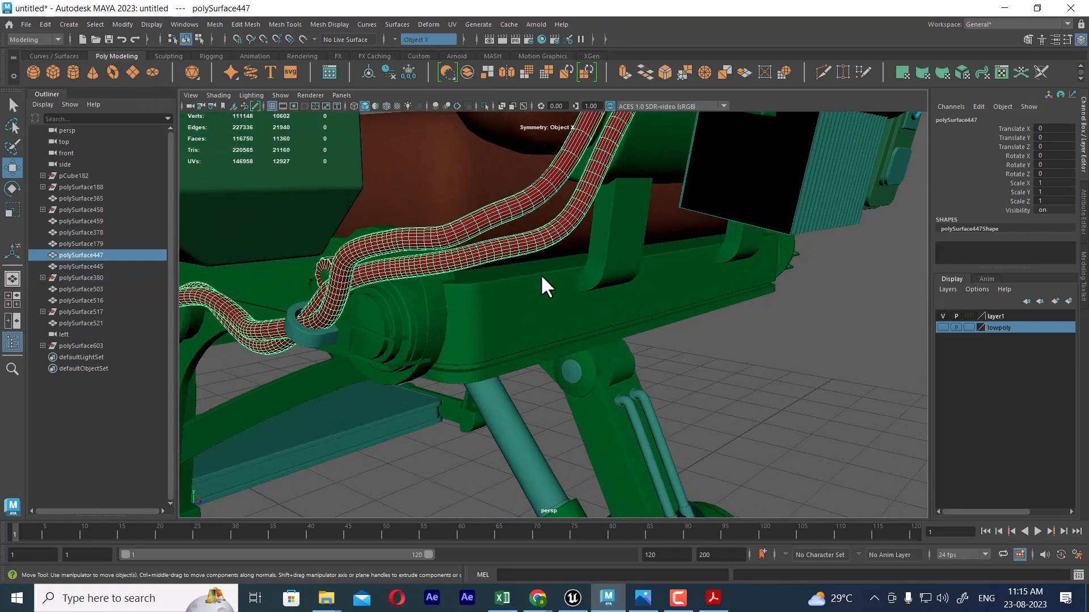
pyautogui.keyDown('alt'); pyautogui.moveTo(540, 274); pyautogui.dragTo(624, 347); pyautogui.keyUp('alt')
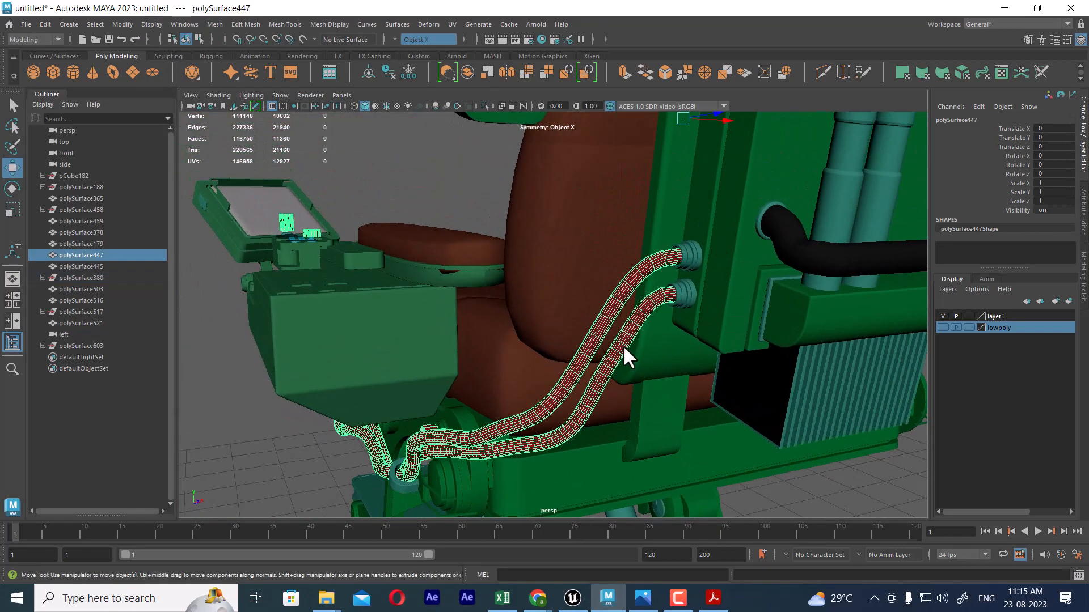
pyautogui.scroll(-3, 622, 345)
pyautogui.click(751, 266)
pyautogui.scroll(5, 749, 273)
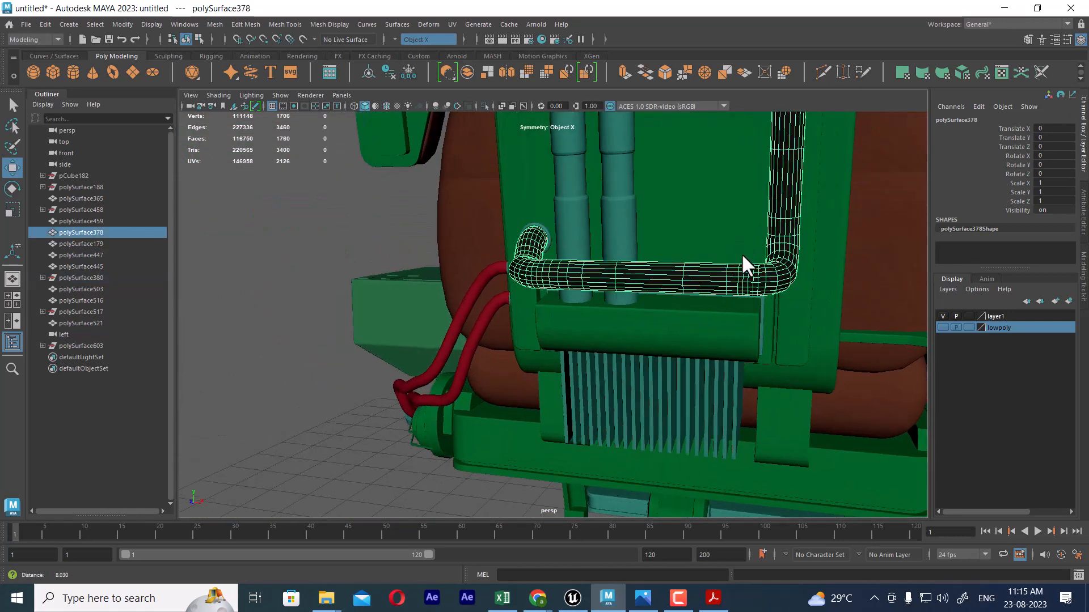
pyautogui.scroll(-3, 737, 284)
pyautogui.click(670, 309)
pyautogui.keyDown('alt'); pyautogui.moveTo(730, 328); pyautogui.dragTo(745, 297); pyautogui.keyUp('alt')
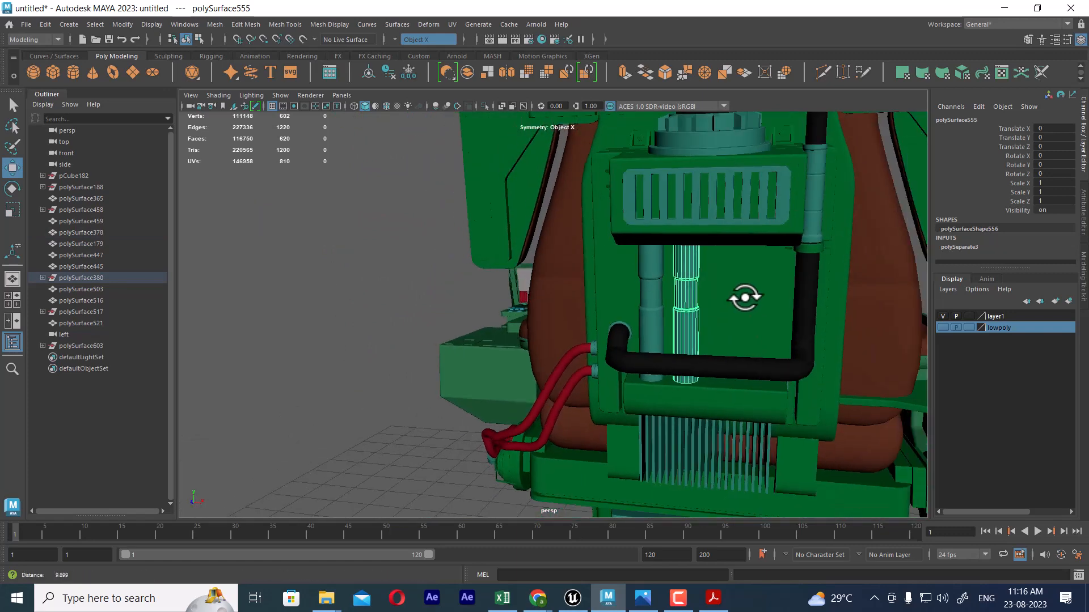
# Step: Isolate the black pipe mesh by hiding everything else and inspect its ends and thick elbow
pyautogui.click(731, 363)
pyautogui.keyDown('alt'); pyautogui.moveTo(801, 328); pyautogui.dragTo(783, 246); pyautogui.keyUp('alt')
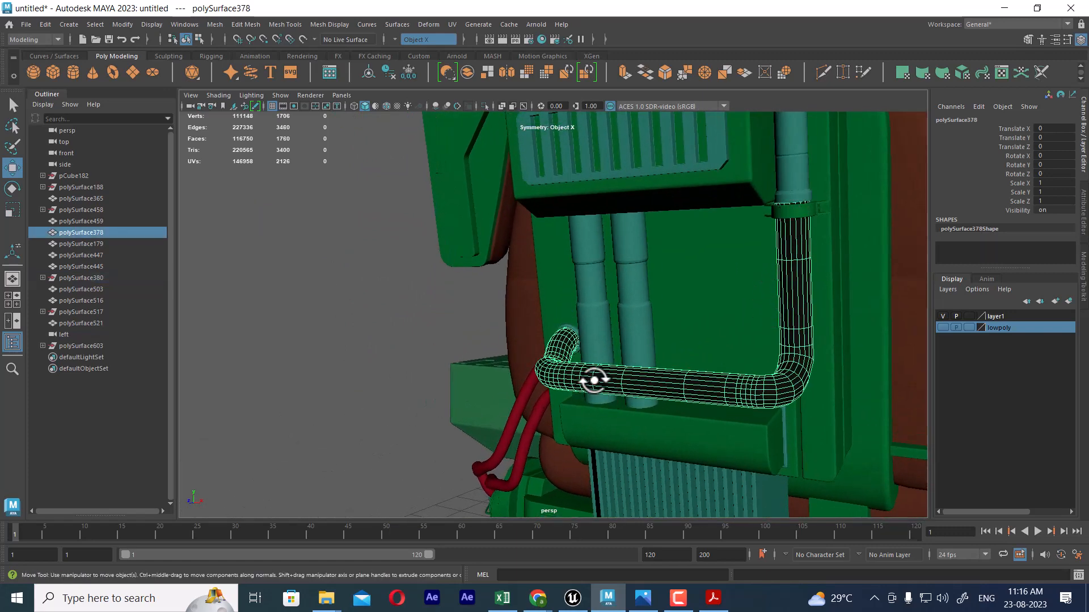
pyautogui.keyDown('alt'); pyautogui.moveTo(687, 406); pyautogui.dragTo(794, 331); pyautogui.keyUp('alt')
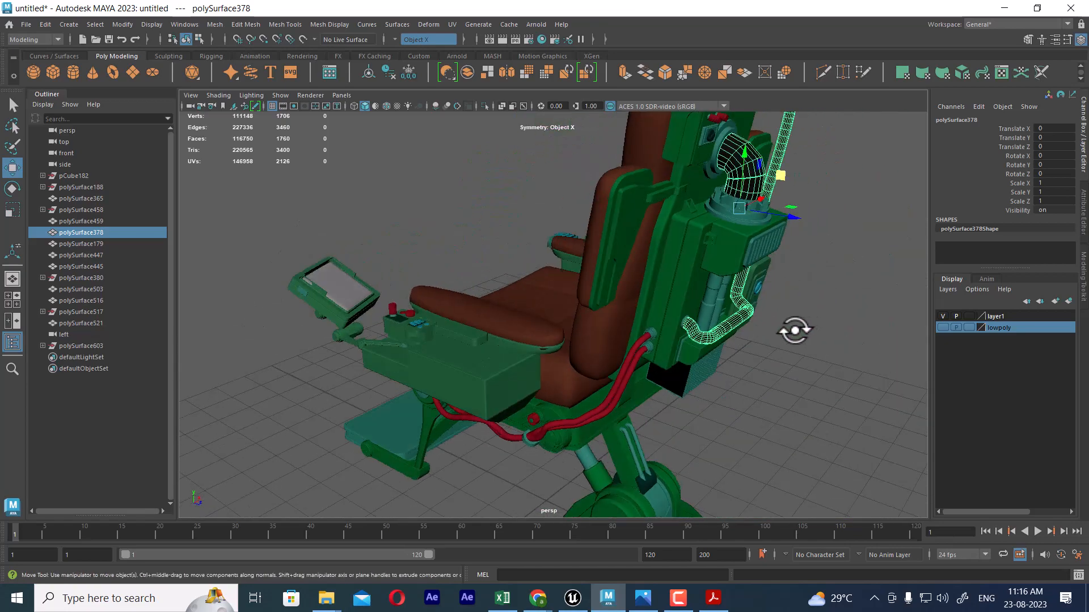
pyautogui.hotkey('alt', 'h')
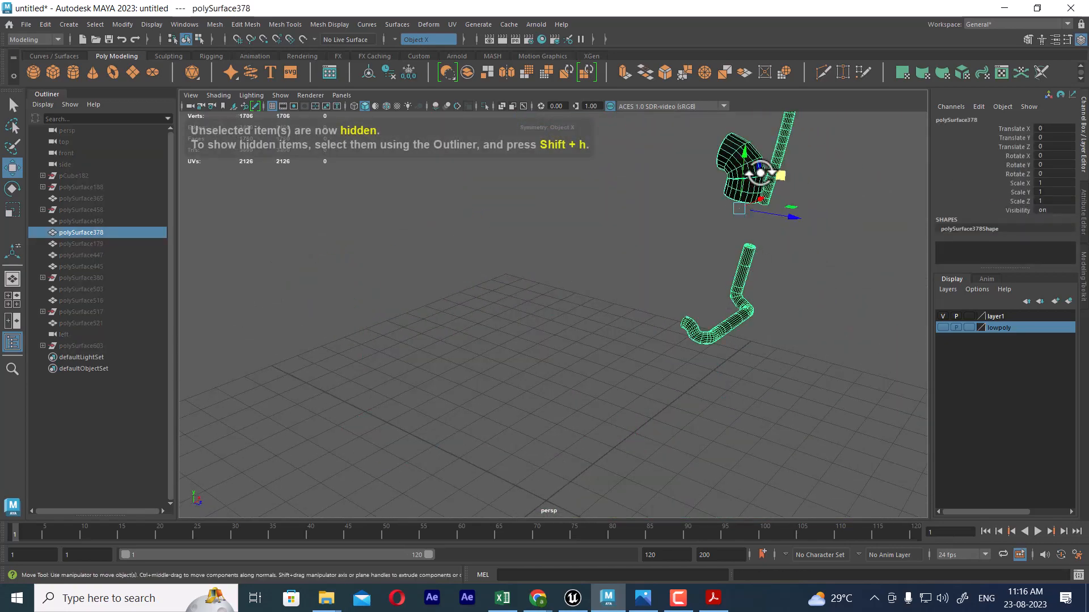
pyautogui.scroll(5, 749, 176)
pyautogui.keyDown('alt'); pyautogui.moveTo(681, 247); pyautogui.dragTo(714, 367); pyautogui.keyUp('alt')
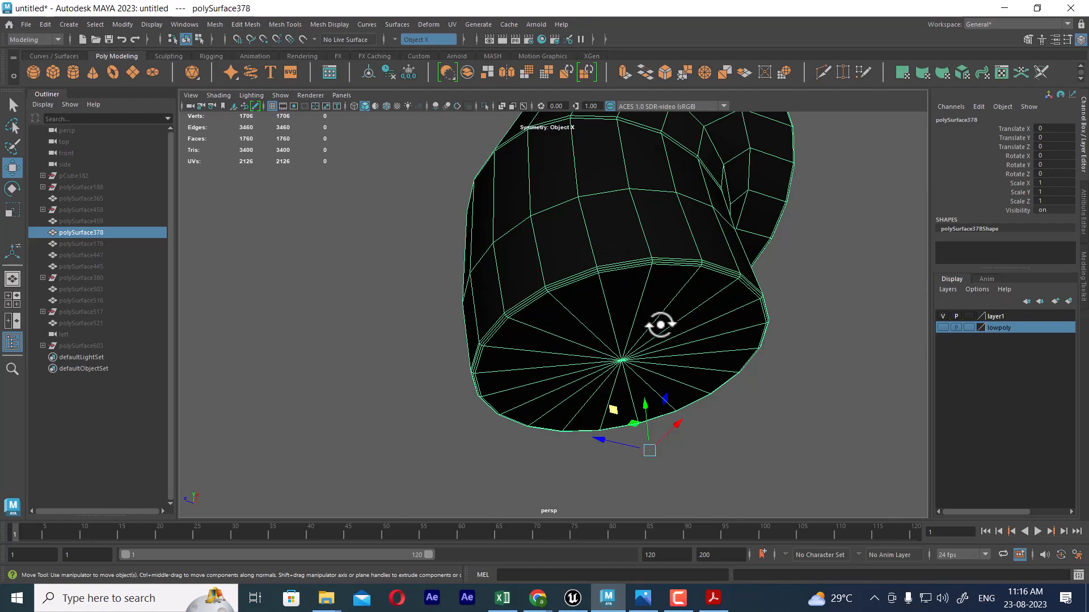
pyautogui.keyDown('alt'); pyautogui.moveTo(658, 323); pyautogui.dragTo(663, 294); pyautogui.keyUp('alt')
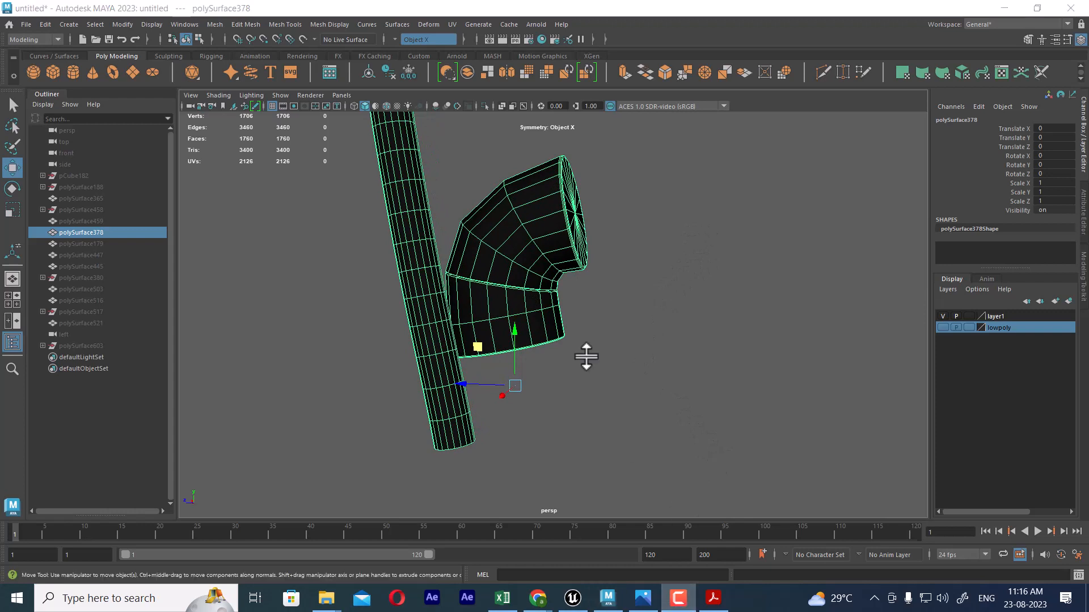
pyautogui.keyDown('alt'); pyautogui.moveTo(432, 175); pyautogui.dragTo(282, 170); pyautogui.keyUp('alt')
# Step: Examine the lengthwise edge loop of the tall bent pipe, and return to object selection with the whole pipe mesh selected
pyautogui.click(638, 222)
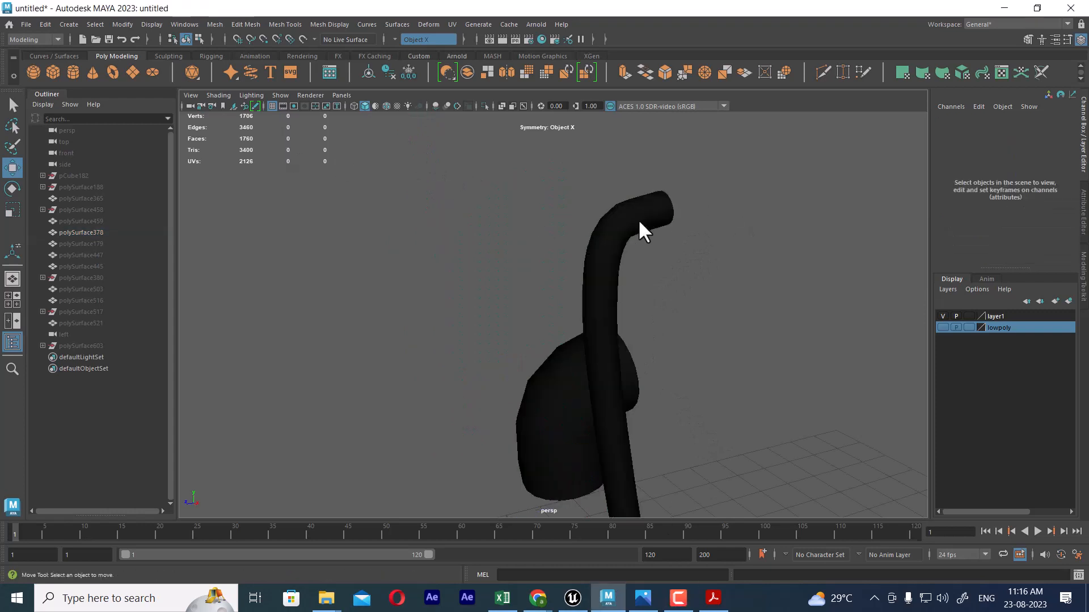
pyautogui.click(662, 215)
pyautogui.moveTo(664, 215); pyautogui.dragTo(664, 177, button='right')
pyautogui.doubleClick(661, 204)
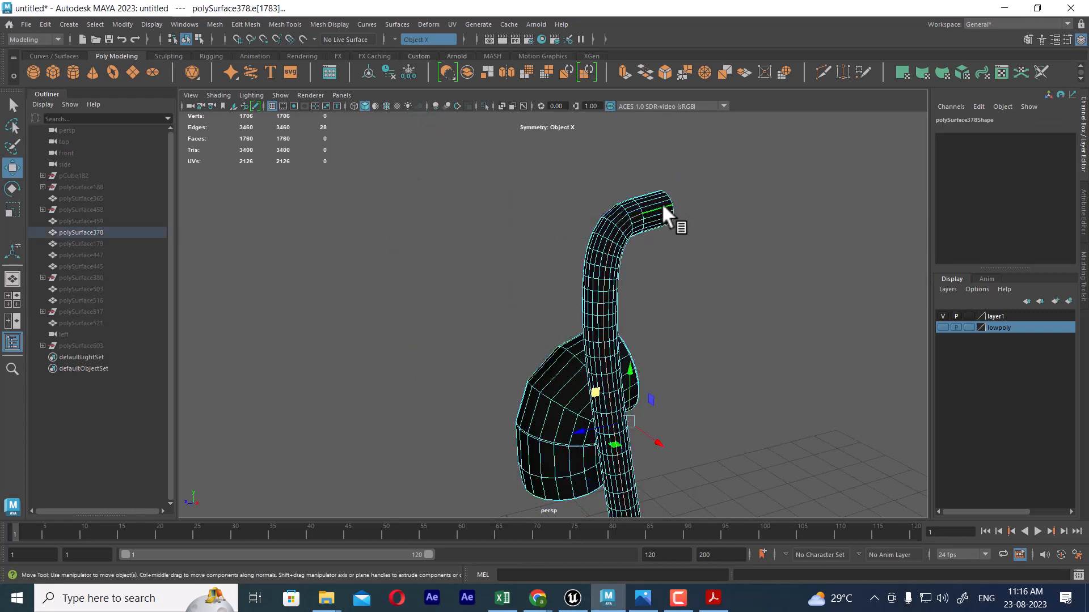
pyautogui.keyDown('alt'); pyautogui.moveTo(661, 204); pyautogui.dragTo(642, 270); pyautogui.keyUp('alt')
pyautogui.scroll(5, 691, 264)
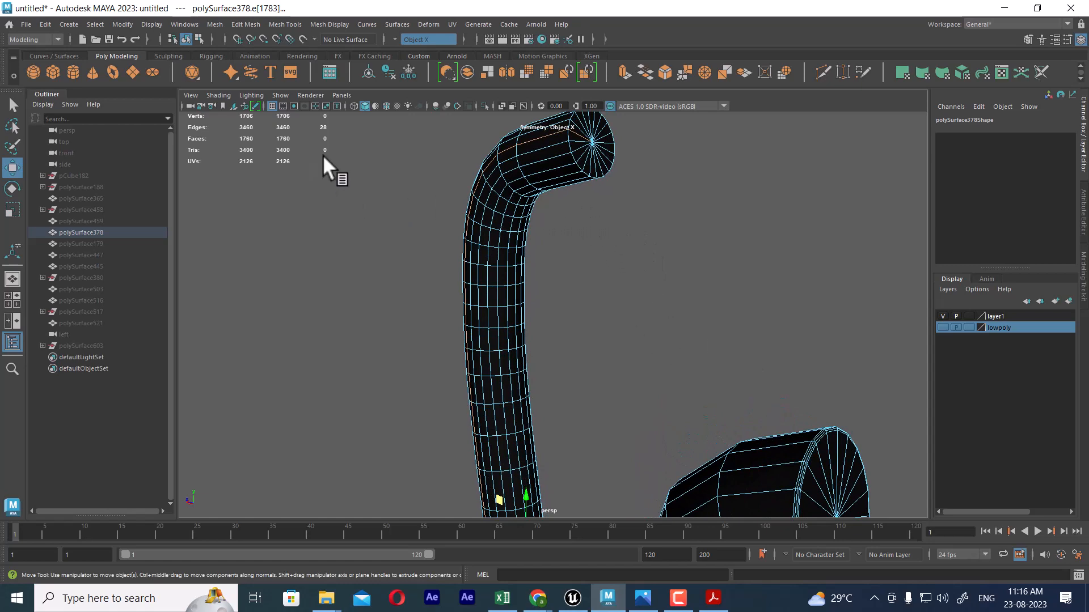
pyautogui.moveTo(576, 242)
pyautogui.keyDown('alt'); pyautogui.mouseDown()
pyautogui.moveTo(564, 309)
pyautogui.moveTo(590, 214)
pyautogui.moveTo(702, 316)
pyautogui.moveTo(698, 252)
pyautogui.moveTo(702, 295)
pyautogui.moveTo(638, 278)
pyautogui.moveTo(597, 179)
pyautogui.moveTo(573, 299)
pyautogui.moveTo(669, 315)
pyautogui.moveTo(641, 272)
pyautogui.moveTo(639, 227)
pyautogui.moveTo(613, 274)
pyautogui.mouseUp(); pyautogui.keyUp('alt')
pyautogui.press('F8')
pyautogui.click(729, 213)
pyautogui.click(606, 255)
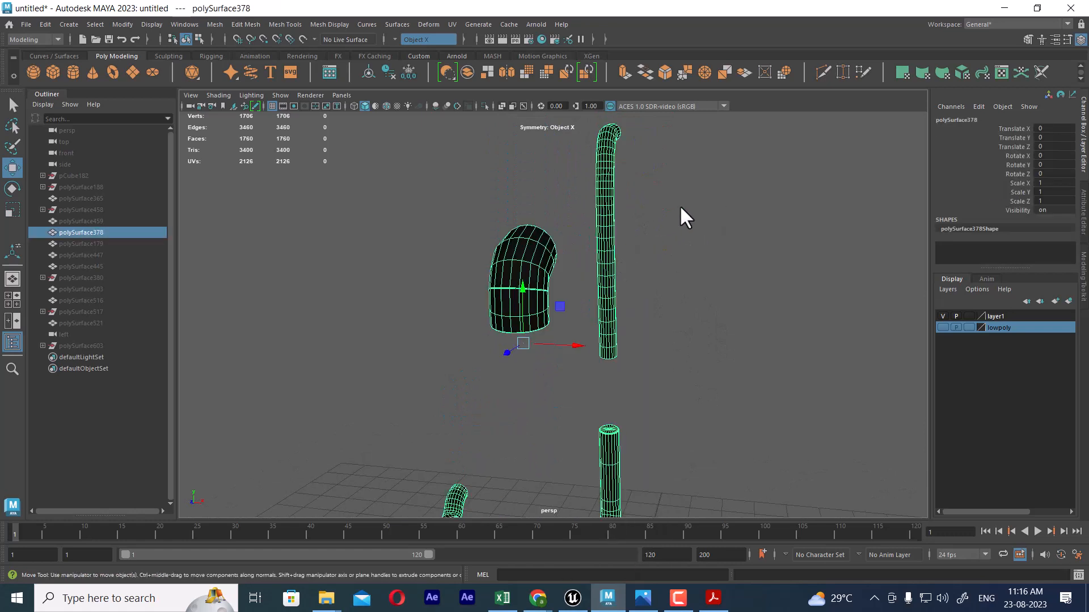
# Step: Separate the combined black pipe mesh into individual objects
pyautogui.moveTo(681, 213); pyautogui.dragTo(692, 420, button='right')
pyautogui.click(794, 349)
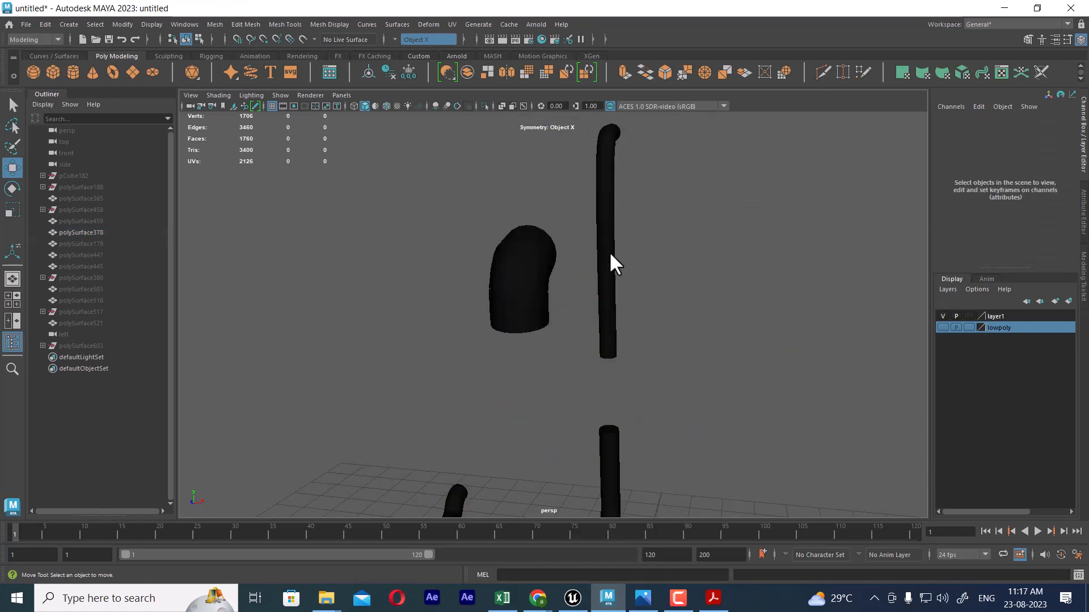
pyautogui.click(609, 250)
pyautogui.hotkey('alt', 'h')
pyautogui.click(694, 320)
pyautogui.click(600, 278)
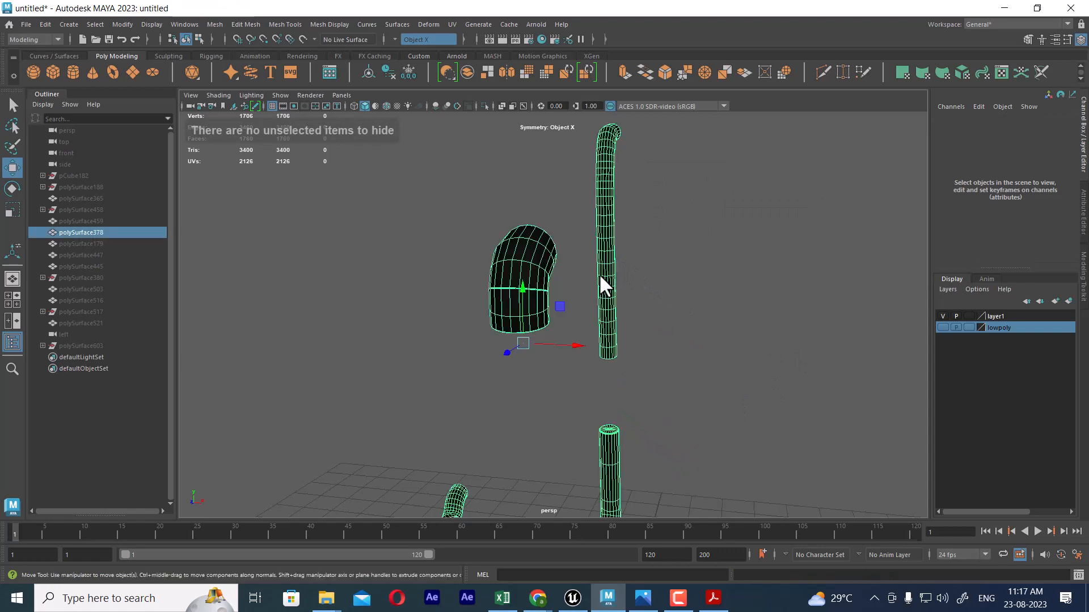
pyautogui.moveTo(631, 222); pyautogui.dragTo(632, 454, button='right')
# Step: Isolate the tall bent pipe by hiding the other separated pipe pieces
pyautogui.click(601, 238)
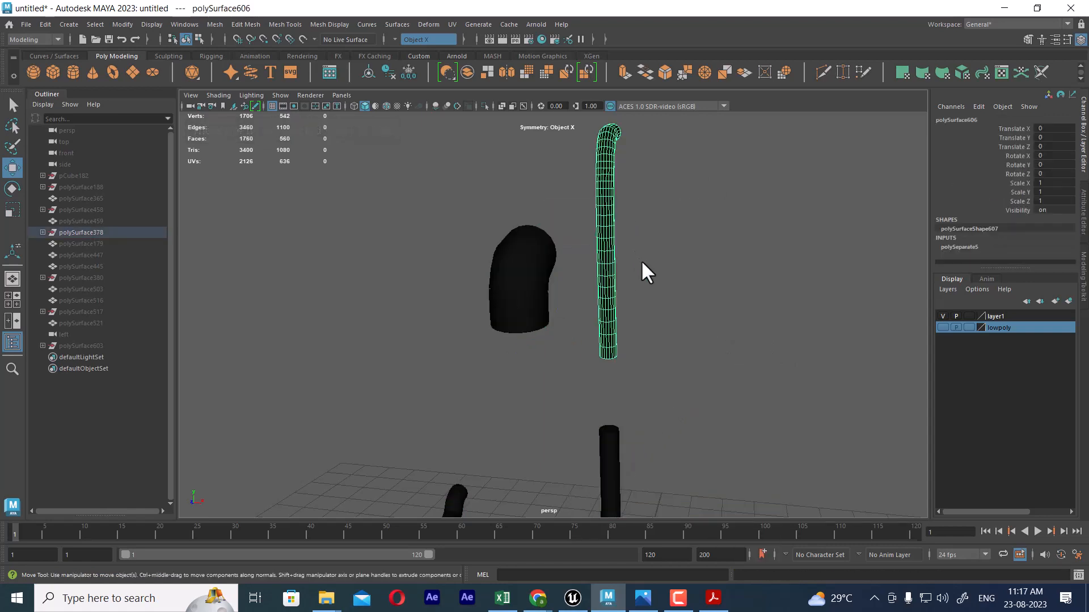
pyautogui.hotkey('alt', 'h')
pyautogui.click(650, 277)
pyautogui.click(612, 283)
pyautogui.keyDown('alt'); pyautogui.moveTo(641, 255); pyautogui.dragTo(630, 299, button='middle'); pyautogui.keyUp('alt')
pyautogui.keyDown('alt'); pyautogui.moveTo(630, 300); pyautogui.dragTo(593, 297); pyautogui.keyUp('alt')
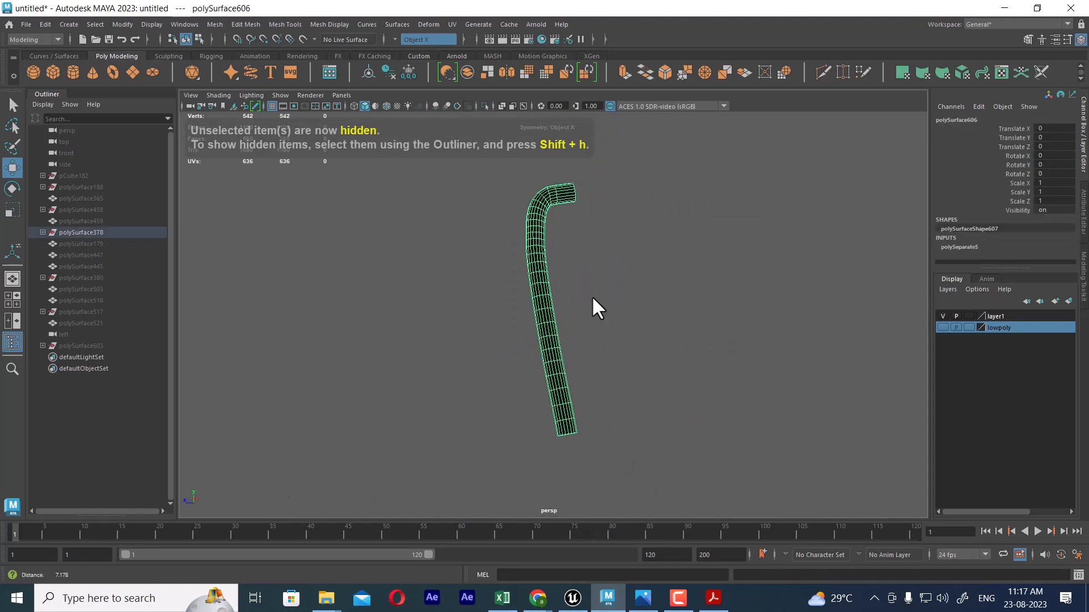
# Step: Inspect the tall pipe's capped end and the edge loop around its rim, ending with the whole pipe selected
pyautogui.keyDown('alt'); pyautogui.moveTo(593, 296); pyautogui.dragTo(653, 242, button='right'); pyautogui.keyUp('alt')
pyautogui.keyDown('alt'); pyautogui.moveTo(654, 242); pyautogui.dragTo(674, 319, button='middle'); pyautogui.keyUp('alt')
pyautogui.keyDown('alt'); pyautogui.moveTo(674, 319); pyautogui.dragTo(614, 347); pyautogui.keyUp('alt')
pyautogui.keyDown('alt'); pyautogui.moveTo(623, 205); pyautogui.dragTo(655, 276, button='middle'); pyautogui.keyUp('alt')
pyautogui.keyDown('alt'); pyautogui.moveTo(654, 277); pyautogui.dragTo(695, 276, button='right'); pyautogui.keyUp('alt')
pyautogui.keyDown('alt'); pyautogui.moveTo(695, 275); pyautogui.dragTo(664, 322); pyautogui.keyUp('alt')
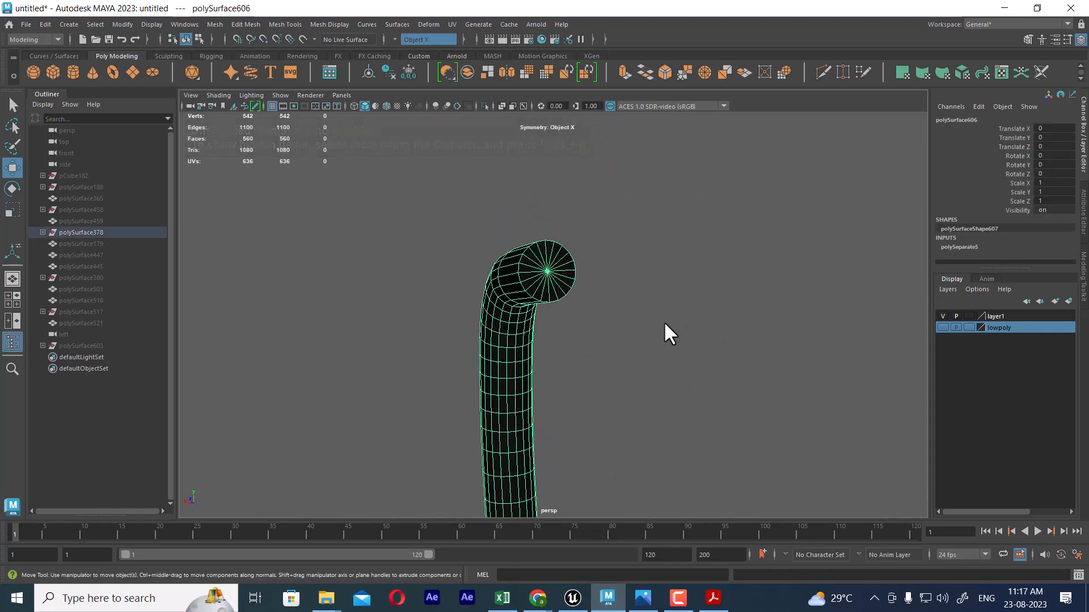
pyautogui.keyDown('alt'); pyautogui.moveTo(664, 322); pyautogui.dragTo(679, 363, button='right'); pyautogui.keyUp('alt')
pyautogui.keyDown('alt'); pyautogui.moveTo(679, 363); pyautogui.dragTo(652, 318); pyautogui.keyUp('alt')
pyautogui.keyDown('alt'); pyautogui.moveTo(652, 317); pyautogui.dragTo(679, 295, button='right'); pyautogui.keyUp('alt')
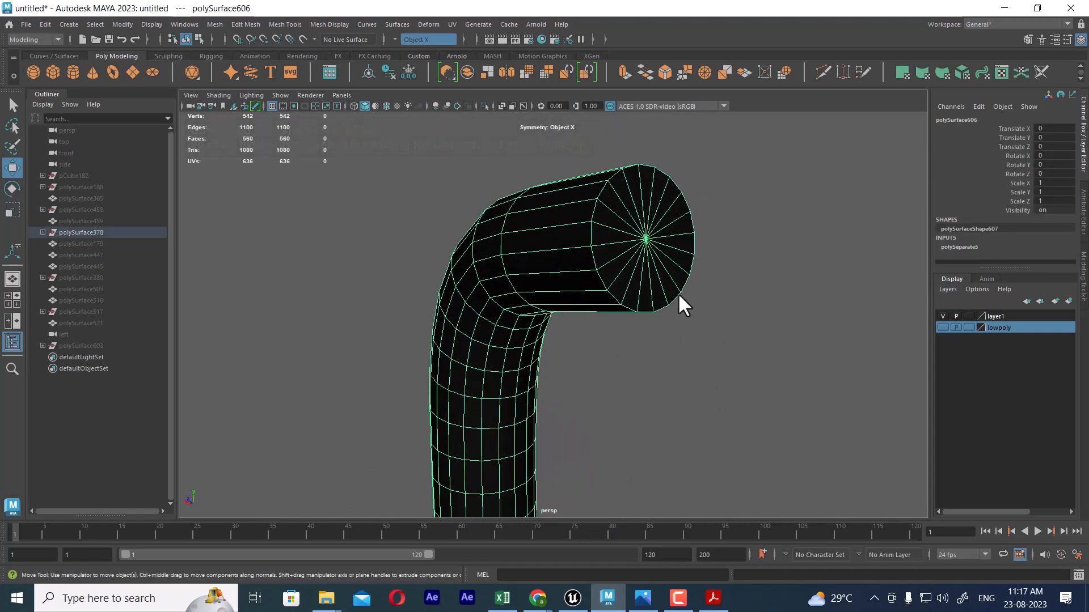
pyautogui.doubleClick(606, 187)
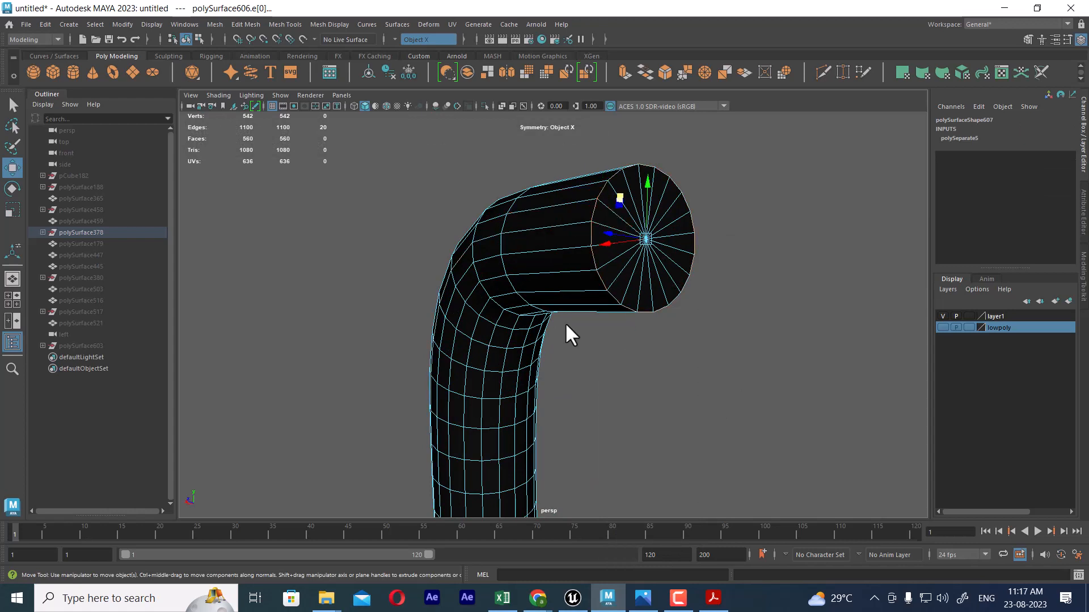
pyautogui.moveTo(565, 322); pyautogui.dragTo(669, 250, button='right')
pyautogui.click(732, 230)
pyautogui.click(649, 275)
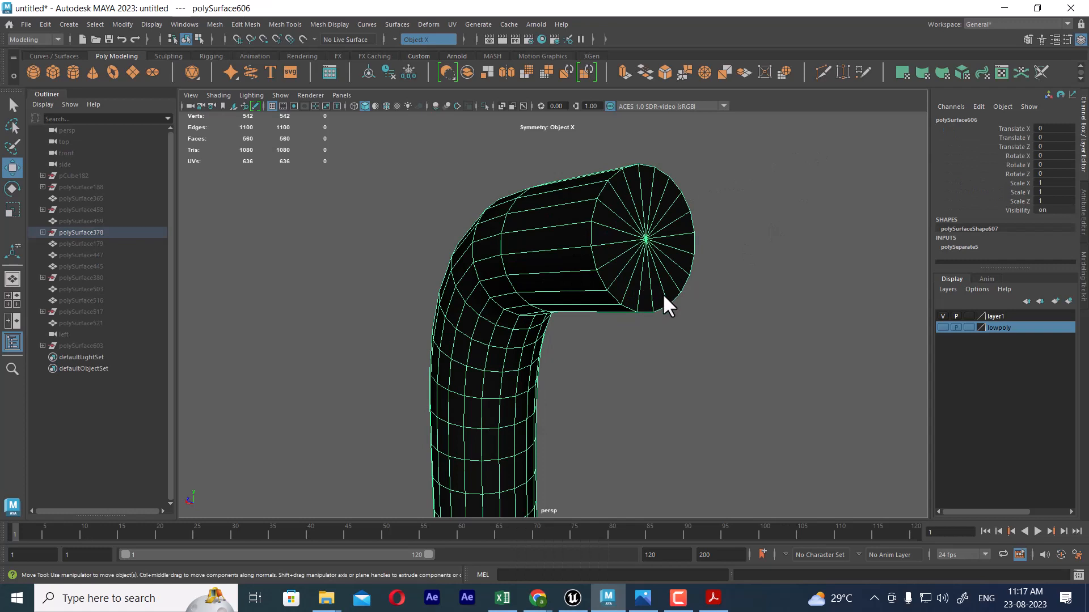
# Step: Duplicate the tall bent pipe and assign a new Lambert material to the copy
pyautogui.hotkey('ctrl', 'd')
pyautogui.rightClick(637, 300)
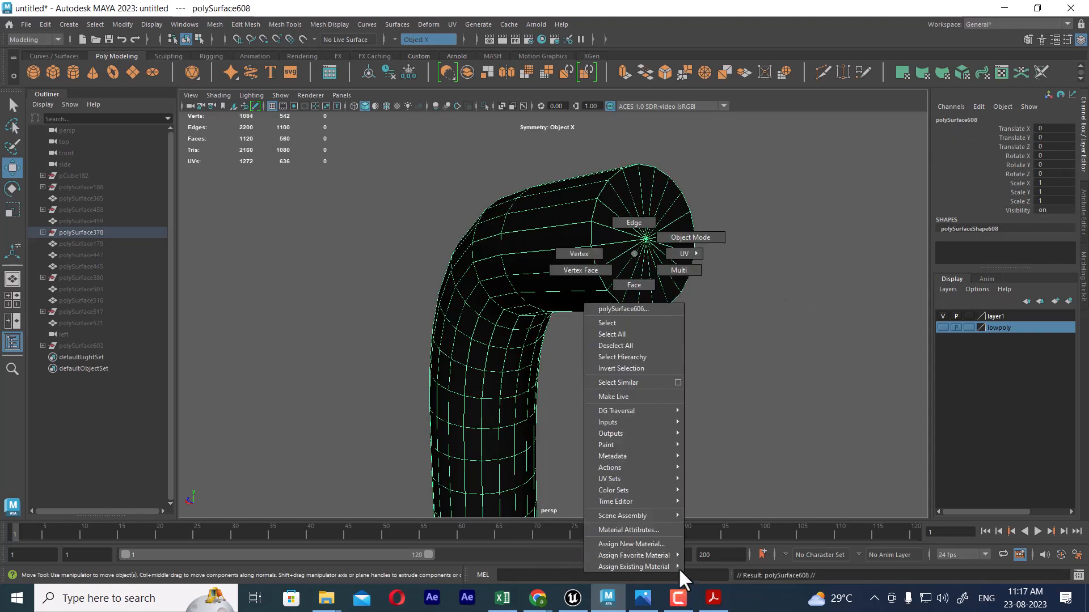
pyautogui.moveTo(674, 556)
pyautogui.click(741, 489)
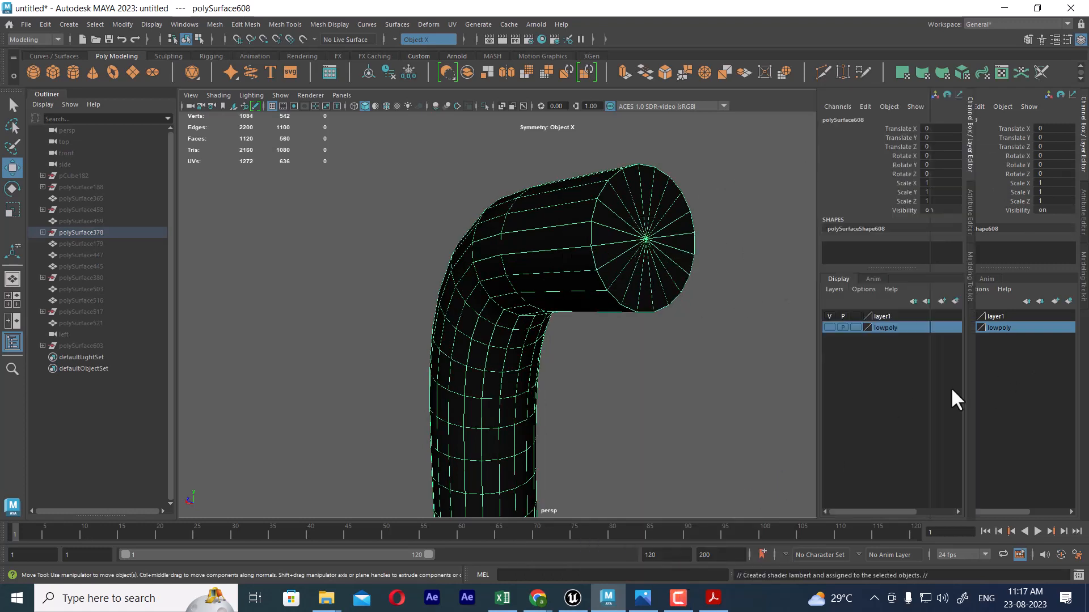
pyautogui.click(1081, 40)
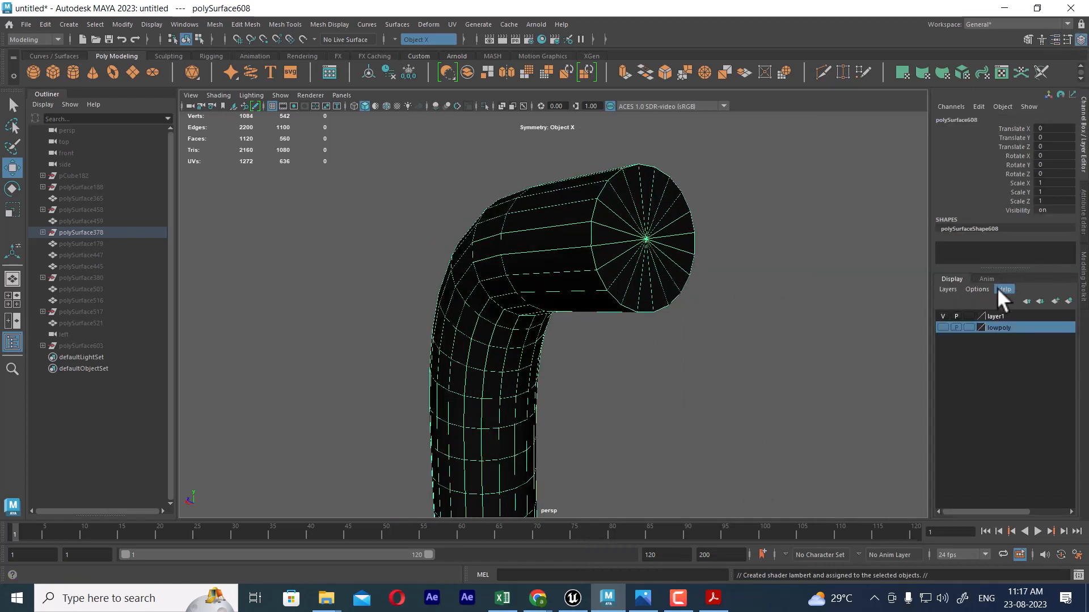
# Step: Isolate the original black pipe and add it to layer1
pyautogui.click(680, 200)
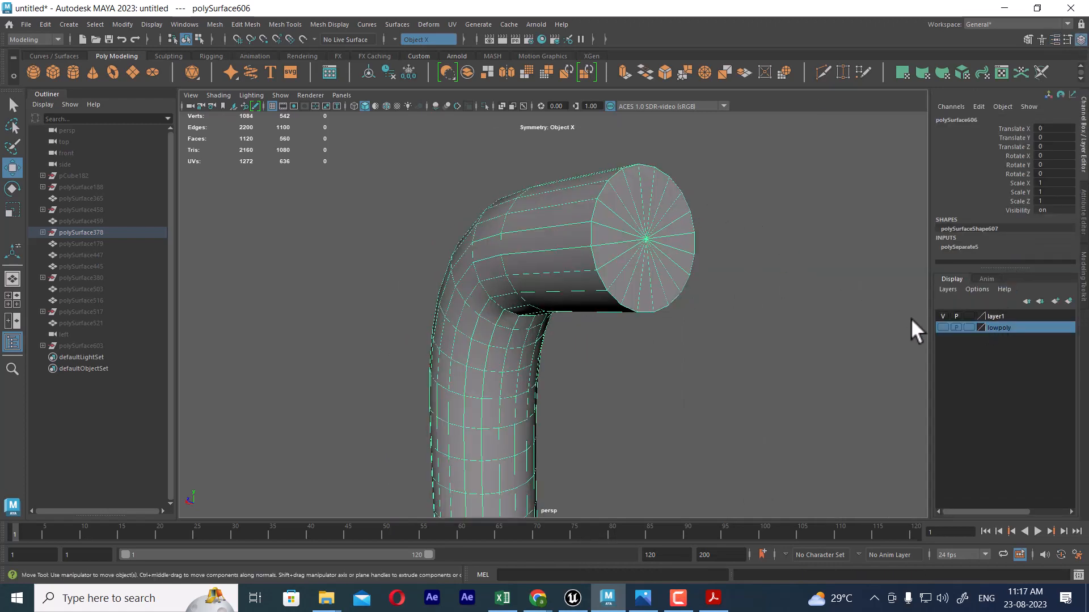
pyautogui.press('alt')
pyautogui.scroll(-5, 577, 259)
pyautogui.hotkey('alt', 'h')
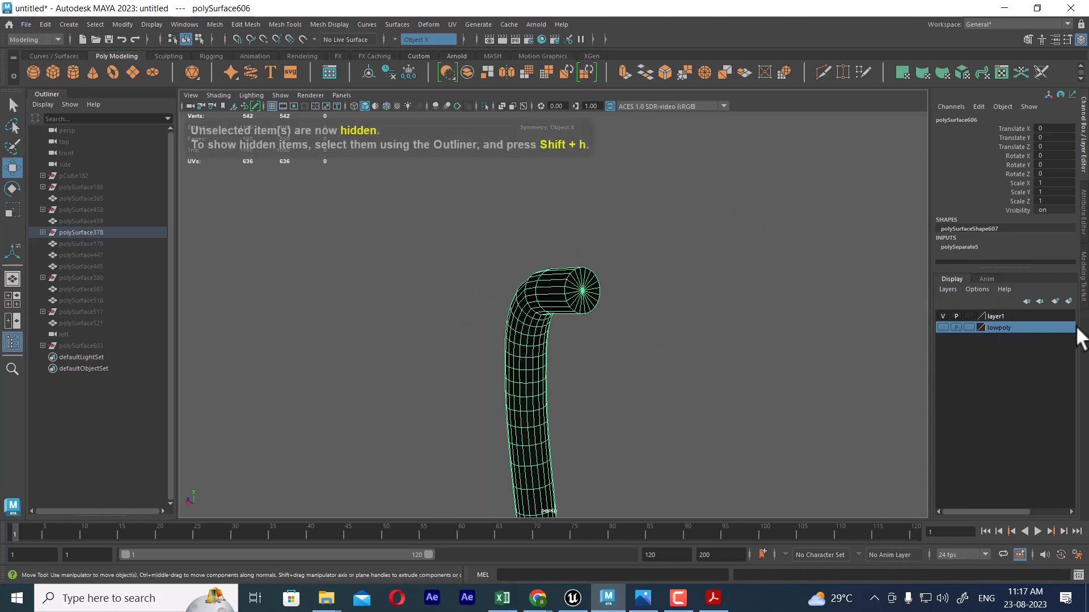
pyautogui.click(1031, 316)
pyautogui.rightClick(1031, 316)
pyautogui.click(1014, 340)
# Step: Reselect the original pipe and show all hidden objects
pyautogui.click(766, 340)
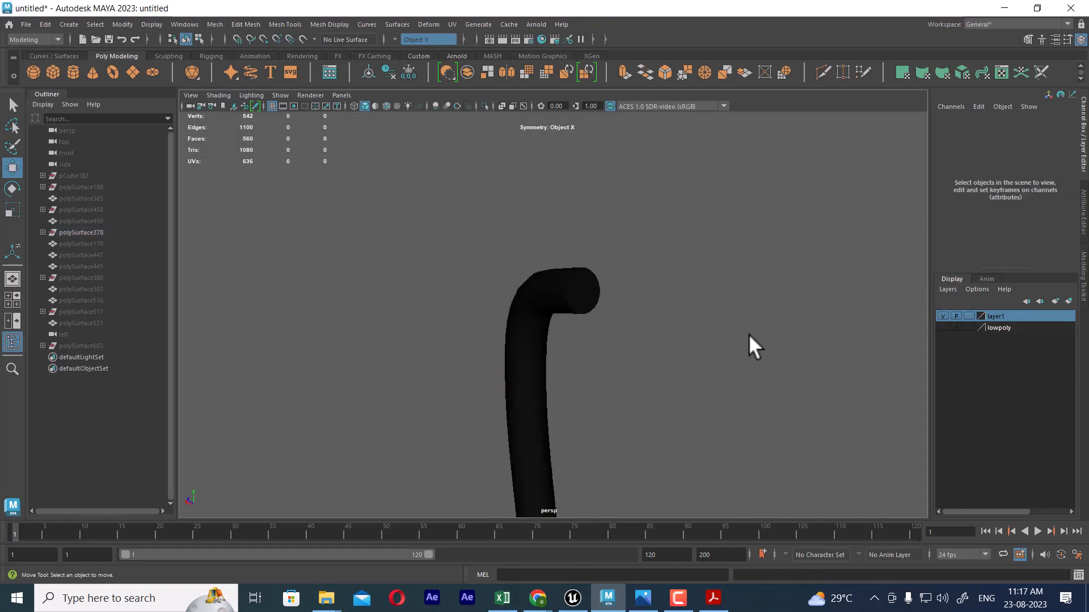
pyautogui.click(599, 305)
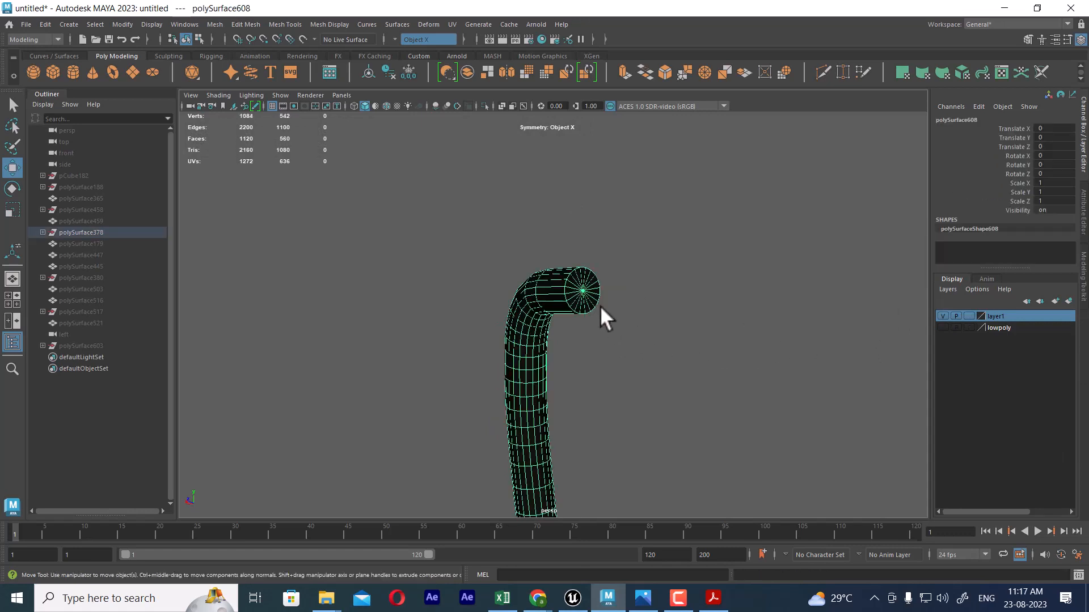
pyautogui.click(661, 329)
pyautogui.click(554, 326)
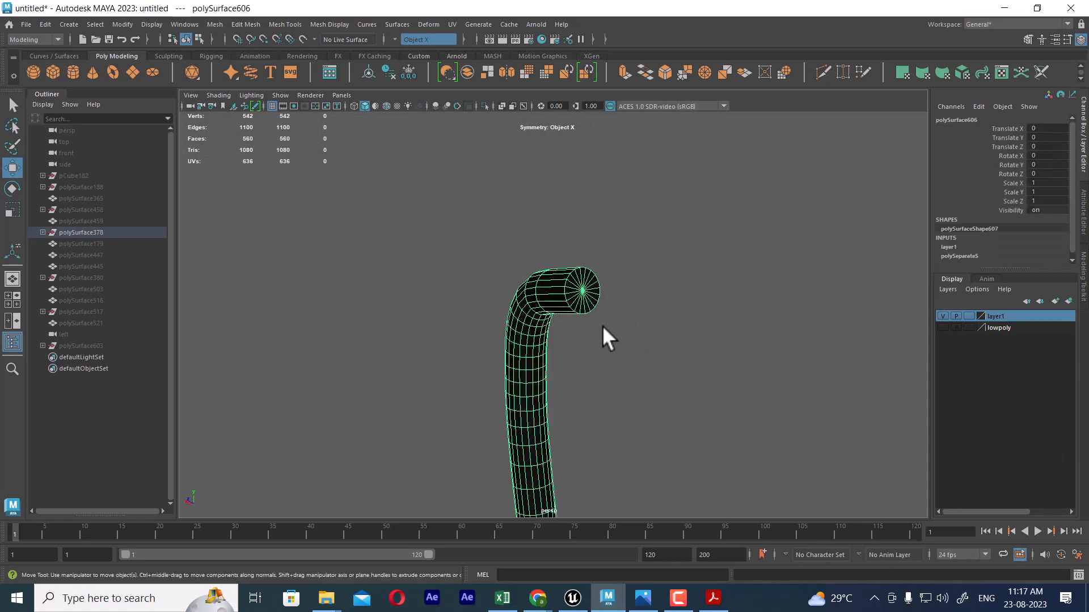
pyautogui.click(154, 25)
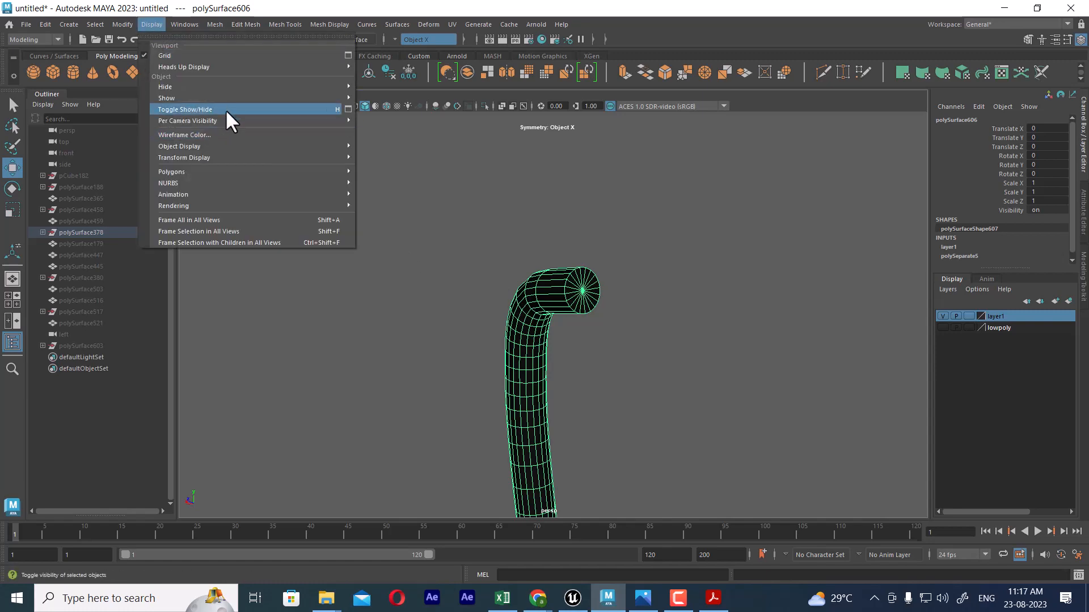
pyautogui.moveTo(233, 98)
pyautogui.click(467, 142)
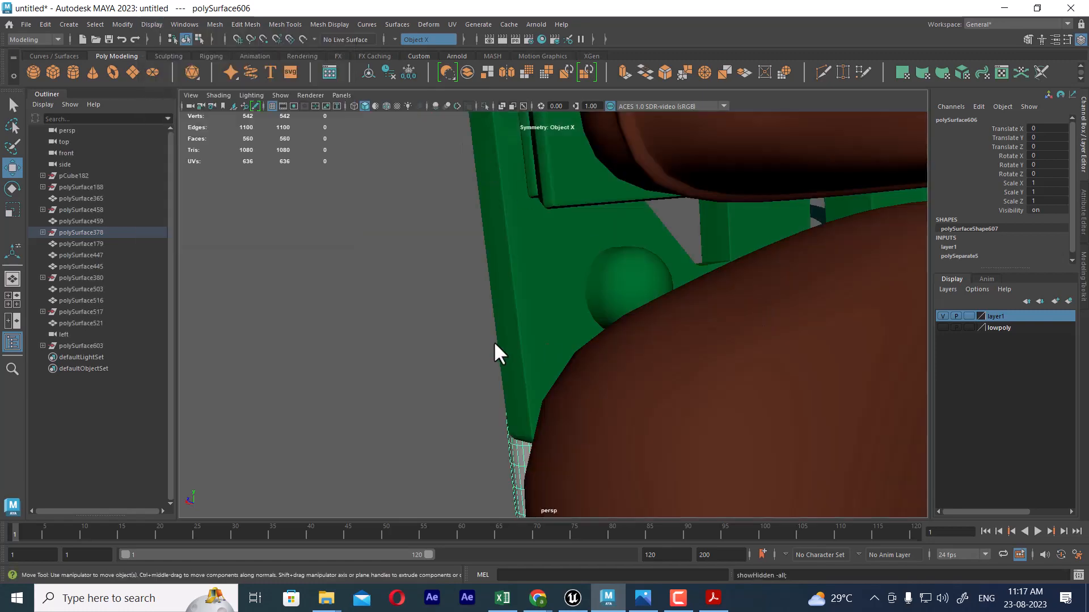
# Step: Isolate the duplicated tall pipe by hiding every unselected object
pyautogui.keyDown('alt'); pyautogui.moveTo(494, 342); pyautogui.dragTo(618, 345); pyautogui.keyUp('alt')
pyautogui.scroll(-2, 620, 389)
pyautogui.keyDown('alt'); pyautogui.moveTo(621, 389); pyautogui.dragTo(669, 433); pyautogui.keyUp('alt')
pyautogui.keyDown('alt'); pyautogui.moveTo(670, 433); pyautogui.dragTo(580, 372, button='right'); pyautogui.keyUp('alt')
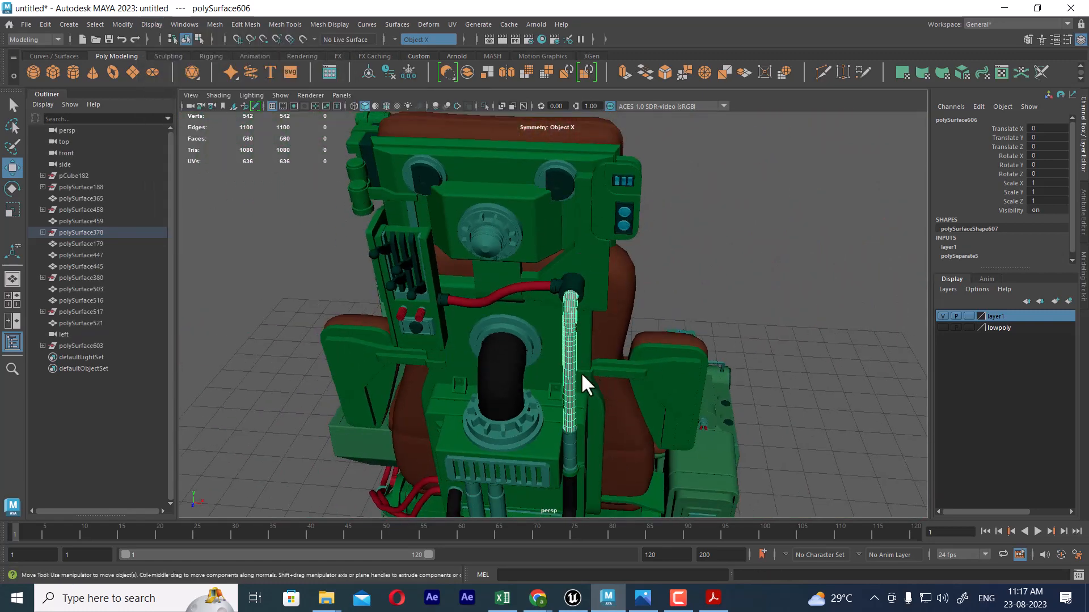
pyautogui.keyDown('alt'); pyautogui.moveTo(580, 372); pyautogui.dragTo(627, 379); pyautogui.keyUp('alt')
pyautogui.click(577, 368)
pyautogui.hotkey('alt', 'h')
pyautogui.keyDown('alt'); pyautogui.moveTo(532, 364); pyautogui.dragTo(660, 364, button='right'); pyautogui.keyUp('alt')
pyautogui.click(660, 346)
pyautogui.hotkey('ctrl', 'z')
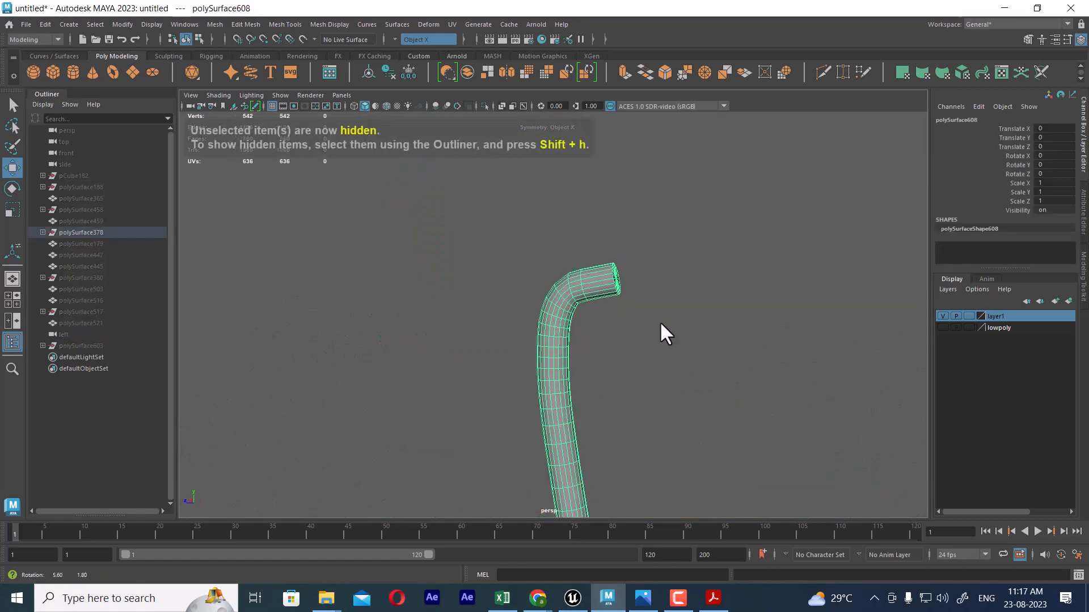
# Step: Examine the isolated pipe's bend and the spacing of its edge loops in the side view
pyautogui.keyDown('alt'); pyautogui.moveTo(659, 322); pyautogui.dragTo(539, 335); pyautogui.keyUp('alt')
pyautogui.keyDown('alt'); pyautogui.moveTo(539, 335); pyautogui.dragTo(647, 349, button='right'); pyautogui.keyUp('alt')
pyautogui.keyDown('alt'); pyautogui.moveTo(647, 349); pyautogui.dragTo(646, 278, button='middle'); pyautogui.keyUp('alt')
pyautogui.scroll(1, 646, 278)
pyautogui.keyDown('alt'); pyautogui.moveTo(646, 276); pyautogui.dragTo(567, 256); pyautogui.keyUp('alt')
pyautogui.press('space')
pyautogui.moveTo(631, 273); pyautogui.dragTo(697, 278)
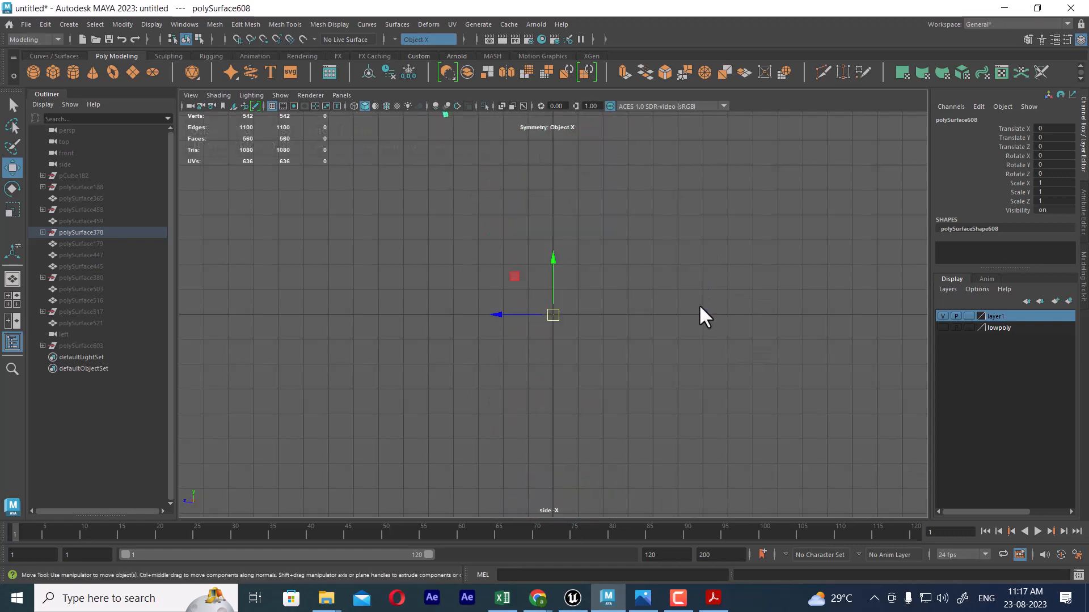
pyautogui.press('f')
pyautogui.scroll(-4, 652, 318)
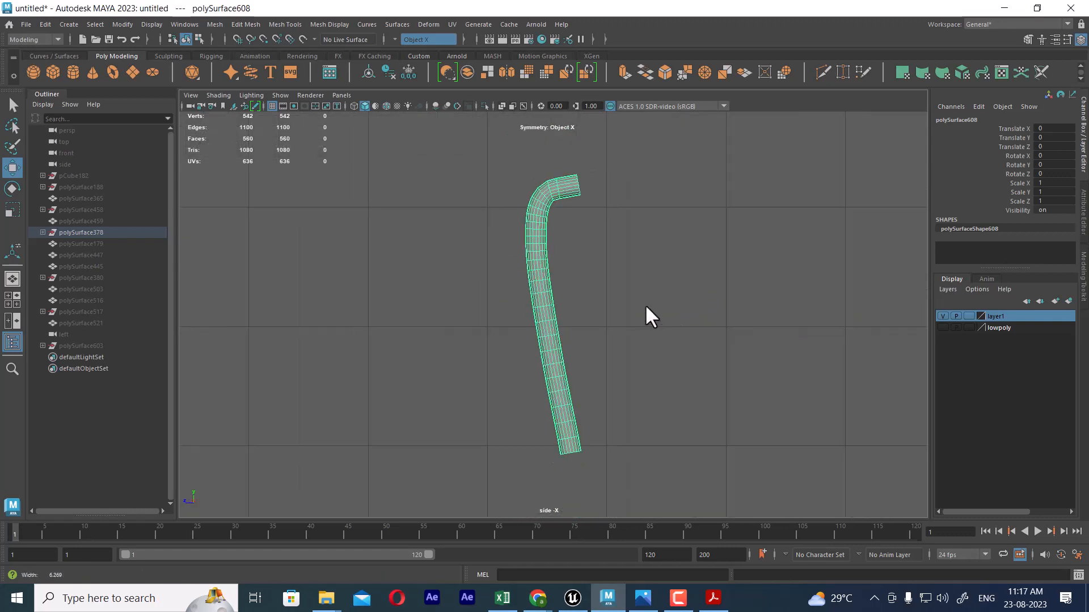
pyautogui.scroll(4, 531, 291)
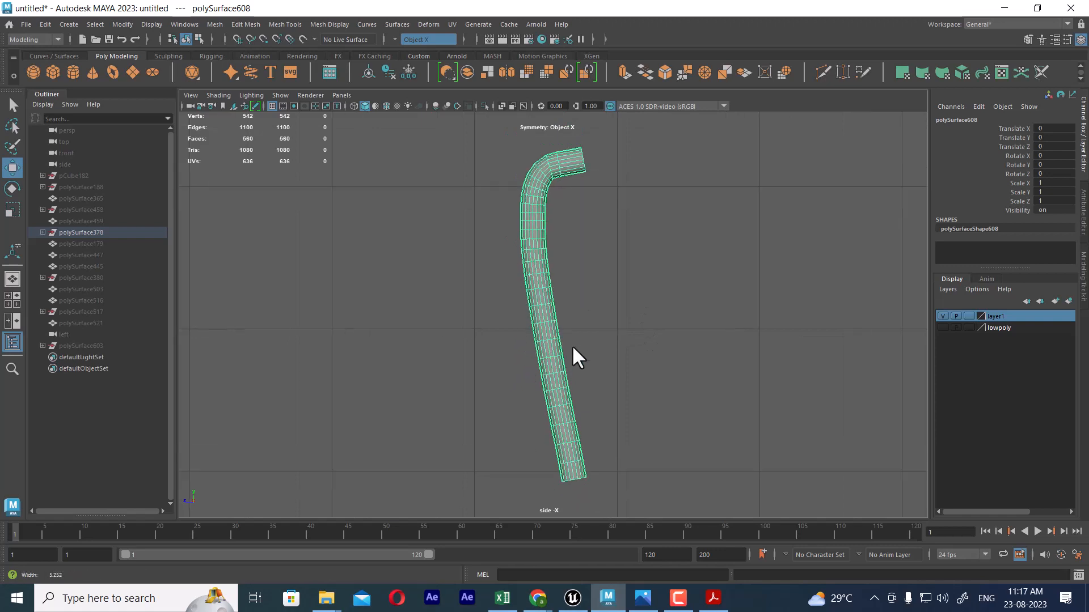
pyautogui.scroll(-2, 562, 266)
pyautogui.scroll(4, 554, 227)
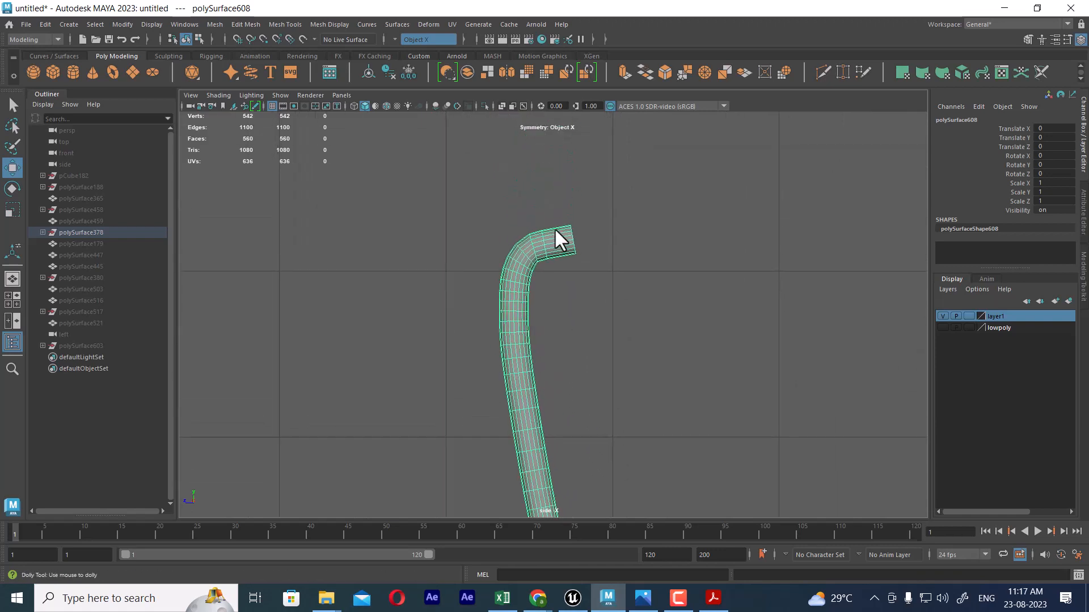
pyautogui.scroll(2, 580, 243)
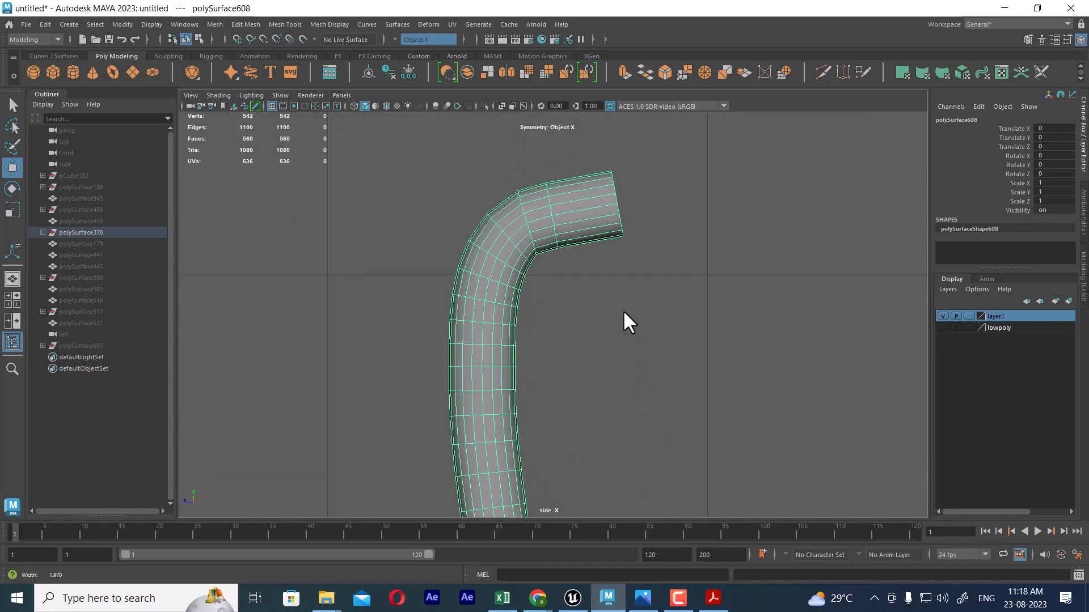
# Step: Try to thin out the pipe copy by deleting an edge loop just below its bend
pyautogui.moveTo(583, 230); pyautogui.dragTo(589, 202, button='right')
pyautogui.doubleClick(593, 227)
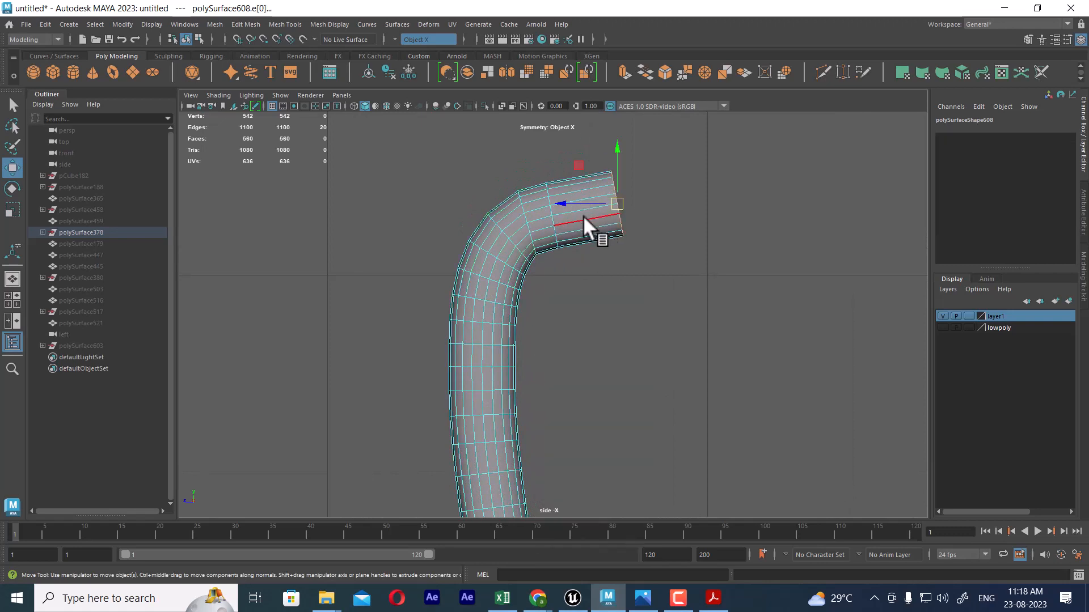
pyautogui.doubleClick(485, 321)
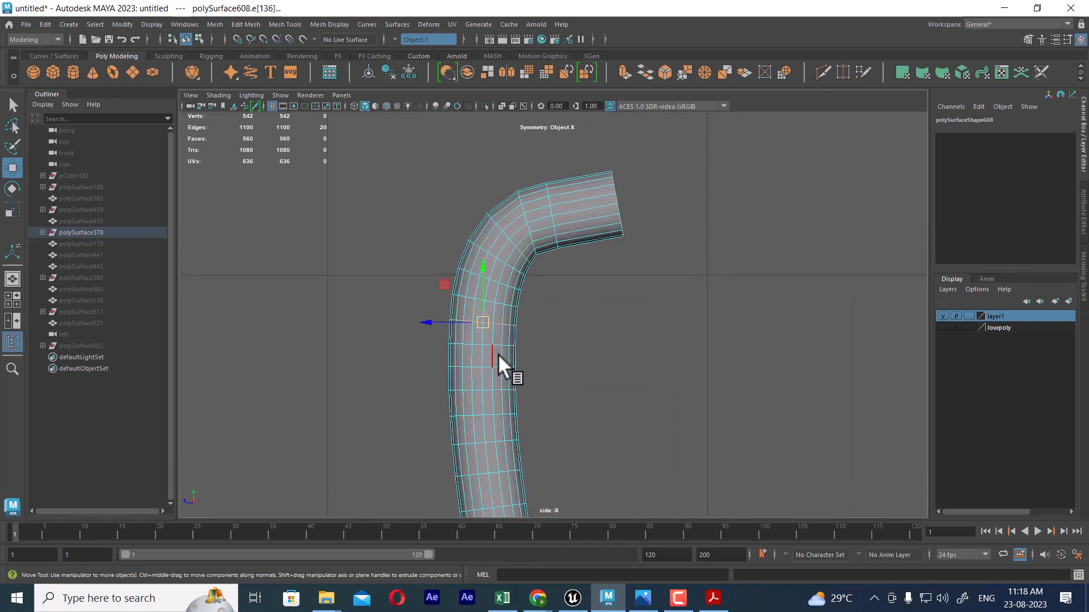
pyautogui.hotkey('ctrl', 'Delete')
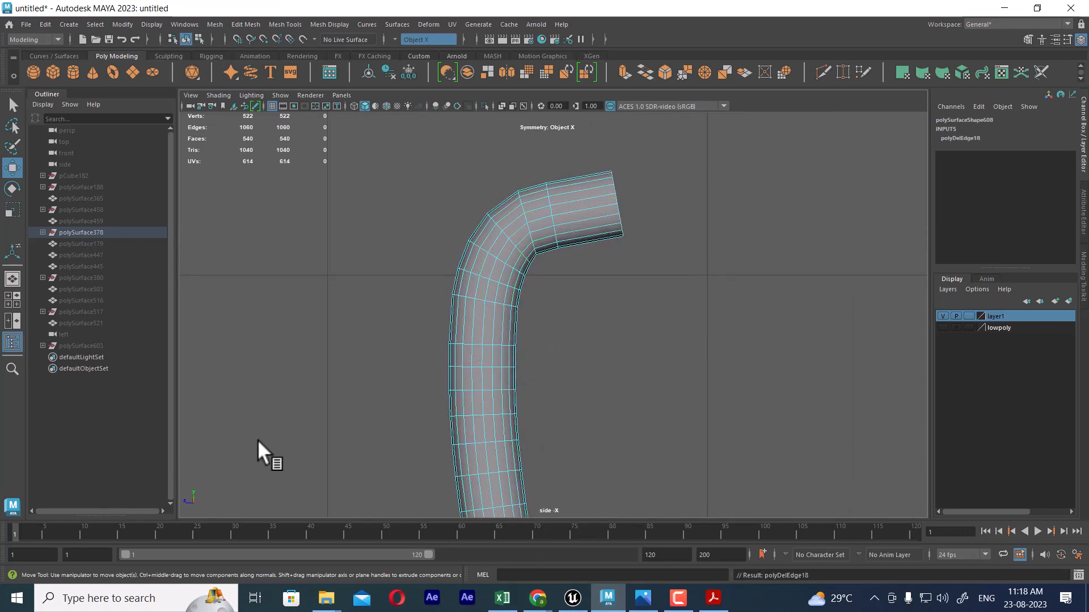
pyautogui.doubleClick(475, 368)
pyautogui.keyDown('alt'); pyautogui.moveTo(525, 388); pyautogui.dragTo(502, 305, button='middle'); pyautogui.keyUp('alt')
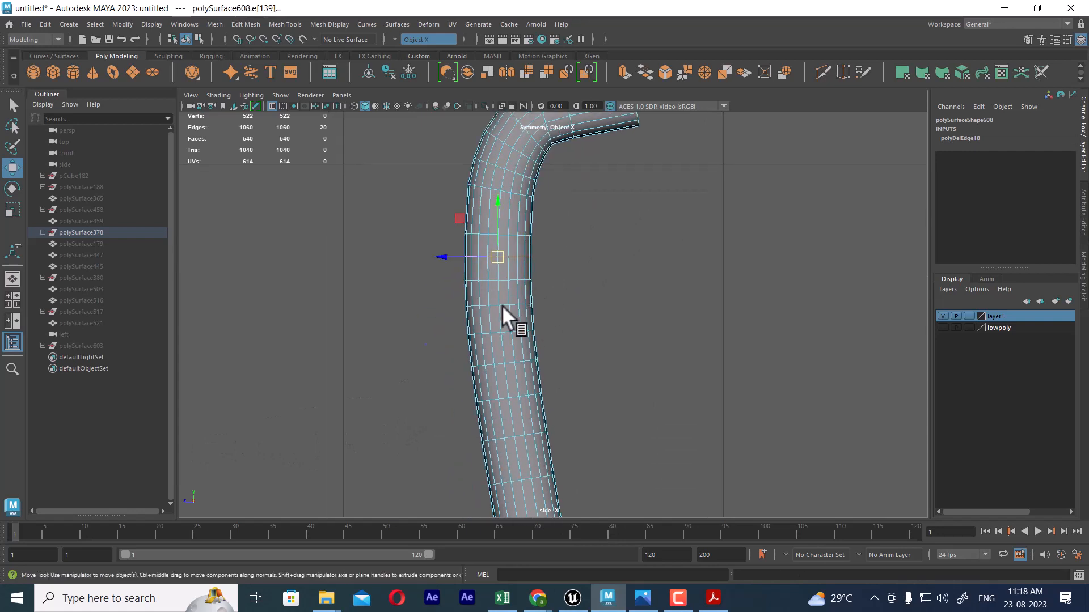
pyautogui.keyDown('shift'); pyautogui.doubleClick(493, 304); pyautogui.keyUp('shift')
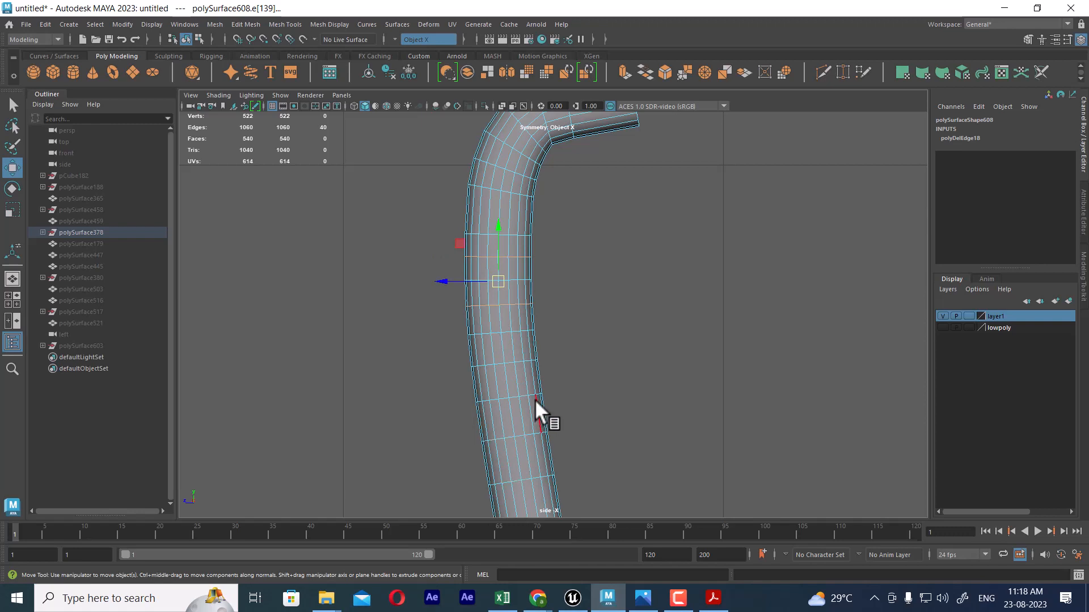
pyautogui.hotkey('ctrl', 'z')
pyautogui.hotkey('ctrl', 'z')
pyautogui.hotkey('ctrl', 'z')
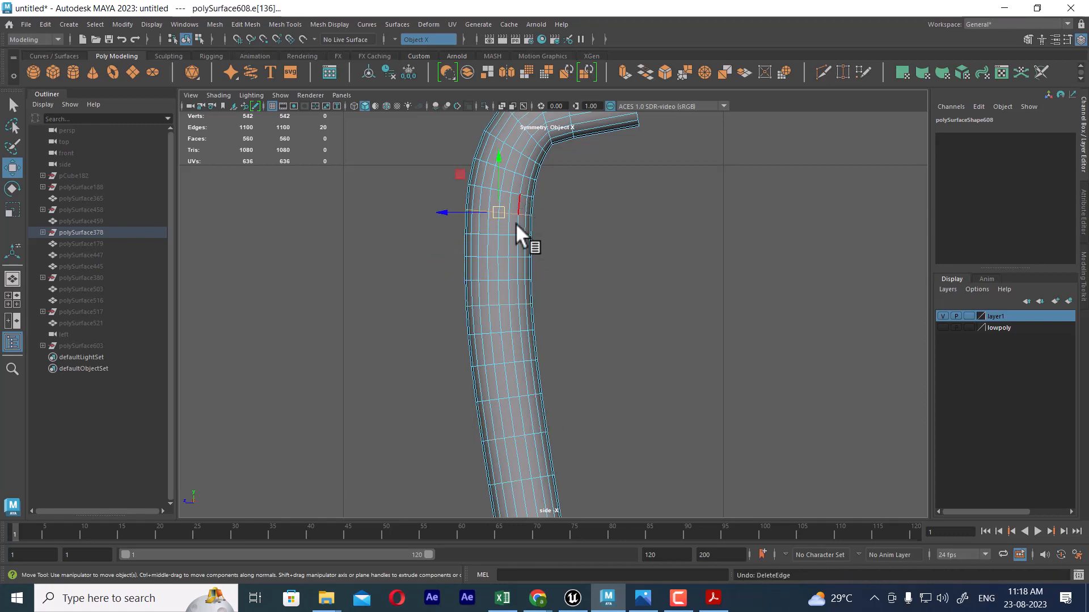
# Step: Convert the lengthwise edge loop along the middle of the pipe's side into a curve
pyautogui.keyDown('alt'); pyautogui.moveTo(516, 223); pyautogui.dragTo(668, 470, button='right'); pyautogui.keyUp('alt')
pyautogui.moveTo(561, 220); pyautogui.dragTo(600, 224, button='right')
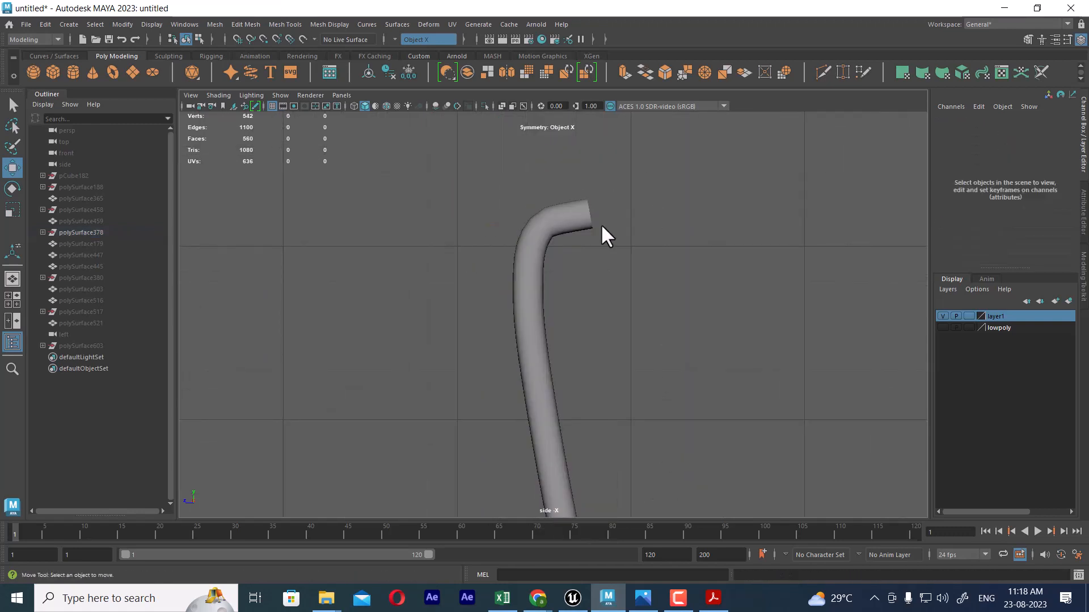
pyautogui.scroll(5, 602, 261)
pyautogui.click(604, 233)
pyautogui.scroll(2, 624, 248)
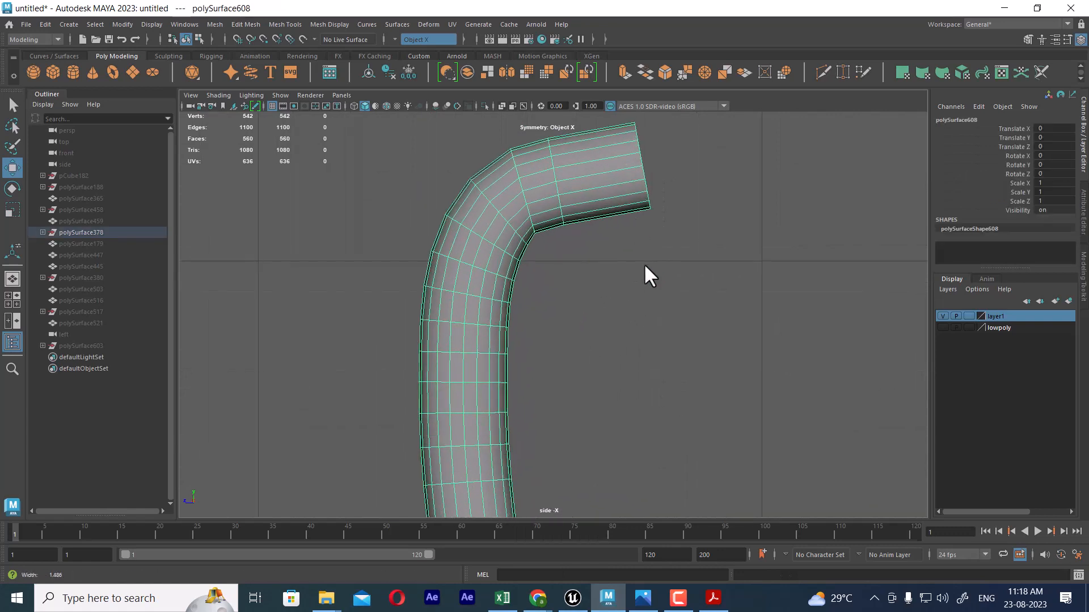
pyautogui.moveTo(615, 162); pyautogui.dragTo(613, 134, button='right')
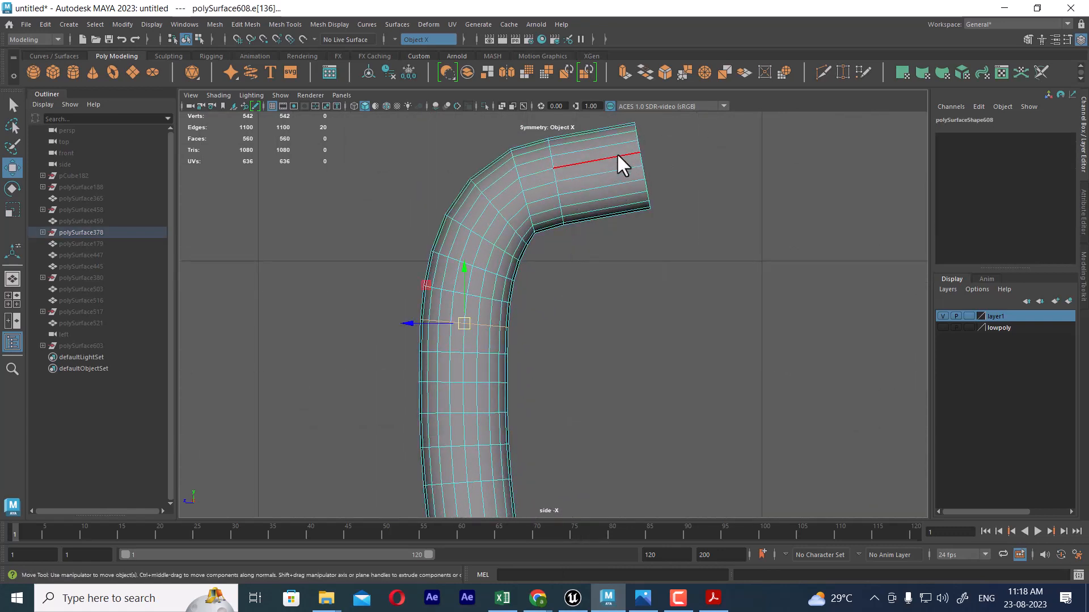
pyautogui.doubleClick(615, 166)
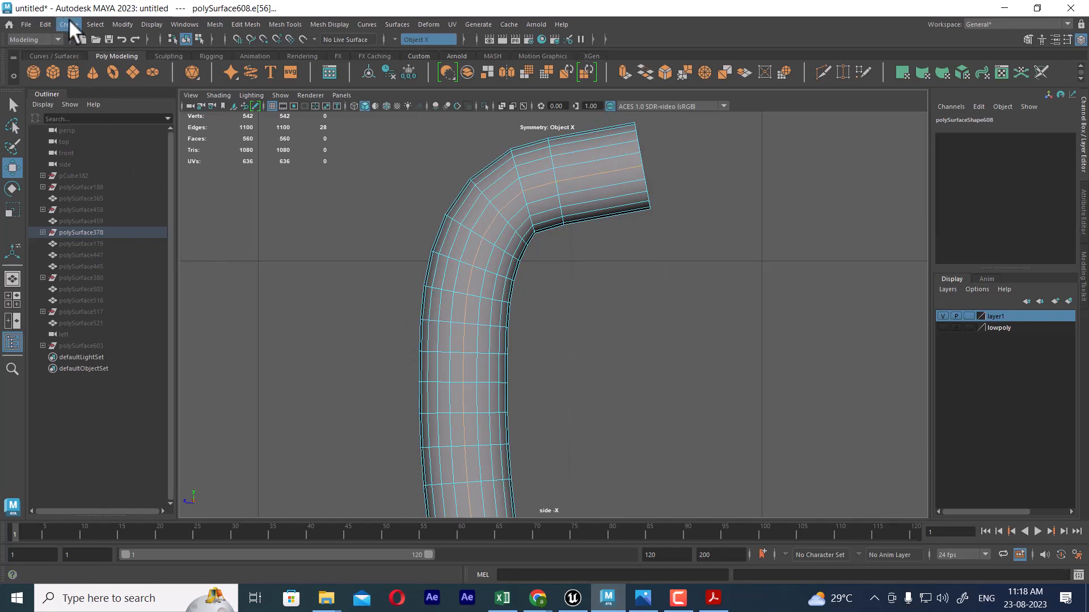
pyautogui.click(121, 26)
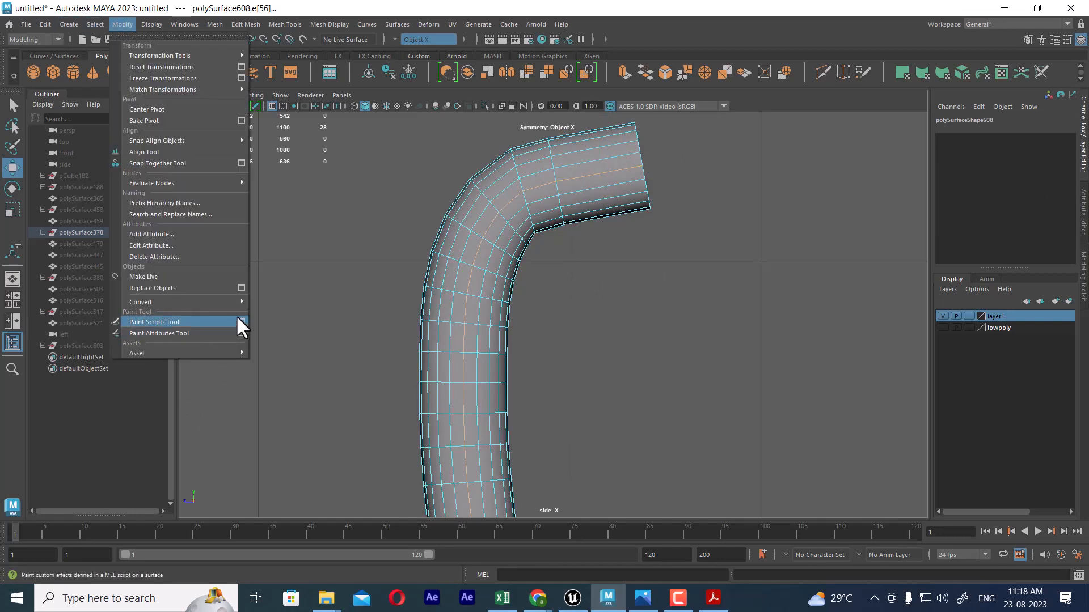
pyautogui.moveTo(231, 301)
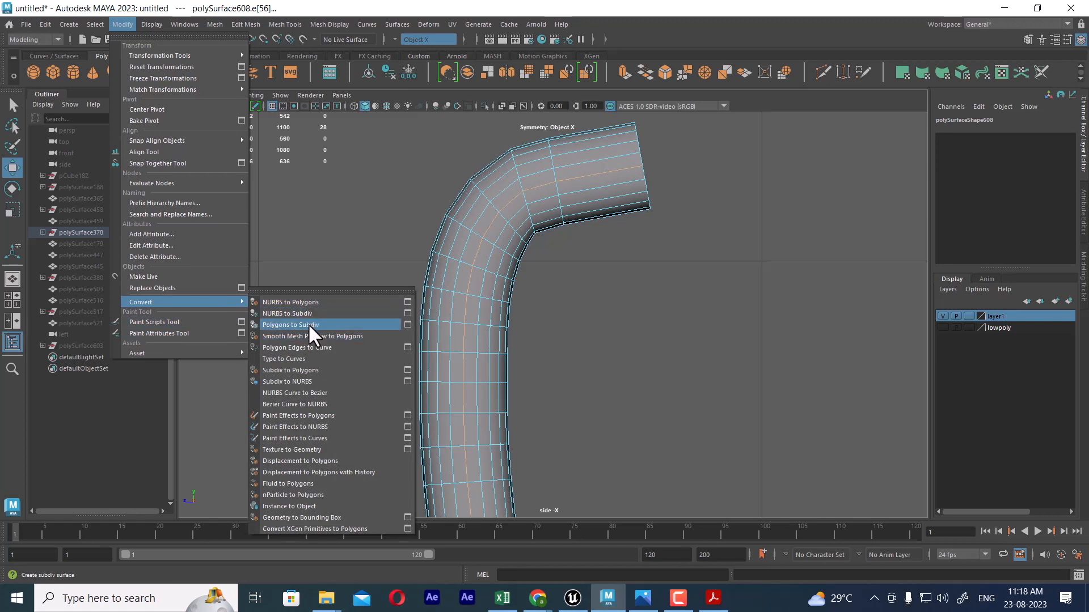
pyautogui.click(310, 348)
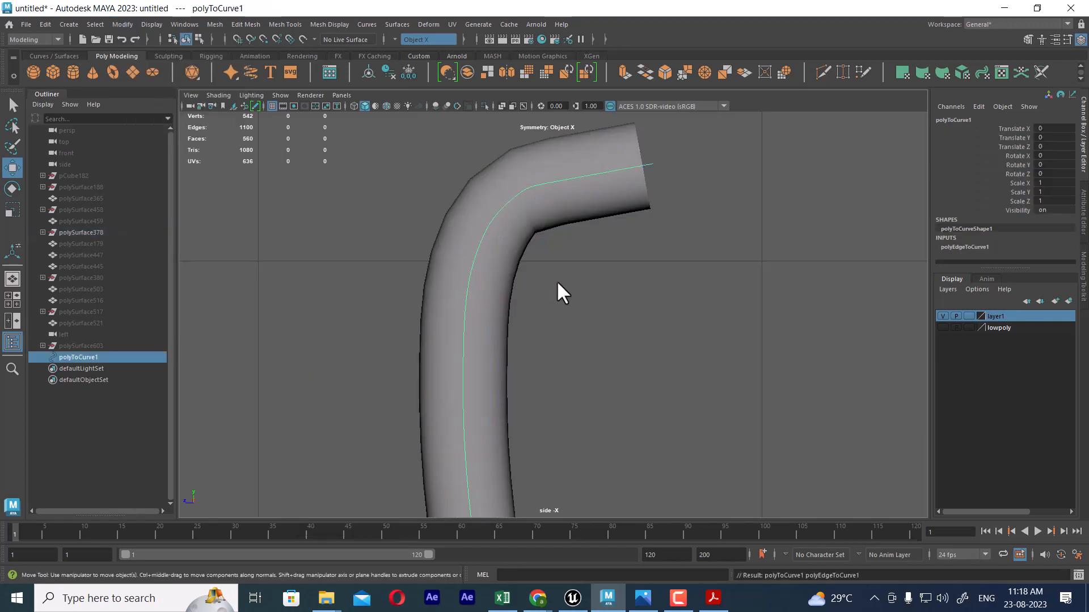
# Step: Select the new curve and show its control vertices for editing
pyautogui.click(639, 267)
pyautogui.click(618, 168)
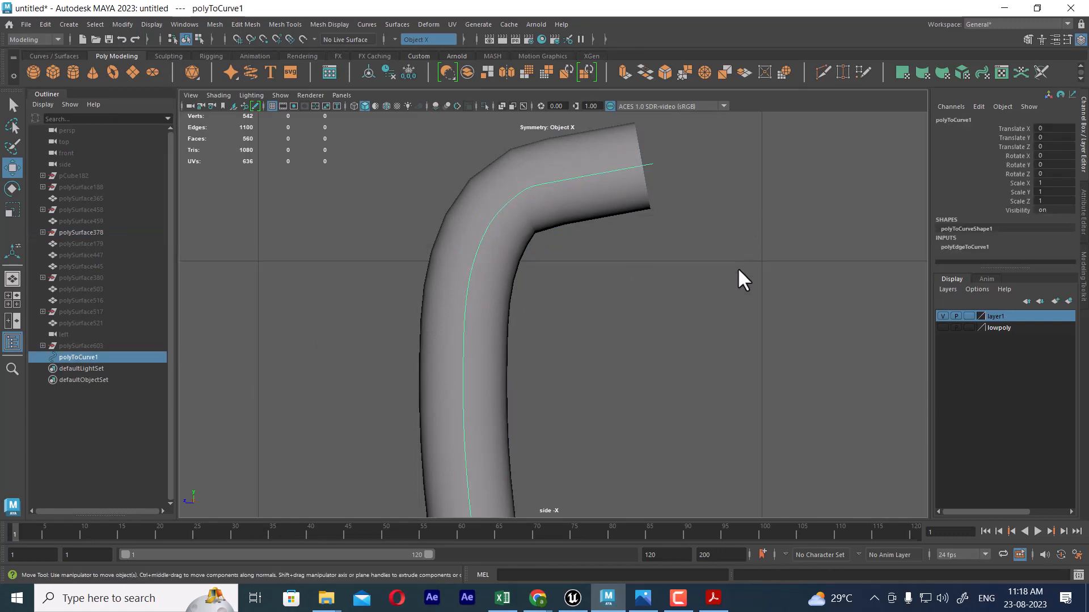
pyautogui.scroll(-5, 631, 247)
pyautogui.scroll(3, 740, 357)
pyautogui.click(620, 216)
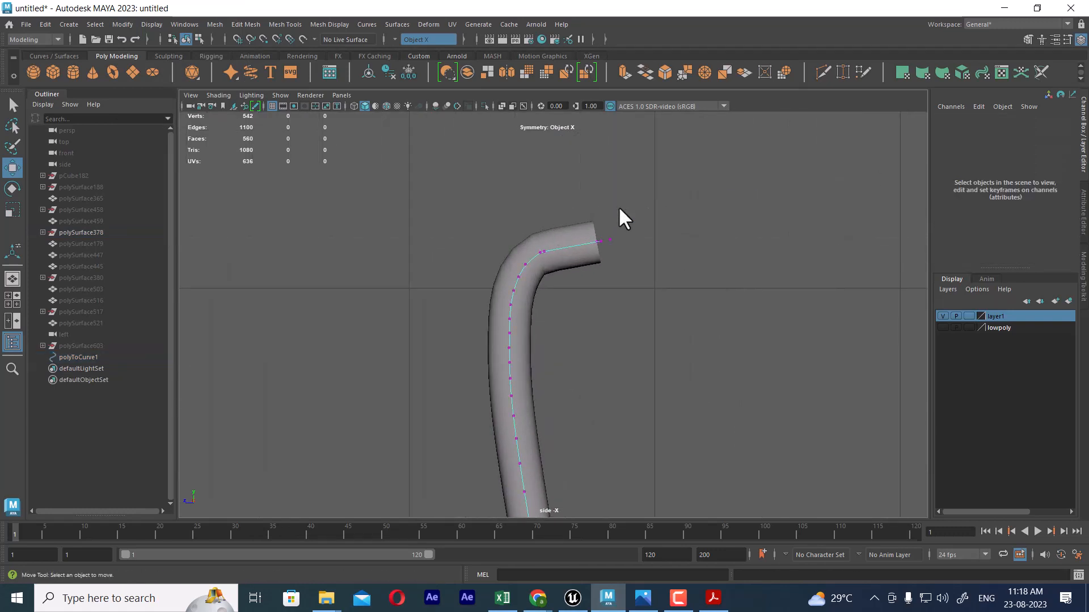
# Step: Try to delete the last three control vertices at the curve's upper end
pyautogui.scroll(3, 673, 189)
pyautogui.moveTo(639, 205); pyautogui.dragTo(626, 223)
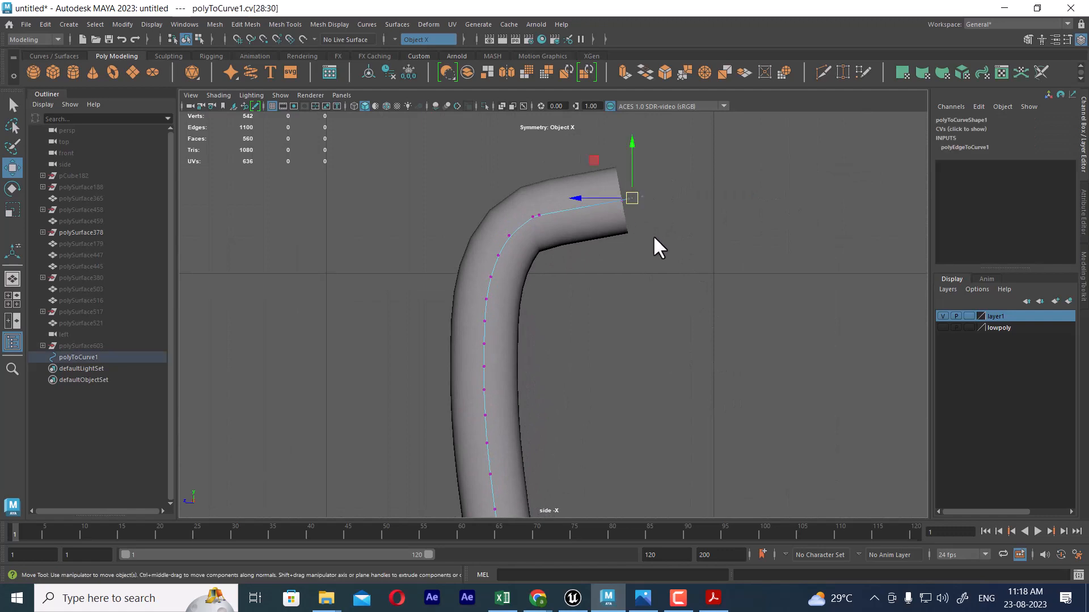
pyautogui.press('Delete')
pyautogui.hotkey('ctrl', 'z')
# Step: Delete the curve's control vertices lying across the pipe's upper cap and return to object selection
pyautogui.press('space')
pyautogui.moveTo(656, 261); pyautogui.dragTo(646, 183)
pyautogui.keyDown('alt'); pyautogui.moveTo(613, 248); pyautogui.dragTo(632, 317); pyautogui.keyUp('alt')
pyautogui.click(624, 256)
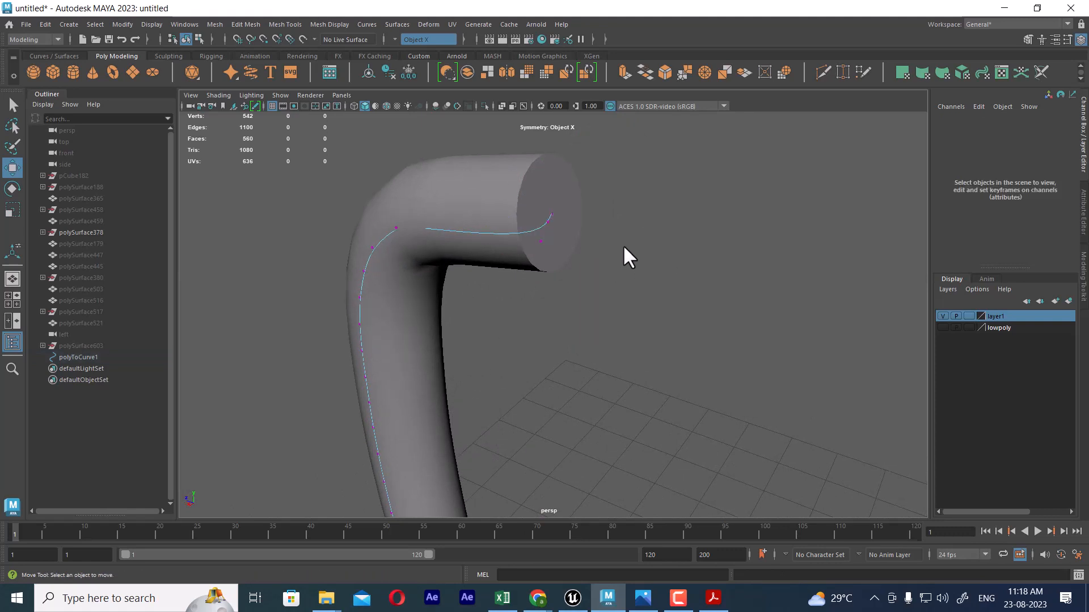
pyautogui.click(547, 220)
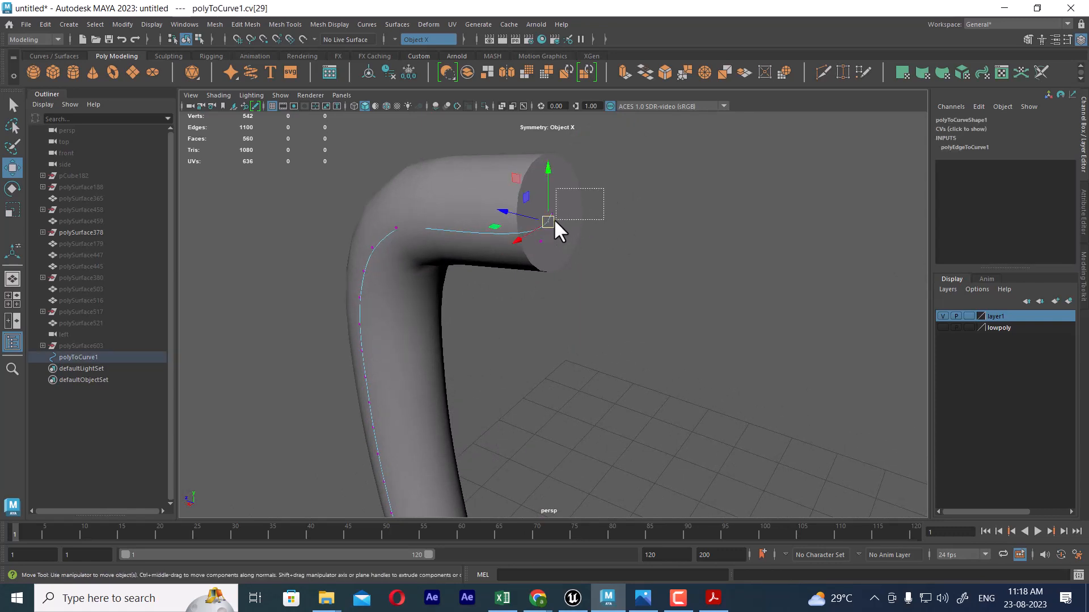
pyautogui.click(628, 250)
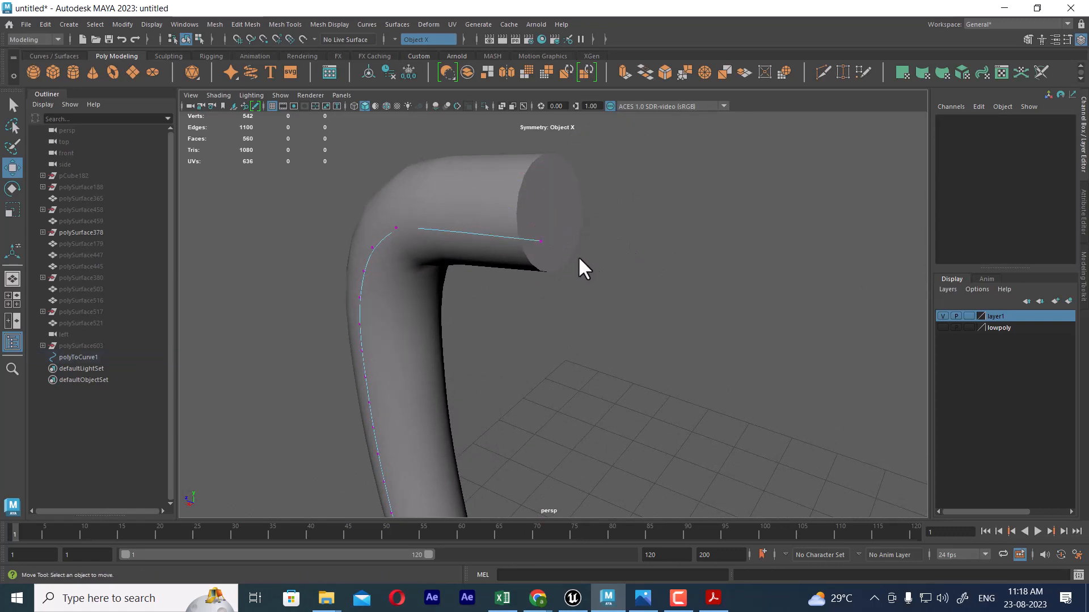
pyautogui.keyDown('alt'); pyautogui.moveTo(569, 257); pyautogui.dragTo(555, 303); pyautogui.keyUp('alt')
pyautogui.keyDown('alt'); pyautogui.moveTo(555, 302); pyautogui.dragTo(544, 401, button='middle'); pyautogui.keyUp('alt')
pyautogui.moveTo(574, 237); pyautogui.dragTo(709, 193, button='right')
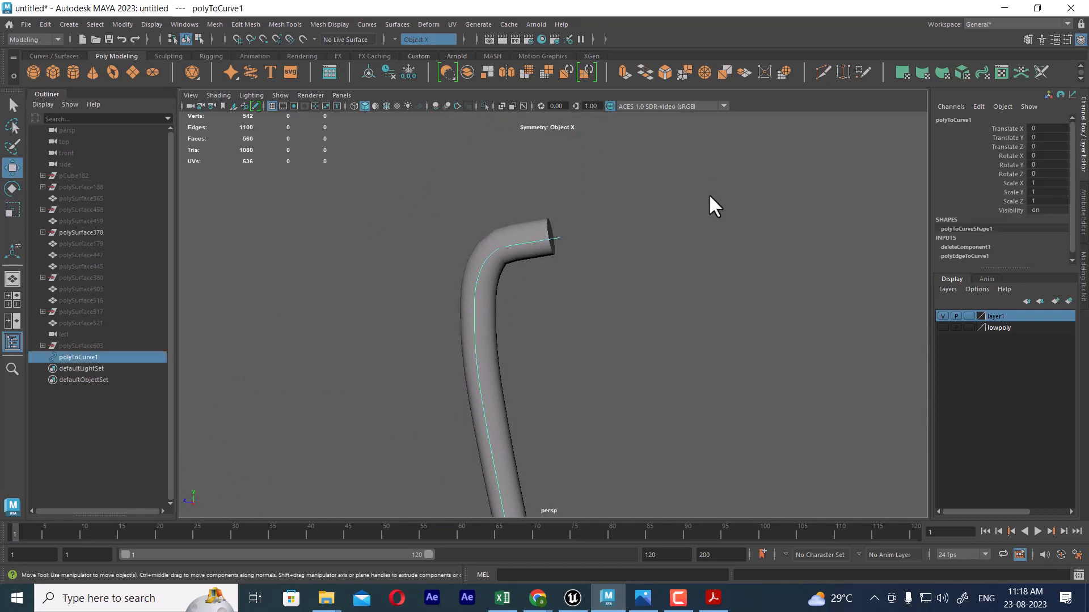
# Step: Center the curve's pivot and move the curve about -0.069 along X into the middle of the pipe
pyautogui.click(709, 193)
pyautogui.click(558, 237)
pyautogui.press('space')
pyautogui.moveTo(631, 241); pyautogui.dragTo(505, 258)
pyautogui.press('f')
pyautogui.scroll(-6, 611, 336)
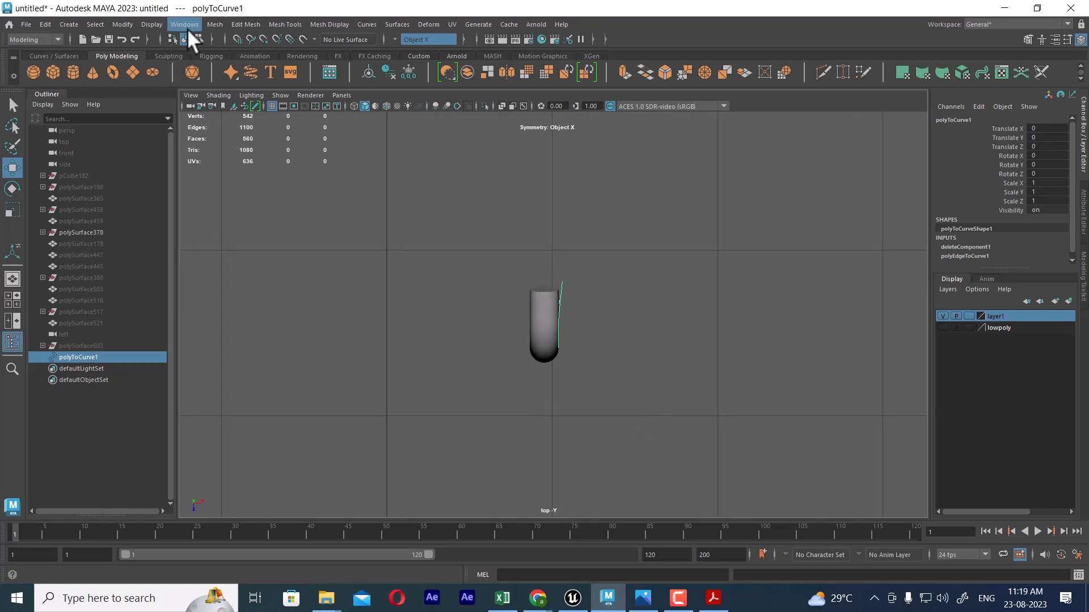
pyautogui.click(122, 25)
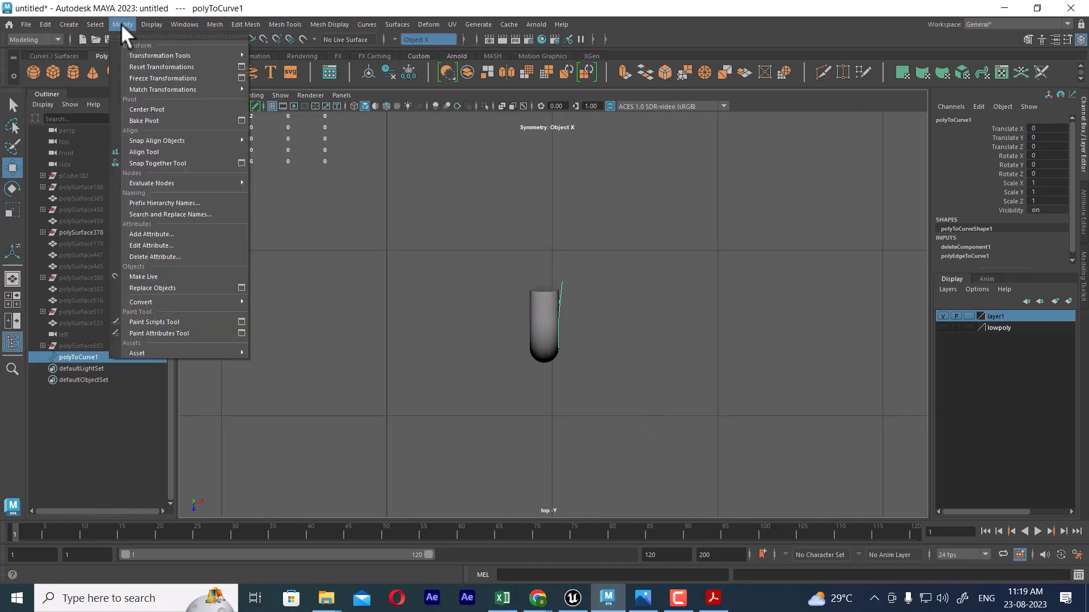
pyautogui.click(171, 110)
pyautogui.moveTo(606, 314); pyautogui.dragTo(594, 315)
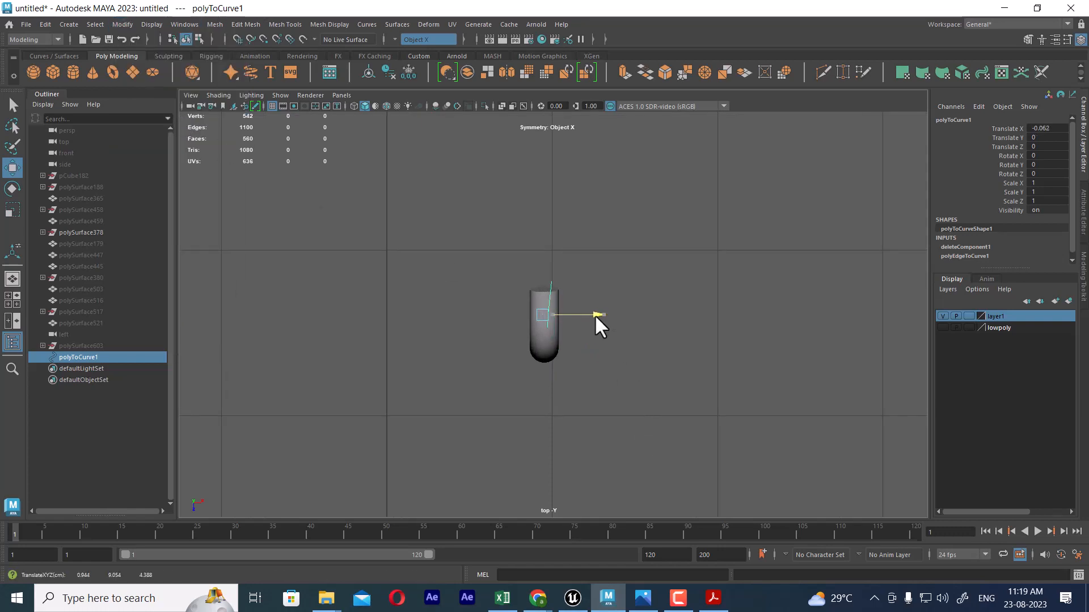
# Step: Isolate the curve by hiding the pipe, with the curve's lower end in the perspective view
pyautogui.press('r')
pyautogui.press('space')
pyautogui.moveTo(611, 362); pyautogui.dragTo(634, 280)
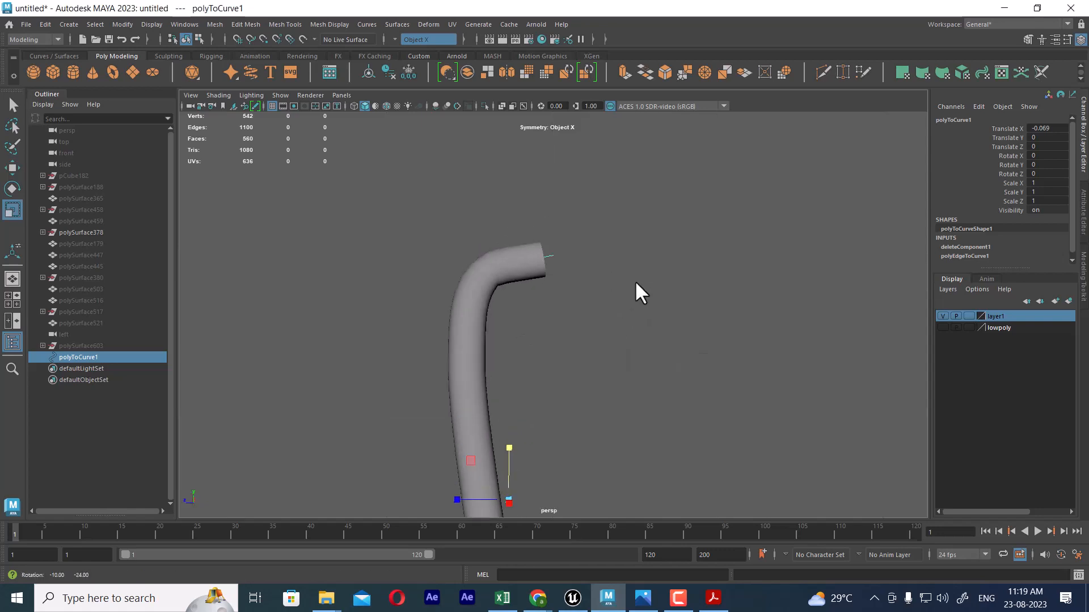
pyautogui.keyDown('alt'); pyautogui.moveTo(635, 280); pyautogui.dragTo(602, 73, button='middle'); pyautogui.keyUp('alt')
pyautogui.keyDown('alt'); pyautogui.moveTo(509, 410); pyautogui.dragTo(537, 356); pyautogui.keyUp('alt')
pyautogui.hotkey('alt', 'h')
# Step: Delete the control vertices forming the hook at the curve's lower end
pyautogui.click(505, 315)
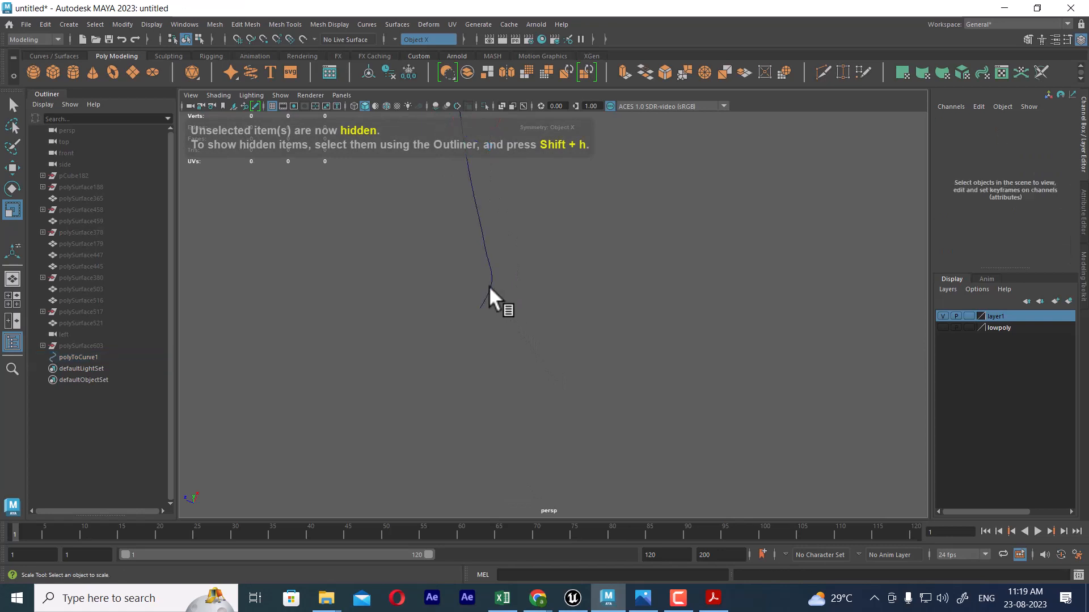
pyautogui.click(490, 286)
pyautogui.rightClick(567, 236)
pyautogui.moveTo(566, 234); pyautogui.dragTo(500, 238, button='right')
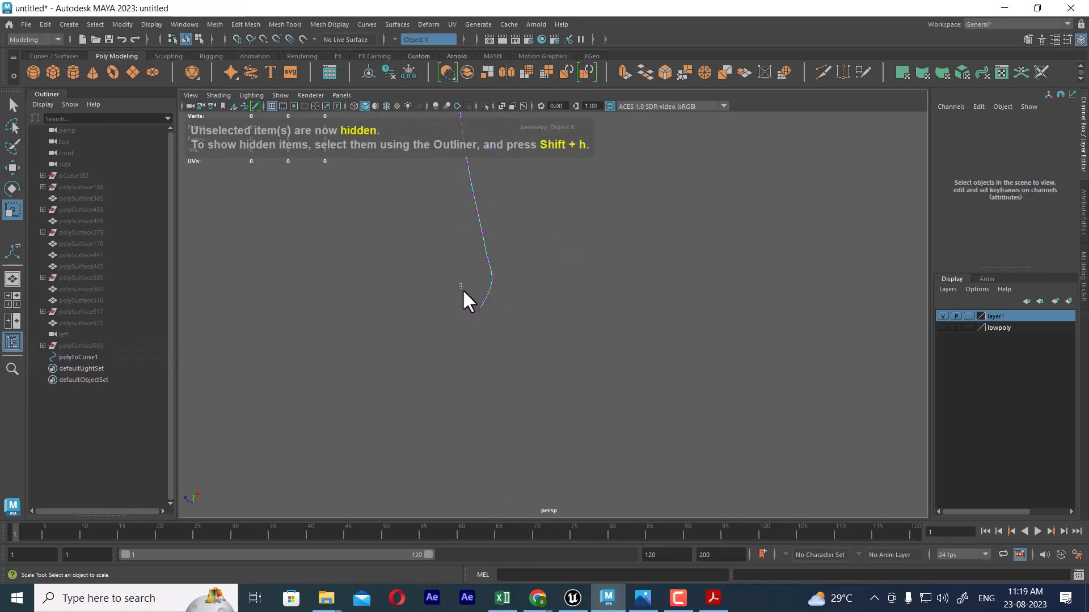
pyautogui.moveTo(462, 292); pyautogui.dragTo(505, 348)
pyautogui.press('Delete')
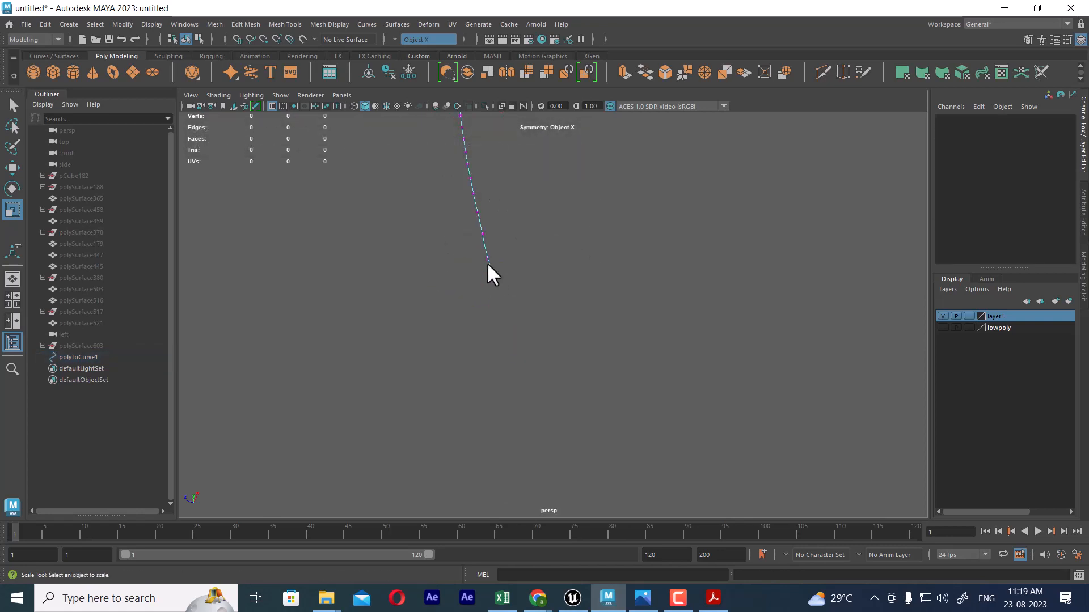
# Step: Show the hidden pipe again and move the curve in the top view to Translate X -0.057, centred within the pipe
pyautogui.click(525, 299)
pyautogui.press('space')
pyautogui.press('space')
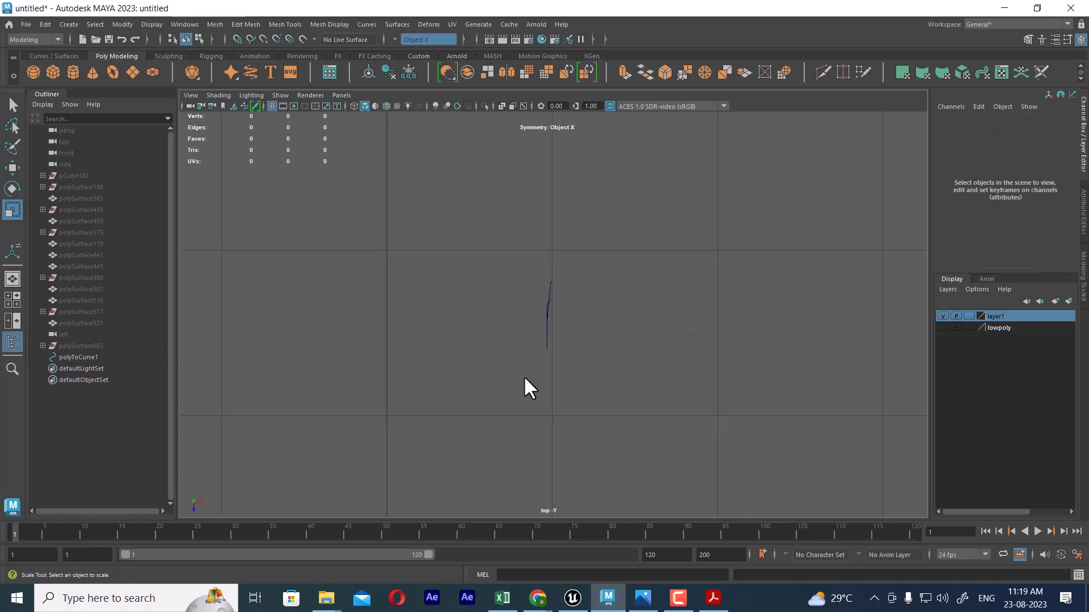
pyautogui.moveTo(567, 375); pyautogui.dragTo(516, 339)
pyautogui.moveTo(596, 315); pyautogui.dragTo(544, 318)
pyautogui.press('w')
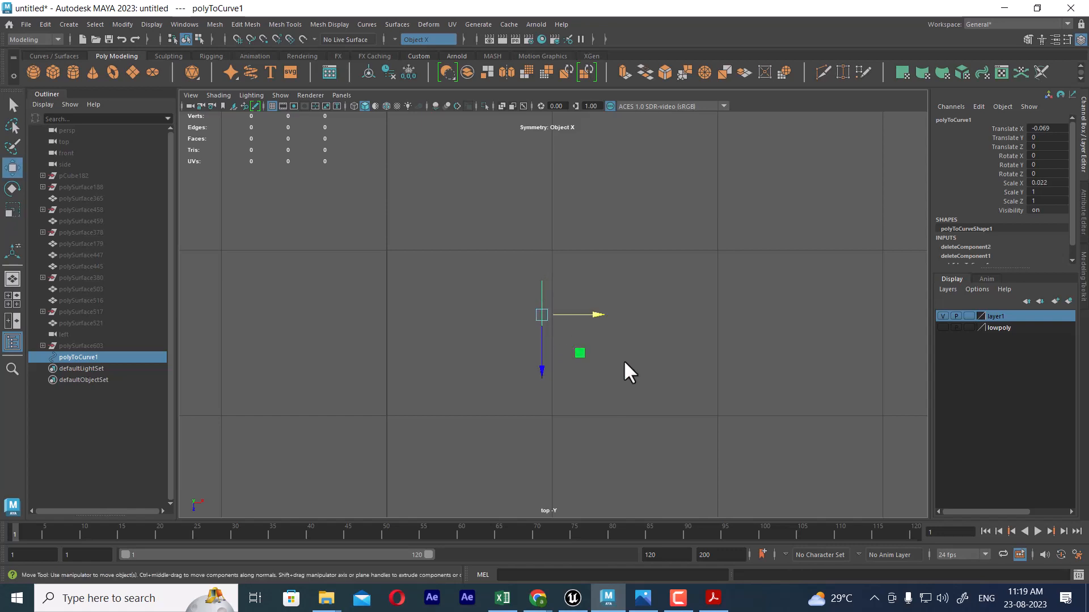
pyautogui.hotkey('ctrl', 'shift', 'h')
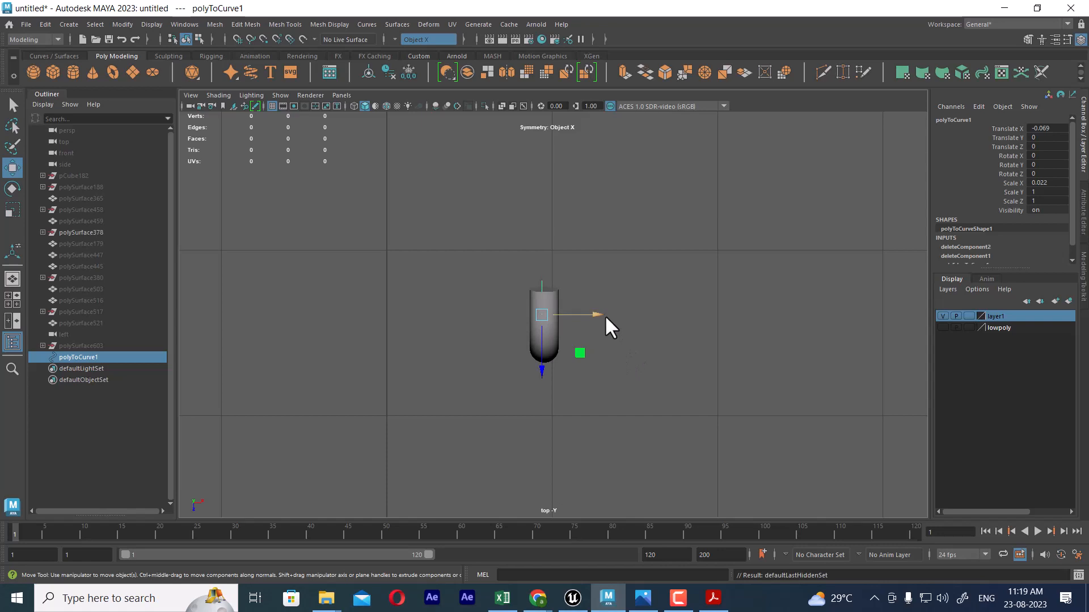
pyautogui.keyDown('alt'); pyautogui.moveTo(605, 314); pyautogui.dragTo(644, 433, button='right'); pyautogui.keyUp('alt')
pyautogui.moveTo(588, 314); pyautogui.dragTo(560, 276)
pyautogui.press('space')
pyautogui.keyDown('alt'); pyautogui.moveTo(560, 275); pyautogui.dragTo(643, 375, button='middle'); pyautogui.keyUp('alt')
pyautogui.keyDown('alt'); pyautogui.moveTo(601, 283); pyautogui.dragTo(545, 318); pyautogui.keyUp('alt')
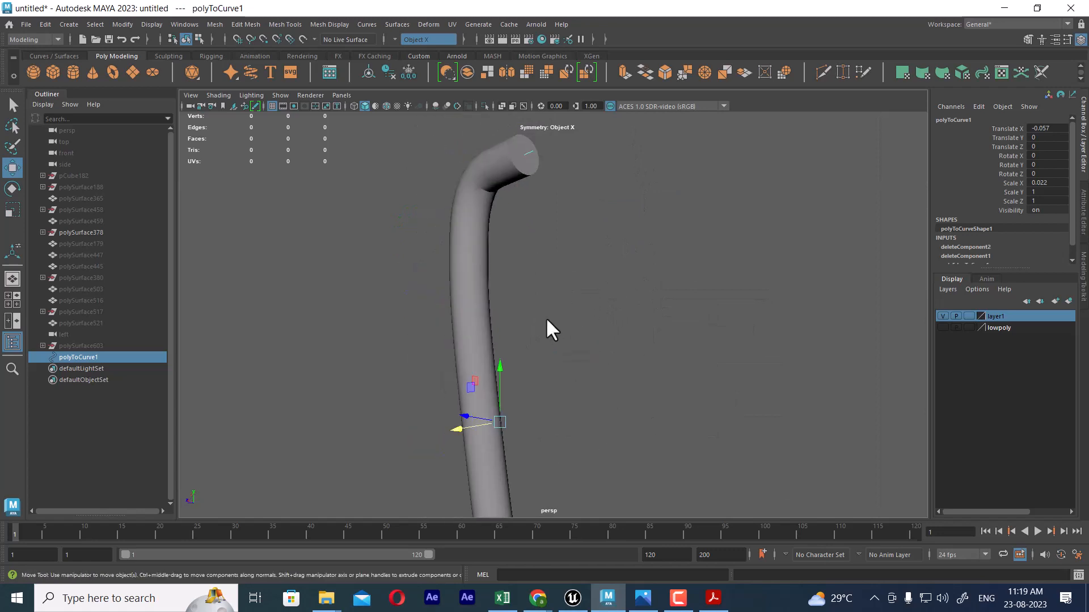
# Step: Select the curve's outermost upper control vertex, which protrudes from the pipe's cap, in the side view with wireframe display
pyautogui.keyDown('alt'); pyautogui.moveTo(545, 317); pyautogui.dragTo(584, 332, button='right'); pyautogui.keyUp('alt')
pyautogui.keyDown('alt'); pyautogui.moveTo(584, 331); pyautogui.dragTo(593, 420, button='middle'); pyautogui.keyUp('alt')
pyautogui.keyDown('alt'); pyautogui.moveTo(567, 335); pyautogui.dragTo(593, 328); pyautogui.keyUp('alt')
pyautogui.keyDown('alt'); pyautogui.moveTo(593, 328); pyautogui.dragTo(637, 343, button='right'); pyautogui.keyUp('alt')
pyautogui.click(637, 344)
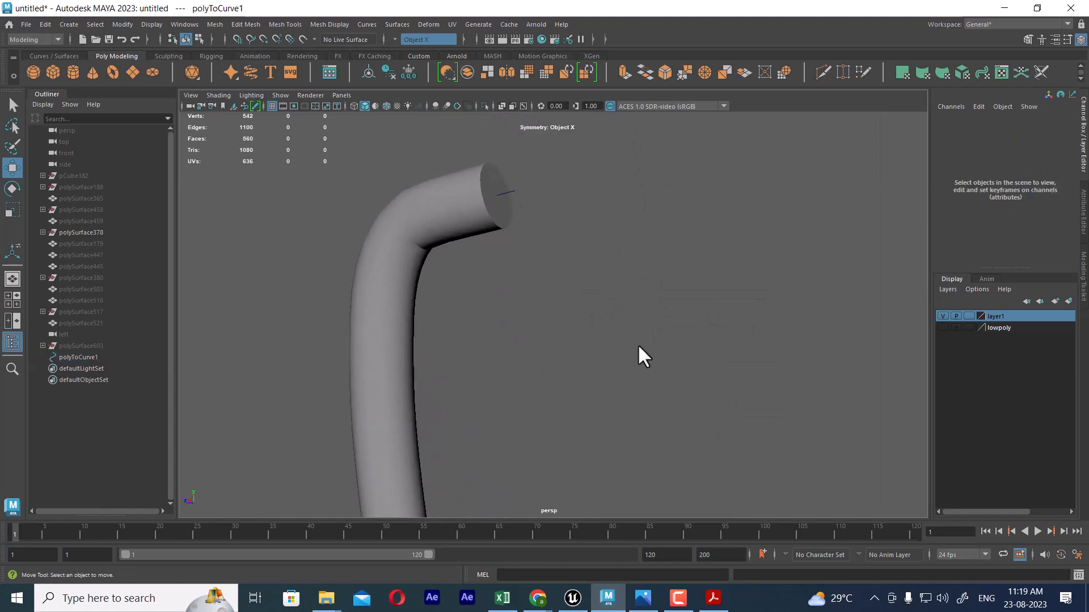
pyautogui.click(516, 191)
pyautogui.press('space')
pyautogui.moveTo(658, 226); pyautogui.dragTo(728, 227)
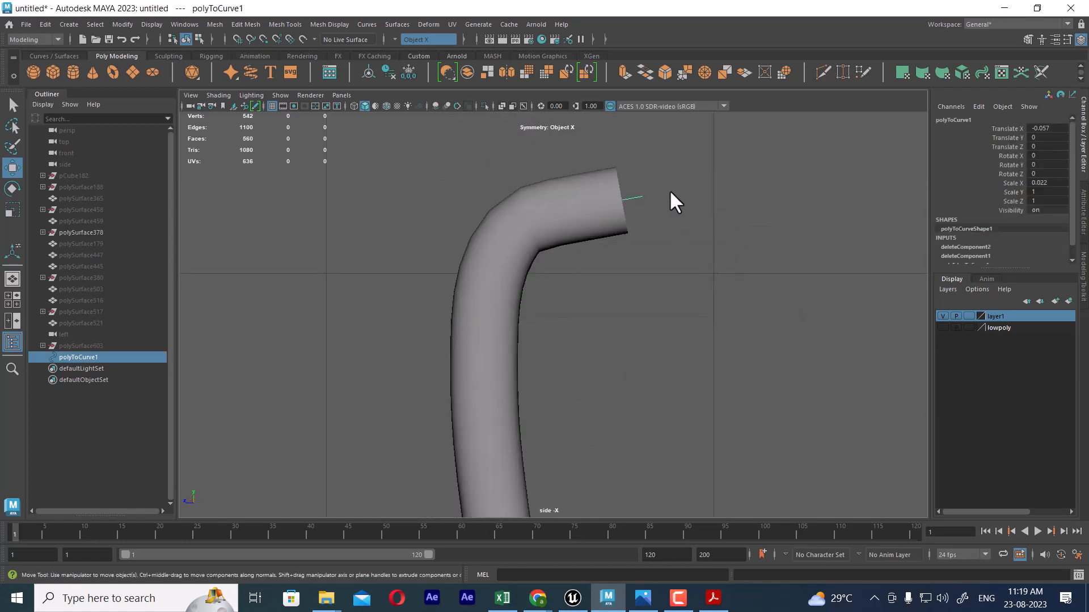
pyautogui.click(495, 181)
pyautogui.moveTo(668, 187); pyautogui.dragTo(620, 219)
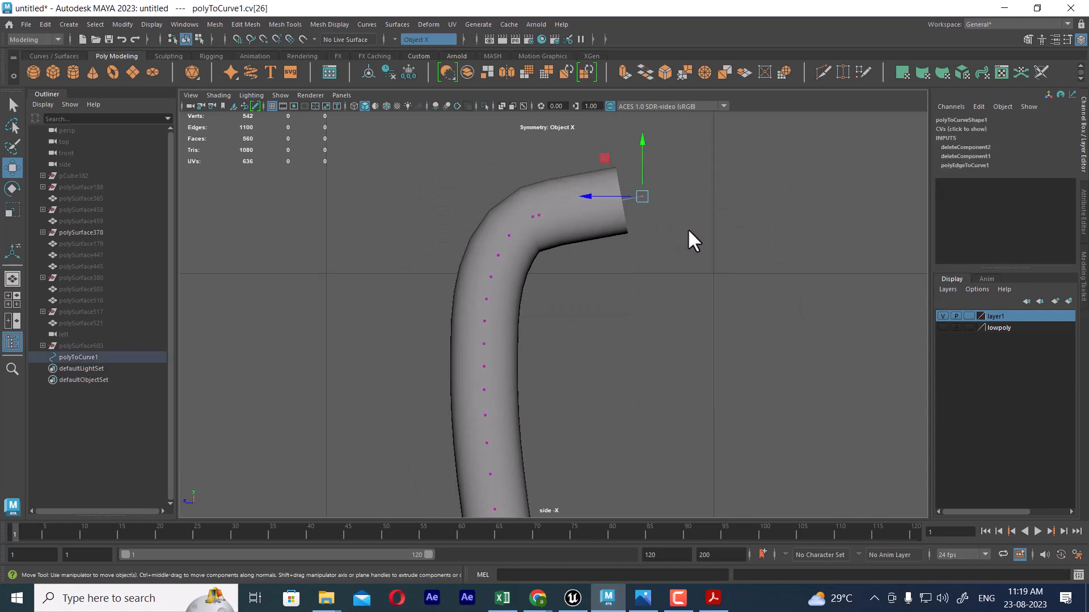
pyautogui.press('4')
pyautogui.keyDown('alt'); pyautogui.moveTo(644, 200); pyautogui.dragTo(671, 199, button='right'); pyautogui.keyUp('alt')
pyautogui.keyDown('alt'); pyautogui.moveTo(670, 199); pyautogui.dragTo(625, 290, button='middle'); pyautogui.keyUp('alt')
pyautogui.keyDown('alt'); pyautogui.moveTo(625, 291); pyautogui.dragTo(645, 288, button='right'); pyautogui.keyUp('alt')
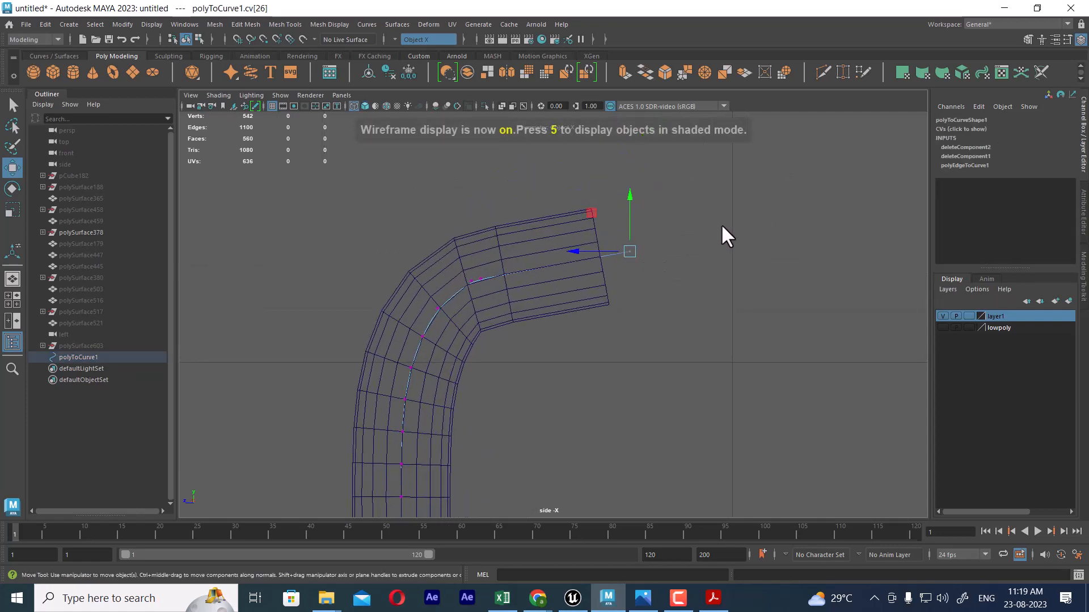
# Step: Move the selected control vertex back onto the pipe's upper cap so the curve ends flush with it
pyautogui.press('w')
pyautogui.moveTo(720, 223); pyautogui.dragTo(607, 187)
pyautogui.press('w')
pyautogui.moveTo(703, 230); pyautogui.dragTo(598, 258)
pyautogui.press('space')
pyautogui.moveTo(661, 340); pyautogui.dragTo(683, 236)
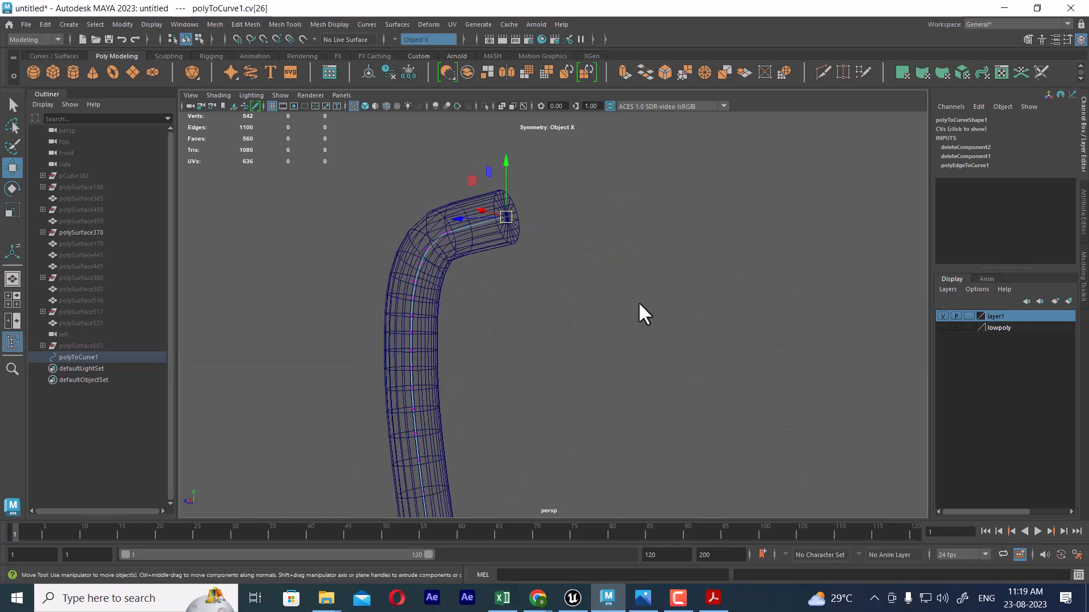
# Step: Return to object selection and isolate the curve by hiding the pipe
pyautogui.press('F8')
pyautogui.click(471, 225)
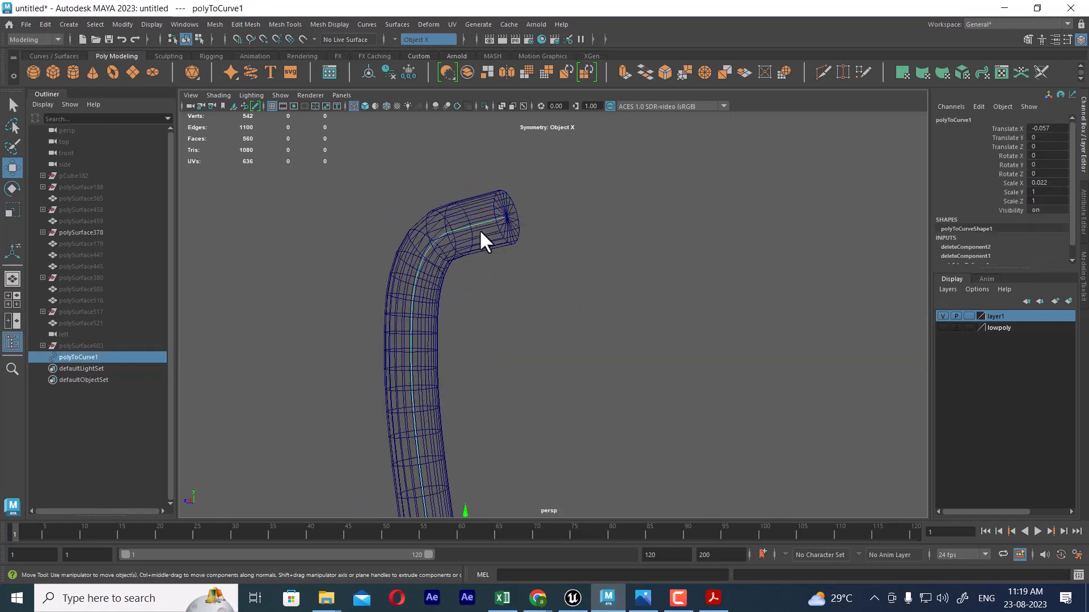
pyautogui.hotkey('alt', 'h')
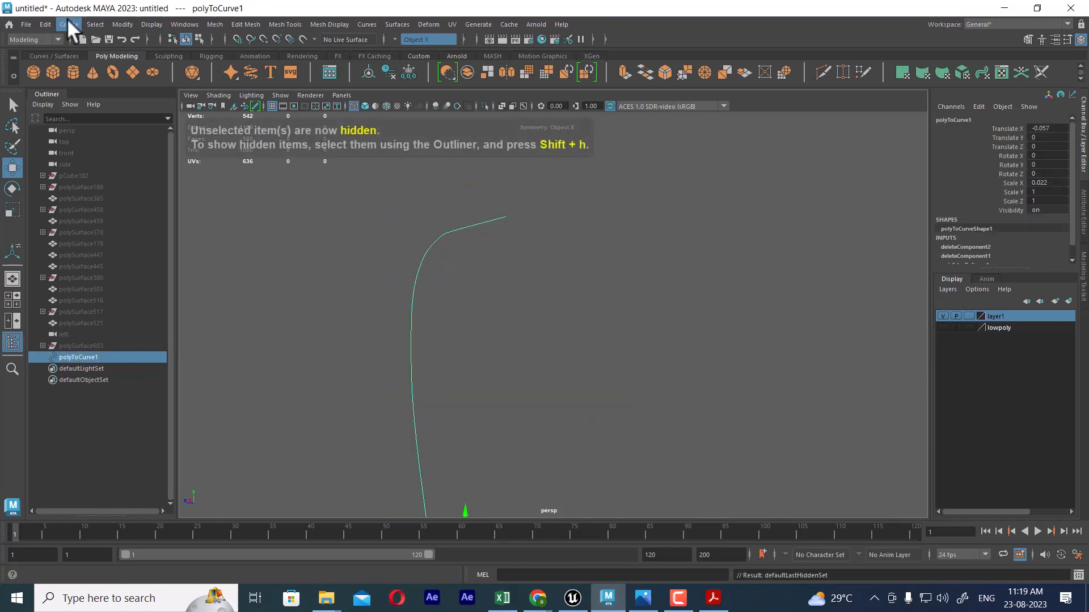
# Step: Create a polygon cylinder and bring both it and the curve into the perspective view
pyautogui.click(67, 19)
pyautogui.moveTo(138, 64)
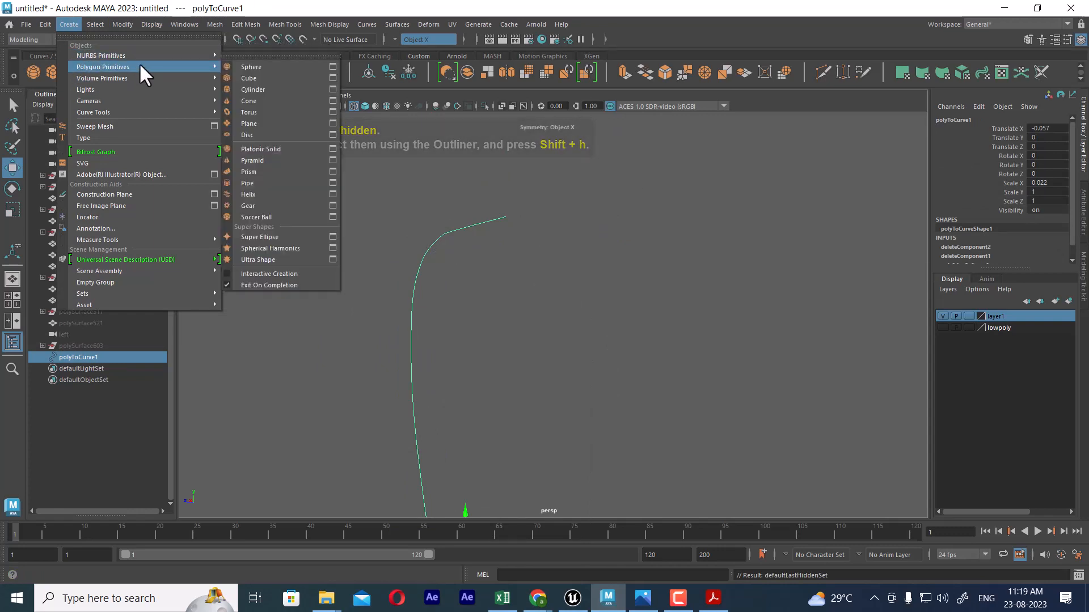
pyautogui.click(254, 89)
pyautogui.scroll(-3, 618, 303)
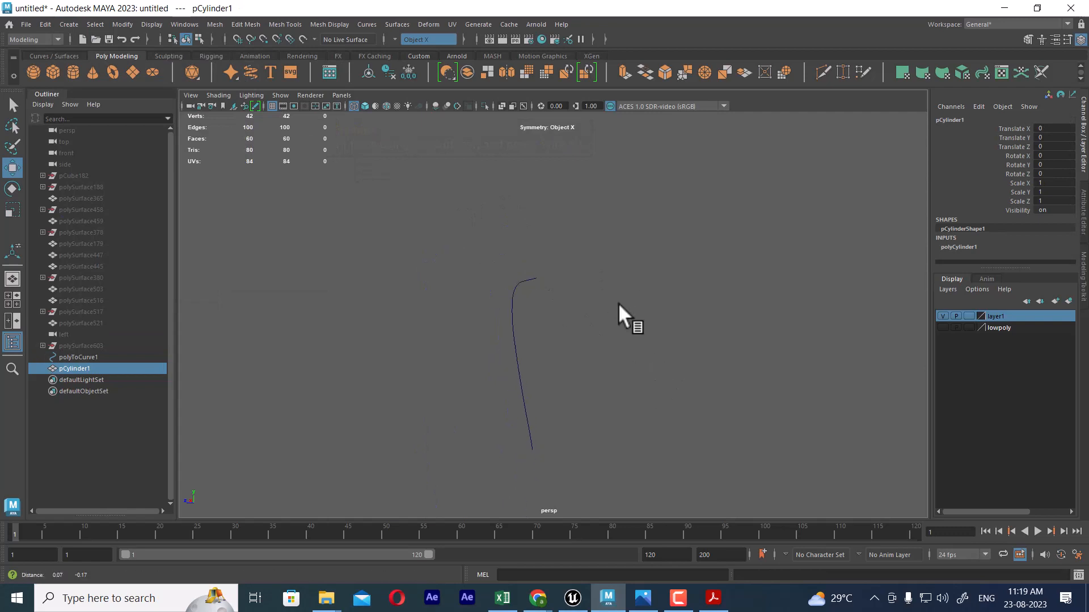
pyautogui.keyDown('alt'); pyautogui.moveTo(618, 303); pyautogui.dragTo(538, 138, button='middle'); pyautogui.keyUp('alt')
pyautogui.scroll(-8, 508, 286)
pyautogui.keyDown('alt'); pyautogui.moveTo(537, 290); pyautogui.dragTo(579, 300); pyautogui.keyUp('alt')
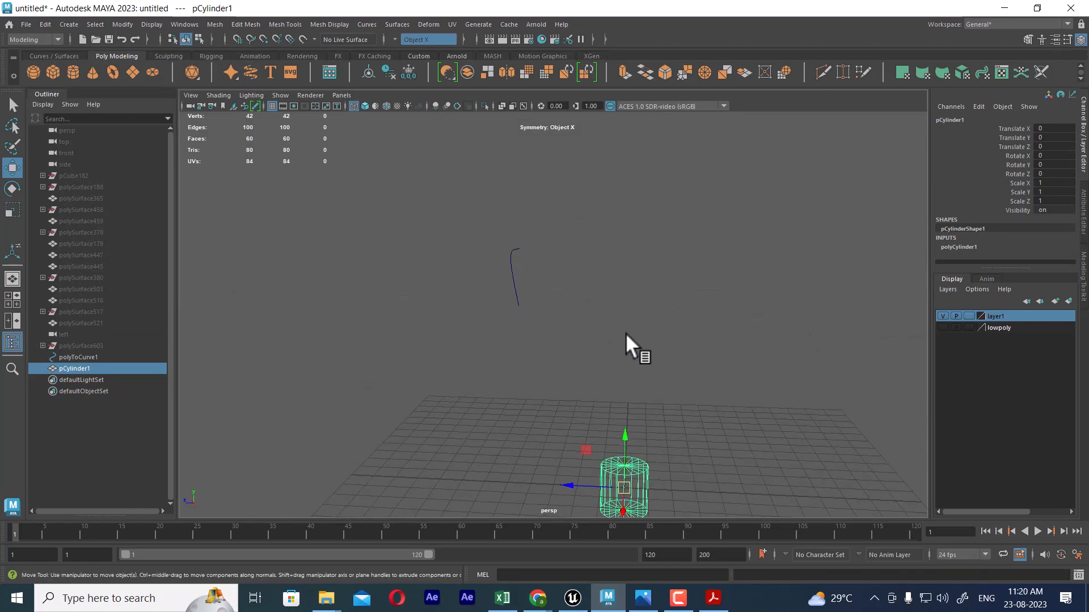
pyautogui.keyDown('alt'); pyautogui.moveTo(625, 332); pyautogui.dragTo(618, 261, button='middle'); pyautogui.keyUp('alt')
# Step: Set the cylinder's radius to 0.56, axis subdivisions to 12 and height to 0.64
pyautogui.click(967, 247)
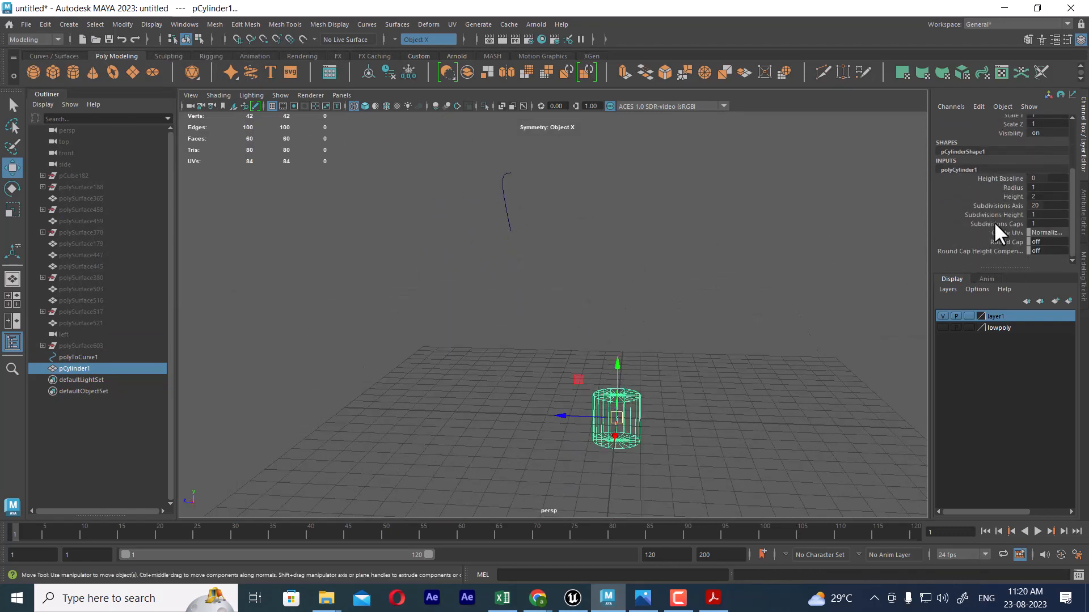
pyautogui.click(1009, 188)
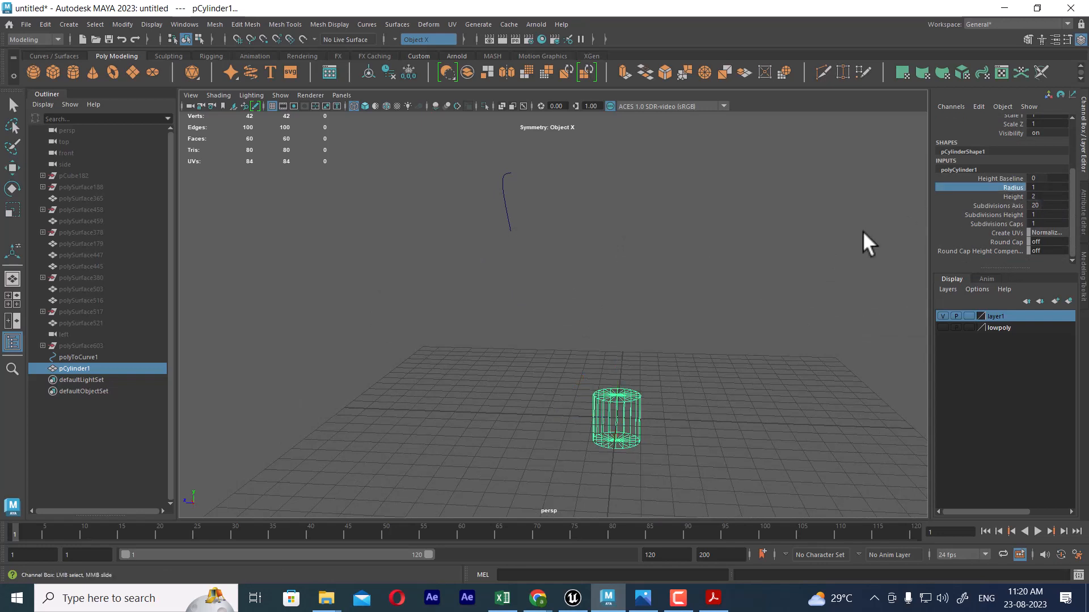
pyautogui.moveTo(863, 233); pyautogui.dragTo(825, 247, button='middle')
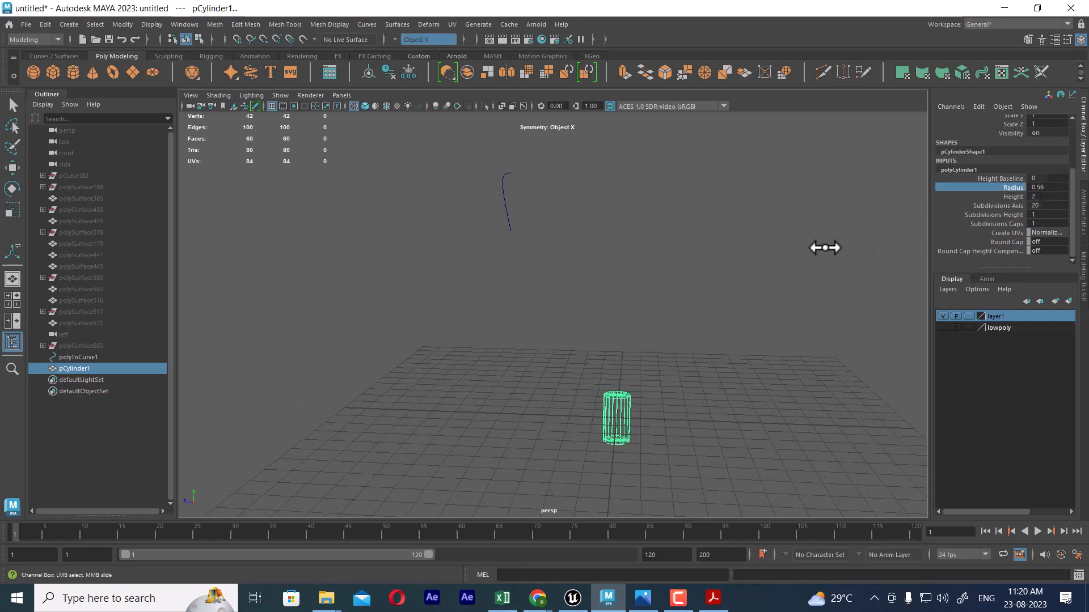
pyautogui.doubleClick(1048, 206)
pyautogui.write('12')
pyautogui.press('Return')
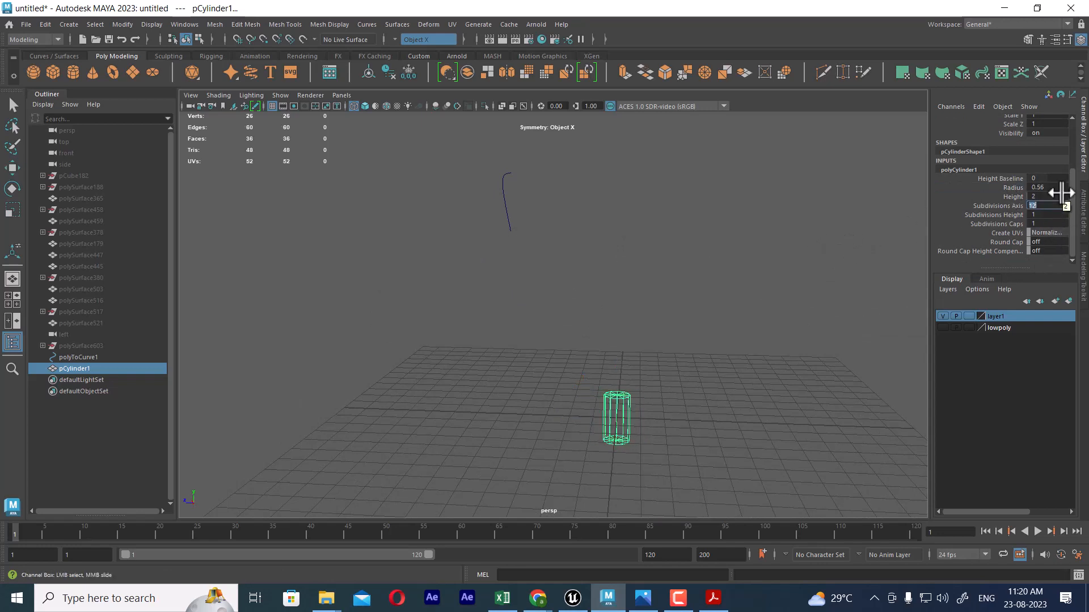
pyautogui.scroll(2, 809, 308)
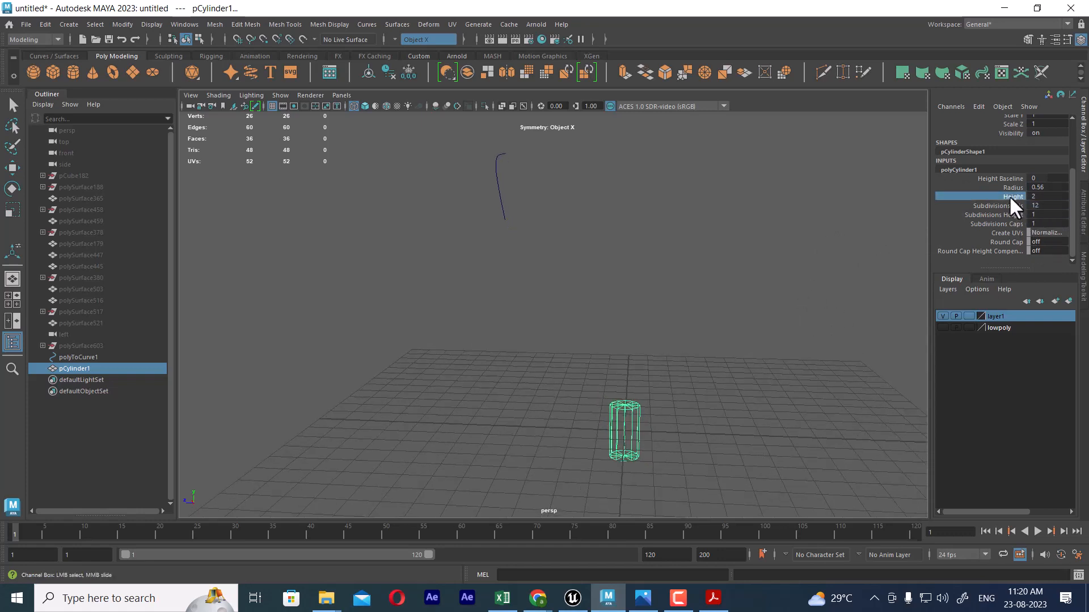
pyautogui.moveTo(796, 254); pyautogui.dragTo(710, 332, button='middle')
# Step: Move the cylinder with snapping onto the curve's upper end
pyautogui.press('w')
pyautogui.keyDown('alt'); pyautogui.moveTo(668, 348); pyautogui.dragTo(722, 357); pyautogui.keyUp('alt')
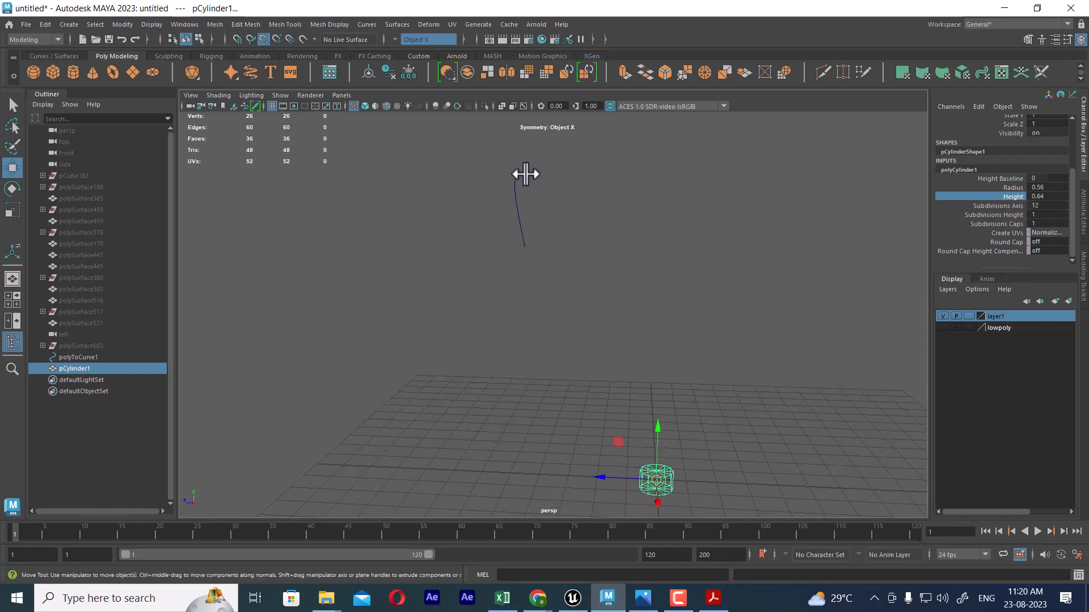
pyautogui.moveTo(523, 172); pyautogui.dragTo(517, 155, button='middle')
pyautogui.press('v')
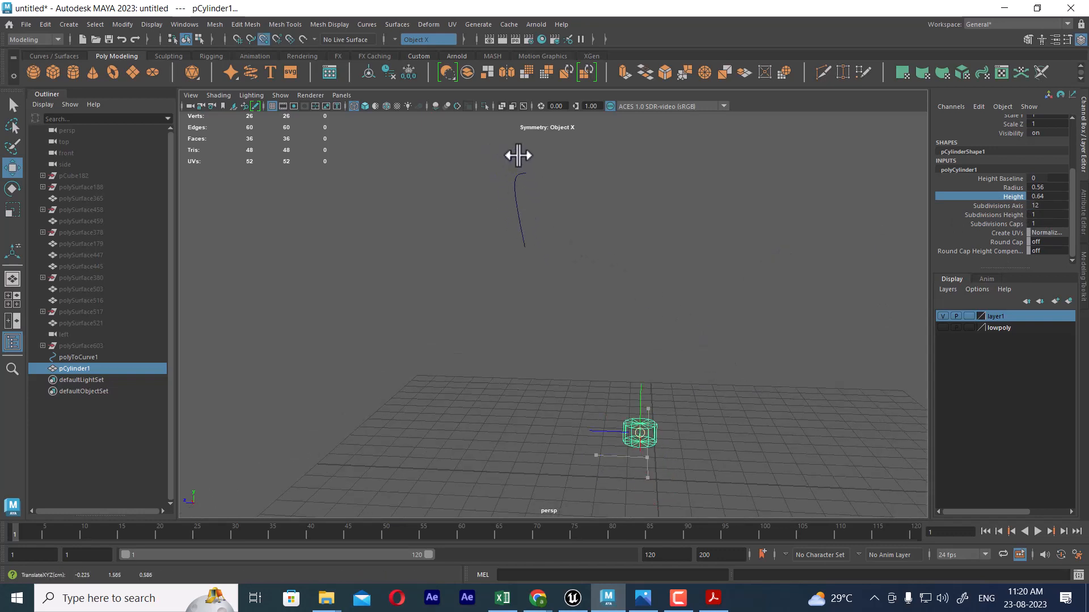
pyautogui.keyDown('alt'); pyautogui.moveTo(633, 406); pyautogui.dragTo(656, 402); pyautogui.keyUp('alt')
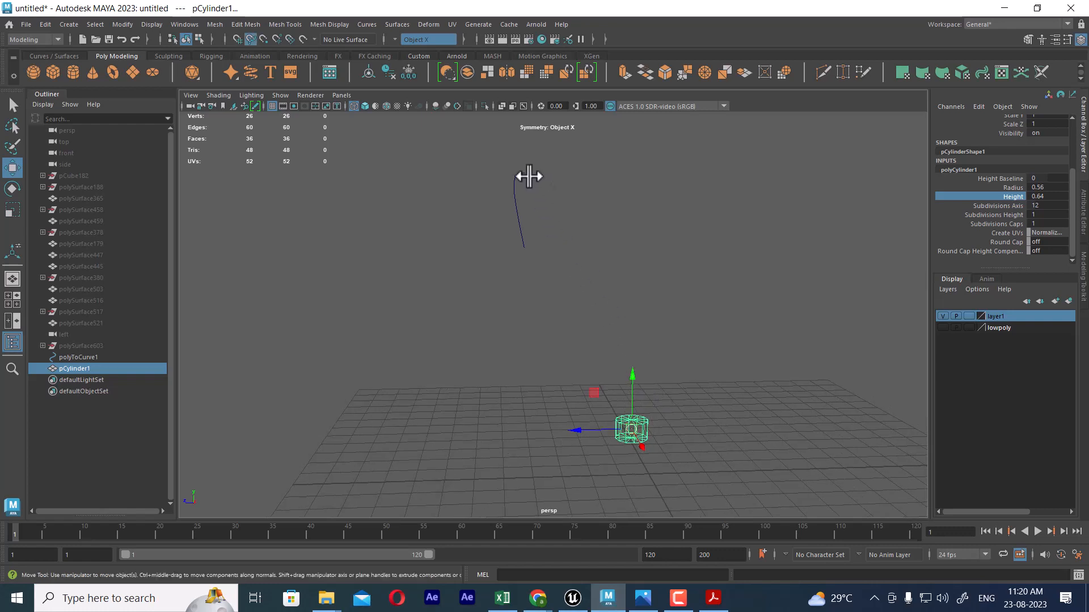
pyautogui.moveTo(528, 175); pyautogui.dragTo(555, 148, button='middle')
# Step: Try rotating the cylinder about -89 degrees around Z in the front view
pyautogui.press('space')
pyautogui.moveTo(590, 209); pyautogui.dragTo(600, 253)
pyautogui.press('f')
pyautogui.scroll(-6, 600, 253)
pyautogui.scroll(3, 627, 323)
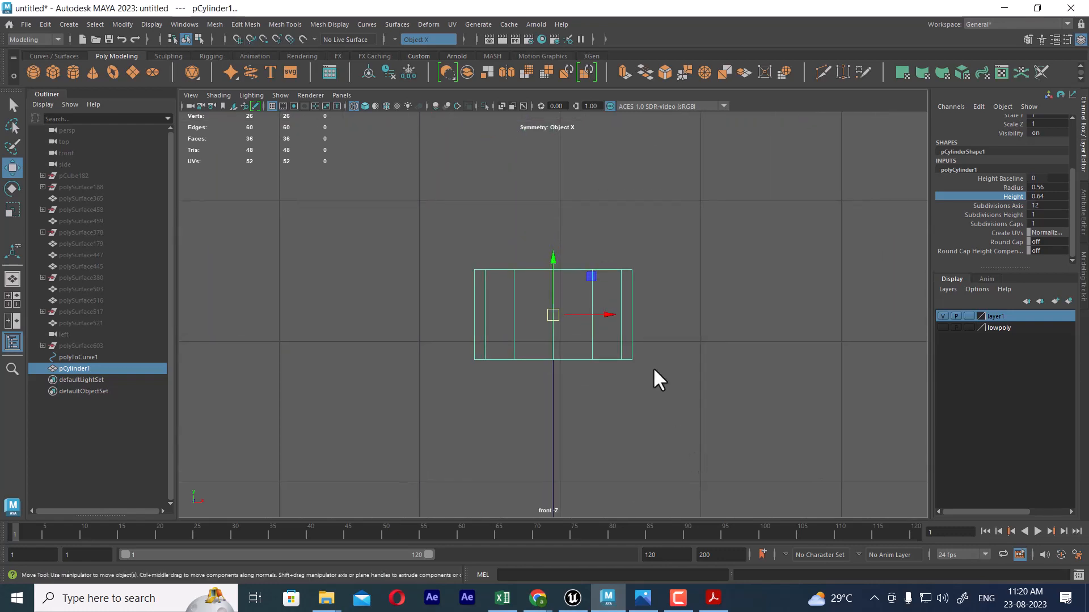
pyautogui.press('e')
pyautogui.moveTo(590, 282); pyautogui.dragTo(616, 373)
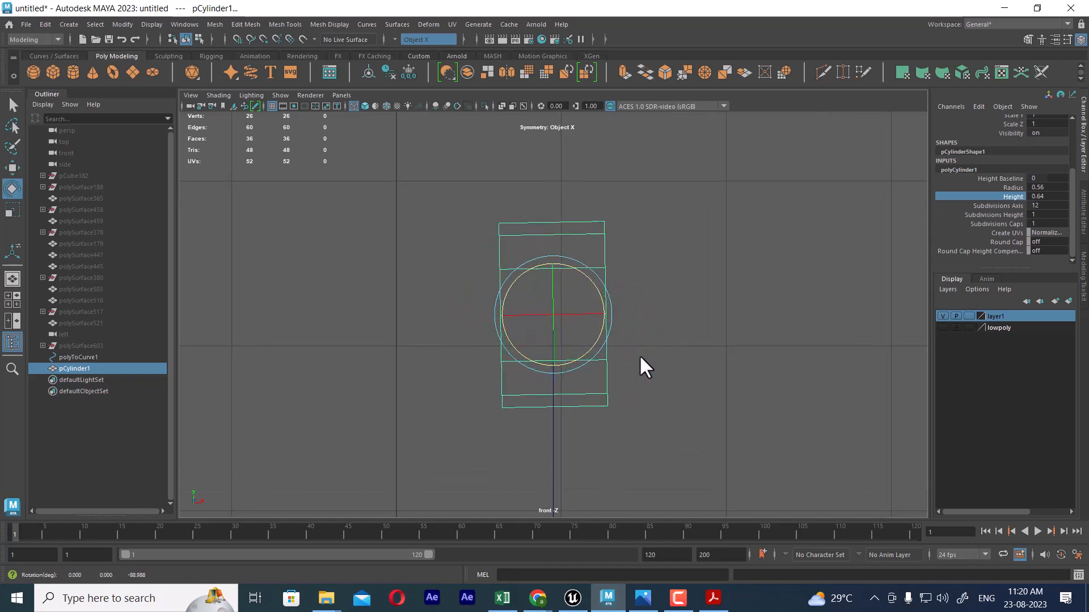
pyautogui.hotkey('ctrl', 'z')
# Step: Rotate the cylinder about -81 degrees around X in the side view to align its axis with the curve's end
pyautogui.press('space')
pyautogui.click(720, 338)
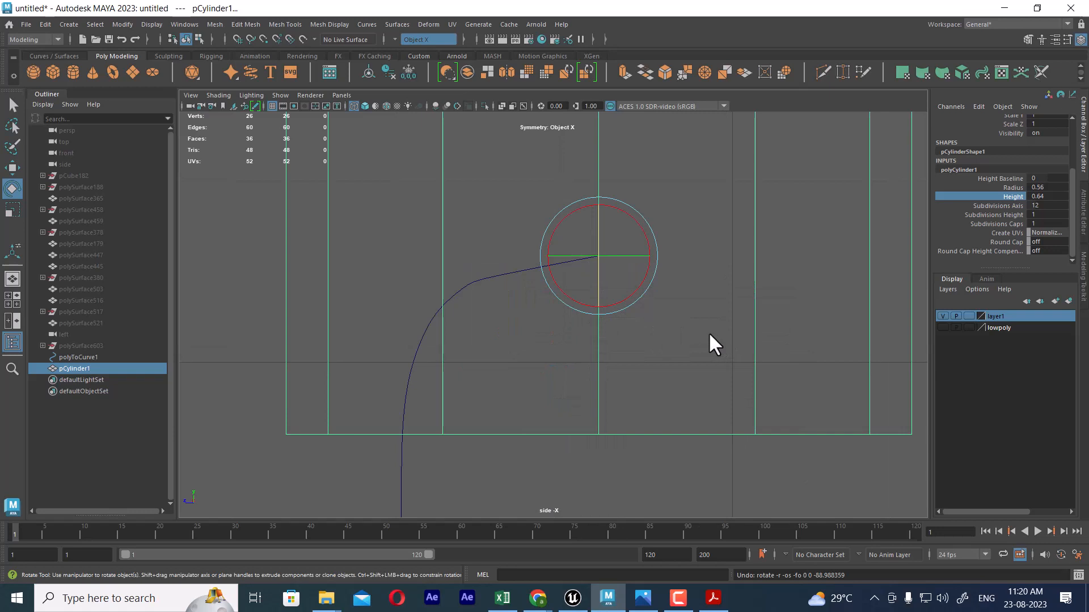
pyautogui.moveTo(642, 234); pyautogui.dragTo(660, 333)
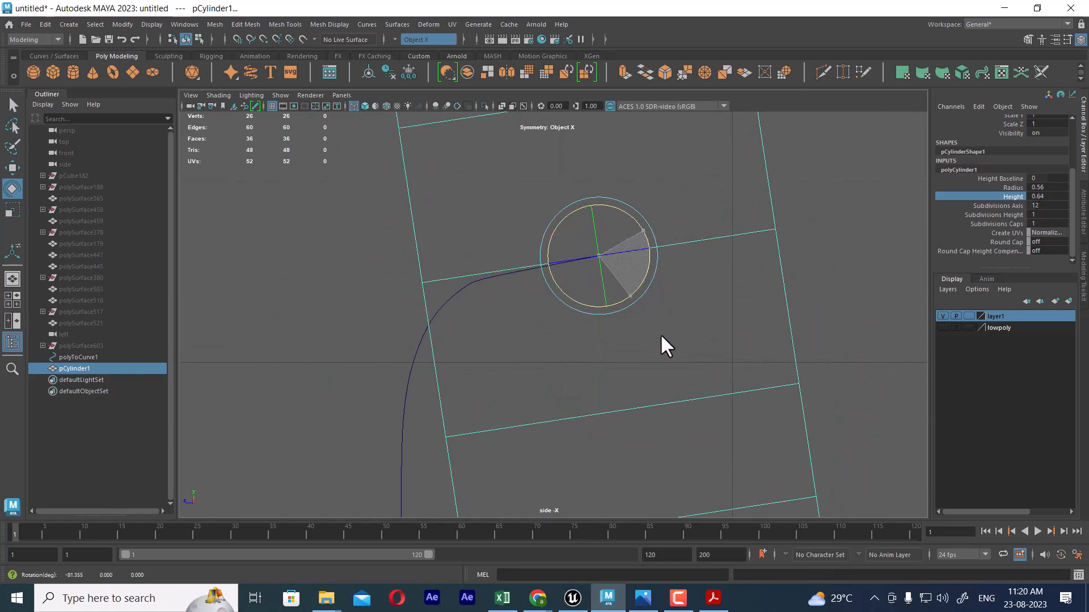
# Step: Reduce the cylinder's radius to 0.07 and its height to 0.04
pyautogui.click(1009, 187)
pyautogui.moveTo(881, 229); pyautogui.dragTo(822, 252, button='middle')
pyautogui.moveTo(941, 217); pyautogui.dragTo(819, 248, button='middle')
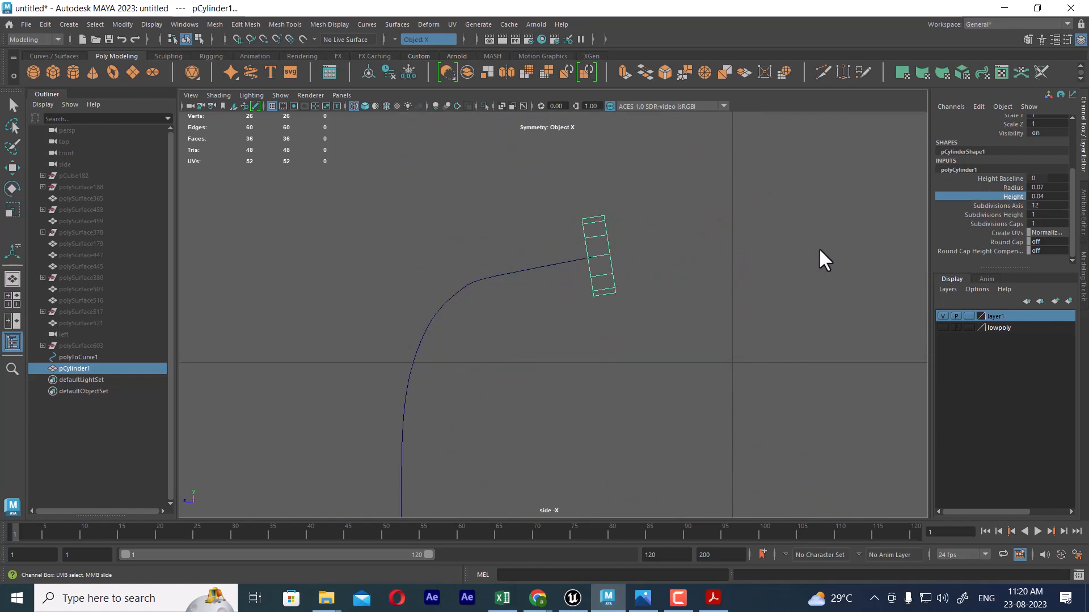
# Step: Show the hidden pipe again and frame its upper end together with the cylinder in the side view
pyautogui.keyDown('alt'); pyautogui.moveTo(750, 278); pyautogui.dragTo(724, 335, button='right'); pyautogui.keyUp('alt')
pyautogui.keyDown('alt'); pyautogui.moveTo(724, 335); pyautogui.dragTo(765, 318, button='middle'); pyautogui.keyUp('alt')
pyautogui.press('w')
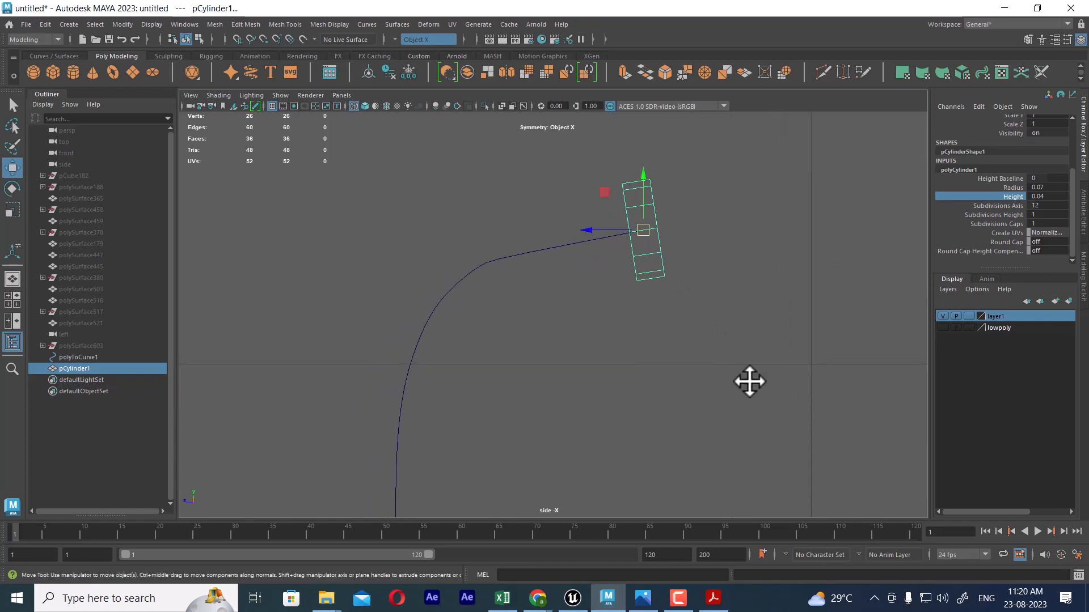
pyautogui.keyDown('alt'); pyautogui.moveTo(750, 382); pyautogui.dragTo(728, 412, button='right'); pyautogui.keyUp('alt')
pyautogui.keyDown('alt'); pyautogui.moveTo(728, 412); pyautogui.dragTo(744, 360, button='middle'); pyautogui.keyUp('alt')
pyautogui.keyDown('alt'); pyautogui.moveTo(743, 360); pyautogui.dragTo(757, 368, button='right'); pyautogui.keyUp('alt')
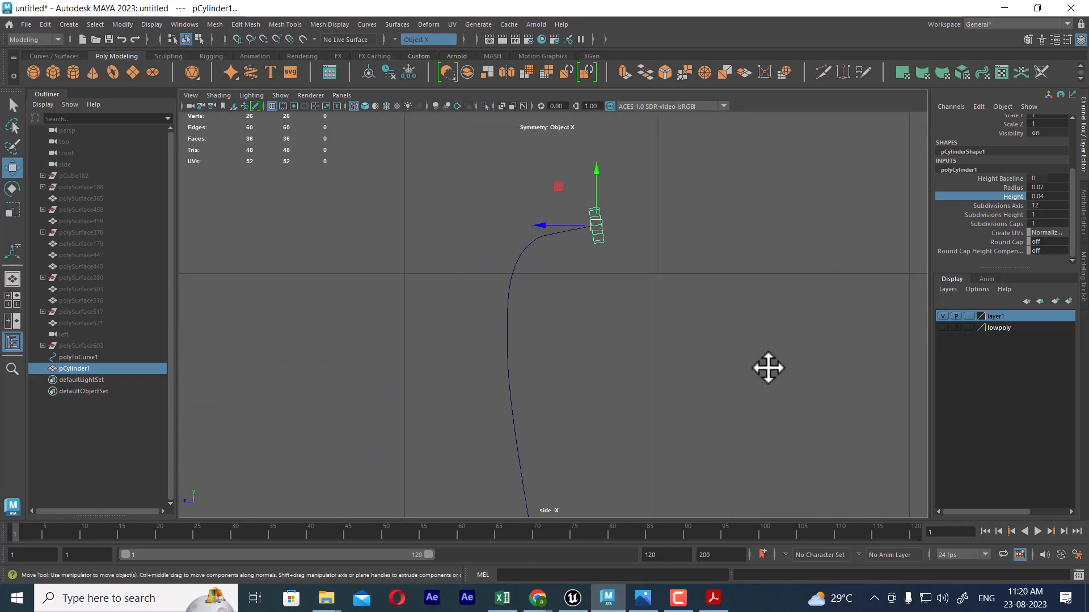
pyautogui.hotkey('ctrl', 'shift', 'h')
pyautogui.keyDown('alt'); pyautogui.moveTo(663, 247); pyautogui.dragTo(667, 397, button='right'); pyautogui.keyUp('alt')
pyautogui.keyDown('alt'); pyautogui.moveTo(632, 164); pyautogui.dragTo(625, 289, button='middle'); pyautogui.keyUp('alt')
pyautogui.keyDown('alt'); pyautogui.moveTo(625, 290); pyautogui.dragTo(762, 379, button='right'); pyautogui.keyUp('alt')
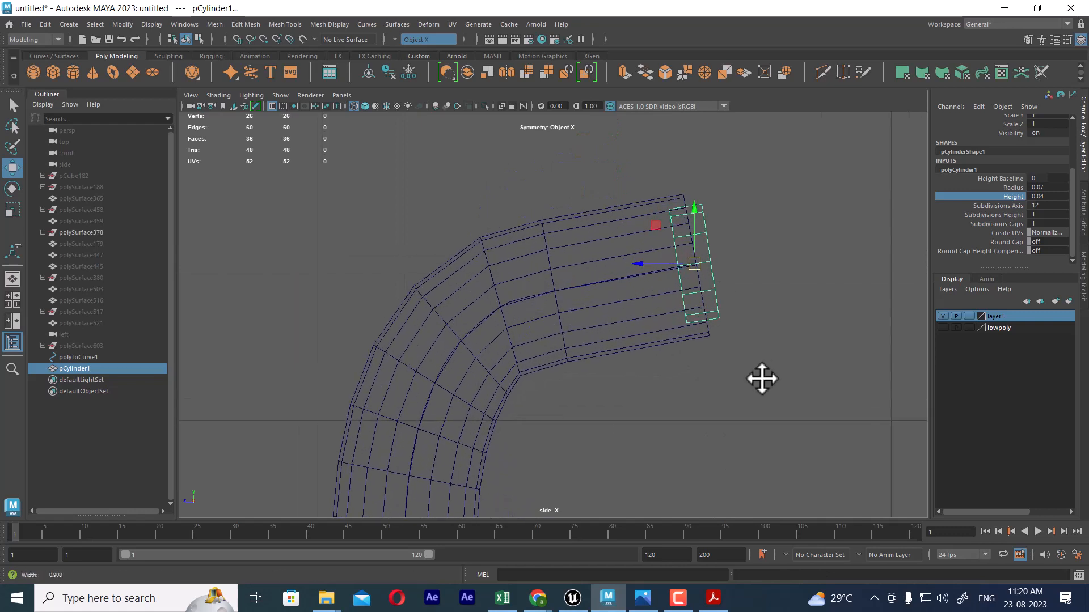
# Step: Set the cylinder's radius to 0.08 to approximate the pipe's thickness
pyautogui.click(1009, 186)
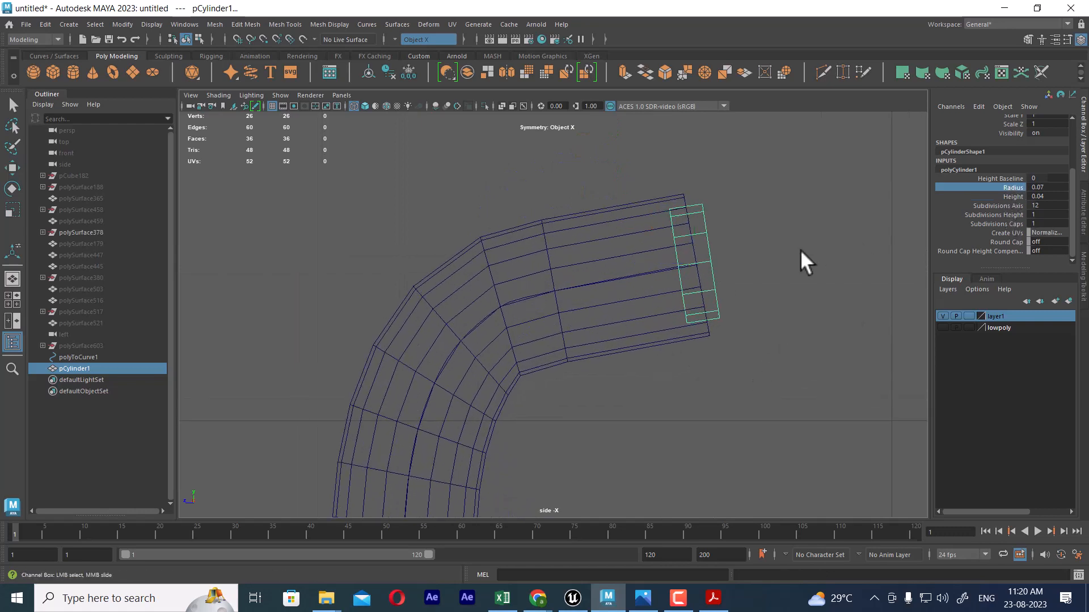
pyautogui.moveTo(801, 250); pyautogui.dragTo(802, 246, button='middle')
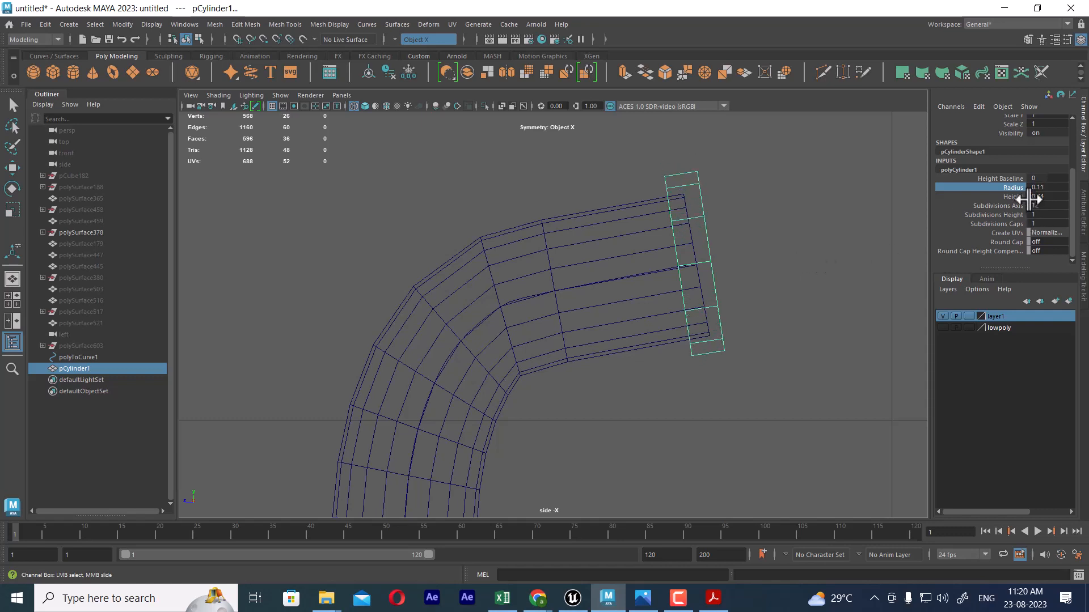
pyautogui.keyDown('alt'); pyautogui.moveTo(838, 234); pyautogui.dragTo(835, 233, button='middle'); pyautogui.keyUp('alt')
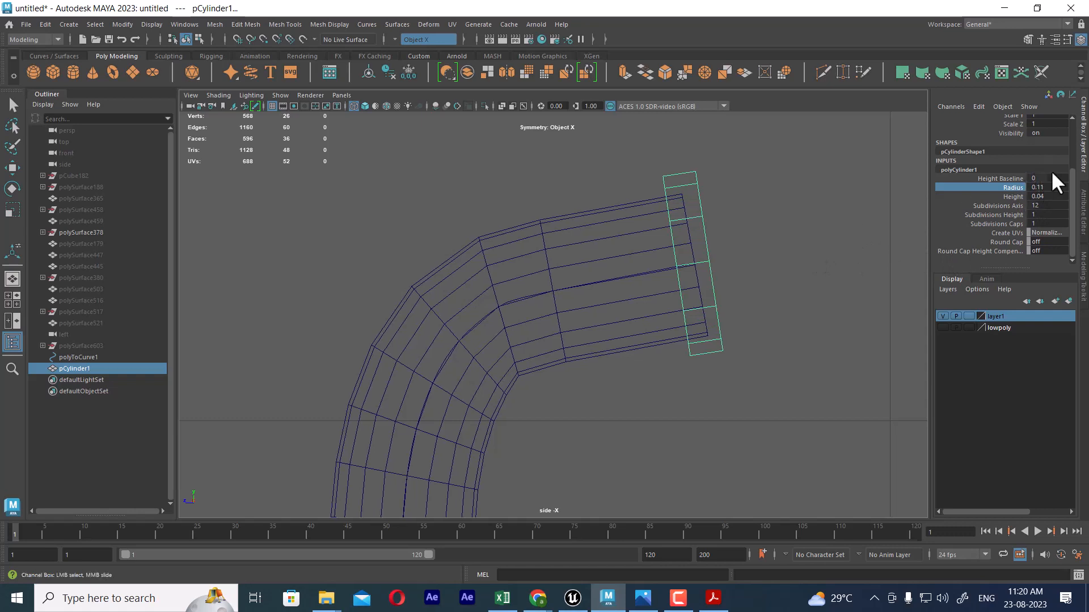
pyautogui.click(1047, 188)
pyautogui.write('.8')
pyautogui.press('Return')
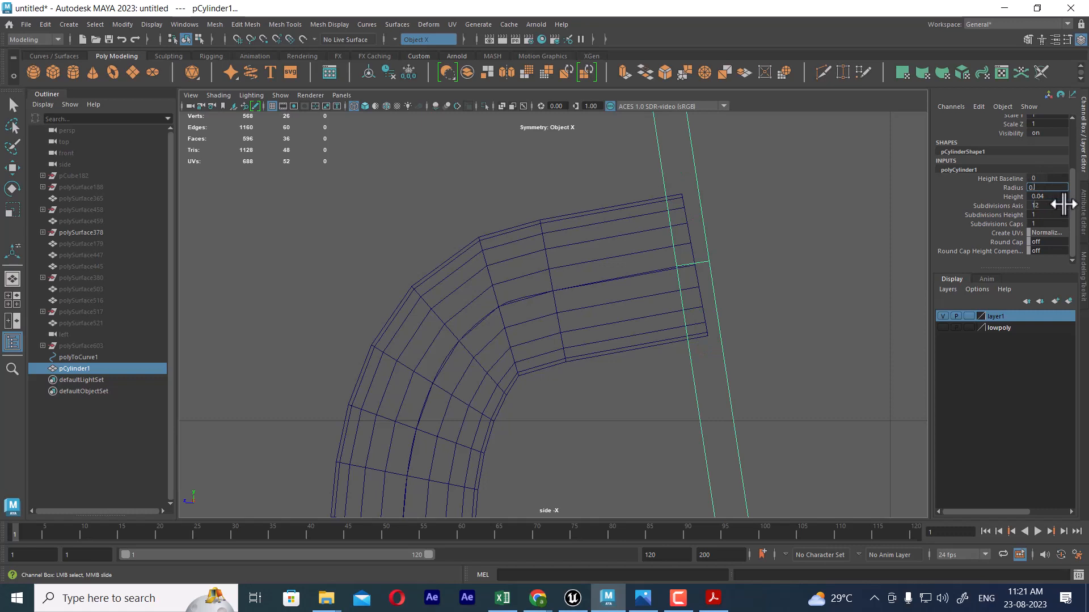
pyautogui.press('Return')
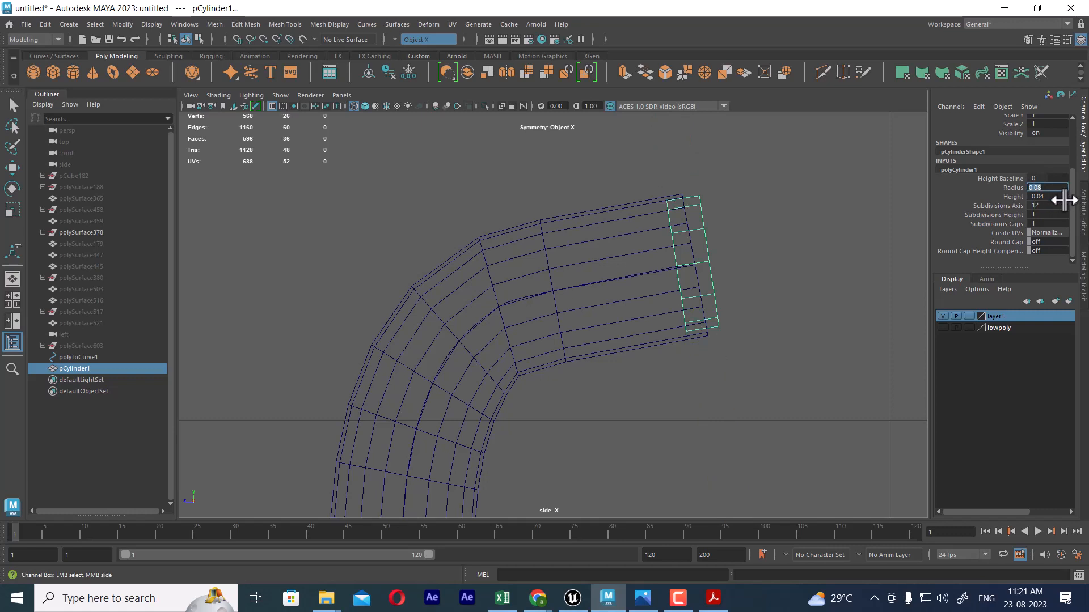
# Step: Set the cylinder's radius to 0.085 so its outline matches the high-poly pipe's end
pyautogui.write('0.09')
pyautogui.press('Return')
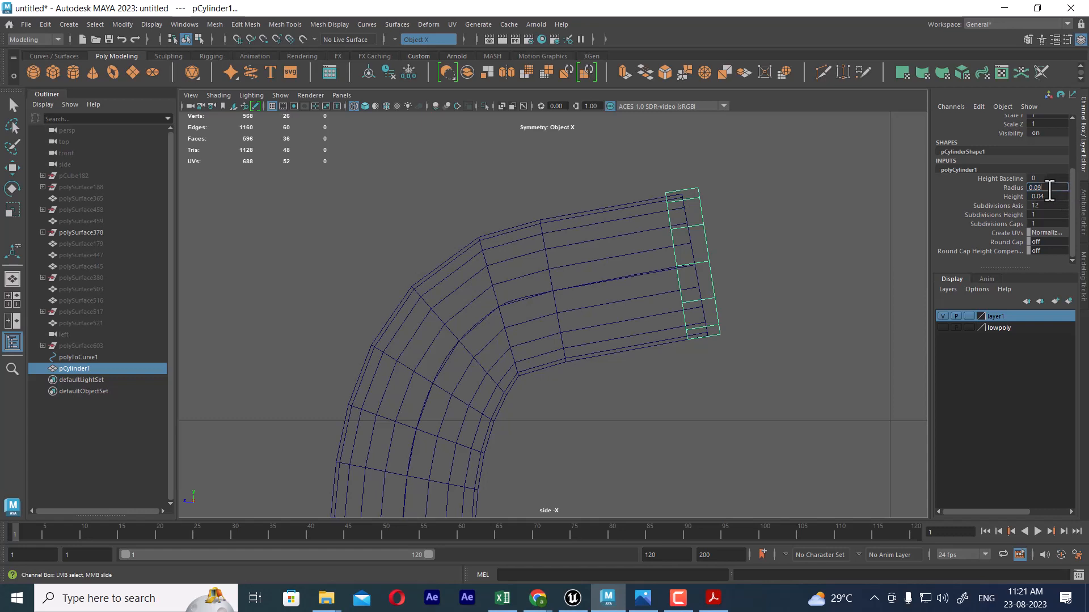
pyautogui.write('0.085')
pyautogui.press('Return')
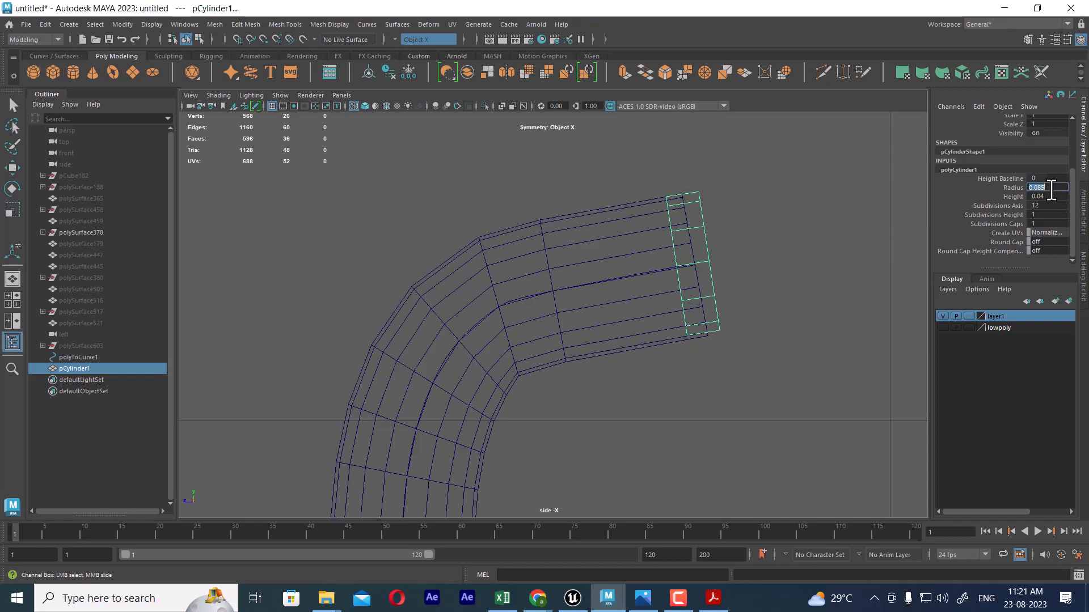
pyautogui.scroll(1, 725, 279)
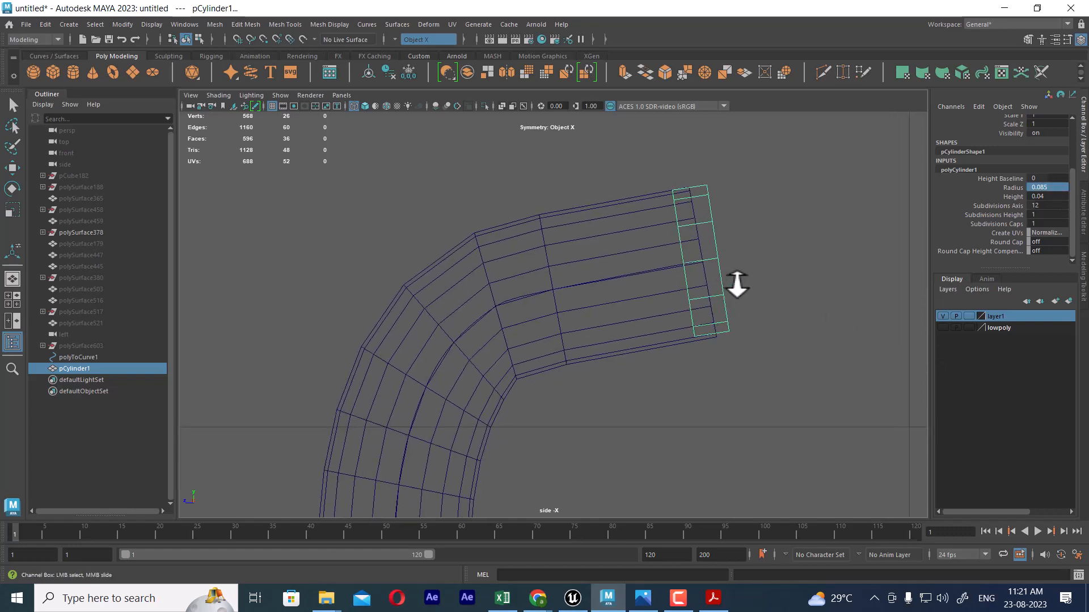
# Step: Hide the high-poly pipe in the perspective view, leaving only the cylinder and the centre curve
pyautogui.press('w')
pyautogui.scroll(1, 728, 284)
pyautogui.press('space')
pyautogui.moveTo(749, 301); pyautogui.dragTo(761, 256)
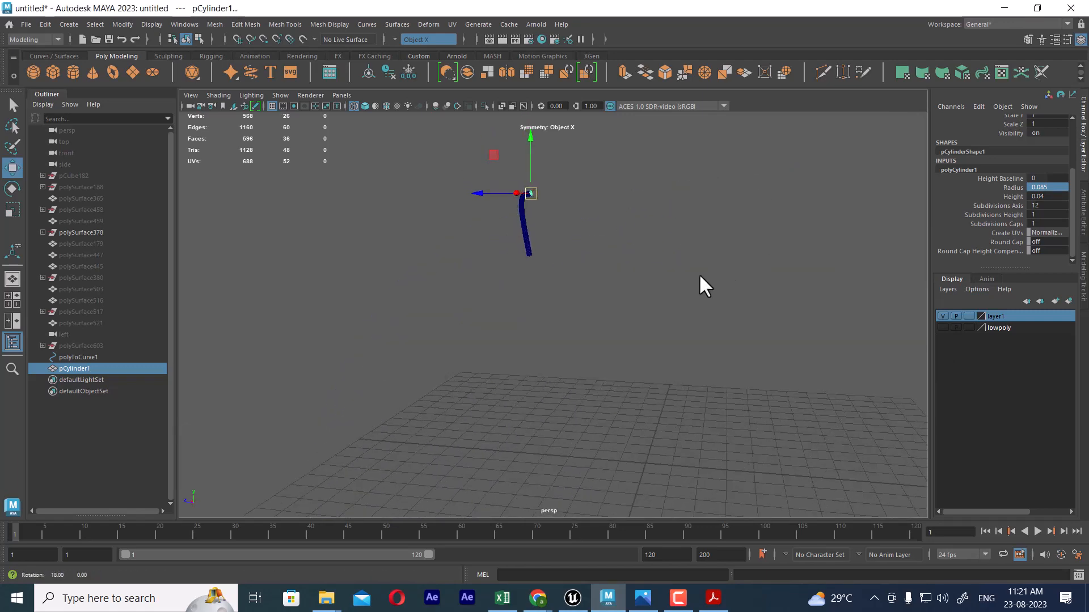
pyautogui.press('f')
pyautogui.scroll(3, 624, 386)
pyautogui.scroll(-3, 624, 386)
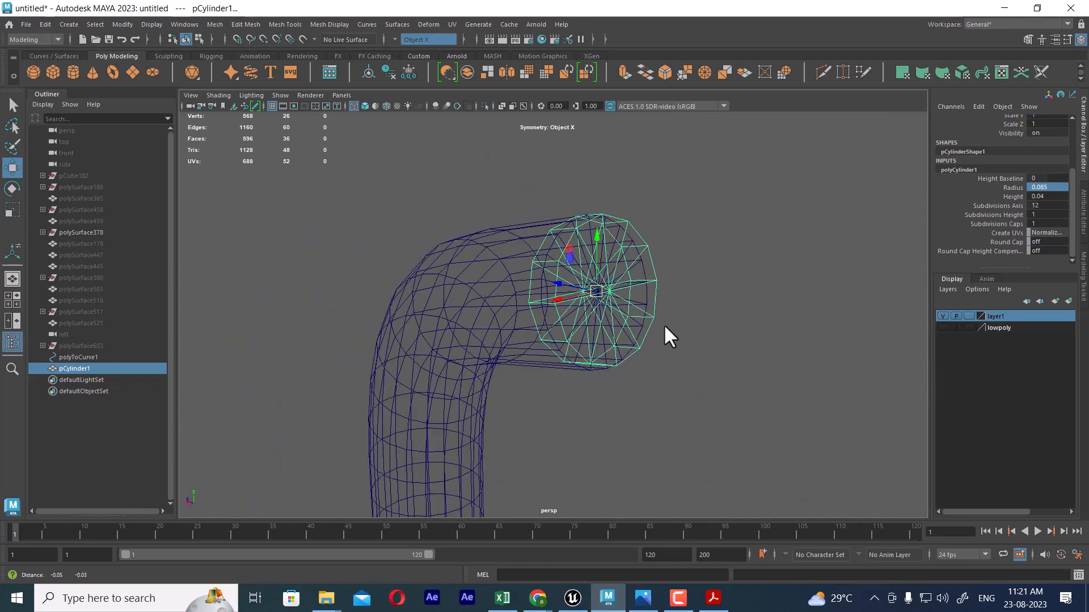
pyautogui.click(559, 344)
pyautogui.click(573, 358)
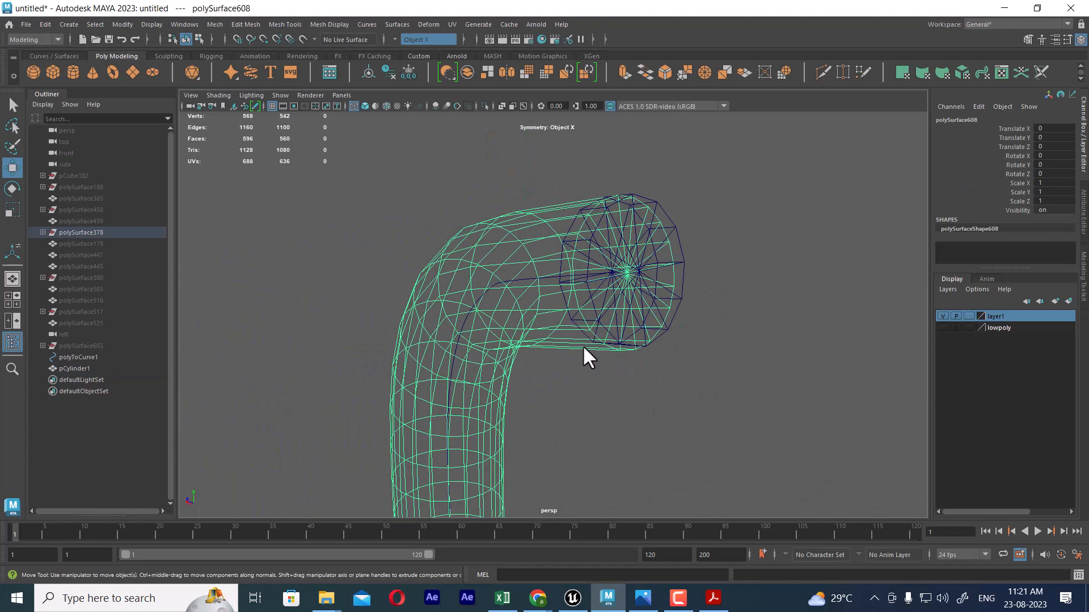
pyautogui.press('Delete')
pyautogui.keyDown('alt'); pyautogui.moveTo(611, 297); pyautogui.dragTo(698, 323); pyautogui.keyUp('alt')
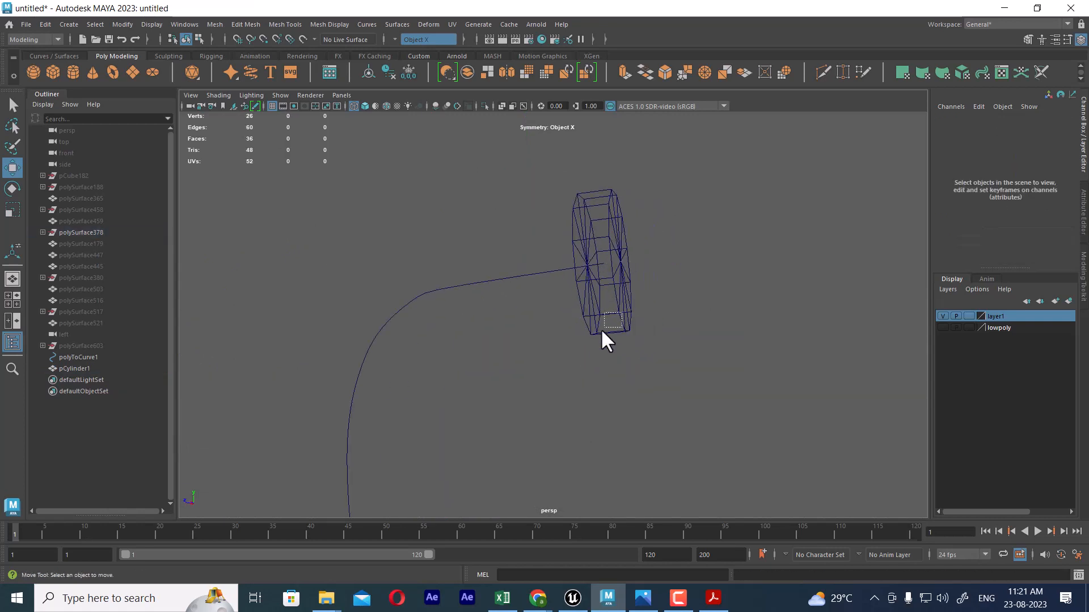
# Step: Select the cylinder's cap faces on the bend side from their centre vertex and extrude them along the centre curve
pyautogui.click(600, 328)
pyautogui.keyDown('alt'); pyautogui.moveTo(600, 328); pyautogui.dragTo(717, 322); pyautogui.keyUp('alt')
pyautogui.moveTo(713, 218); pyautogui.dragTo(646, 221, button='right')
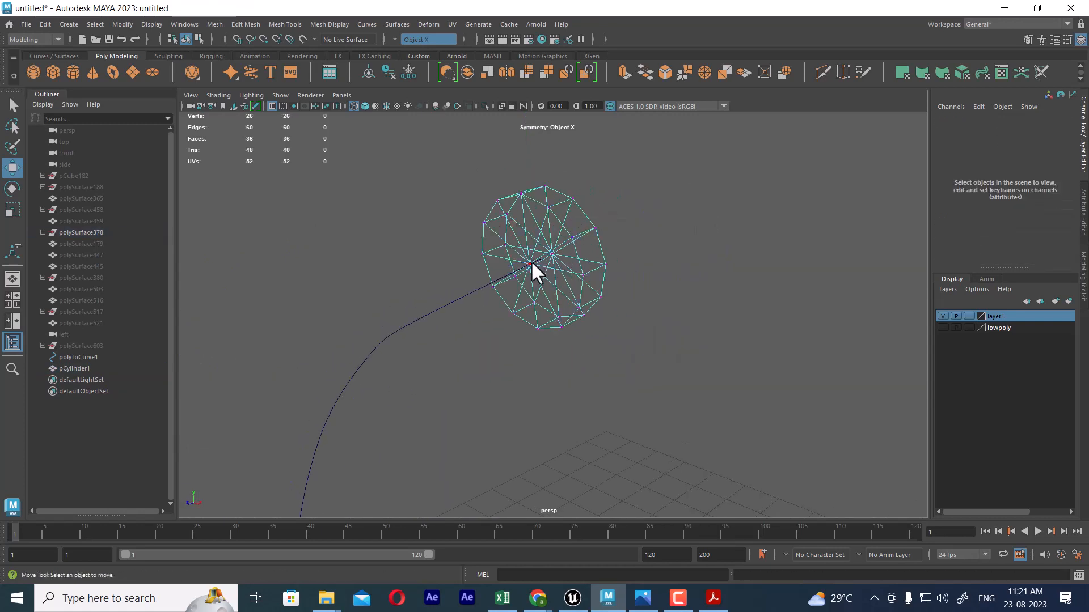
pyautogui.click(531, 262)
pyautogui.keyDown('ctrl'); pyautogui.moveTo(682, 186); pyautogui.dragTo(689, 267, button='right'); pyautogui.keyUp('ctrl')
pyautogui.keyDown('shift'); pyautogui.click(397, 332); pyautogui.keyUp('shift')
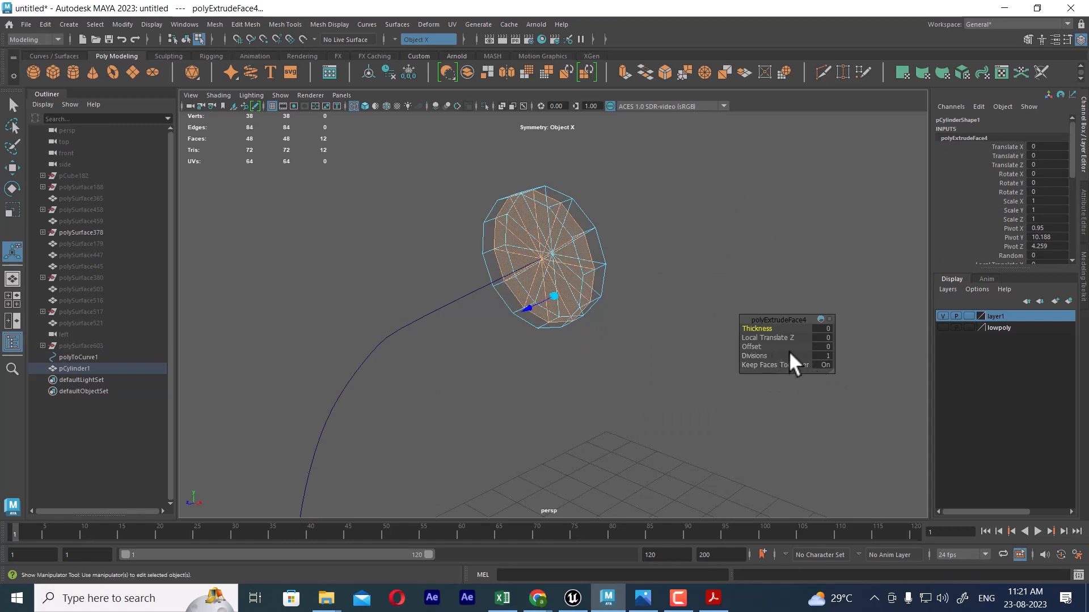
# Step: Set the extrusion's divisions to 9
pyautogui.moveTo(775, 357); pyautogui.dragTo(786, 355)
pyautogui.keyDown('alt'); pyautogui.moveTo(628, 292); pyautogui.dragTo(428, 302, button='right'); pyautogui.keyUp('alt')
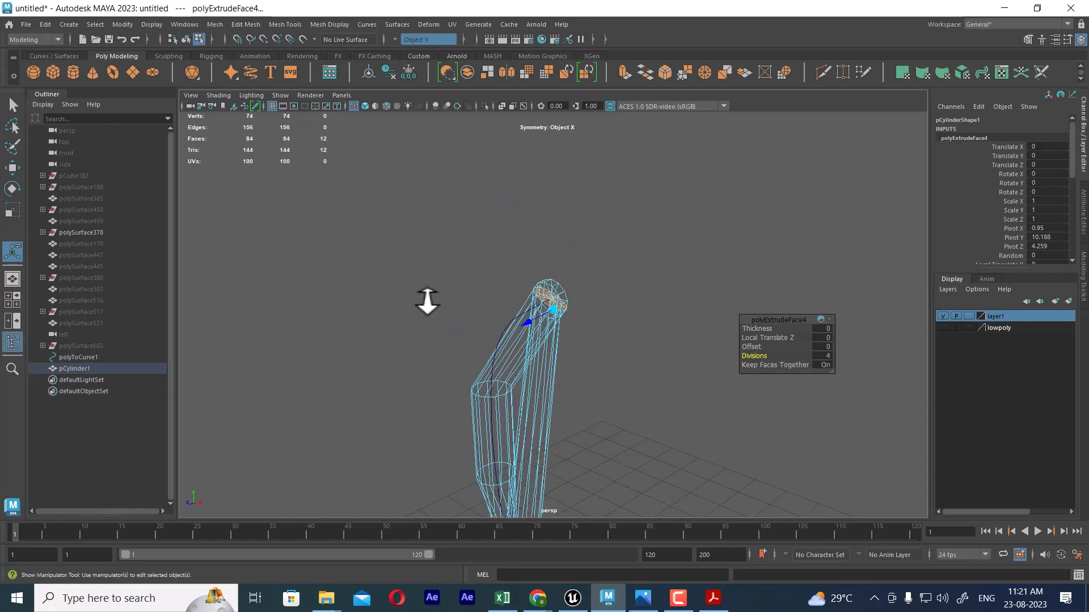
pyautogui.keyDown('alt'); pyautogui.moveTo(661, 453); pyautogui.dragTo(623, 243, button='middle'); pyautogui.keyUp('alt')
pyautogui.keyDown('alt'); pyautogui.moveTo(627, 374); pyautogui.dragTo(581, 365); pyautogui.keyUp('alt')
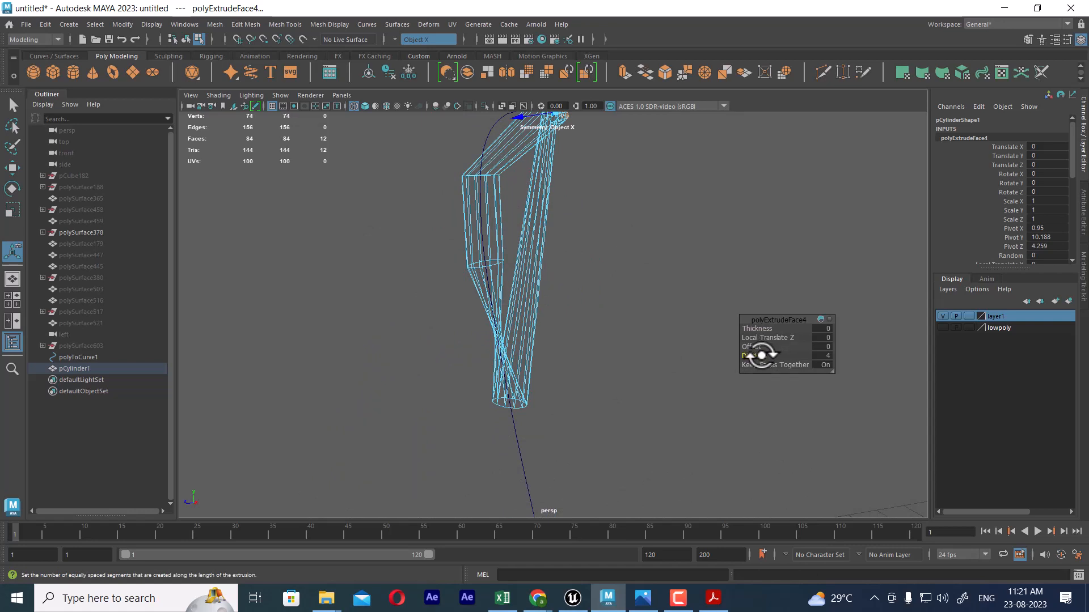
pyautogui.moveTo(762, 356); pyautogui.dragTo(787, 355)
pyautogui.scroll(-3, 580, 371)
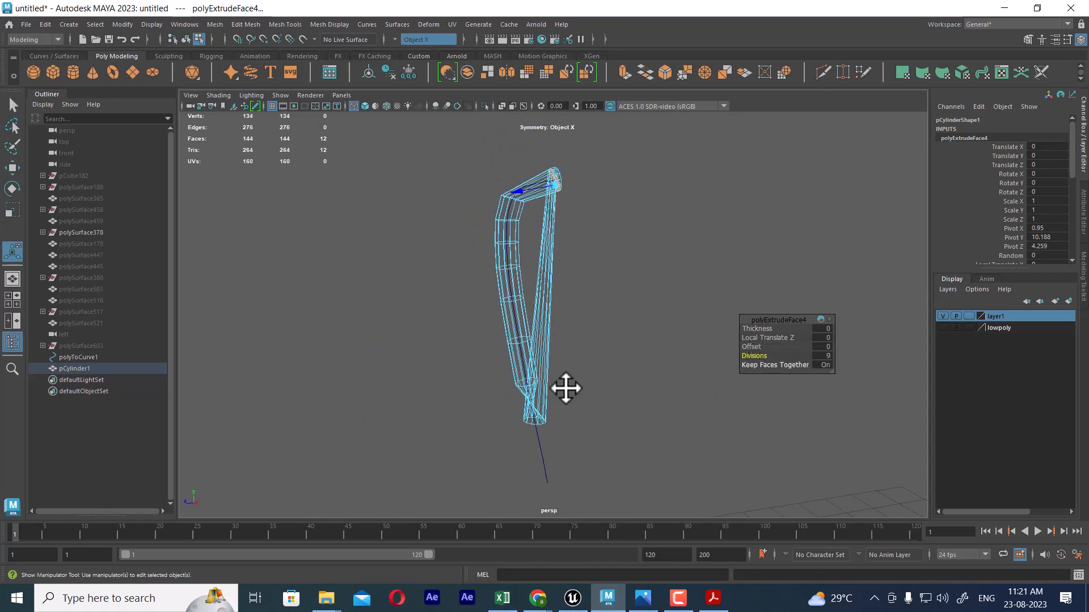
# Step: Reverse the direction of the centre curve so the extrusion starts at the cylinder's end
pyautogui.keyDown('alt'); pyautogui.moveTo(565, 388); pyautogui.dragTo(557, 367, button='middle'); pyautogui.keyUp('alt')
pyautogui.click(556, 367)
pyautogui.keyDown('alt'); pyautogui.moveTo(569, 341); pyautogui.dragTo(509, 344); pyautogui.keyUp('alt')
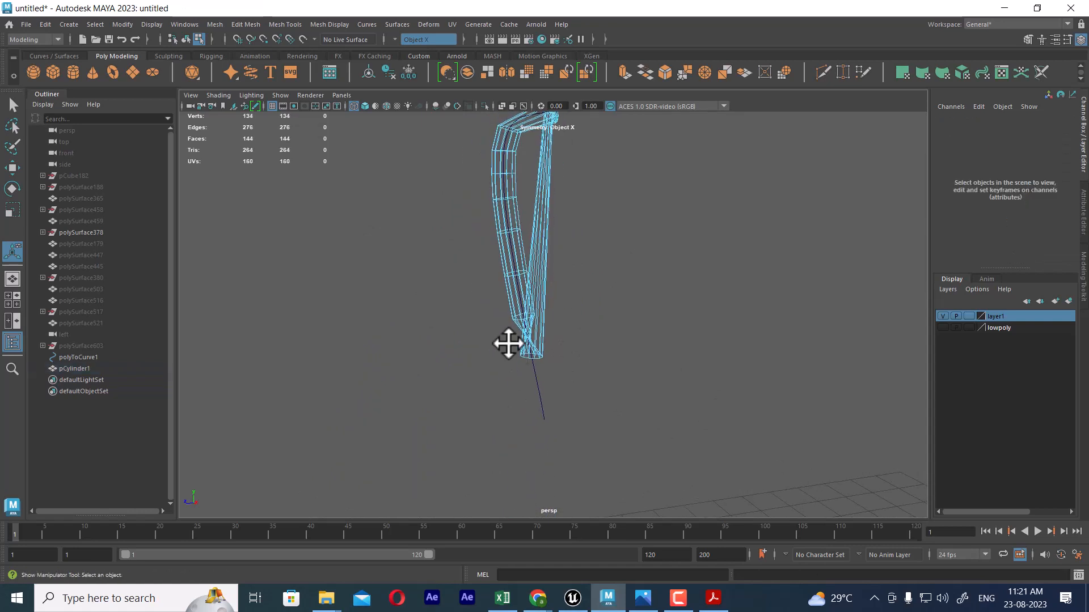
pyautogui.moveTo(505, 272); pyautogui.dragTo(603, 206, button='right')
pyautogui.click(562, 420)
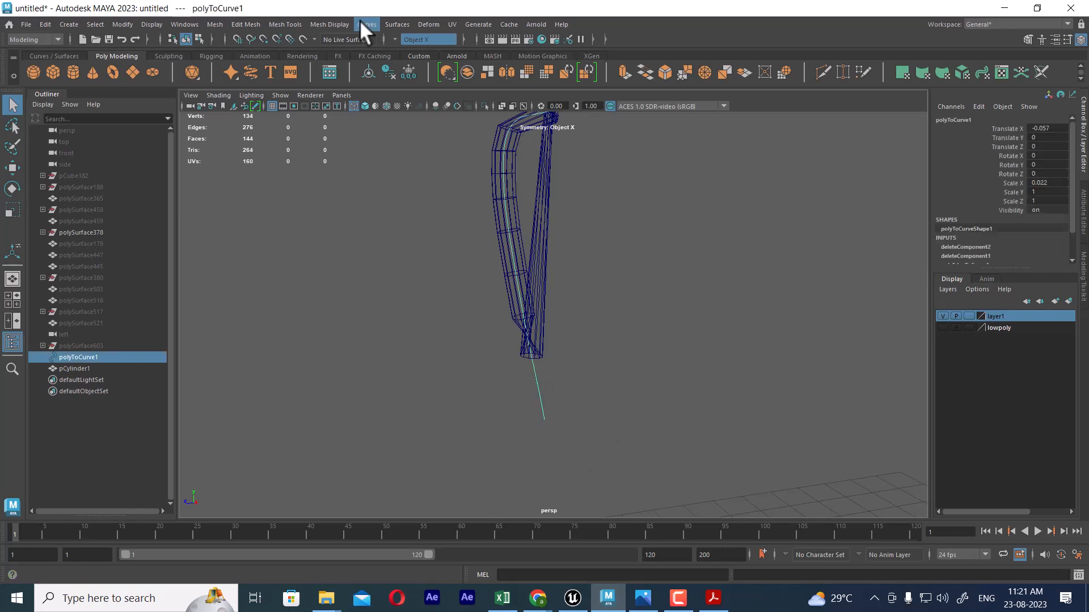
pyautogui.click(407, 25)
pyautogui.moveTo(366, 23)
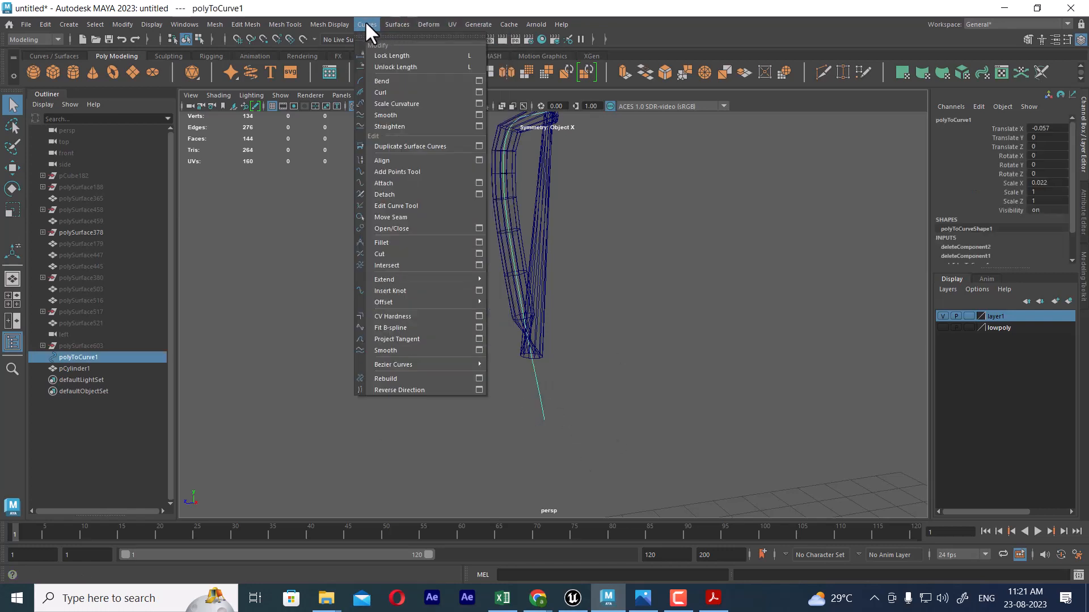
pyautogui.click(400, 387)
pyautogui.keyDown('alt'); pyautogui.moveTo(485, 384); pyautogui.dragTo(600, 220); pyautogui.keyUp('alt')
pyautogui.scroll(8, 604, 243)
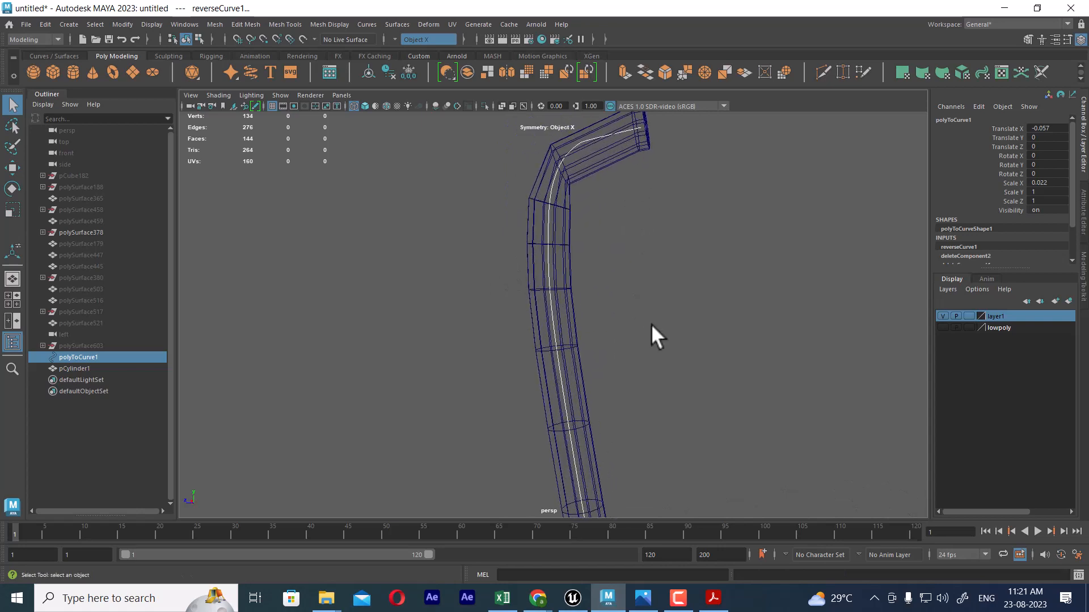
# Step: Show the hidden high-poly pipe again and switch to the side view
pyautogui.keyDown('alt'); pyautogui.moveTo(644, 332); pyautogui.dragTo(605, 317, button='middle'); pyautogui.keyUp('alt')
pyautogui.scroll(-3, 617, 260)
pyautogui.keyDown('alt'); pyautogui.moveTo(617, 260); pyautogui.dragTo(632, 289, button='middle'); pyautogui.keyUp('alt')
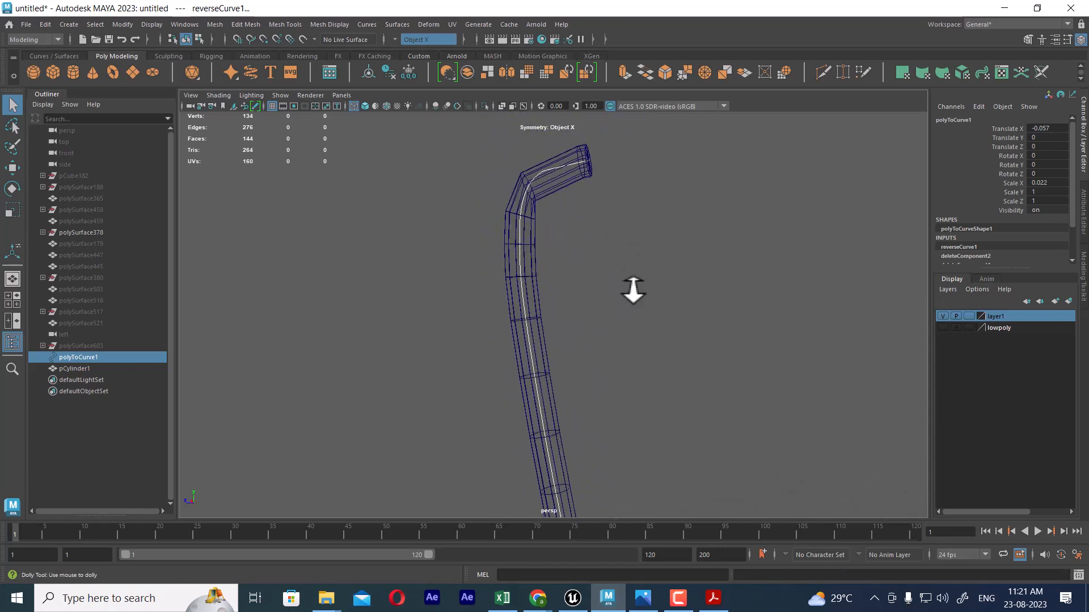
pyautogui.scroll(1, 632, 289)
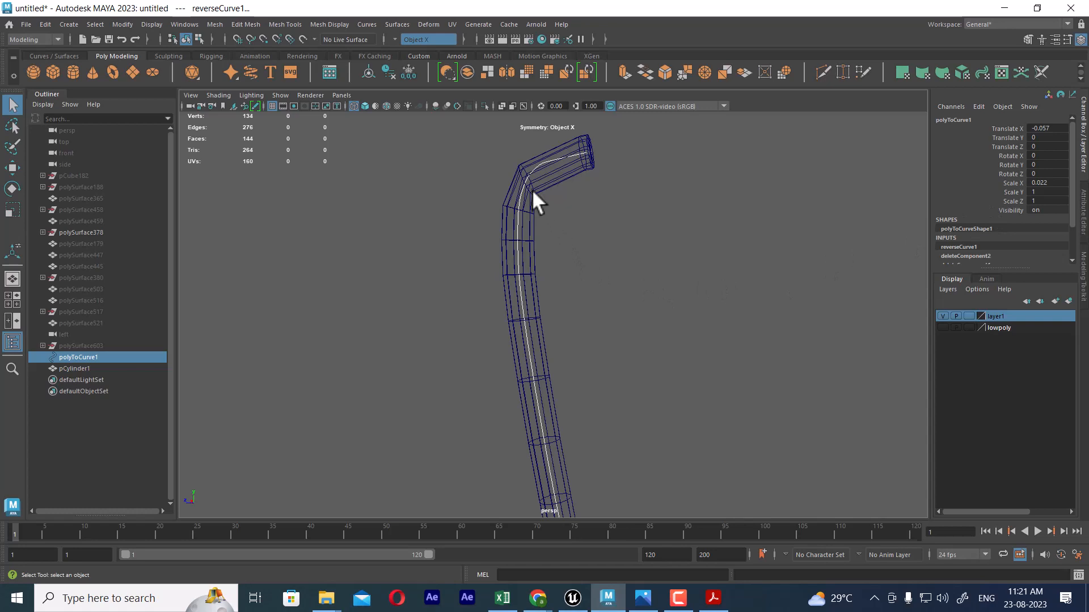
pyautogui.scroll(1, 656, 246)
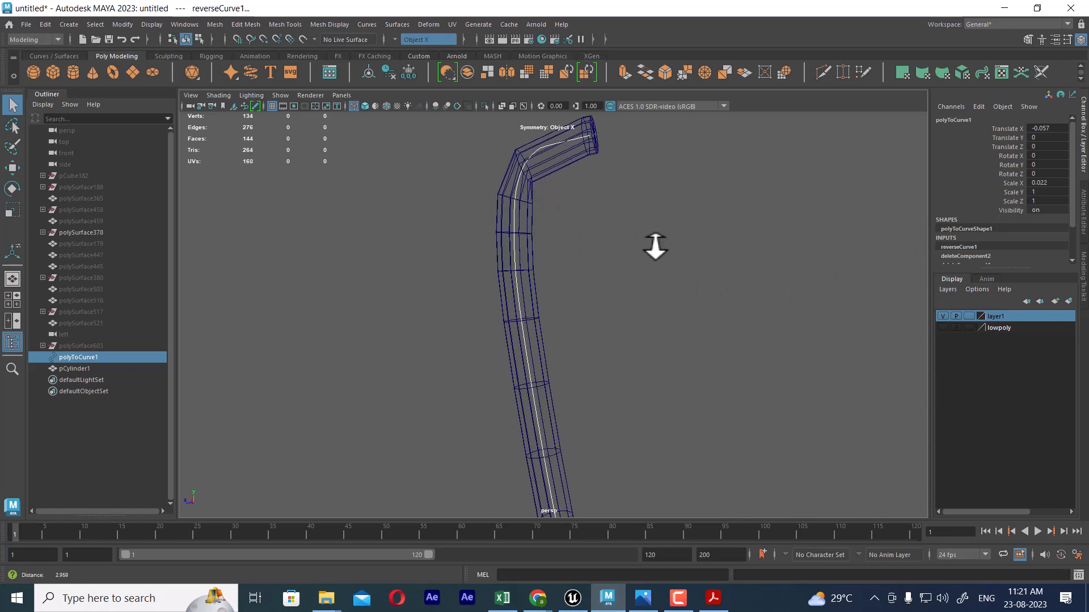
pyautogui.press('3')
pyautogui.press('space')
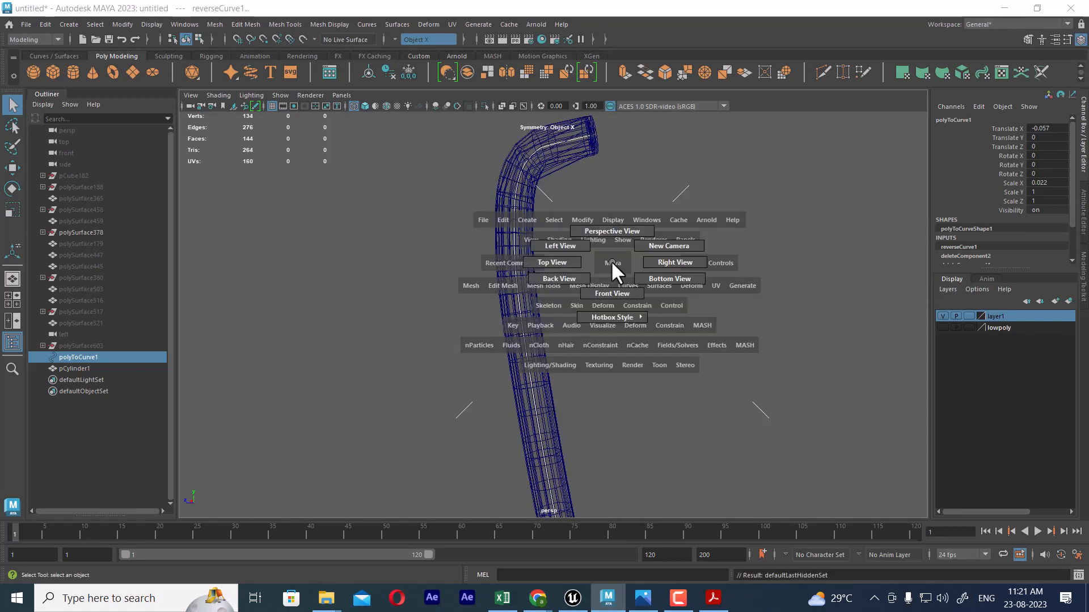
pyautogui.click(689, 264)
# Step: Examine how the extruded mesh follows the high-poly pipe from the bend down to its lower end
pyautogui.scroll(-5, 632, 374)
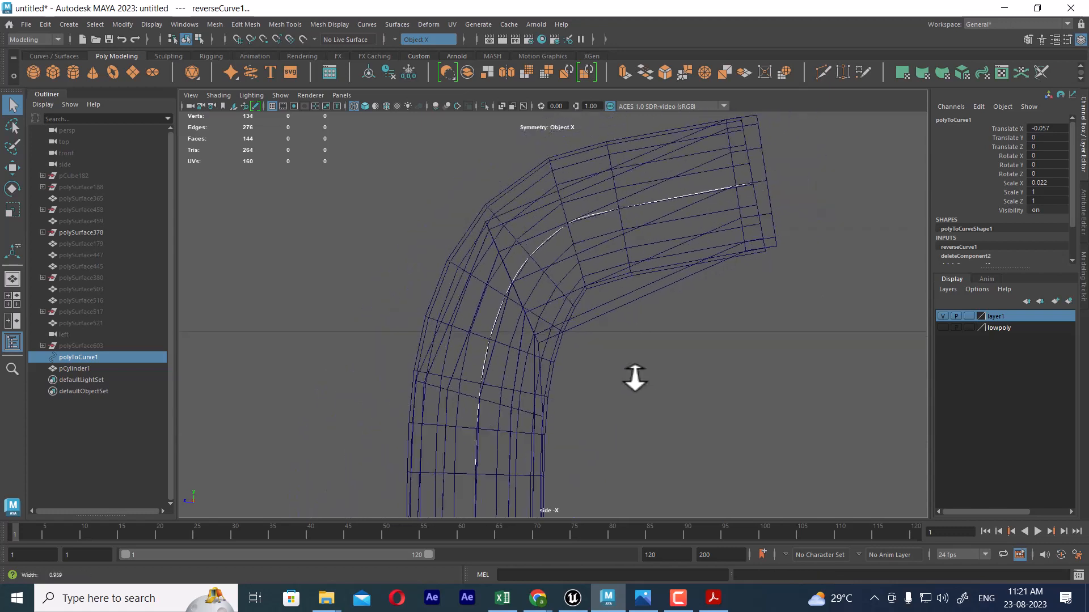
pyautogui.keyDown('alt'); pyautogui.moveTo(541, 286); pyautogui.dragTo(587, 294, button='right'); pyautogui.keyUp('alt')
pyautogui.keyDown('alt'); pyautogui.moveTo(588, 295); pyautogui.dragTo(597, 164, button='middle'); pyautogui.keyUp('alt')
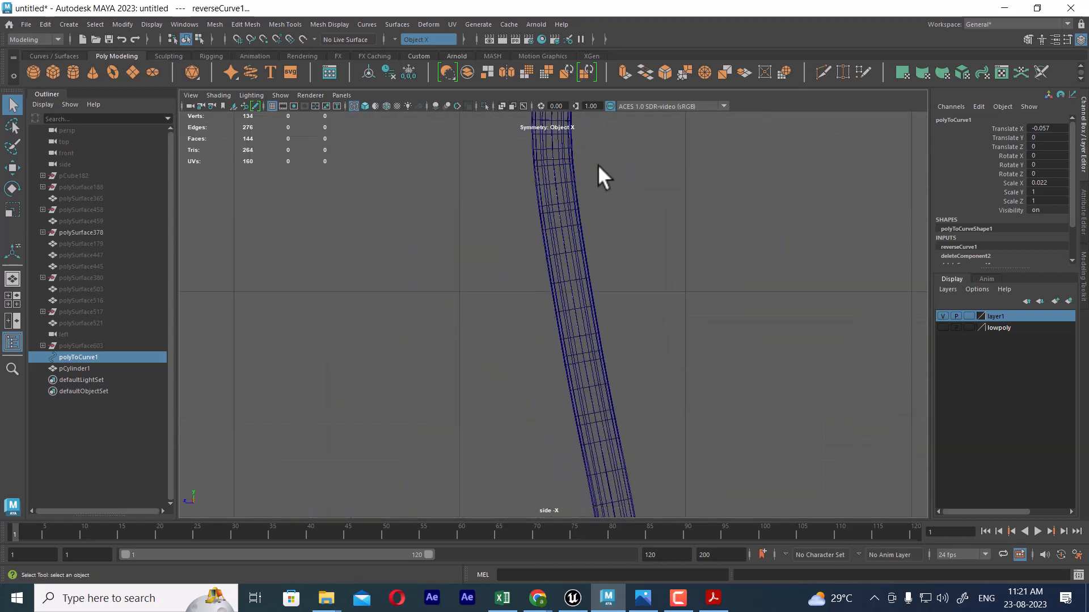
pyautogui.keyDown('alt'); pyautogui.moveTo(657, 341); pyautogui.dragTo(628, 174, button='middle'); pyautogui.keyUp('alt')
pyautogui.keyDown('alt'); pyautogui.moveTo(593, 353); pyautogui.dragTo(619, 423, button='middle'); pyautogui.keyUp('alt')
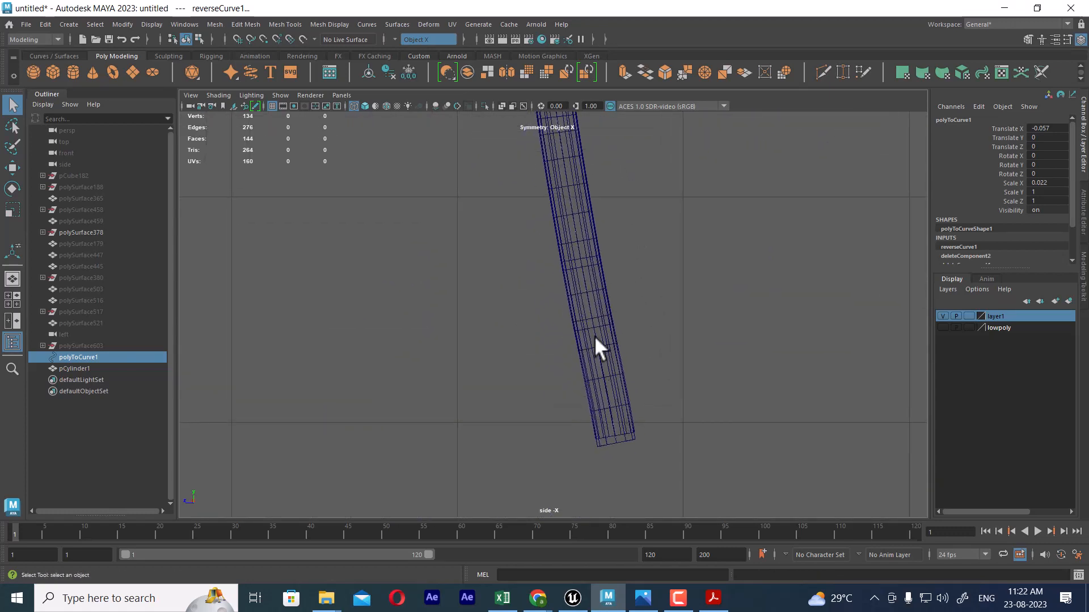
pyautogui.keyDown('alt'); pyautogui.moveTo(583, 245); pyautogui.dragTo(627, 547, button='middle'); pyautogui.keyUp('alt')
pyautogui.keyDown('alt'); pyautogui.moveTo(625, 280); pyautogui.dragTo(703, 250, button='right'); pyautogui.keyUp('alt')
pyautogui.keyDown('alt'); pyautogui.moveTo(703, 249); pyautogui.dragTo(724, 380, button='middle'); pyautogui.keyUp('alt')
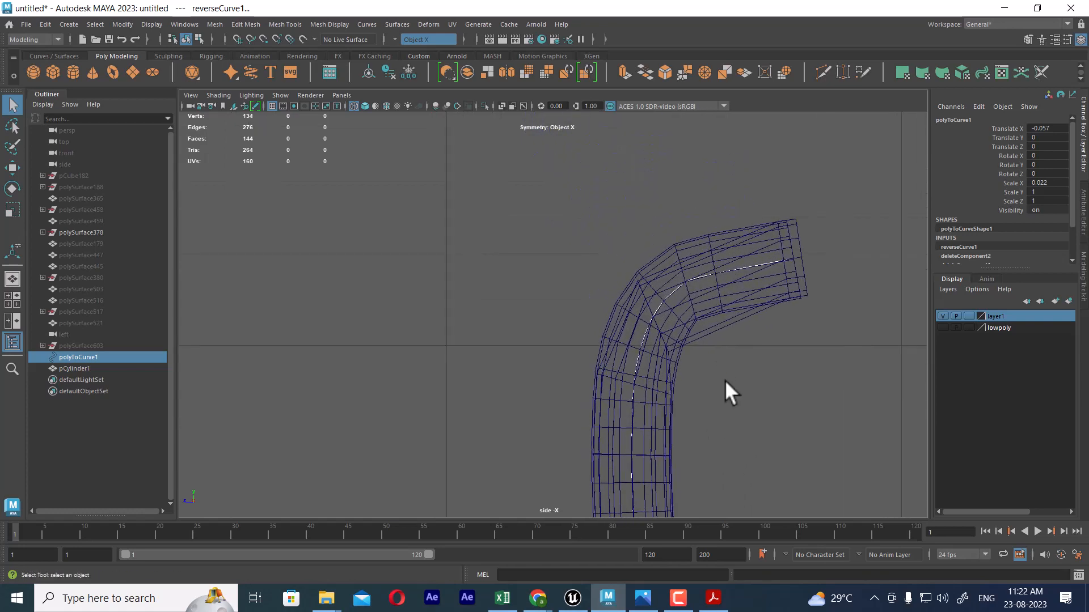
# Step: Set the divisions of the cylinder's extrusion to 24 so its loops follow the pipe's bend
pyautogui.click(706, 328)
pyautogui.keyDown('alt'); pyautogui.moveTo(706, 305); pyautogui.dragTo(741, 387, button='right'); pyautogui.keyUp('alt')
pyautogui.keyDown('alt'); pyautogui.moveTo(740, 340); pyautogui.dragTo(713, 359, button='middle'); pyautogui.keyUp('alt')
pyautogui.keyDown('alt'); pyautogui.moveTo(713, 358); pyautogui.dragTo(729, 411, button='right'); pyautogui.keyUp('alt')
pyautogui.moveTo(784, 321); pyautogui.dragTo(797, 229, button='right')
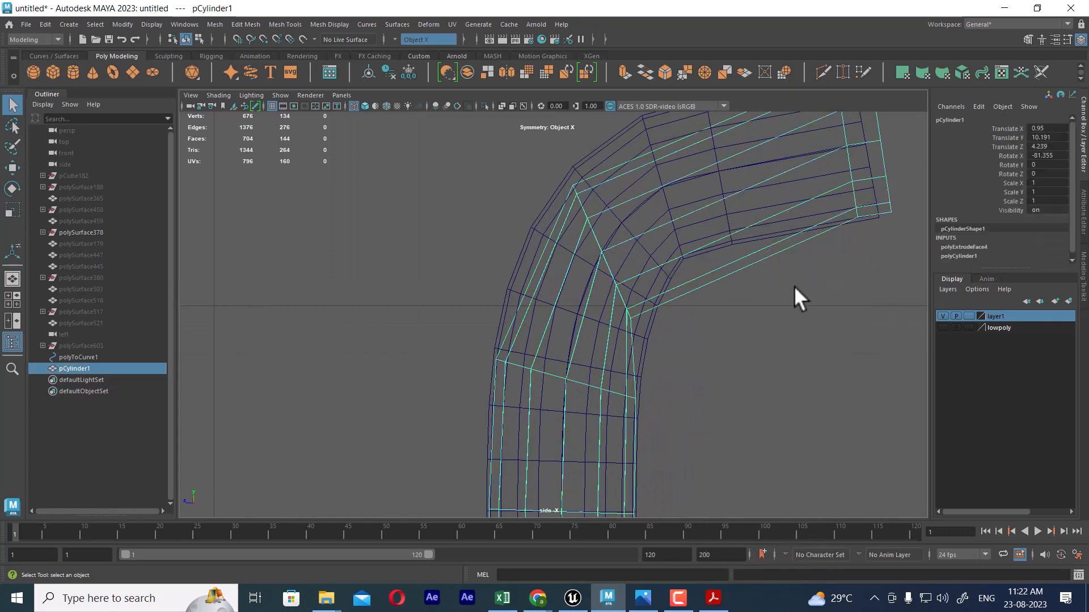
pyautogui.click(794, 286)
pyautogui.click(728, 262)
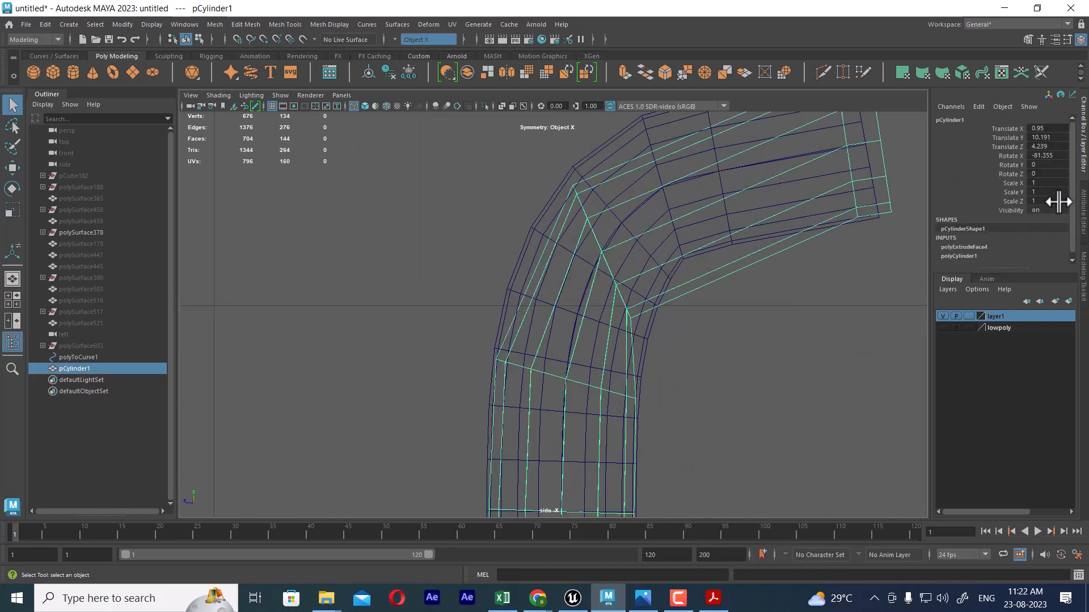
pyautogui.click(964, 242)
pyautogui.scroll(-5, 1002, 223)
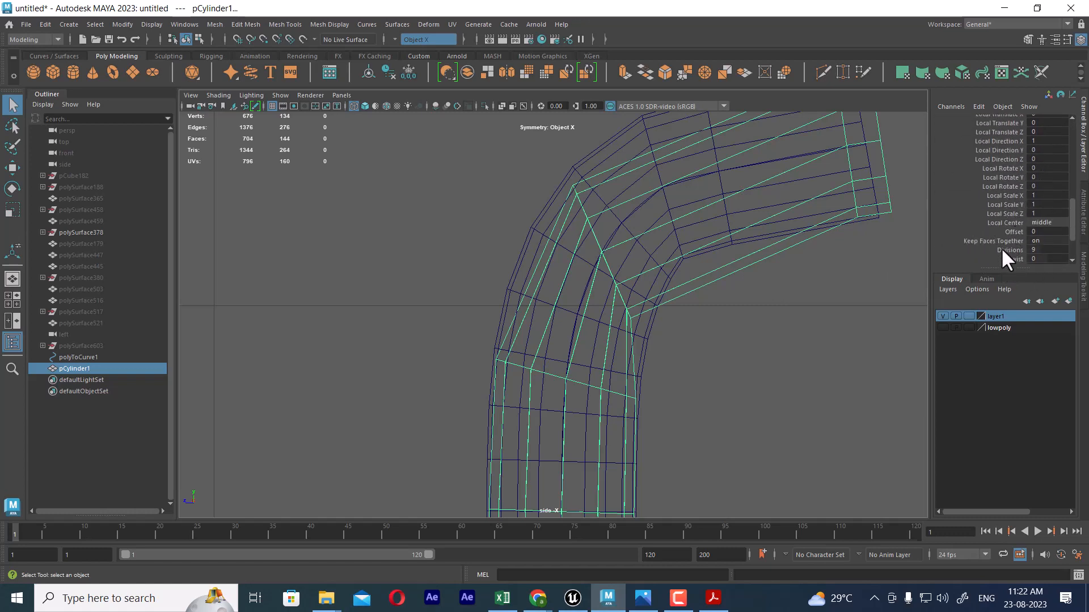
pyautogui.click(1002, 249)
pyautogui.moveTo(794, 307); pyautogui.dragTo(882, 276, button='middle')
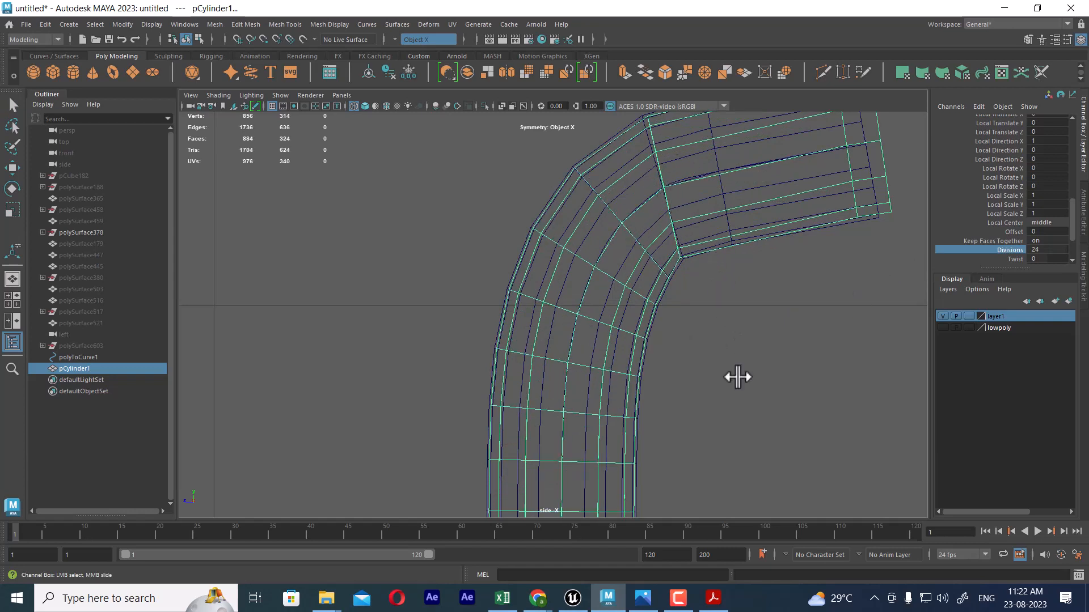
# Step: Select the extruded cylinder and display it shaded in the perspective view
pyautogui.scroll(-6, 712, 384)
pyautogui.scroll(1, 671, 283)
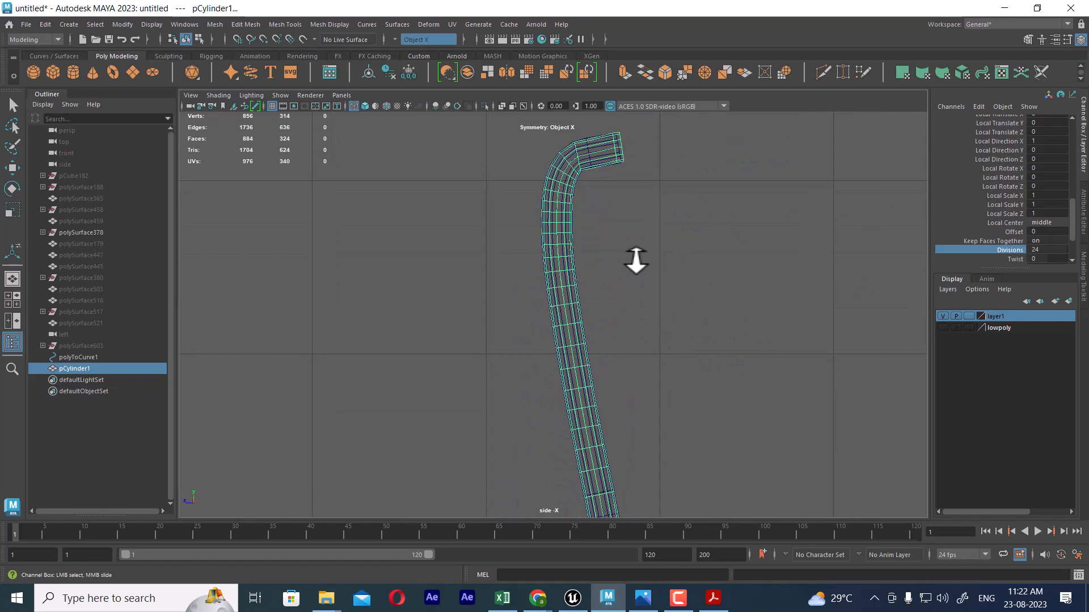
pyautogui.moveTo(652, 199); pyautogui.dragTo(709, 181, button='right')
pyautogui.click(715, 158)
pyautogui.click(587, 161)
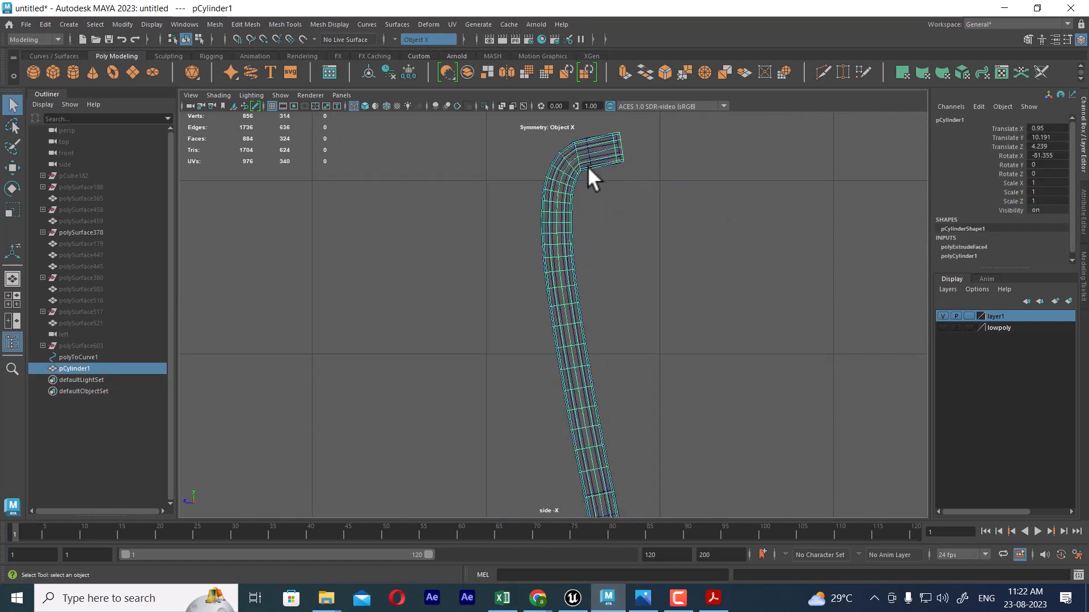
pyautogui.press('space')
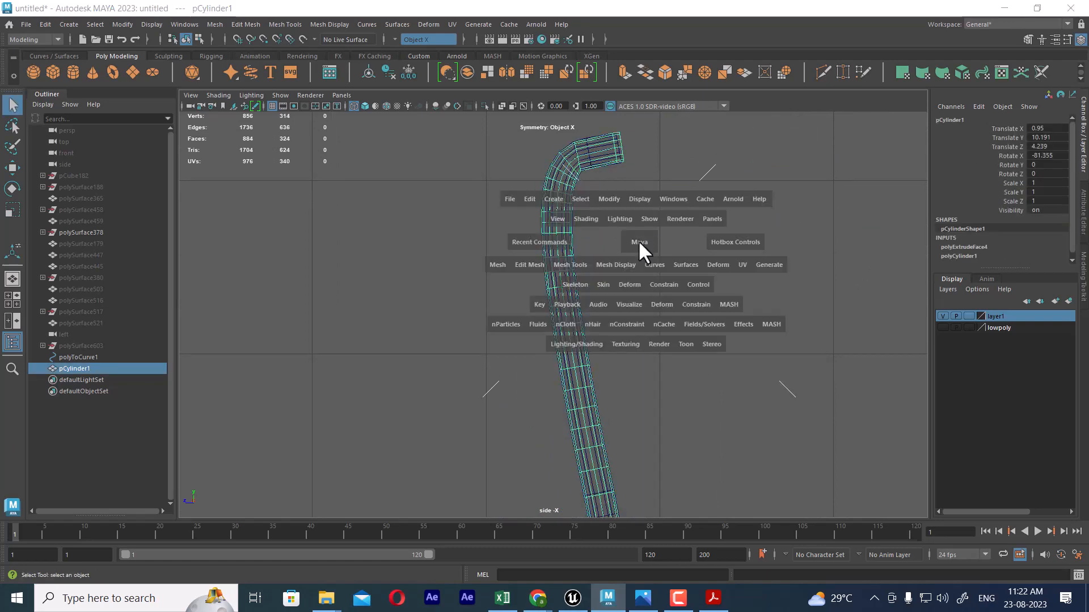
pyautogui.moveTo(637, 240); pyautogui.dragTo(638, 210)
pyautogui.keyDown('alt'); pyautogui.moveTo(644, 245); pyautogui.dragTo(661, 264); pyautogui.keyUp('alt')
pyautogui.press('5')
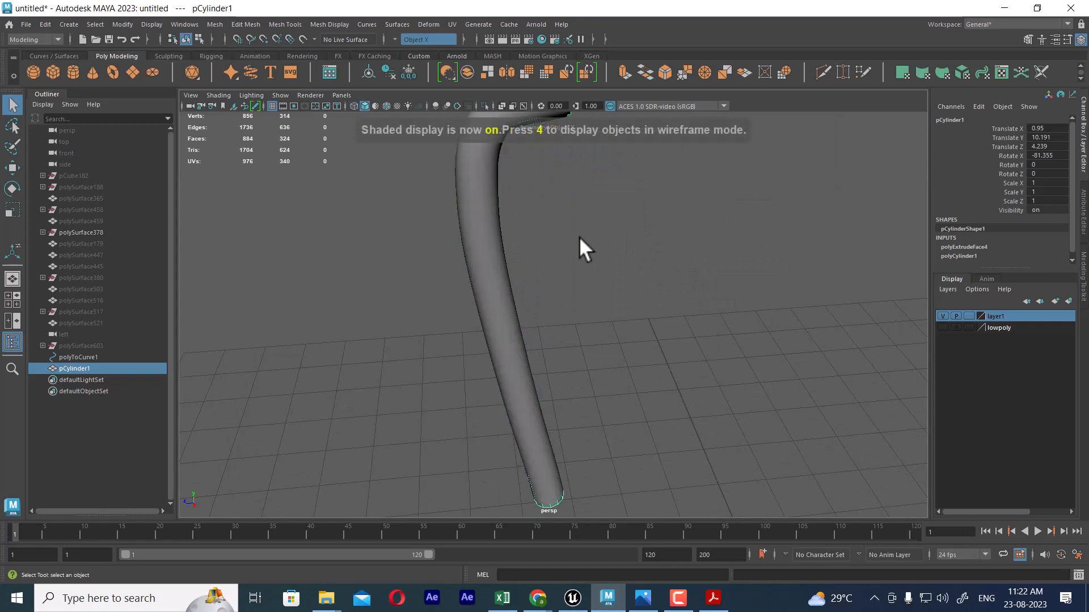
# Step: Turn off the cylinder's smooth preview and hide all unselected objects
pyautogui.keyDown('alt'); pyautogui.moveTo(580, 245); pyautogui.dragTo(601, 261, button='middle'); pyautogui.keyUp('alt')
pyautogui.press('1')
pyautogui.hotkey('alt', 'h')
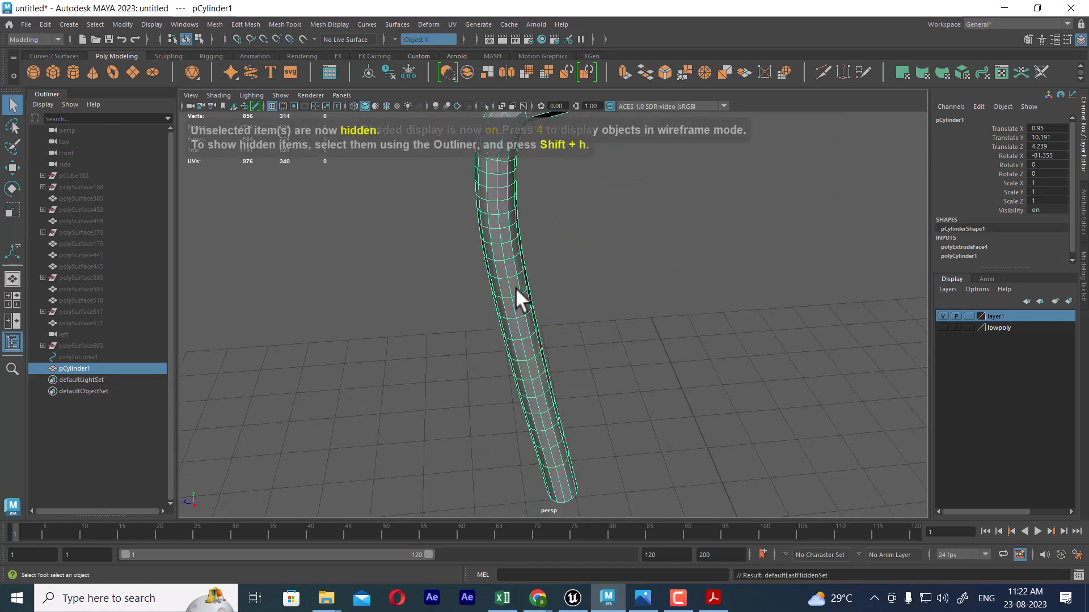
# Step: Select every other edge loop from below the bend to the cylinder's lower end and delete them with their vertices
pyautogui.click(529, 253)
pyautogui.keyDown('alt'); pyautogui.moveTo(528, 251); pyautogui.dragTo(562, 378, button='middle'); pyautogui.keyUp('alt')
pyautogui.click(542, 282)
pyautogui.keyDown('alt'); pyautogui.moveTo(542, 282); pyautogui.dragTo(604, 297); pyautogui.keyUp('alt')
pyautogui.keyDown('alt'); pyautogui.moveTo(603, 296); pyautogui.dragTo(615, 202, button='middle'); pyautogui.keyUp('alt')
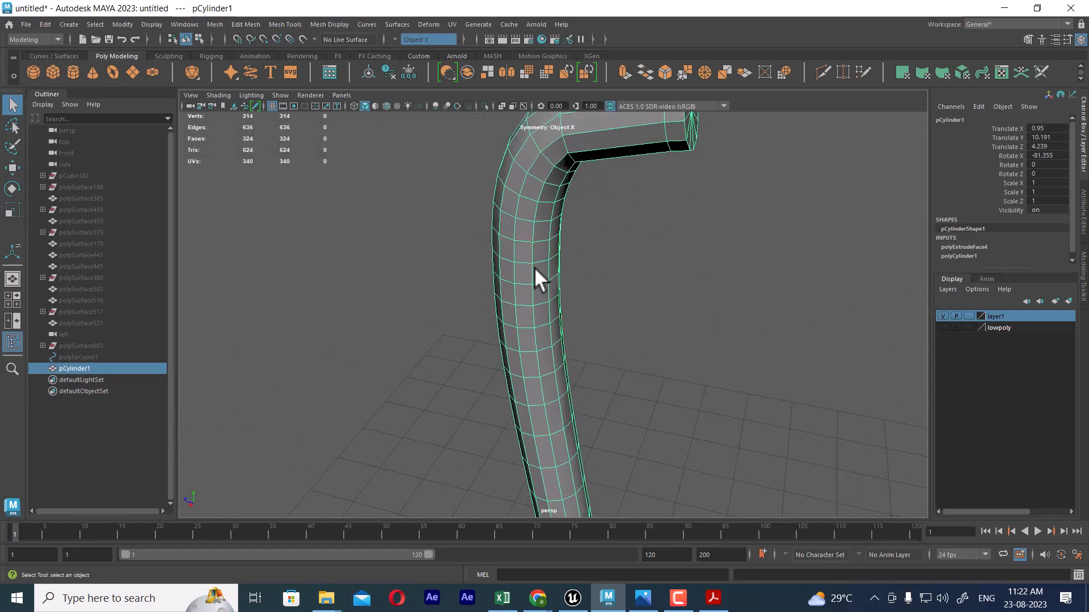
pyautogui.keyDown('alt'); pyautogui.moveTo(534, 268); pyautogui.dragTo(541, 212, button='middle'); pyautogui.keyUp('alt')
pyautogui.moveTo(541, 213); pyautogui.dragTo(529, 180, button='right')
pyautogui.doubleClick(535, 198)
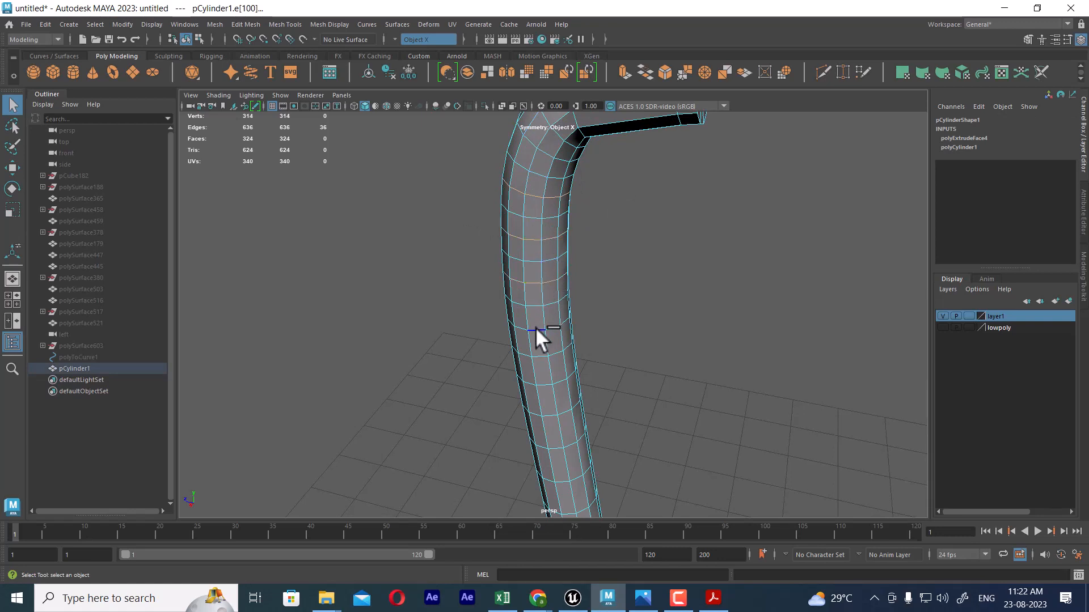
pyautogui.keyDown('shift'); pyautogui.doubleClick(541, 384); pyautogui.keyUp('shift')
pyautogui.keyDown('alt'); pyautogui.moveTo(592, 369); pyautogui.dragTo(587, 229, button='middle'); pyautogui.keyUp('alt')
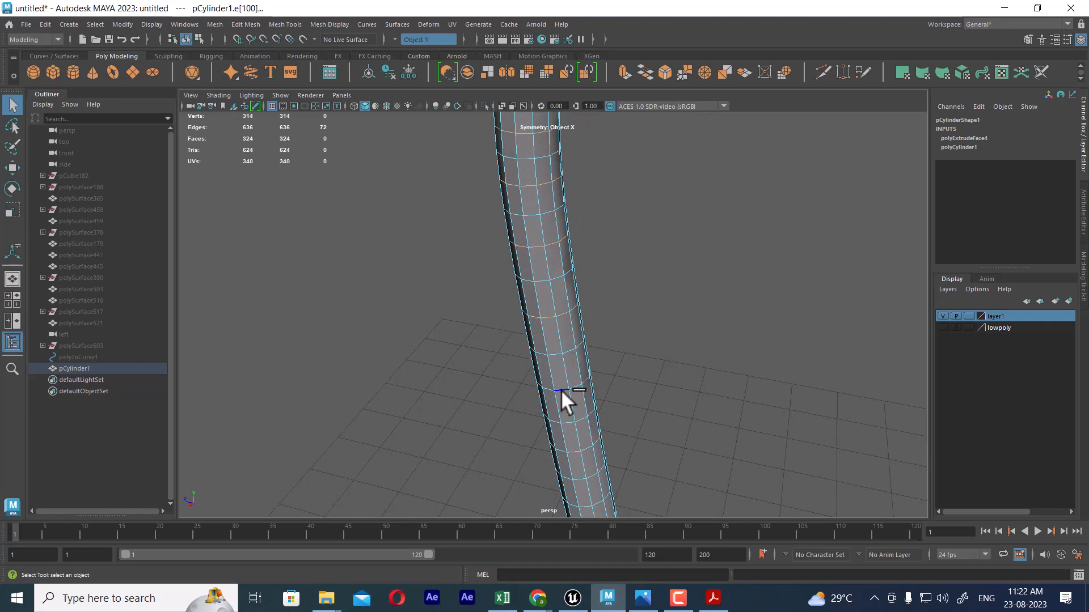
pyautogui.keyDown('shift'); pyautogui.doubleClick(570, 451); pyautogui.keyUp('shift')
pyautogui.keyDown('alt'); pyautogui.moveTo(627, 374); pyautogui.dragTo(621, 232, button='middle'); pyautogui.keyUp('alt')
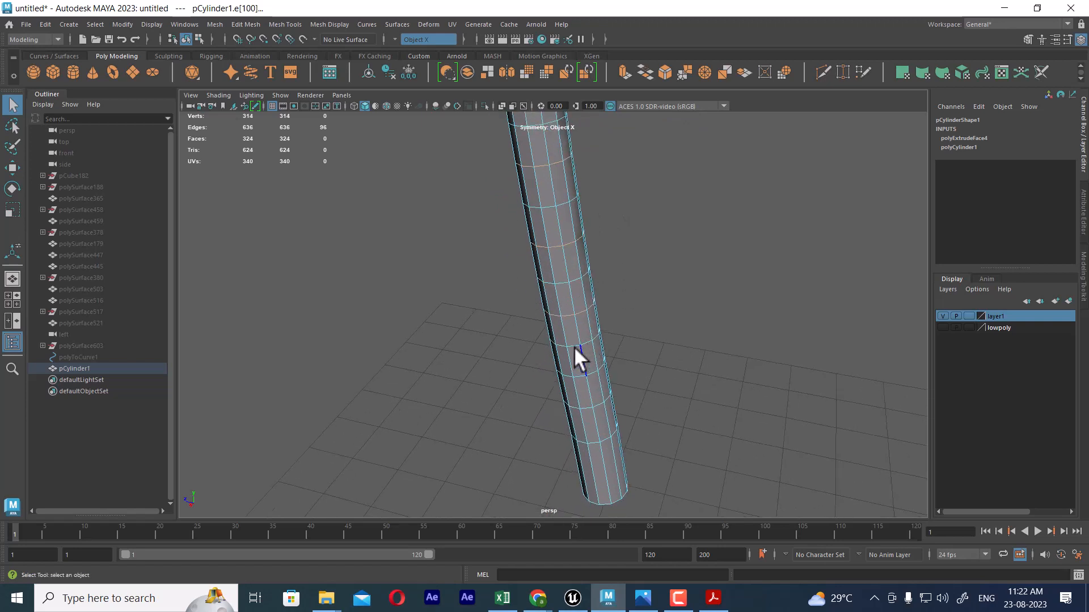
pyautogui.keyDown('shift'); pyautogui.doubleClick(585, 407); pyautogui.keyUp('shift')
pyautogui.hotkey('ctrl', 'Delete')
# Step: Delete the edge loop across the straight section at the cylinder's upper end
pyautogui.press('w')
pyautogui.keyDown('alt'); pyautogui.moveTo(648, 281); pyautogui.dragTo(601, 204); pyautogui.keyUp('alt')
pyautogui.doubleClick(612, 168)
pyautogui.keyDown('shift'); pyautogui.moveTo(611, 169); pyautogui.dragTo(352, 253, button='right'); pyautogui.keyUp('shift')
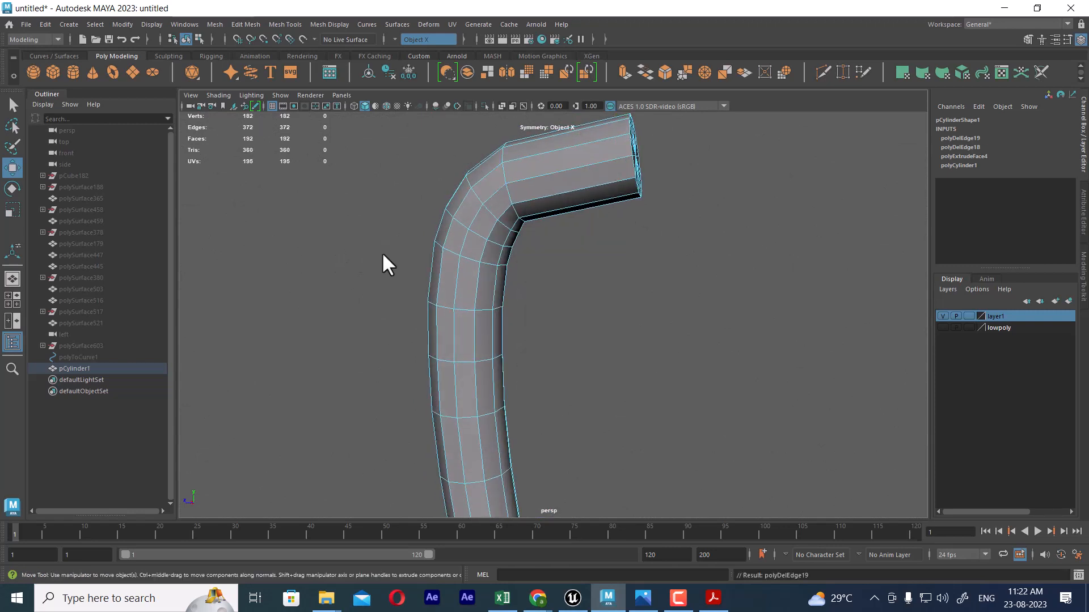
# Step: Return the cylinder to object mode, show the high-poly pipe again and view both from the side
pyautogui.moveTo(613, 159); pyautogui.dragTo(689, 250, button='right')
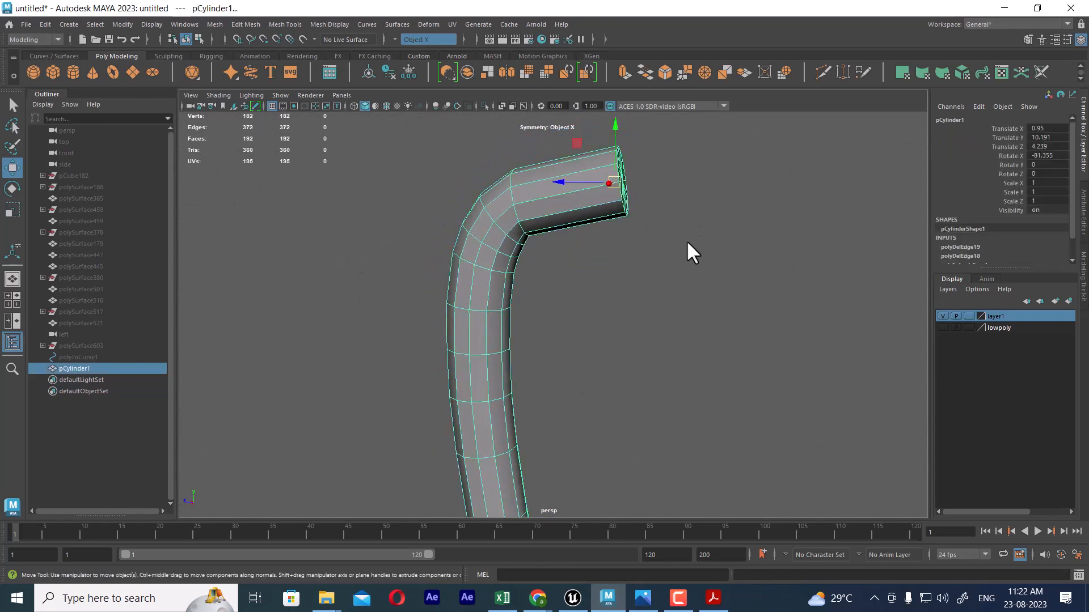
pyautogui.press('3')
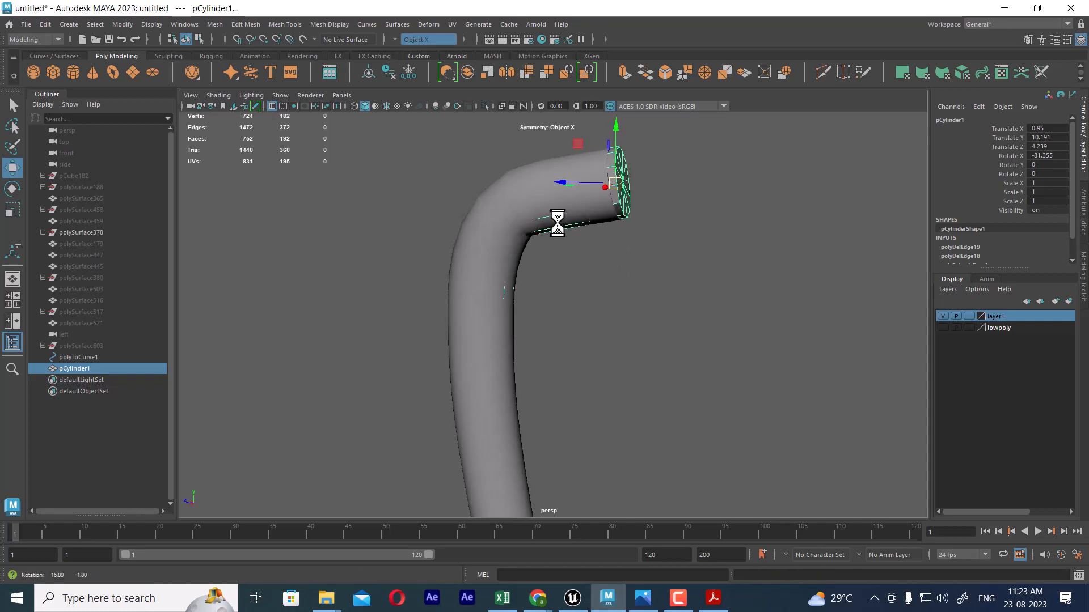
pyautogui.press('space')
pyautogui.moveTo(693, 213); pyautogui.dragTo(697, 252)
pyautogui.press('space')
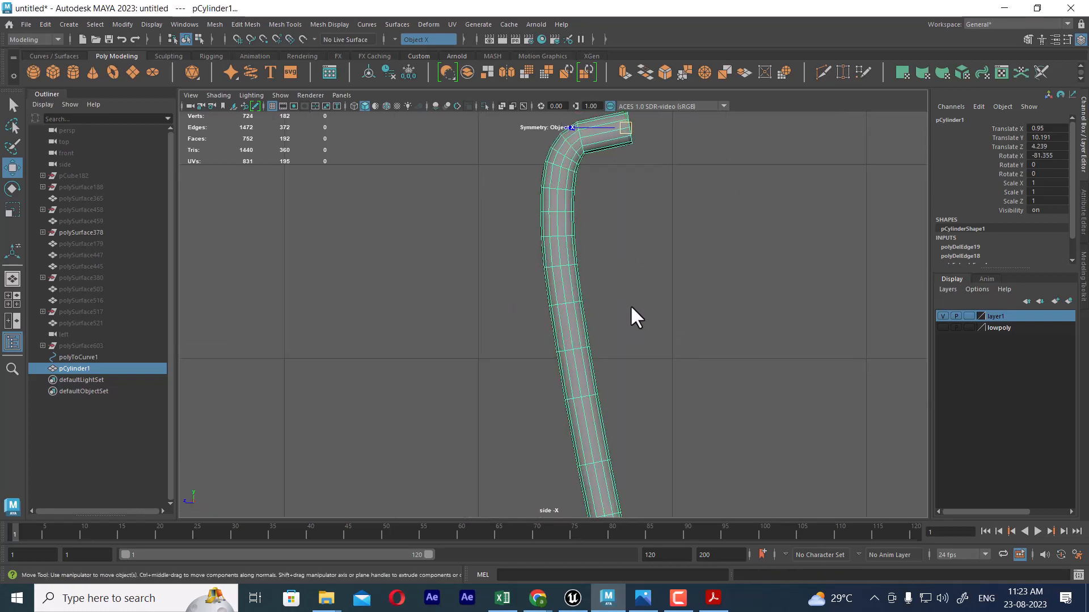
pyautogui.keyDown('alt'); pyautogui.moveTo(630, 304); pyautogui.dragTo(628, 480, button='middle'); pyautogui.keyUp('alt')
pyautogui.keyDown('alt'); pyautogui.moveTo(644, 273); pyautogui.dragTo(804, 349, button='right'); pyautogui.keyUp('alt')
pyautogui.click(761, 312)
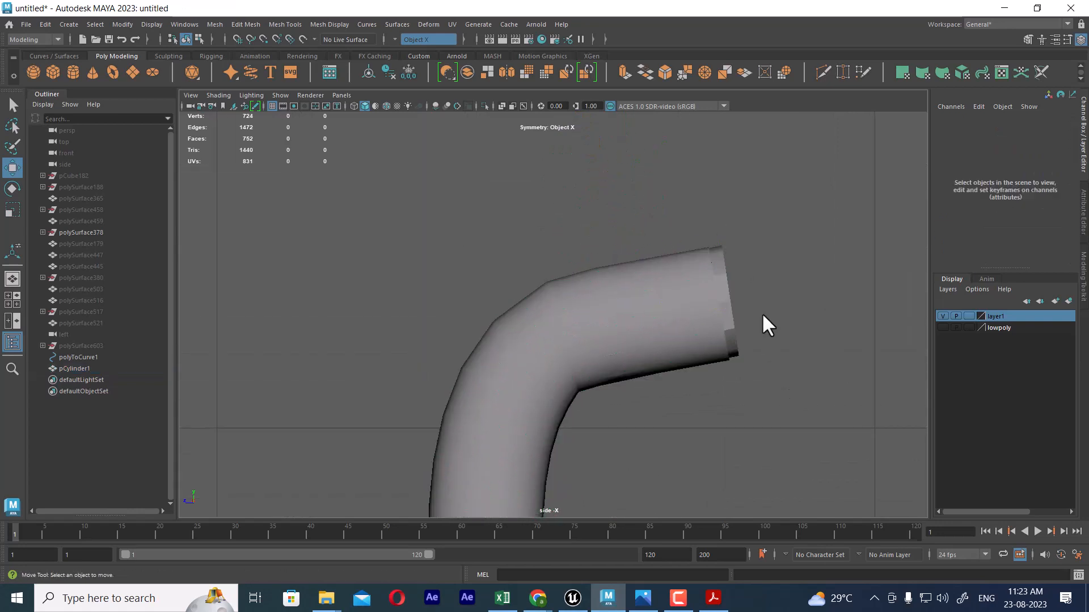
# Step: Move the vertices of the cylinder's upper end along its depth axis to line up with the high-poly pipe's end
pyautogui.click(733, 332)
pyautogui.moveTo(821, 229); pyautogui.dragTo(755, 227, button='right')
pyautogui.moveTo(678, 217); pyautogui.dragTo(835, 454)
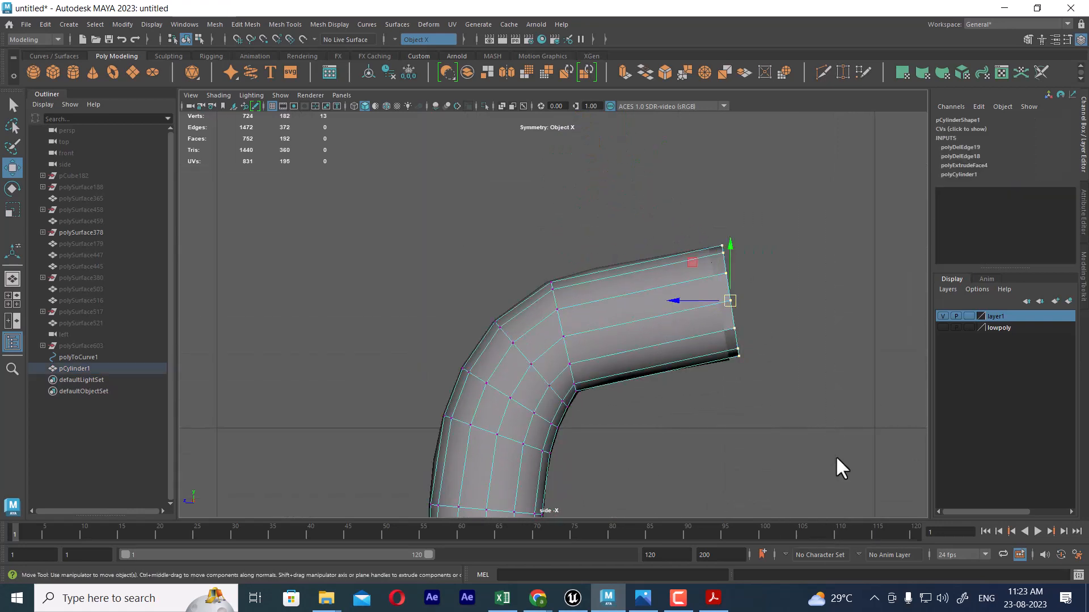
pyautogui.moveTo(699, 299); pyautogui.dragTo(721, 311)
pyautogui.keyDown('alt'); pyautogui.moveTo(637, 403); pyautogui.dragTo(709, 280, button='middle'); pyautogui.keyUp('alt')
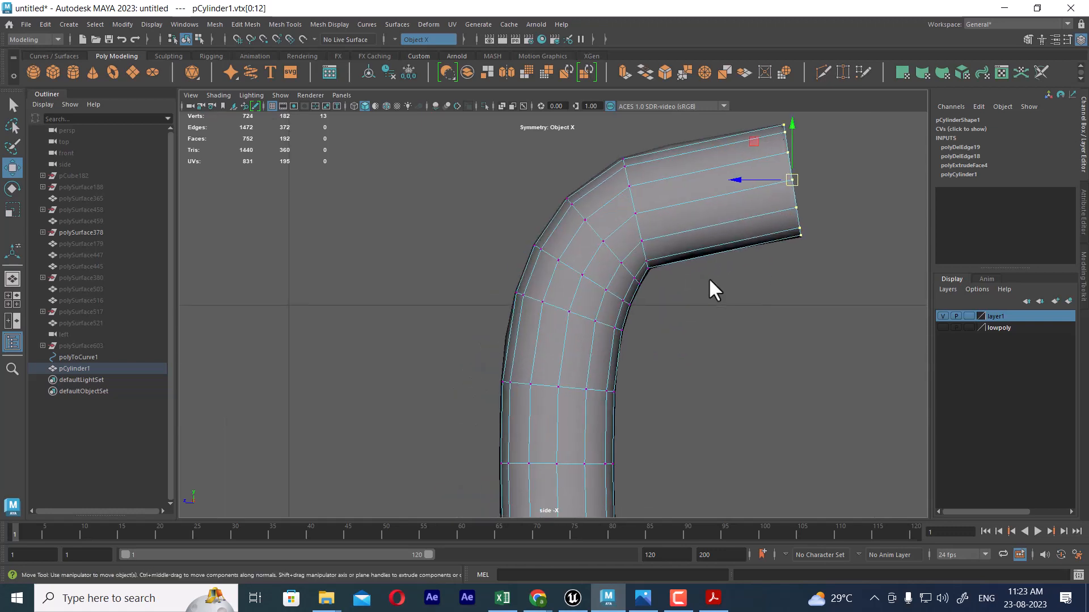
pyautogui.keyDown('alt'); pyautogui.moveTo(663, 397); pyautogui.dragTo(684, 281, button='middle'); pyautogui.keyUp('alt')
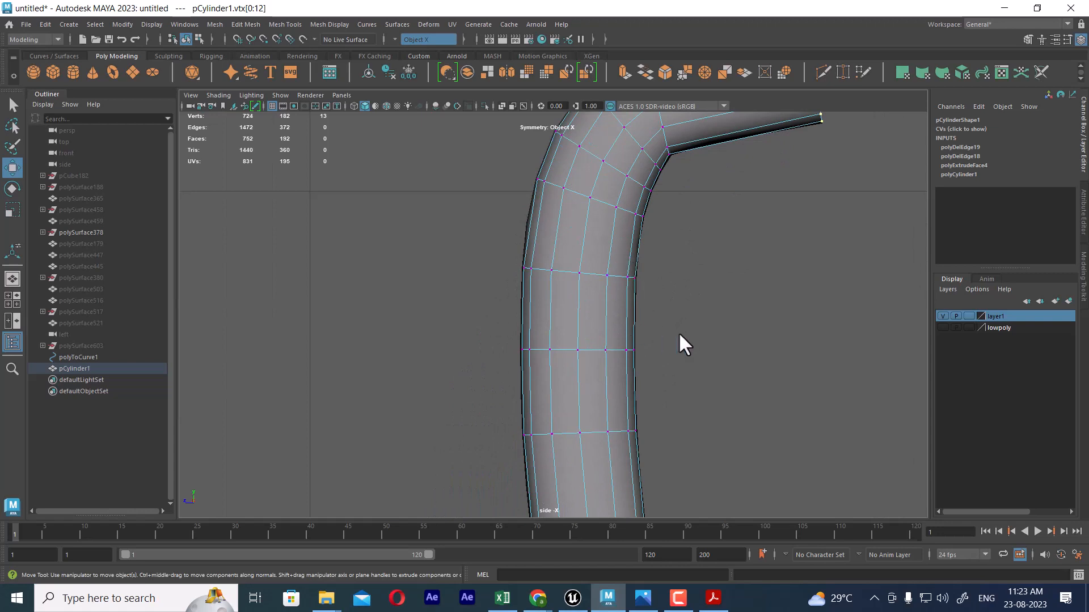
# Step: Collapse two edge rings on the cylinder's upper stretch below the bend
pyautogui.moveTo(706, 283); pyautogui.dragTo(507, 292, button='right')
pyautogui.click(601, 305)
pyautogui.keyDown('alt'); pyautogui.moveTo(596, 352); pyautogui.dragTo(603, 214, button='middle'); pyautogui.keyUp('alt')
pyautogui.click(602, 334)
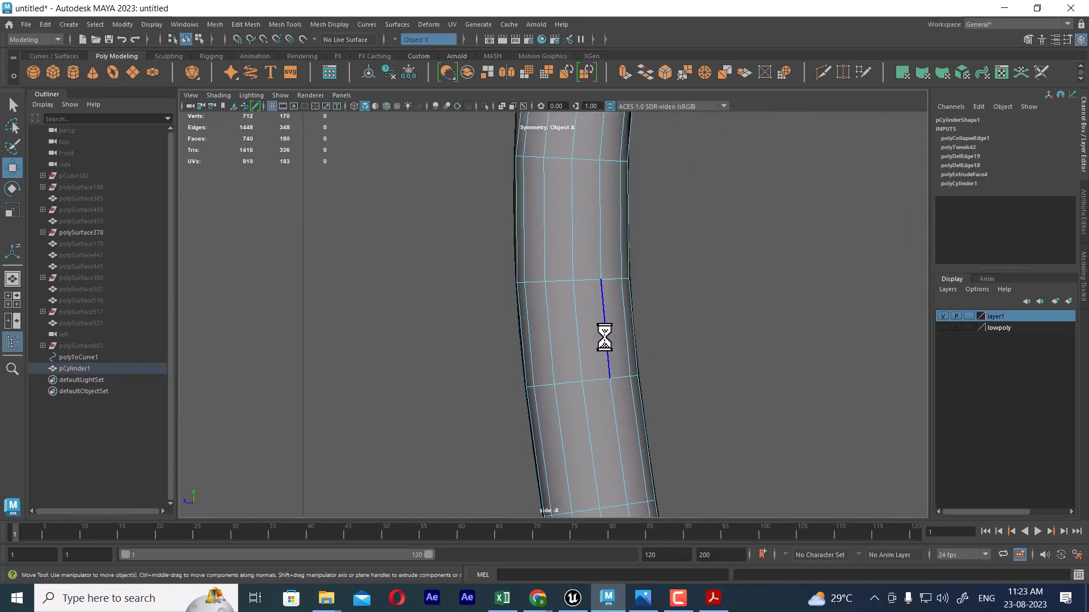
pyautogui.keyDown('ctrl'); pyautogui.moveTo(671, 284); pyautogui.dragTo(507, 280, button='right'); pyautogui.keyUp('ctrl')
# Step: Collapse two more edge rings along the middle of the cylinder
pyautogui.keyDown('alt'); pyautogui.moveTo(648, 358); pyautogui.dragTo(641, 140, button='middle'); pyautogui.keyUp('alt')
pyautogui.keyDown('alt'); pyautogui.moveTo(642, 142); pyautogui.dragTo(705, 439, button='right'); pyautogui.keyUp('alt')
pyautogui.keyDown('alt'); pyautogui.moveTo(708, 448); pyautogui.dragTo(629, 362, button='middle'); pyautogui.keyUp('alt')
pyautogui.click(582, 249)
pyautogui.keyDown('ctrl'); pyautogui.moveTo(705, 233); pyautogui.dragTo(485, 244, button='right'); pyautogui.keyUp('ctrl')
pyautogui.click(588, 315)
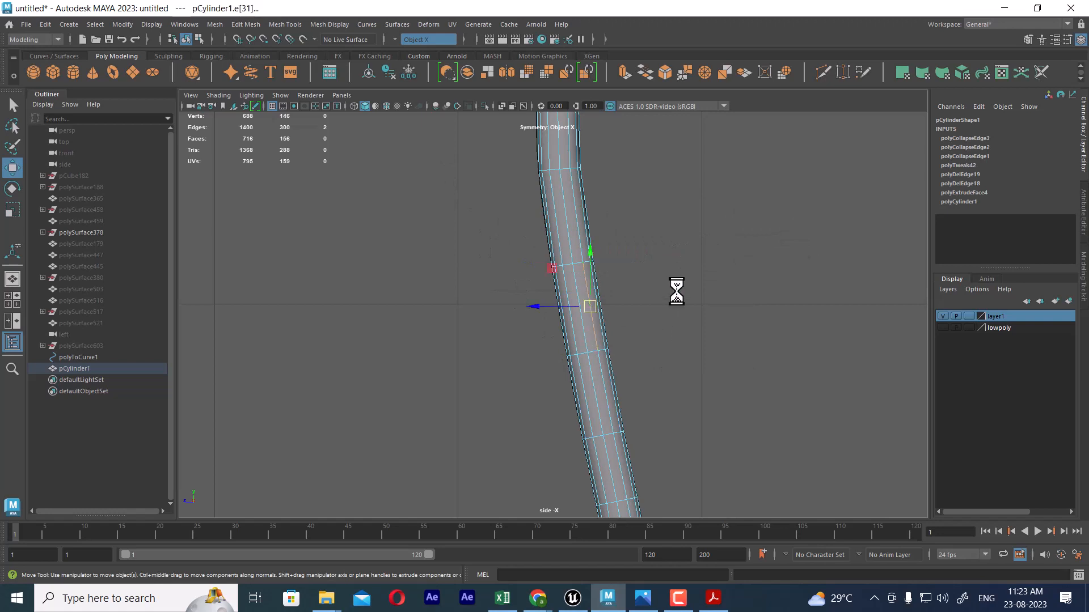
pyautogui.keyDown('ctrl'); pyautogui.moveTo(676, 290); pyautogui.dragTo(480, 264, button='right'); pyautogui.keyUp('ctrl')
# Step: Collapse an edge ring near the cylinder's lower end and delete the last edge loop above that end
pyautogui.keyDown('alt'); pyautogui.moveTo(618, 365); pyautogui.dragTo(628, 242, button='middle'); pyautogui.keyUp('alt')
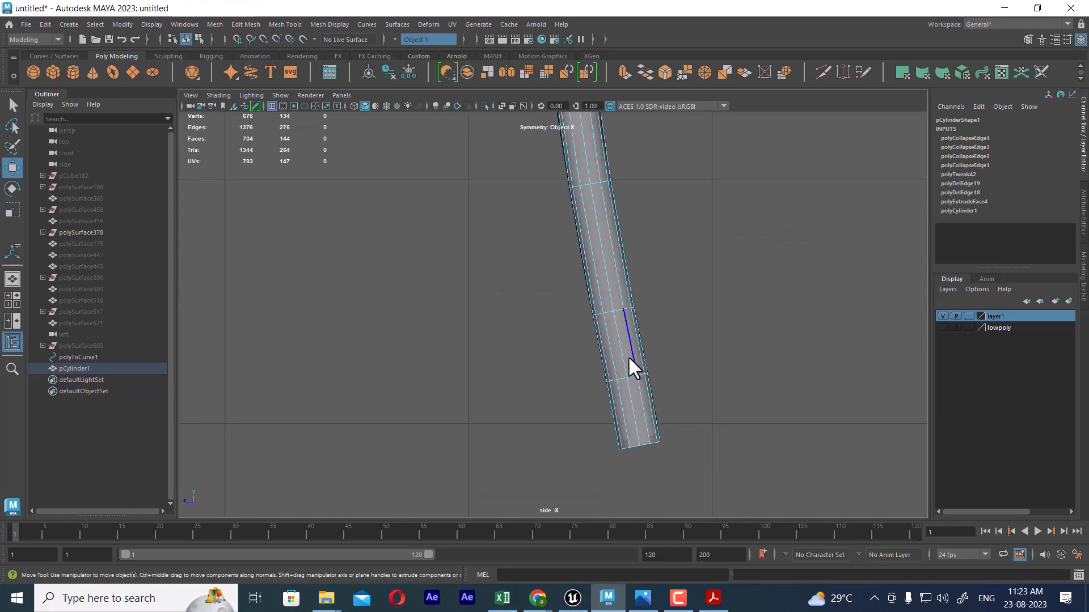
pyautogui.click(628, 355)
pyautogui.keyDown('ctrl'); pyautogui.moveTo(713, 277); pyautogui.dragTo(476, 170, button='right'); pyautogui.keyUp('ctrl')
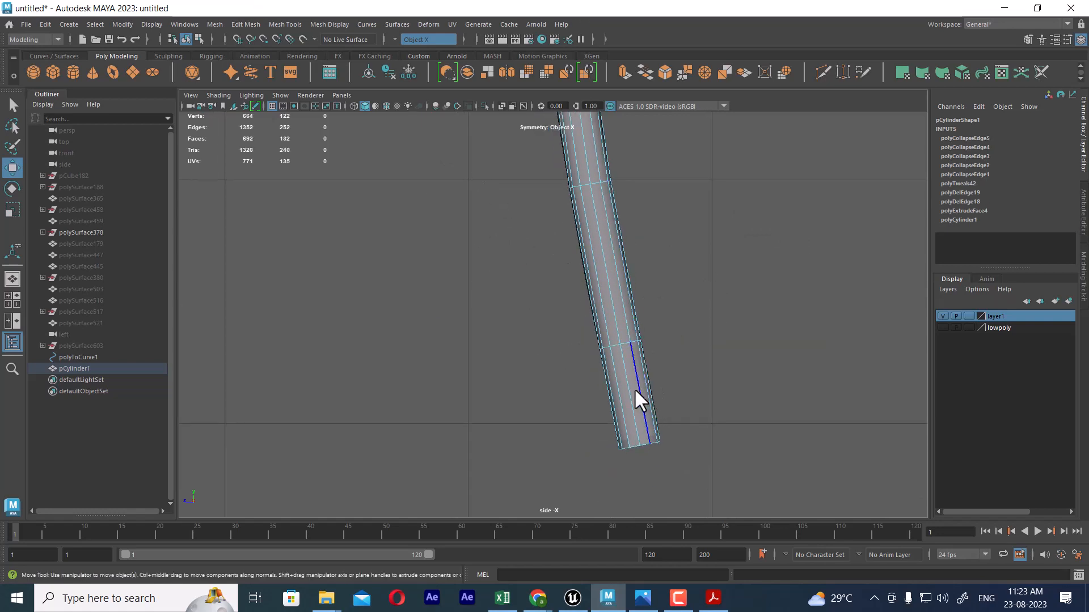
pyautogui.doubleClick(622, 340)
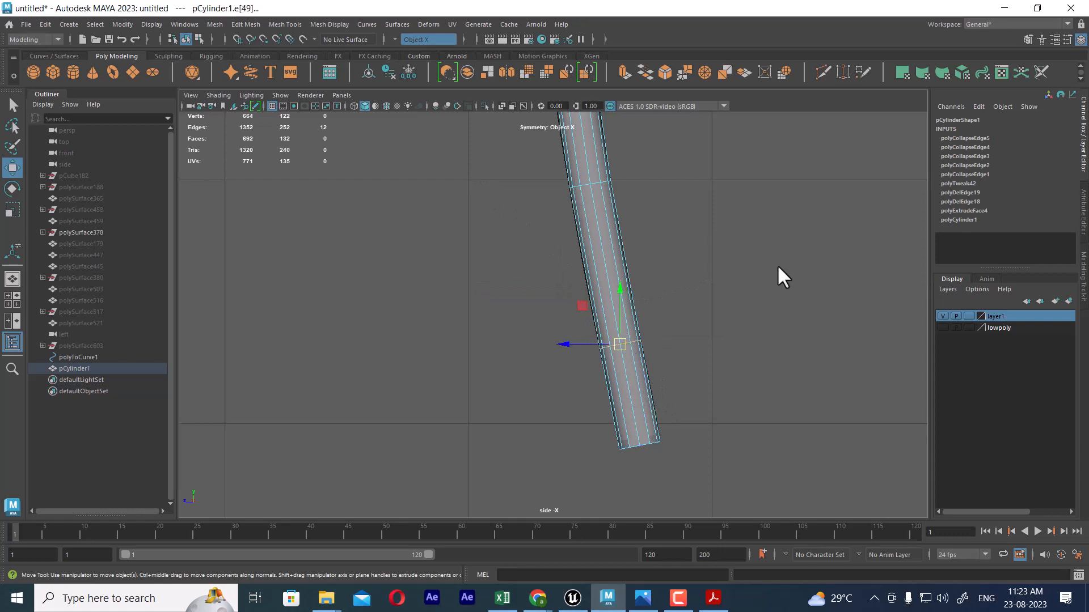
pyautogui.keyDown('shift'); pyautogui.moveTo(778, 268); pyautogui.dragTo(231, 462, button='right'); pyautogui.keyUp('shift')
# Step: Try to delete the edge loop just below the cylinder's bend
pyautogui.keyDown('alt'); pyautogui.moveTo(593, 261); pyautogui.dragTo(612, 482, button='middle'); pyautogui.keyUp('alt')
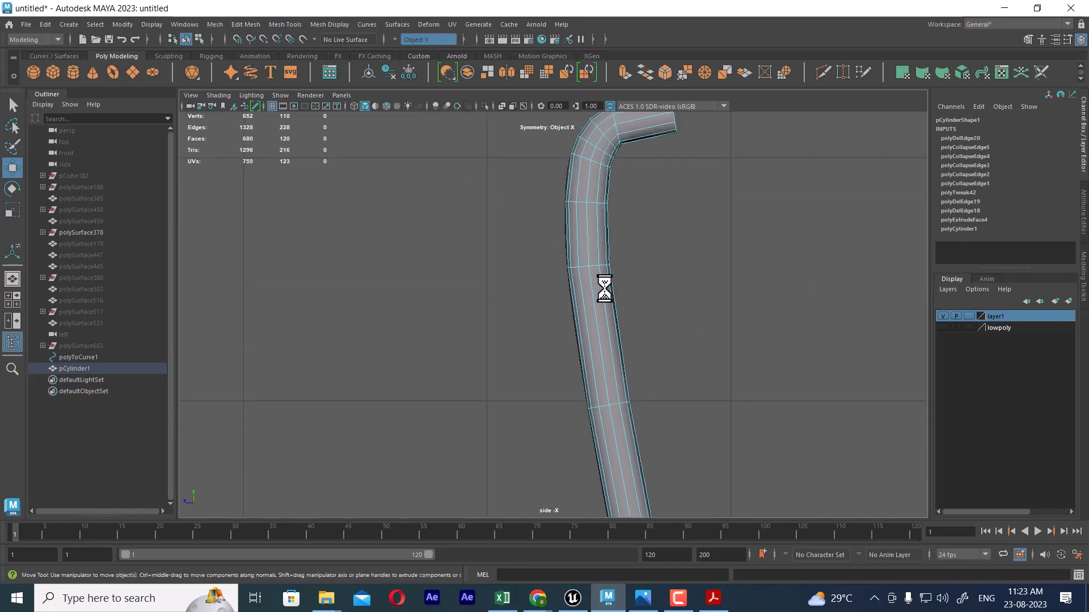
pyautogui.doubleClick(581, 204)
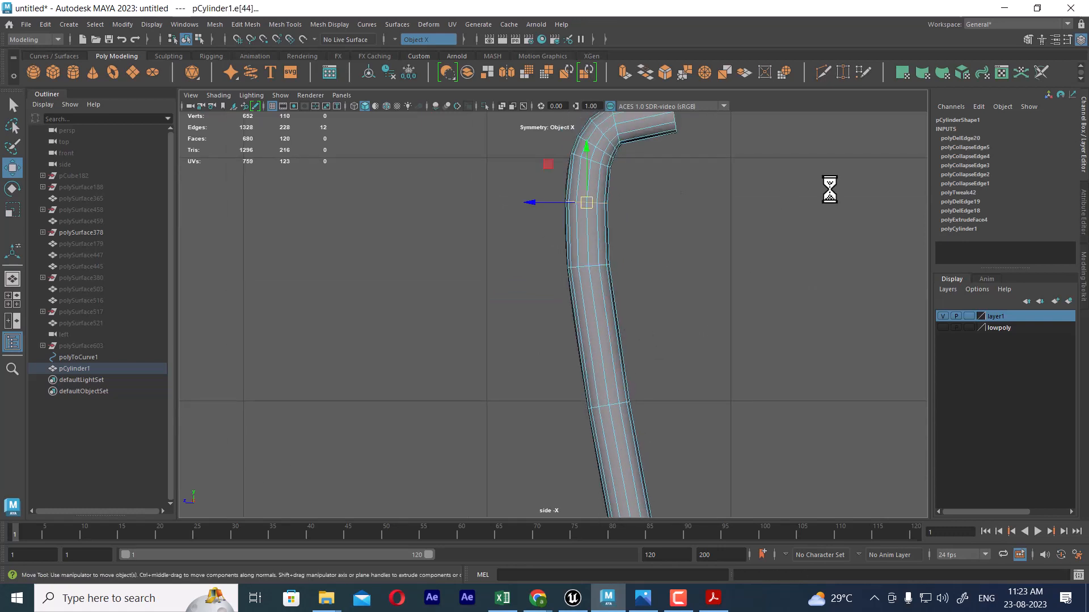
pyautogui.keyDown('shift'); pyautogui.moveTo(828, 187); pyautogui.dragTo(411, 352, button='right'); pyautogui.keyUp('shift')
pyautogui.hotkey('ctrl', 'z')
# Step: Leave component mode, clear the selection and switch back to the perspective view
pyautogui.scroll(-5, 626, 313)
pyautogui.moveTo(582, 259); pyautogui.dragTo(659, 242, button='right')
pyautogui.click(652, 305)
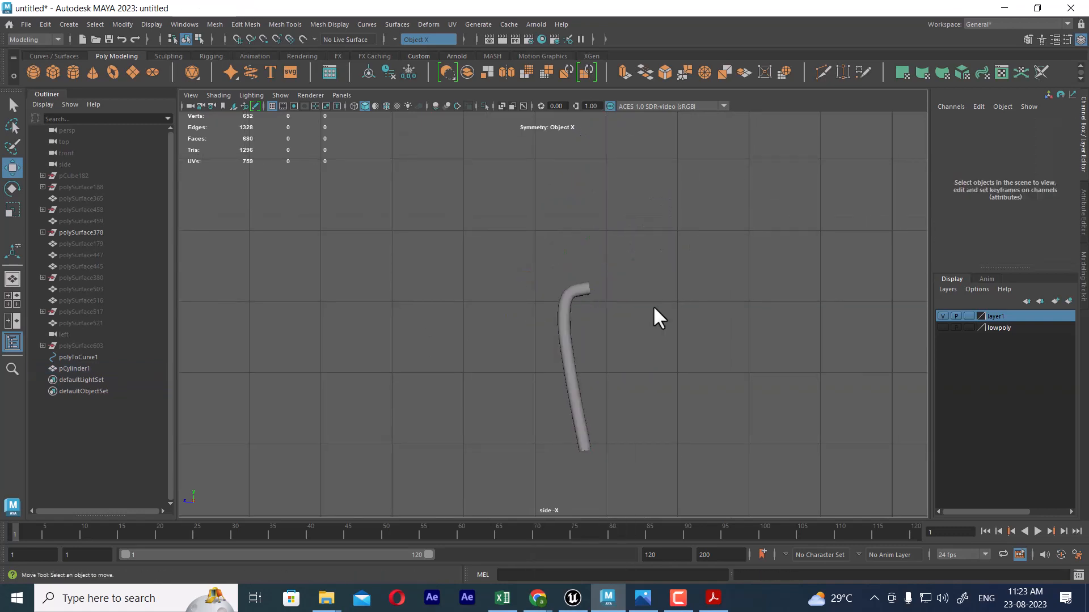
pyautogui.press('space')
pyautogui.moveTo(627, 327); pyautogui.dragTo(617, 192)
# Step: Add the high-poly pipe to layer1 and hide that layer
pyautogui.click(590, 266)
pyautogui.keyDown('alt'); pyautogui.moveTo(593, 266); pyautogui.dragTo(638, 359); pyautogui.keyUp('alt')
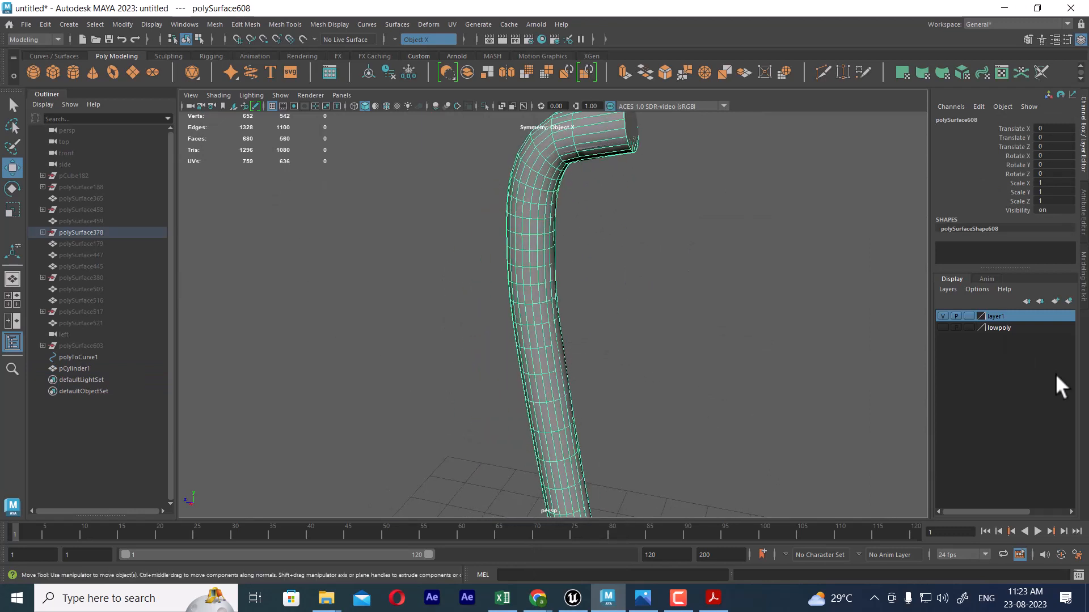
pyautogui.rightClick(1026, 318)
pyautogui.click(1009, 343)
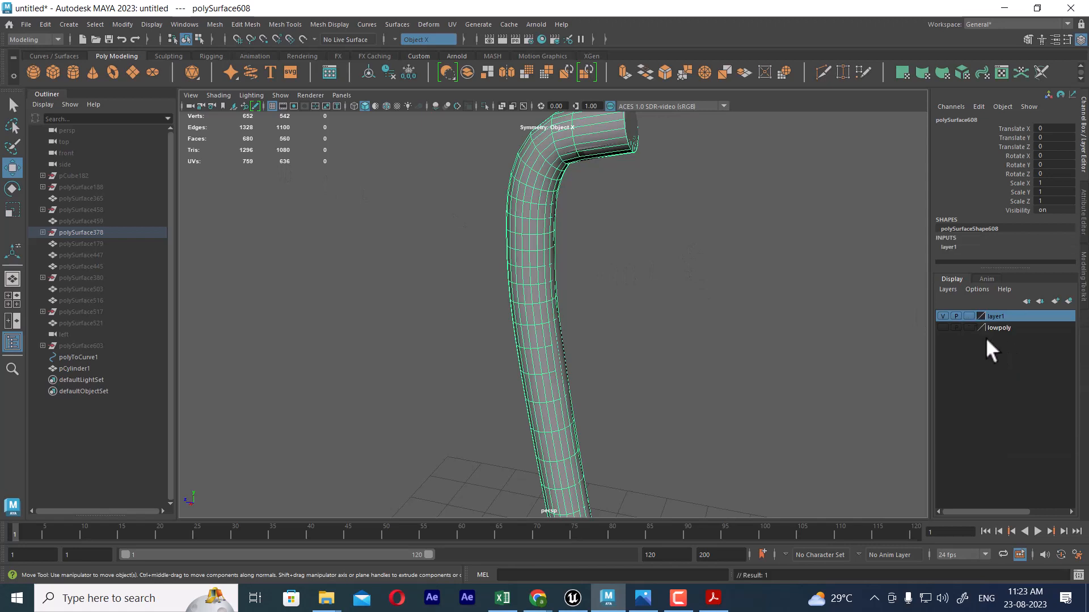
pyautogui.click(942, 316)
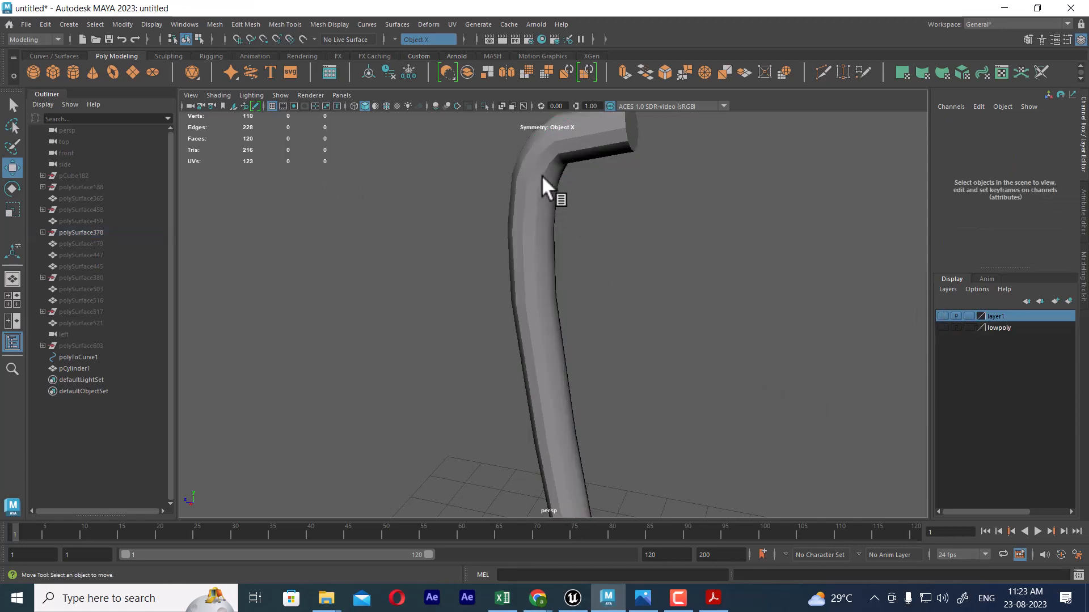
# Step: Apply Soften/Harden Edges to the low-poly pipe with a 30-degree angle so it shades smoothly
pyautogui.click(554, 193)
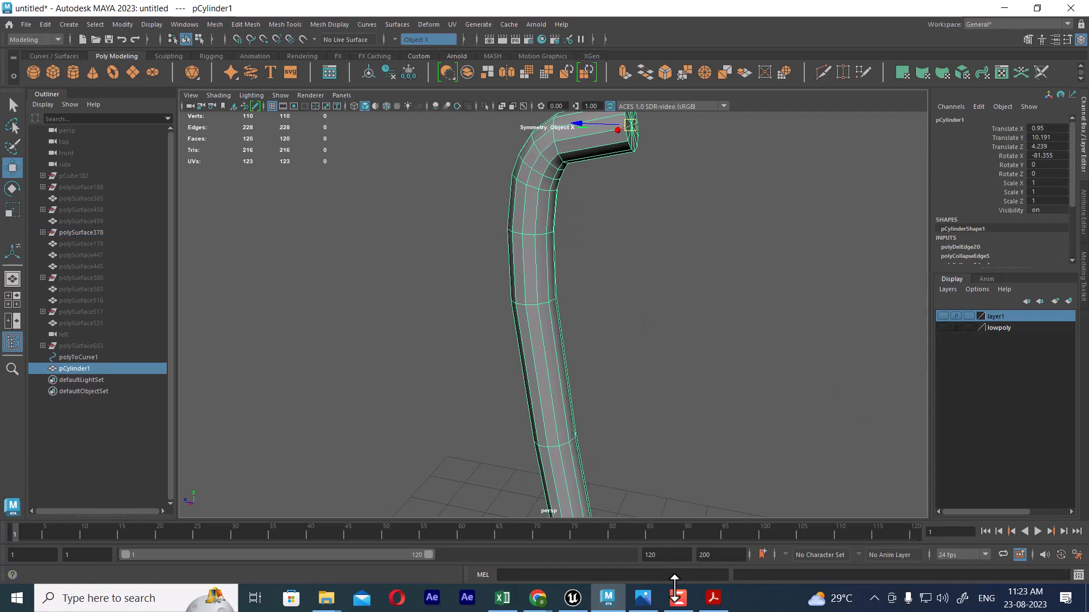
pyautogui.click(606, 306)
pyautogui.click(518, 233)
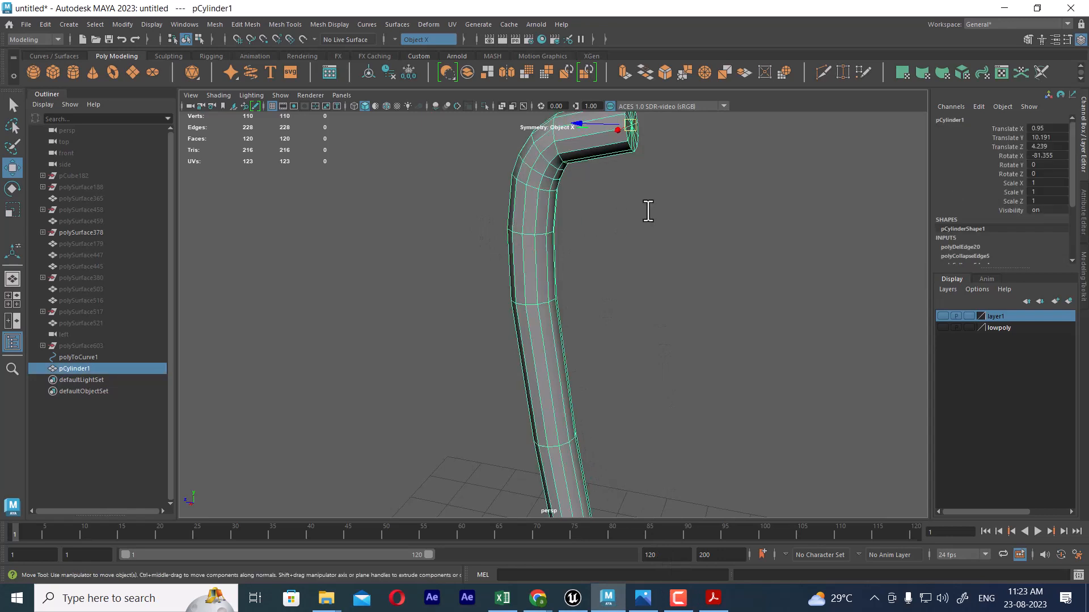
pyautogui.keyDown('shift'); pyautogui.moveTo(645, 209); pyautogui.dragTo(772, 229, button='right'); pyautogui.keyUp('shift')
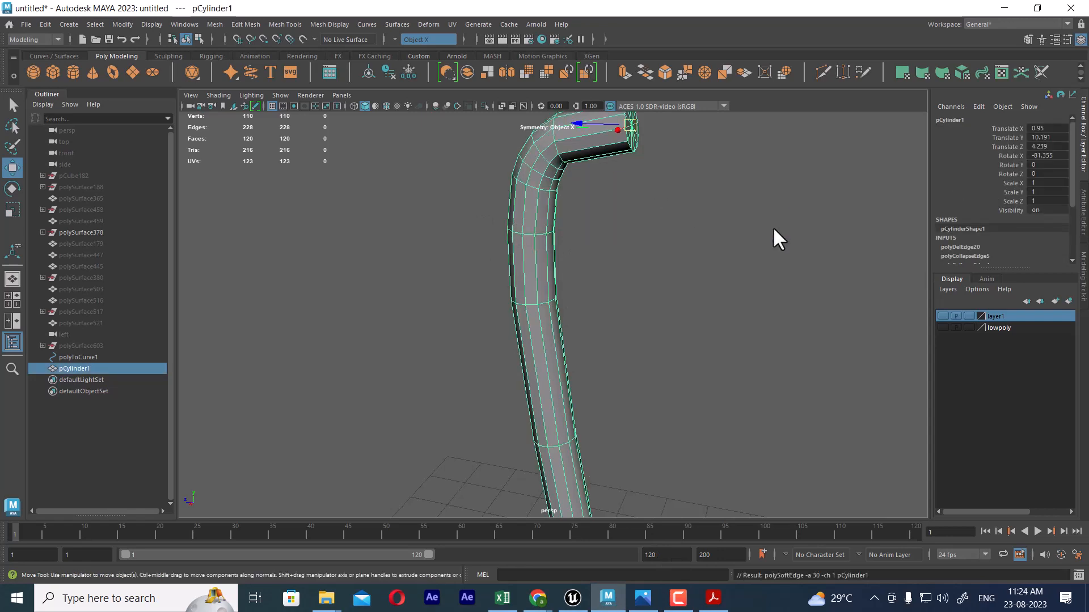
pyautogui.click(683, 191)
pyautogui.click(539, 224)
pyautogui.keyDown('shift'); pyautogui.moveTo(580, 158); pyautogui.dragTo(694, 181, button='right'); pyautogui.keyUp('shift')
pyautogui.click(618, 233)
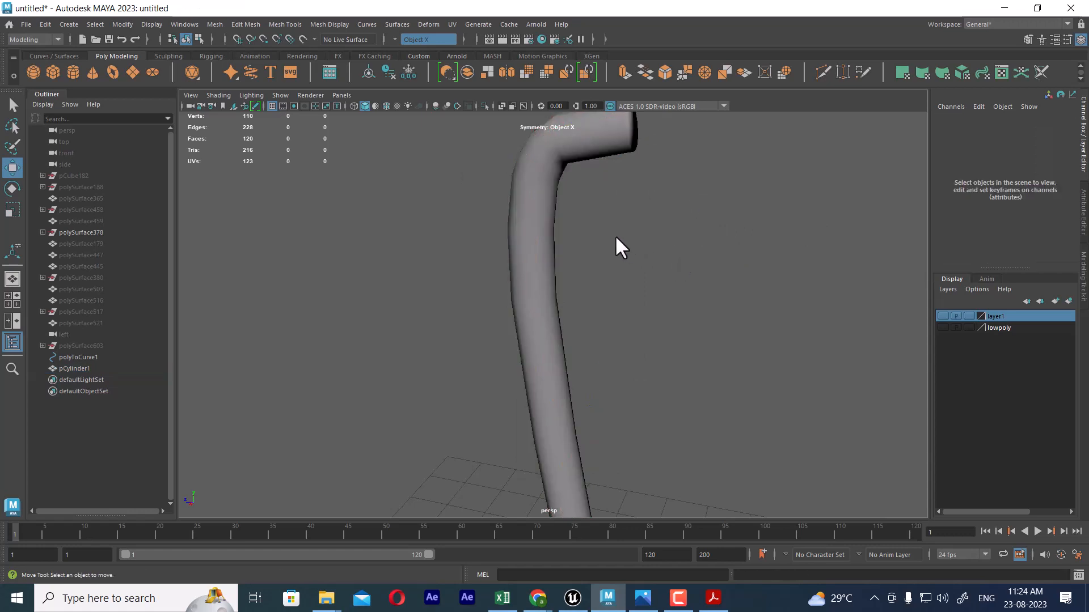
# Step: Create a new polygon cylinder in the scene beside the finished low-poly pipe
pyautogui.scroll(-5, 607, 189)
pyautogui.keyDown('alt'); pyautogui.moveTo(608, 188); pyautogui.dragTo(669, 378); pyautogui.keyUp('alt')
pyautogui.keyDown('alt'); pyautogui.moveTo(613, 335); pyautogui.dragTo(682, 284, button='middle'); pyautogui.keyUp('alt')
pyautogui.keyDown('alt'); pyautogui.moveTo(682, 284); pyautogui.dragTo(647, 258); pyautogui.keyUp('alt')
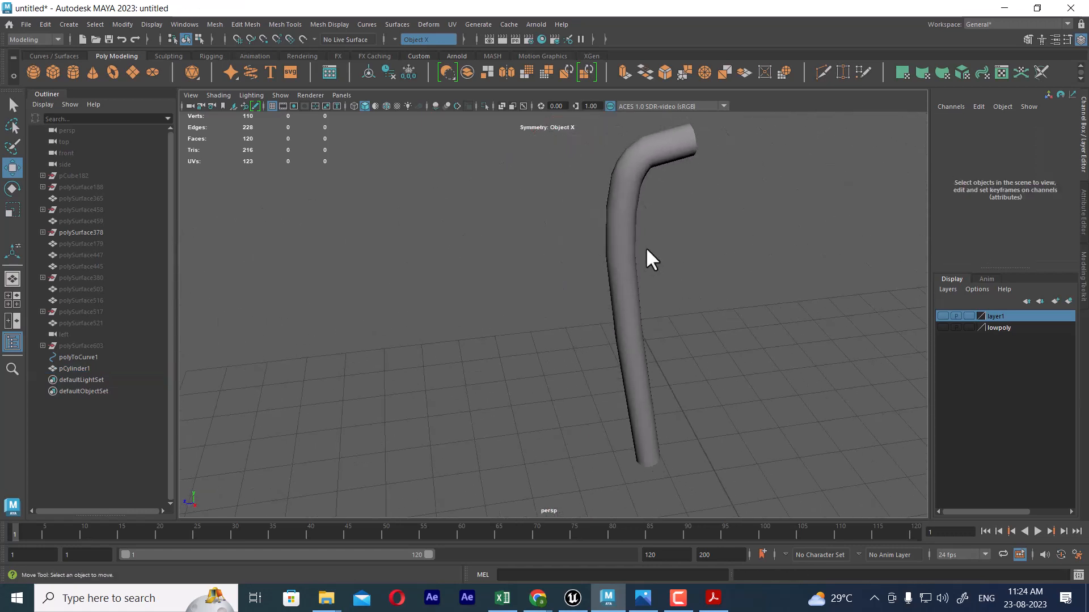
pyautogui.click(637, 219)
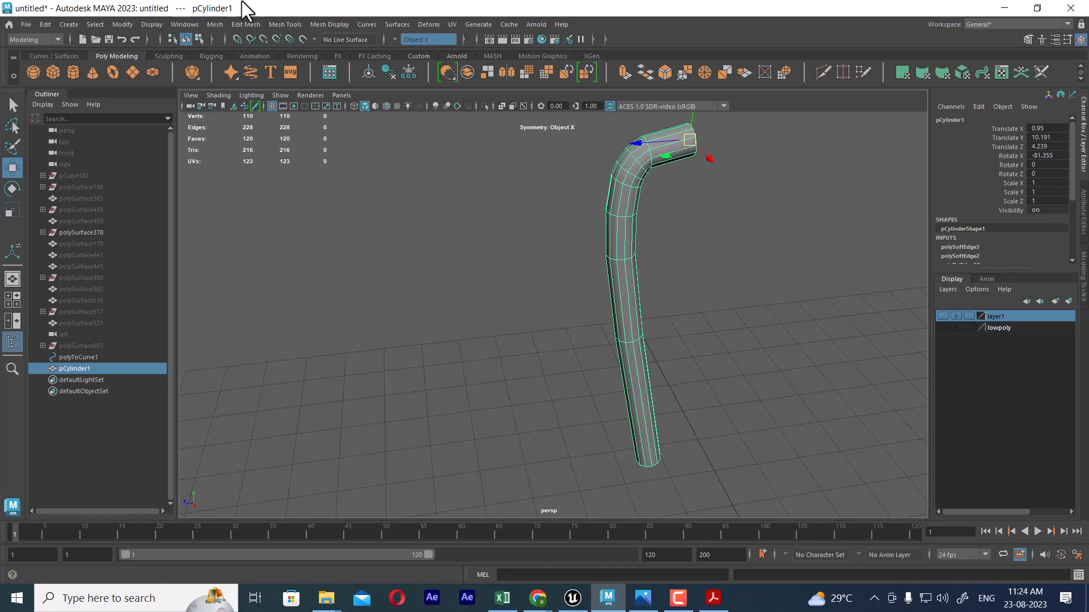
pyautogui.click(74, 71)
pyautogui.scroll(-5, 584, 360)
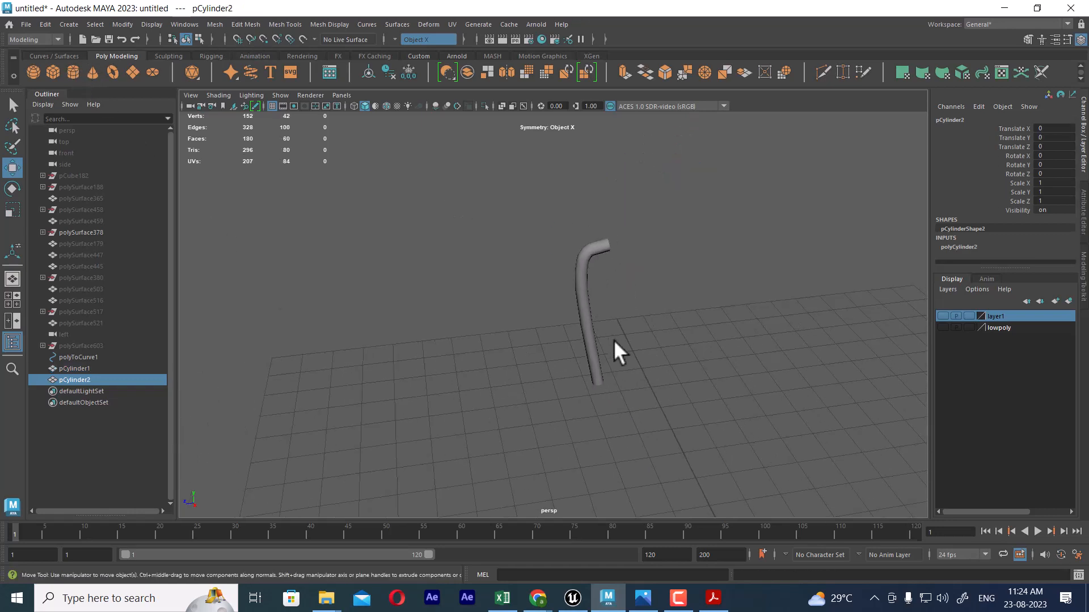
pyautogui.keyDown('alt'); pyautogui.moveTo(613, 339); pyautogui.dragTo(663, 315, button='middle'); pyautogui.keyUp('alt')
pyautogui.keyDown('alt'); pyautogui.moveTo(662, 316); pyautogui.dragTo(729, 371); pyautogui.keyUp('alt')
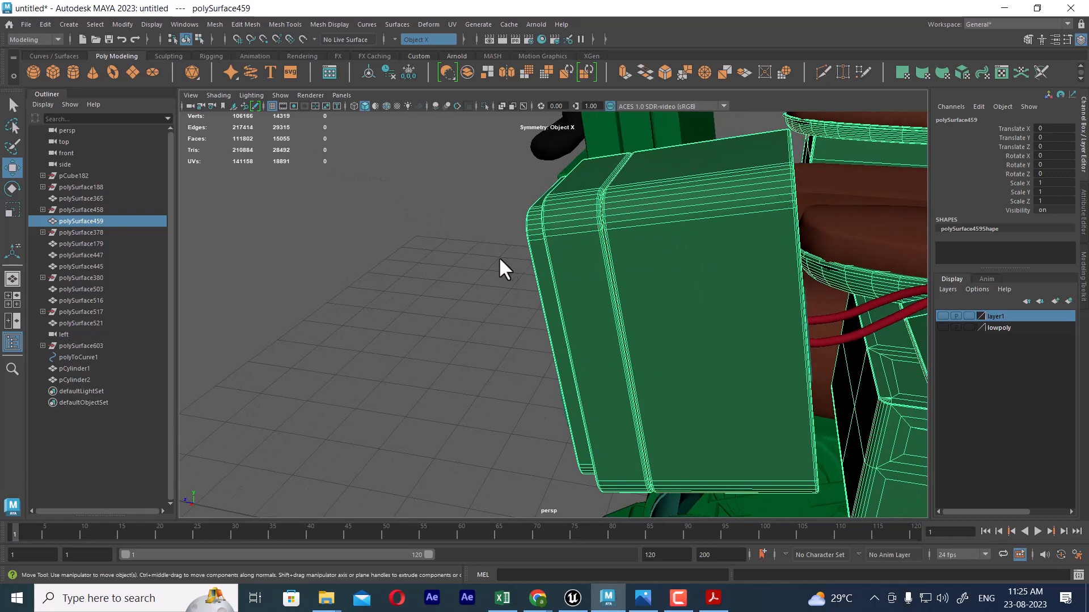
# Step: Examine the high-poly wireframe of the side box's rounded corners and of the round base with its raised frame
pyautogui.keyDown('alt'); pyautogui.moveTo(705, 250); pyautogui.dragTo(493, 214); pyautogui.keyUp('alt')
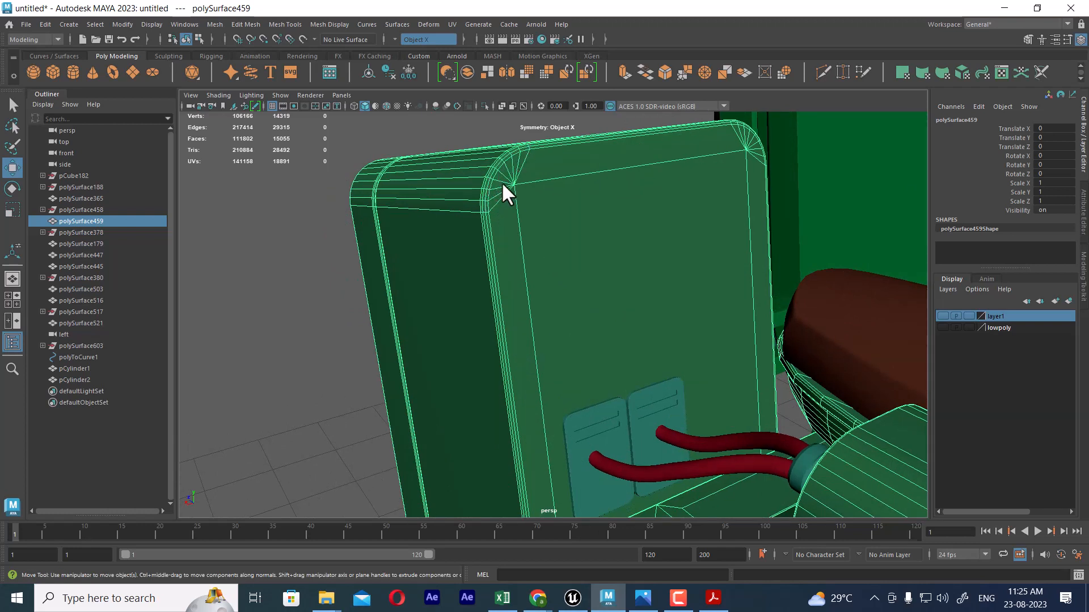
pyautogui.keyDown('alt'); pyautogui.moveTo(516, 168); pyautogui.dragTo(672, 295); pyautogui.keyUp('alt')
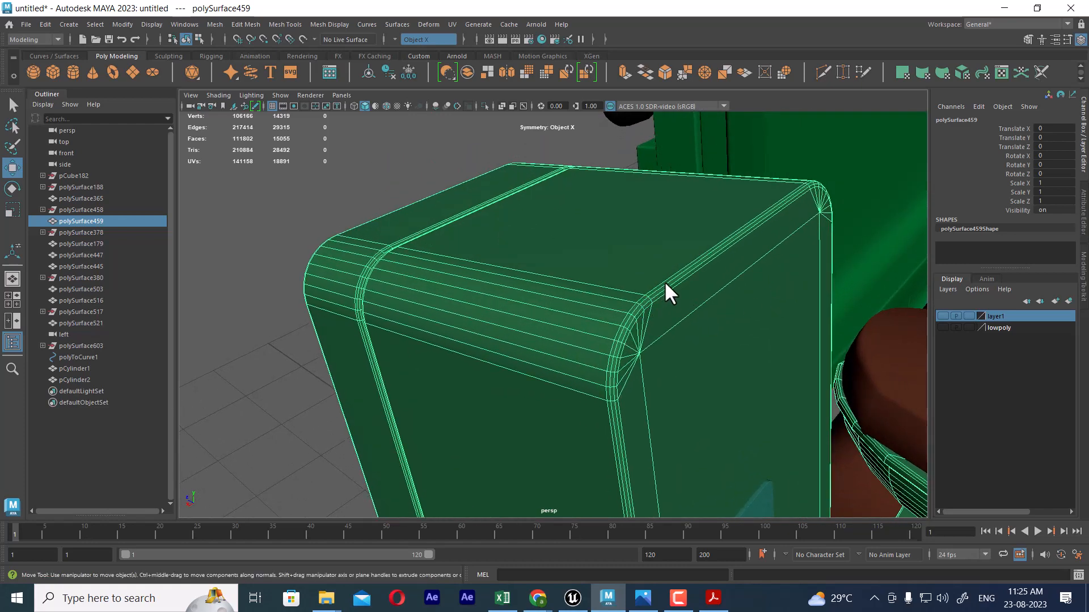
pyautogui.keyDown('alt'); pyautogui.moveTo(706, 326); pyautogui.dragTo(732, 174); pyautogui.keyUp('alt')
pyautogui.scroll(2, 720, 283)
pyautogui.click(713, 389)
pyautogui.scroll(4, 754, 423)
pyautogui.keyDown('alt'); pyautogui.moveTo(855, 510); pyautogui.dragTo(855, 480, button='middle'); pyautogui.keyUp('alt')
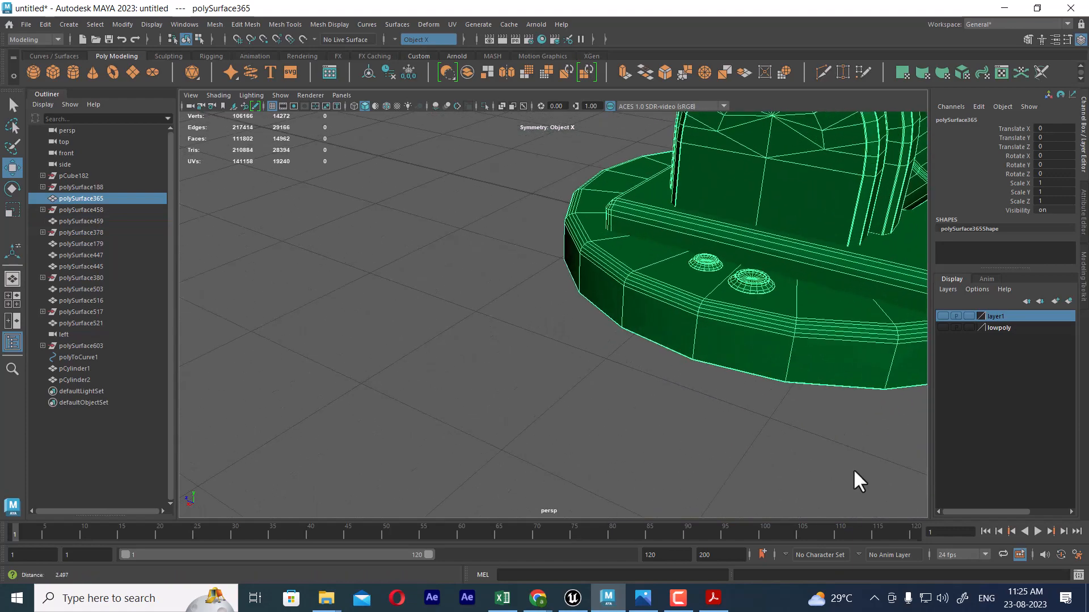
pyautogui.scroll(3, 805, 442)
pyautogui.keyDown('alt'); pyautogui.moveTo(644, 326); pyautogui.dragTo(622, 314, button='middle'); pyautogui.keyUp('alt')
pyautogui.scroll(2, 635, 309)
pyautogui.keyDown('alt'); pyautogui.moveTo(680, 275); pyautogui.dragTo(420, 317, button='middle'); pyautogui.keyUp('alt')
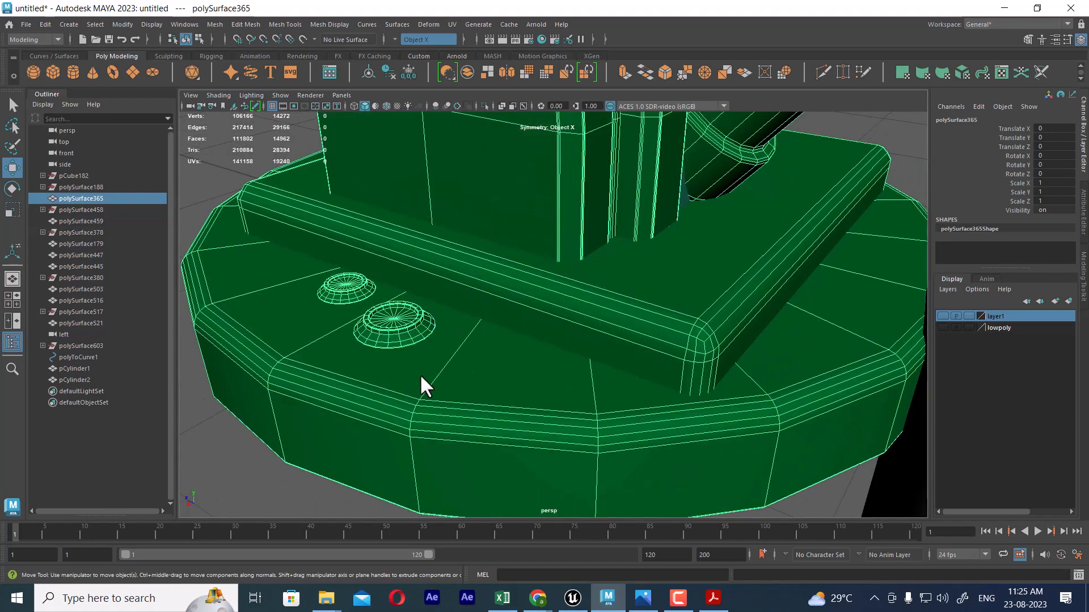
# Step: Examine the high-poly wireframe of the round base's beveled rim, raised frame corner and two round fittings
pyautogui.keyDown('alt'); pyautogui.moveTo(420, 373); pyautogui.dragTo(518, 332, button='middle'); pyautogui.keyUp('alt')
pyautogui.scroll(3, 534, 348)
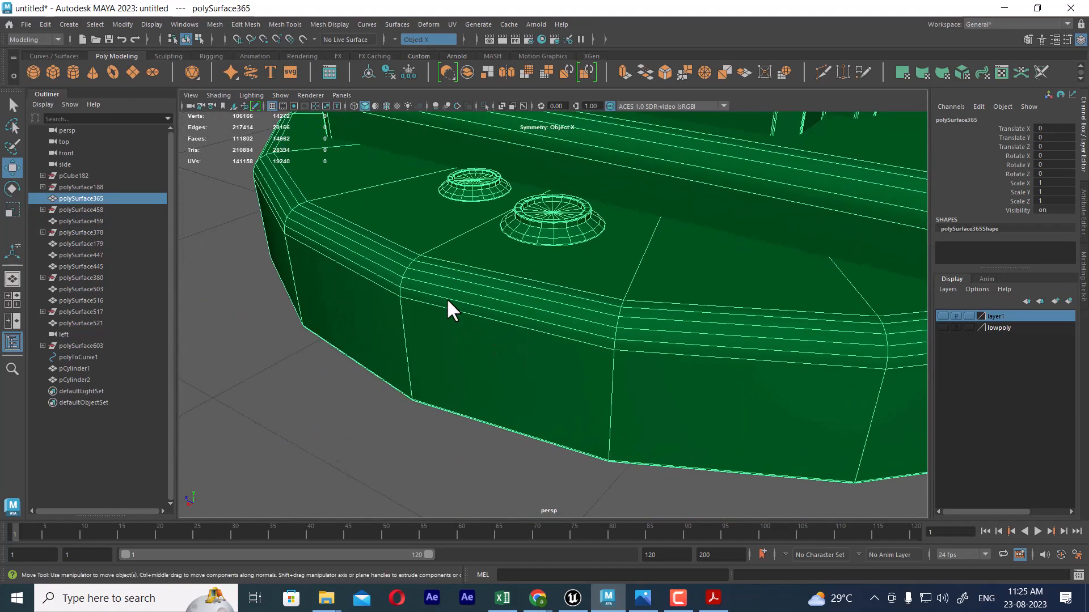
pyautogui.scroll(-5, 625, 239)
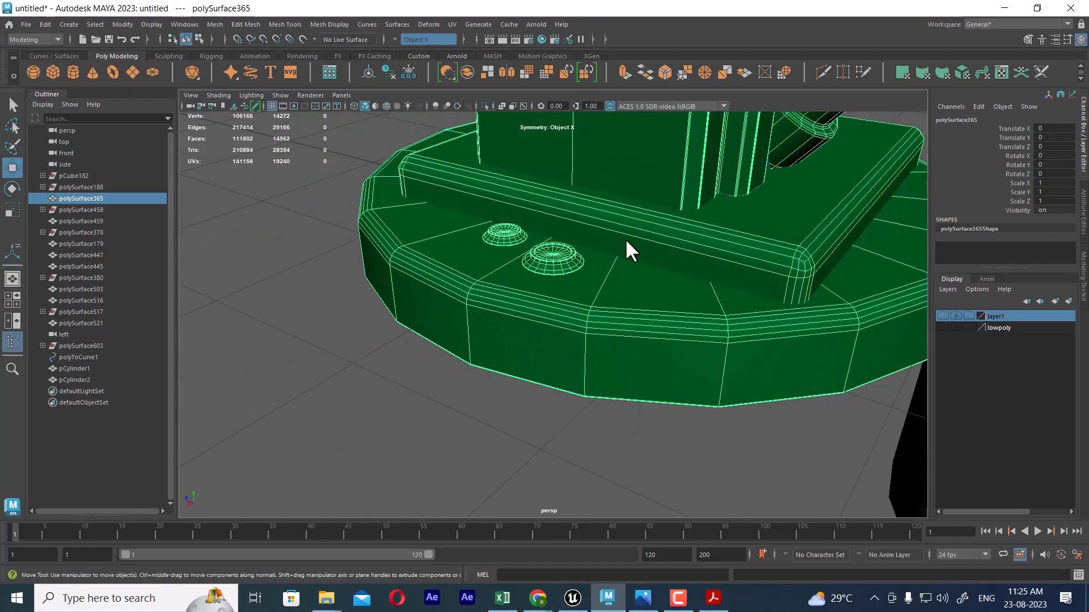
pyautogui.keyDown('alt'); pyautogui.moveTo(684, 268); pyautogui.dragTo(616, 283, button='middle'); pyautogui.keyUp('alt')
pyautogui.scroll(1, 683, 280)
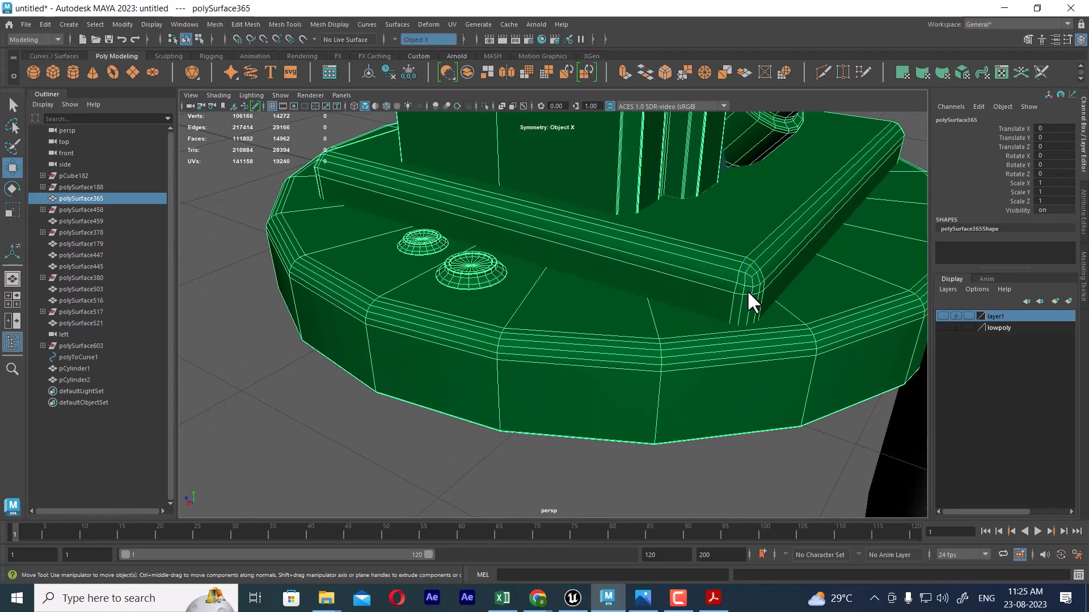
pyautogui.scroll(-5, 743, 295)
pyautogui.keyDown('alt'); pyautogui.moveTo(647, 231); pyautogui.dragTo(597, 274, button='middle'); pyautogui.keyUp('alt')
pyautogui.scroll(-3, 584, 238)
pyautogui.keyDown('alt'); pyautogui.moveTo(571, 200); pyautogui.dragTo(625, 212); pyautogui.keyUp('alt')
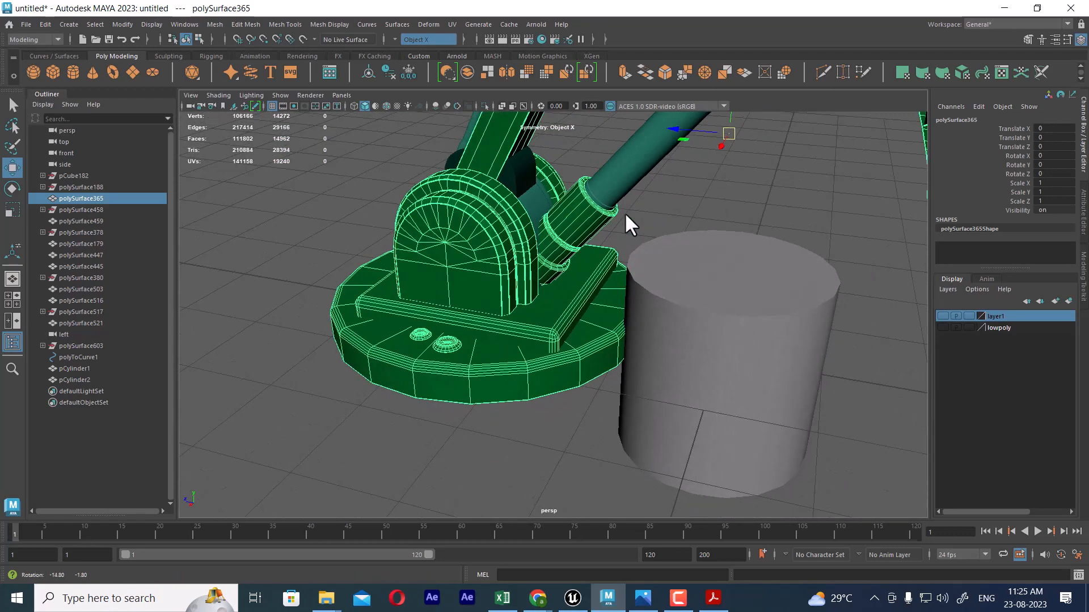
# Step: Examine the wireframe of the high-poly leg frame, its side joint and the rounded corner under the seat
pyautogui.scroll(-4, 532, 192)
pyautogui.keyDown('alt'); pyautogui.moveTo(532, 192); pyautogui.dragTo(342, 256, button='middle'); pyautogui.keyUp('alt')
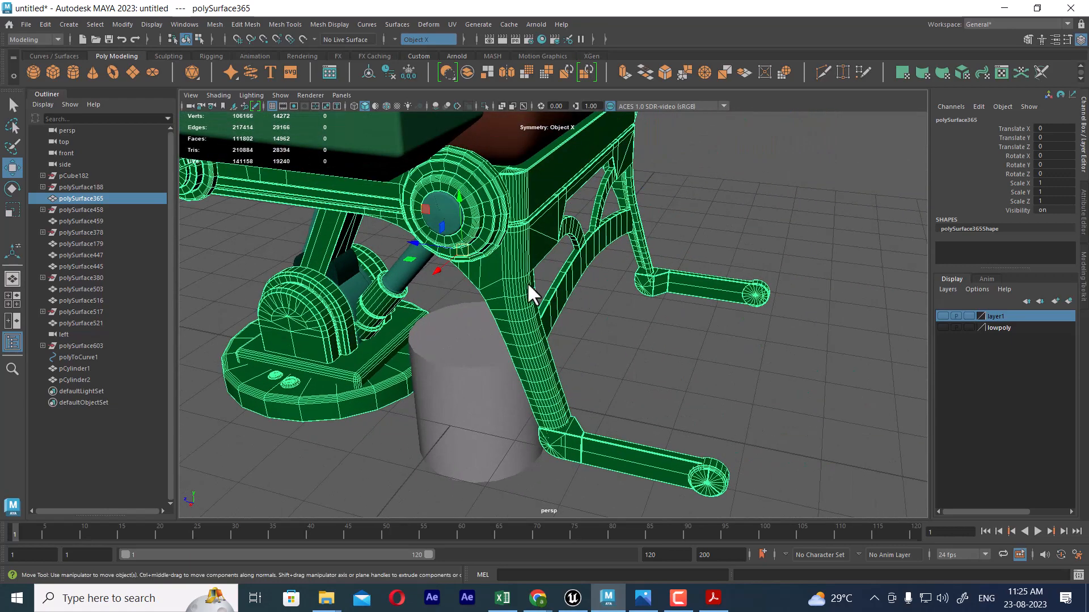
pyautogui.keyDown('alt'); pyautogui.moveTo(528, 285); pyautogui.dragTo(448, 243); pyautogui.keyUp('alt')
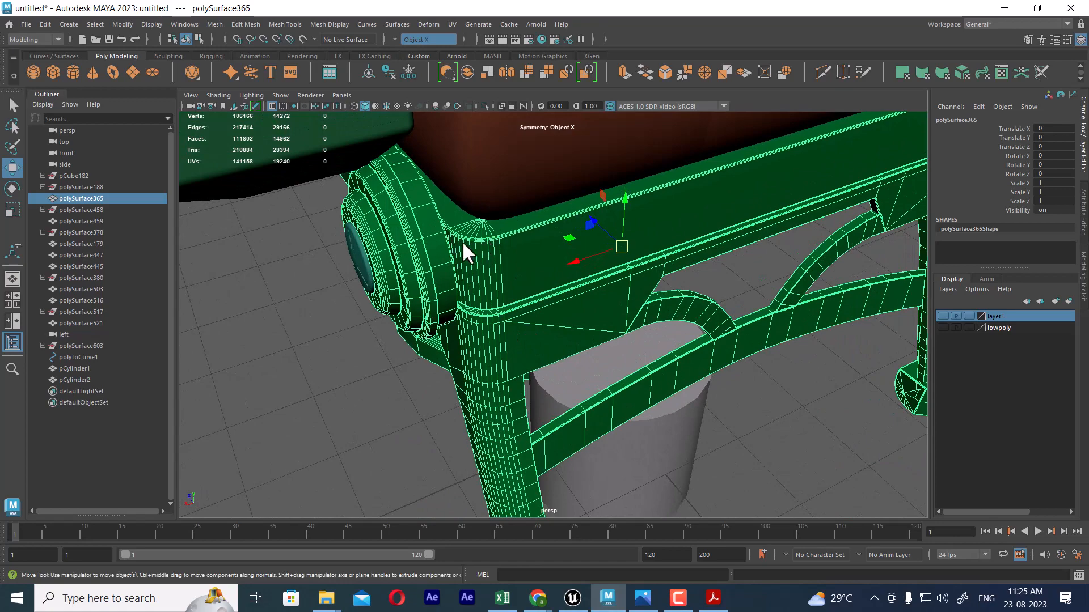
pyautogui.scroll(-3, 615, 317)
pyautogui.keyDown('alt'); pyautogui.moveTo(616, 318); pyautogui.dragTo(513, 242); pyautogui.keyUp('alt')
pyautogui.scroll(-3, 512, 243)
pyautogui.keyDown('alt'); pyautogui.moveTo(634, 219); pyautogui.dragTo(642, 355, button='middle'); pyautogui.keyUp('alt')
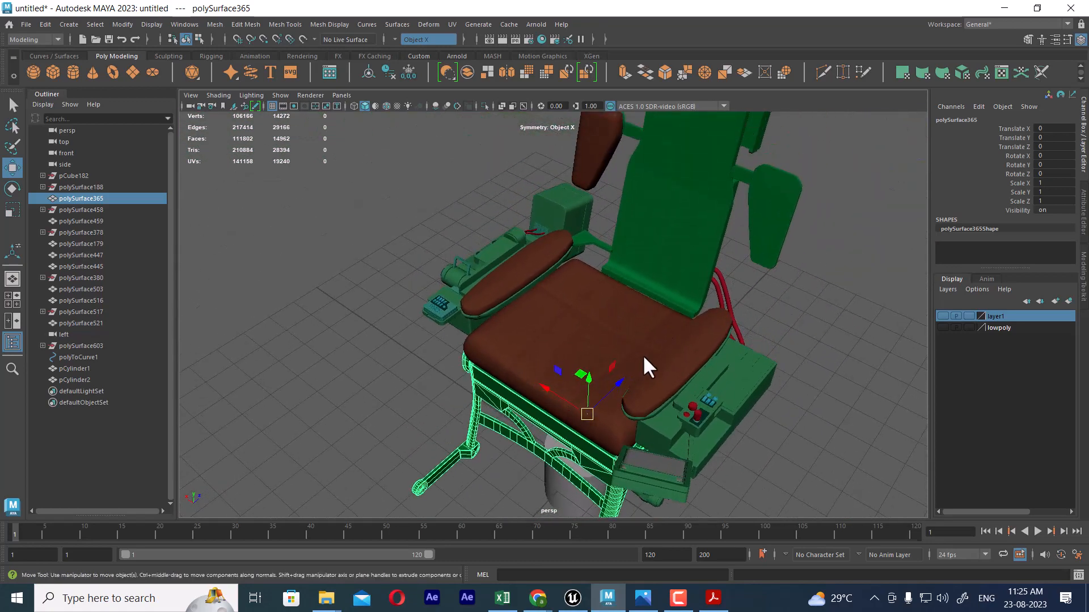
pyautogui.scroll(-4, 642, 355)
pyautogui.keyDown('alt'); pyautogui.moveTo(642, 355); pyautogui.dragTo(654, 263); pyautogui.keyUp('alt')
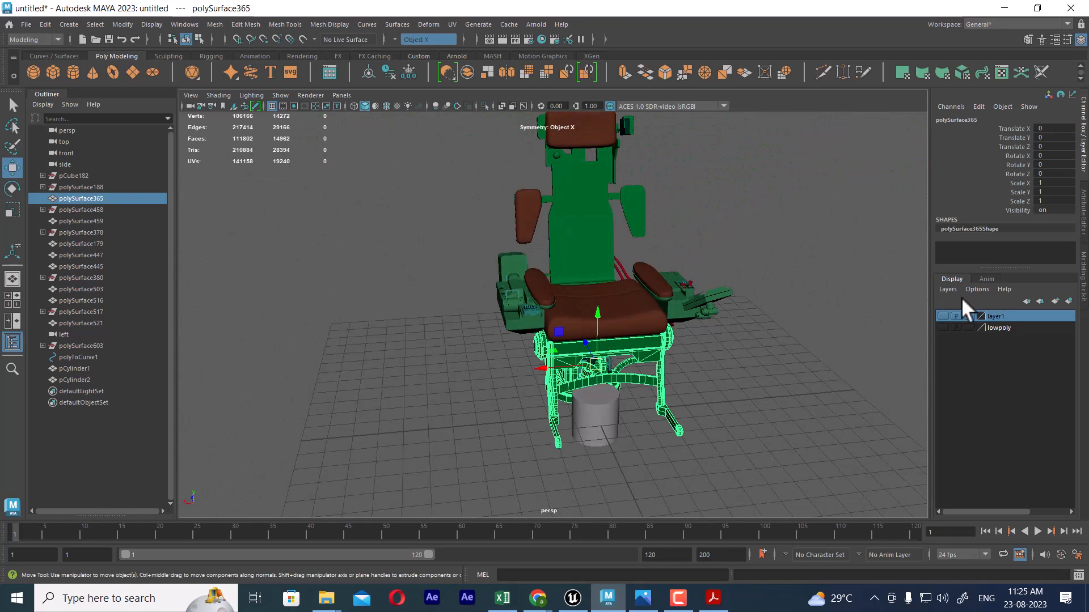
# Step: Show layer1 and examine the wireframe of the armrest's control box, its beveled edges and the screen arm
pyautogui.click(939, 314)
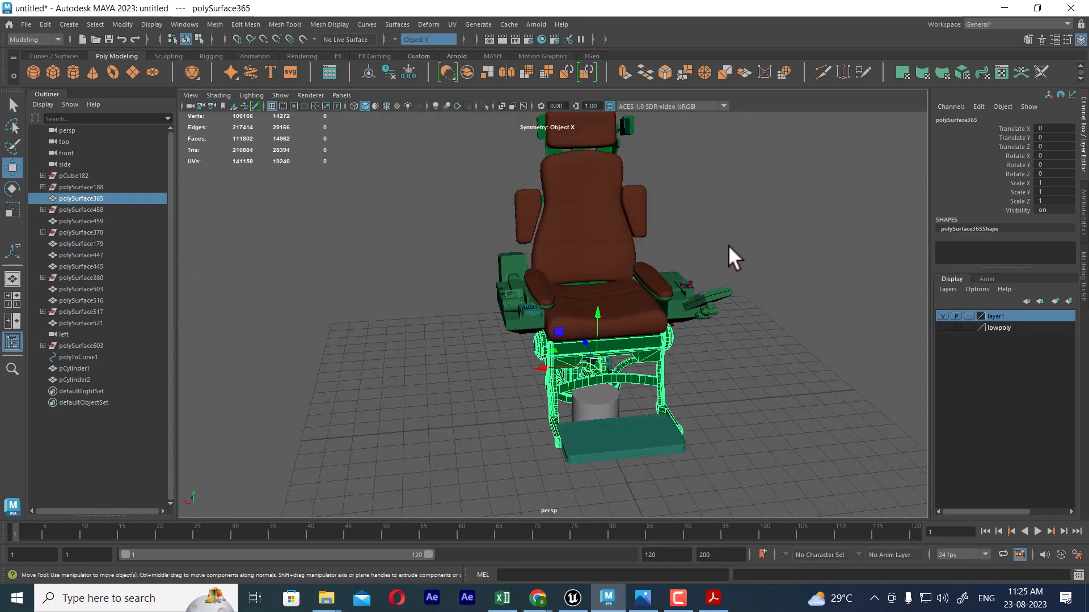
pyautogui.keyDown('alt'); pyautogui.moveTo(678, 285); pyautogui.dragTo(588, 225); pyautogui.keyUp('alt')
pyautogui.scroll(5, 729, 304)
pyautogui.scroll(3, 634, 361)
pyautogui.click(730, 291)
pyautogui.scroll(-2, 588, 226)
pyautogui.moveTo(564, 317)
pyautogui.keyDown('alt'); pyautogui.mouseDown()
pyautogui.moveTo(527, 317)
pyautogui.moveTo(565, 330)
pyautogui.moveTo(584, 288)
pyautogui.moveTo(577, 315)
pyautogui.mouseUp(); pyautogui.keyUp('alt')
pyautogui.scroll(5, 616, 298)
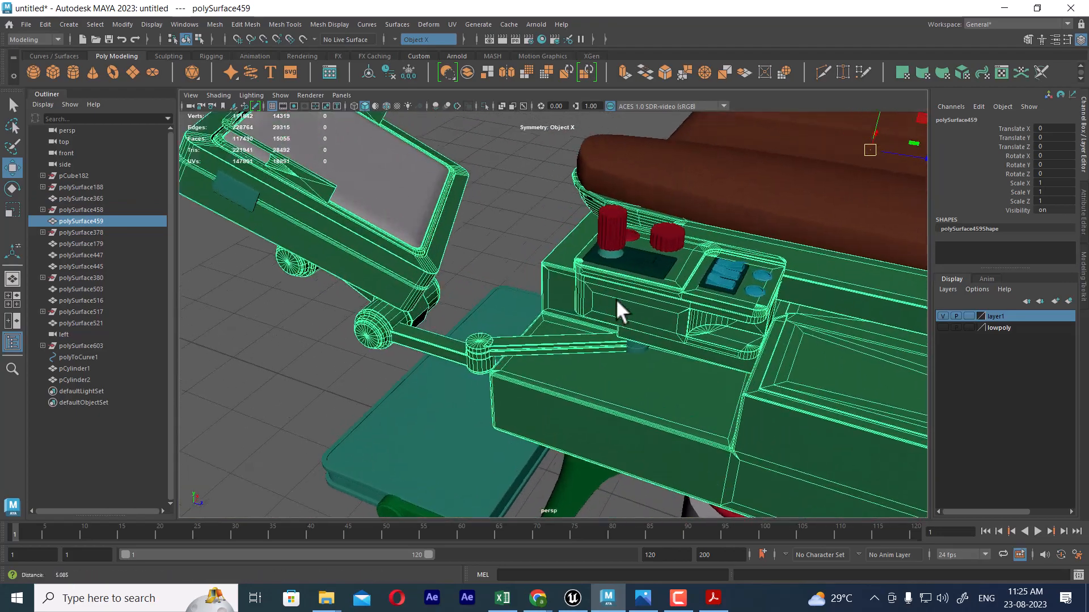
pyautogui.keyDown('alt'); pyautogui.moveTo(679, 267); pyautogui.dragTo(703, 281); pyautogui.keyUp('alt')
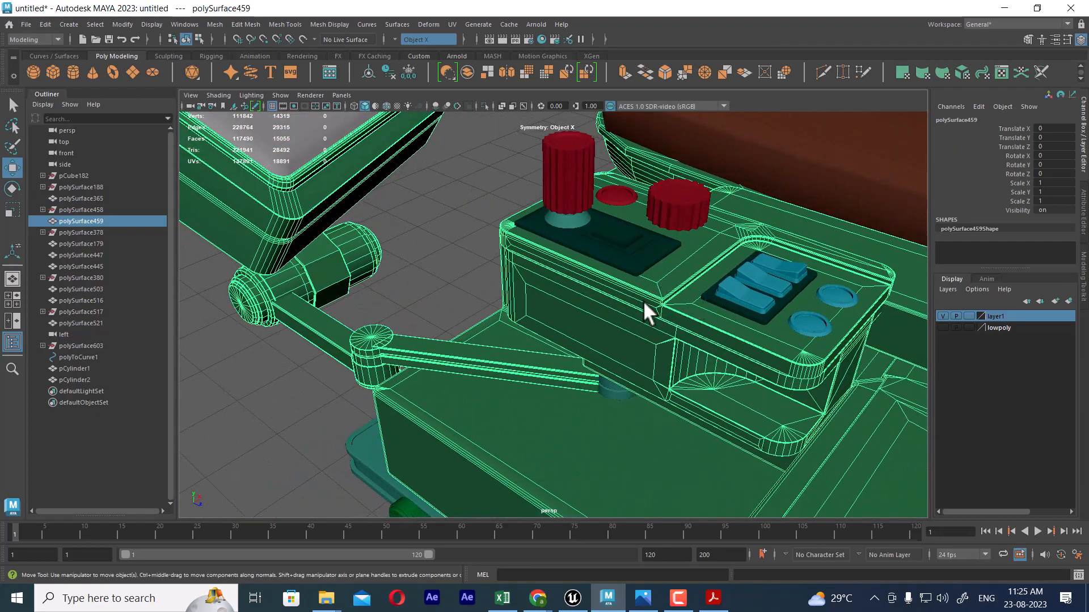
pyautogui.keyDown('alt'); pyautogui.moveTo(642, 300); pyautogui.dragTo(672, 256); pyautogui.keyUp('alt')
pyautogui.scroll(5, 781, 189)
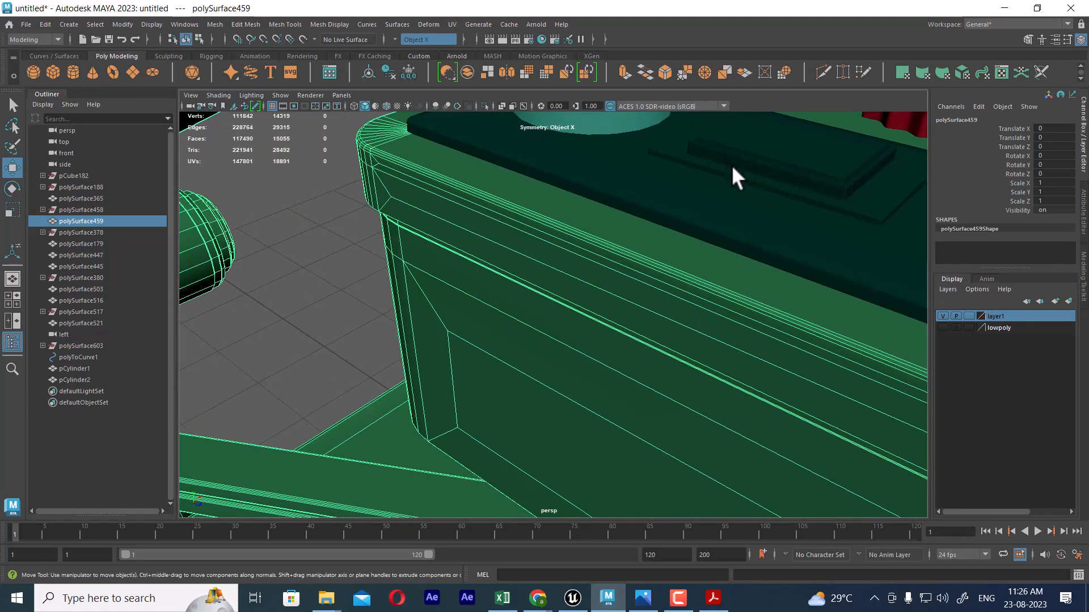
pyautogui.scroll(-5, 726, 238)
pyautogui.scroll(-4, 723, 315)
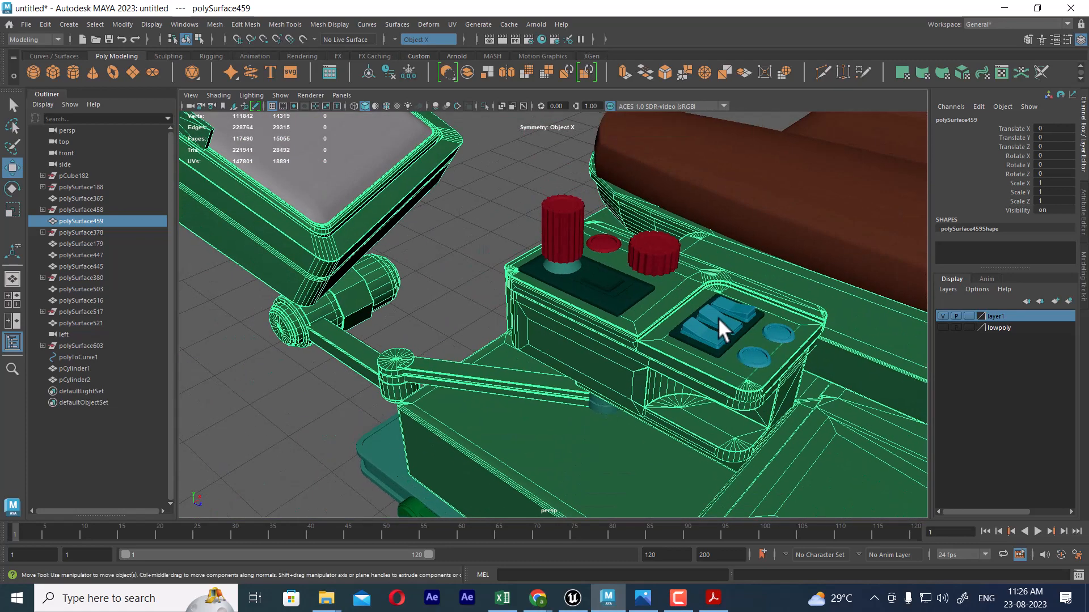
# Step: Examine the wireframes of the twin hoses under the chair and of the base with its support arm
pyautogui.keyDown('alt'); pyautogui.moveTo(718, 317); pyautogui.dragTo(603, 279, button='middle'); pyautogui.keyUp('alt')
pyautogui.scroll(-4, 592, 259)
pyautogui.keyDown('alt'); pyautogui.moveTo(581, 239); pyautogui.dragTo(504, 171, button='middle'); pyautogui.keyUp('alt')
pyautogui.click(598, 196)
pyautogui.scroll(-3, 640, 229)
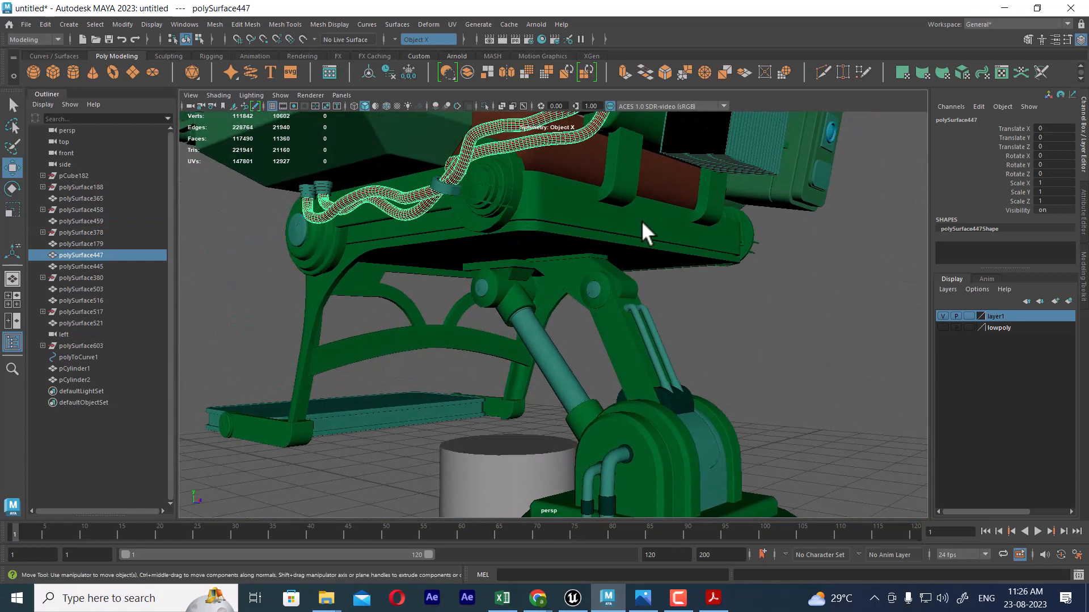
pyautogui.keyDown('alt'); pyautogui.moveTo(641, 220); pyautogui.dragTo(644, 177, button='middle'); pyautogui.keyUp('alt')
pyautogui.scroll(3, 604, 309)
pyautogui.click(683, 297)
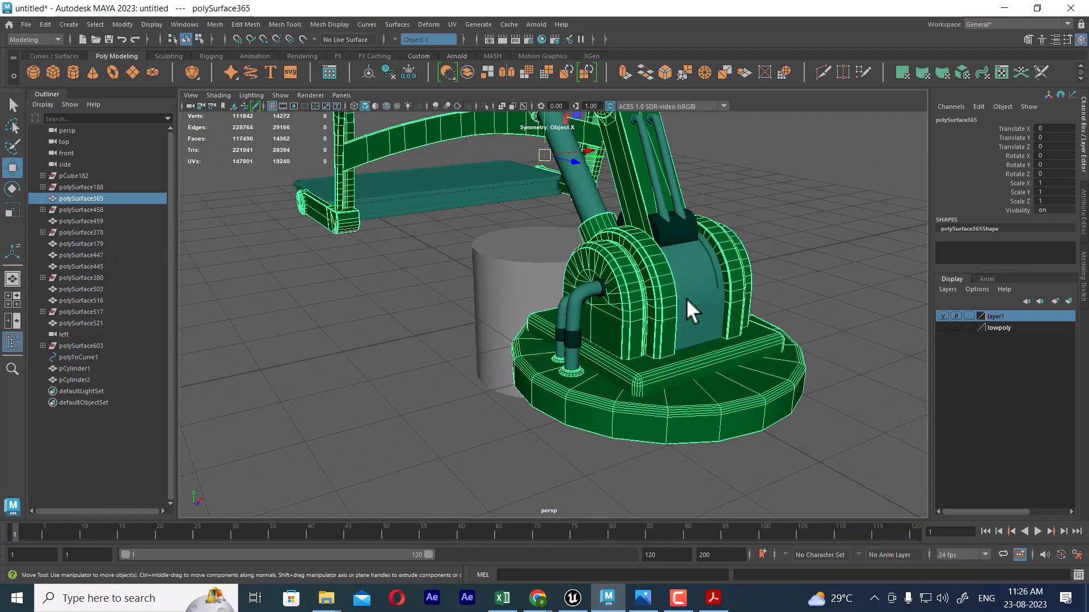
pyautogui.keyDown('alt'); pyautogui.moveTo(686, 300); pyautogui.dragTo(656, 309); pyautogui.keyUp('alt')
pyautogui.scroll(3, 656, 295)
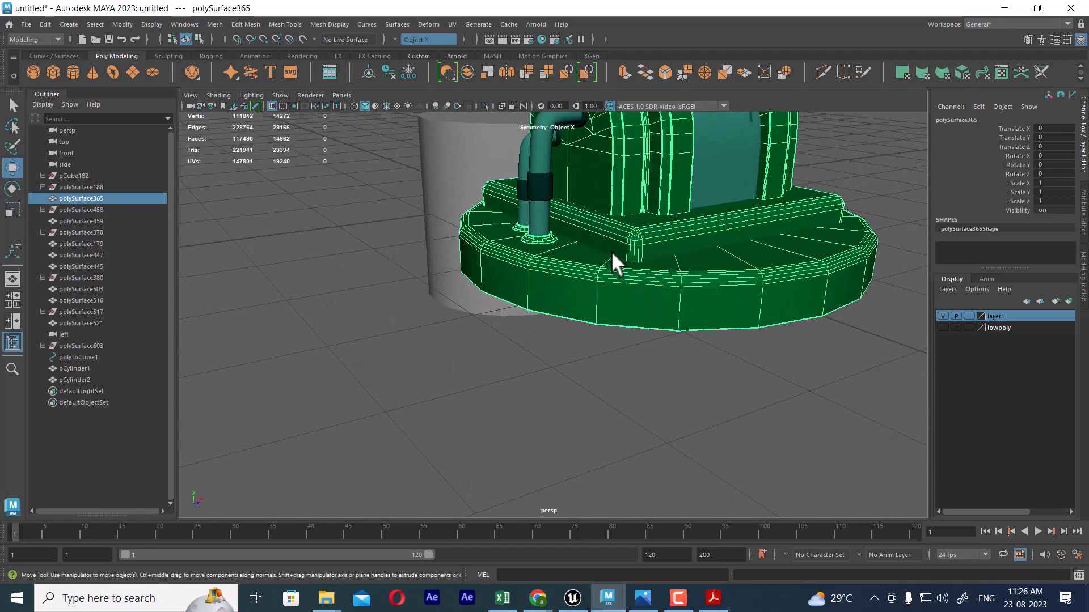
pyautogui.scroll(-4, 610, 250)
pyautogui.keyDown('alt'); pyautogui.moveTo(585, 116); pyautogui.dragTo(611, 314, button='middle'); pyautogui.keyUp('alt')
pyautogui.keyDown('alt'); pyautogui.moveTo(611, 314); pyautogui.dragTo(584, 269); pyautogui.keyUp('alt')
pyautogui.scroll(3, 584, 271)
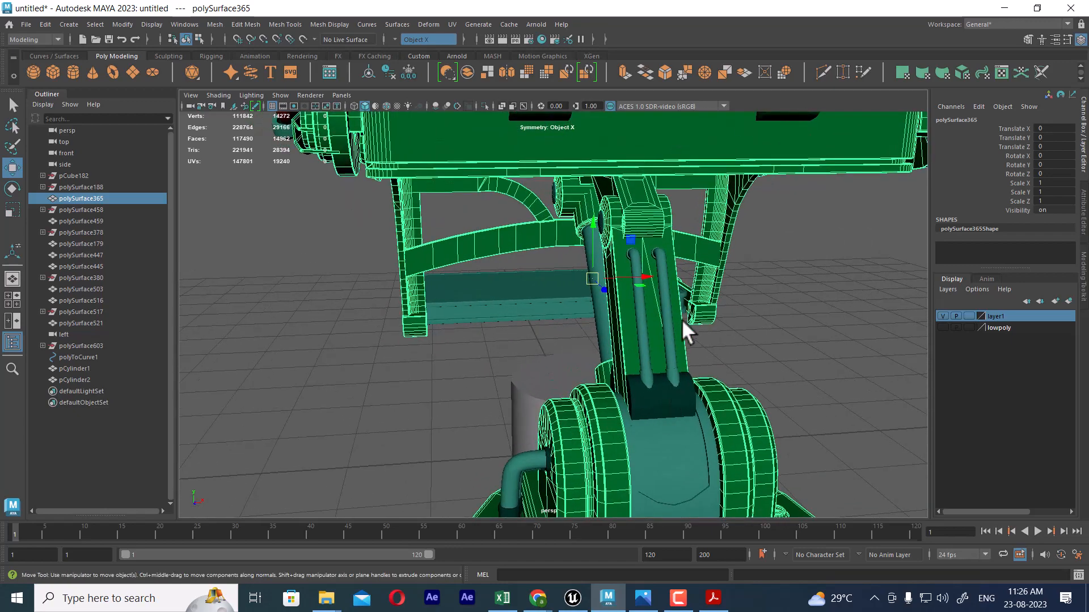
# Step: Examine the topology of the thin bent pipe on the support arm, especially its bend and end collar
pyautogui.click(667, 314)
pyautogui.keyDown('alt'); pyautogui.moveTo(667, 314); pyautogui.dragTo(622, 304); pyautogui.keyUp('alt')
pyautogui.scroll(3, 622, 304)
pyautogui.keyDown('alt'); pyautogui.moveTo(551, 350); pyautogui.dragTo(588, 310, button='middle'); pyautogui.keyUp('alt')
pyautogui.scroll(3, 619, 276)
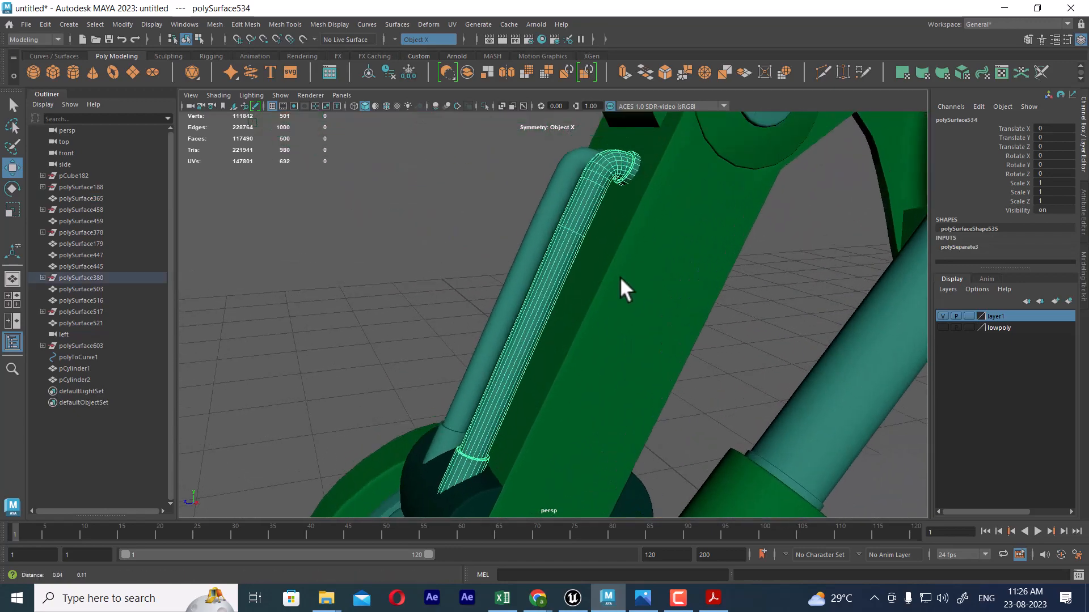
pyautogui.scroll(3, 638, 283)
pyautogui.keyDown('alt'); pyautogui.moveTo(619, 276); pyautogui.dragTo(562, 333, button='middle'); pyautogui.keyUp('alt')
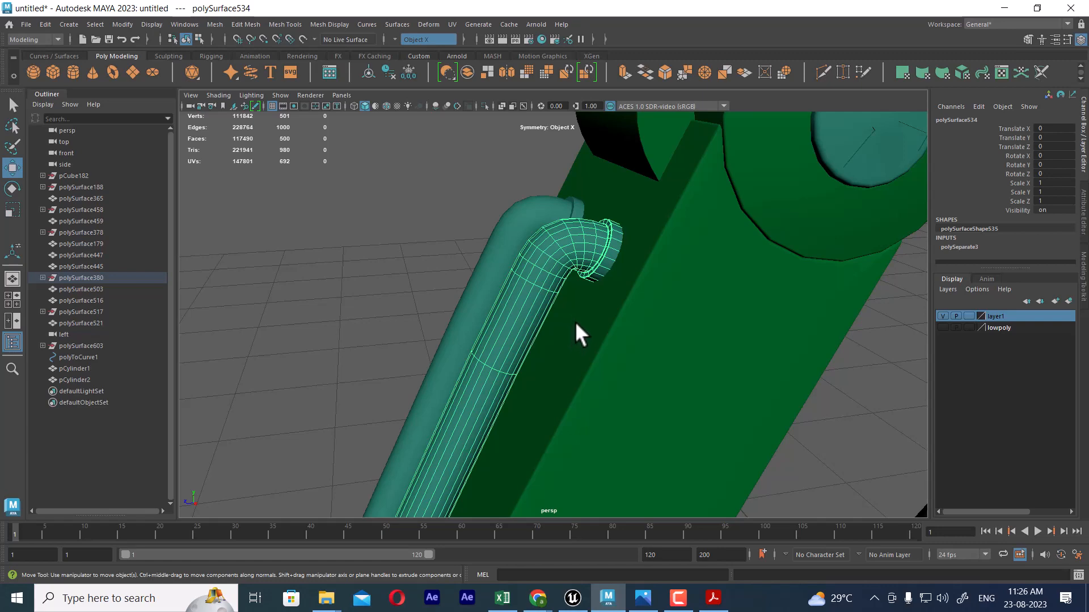
pyautogui.keyDown('alt'); pyautogui.moveTo(580, 314); pyautogui.dragTo(658, 349, button='right'); pyautogui.keyUp('alt')
pyautogui.keyDown('alt'); pyautogui.moveTo(666, 249); pyautogui.dragTo(652, 363, button='middle'); pyautogui.keyUp('alt')
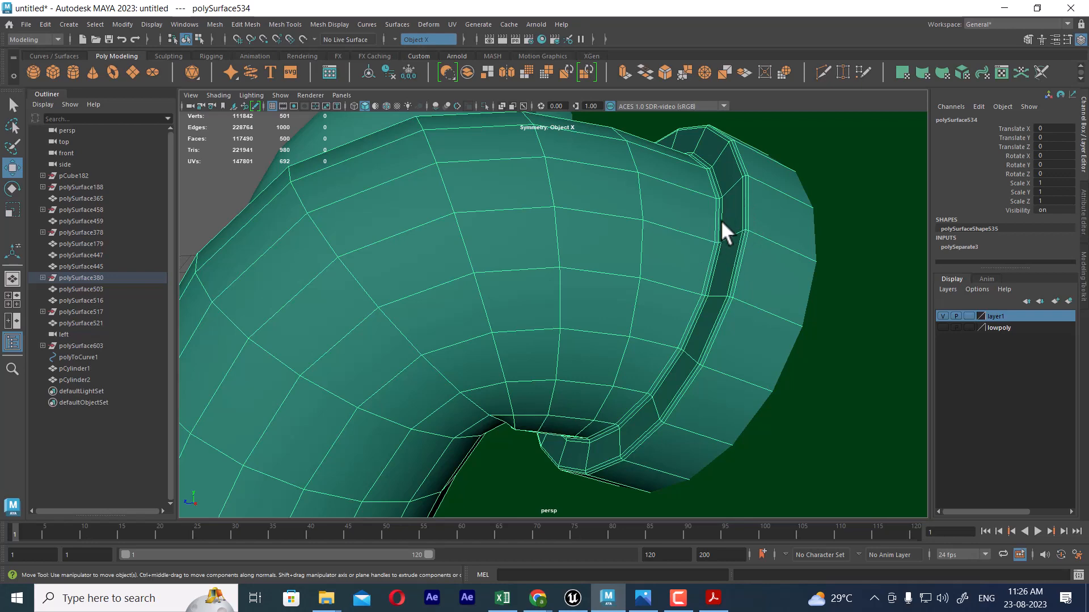
pyautogui.scroll(-10, 719, 233)
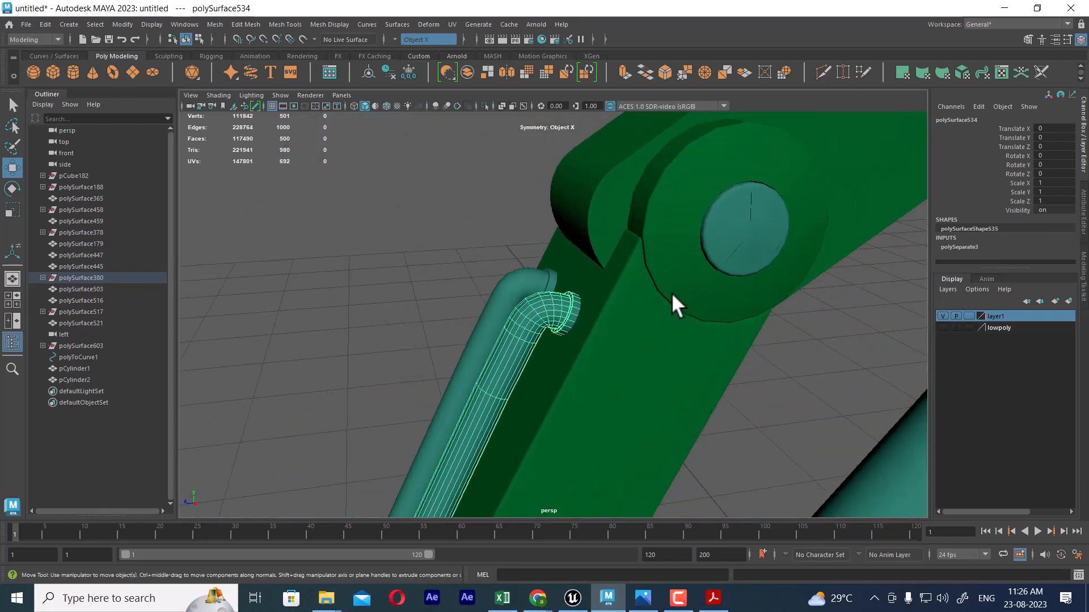
# Step: Examine the wireframe of the support arm's round pivot cap, and compare it with the frame on the whole chair
pyautogui.click(672, 294)
pyautogui.click(757, 234)
pyautogui.keyDown('alt'); pyautogui.moveTo(714, 228); pyautogui.dragTo(785, 234, button='right'); pyautogui.keyUp('alt')
pyautogui.keyDown('alt'); pyautogui.moveTo(785, 233); pyautogui.dragTo(661, 288, button='middle'); pyautogui.keyUp('alt')
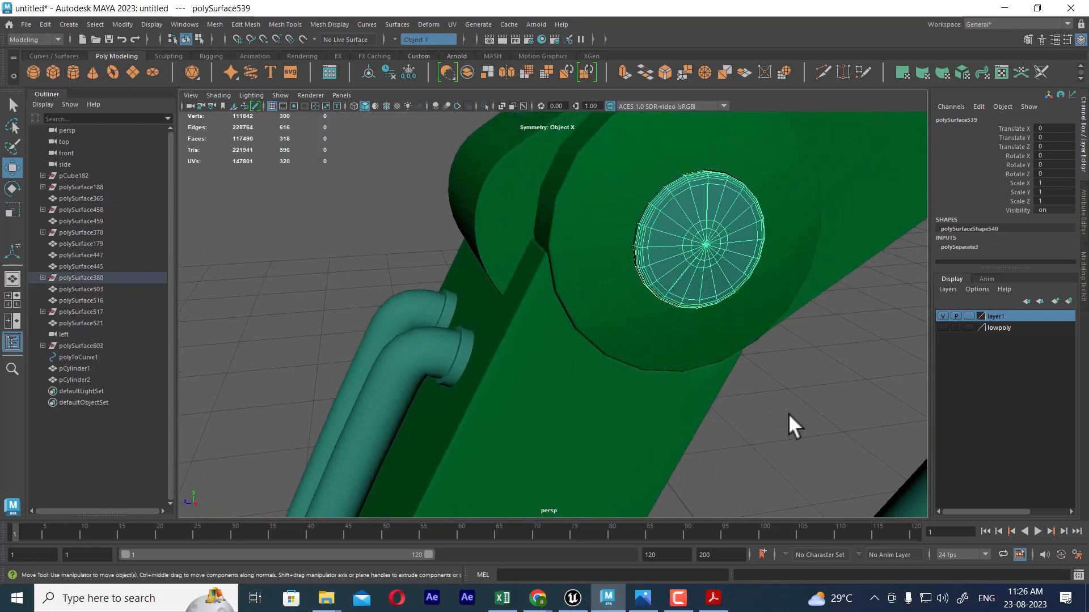
pyautogui.click(788, 415)
pyautogui.click(697, 211)
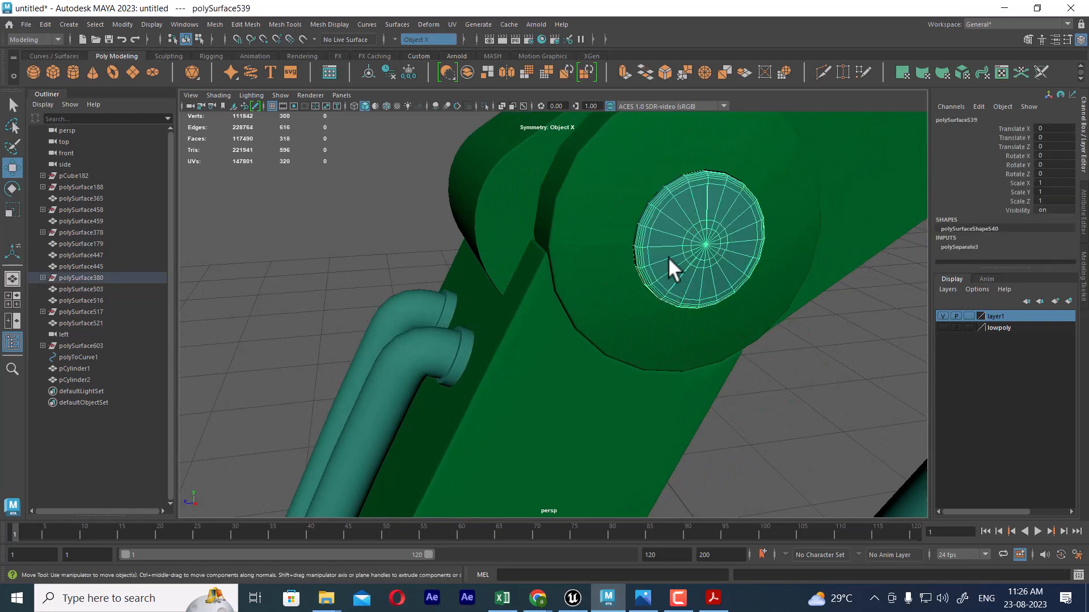
pyautogui.keyDown('alt'); pyautogui.moveTo(701, 229); pyautogui.dragTo(805, 261); pyautogui.keyUp('alt')
pyautogui.keyDown('alt'); pyautogui.moveTo(805, 260); pyautogui.dragTo(618, 257, button='right'); pyautogui.keyUp('alt')
pyautogui.keyDown('alt'); pyautogui.moveTo(618, 256); pyautogui.dragTo(533, 325); pyautogui.keyUp('alt')
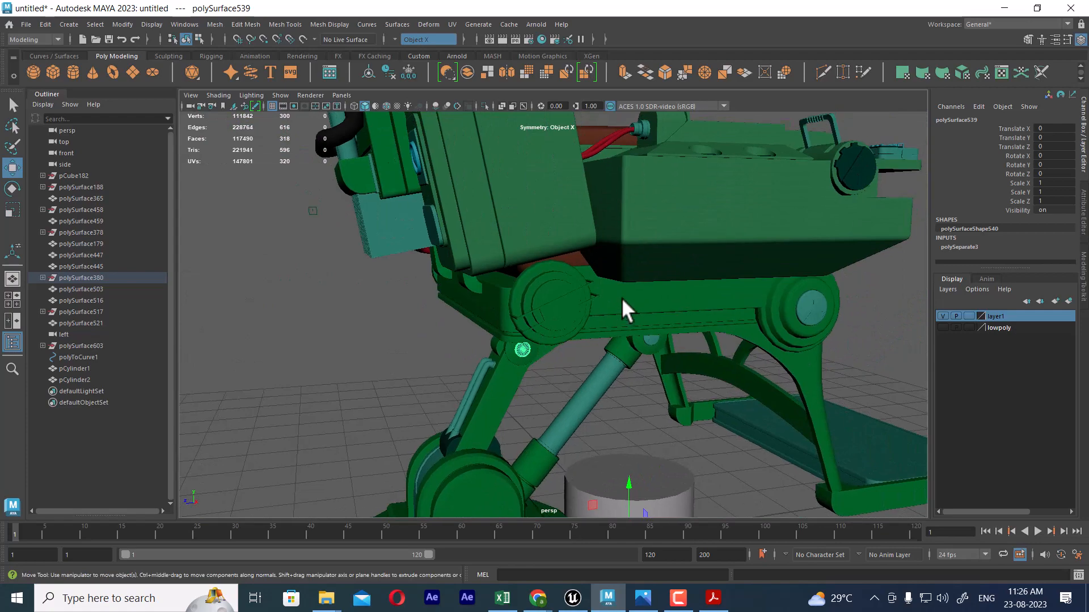
pyautogui.click(622, 298)
pyautogui.keyDown('alt'); pyautogui.moveTo(621, 298); pyautogui.dragTo(584, 186, button='right'); pyautogui.keyUp('alt')
pyautogui.keyDown('alt'); pyautogui.moveTo(584, 186); pyautogui.dragTo(549, 296); pyautogui.keyUp('alt')
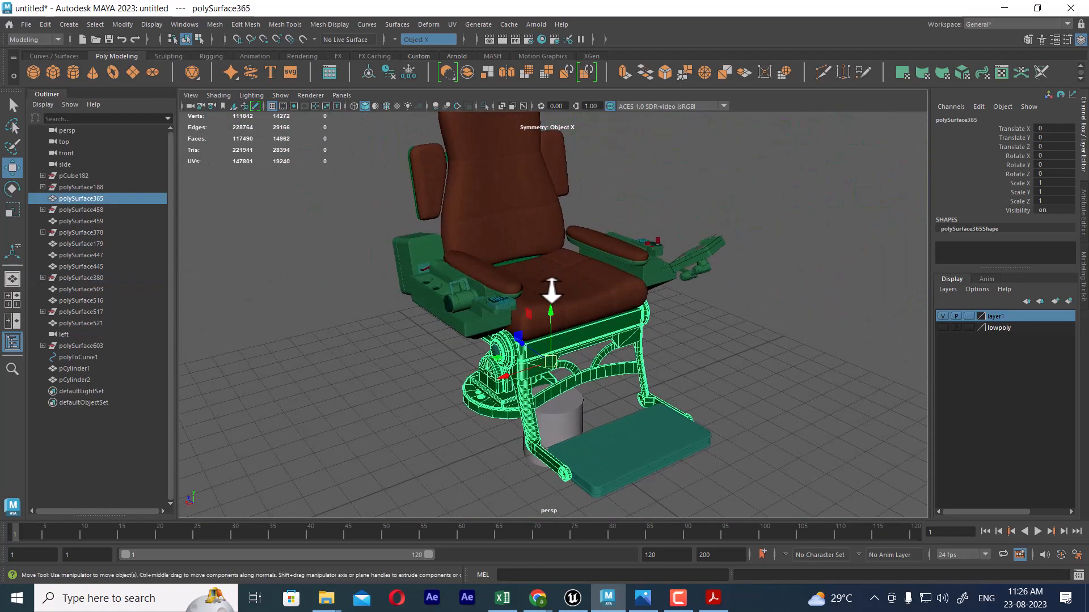
# Step: Add all the displayed chair parts and the new cylinder to layer1, hide that layer and show the lowpoly layer
pyautogui.click(941, 316)
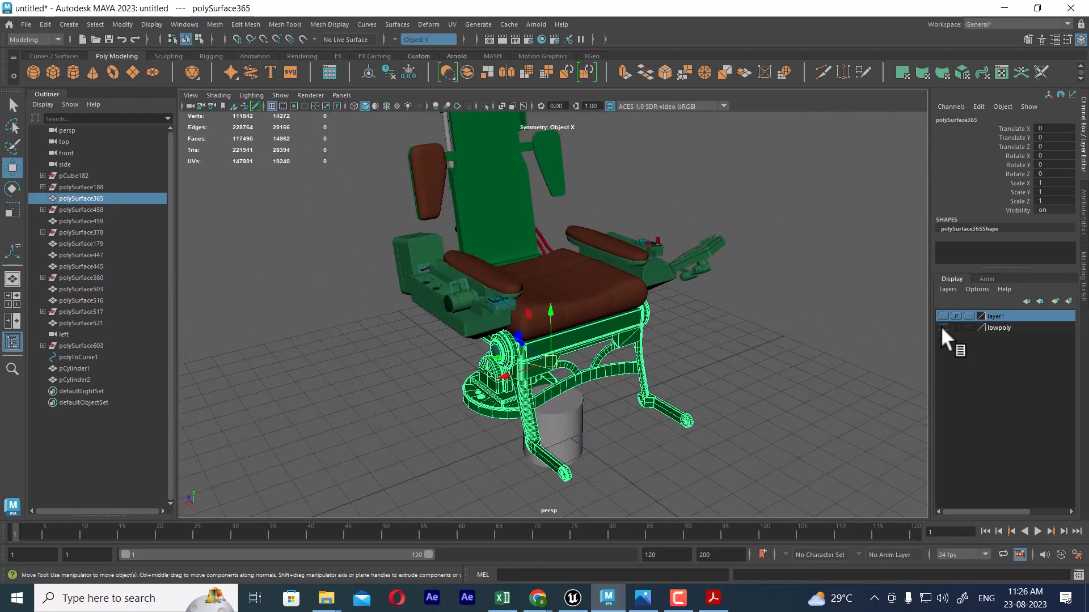
pyautogui.click(941, 315)
pyautogui.scroll(-5, 505, 262)
pyautogui.moveTo(447, 187); pyautogui.dragTo(671, 414)
pyautogui.rightClick(1027, 315)
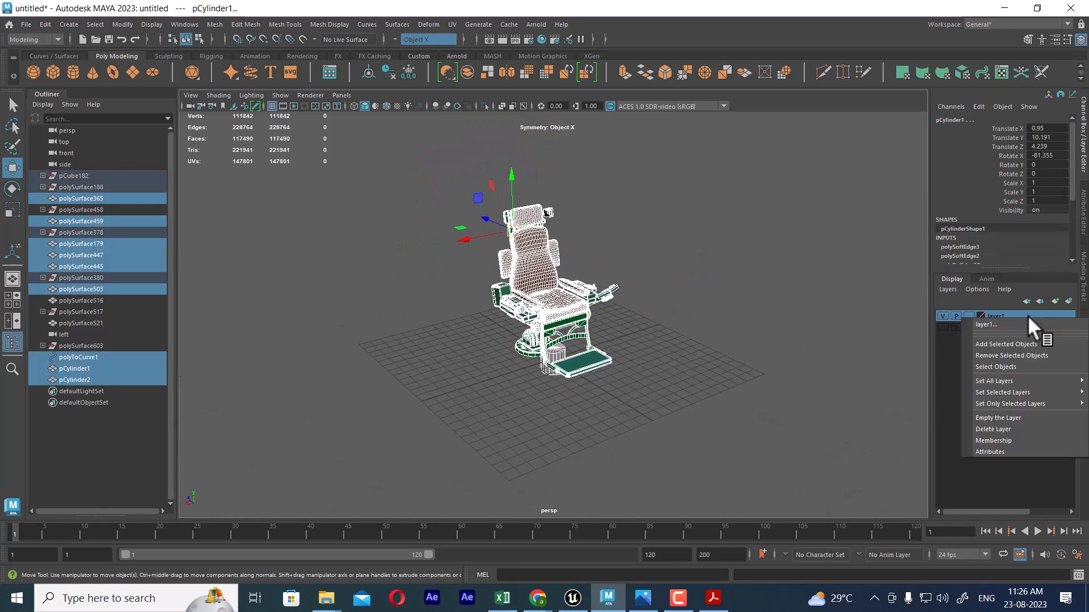
pyautogui.click(1014, 343)
pyautogui.click(941, 316)
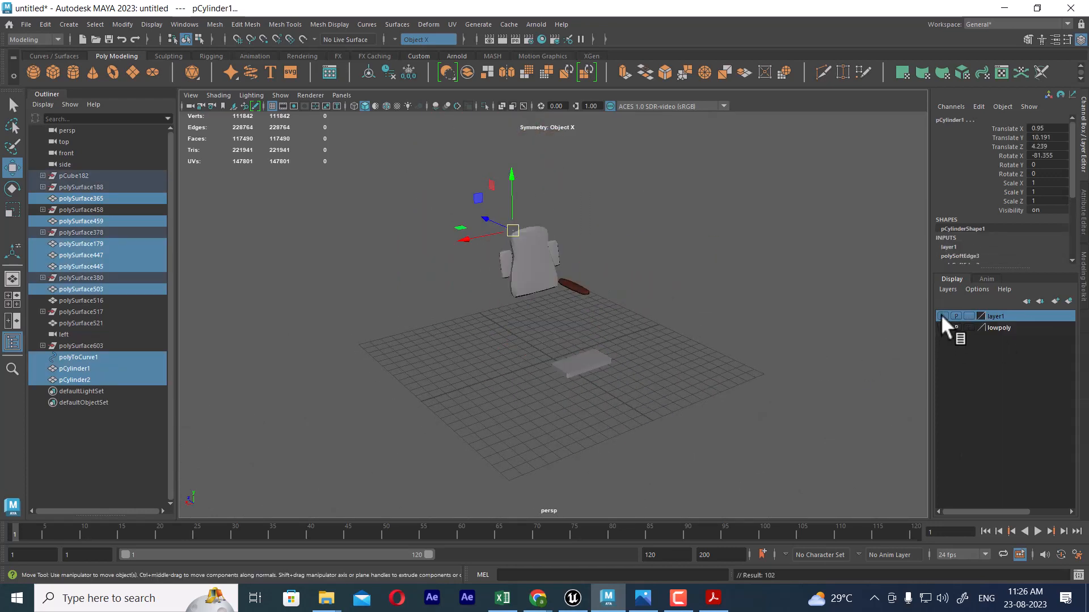
# Step: Select all the low-poly parts to check their combined polygon counts
pyautogui.moveTo(655, 192); pyautogui.dragTo(519, 418)
pyautogui.keyDown('alt'); pyautogui.moveTo(518, 417); pyautogui.dragTo(645, 358, button='right'); pyautogui.keyUp('alt')
pyautogui.keyDown('alt'); pyautogui.moveTo(645, 358); pyautogui.dragTo(535, 291); pyautogui.keyUp('alt')
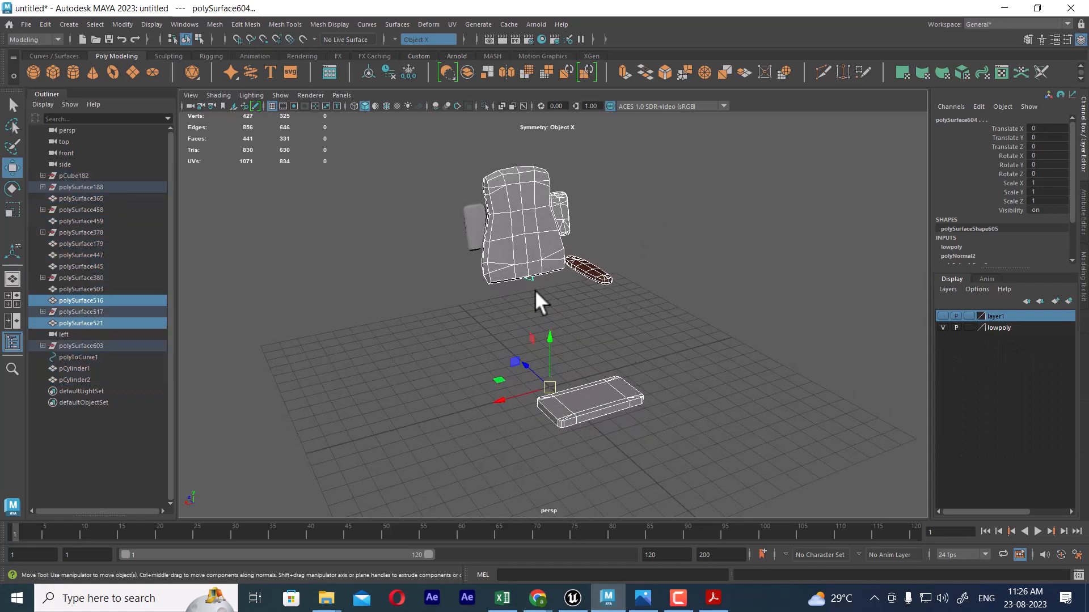
pyautogui.moveTo(431, 156); pyautogui.dragTo(662, 399)
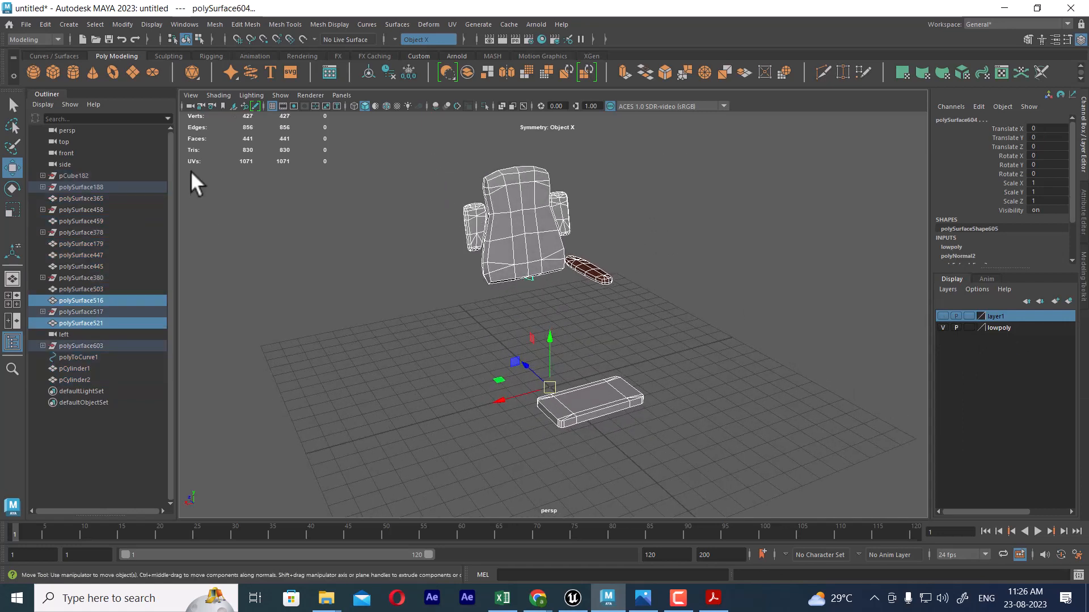